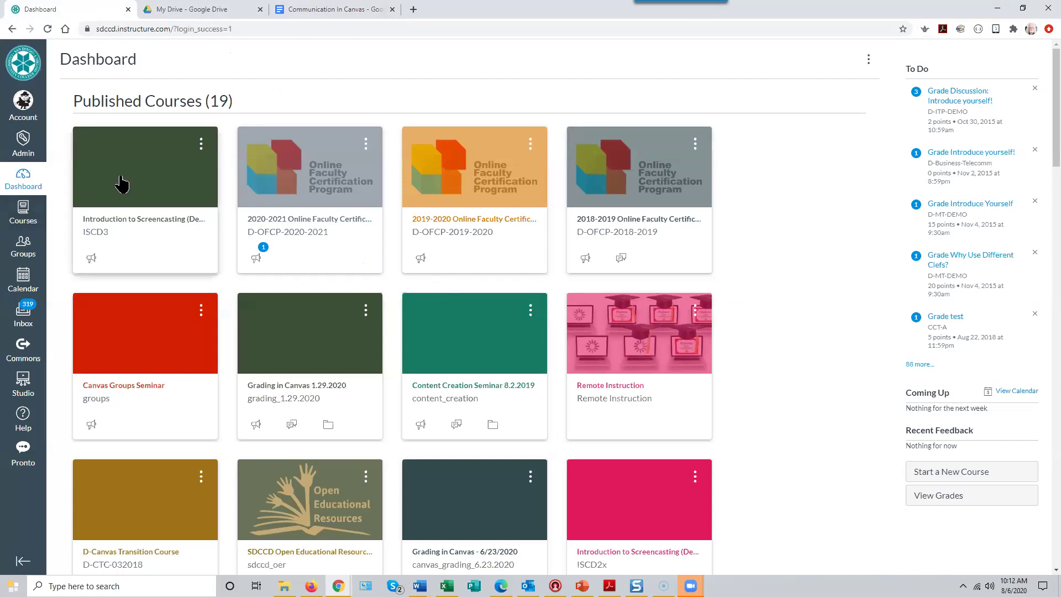
# - Open the Introduction to Screencasting (Demo3) course from its dashboard card
pyautogui.click(131, 175)
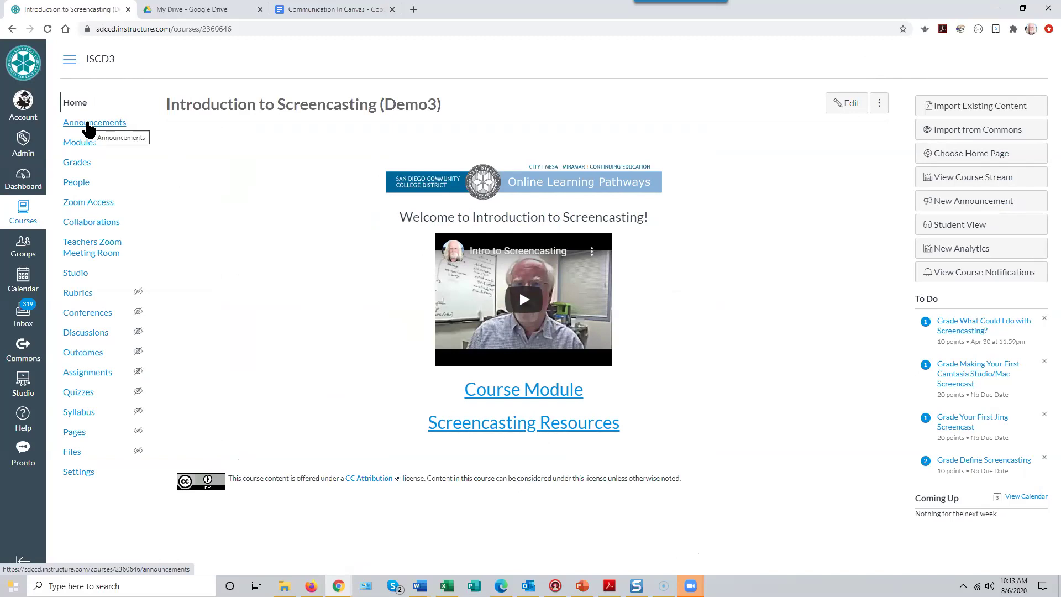
# - Go to the course's Announcements list and start a new announcement
pyautogui.click(89, 128)
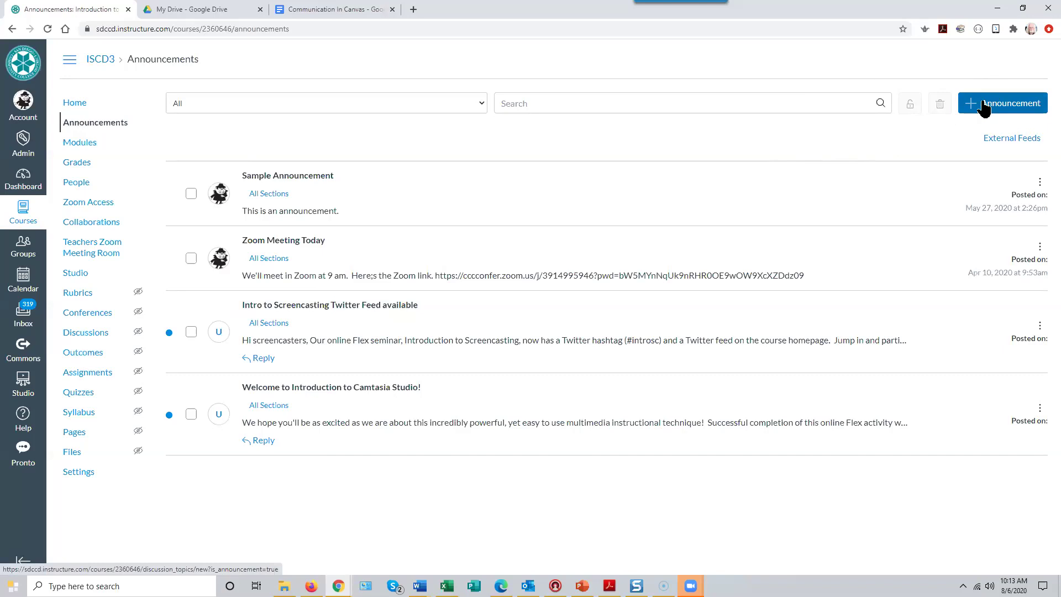
pyautogui.click(983, 107)
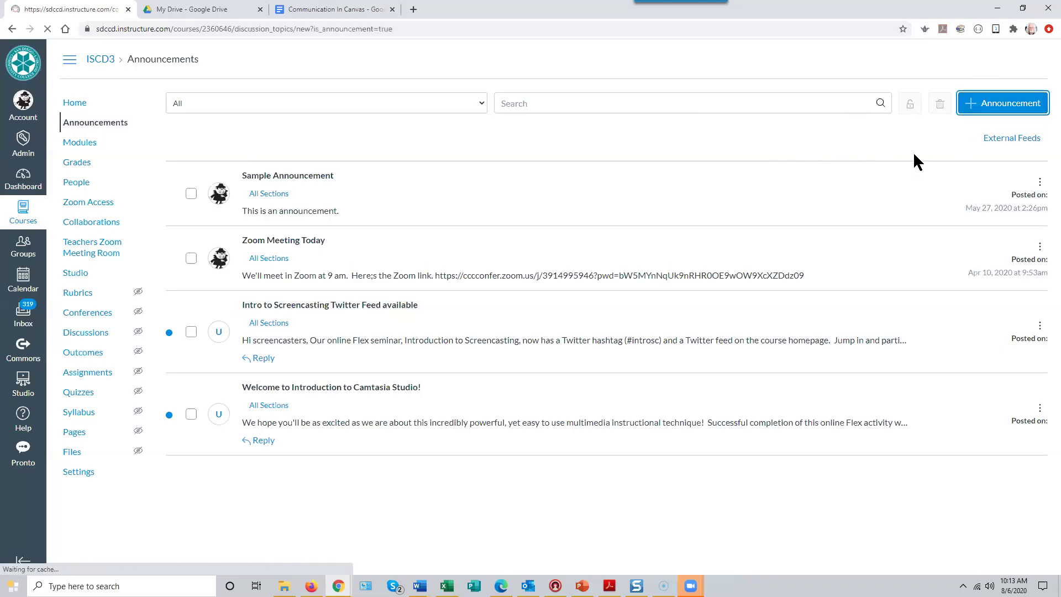
# - Restore down the Chrome window, move it to the top-left, and return to Announcements
pyautogui.click(1023, 8)
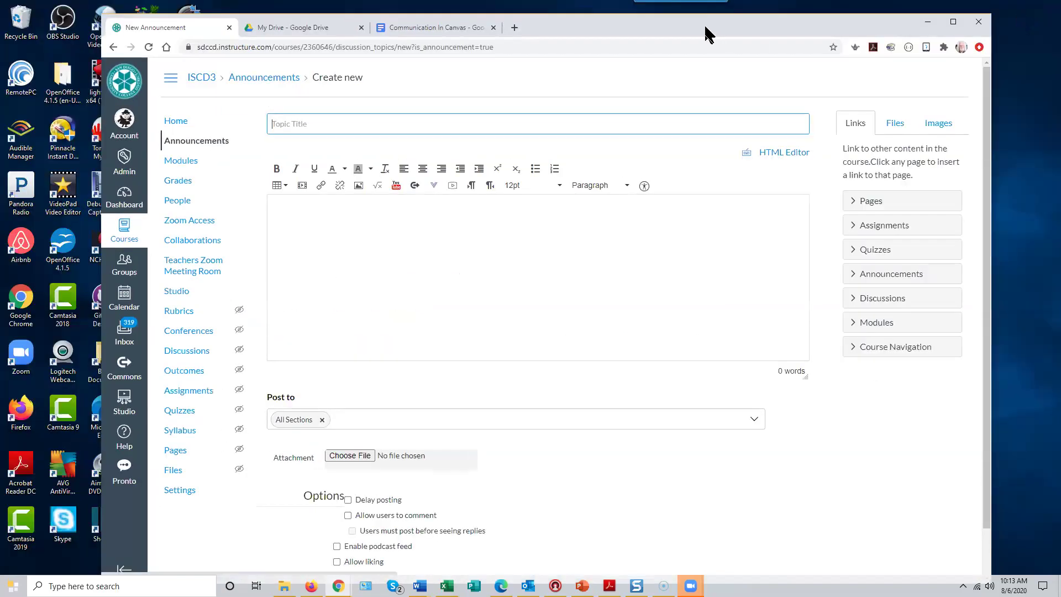
pyautogui.moveTo(706, 34); pyautogui.dragTo(605, 24)
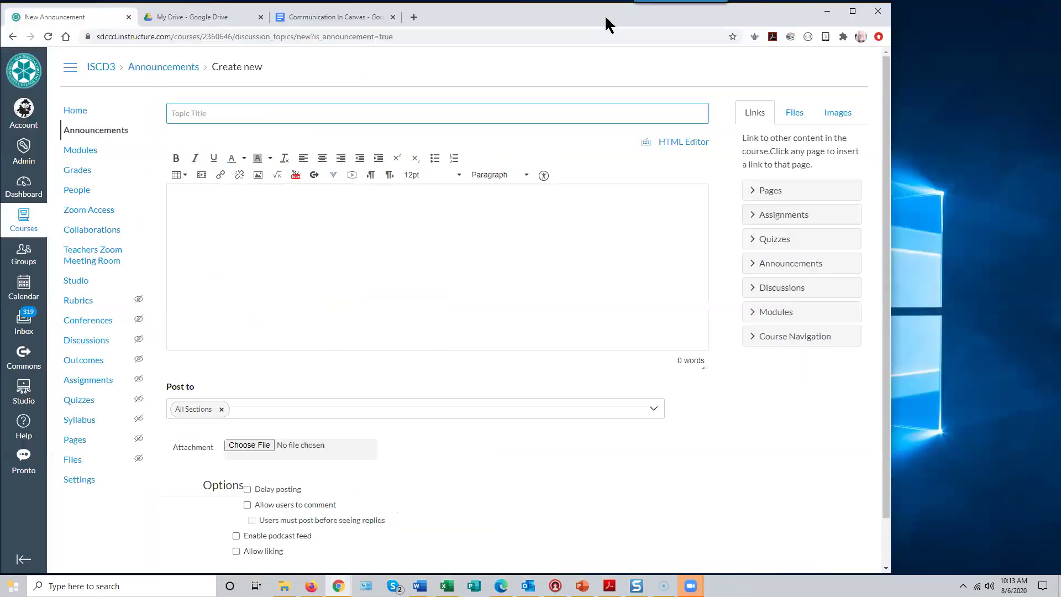
pyautogui.click(12, 37)
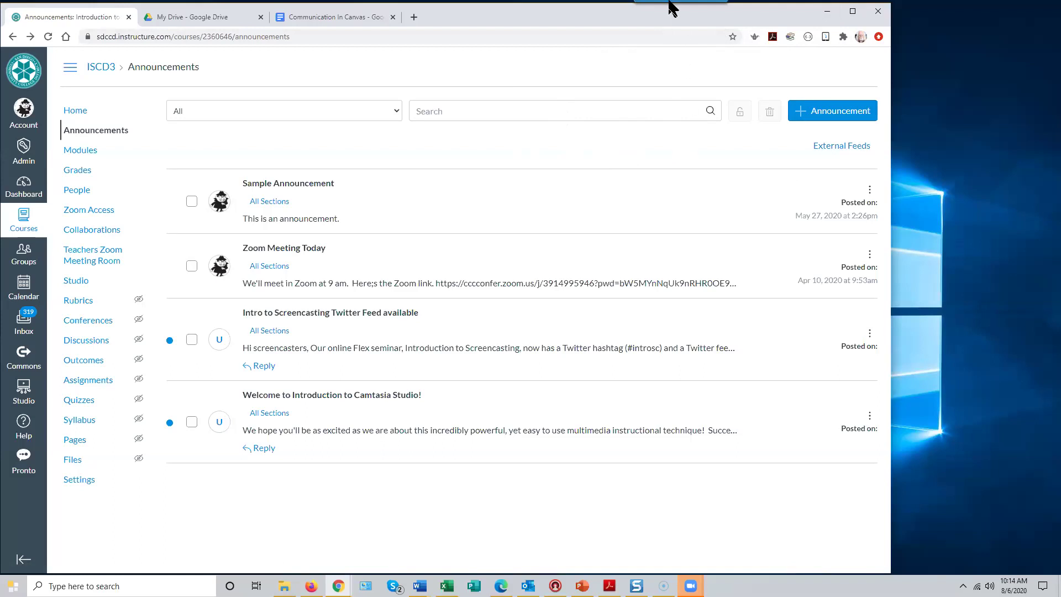
pyautogui.moveTo(671, 6)
# - Zoom the Announcements page to 110% and start a new announcement again
pyautogui.hotkey('ctrl', '+')
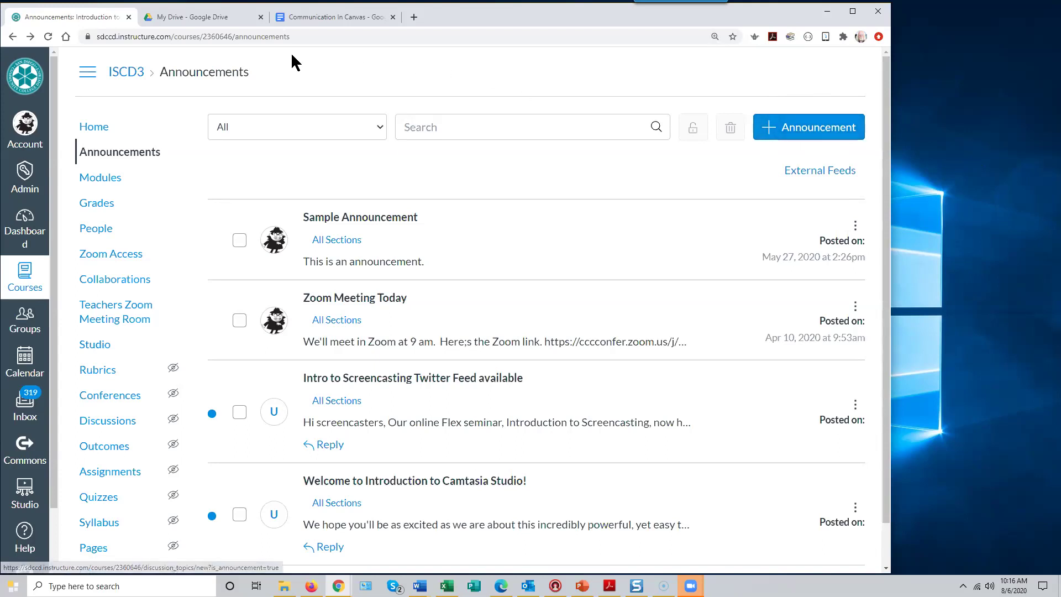
pyautogui.click(821, 135)
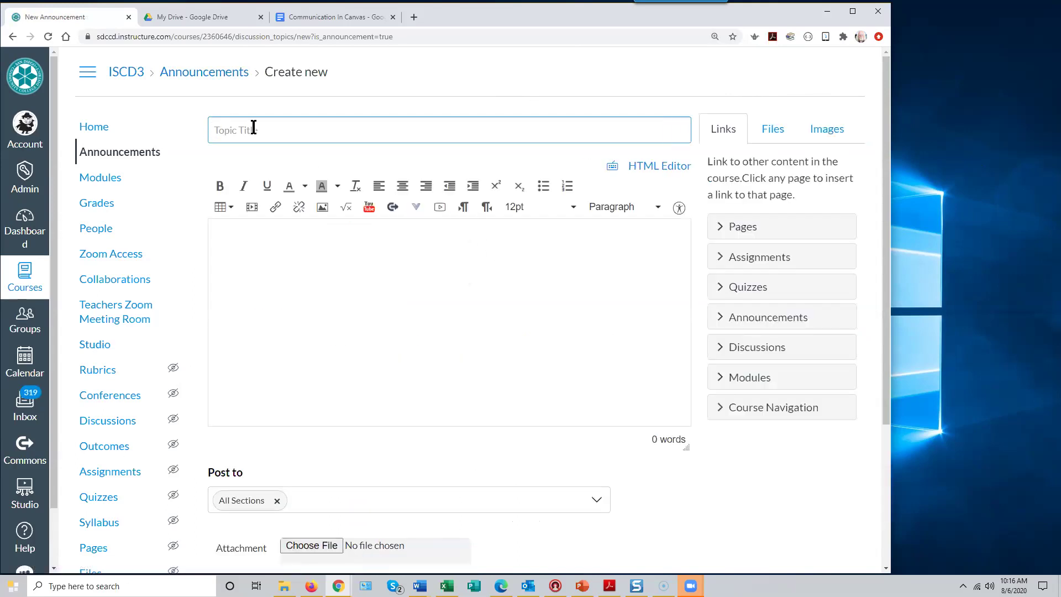
# - Enter the topic title 'Pronto is now available in Canvas!' for the announcement
pyautogui.click(213, 131)
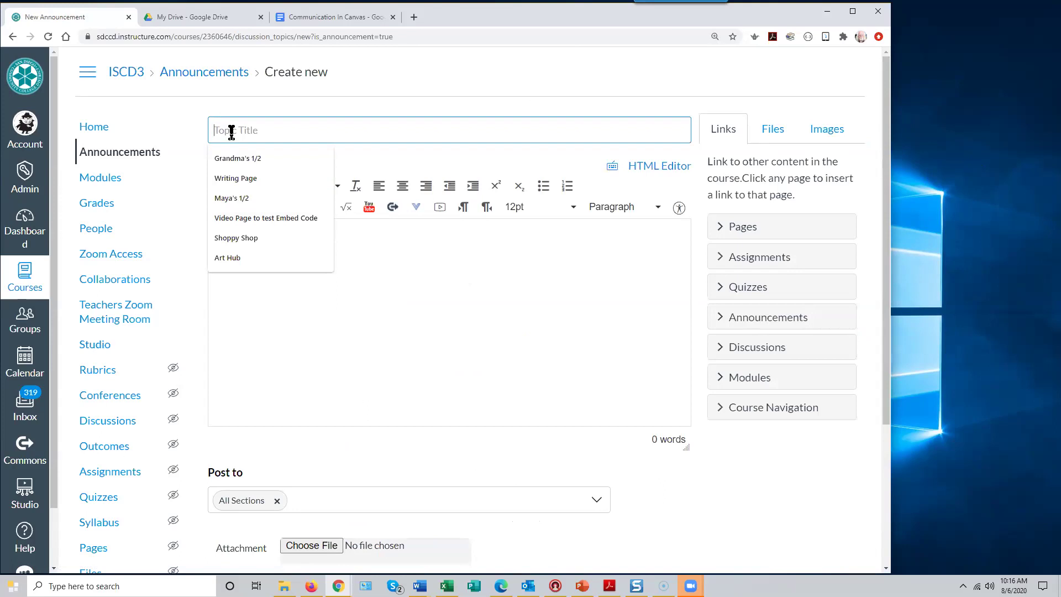
pyautogui.write('C')
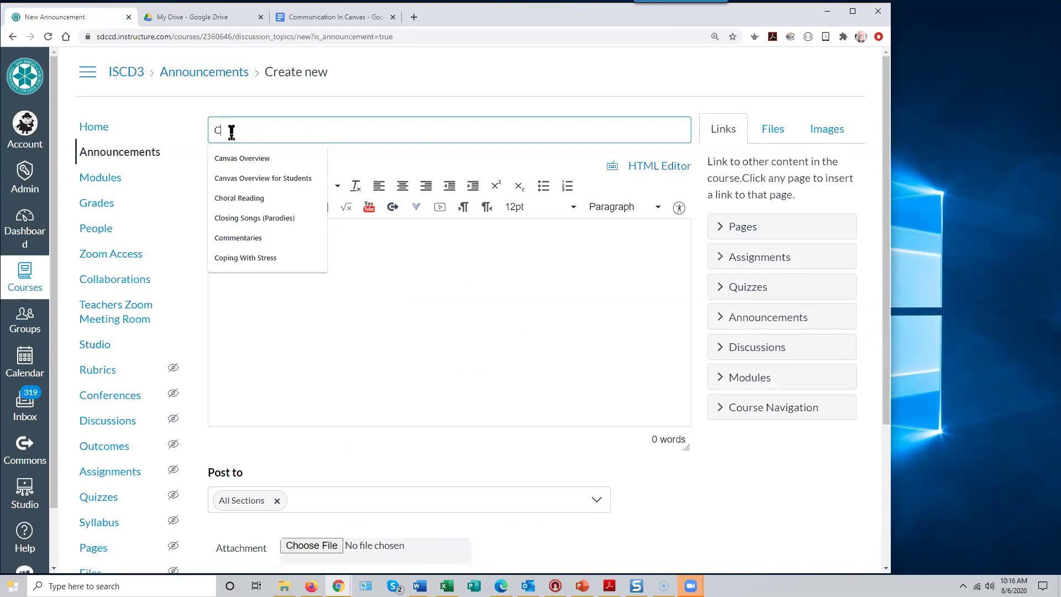
pyautogui.press('BackSpace')
pyautogui.write('Pro')
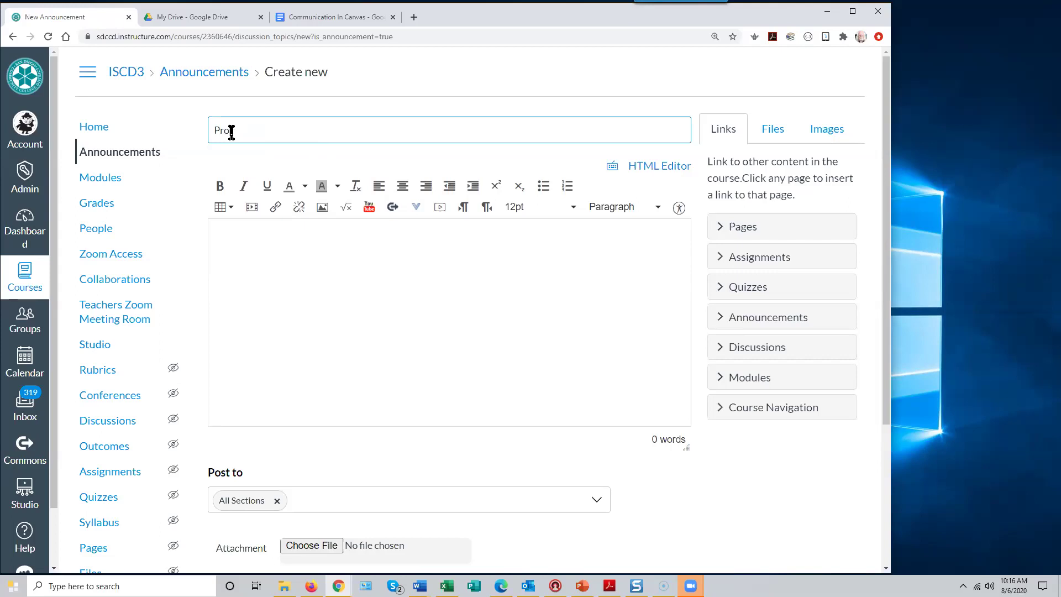
pyautogui.write('nto is now available in Canvas!')
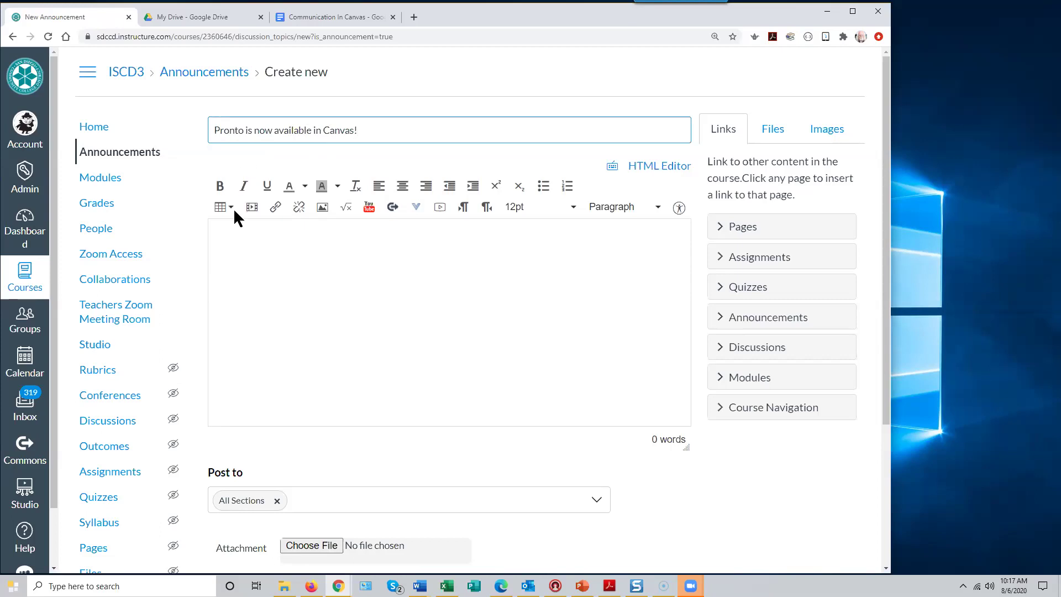
pyautogui.click(229, 236)
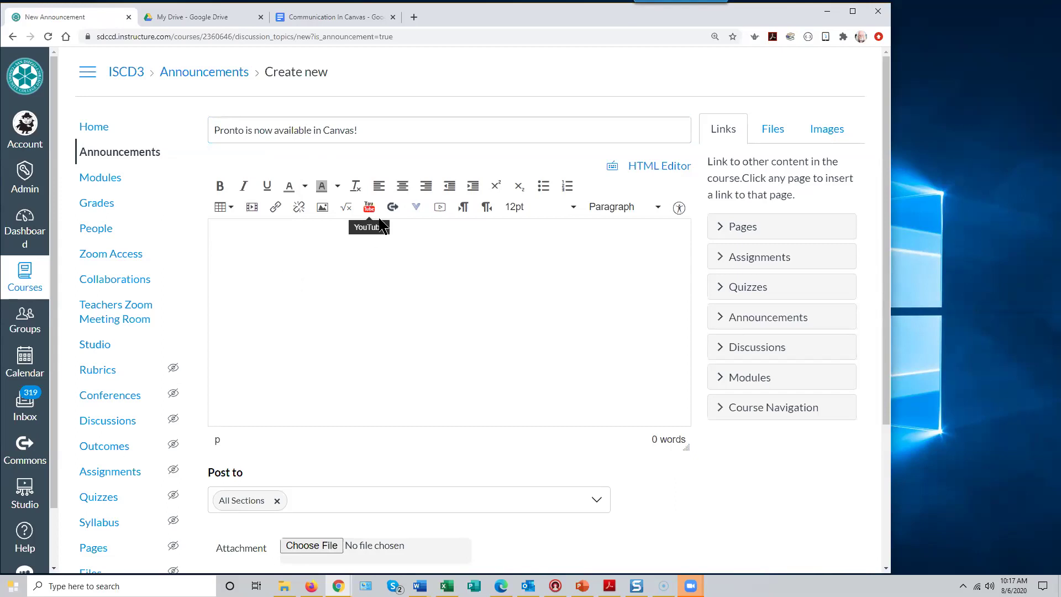
pyautogui.click(415, 210)
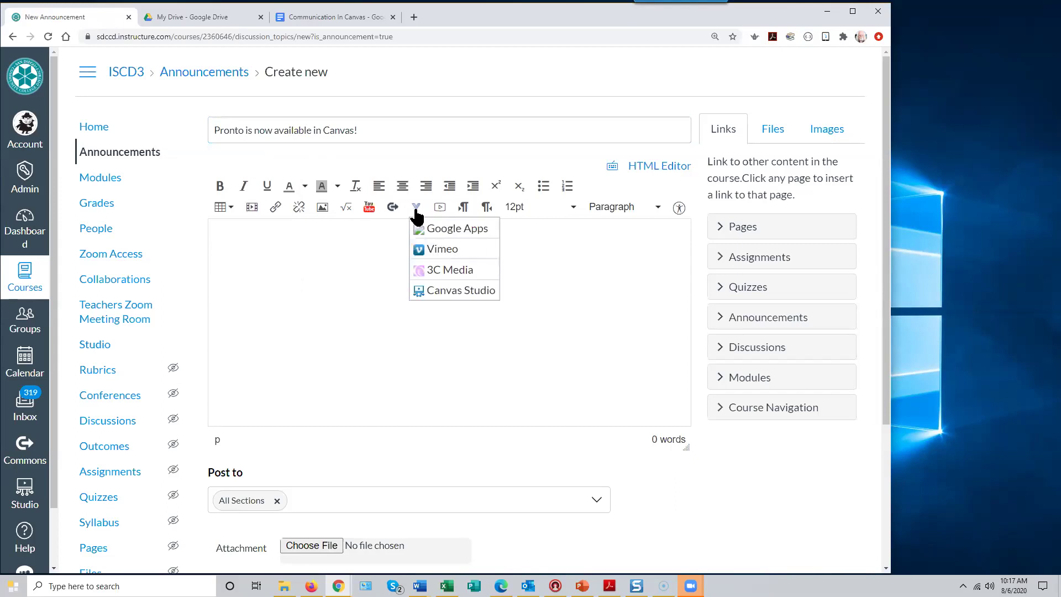
pyautogui.click(299, 274)
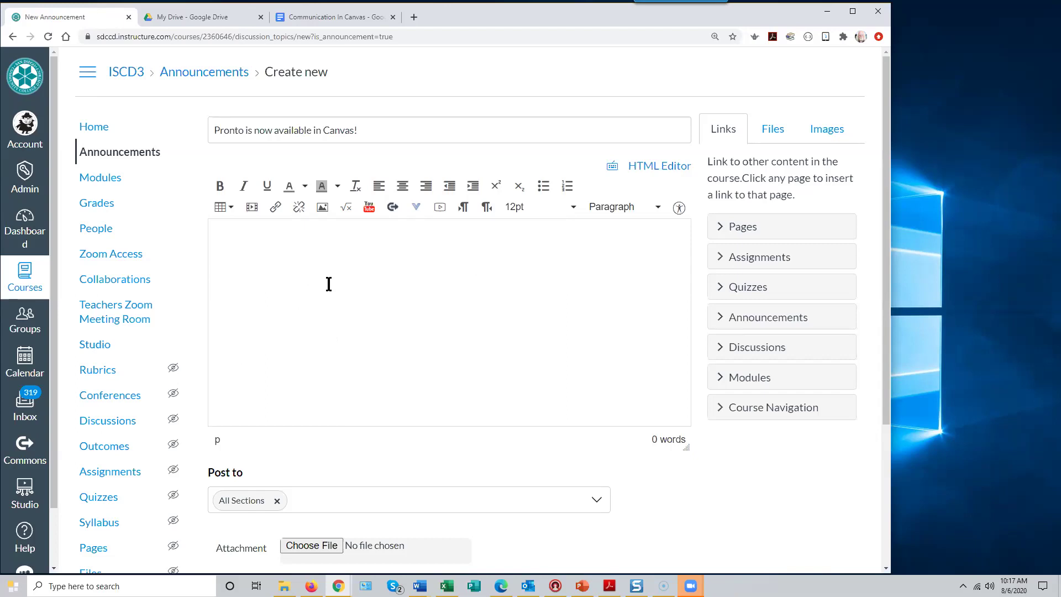
pyautogui.write('Pronto, an enhanced chat a')
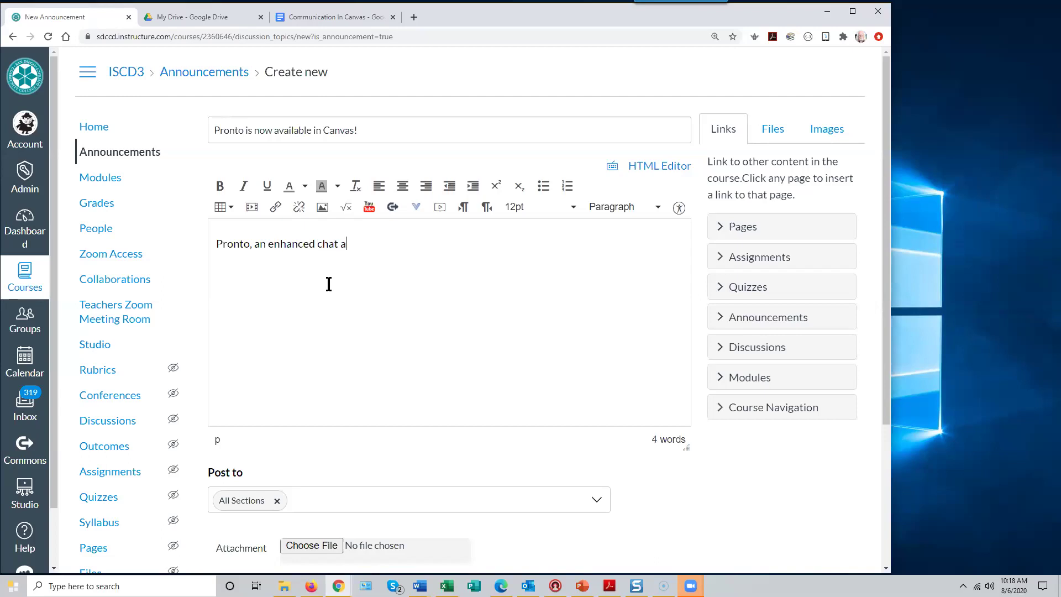
pyautogui.write('pp, is now available in Can')
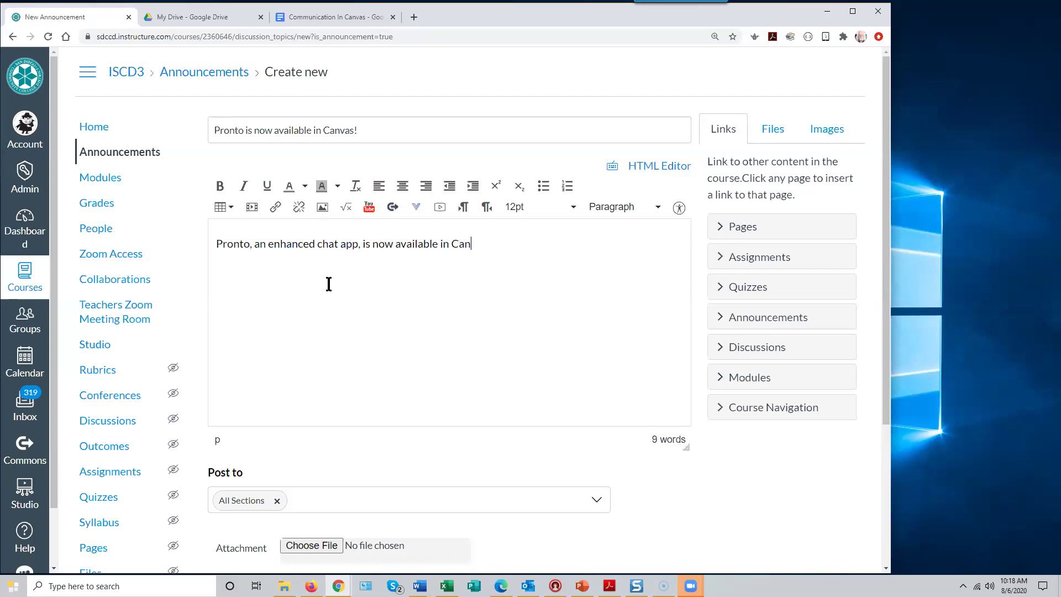
pyautogui.write('vas for the SD')
pyautogui.write('CCD')
pyautogui.write('=')
# - Remove the stray character after SDCCD and add '. Check your Global Access menu for access'
pyautogui.press('BackSpace')
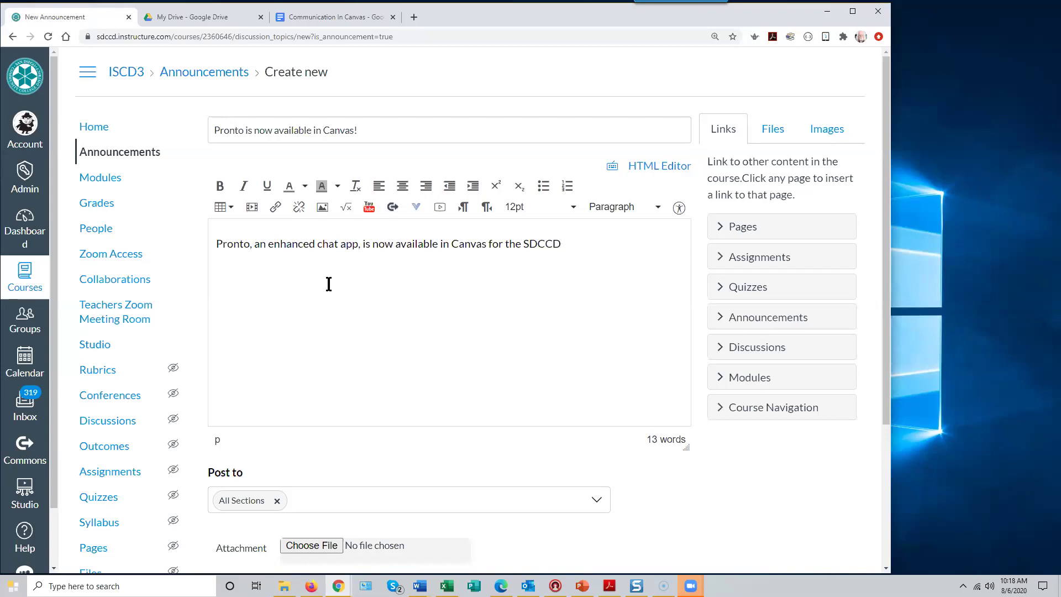
pyautogui.write('.  Check your Global Access menu')
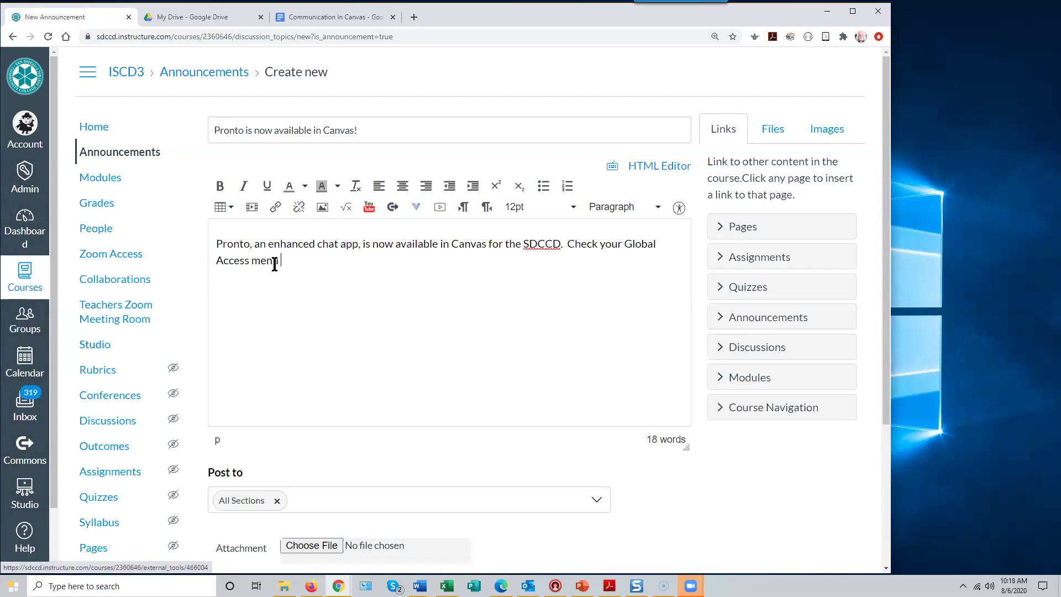
pyautogui.write('for ')
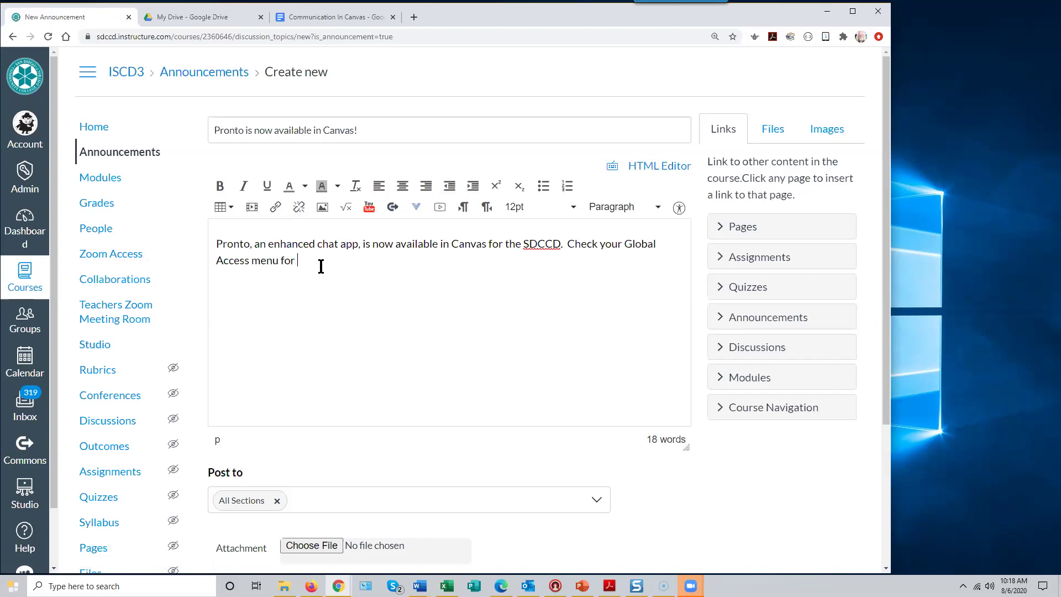
pyautogui.write('access')
# - Insert an empty centred paragraph above the word 'Pronto' in the message body
pyautogui.click(217, 244)
pyautogui.press('Return')
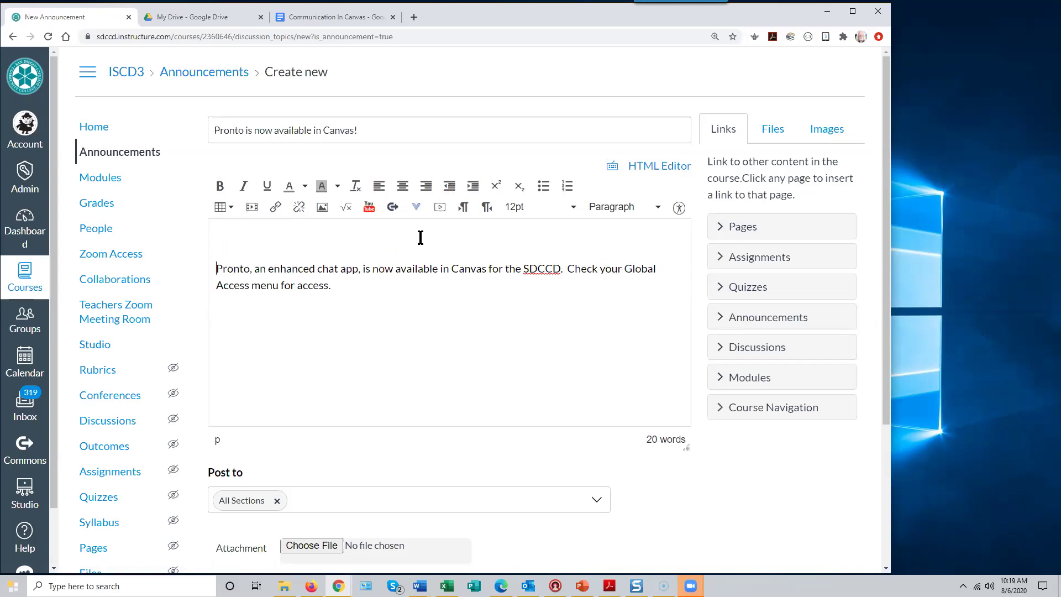
pyautogui.click(403, 186)
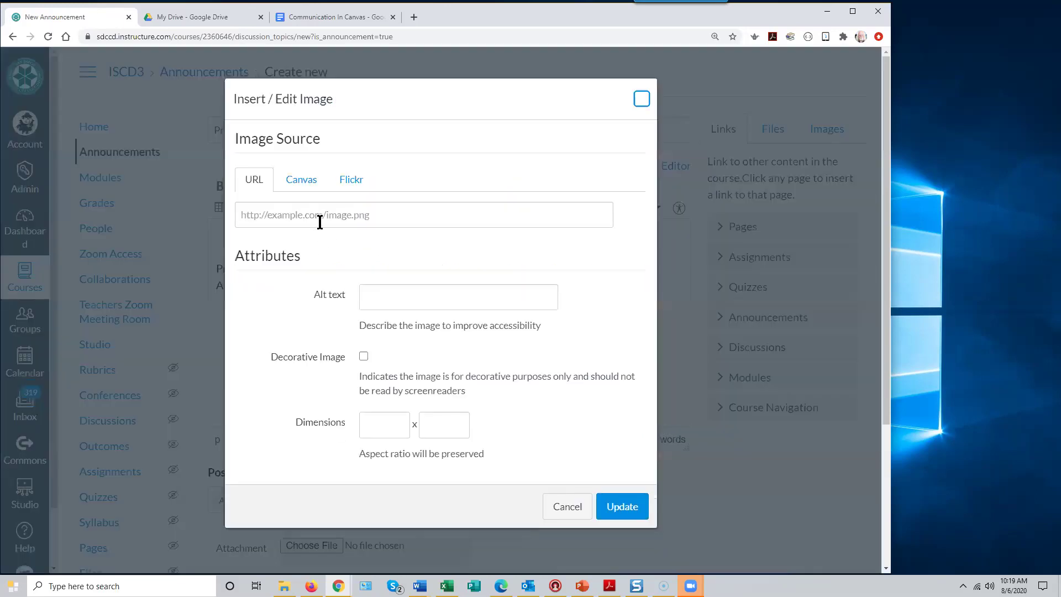
# - Cancel the Embed Image options without inserting anything, and open a new browser tab
pyautogui.click(325, 208)
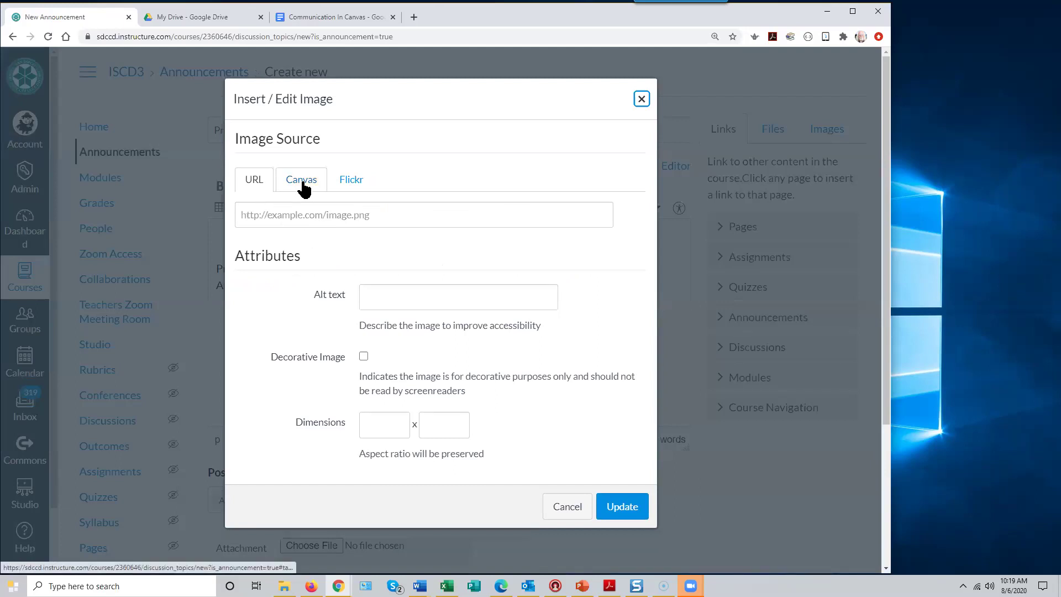
pyautogui.click(568, 507)
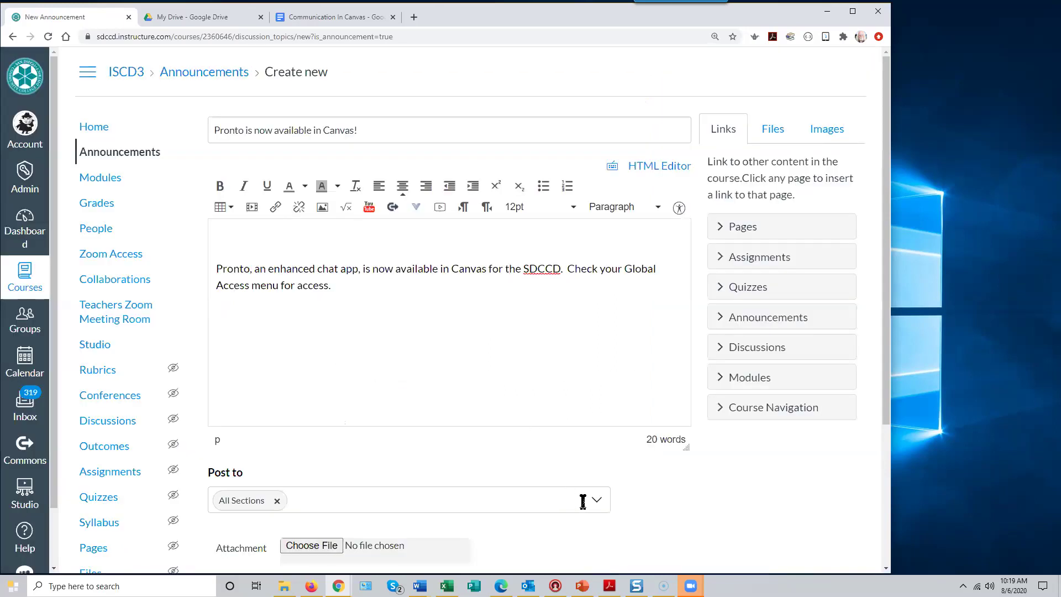
pyautogui.click(414, 17)
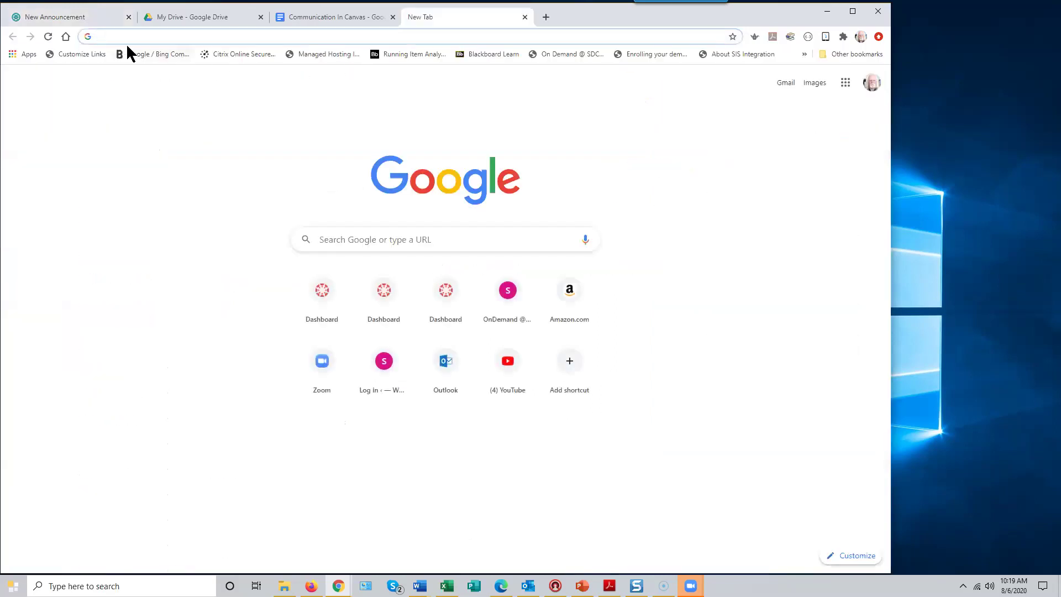
# - Search Google Images for 'Pronto' and choose Save image as on the teal Pronto logo
pyautogui.click(812, 86)
pyautogui.click(335, 233)
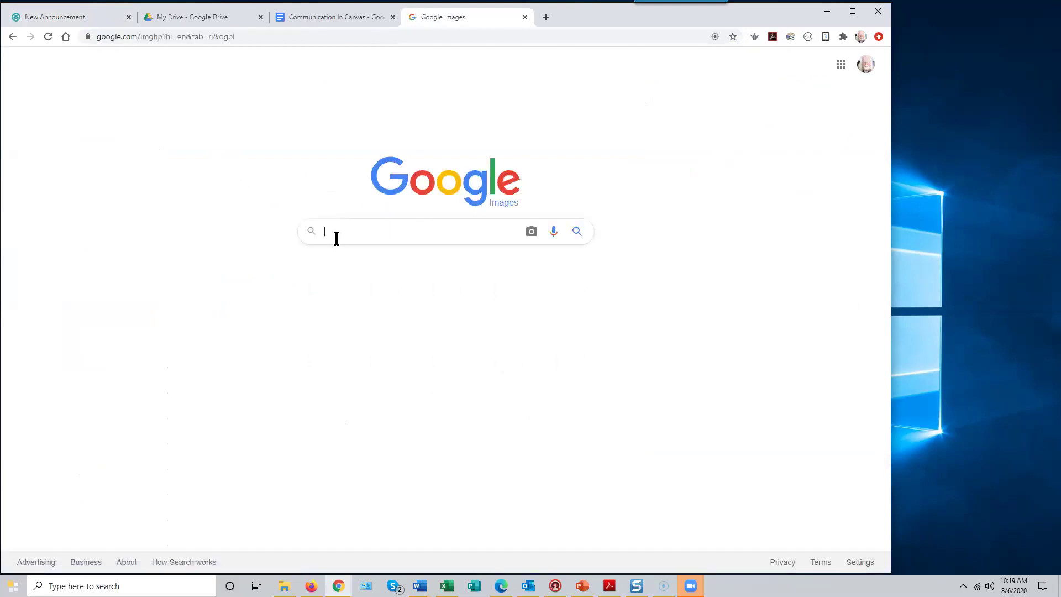
pyautogui.write('Pronto')
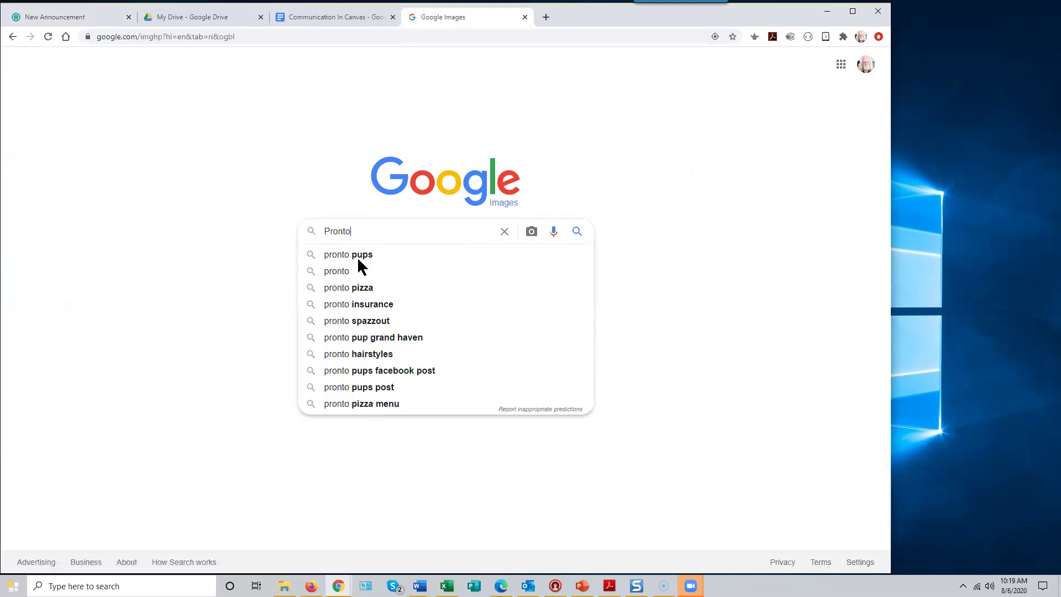
pyautogui.click(331, 272)
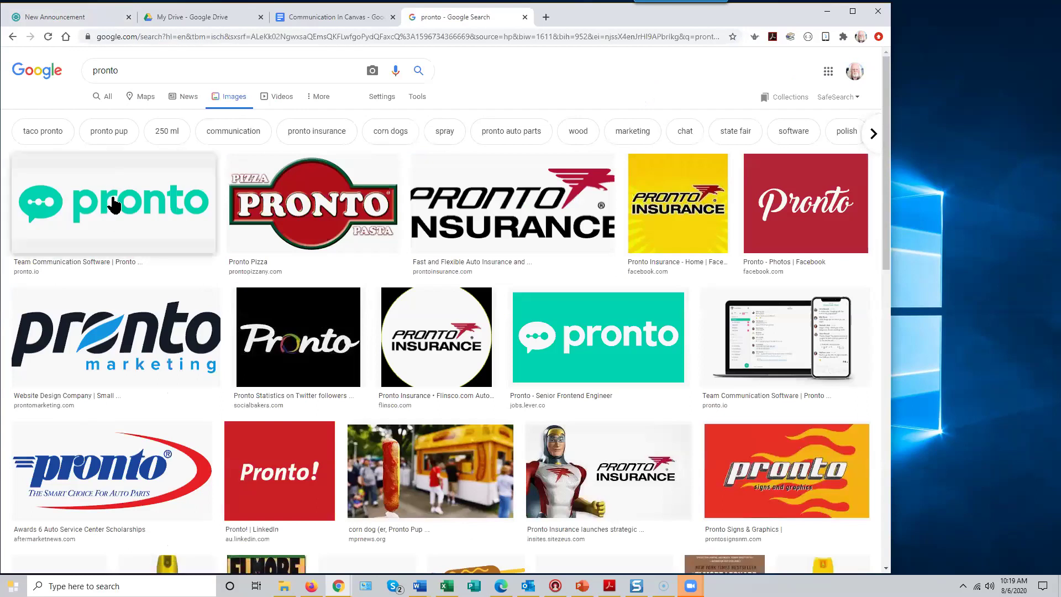
pyautogui.rightClick(105, 204)
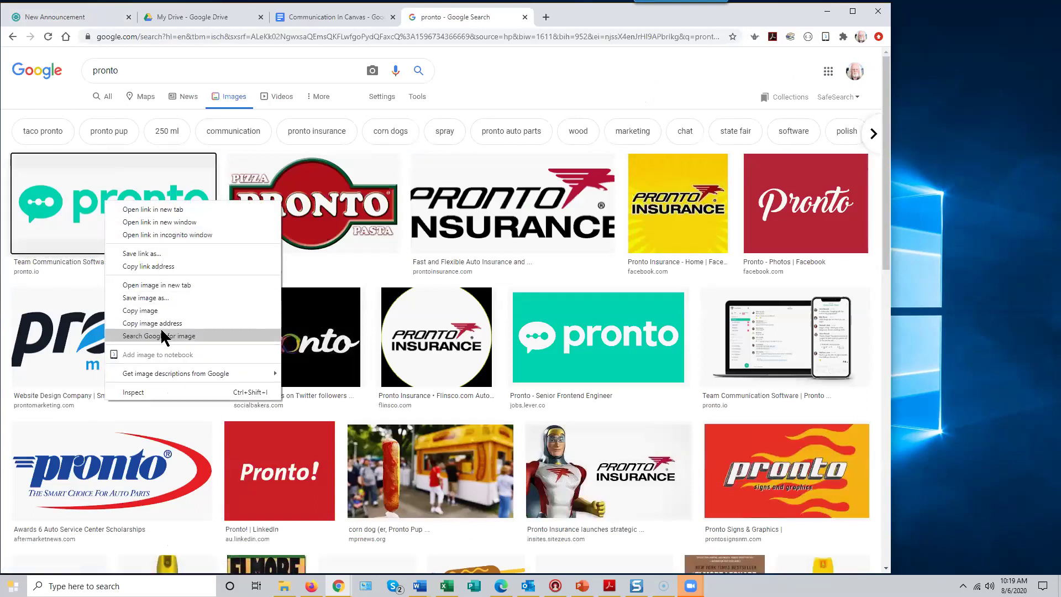
pyautogui.click(168, 298)
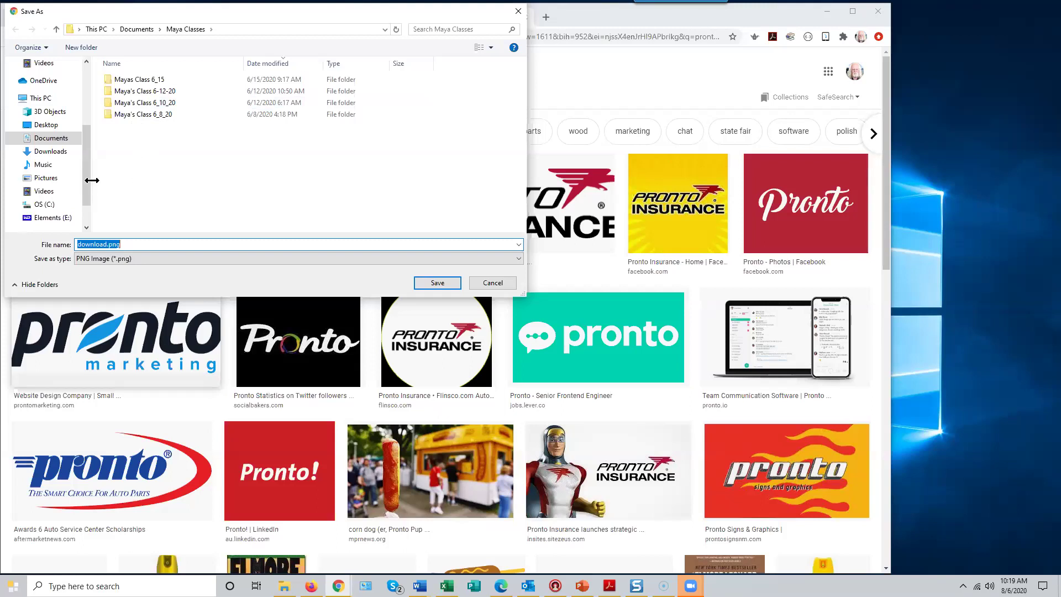
# - Save the teal logo to the Pictures folder as pronto_logo.png
pyautogui.moveTo(87, 189); pyautogui.dragTo(79, 141)
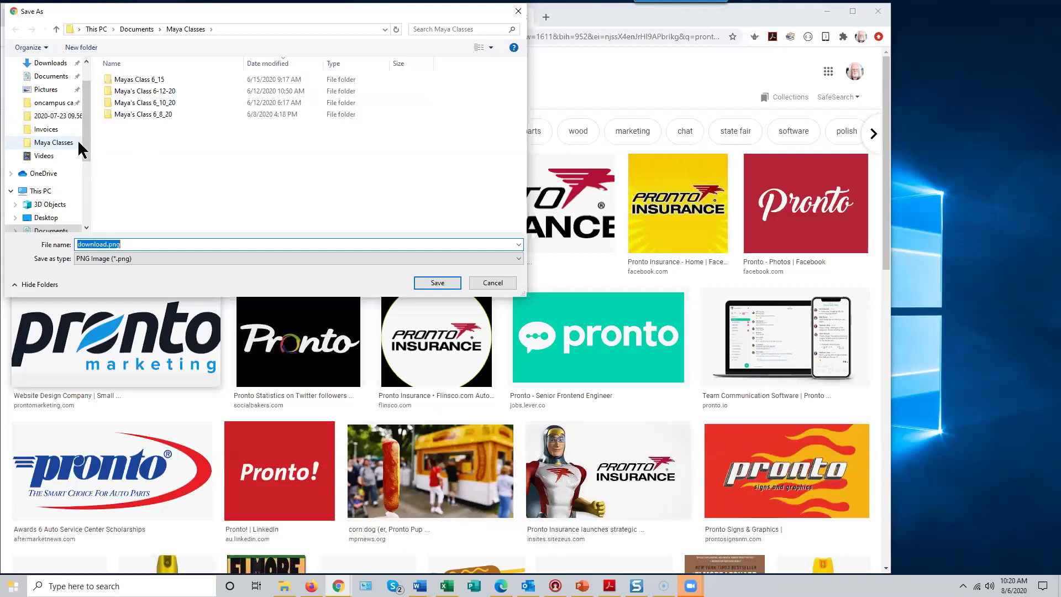
pyautogui.scroll(1, 86, 135)
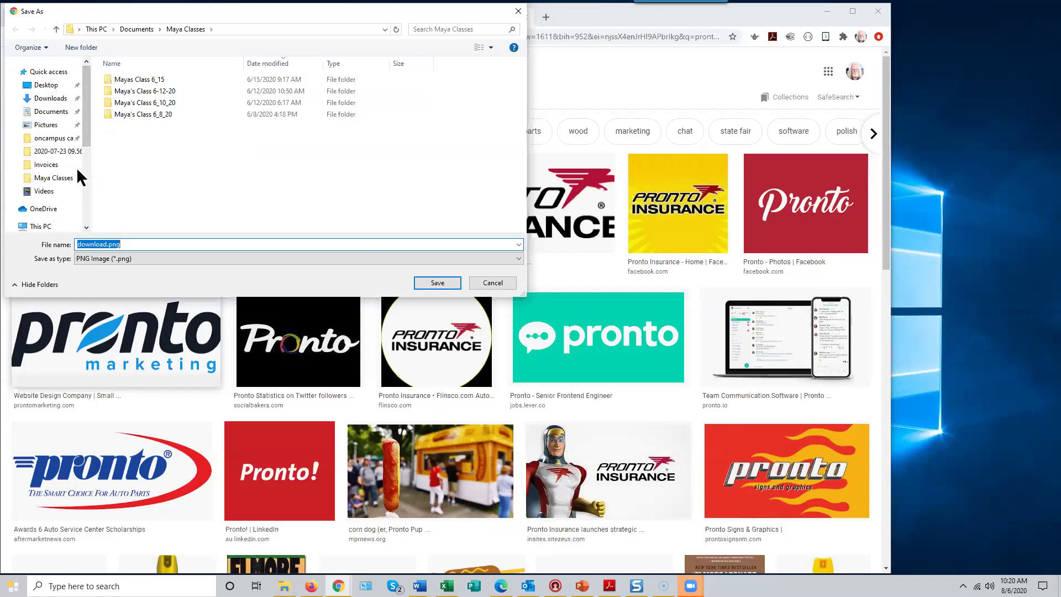
pyautogui.moveTo(86, 136); pyautogui.dragTo(86, 215)
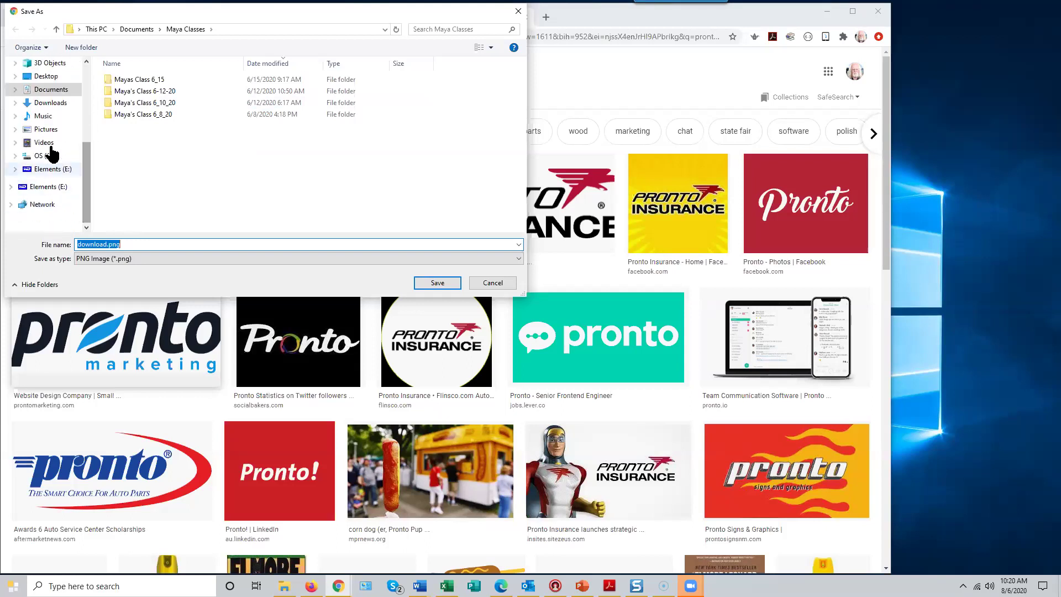
pyautogui.click(45, 129)
pyautogui.click(127, 244)
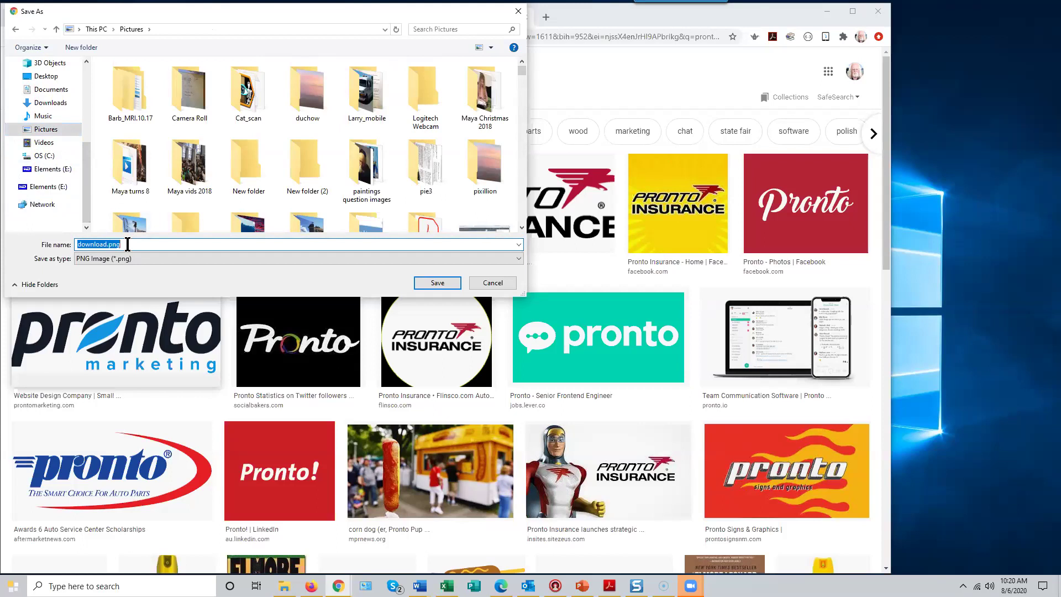
pyautogui.write('pronto_logo')
pyautogui.click(434, 283)
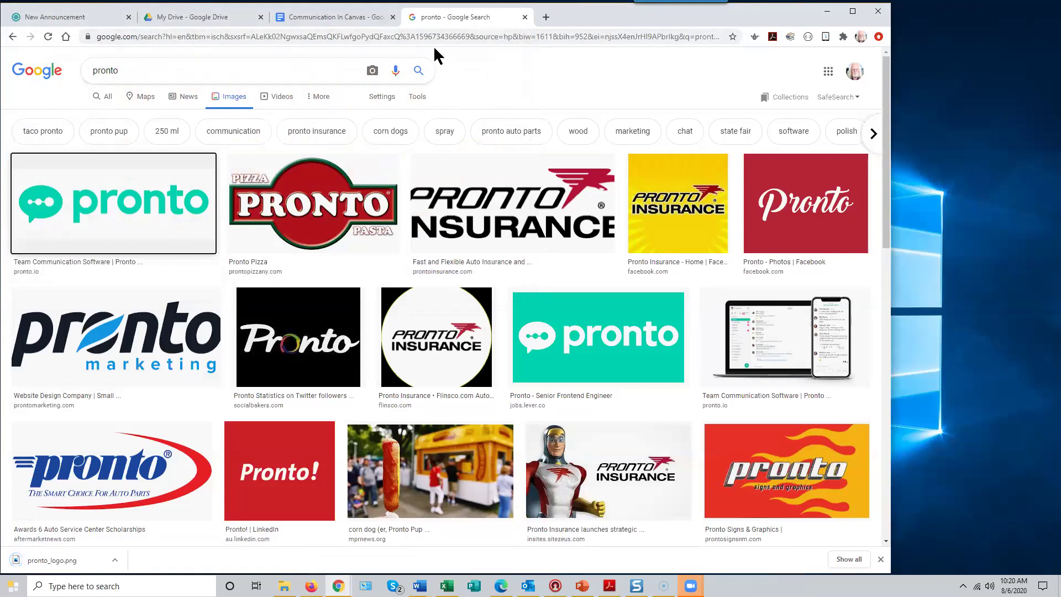
# - In the announcement's Image tool, expand Canvas Course files and start a new file upload
pyautogui.click(83, 16)
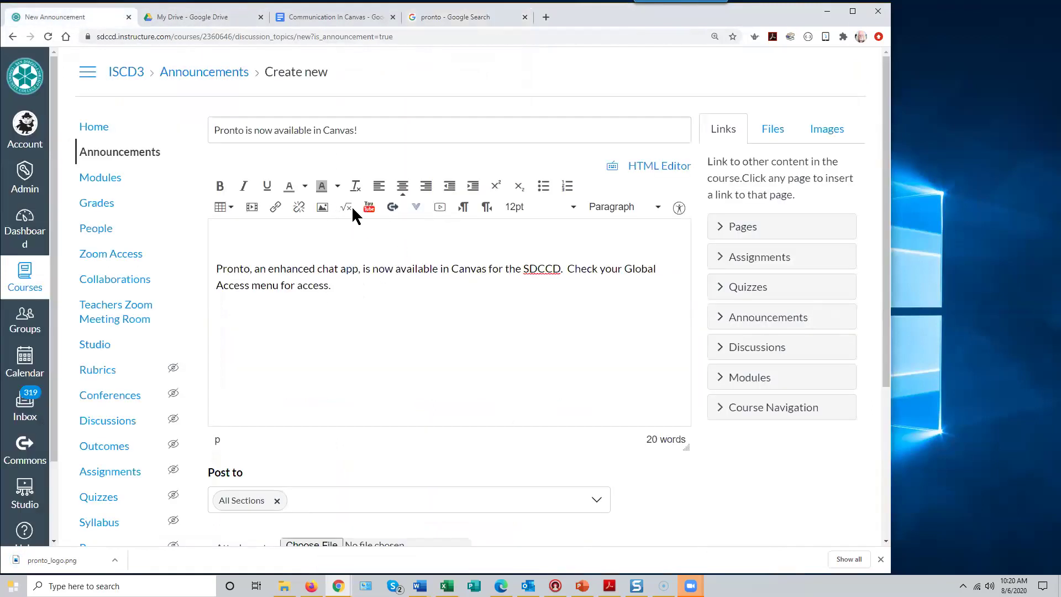
pyautogui.click(324, 209)
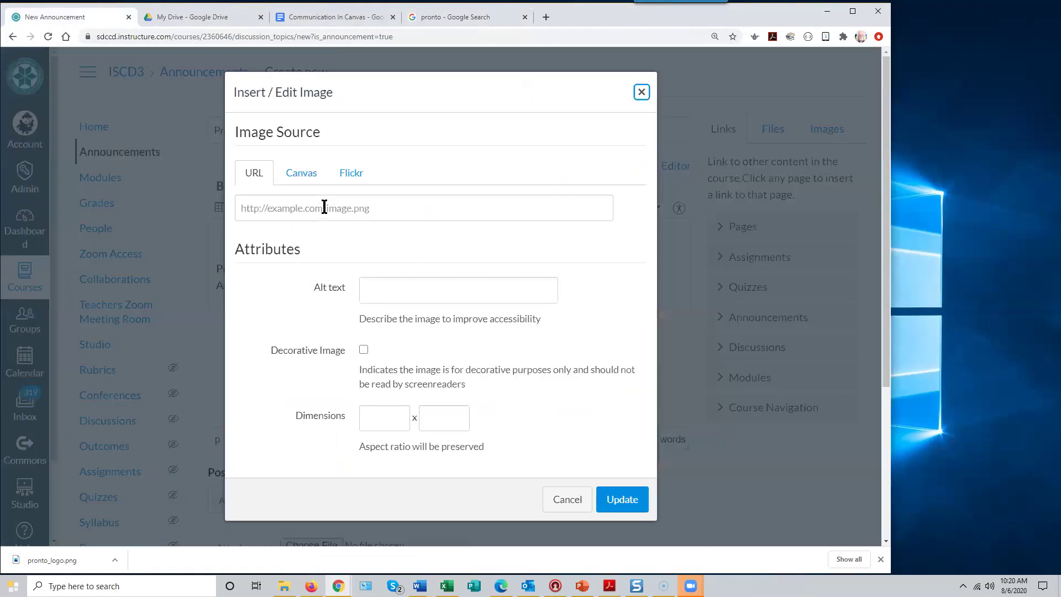
pyautogui.click(302, 173)
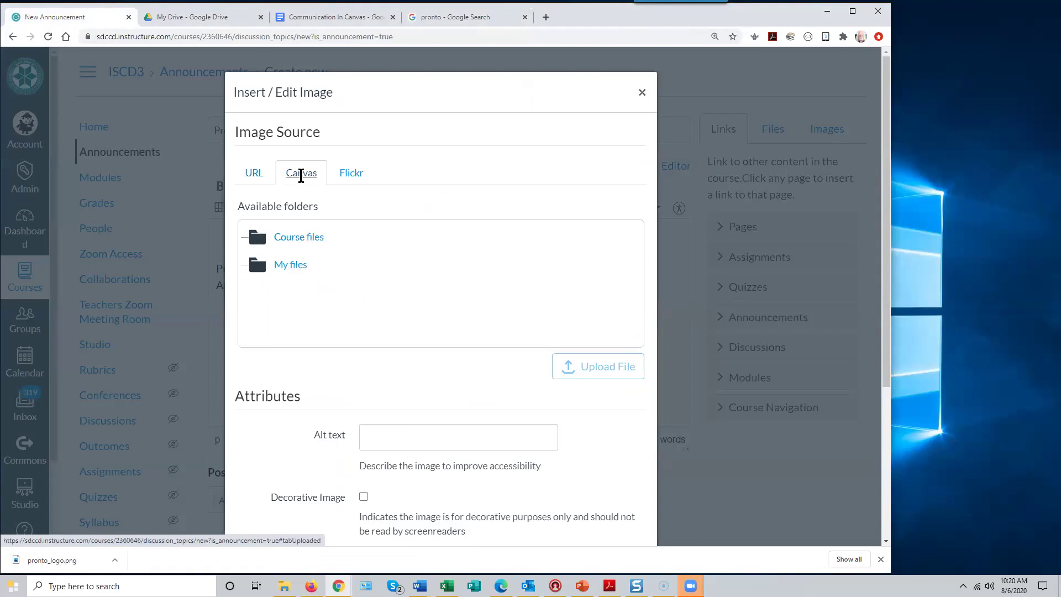
pyautogui.click(310, 244)
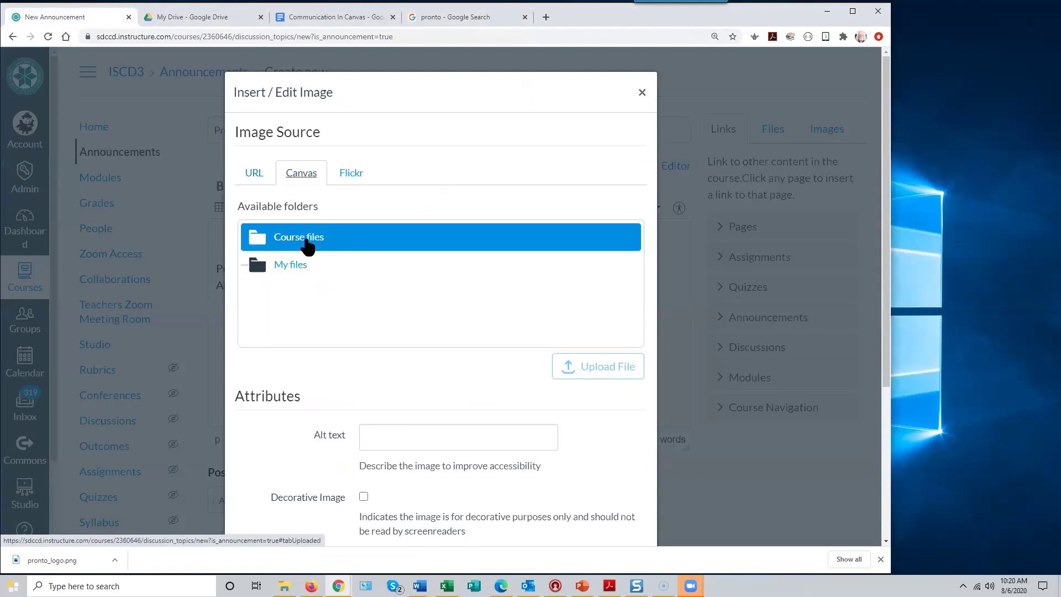
pyautogui.click(307, 246)
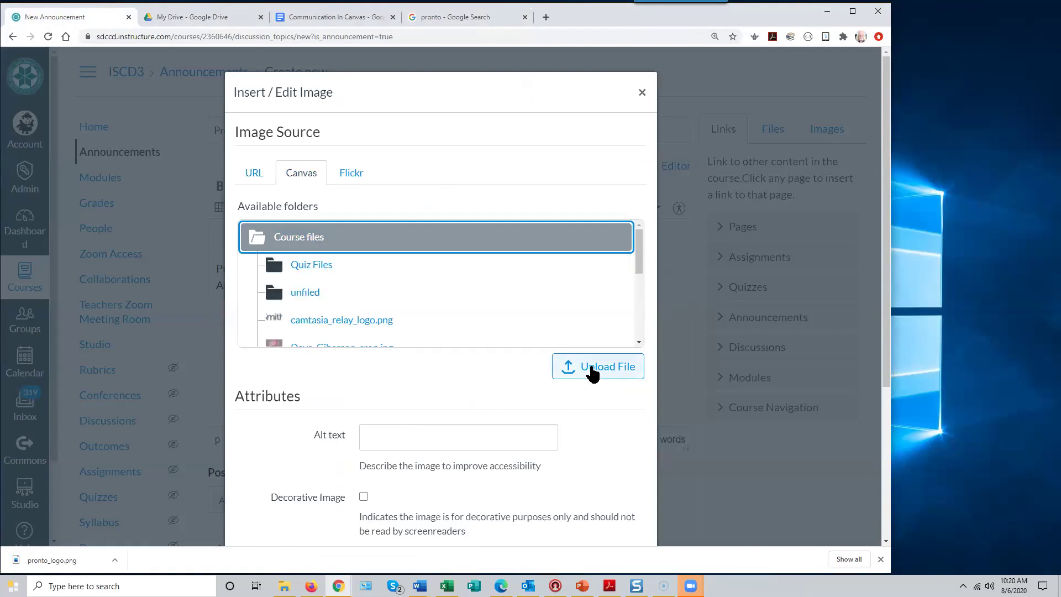
pyautogui.click(601, 367)
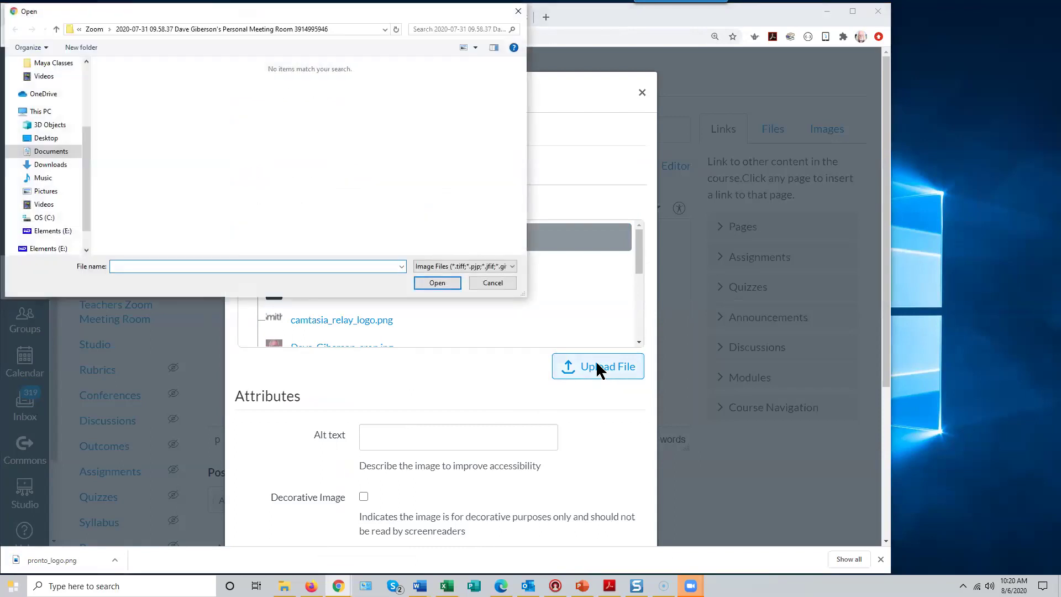
# - Upload pronto_logo.png from the Pictures folder into the course files
pyautogui.click(43, 193)
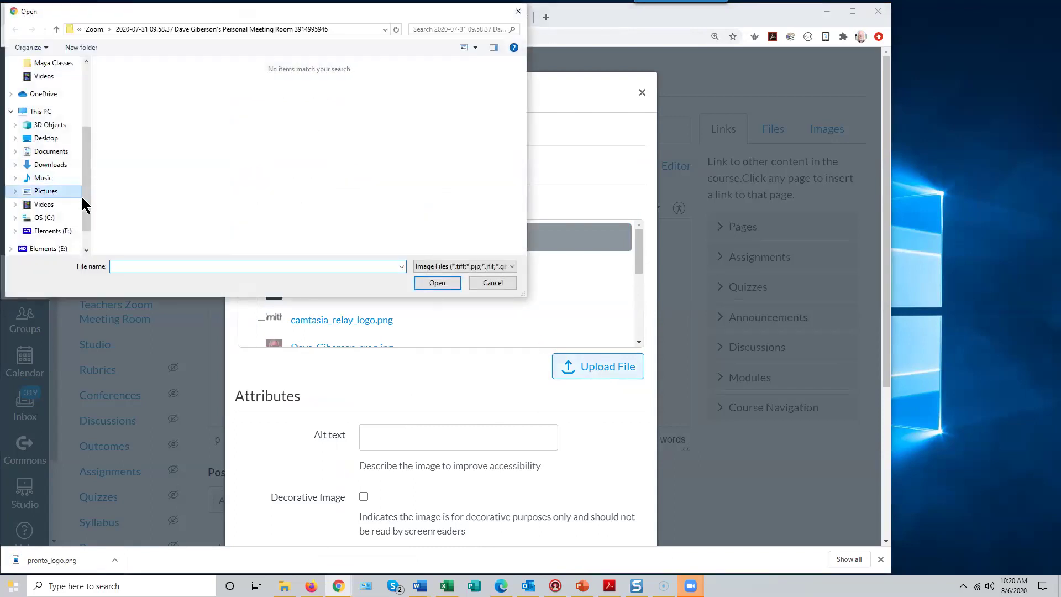
pyautogui.click(141, 267)
pyautogui.write('pronto')
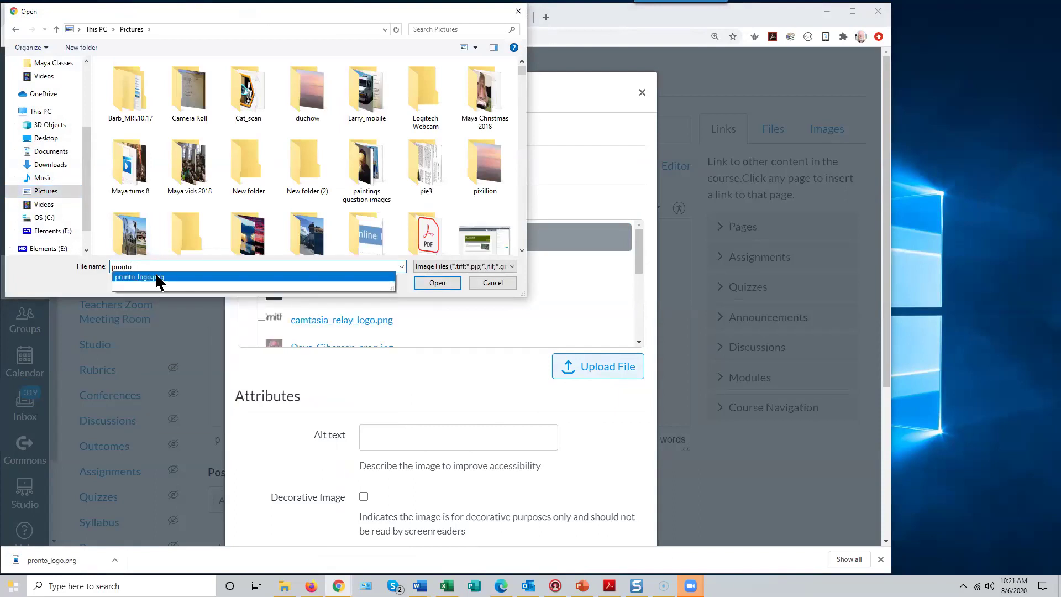
pyautogui.click(157, 276)
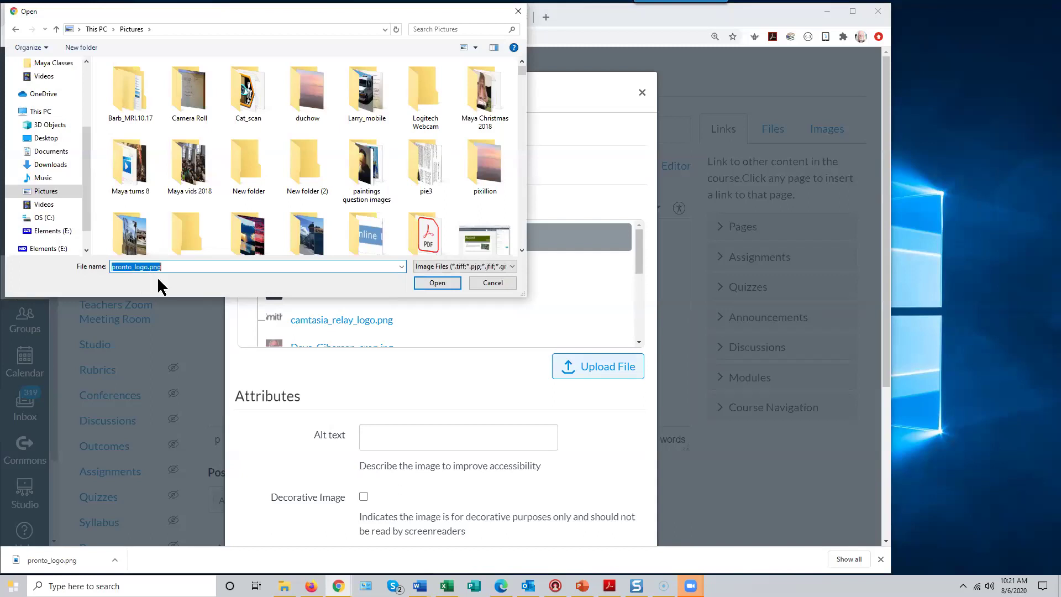
pyautogui.click(437, 284)
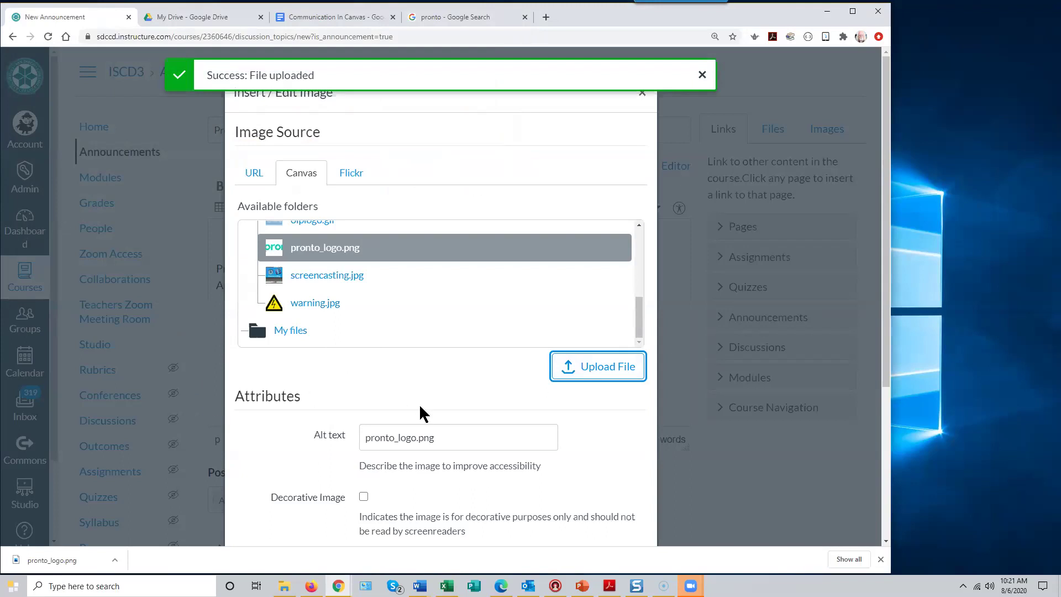
pyautogui.scroll(-1, 422, 410)
# - Give the logo the alt text 'Pronto Logo' and insert it above the announcement text
pyautogui.moveTo(446, 382); pyautogui.dragTo(363, 383)
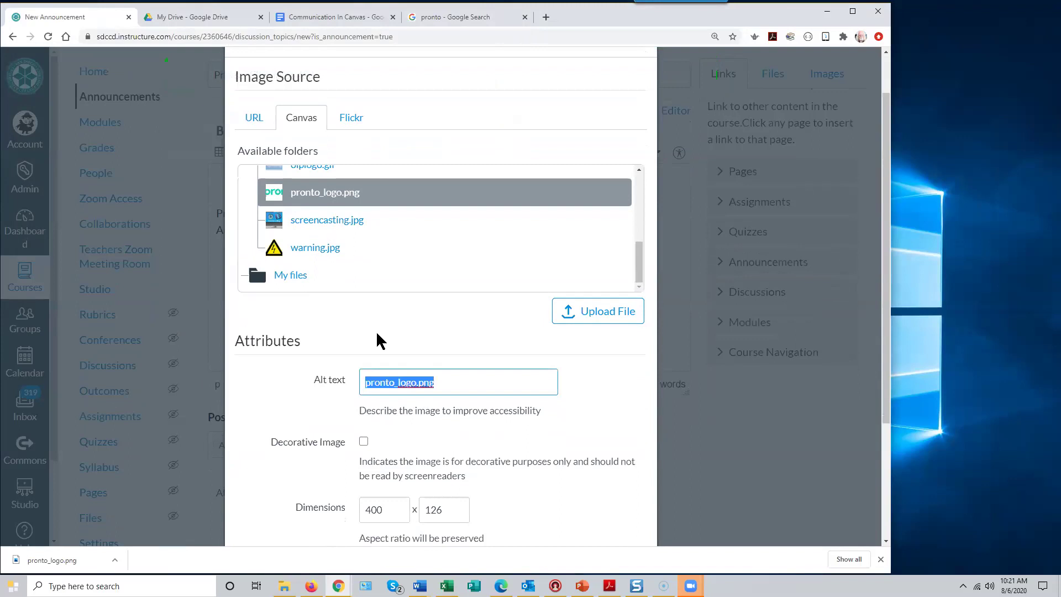
pyautogui.write('Pronto Logo')
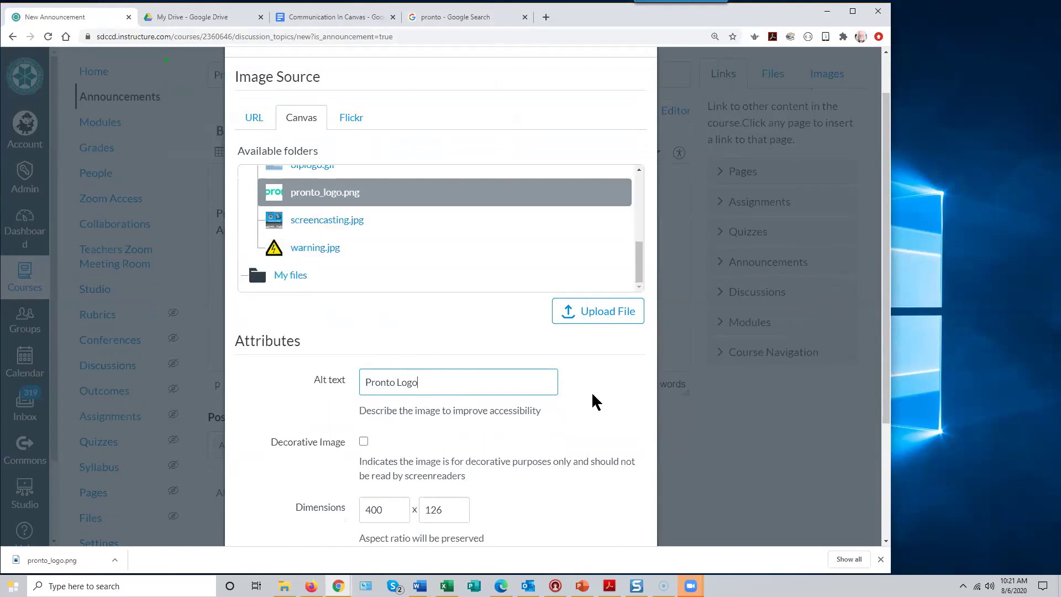
pyautogui.scroll(-3, 594, 403)
pyautogui.click(616, 430)
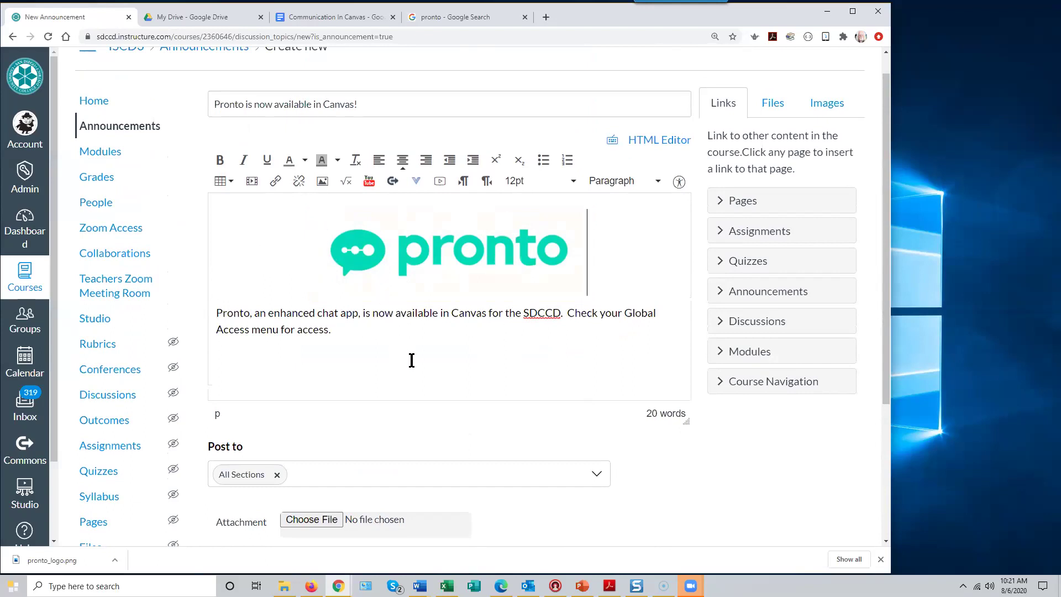
pyautogui.scroll(-2, 411, 364)
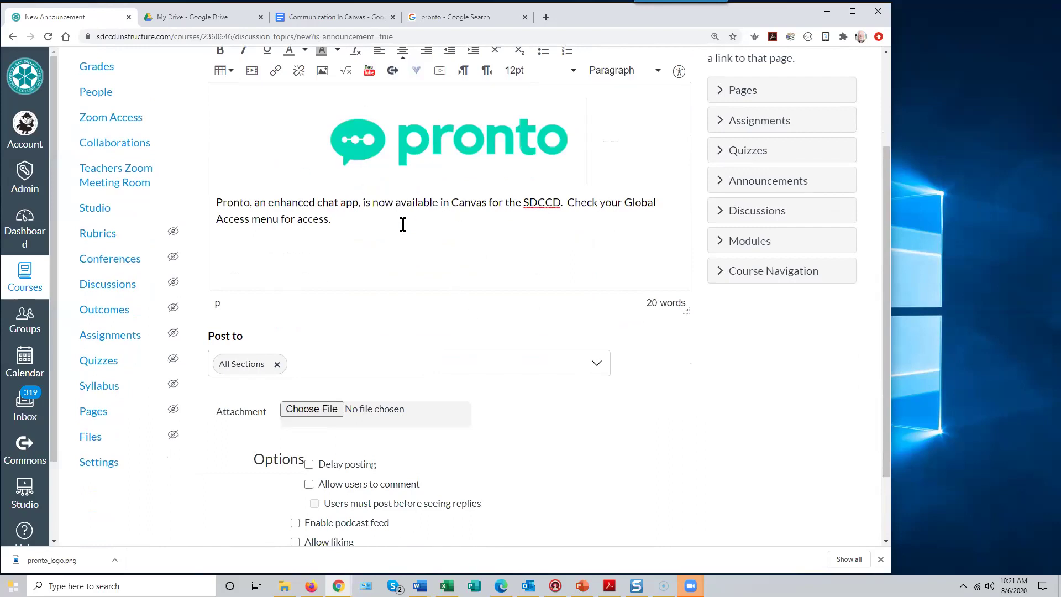
pyautogui.scroll(-2, 381, 232)
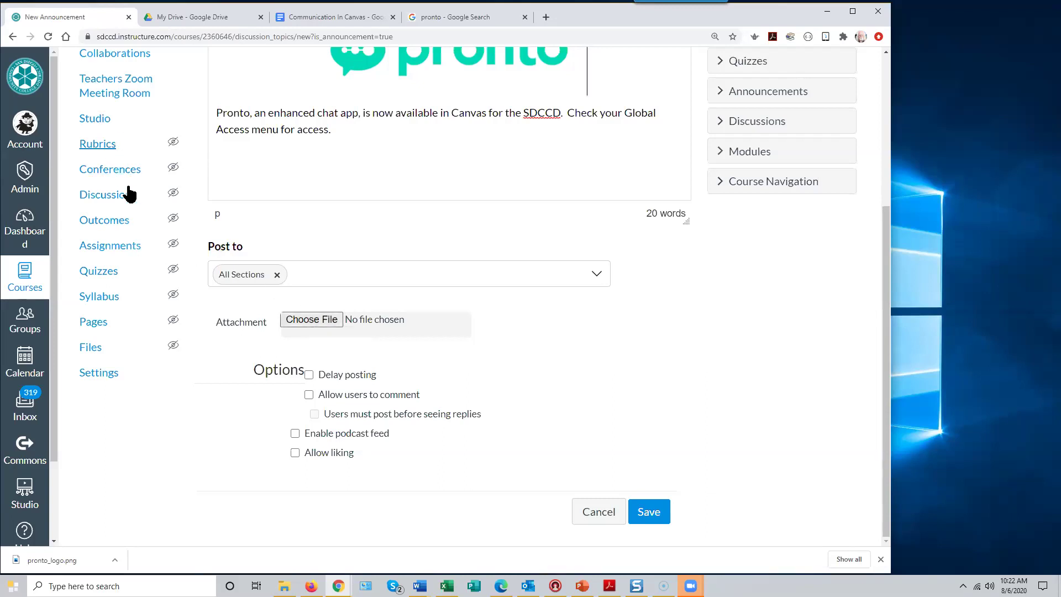
pyautogui.scroll(5, 131, 193)
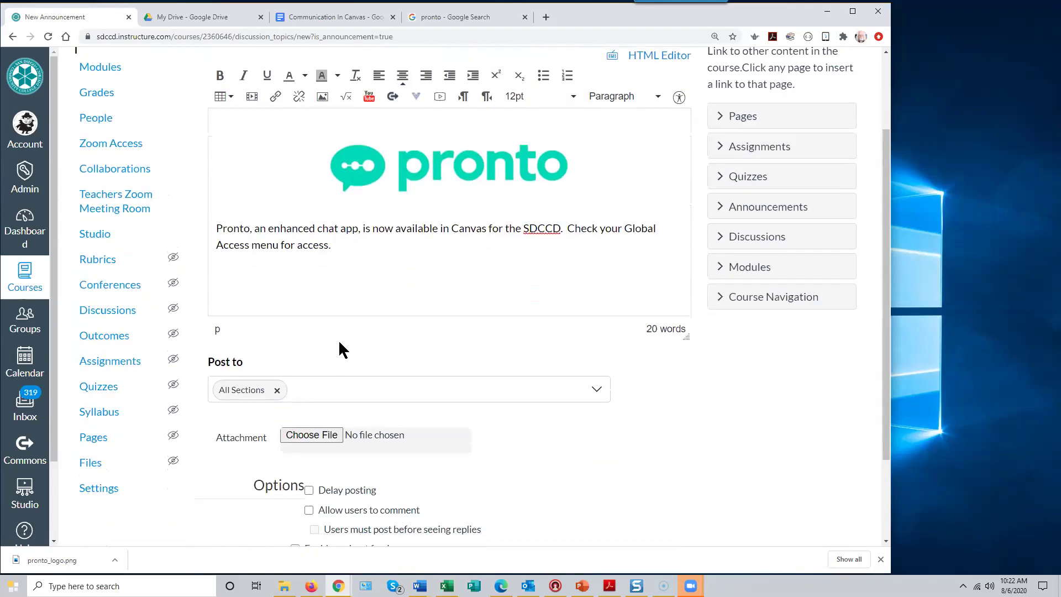
pyautogui.scroll(-2, 340, 344)
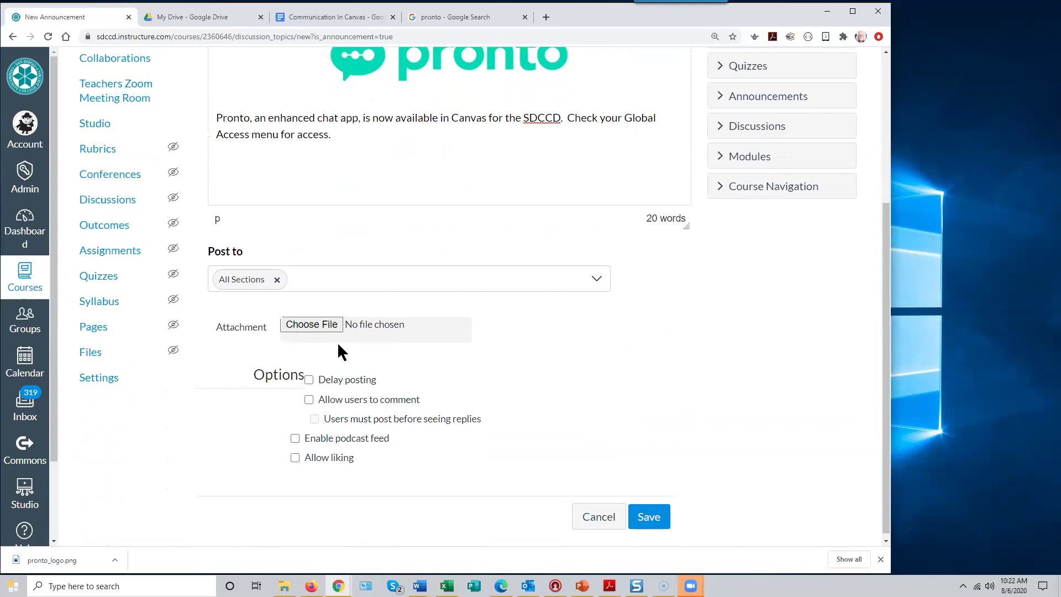
pyautogui.scroll(-1, 338, 342)
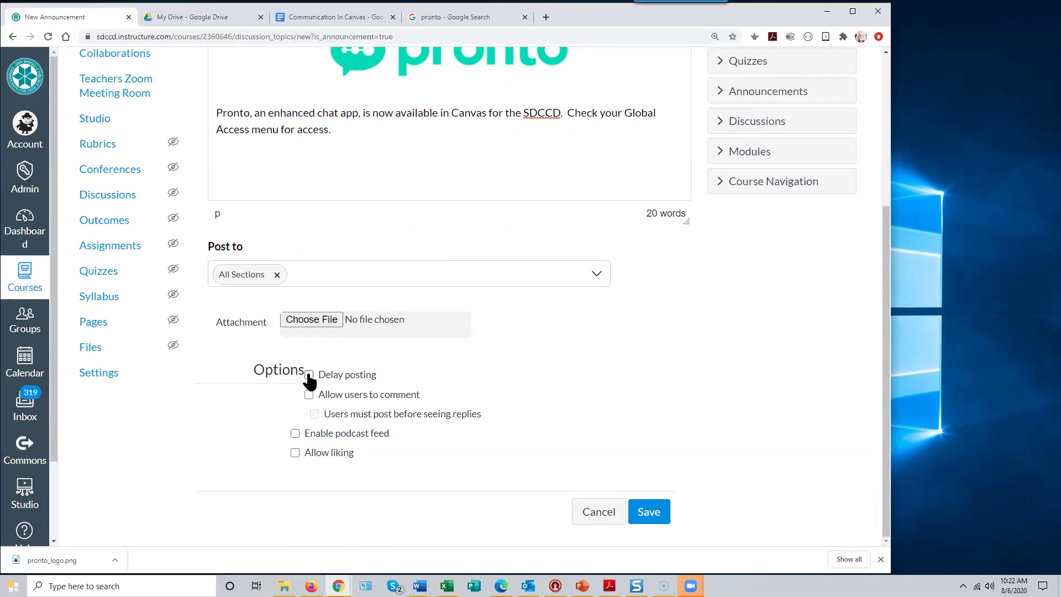
pyautogui.click(309, 377)
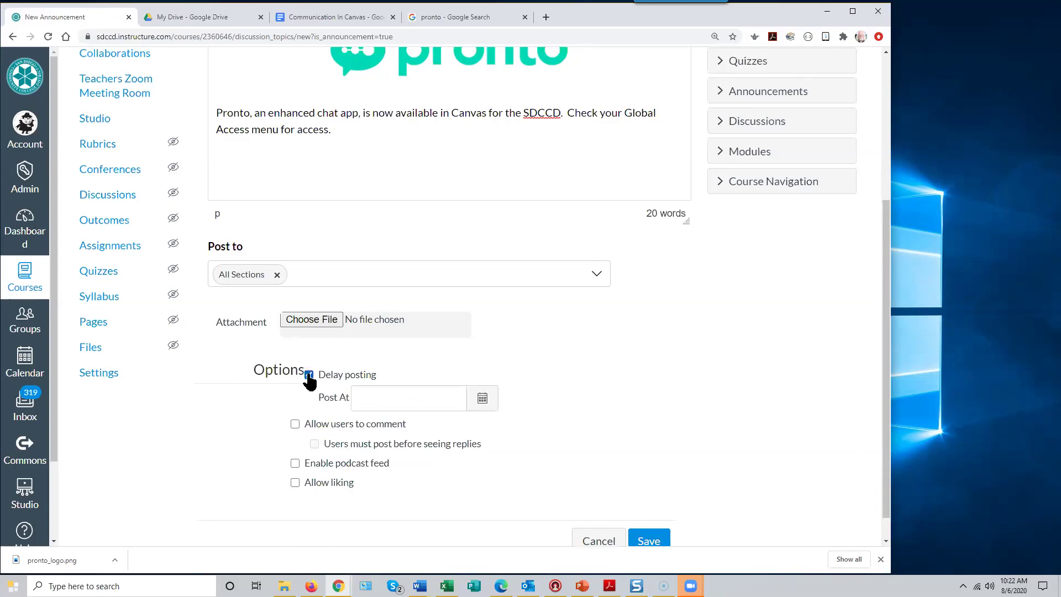
pyautogui.click(483, 403)
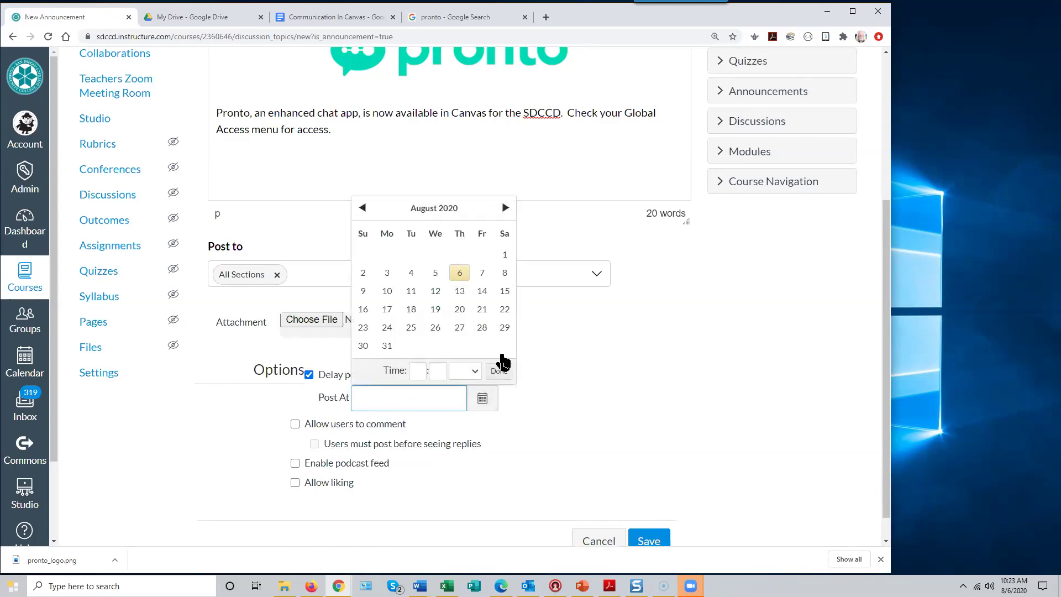
pyautogui.click(498, 371)
pyautogui.click(308, 376)
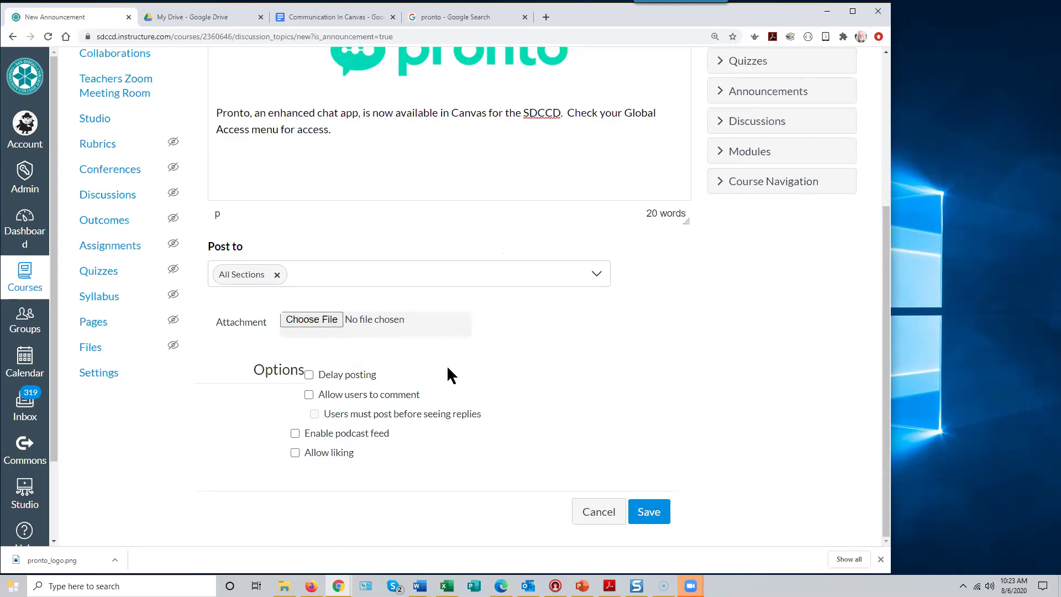
pyautogui.scroll(3, 447, 364)
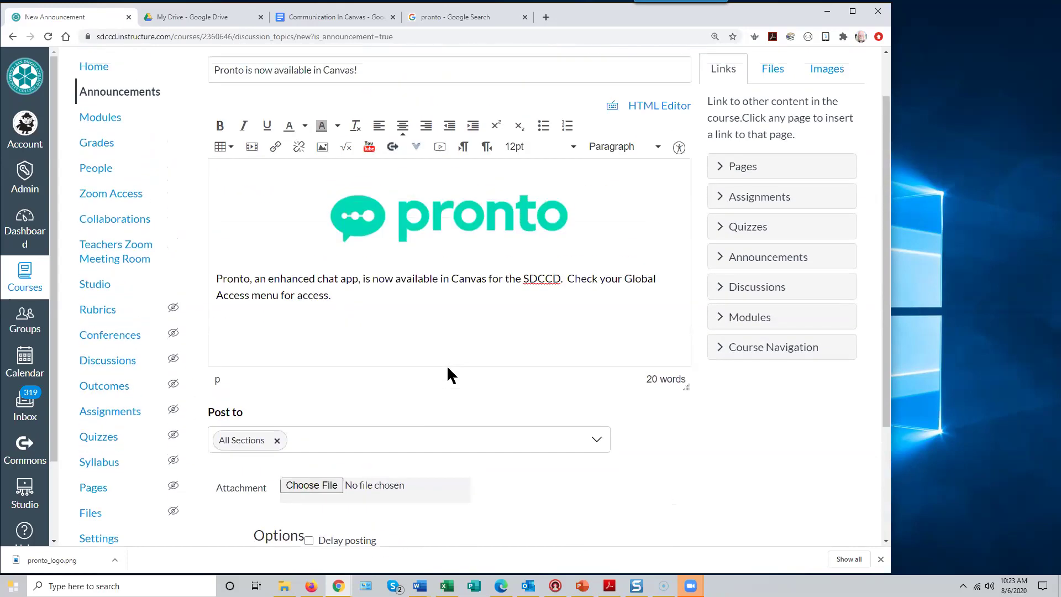
pyautogui.scroll(-3, 447, 365)
pyautogui.scroll(3, 447, 365)
# - Save the Pronto announcement so it posts to All Sections
pyautogui.scroll(-2, 520, 402)
pyautogui.scroll(-1, 524, 405)
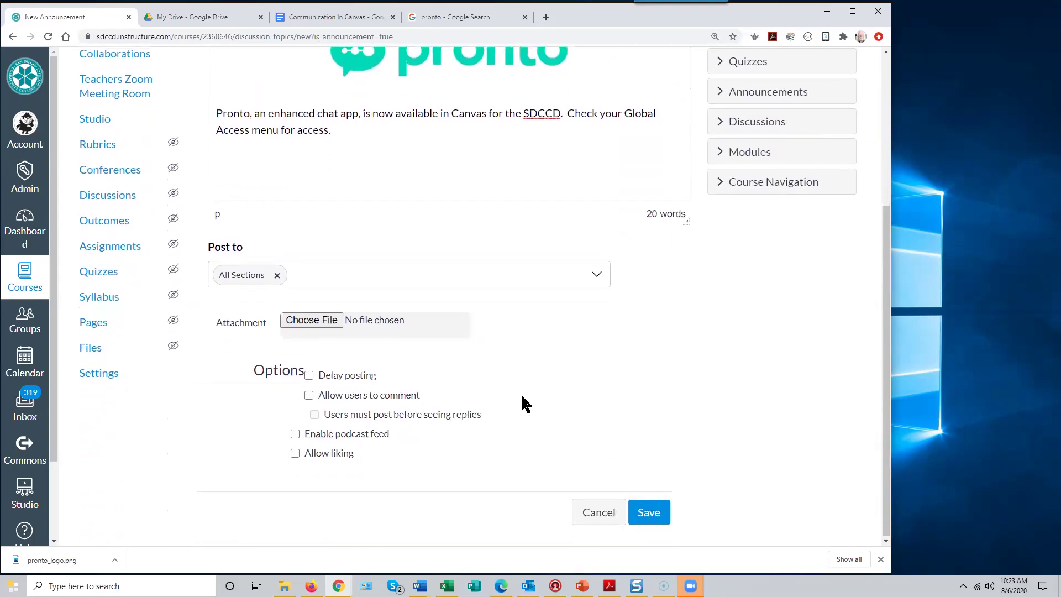
pyautogui.click(646, 514)
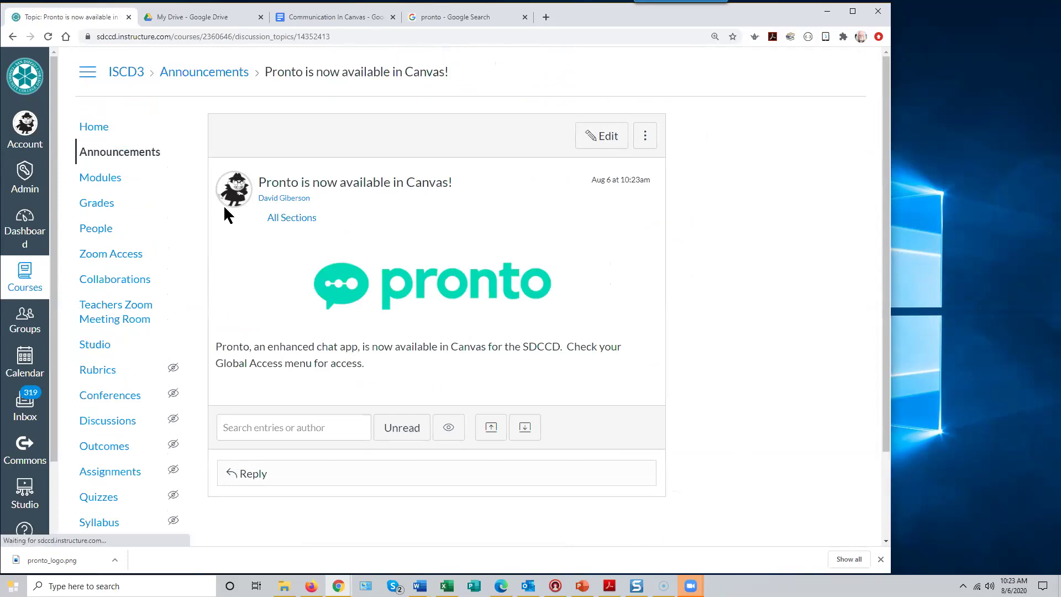
pyautogui.click(128, 159)
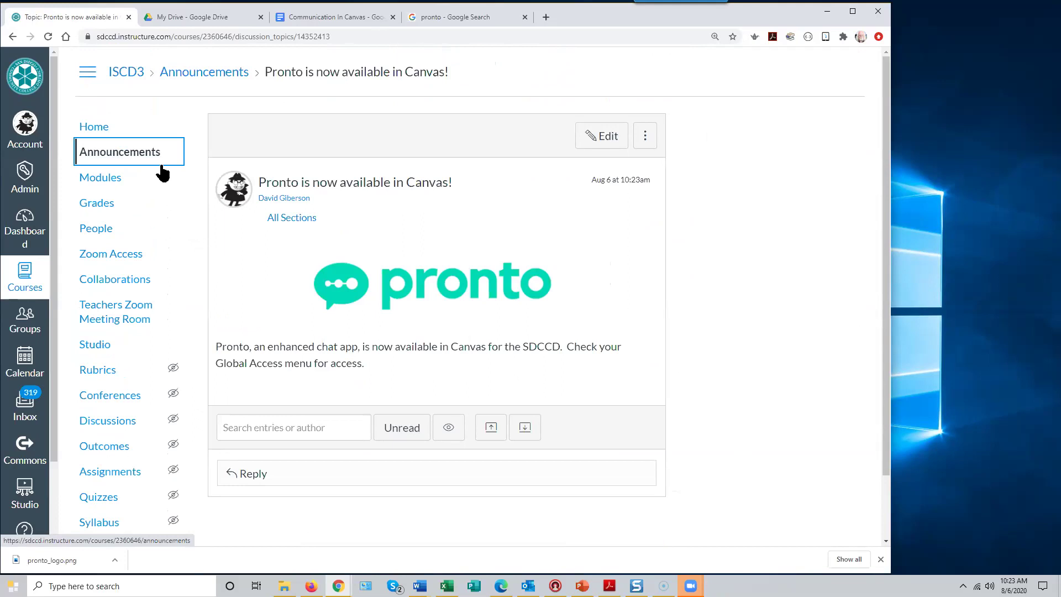
pyautogui.click(205, 76)
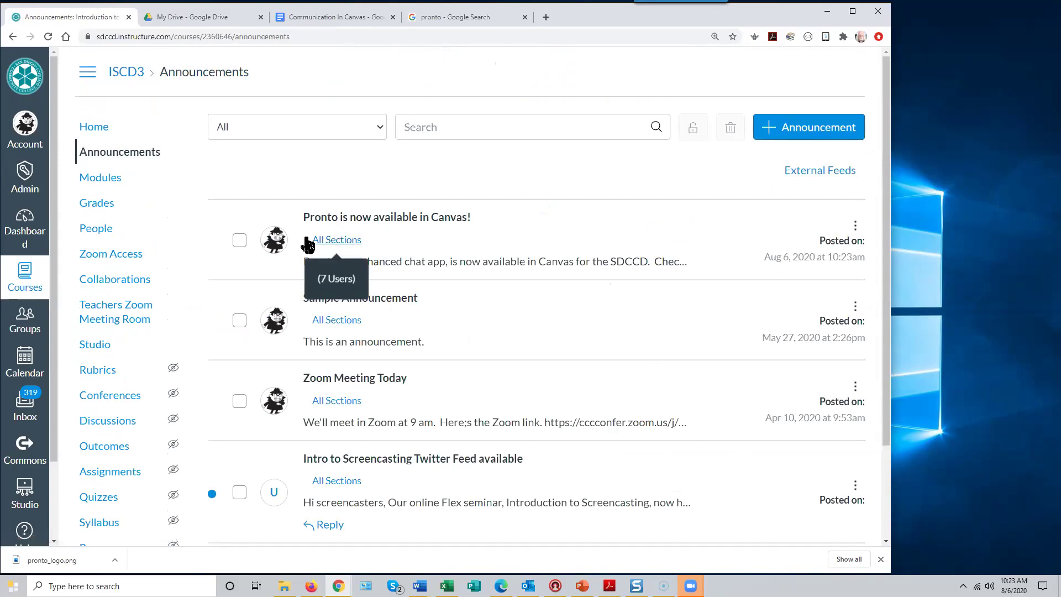
pyautogui.click(350, 218)
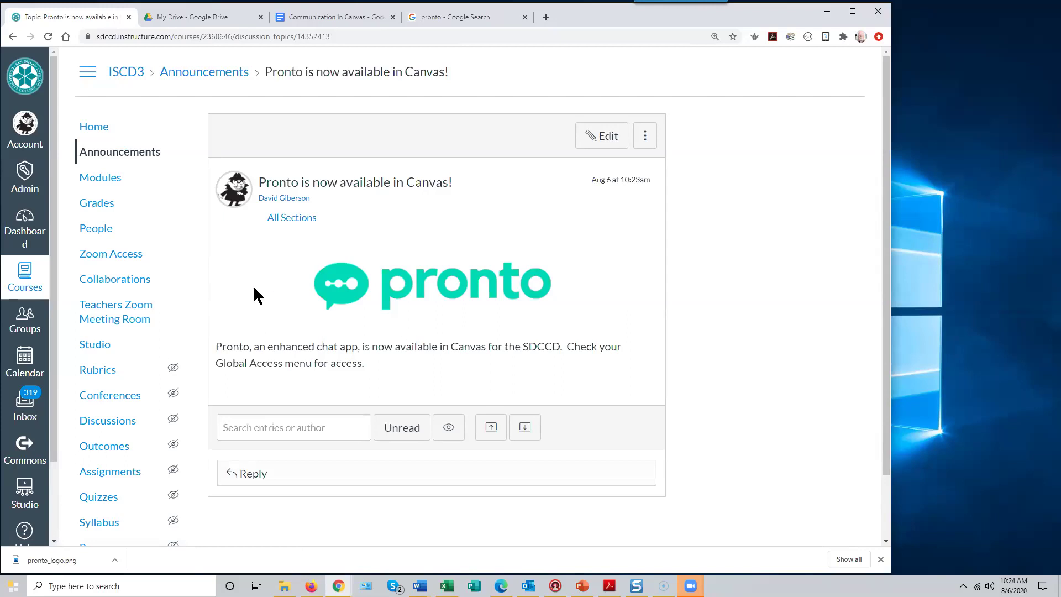
pyautogui.scroll(-2, 178, 244)
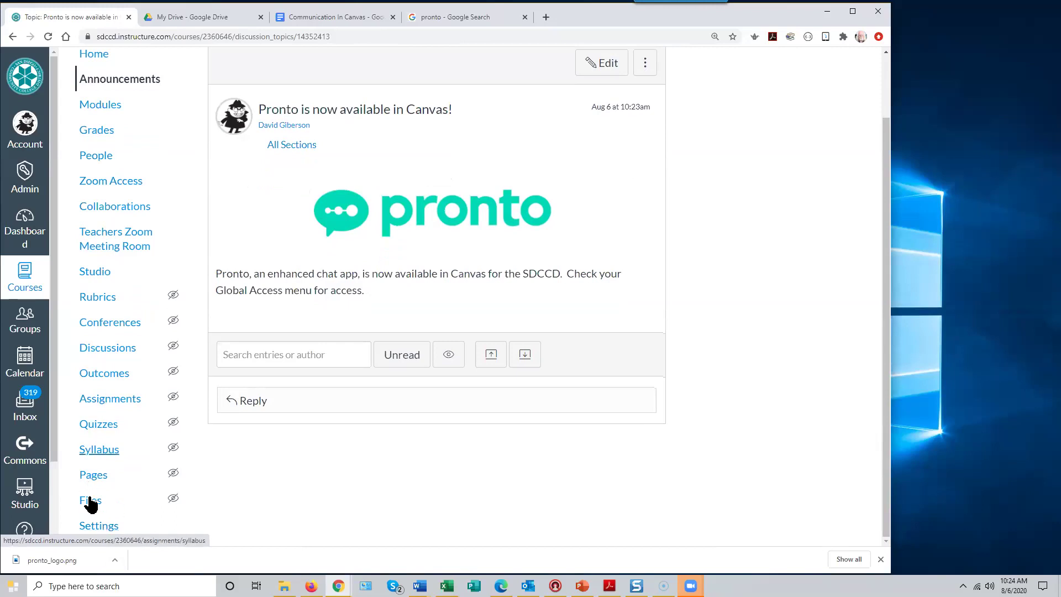
# - In course details, turn on Show recent announcements on the home page with 3 shown, and save
pyautogui.click(99, 532)
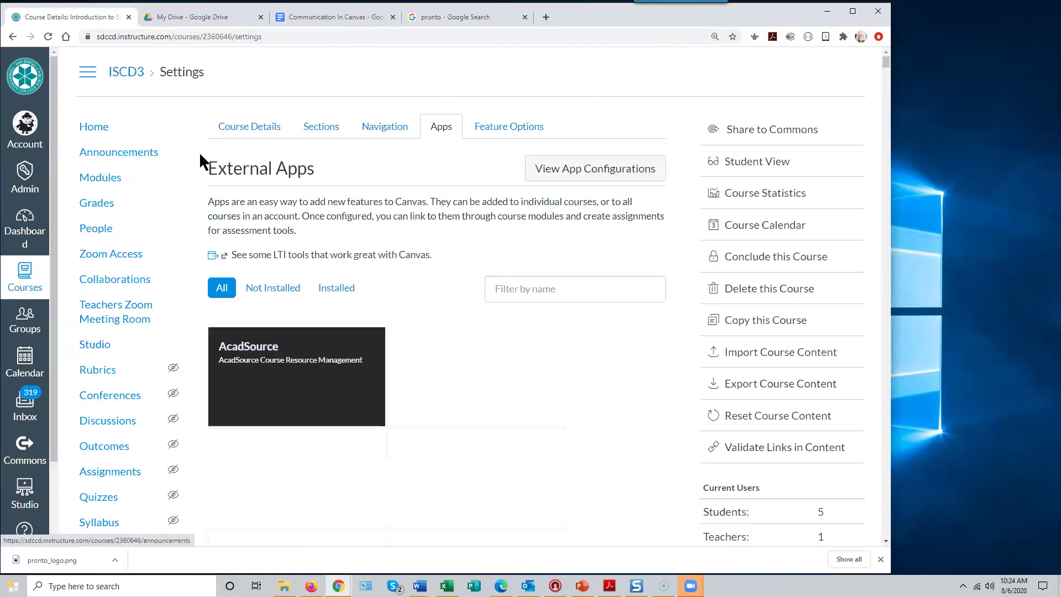
pyautogui.click(257, 130)
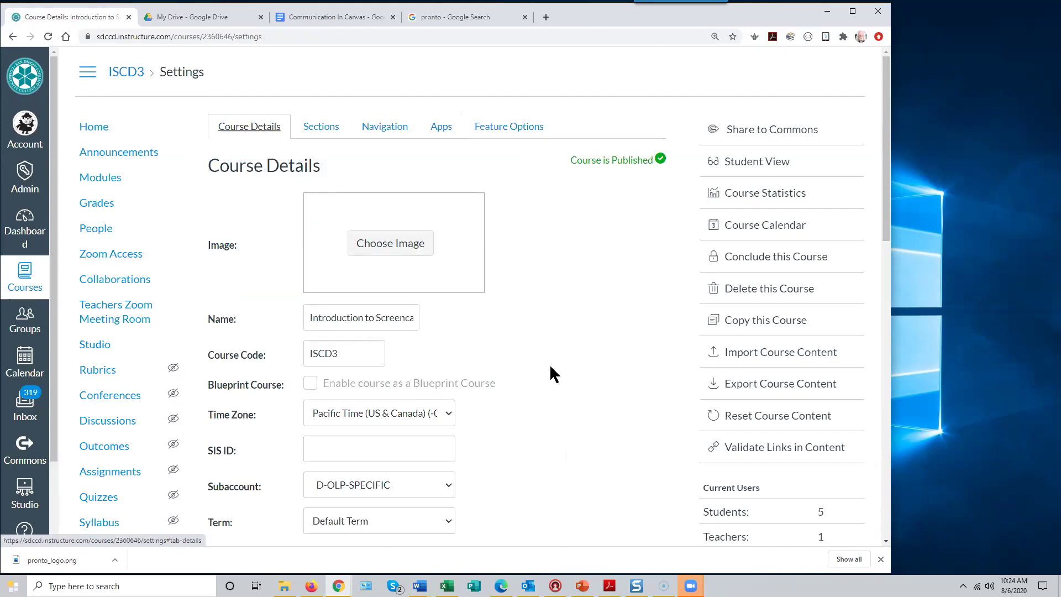
pyautogui.scroll(-8, 551, 366)
pyautogui.scroll(-6, 551, 366)
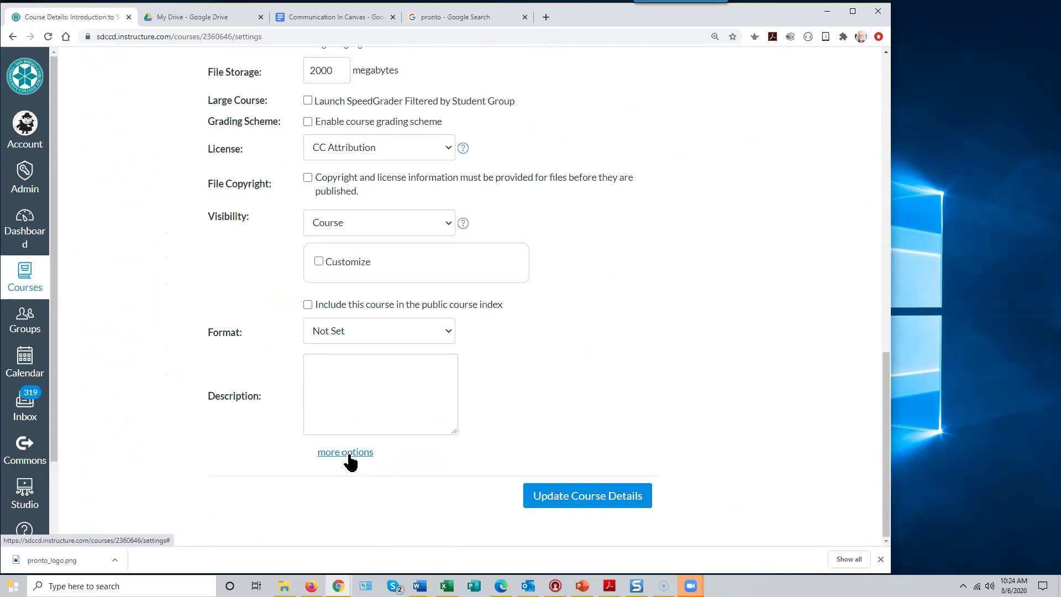
pyautogui.click(347, 453)
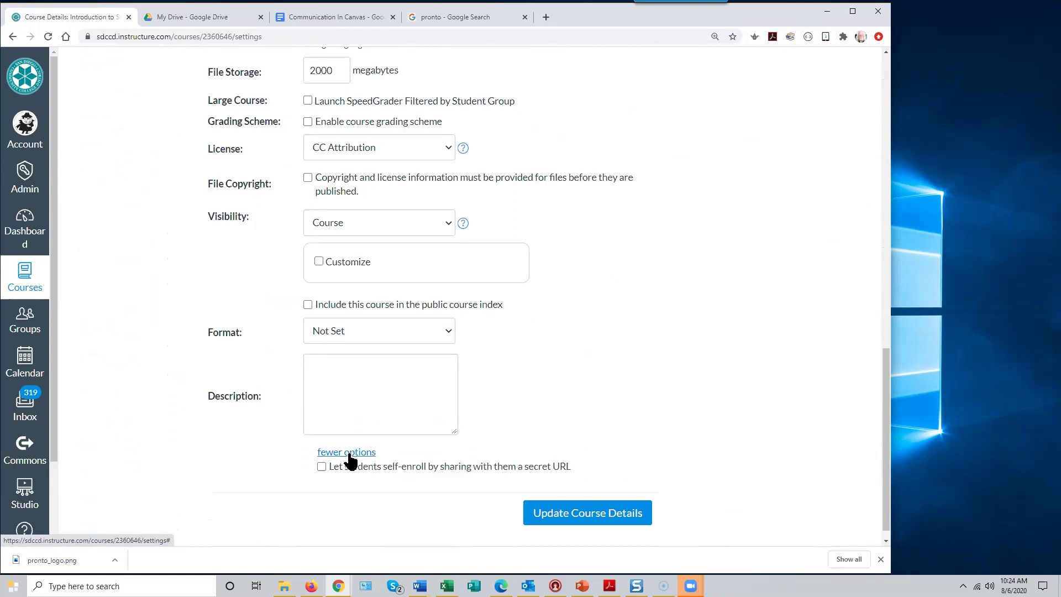
pyautogui.scroll(-2, 697, 421)
pyautogui.scroll(-2, 695, 411)
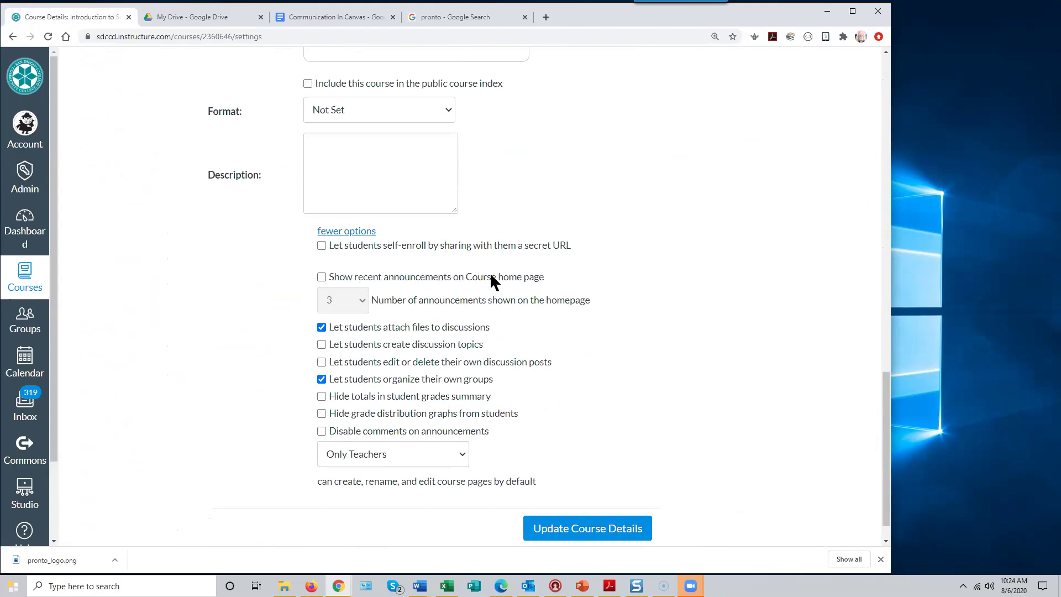
pyautogui.click(322, 278)
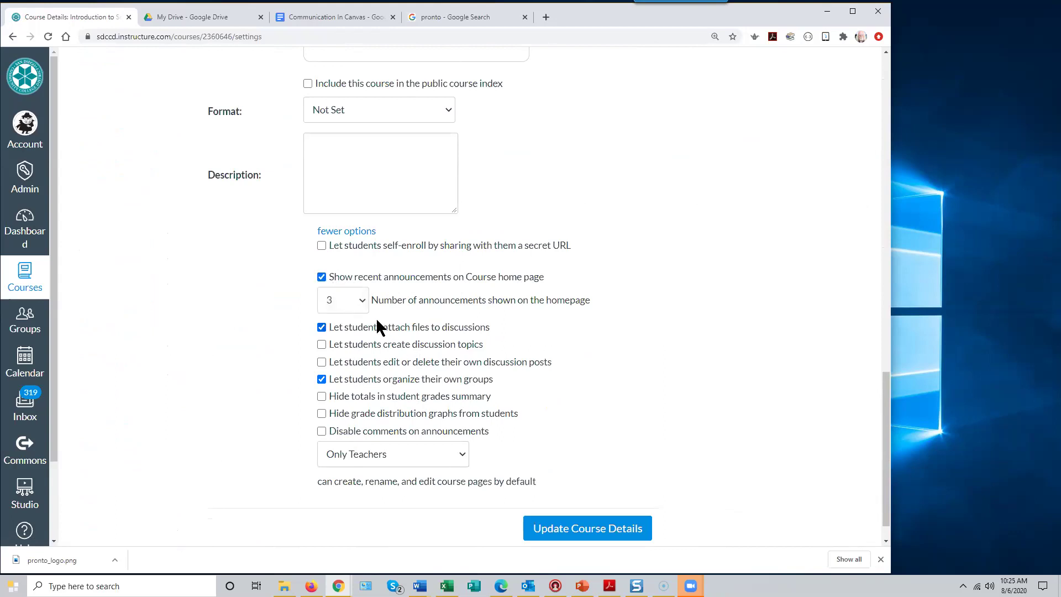
pyautogui.click(362, 299)
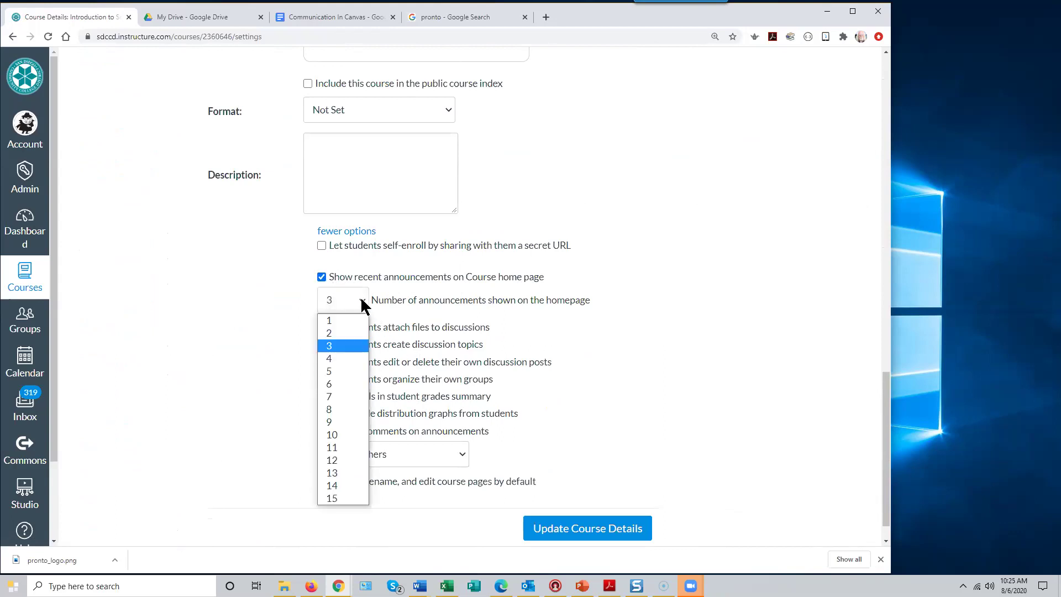
pyautogui.click(362, 303)
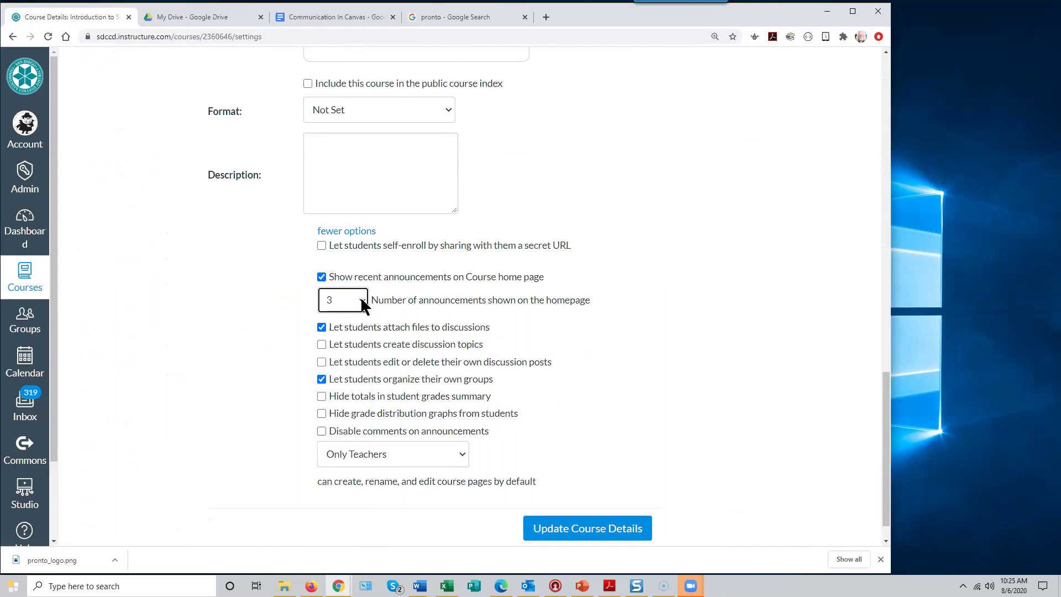
pyautogui.click(586, 528)
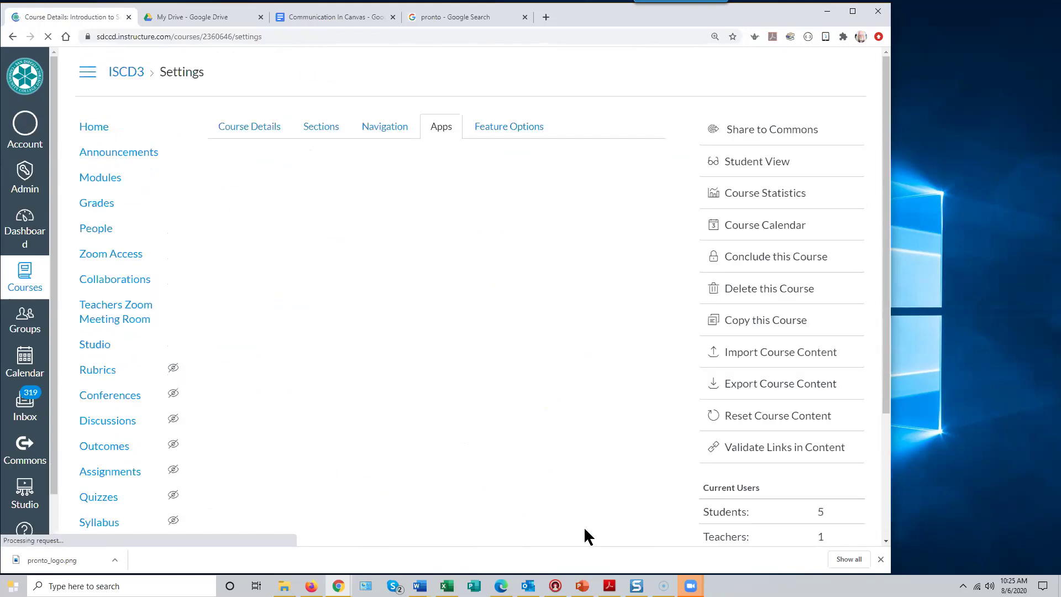
# - Zoom the page out and review the course home page's three recent announcements
pyautogui.click(94, 128)
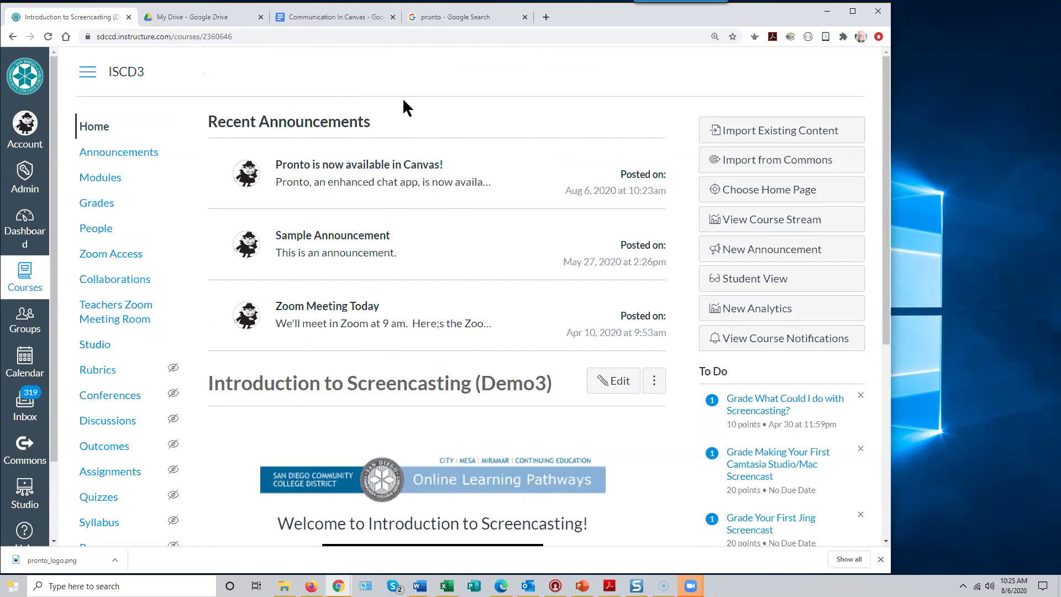
pyautogui.hotkey('ctrl', '-')
pyautogui.hotkey('ctrl', '-')
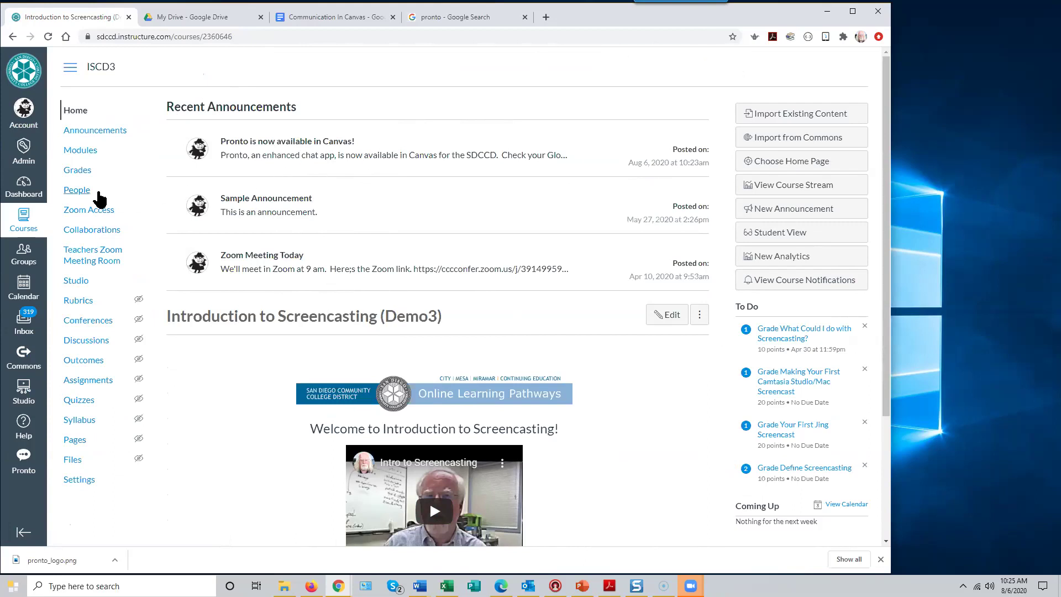
pyautogui.click(79, 150)
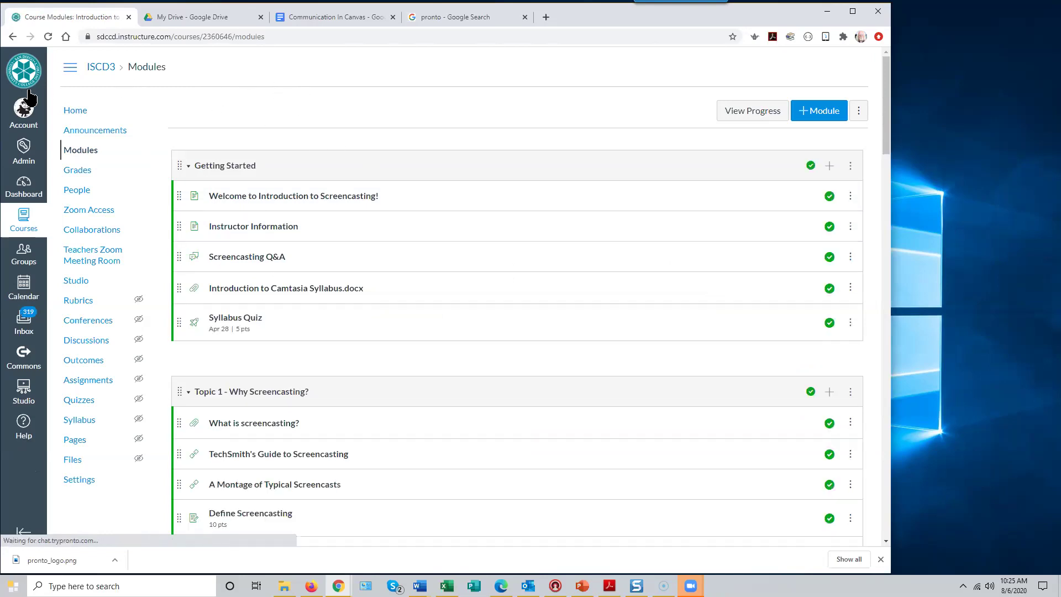
pyautogui.click(70, 111)
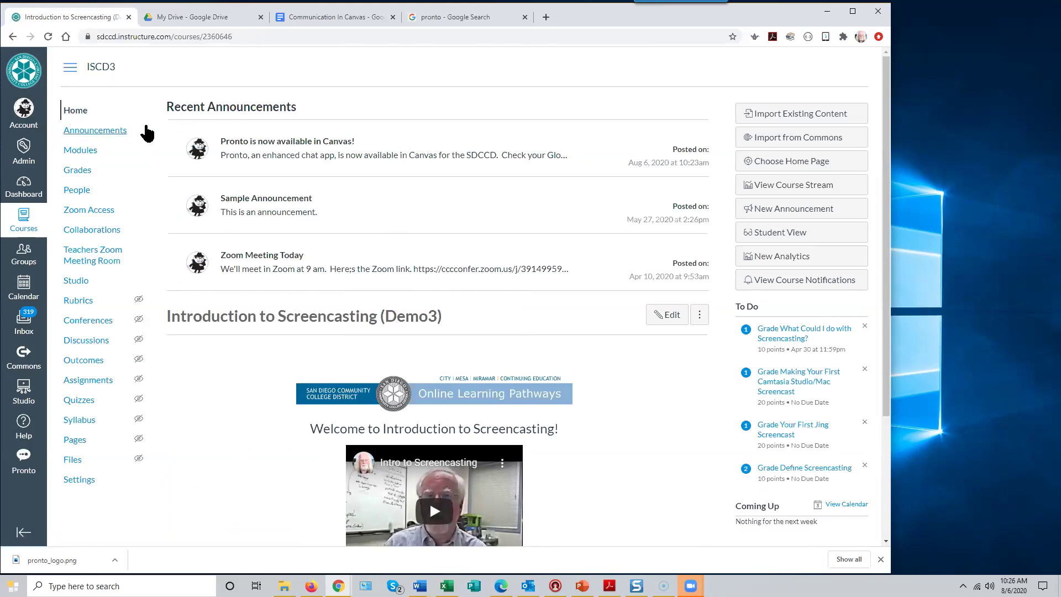
pyautogui.scroll(-3, 252, 365)
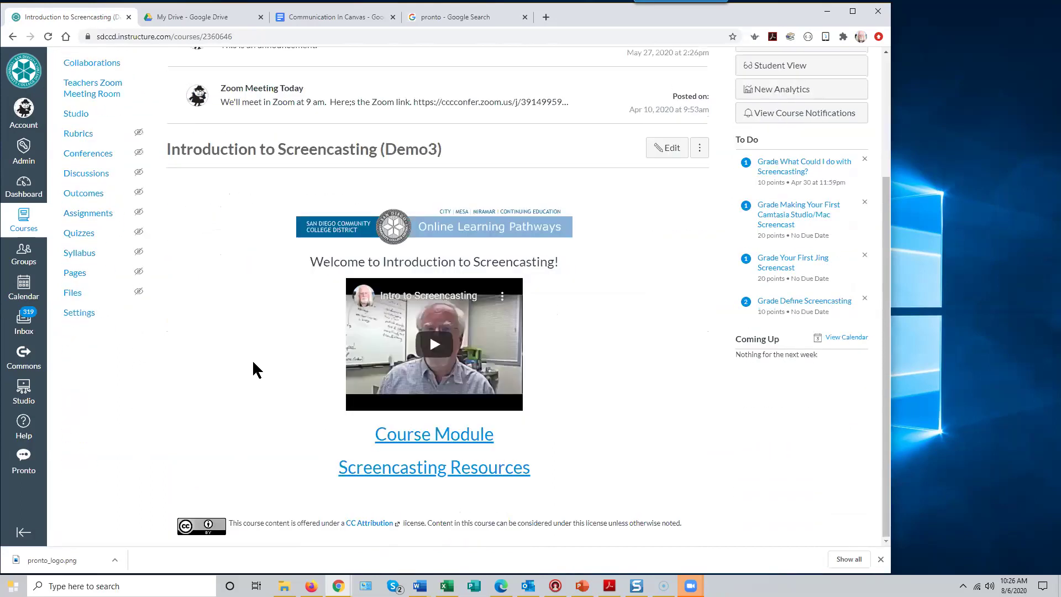
pyautogui.scroll(3, 246, 366)
pyautogui.scroll(-3, 246, 365)
pyautogui.scroll(3, 247, 365)
pyautogui.scroll(-3, 246, 365)
pyautogui.scroll(3, 248, 362)
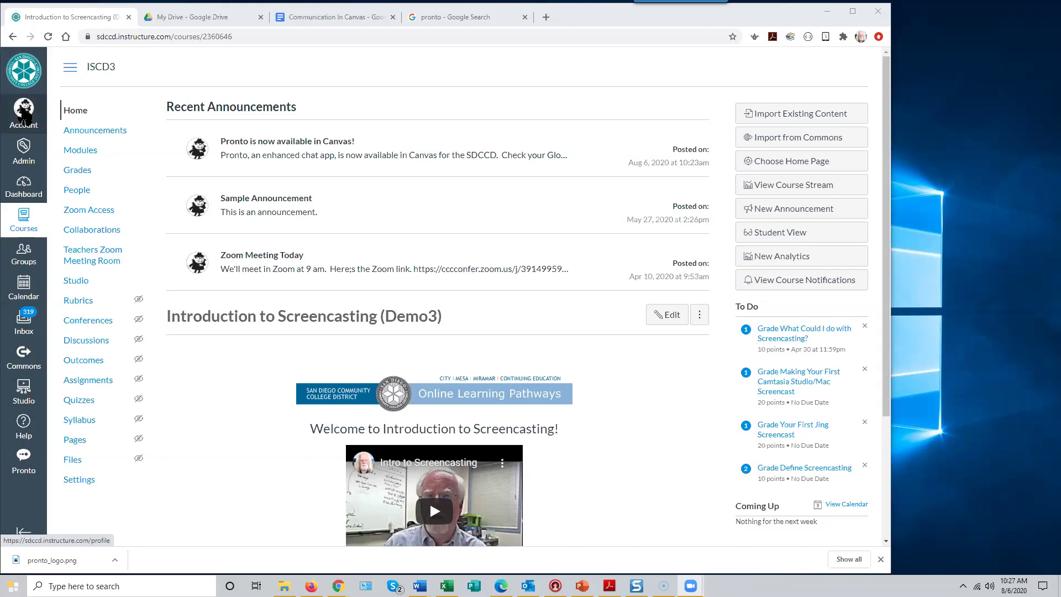
# - Open Notification Preferences from the Account tray
pyautogui.click(24, 113)
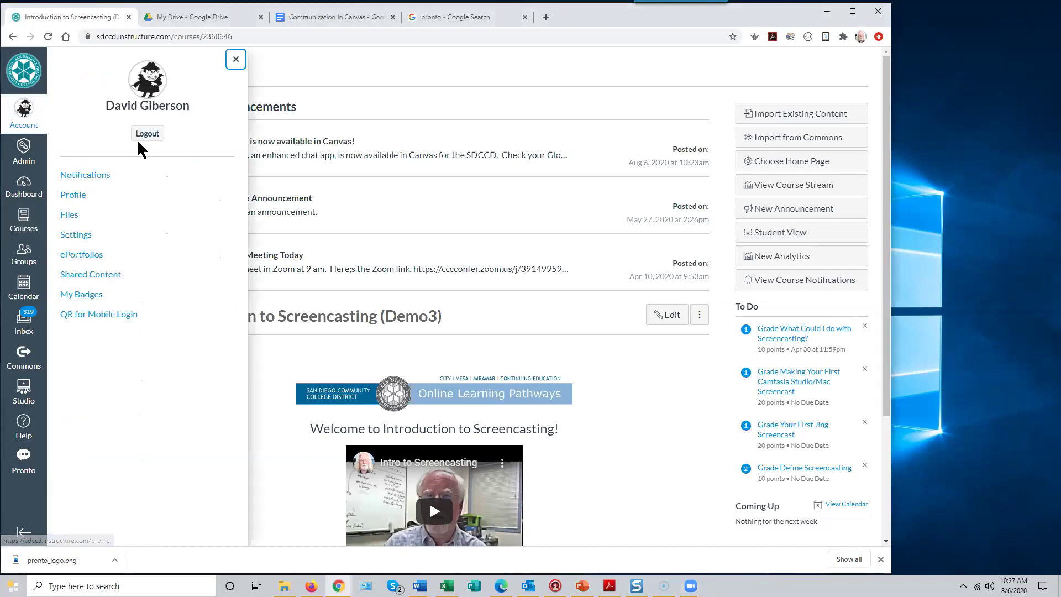
pyautogui.click(96, 175)
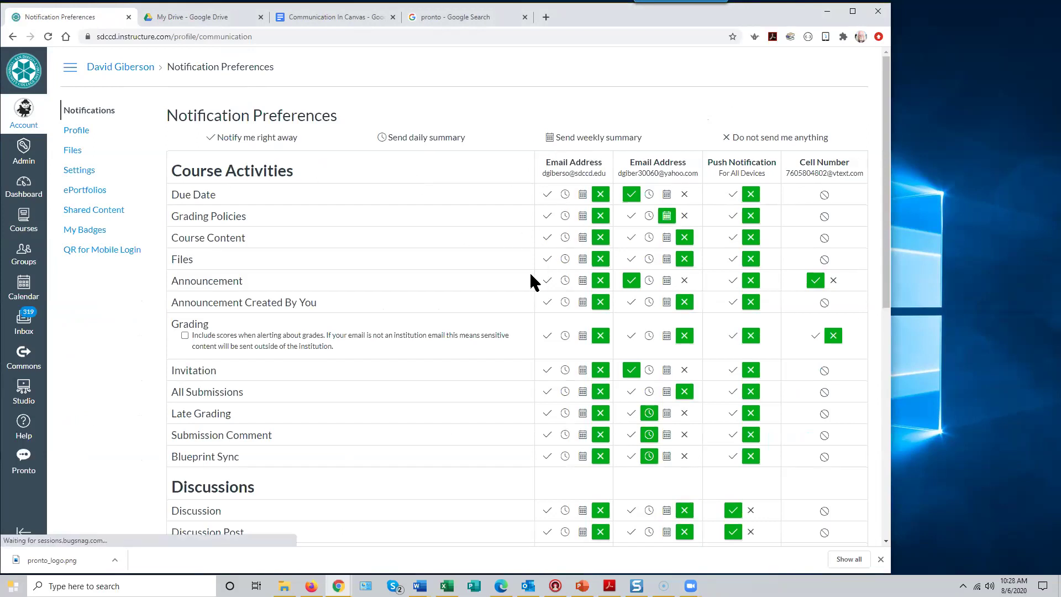
pyautogui.scroll(-1, 529, 271)
pyautogui.scroll(-1, 531, 282)
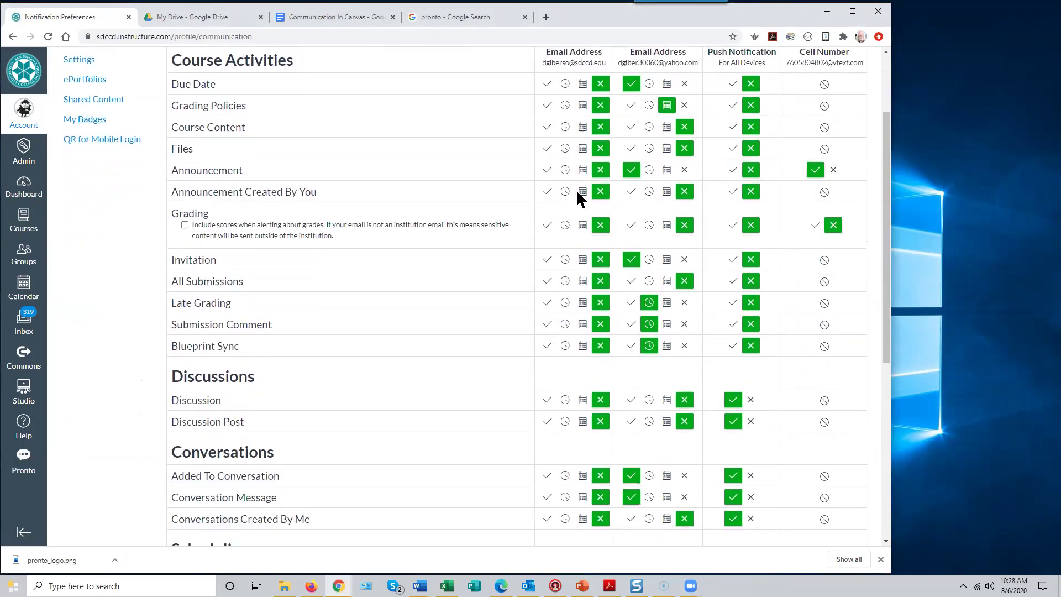
pyautogui.scroll(1, 562, 146)
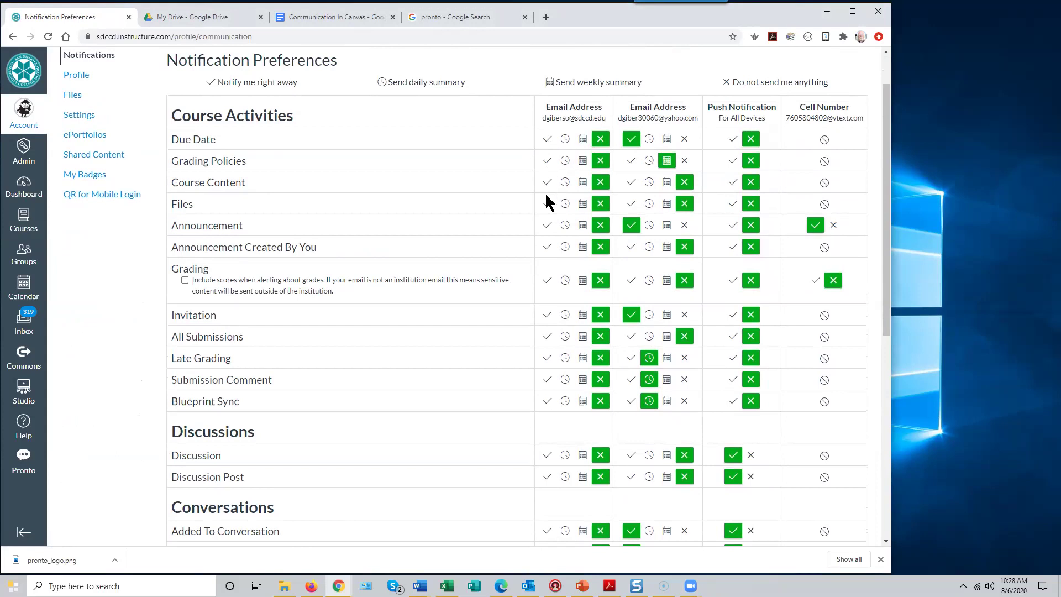
pyautogui.scroll(-7, 393, 265)
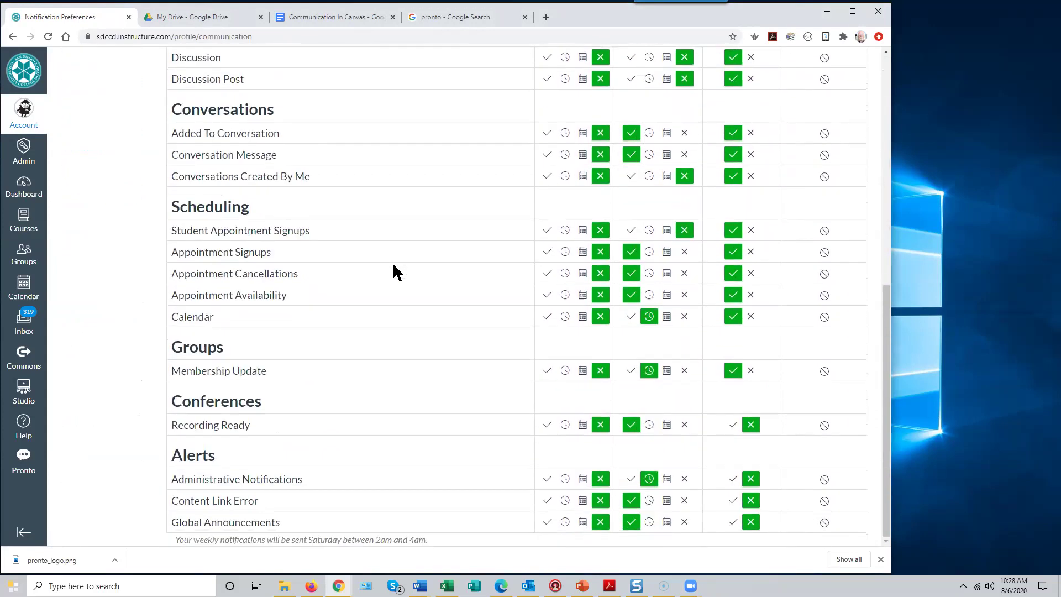
pyautogui.scroll(1, 393, 271)
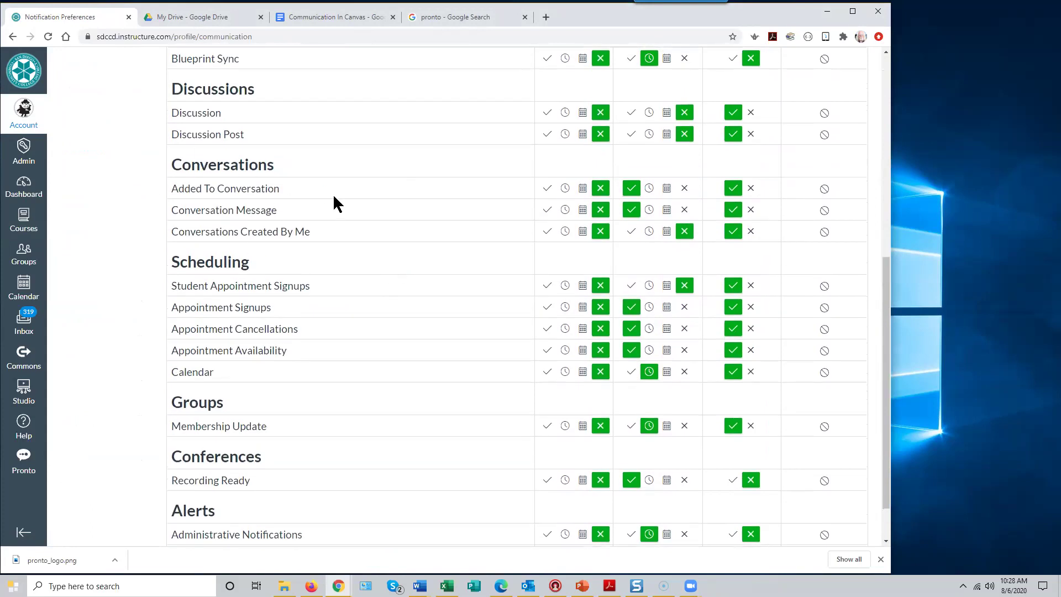
pyautogui.moveTo(266, 210)
pyautogui.scroll(7, 631, 207)
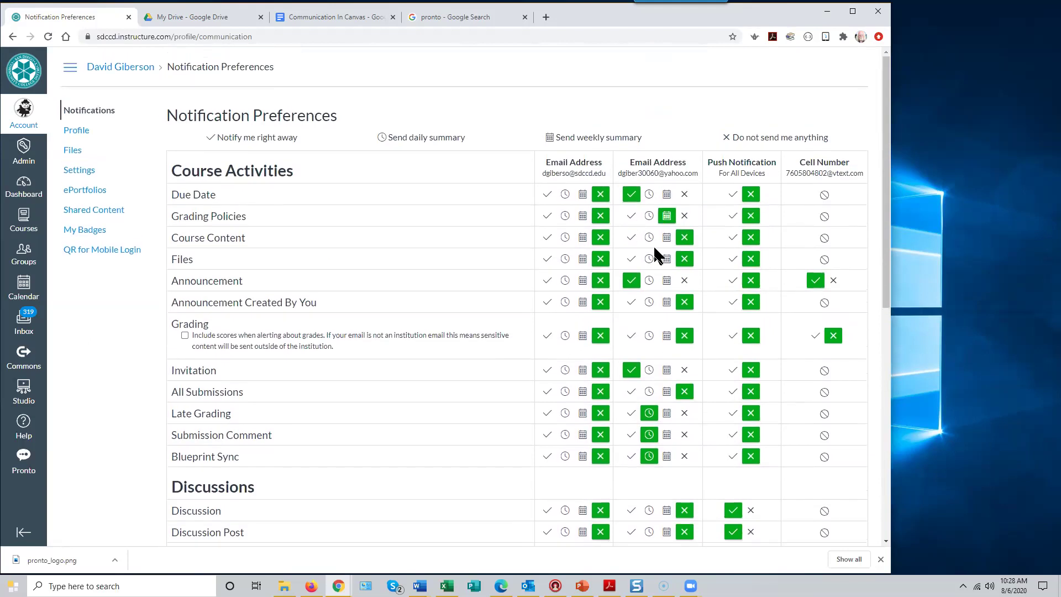
pyautogui.scroll(-7, 651, 254)
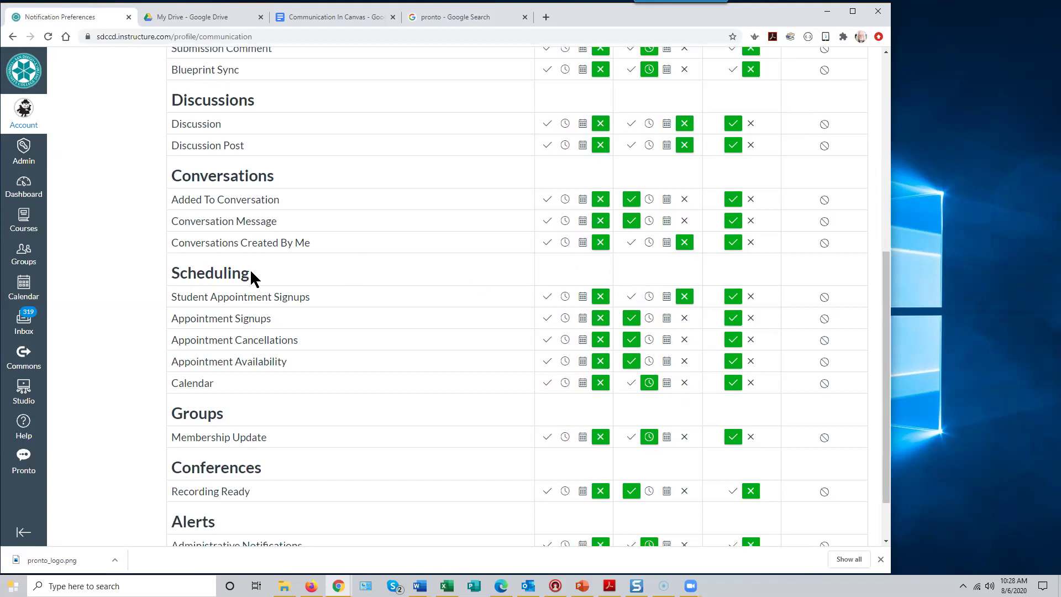
pyautogui.scroll(7, 239, 268)
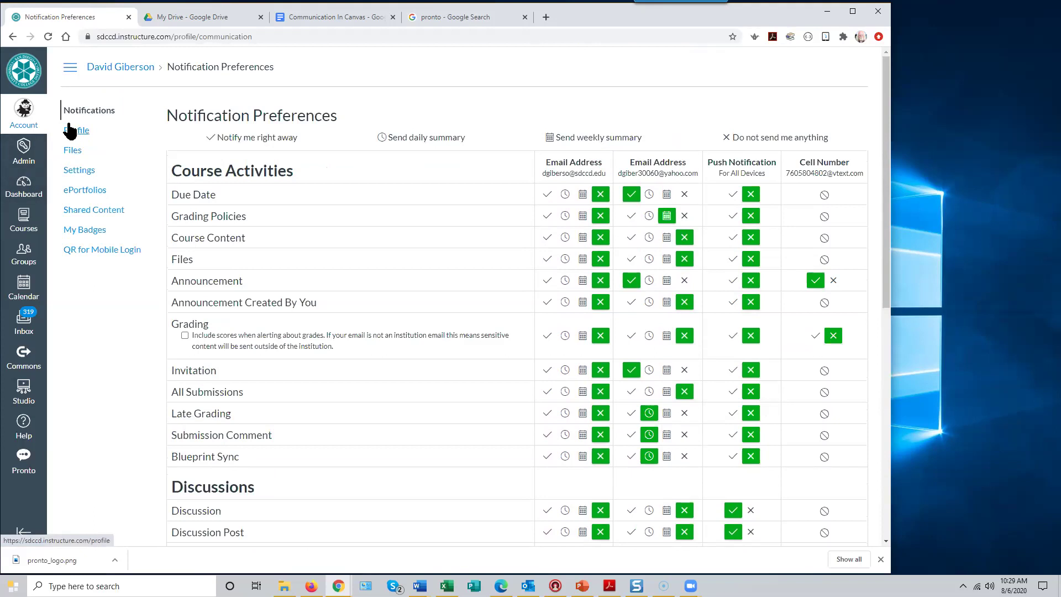
# - Jump back to the ISCD3 course home page through the Back history and go to Announcements
pyautogui.rightClick(11, 36)
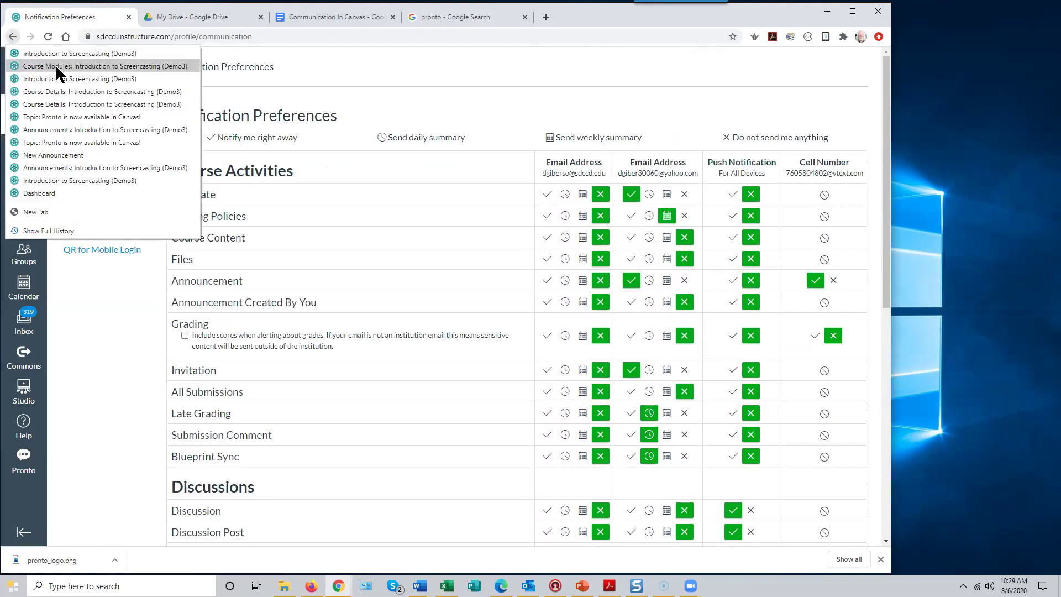
pyautogui.click(78, 53)
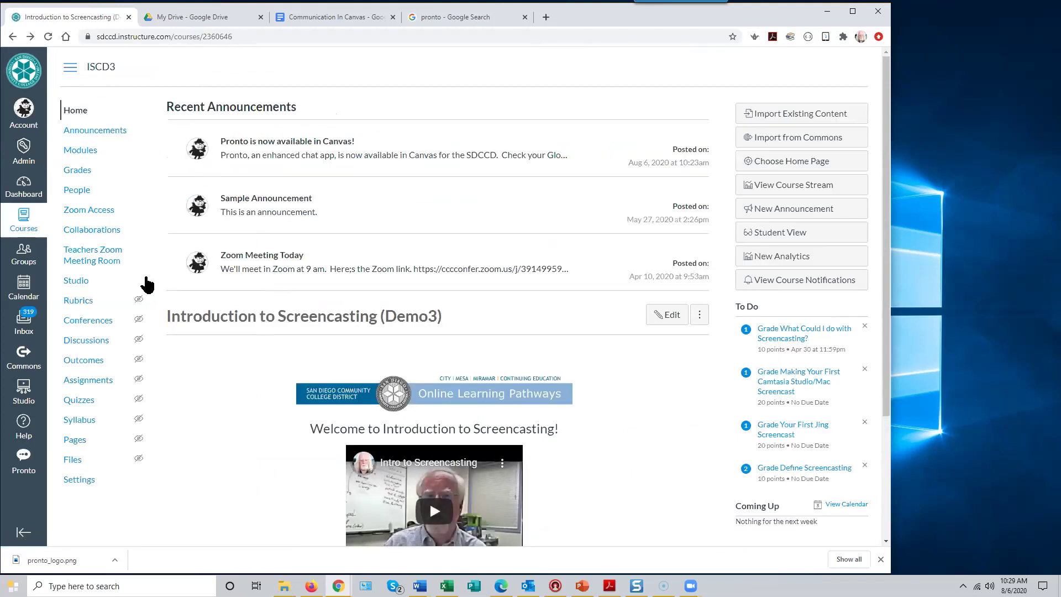
pyautogui.click(95, 130)
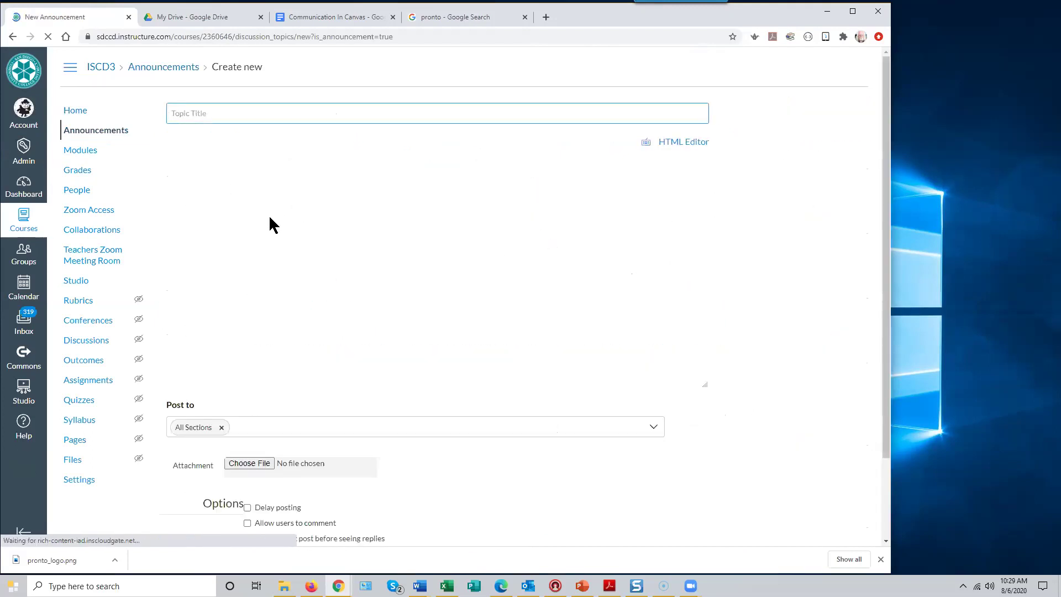
# - Switch to the Communication In Canvas Google Docs outline
pyautogui.scroll(-1, 317, 421)
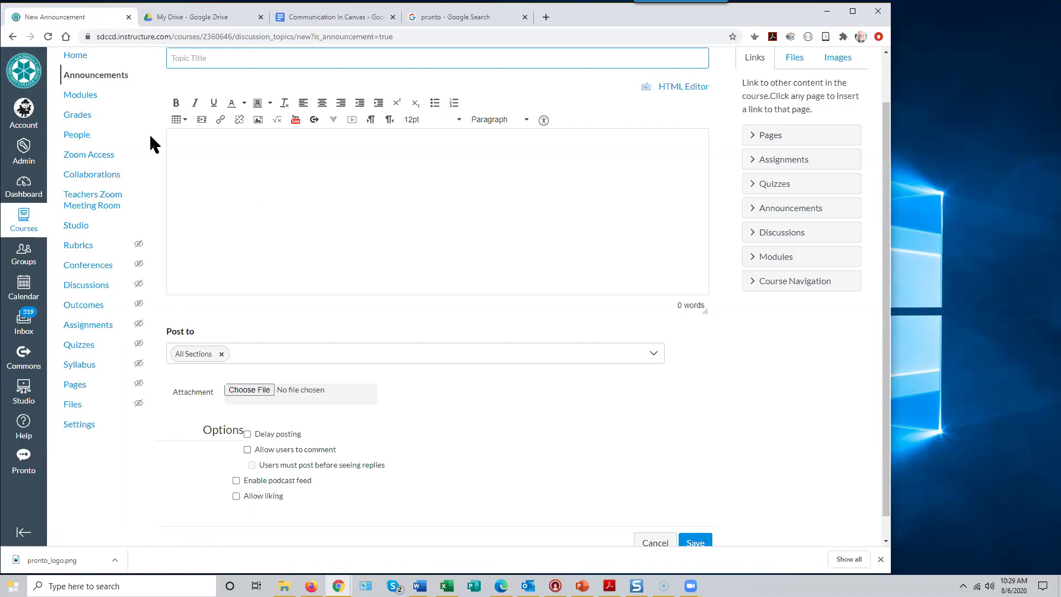
pyautogui.scroll(1, 139, 201)
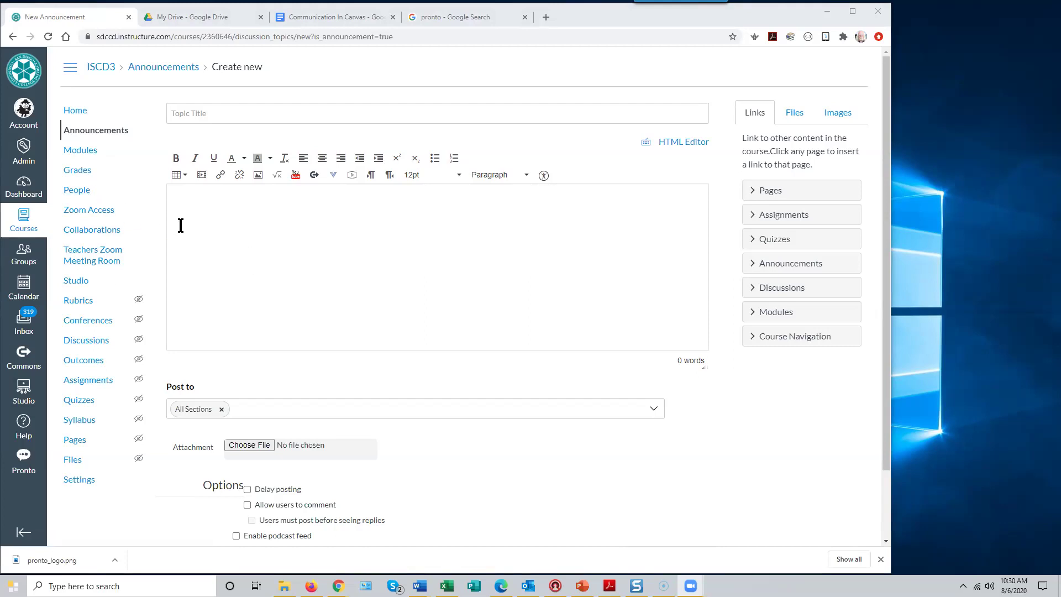
pyautogui.click(331, 17)
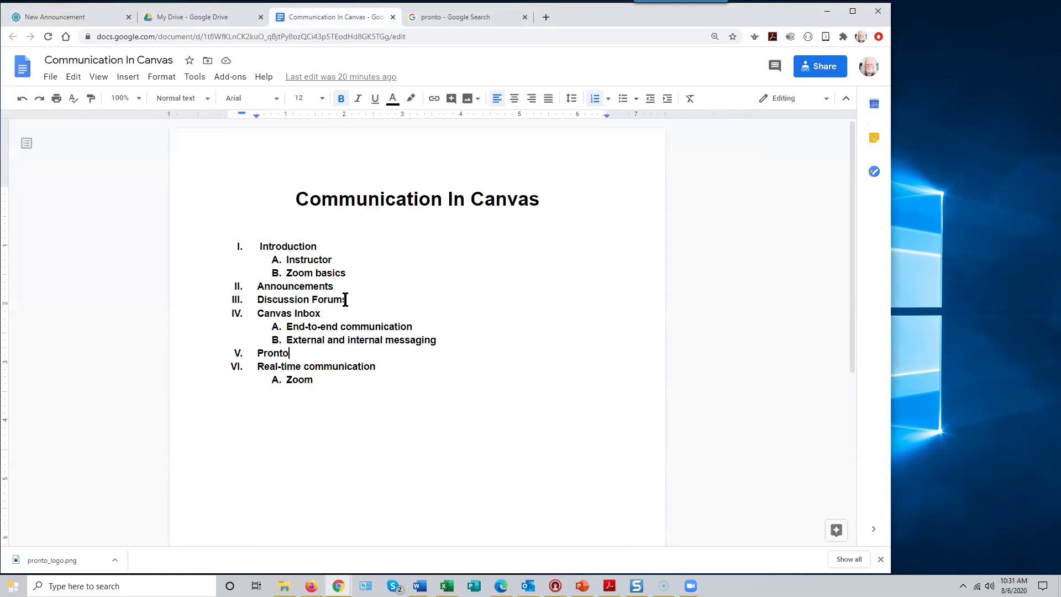
# - Select the Discussion Forums outline item, then return to the New Announcement tab
pyautogui.moveTo(349, 299); pyautogui.dragTo(257, 301)
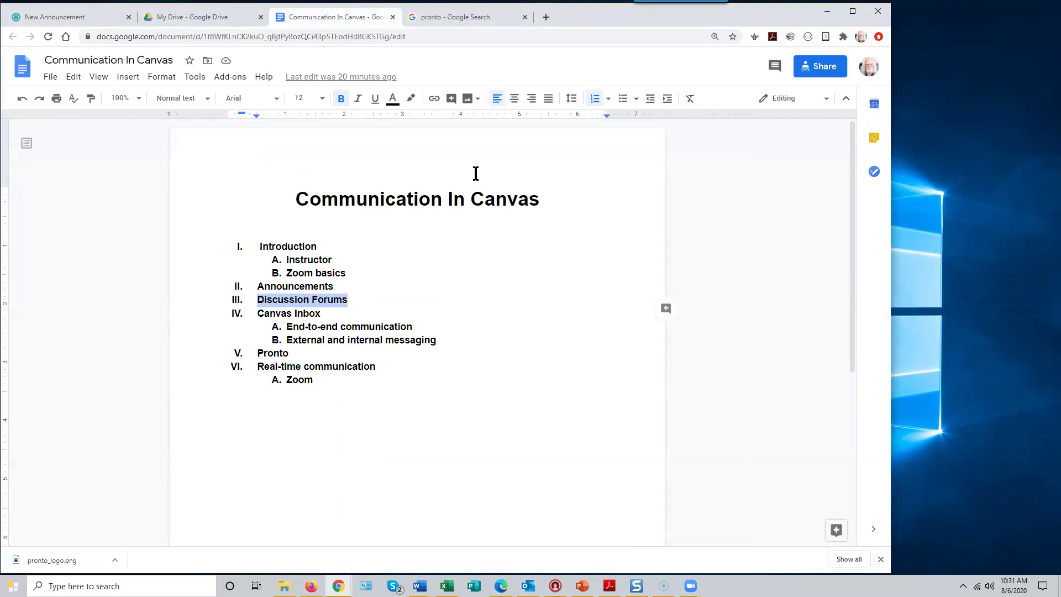
pyautogui.click(80, 19)
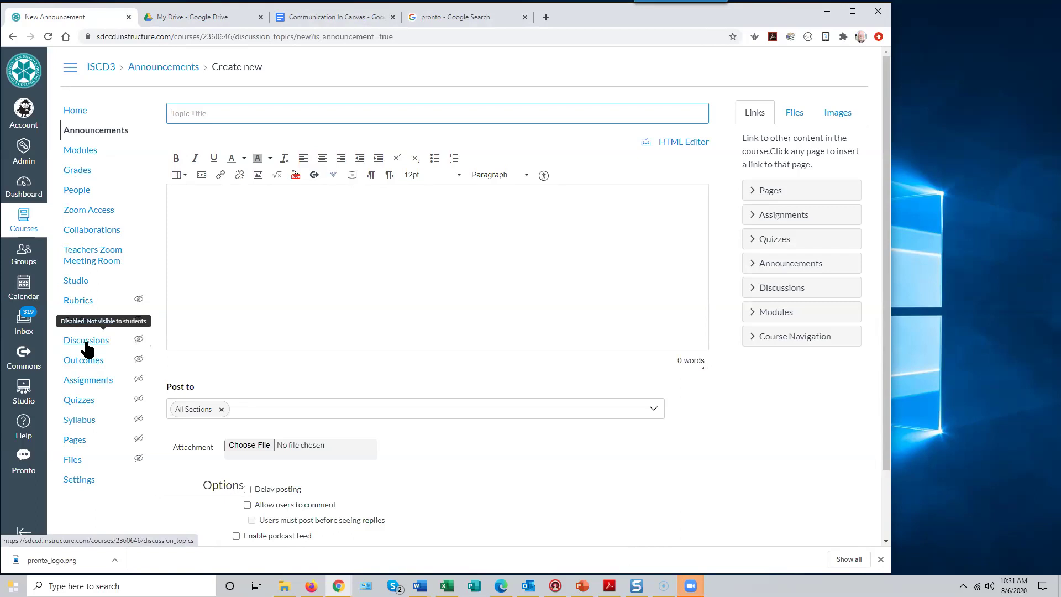
# - Discard the unsaved announcement for Modules and open the Screencasting Q&A discussion
pyautogui.click(80, 151)
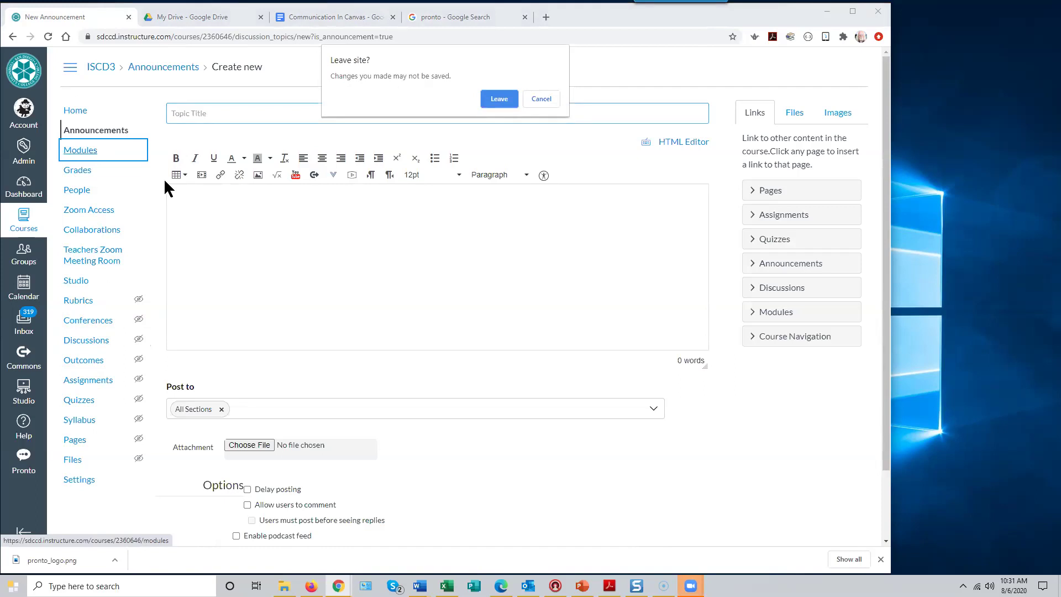
pyautogui.click(500, 99)
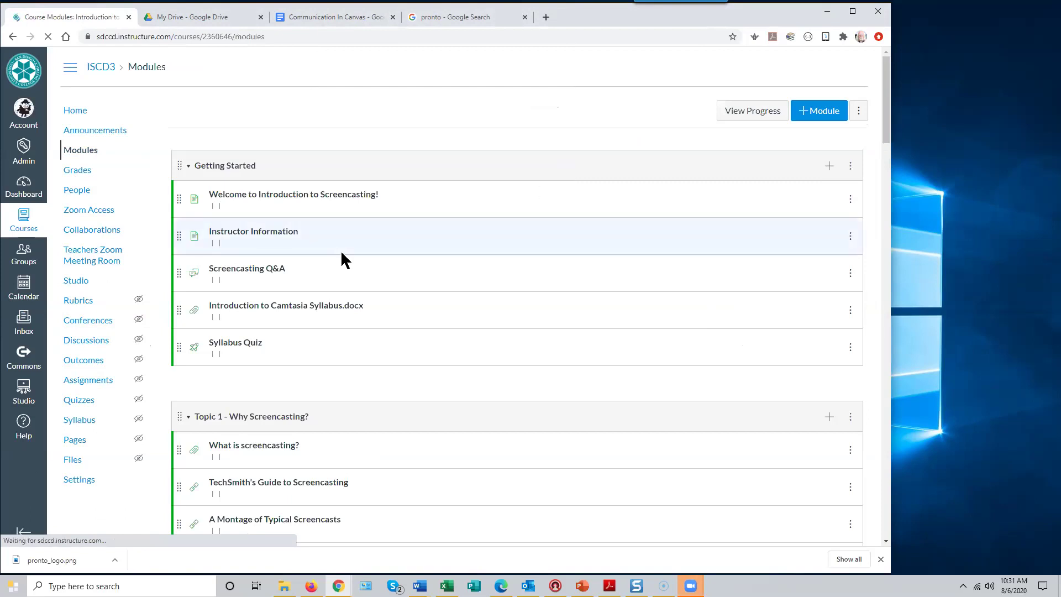
pyautogui.scroll(-2, 341, 250)
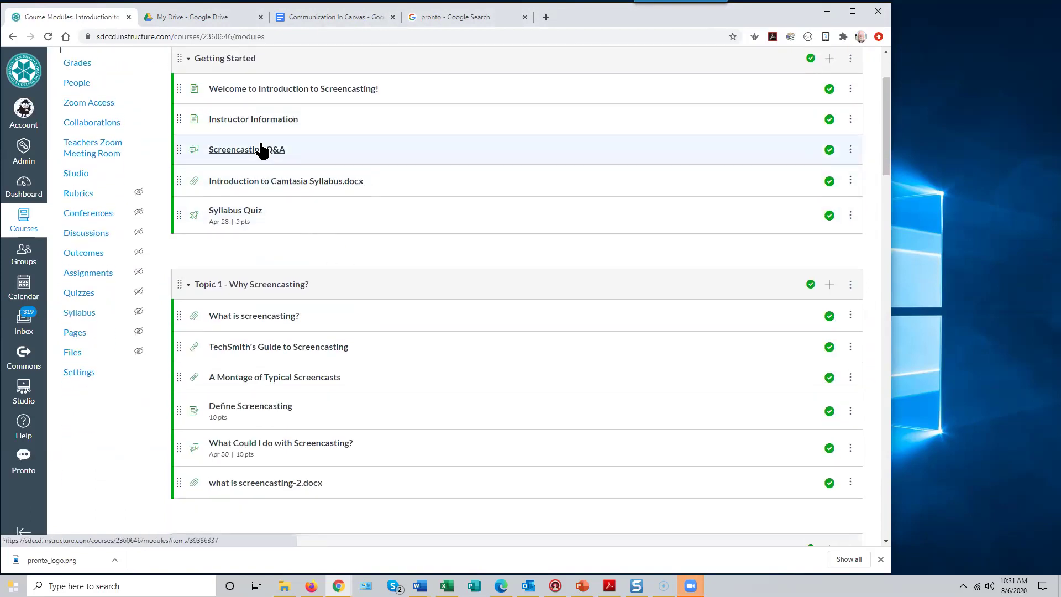
pyautogui.scroll(1, 262, 150)
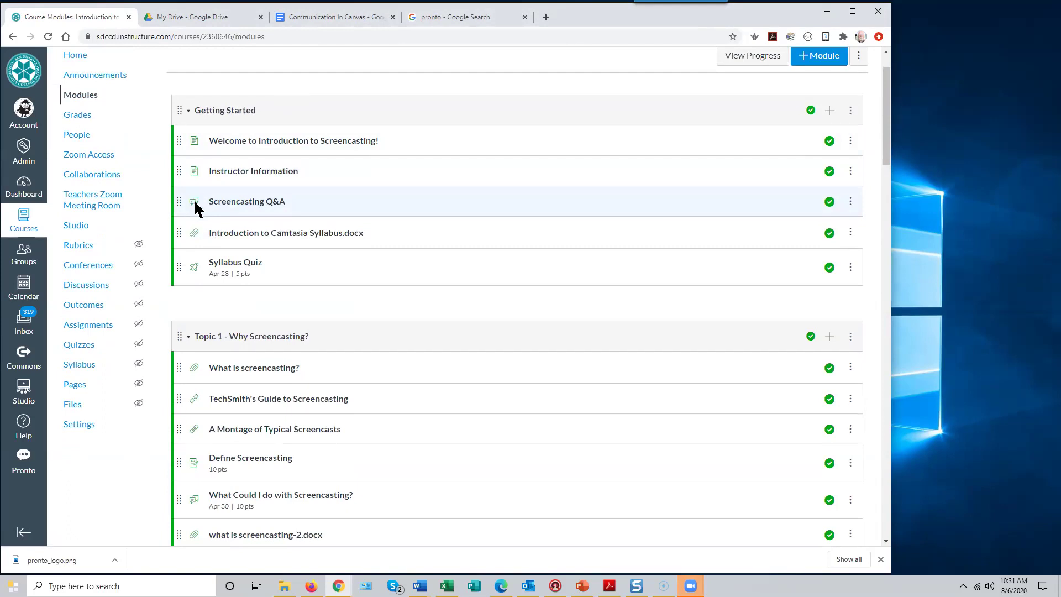
pyautogui.click(254, 211)
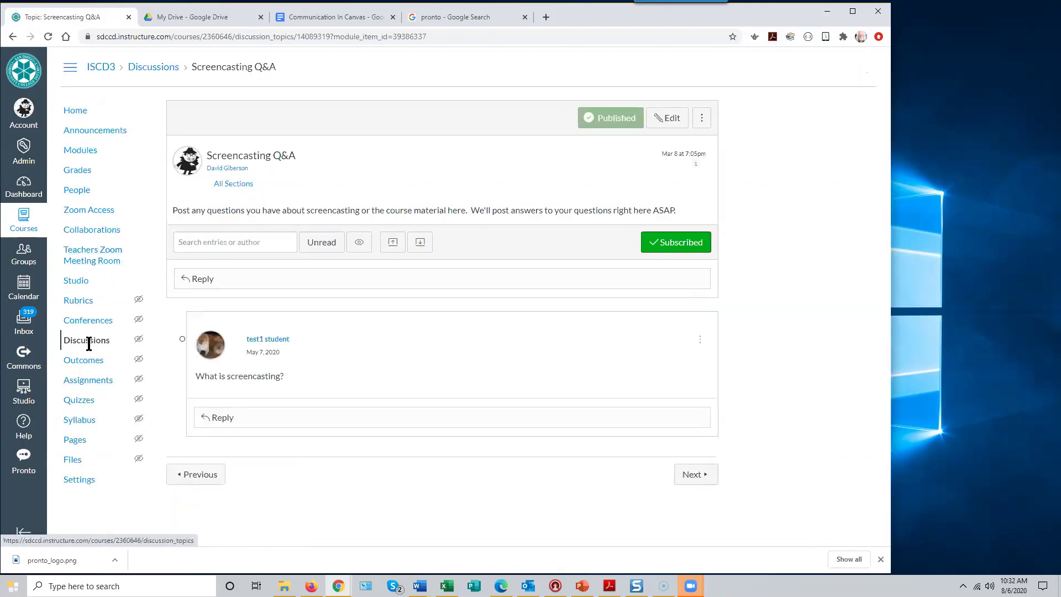
# - Go to the course Discussions list and open the Screencasting Q&A topic to read its student question
pyautogui.moveTo(88, 346)
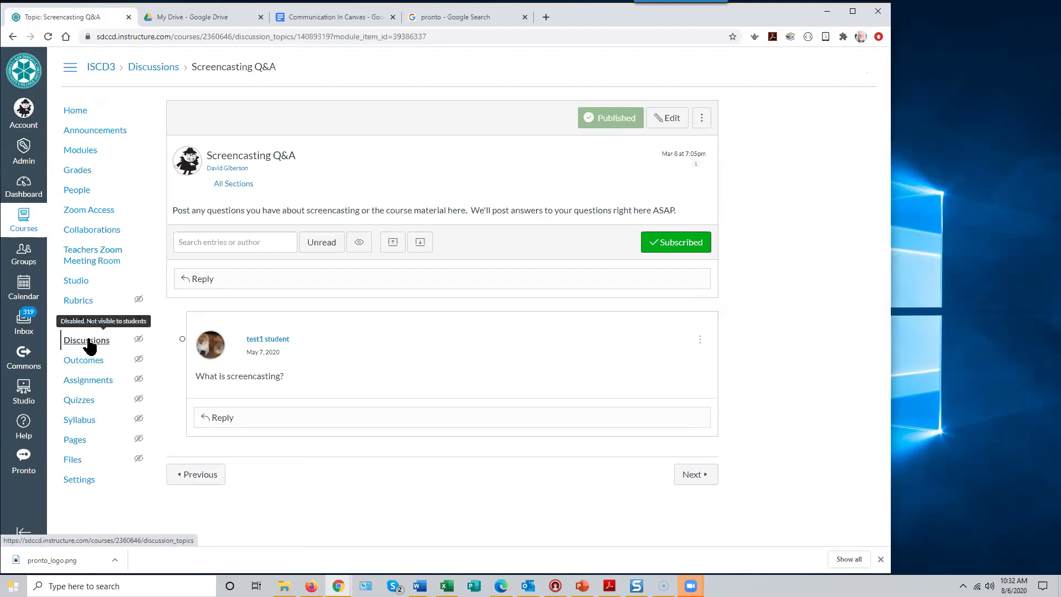
pyautogui.click(89, 346)
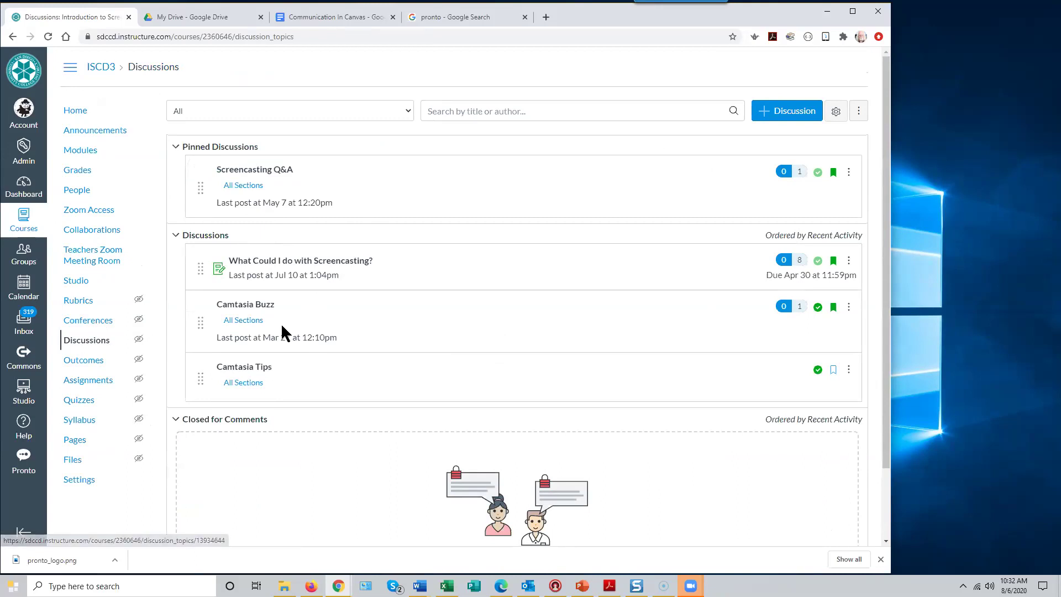
pyautogui.click(262, 171)
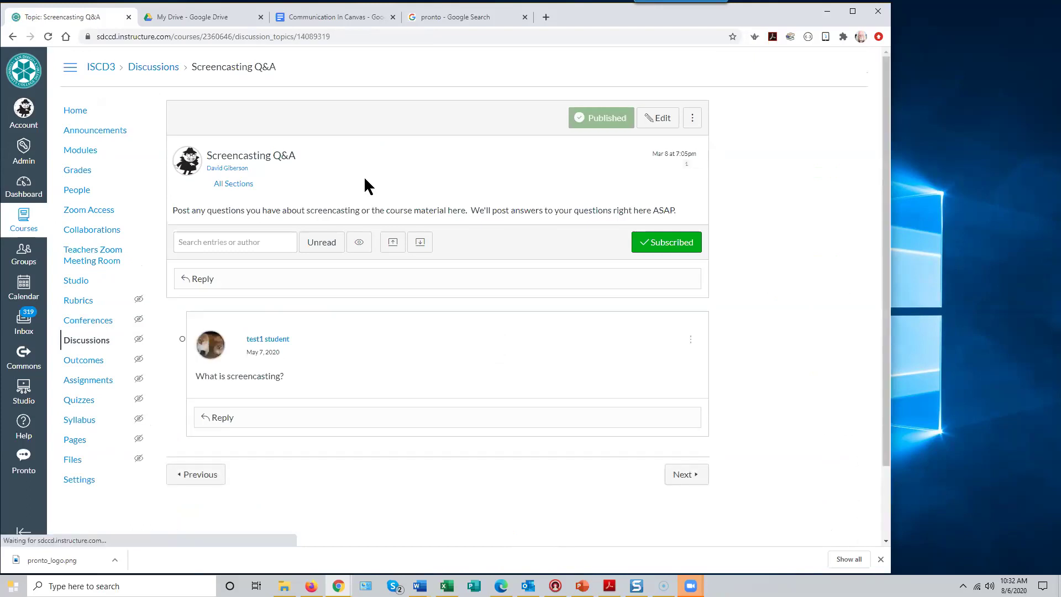
pyautogui.moveTo(213, 193)
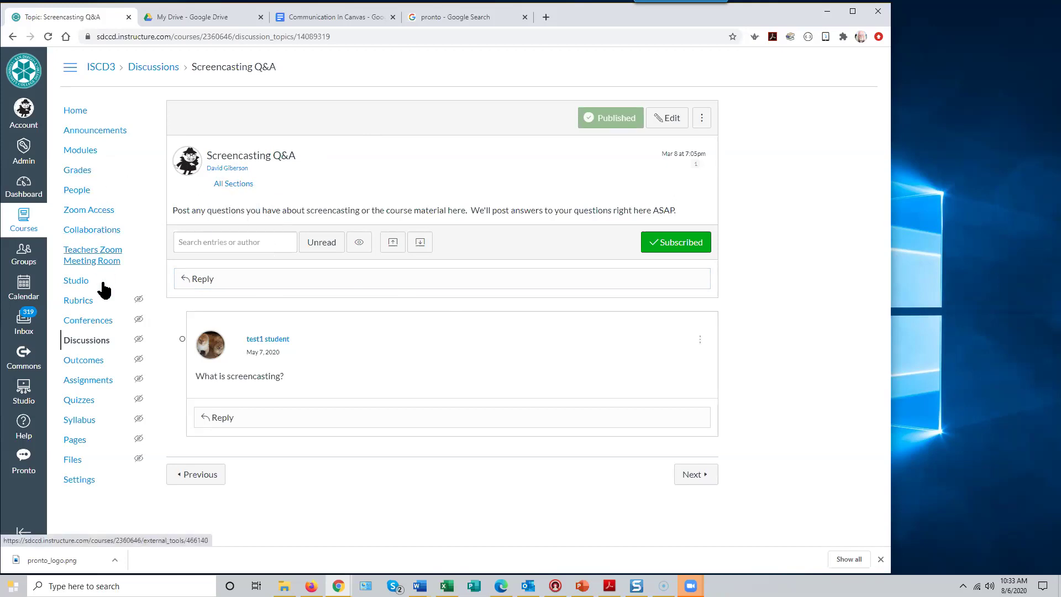
# - Return to Discussions and open the graded 'What Could I do with Screencasting?' topic
pyautogui.click(88, 343)
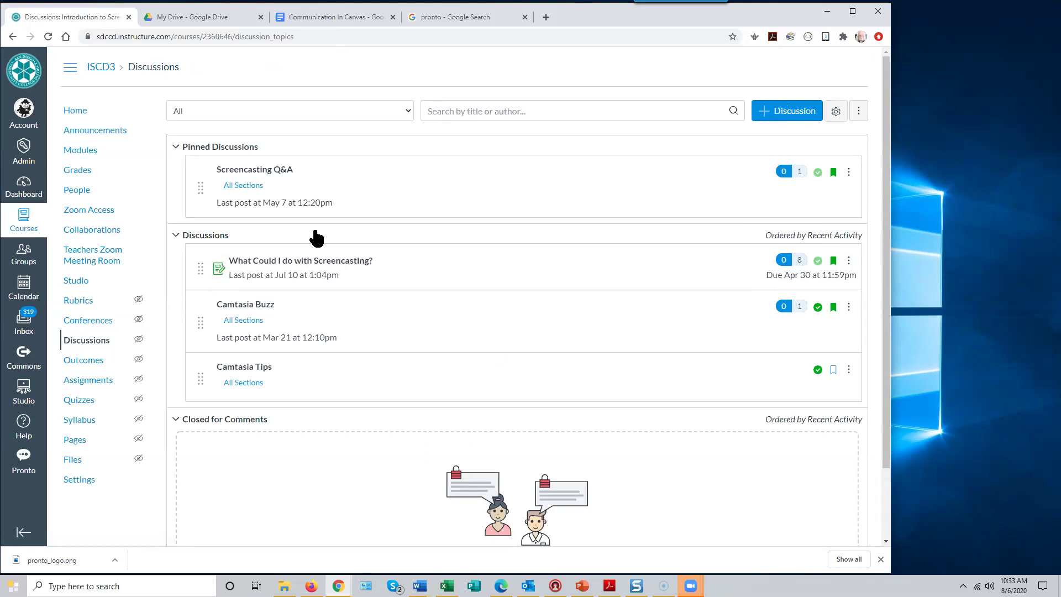
pyautogui.click(285, 261)
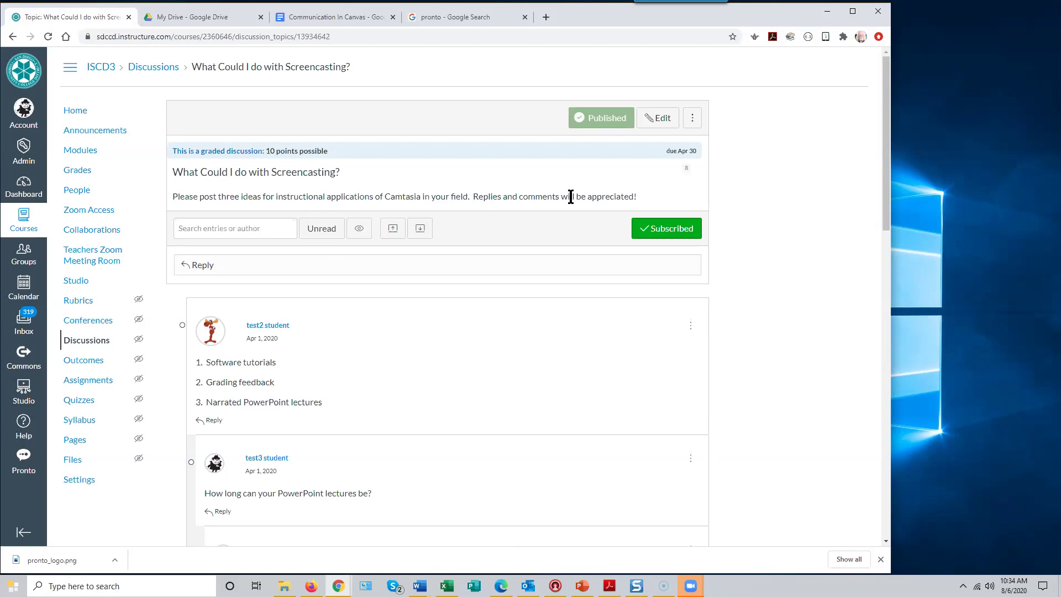
pyautogui.scroll(-3, 497, 328)
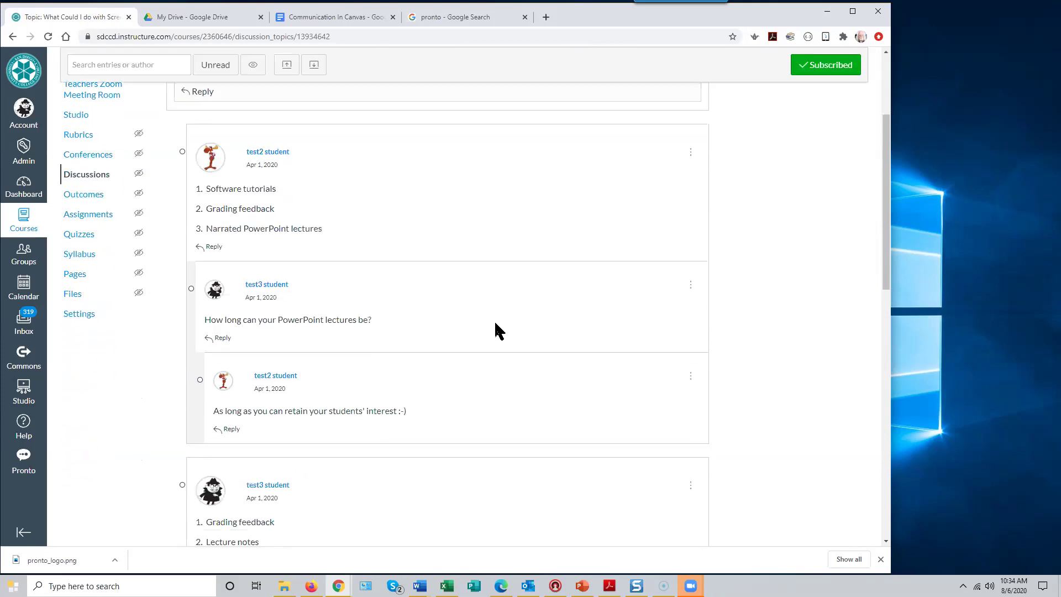
pyautogui.scroll(-2, 500, 325)
pyautogui.scroll(4, 500, 323)
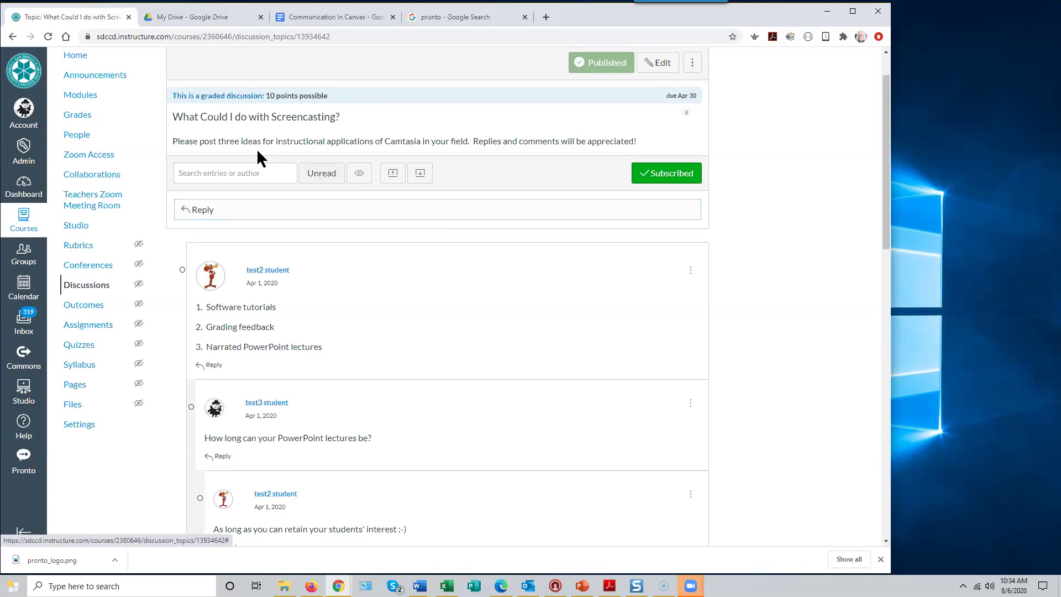
pyautogui.moveTo(173, 141); pyautogui.dragTo(672, 139)
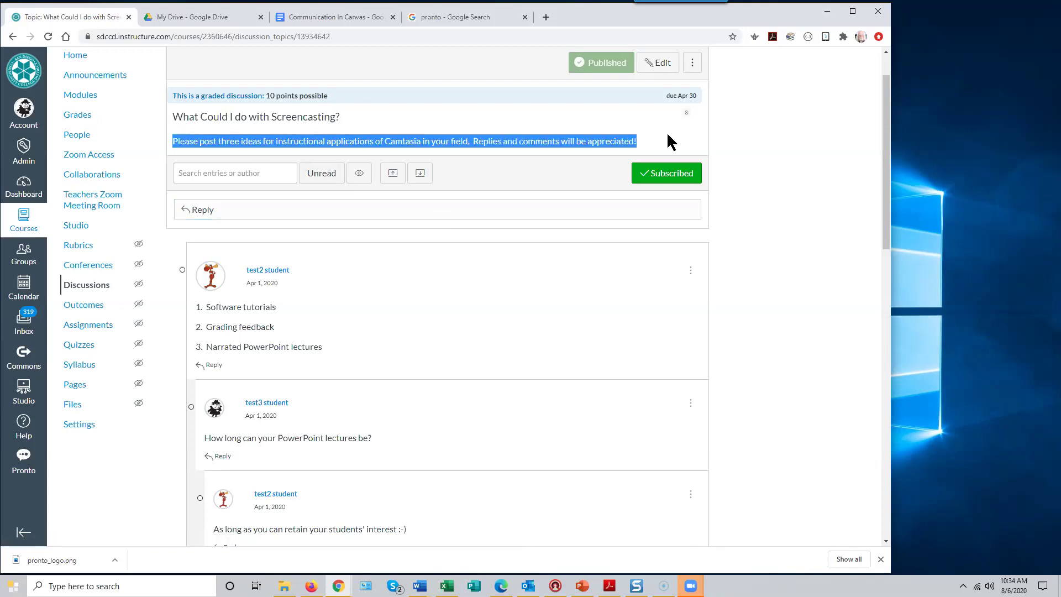
pyautogui.click(460, 123)
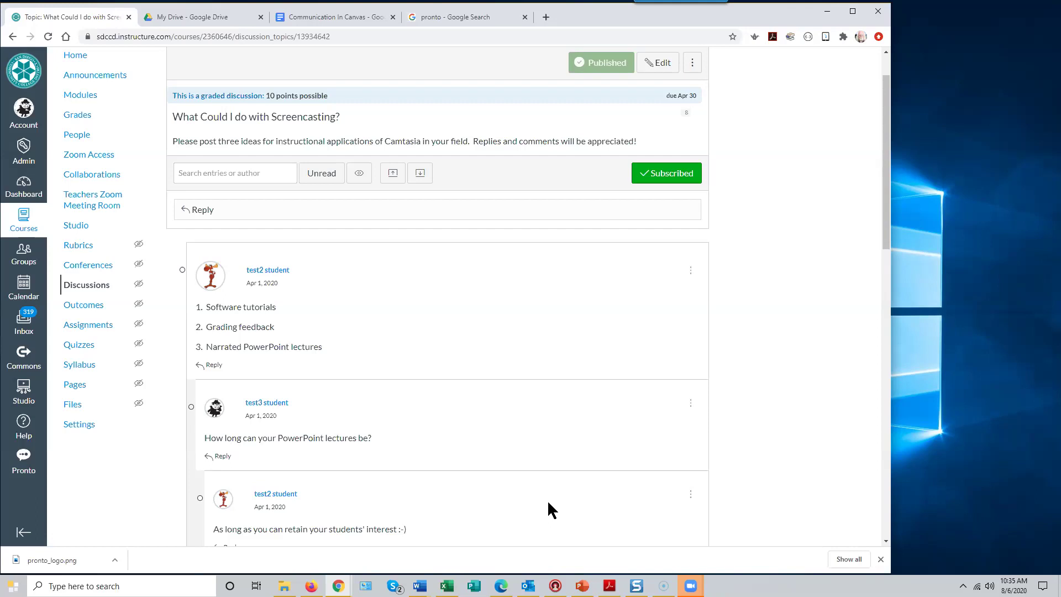
pyautogui.scroll(-4, 520, 474)
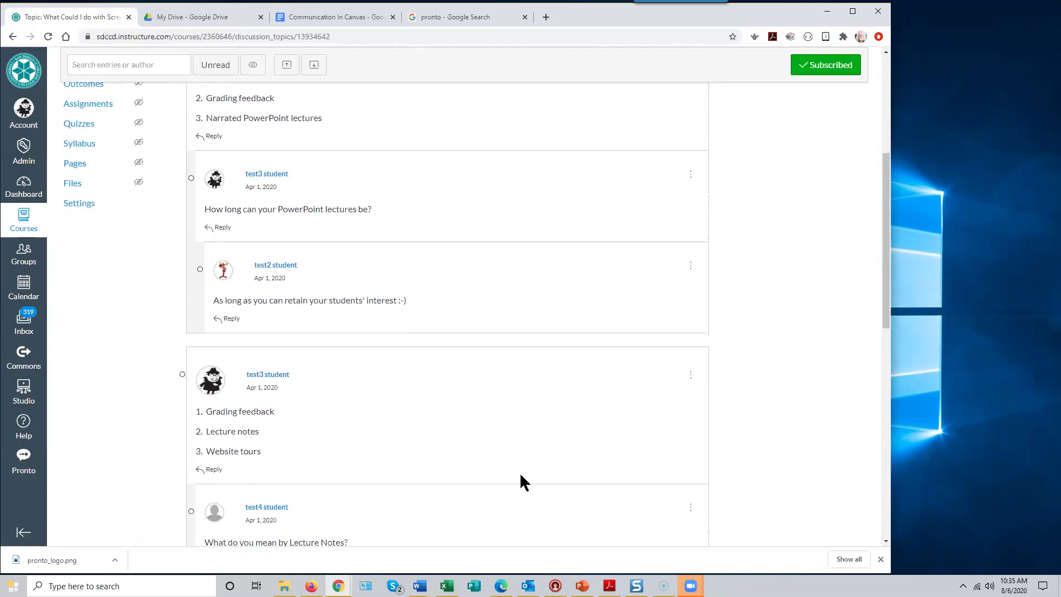
pyautogui.scroll(5, 521, 477)
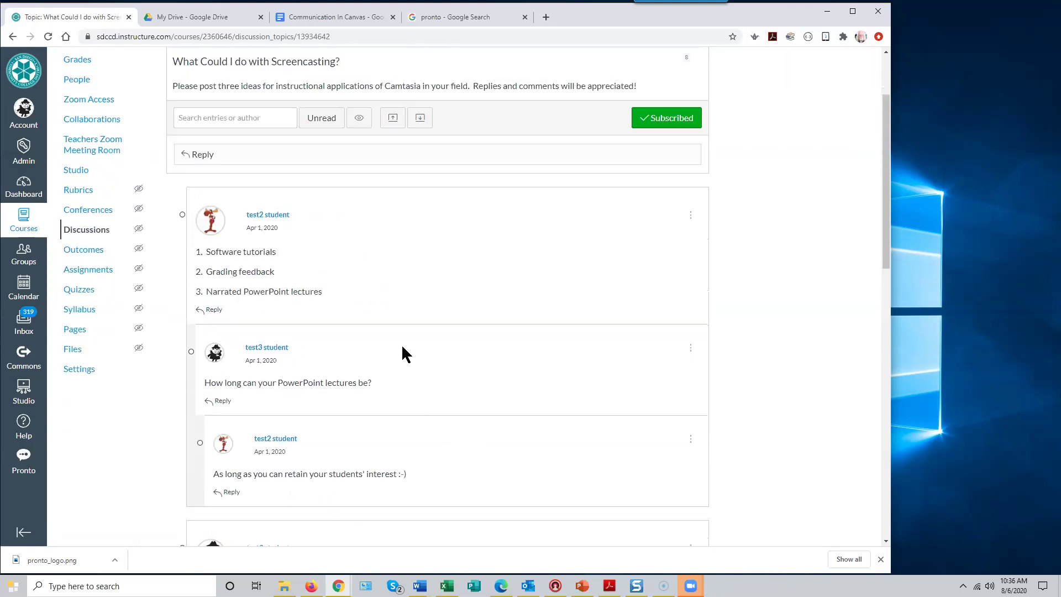
pyautogui.scroll(-1, 370, 273)
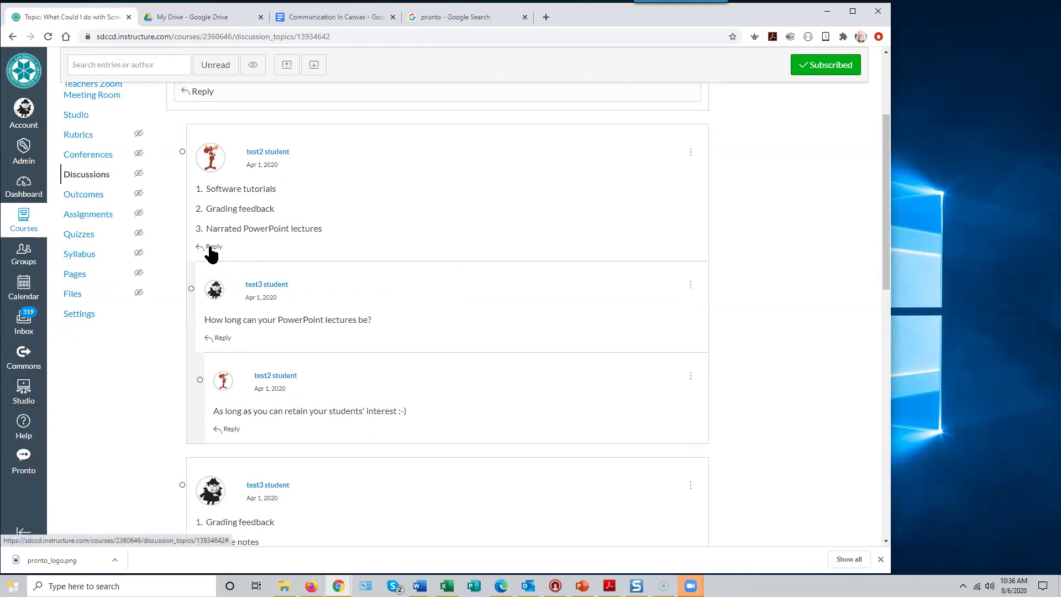
pyautogui.scroll(3, 539, 259)
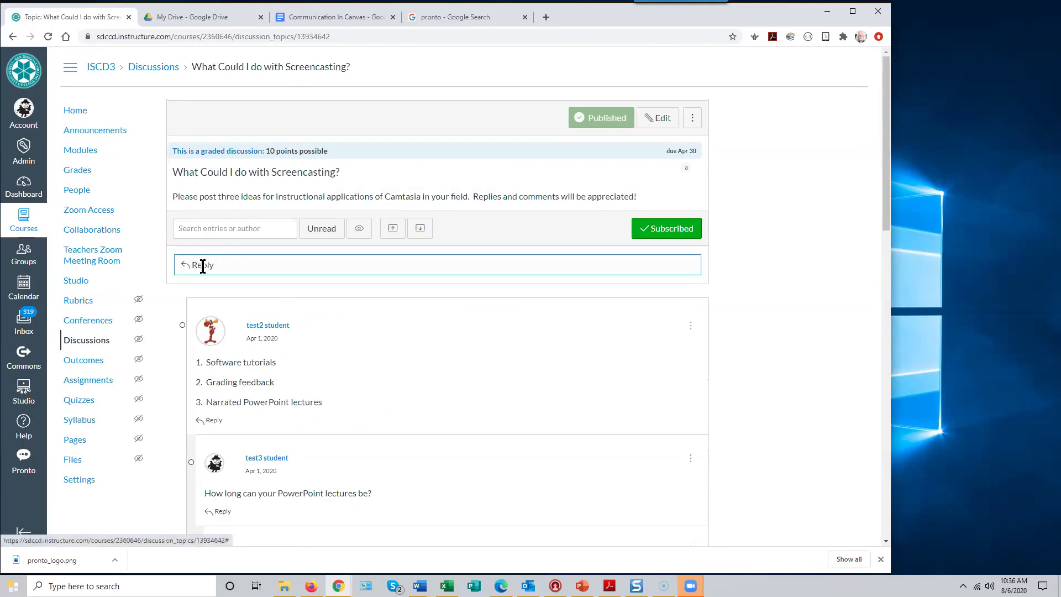
pyautogui.click(202, 266)
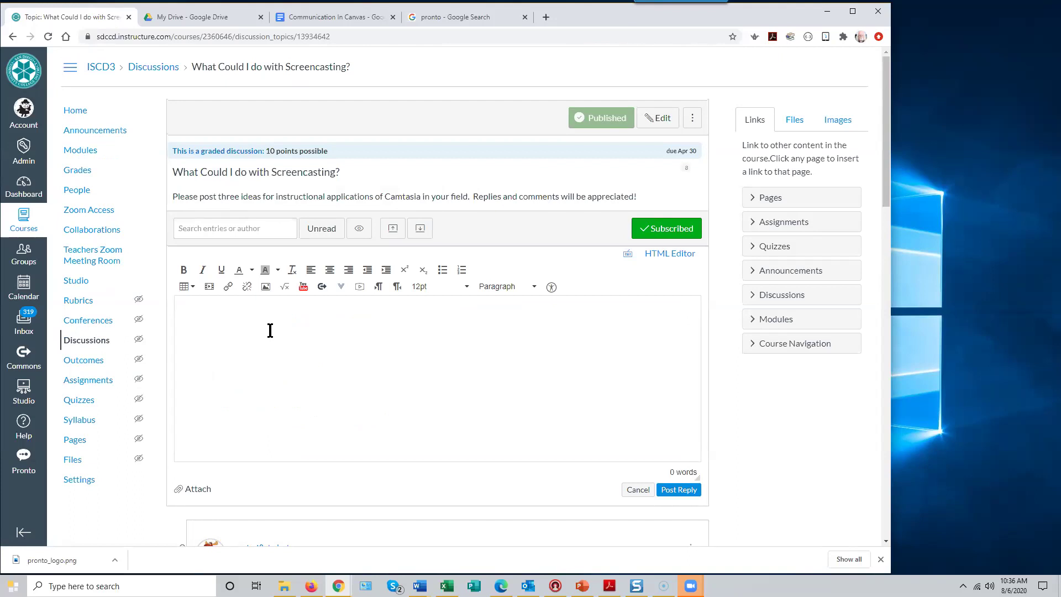
# - Begin a reply to the discussion with the greeting 'Hi All. How's it going?'
pyautogui.click(244, 315)
pyautogui.scroll(-3, 338, 315)
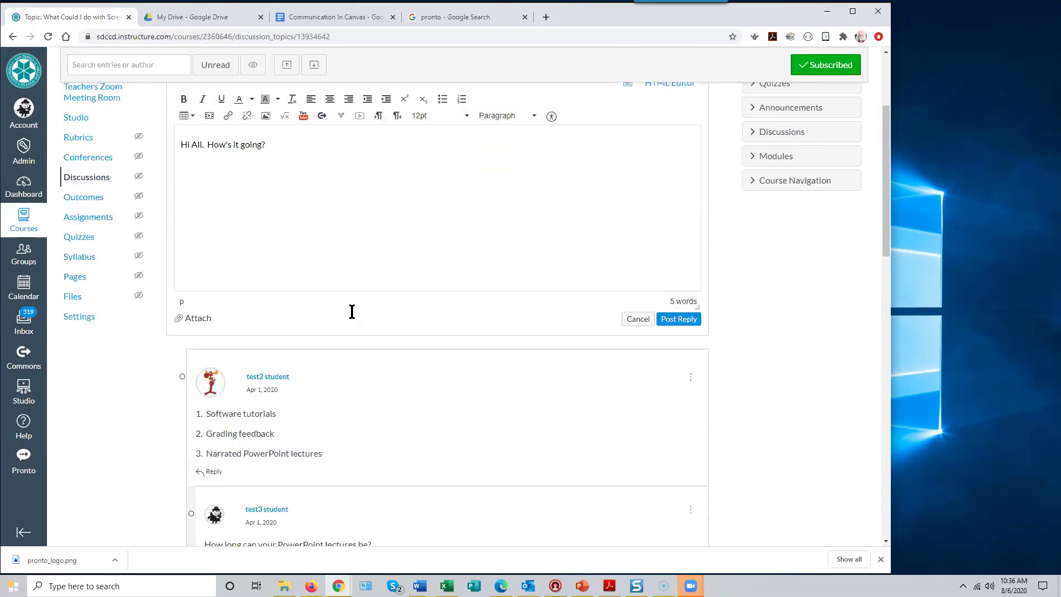
pyautogui.scroll(2, 351, 310)
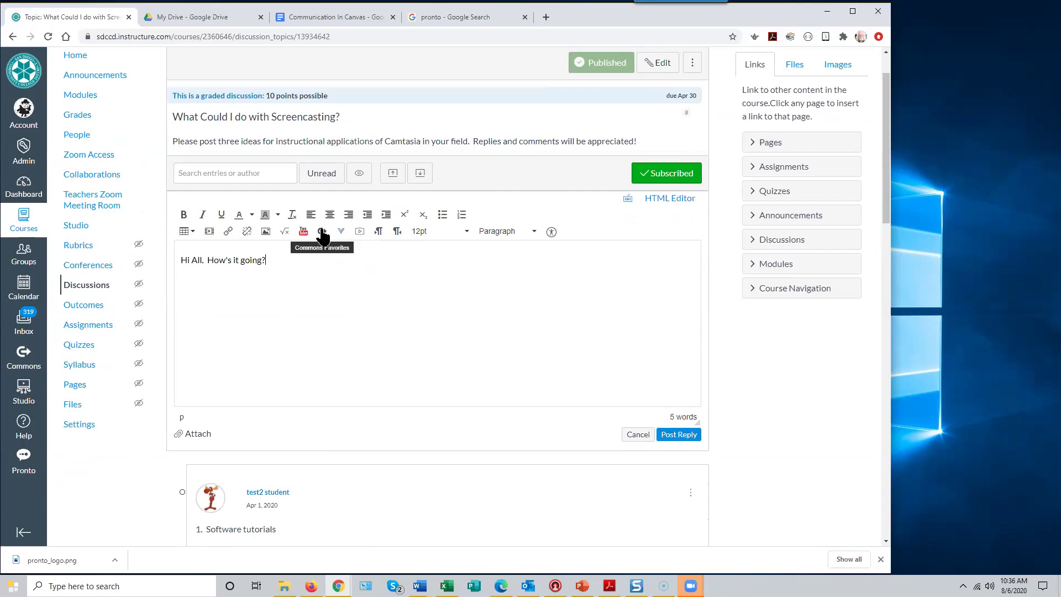
# - Start a media comment and select the Logitech HD Pro Webcam as the camera
pyautogui.click(360, 232)
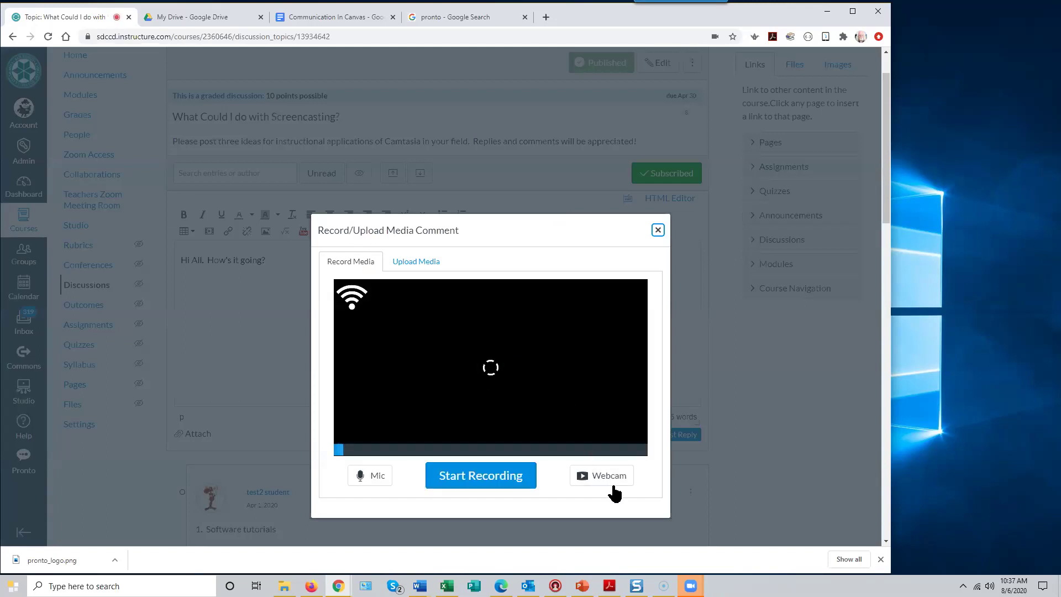
pyautogui.click(604, 485)
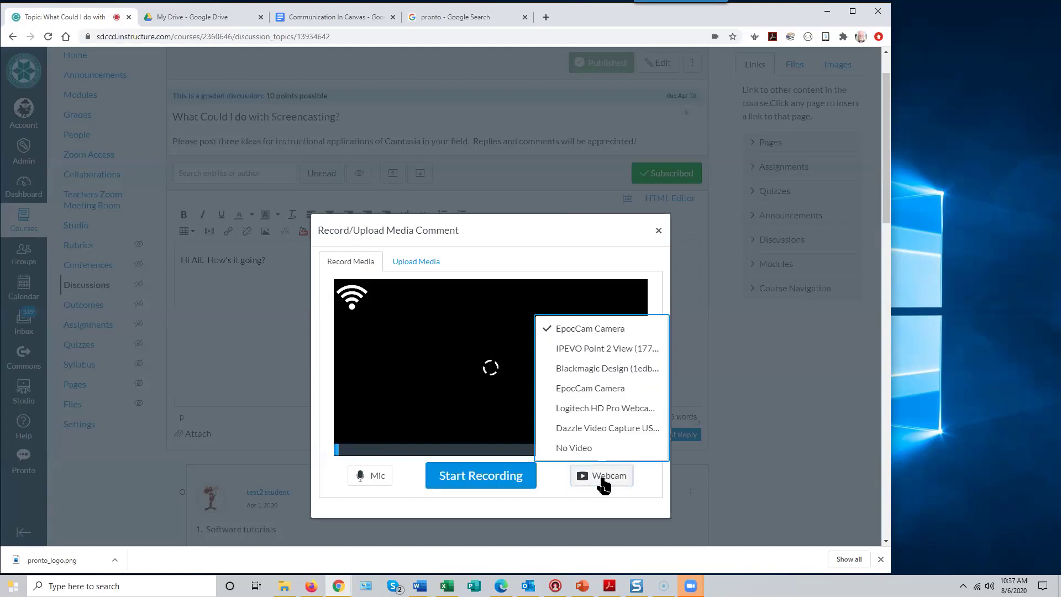
pyautogui.click(596, 412)
pyautogui.scroll(1, 567, 420)
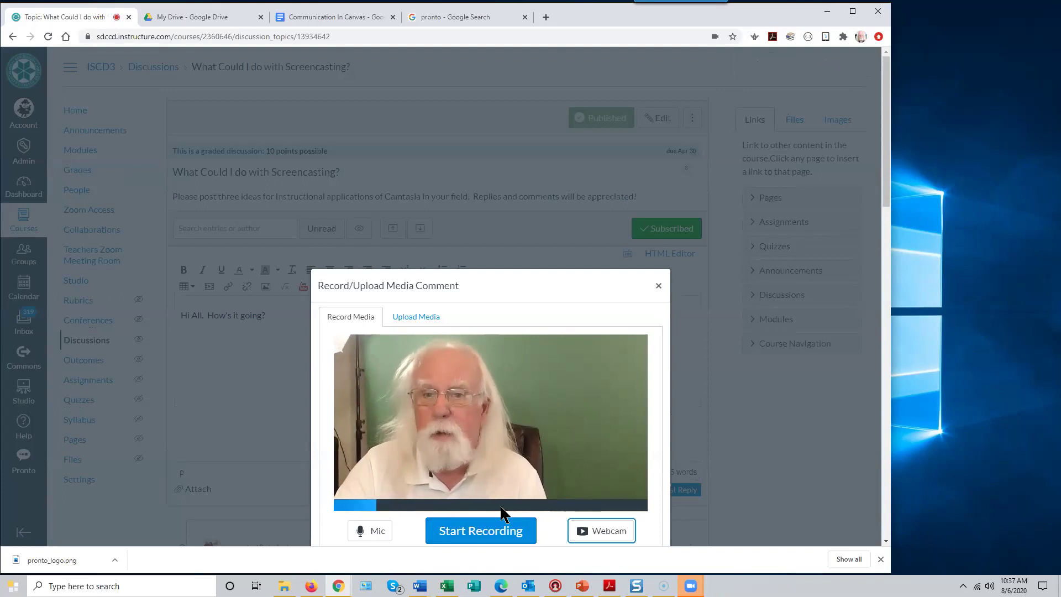
# - Record a short webcam clip, play it back to check it, and save it
pyautogui.click(485, 535)
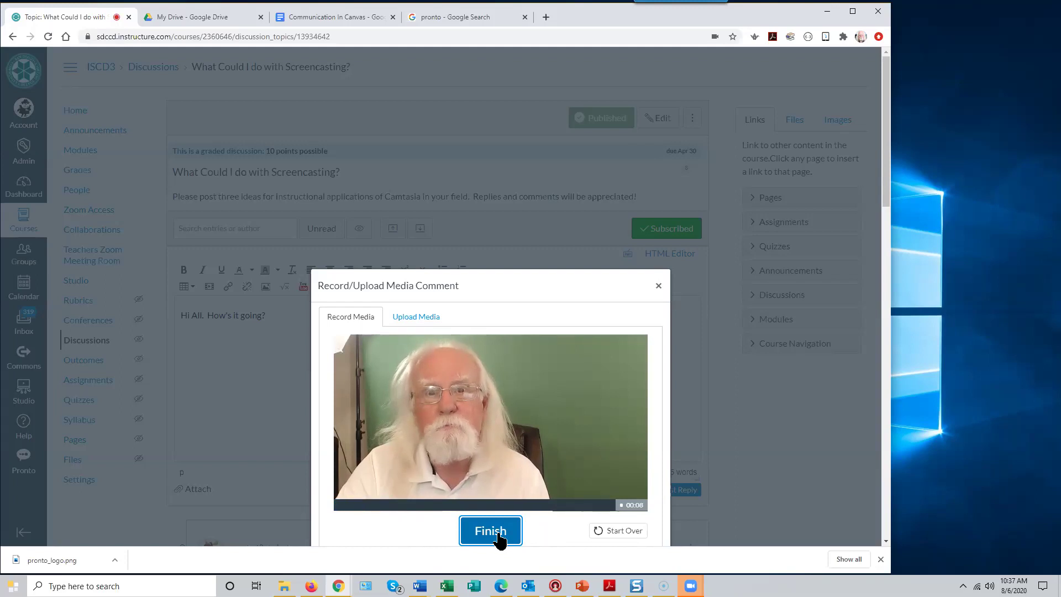
pyautogui.click(494, 533)
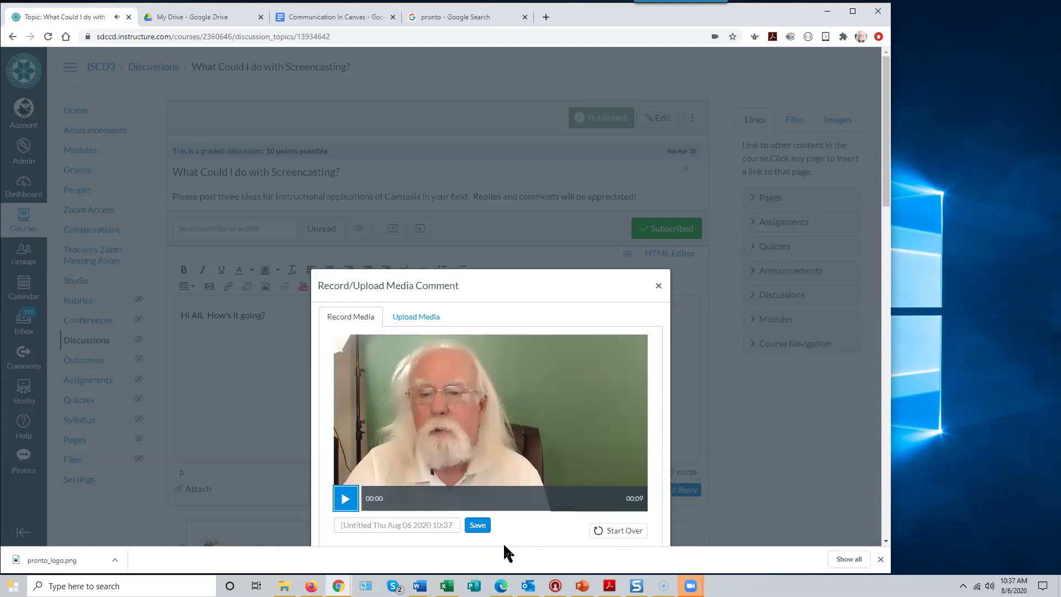
pyautogui.click(347, 500)
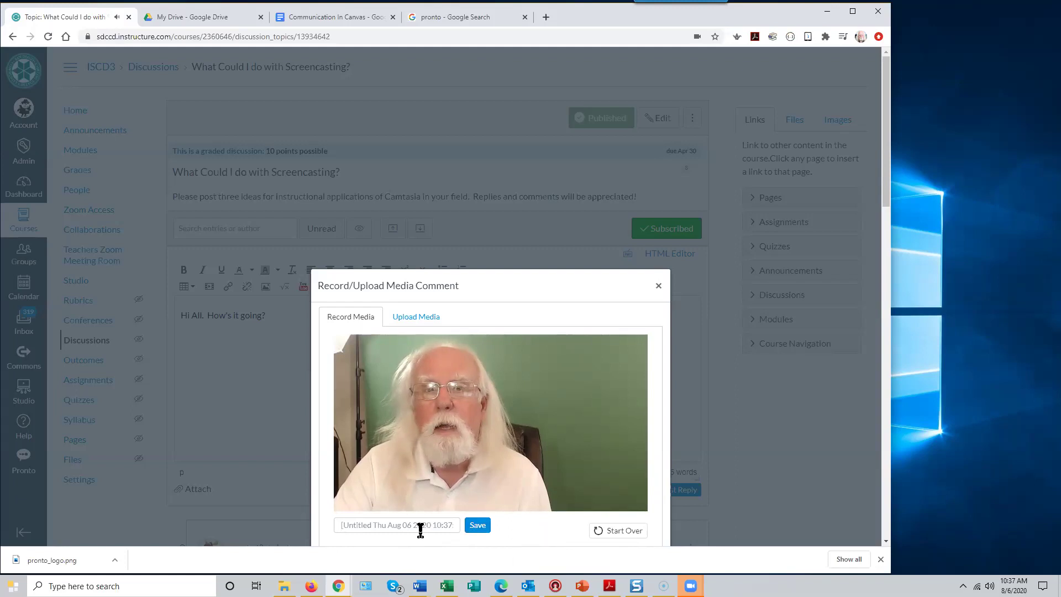
pyautogui.moveTo(378, 495)
pyautogui.click(346, 500)
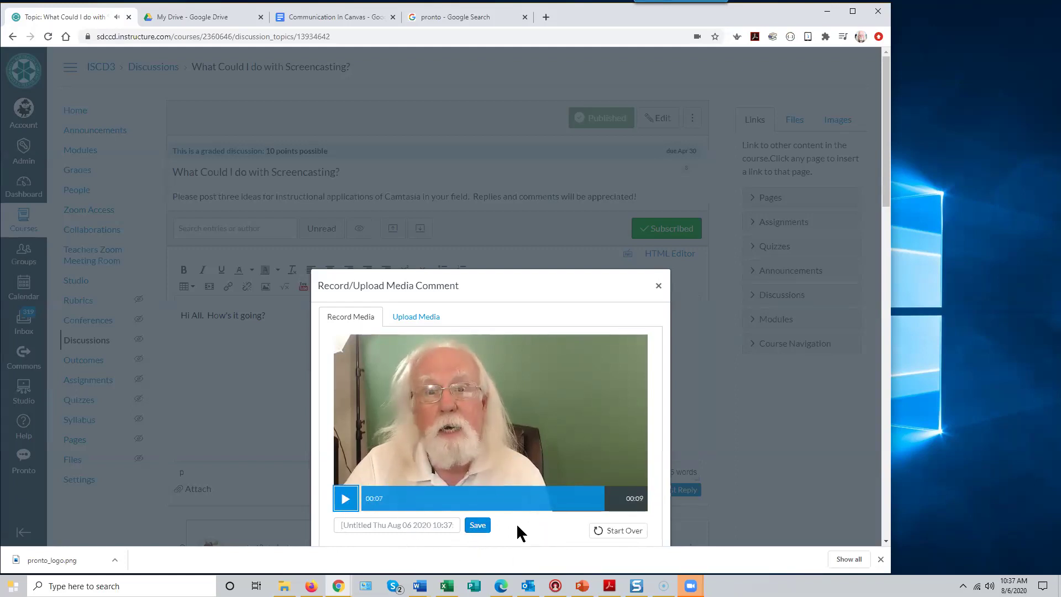
pyautogui.click(484, 526)
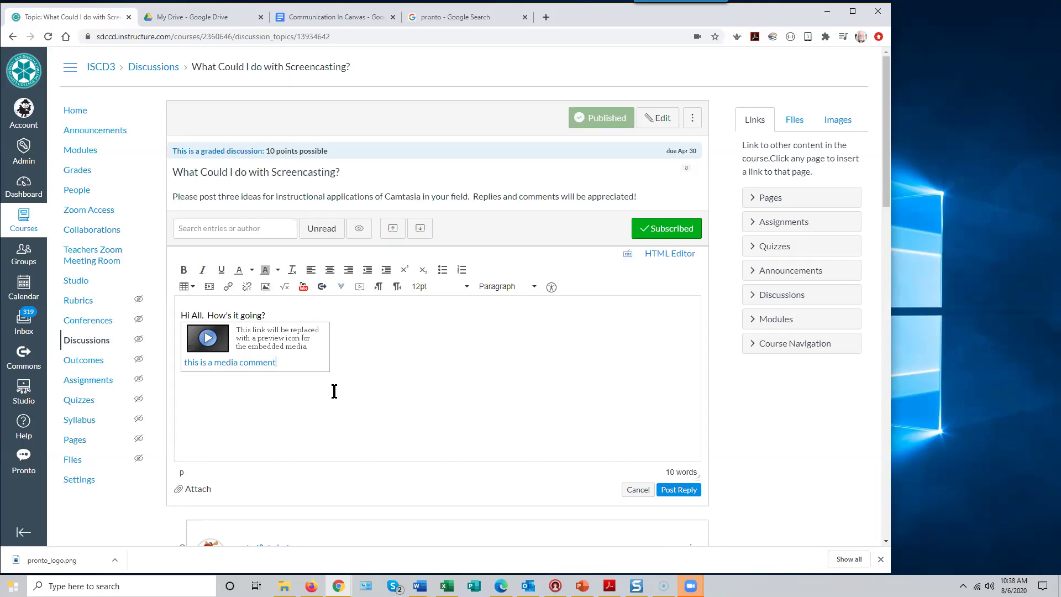
# - Scroll the reply draft to check the greeting and embedded media comment before posting
pyautogui.scroll(-3, 354, 381)
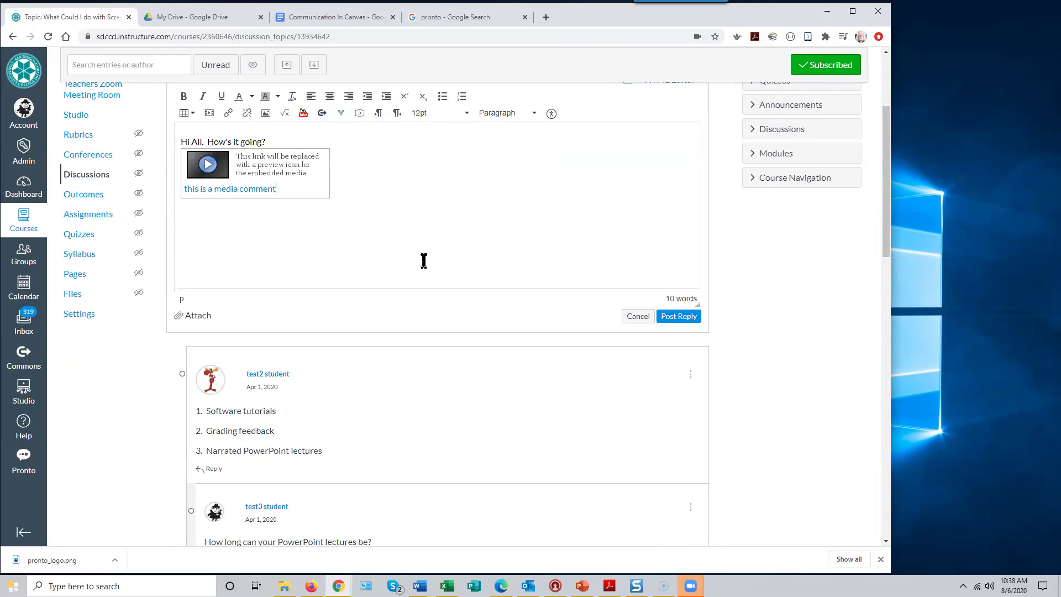
pyautogui.scroll(-2, 422, 258)
pyautogui.scroll(3, 422, 257)
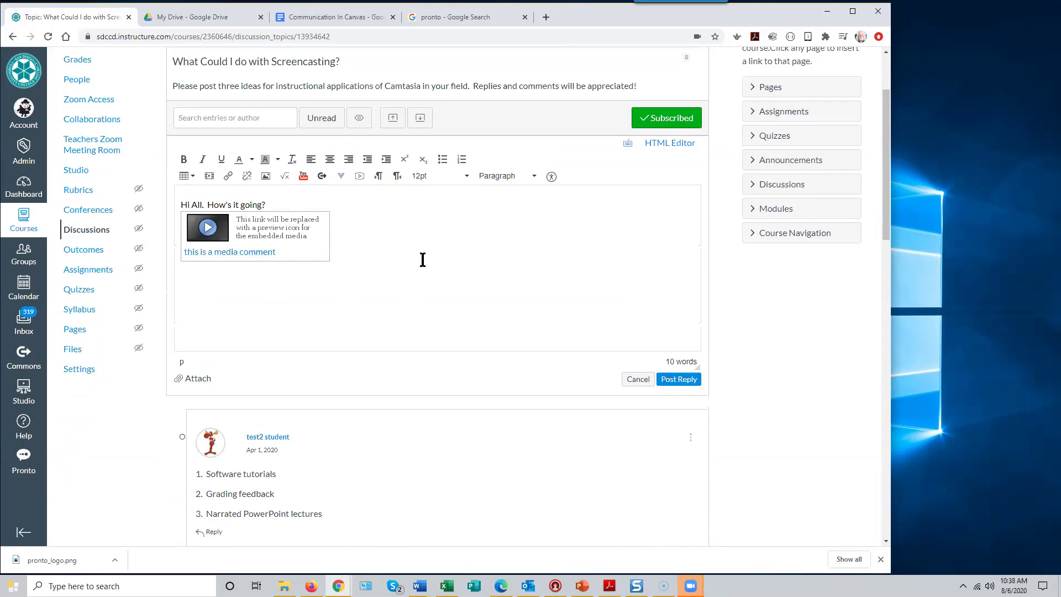
# - Post the reply and scroll through the discussion to find the new entry with its video
pyautogui.click(680, 382)
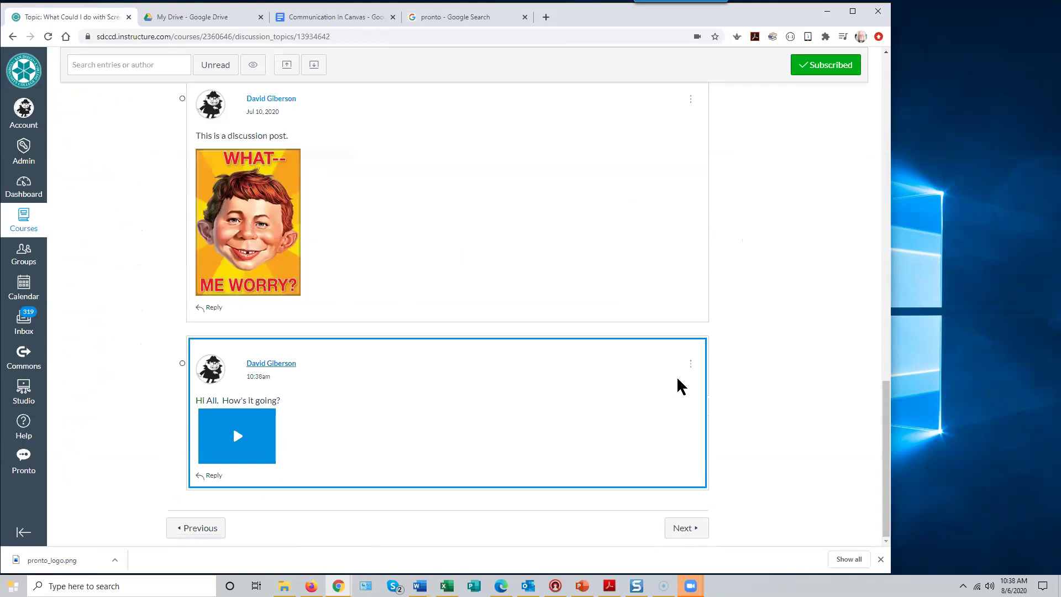
pyautogui.scroll(6, 583, 333)
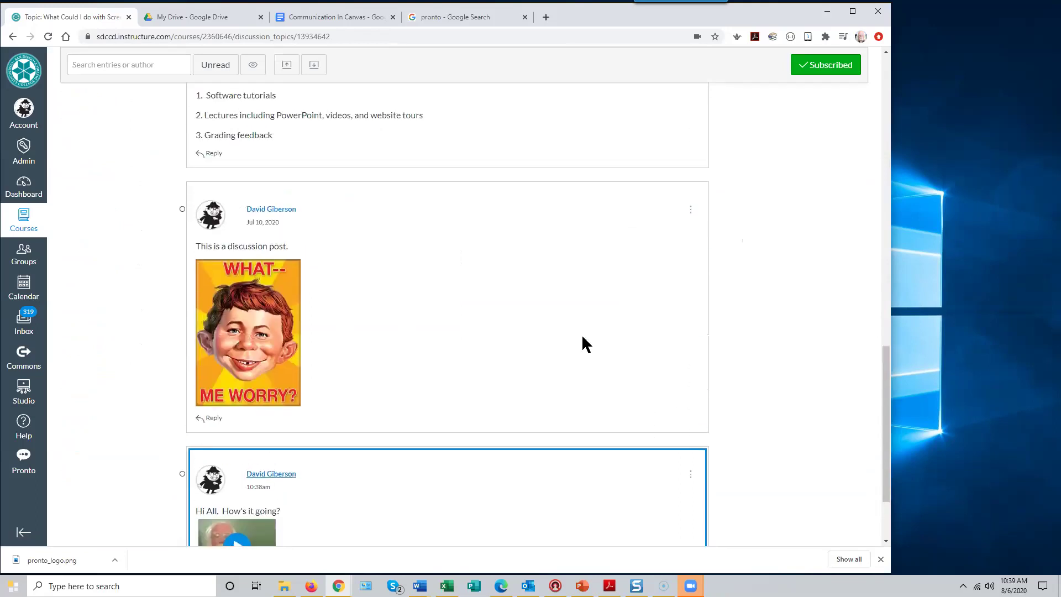
pyautogui.scroll(-3, 582, 334)
pyautogui.scroll(15, 582, 334)
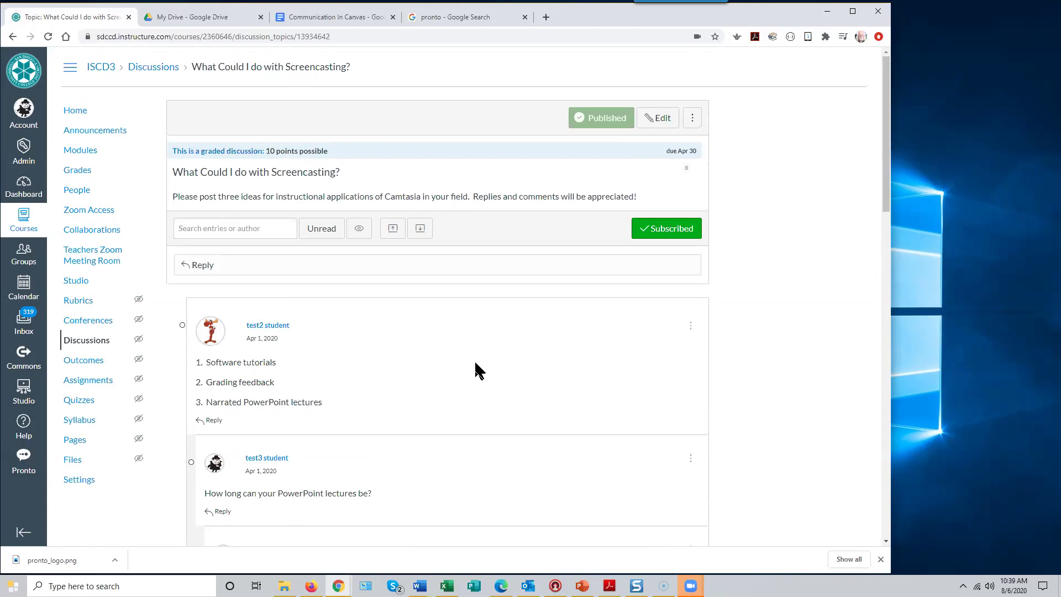
pyautogui.scroll(-8, 478, 369)
pyautogui.scroll(-8, 476, 369)
pyautogui.scroll(-1, 480, 370)
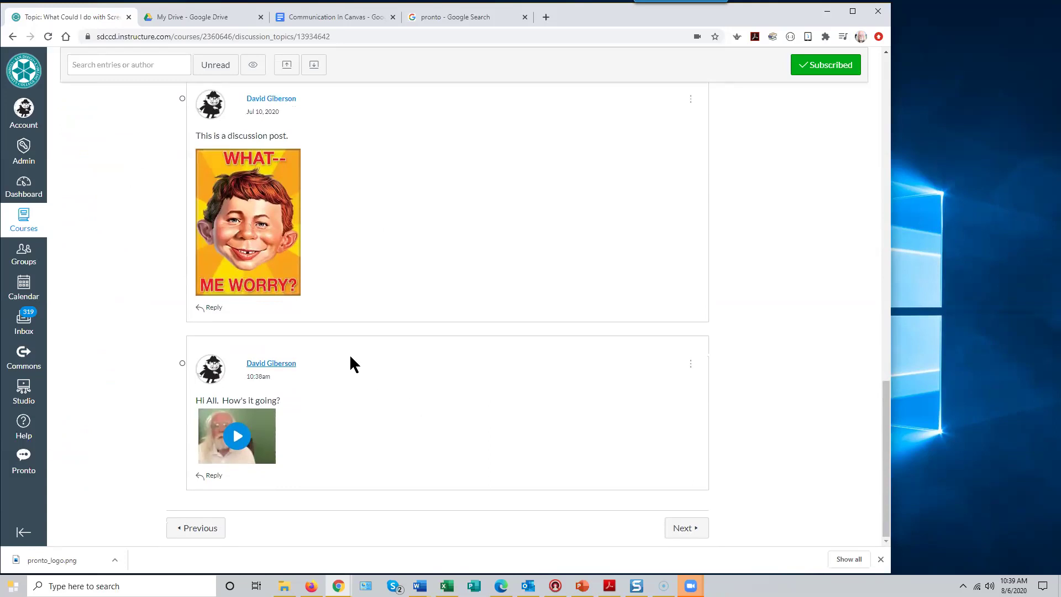
pyautogui.scroll(15, 446, 365)
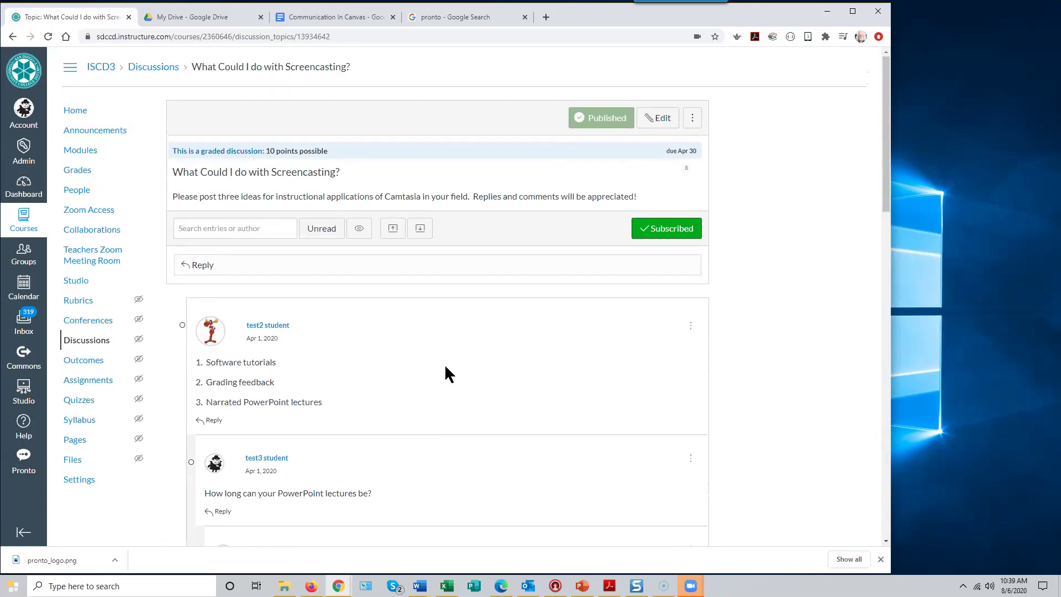
pyautogui.scroll(-2, 335, 370)
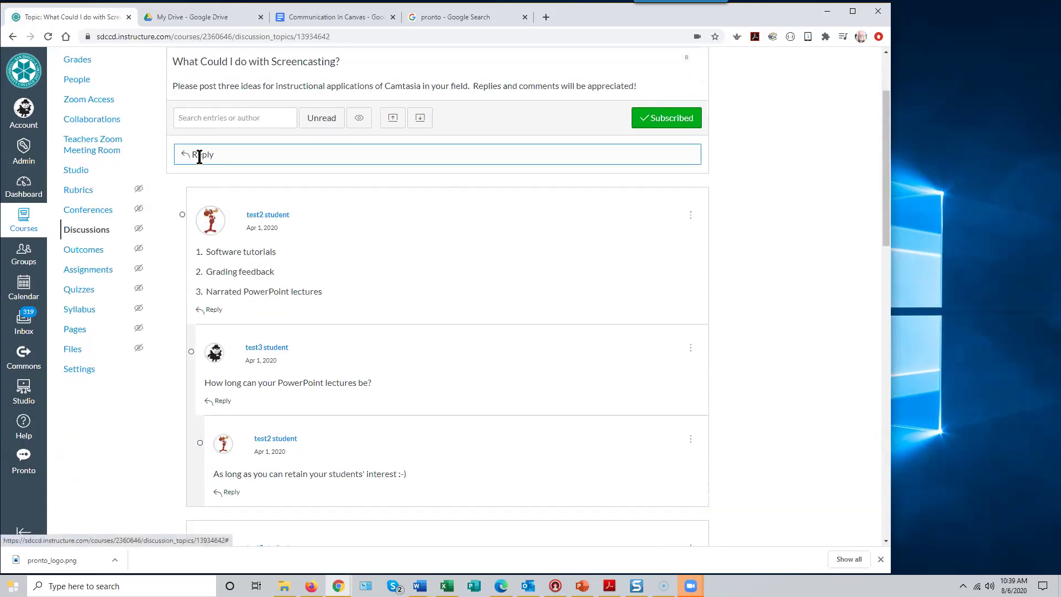
pyautogui.scroll(2, 366, 257)
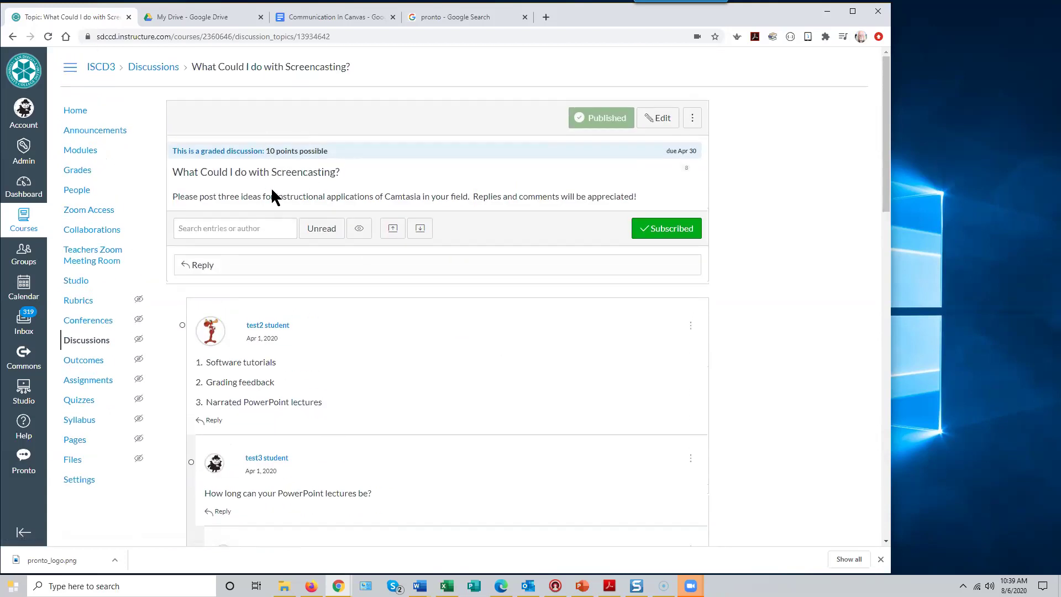
pyautogui.scroll(-3, 451, 376)
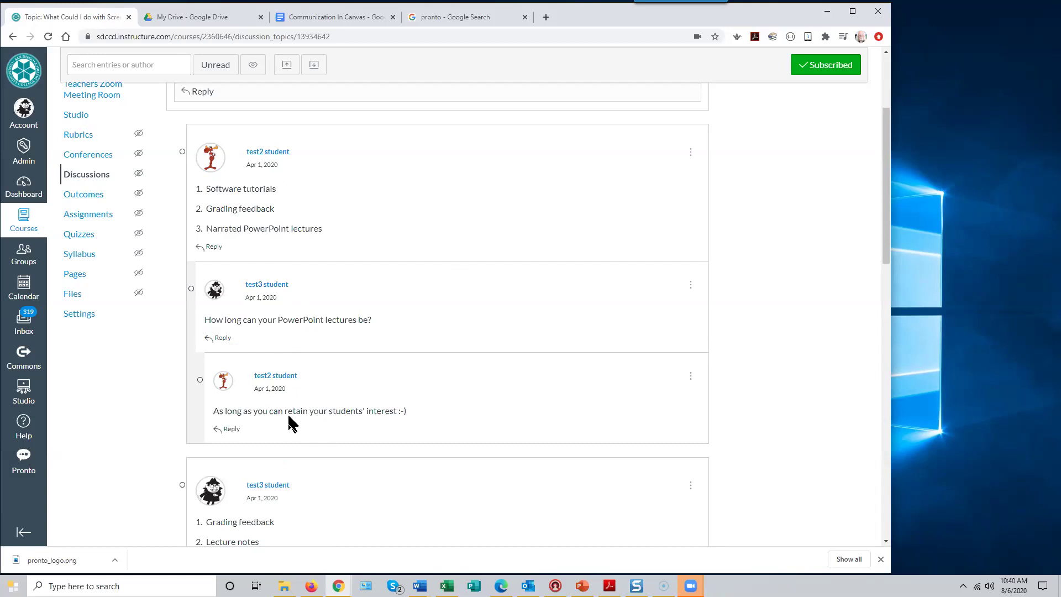
pyautogui.moveTo(275, 389)
pyautogui.scroll(5, 256, 207)
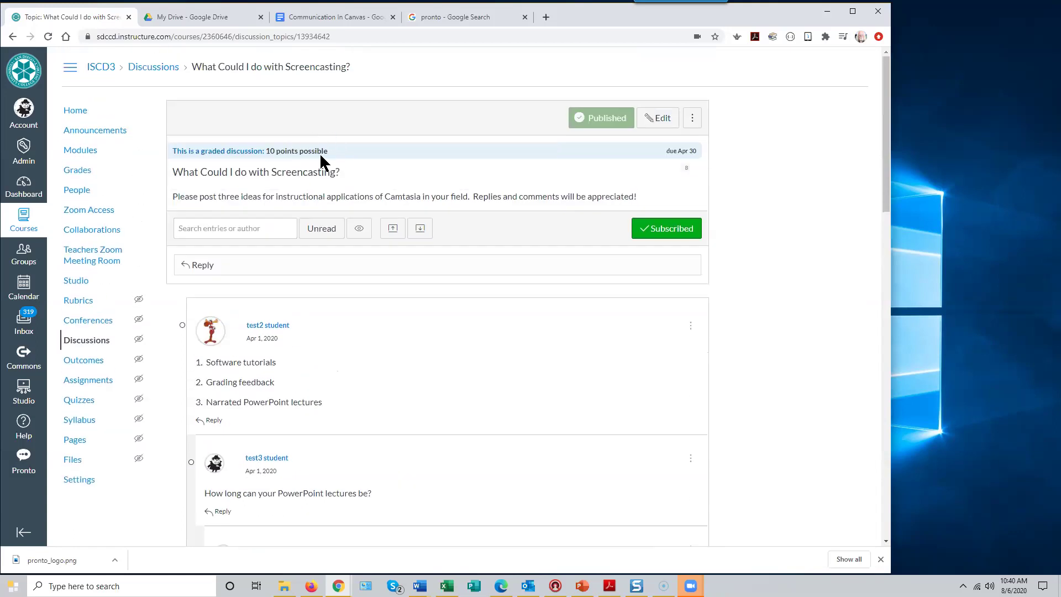
pyautogui.scroll(-4, 564, 363)
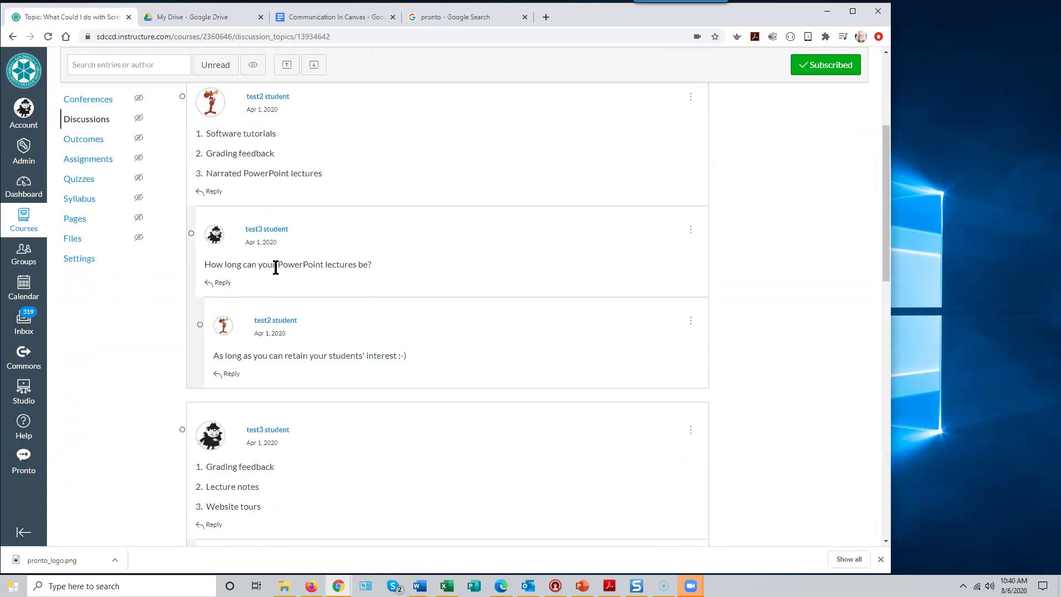
pyautogui.scroll(3, 546, 259)
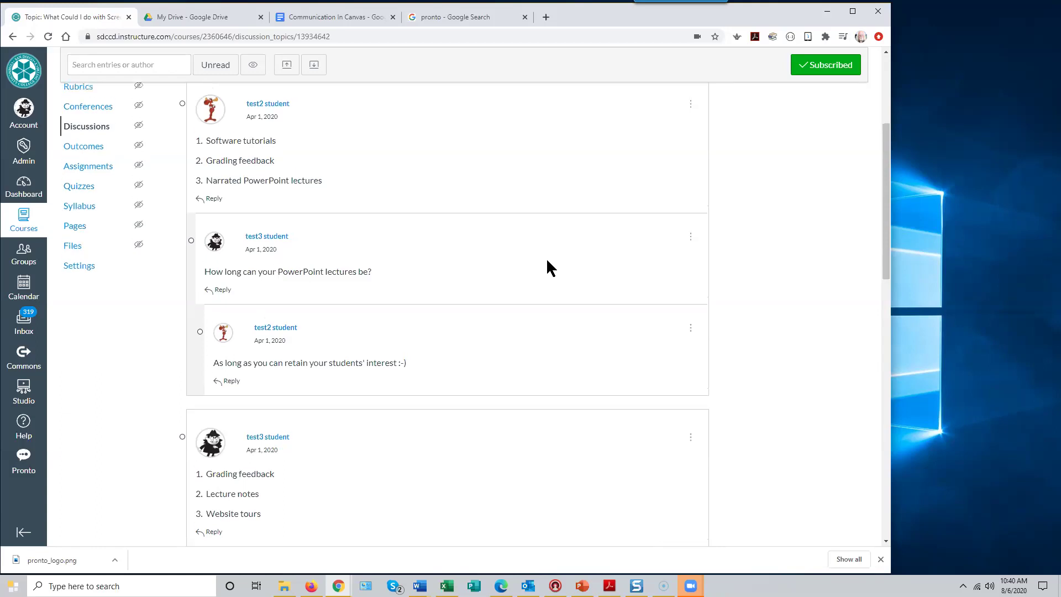
pyautogui.scroll(1, 547, 270)
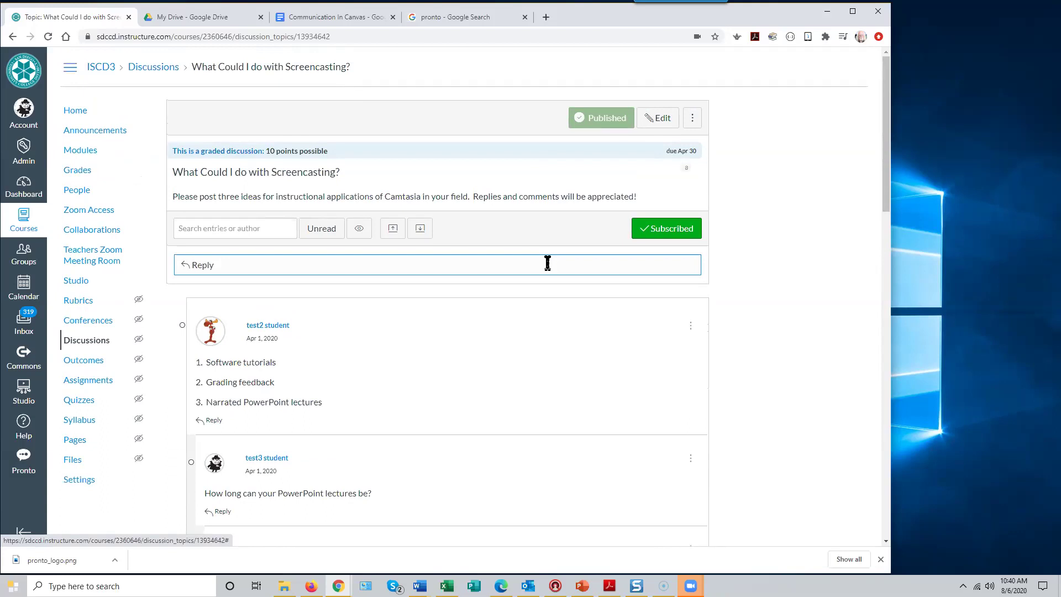
pyautogui.scroll(-1, 547, 263)
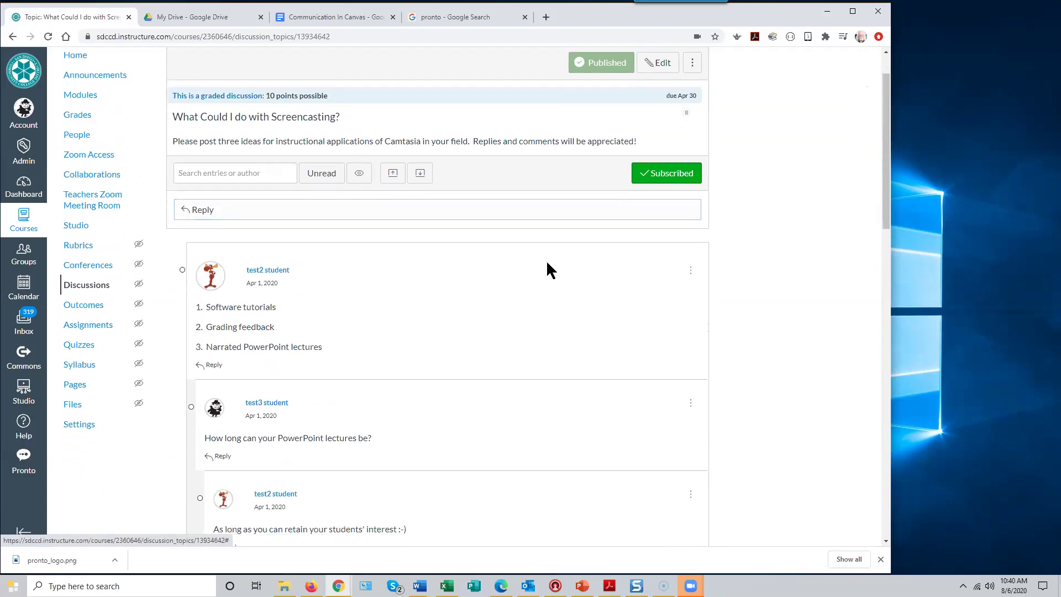
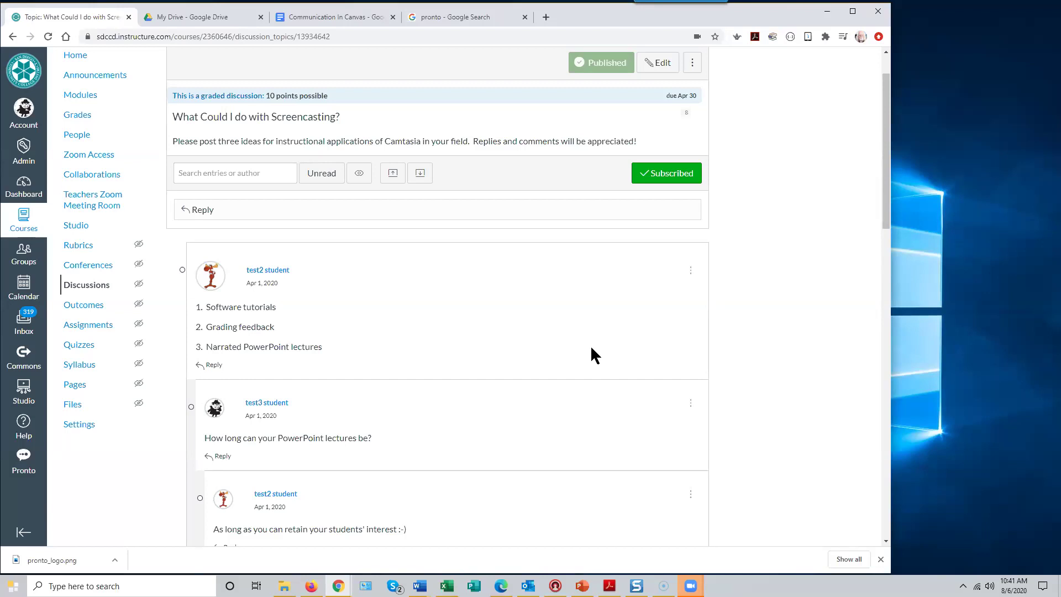
# - Scroll through the replies and toggle the unread-only filter on and off
pyautogui.scroll(-5, 538, 366)
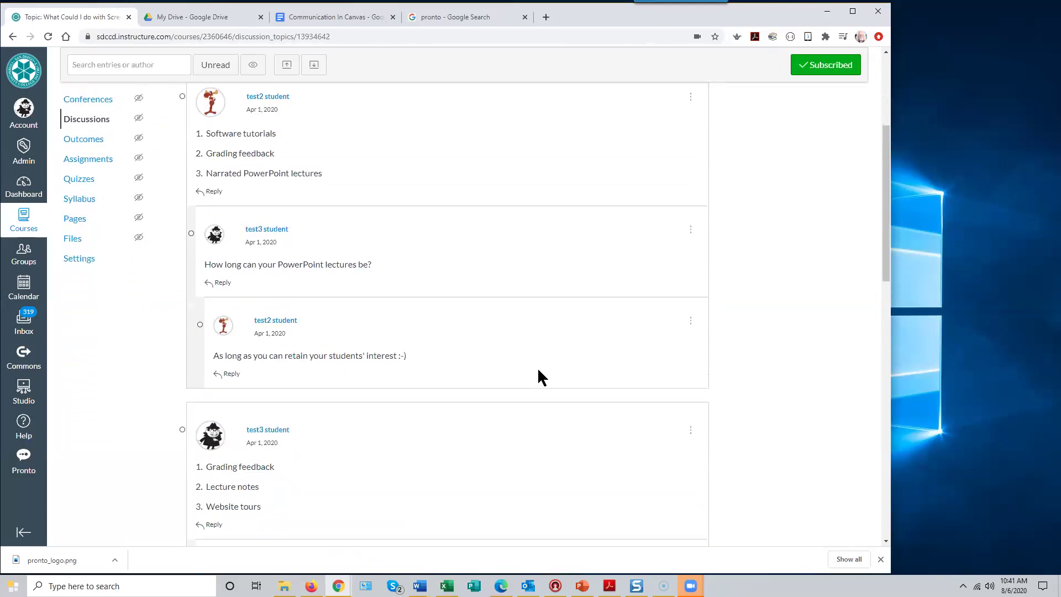
pyautogui.scroll(-3, 538, 369)
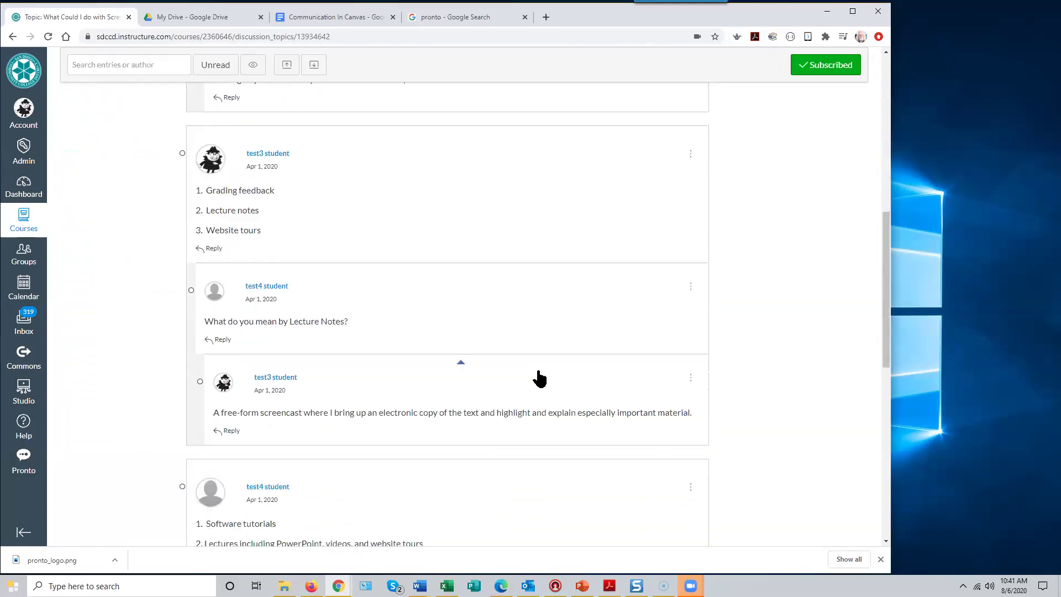
pyautogui.scroll(-3, 512, 348)
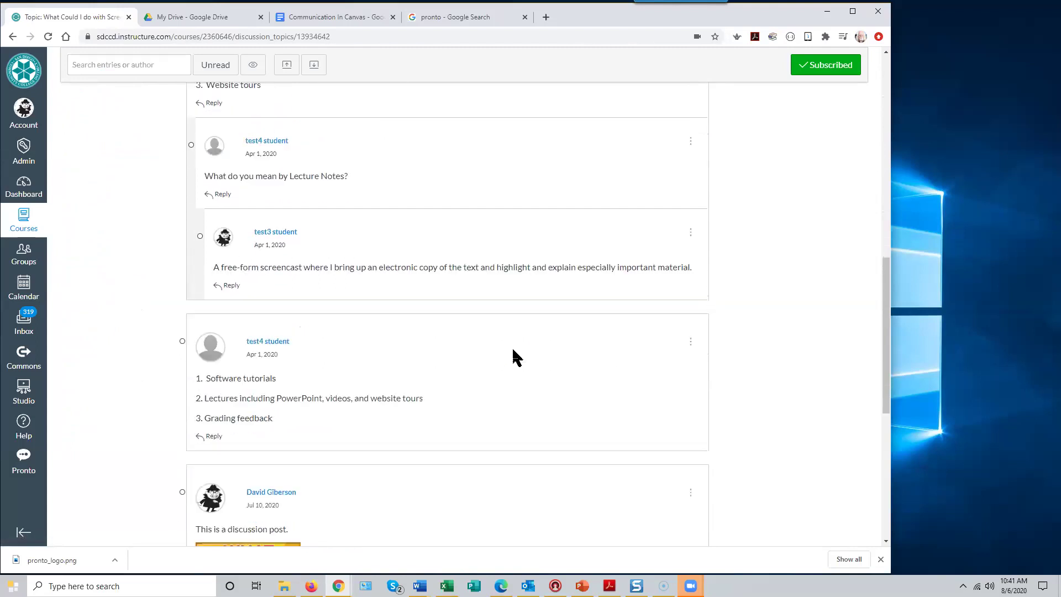
pyautogui.scroll(-6, 515, 358)
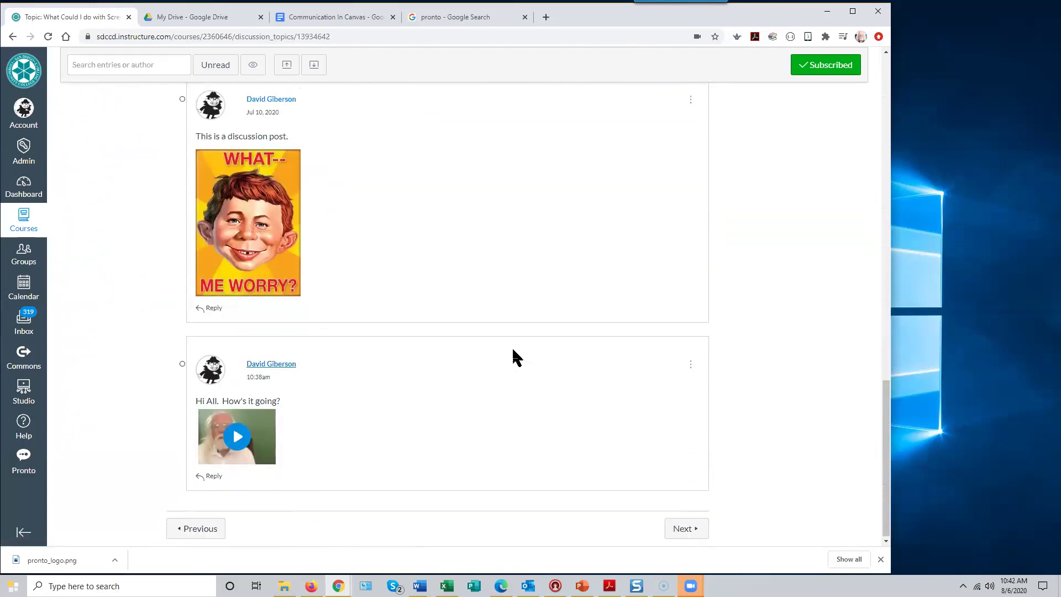
pyautogui.scroll(15, 513, 358)
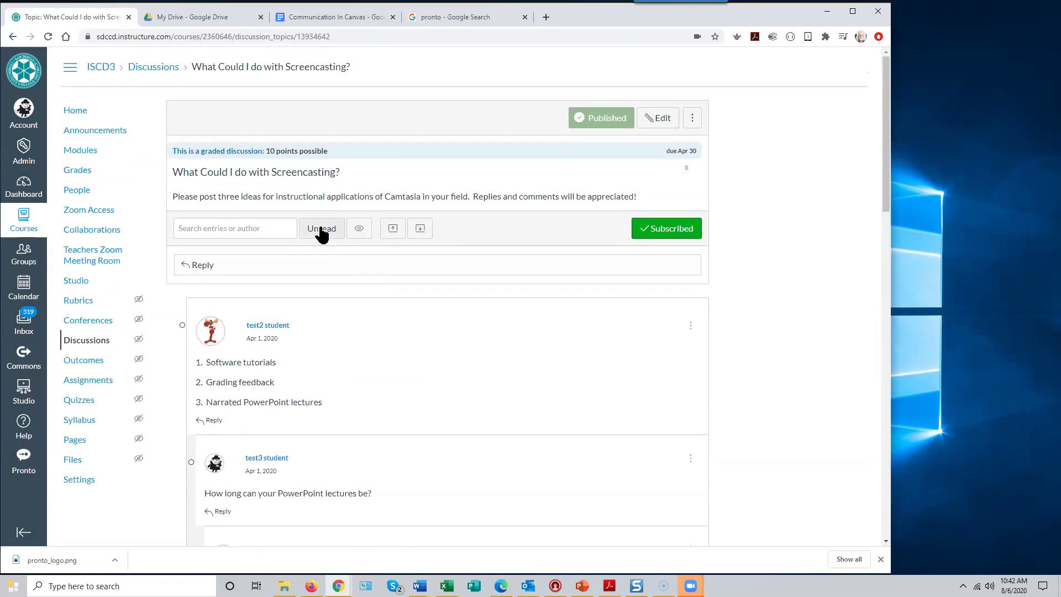
pyautogui.click(323, 232)
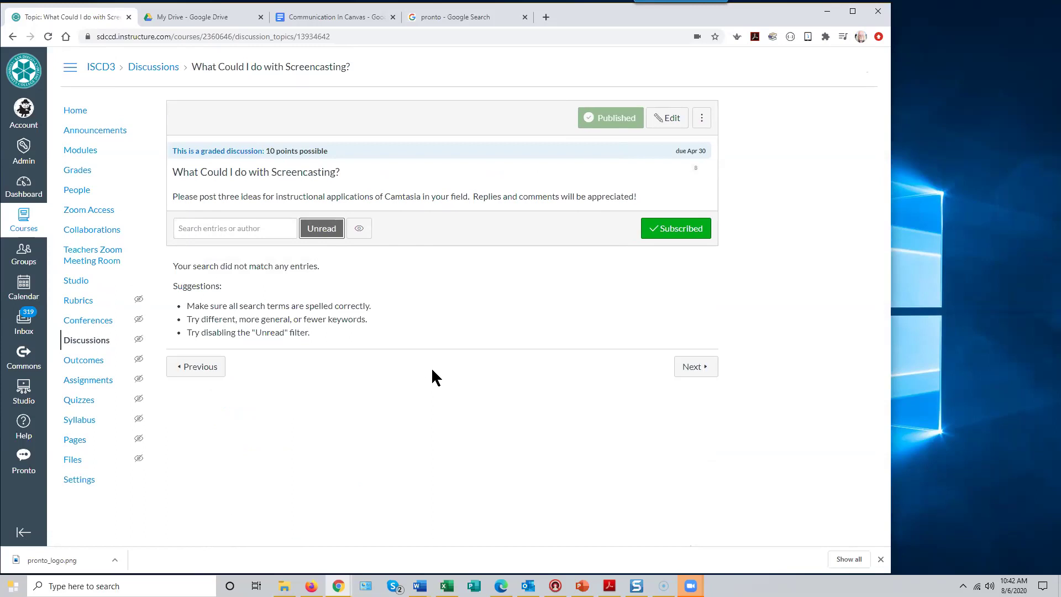
pyautogui.click(321, 231)
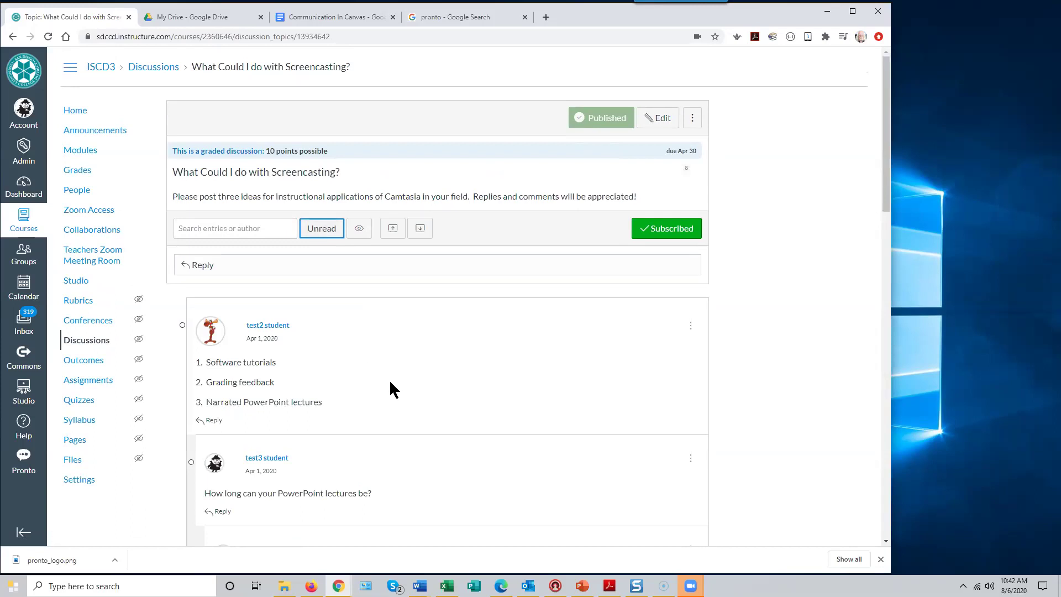
# - Search the entries by author 'test3', then clear the search
pyautogui.scroll(-1, 391, 383)
pyautogui.click(224, 173)
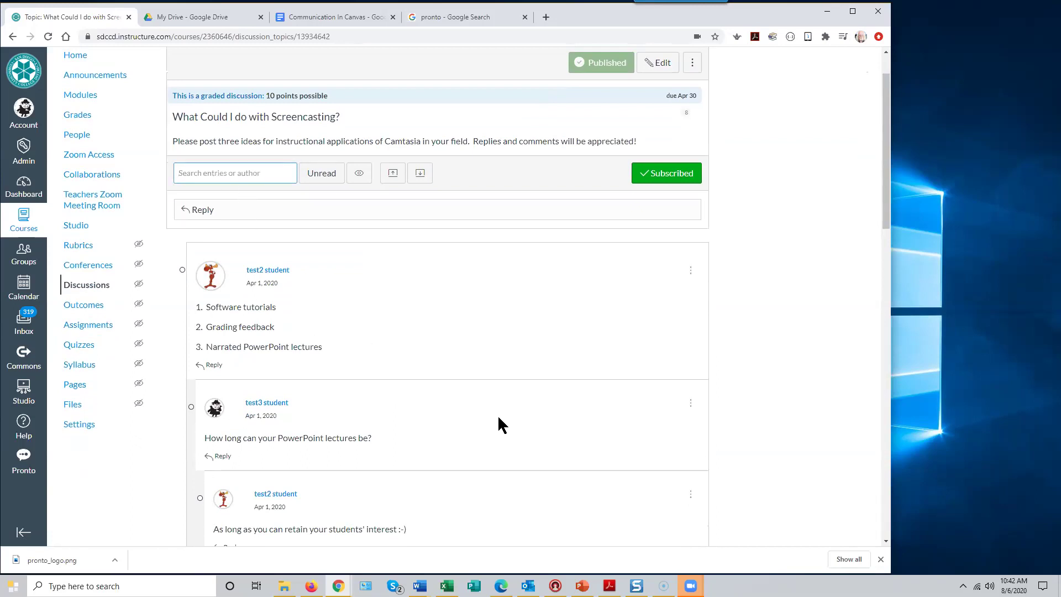
pyautogui.write('test3')
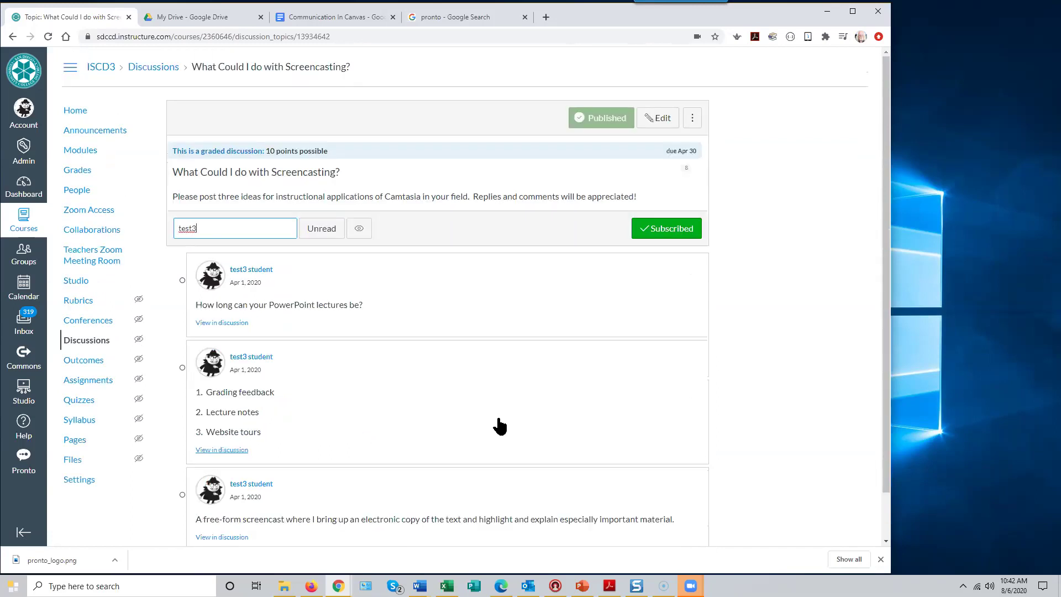
pyautogui.scroll(-1, 532, 419)
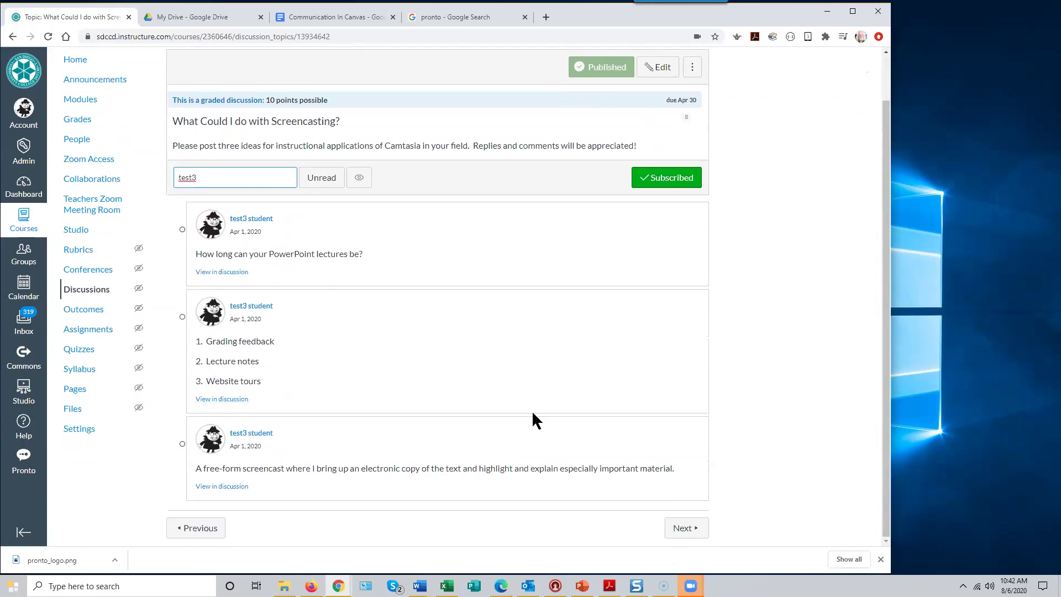
pyautogui.press('BackSpace')
pyautogui.press('BackSpace')
pyautogui.press('BackSpace')
pyautogui.press('BackSpace')
pyautogui.press('BackSpace')
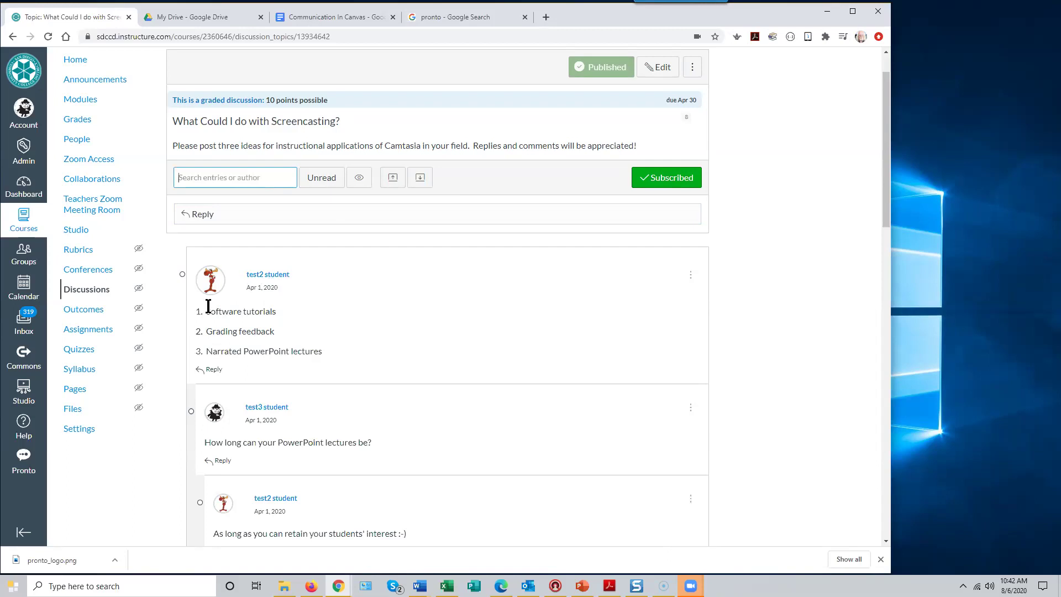
# - Collapse all replies into summaries, expand them again, and review the posts
pyautogui.click(392, 178)
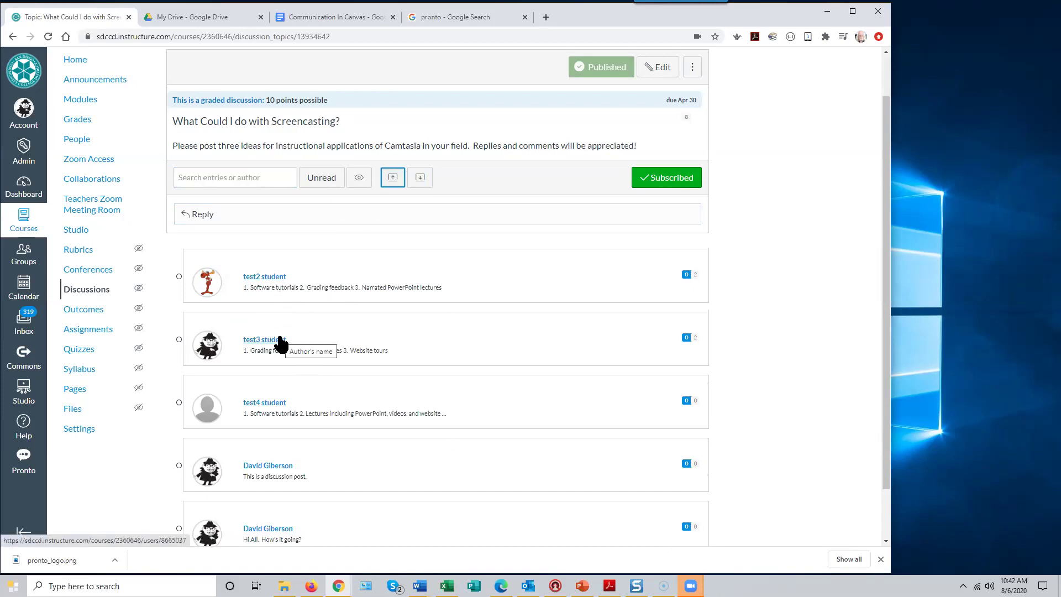
pyautogui.click(420, 178)
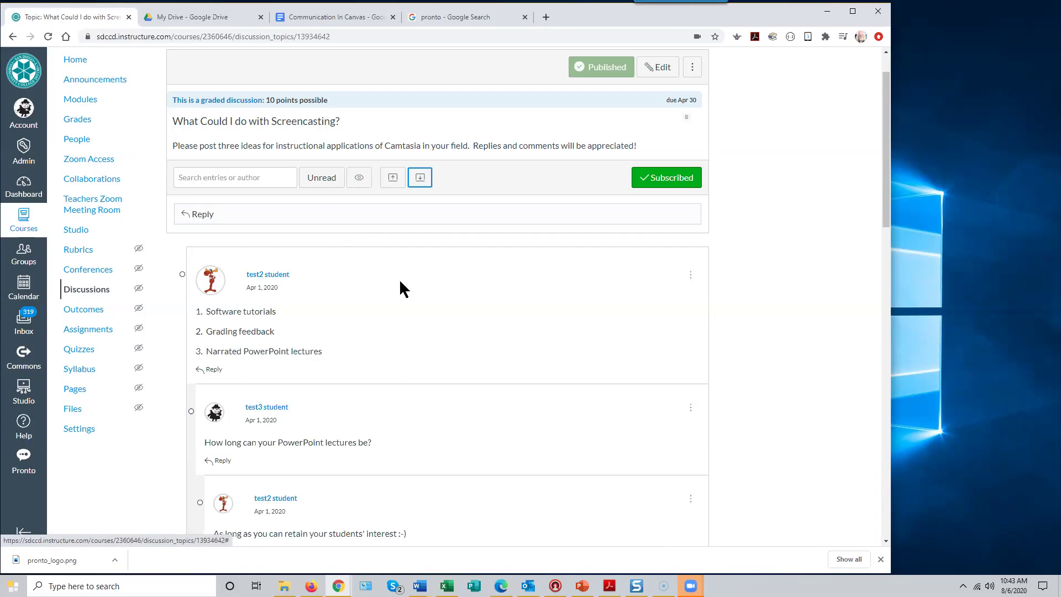
pyautogui.scroll(1, 404, 292)
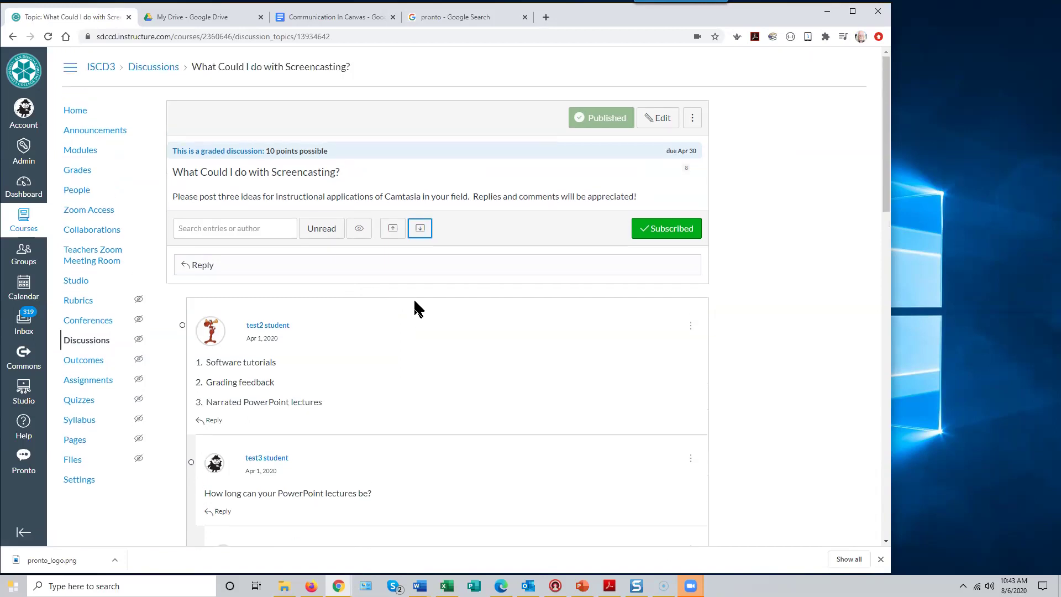
pyautogui.scroll(-4, 414, 307)
pyautogui.scroll(-3, 414, 310)
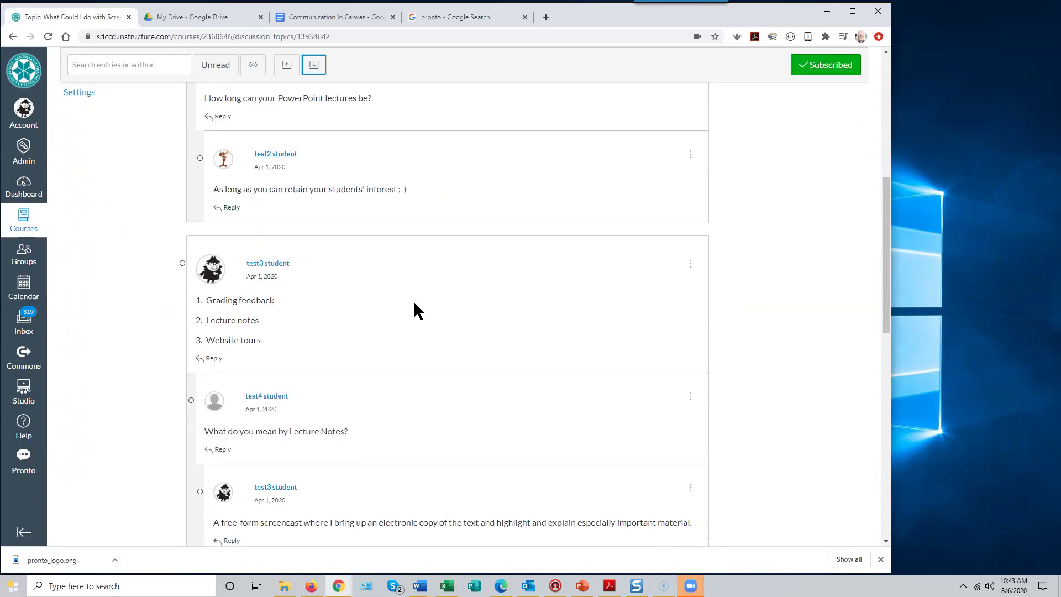
pyautogui.scroll(-4, 414, 310)
pyautogui.scroll(10, 414, 308)
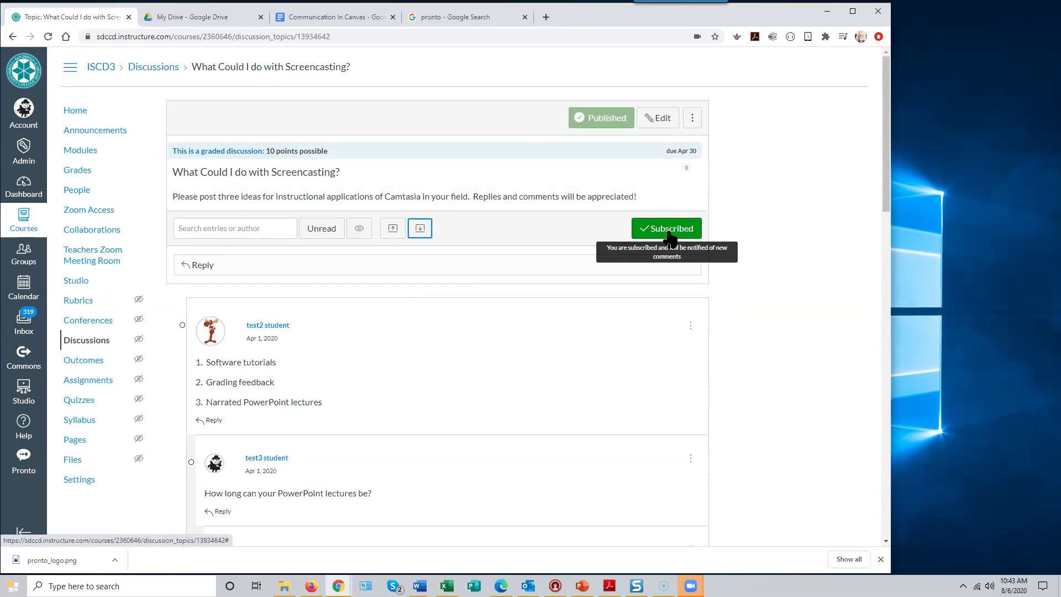
# - Unsubscribe from the discussion, resubscribe, and return to the course Discussions list
pyautogui.click(670, 233)
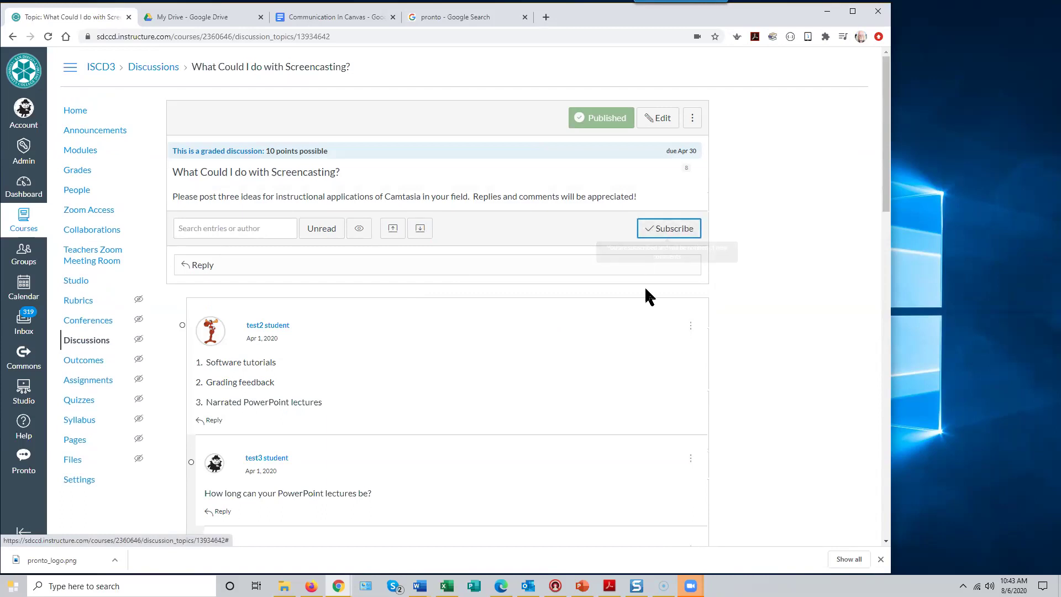
pyautogui.click(670, 233)
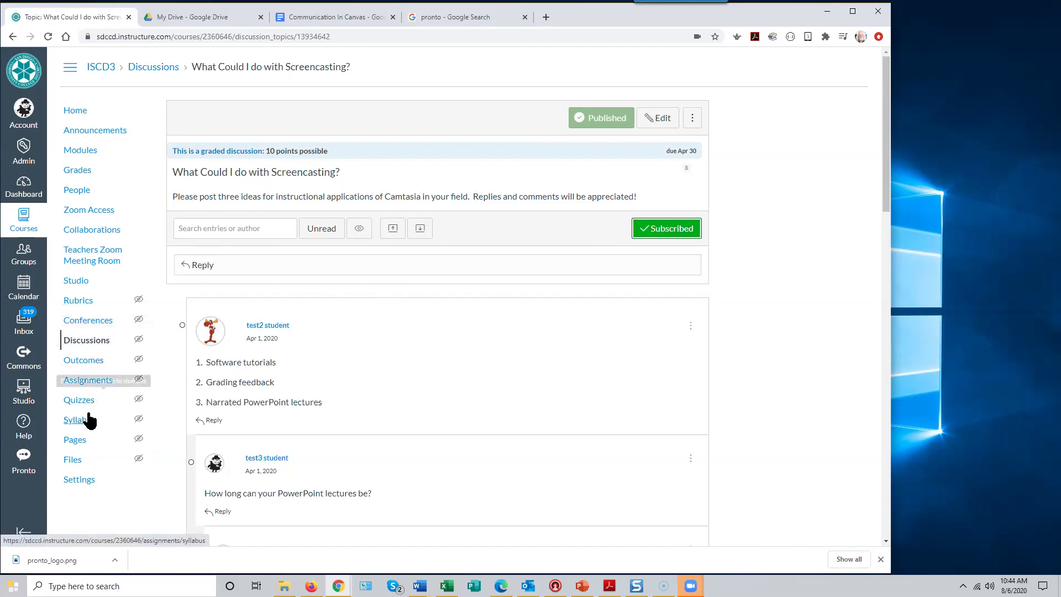
pyautogui.click(88, 341)
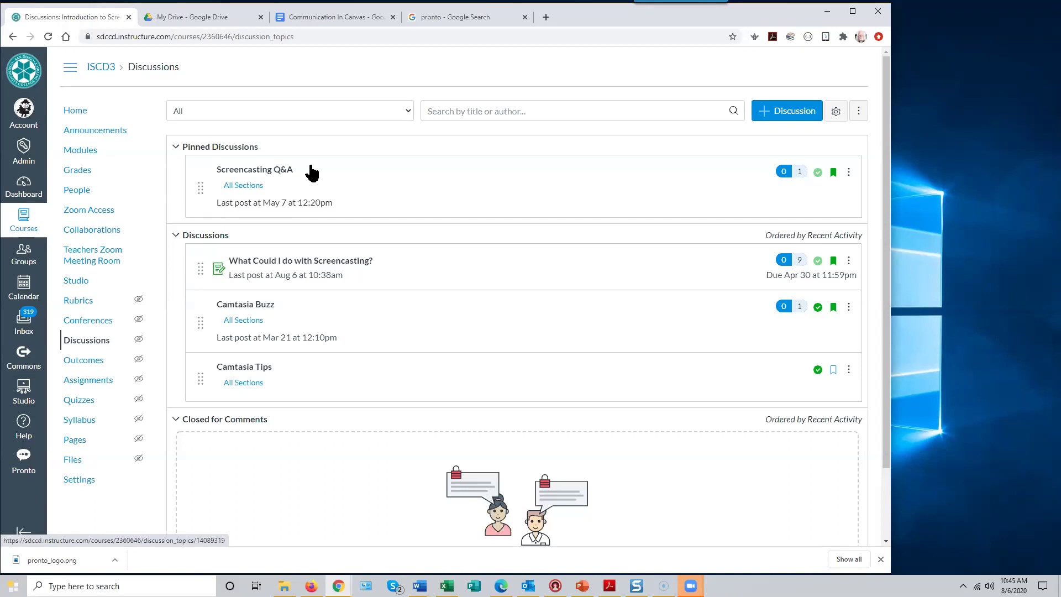
# - View the pinned Screencasting Q&A discussion, then go back to the Discussions list
pyautogui.click(265, 172)
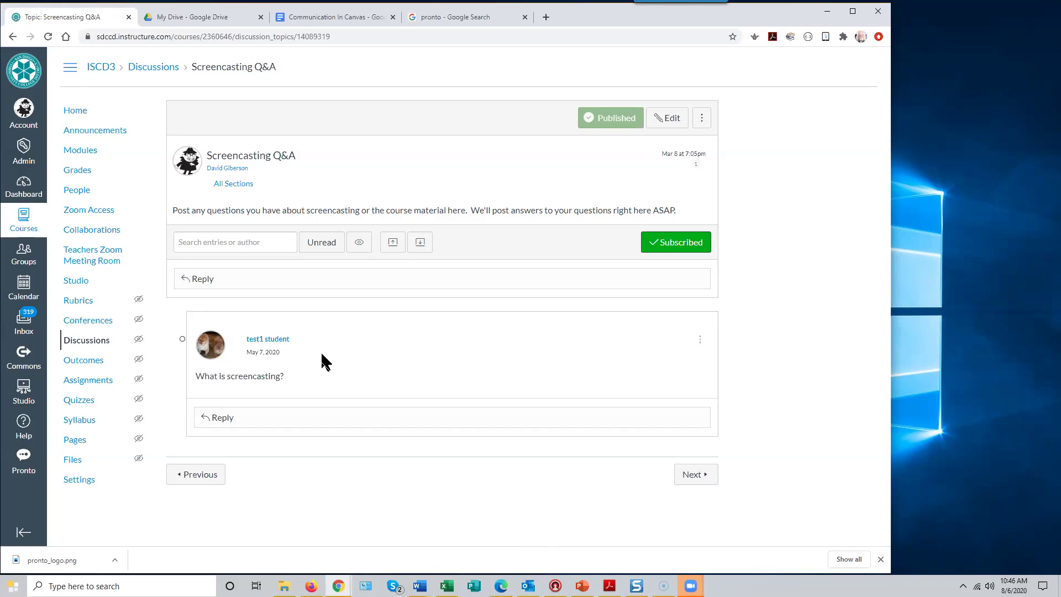
pyautogui.click(90, 344)
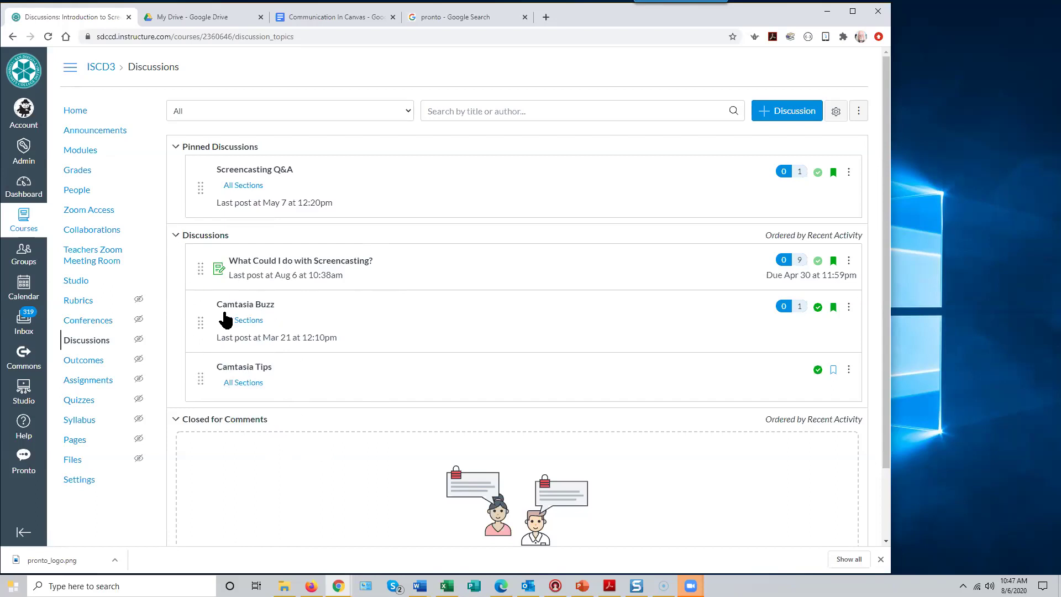
# - Collapse the Discussions group of topics and expand it again
pyautogui.click(176, 237)
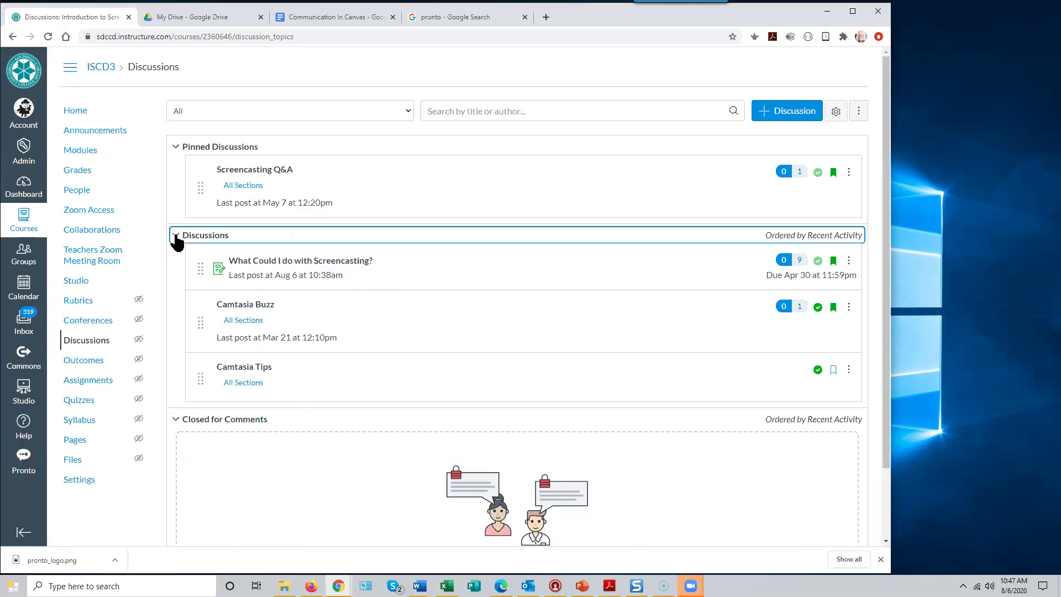
pyautogui.click(176, 237)
pyautogui.click(849, 262)
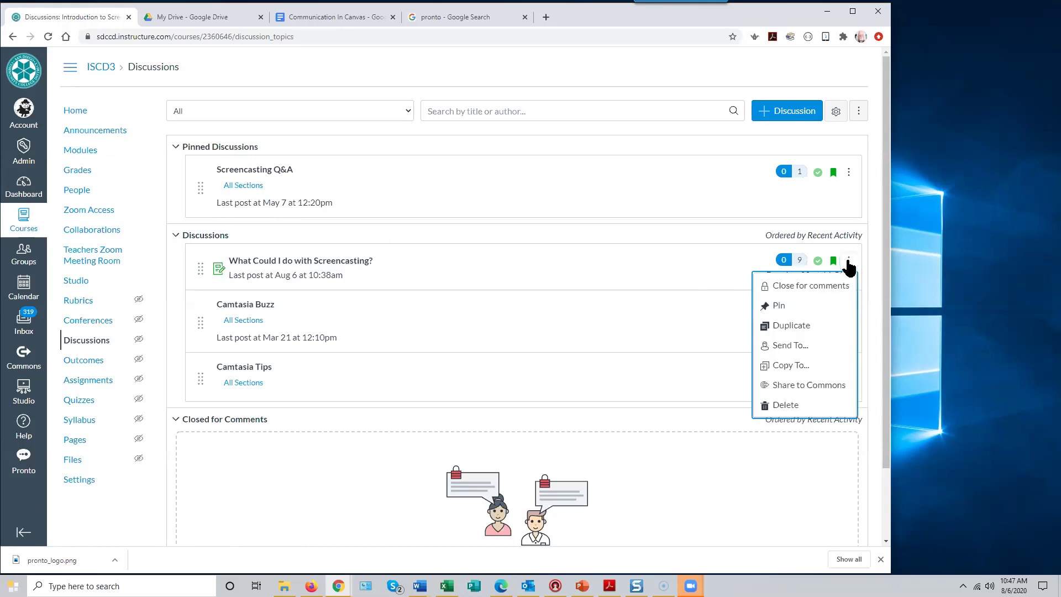
pyautogui.click(781, 307)
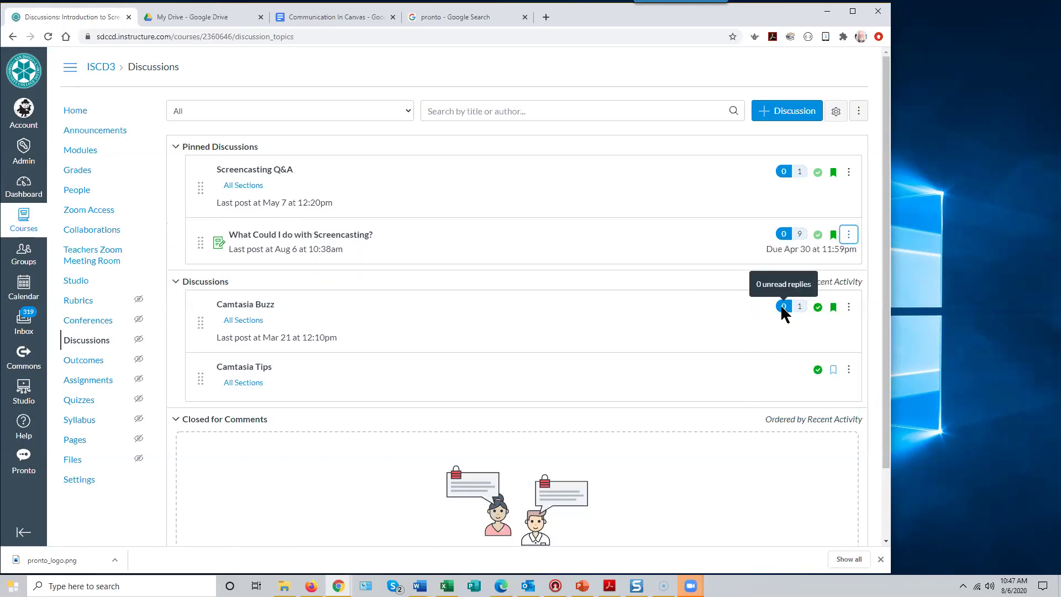
pyautogui.moveTo(198, 242)
pyautogui.mouseDown()
pyautogui.moveTo(202, 178)
pyautogui.moveTo(201, 249)
pyautogui.mouseUp()
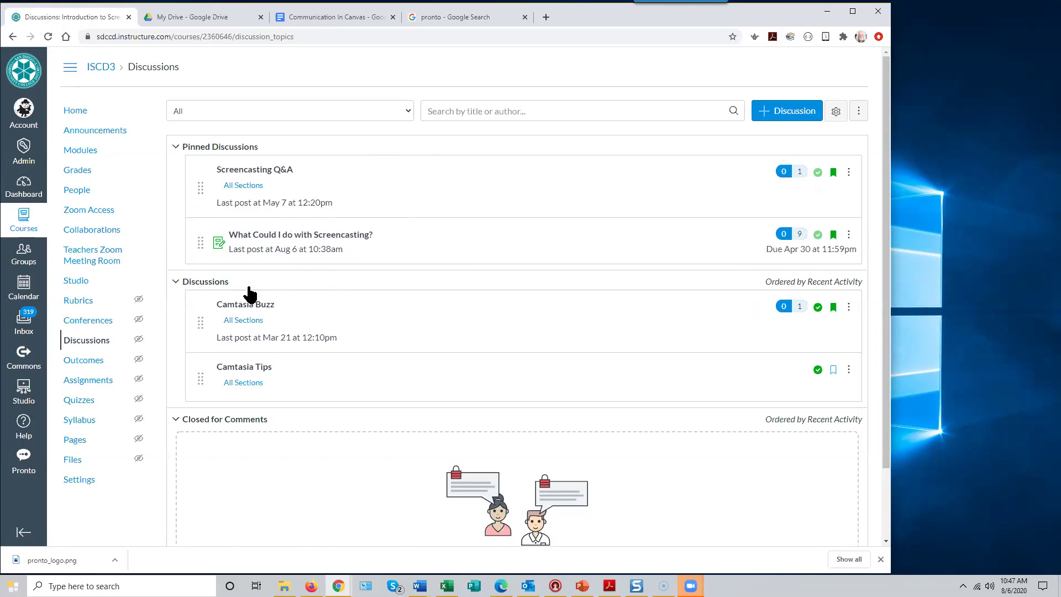
pyautogui.moveTo(196, 241); pyautogui.dragTo(221, 302)
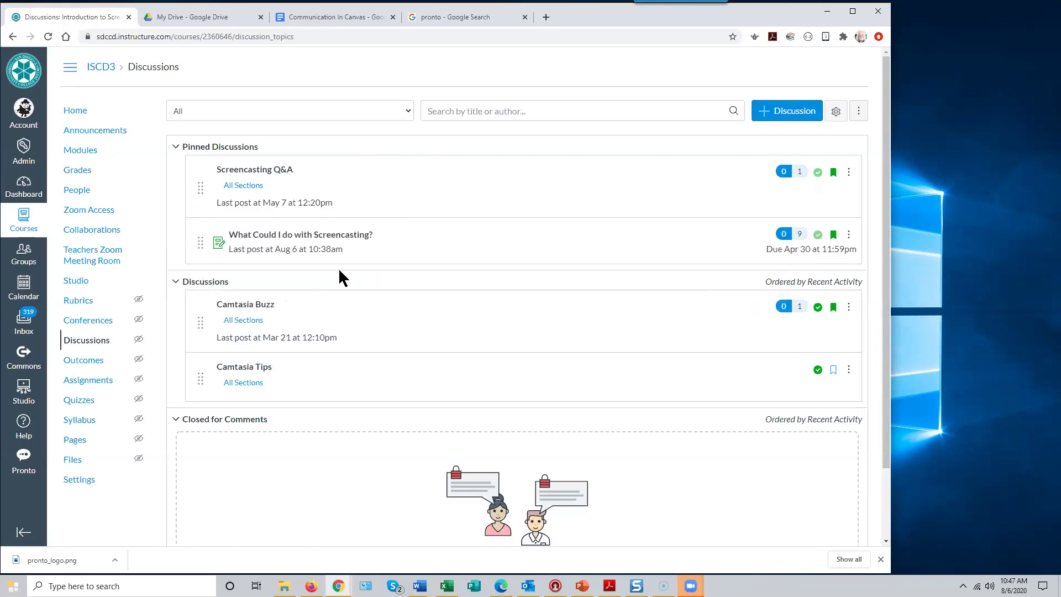
pyautogui.click(848, 236)
pyautogui.click(791, 283)
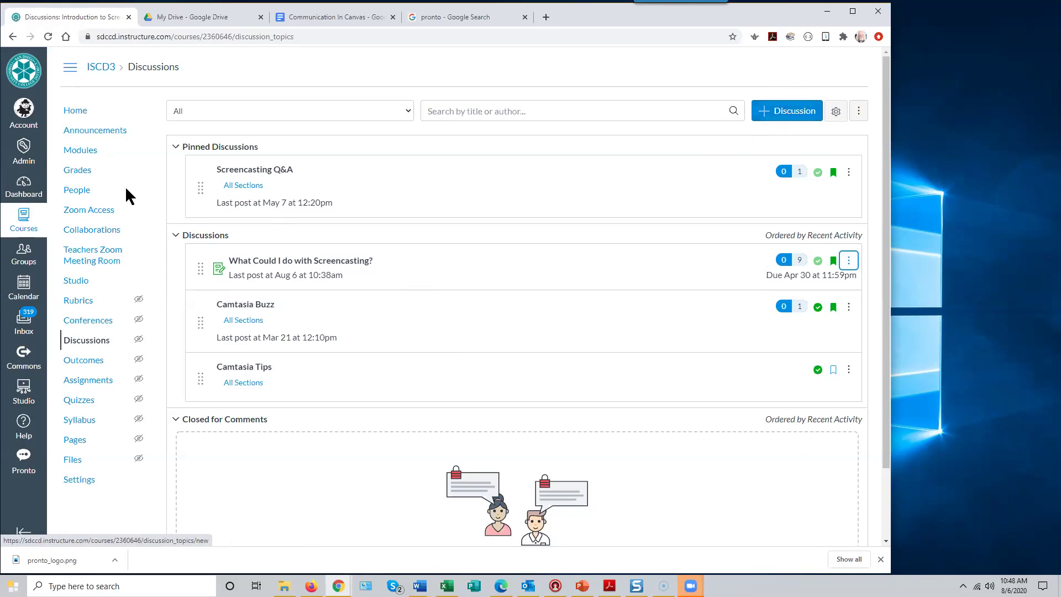
# - Open course Modules and start adding an item to Getting Started, then cancel
pyautogui.click(92, 154)
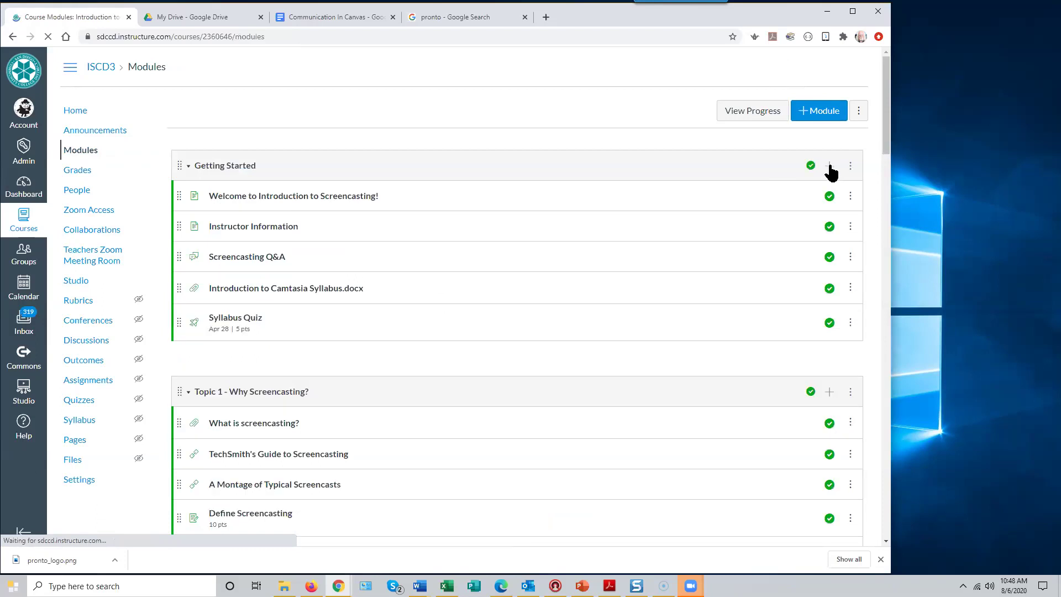
pyautogui.click(829, 166)
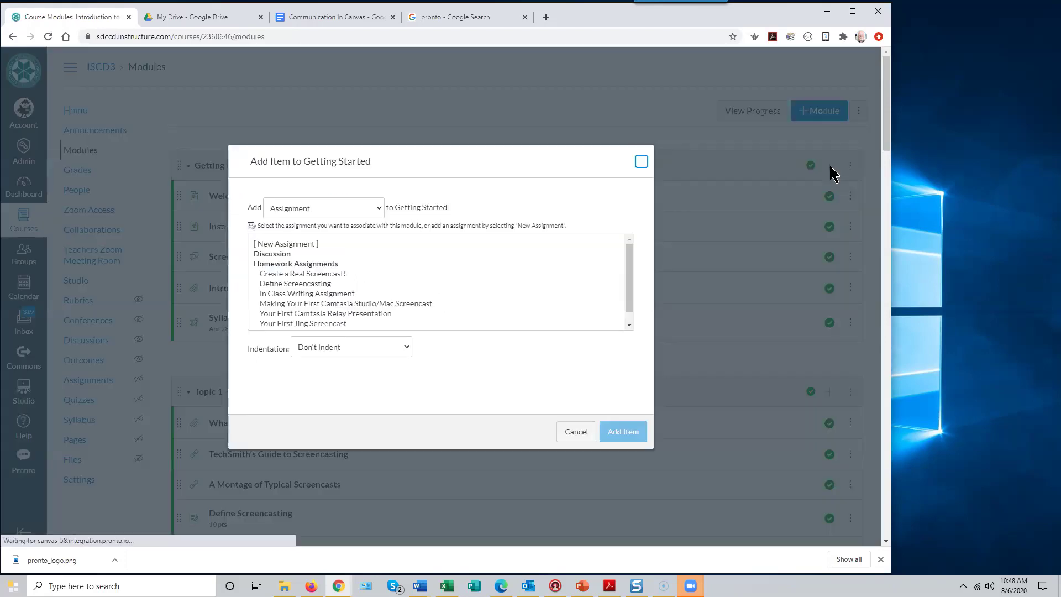
pyautogui.click(576, 436)
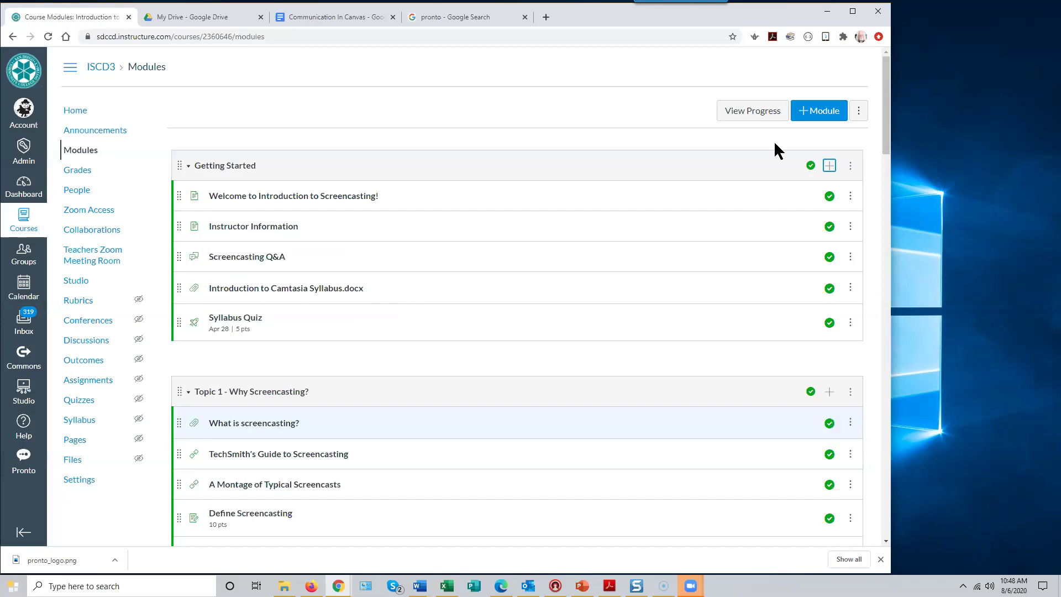
# - Choose Discussion and New Topic for Getting Started, cancel, and return to Discussions
pyautogui.click(830, 166)
pyautogui.click(375, 209)
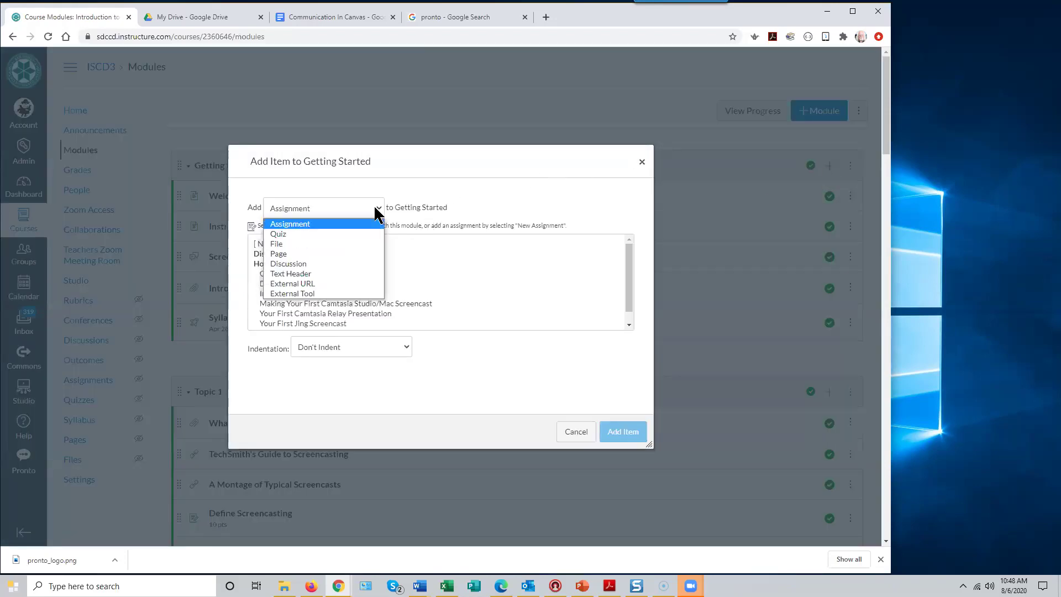
pyautogui.click(324, 263)
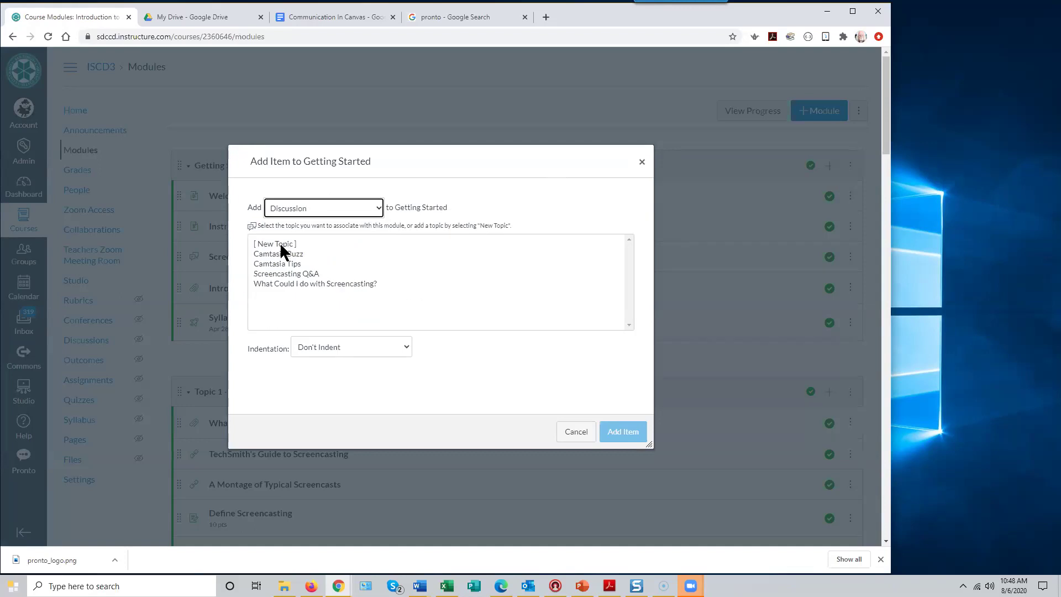
pyautogui.click(283, 244)
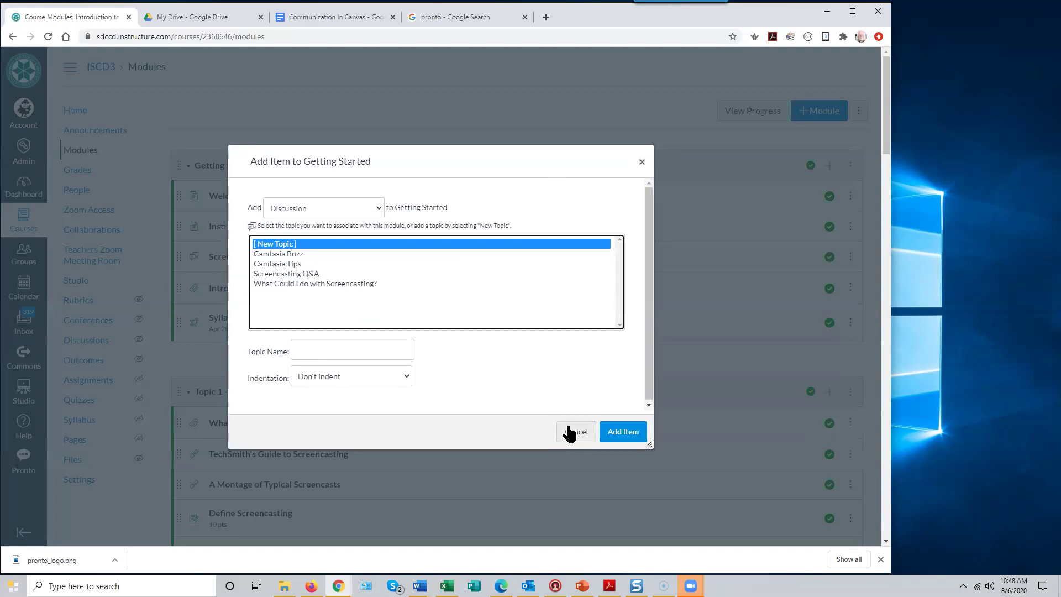
pyautogui.click(570, 433)
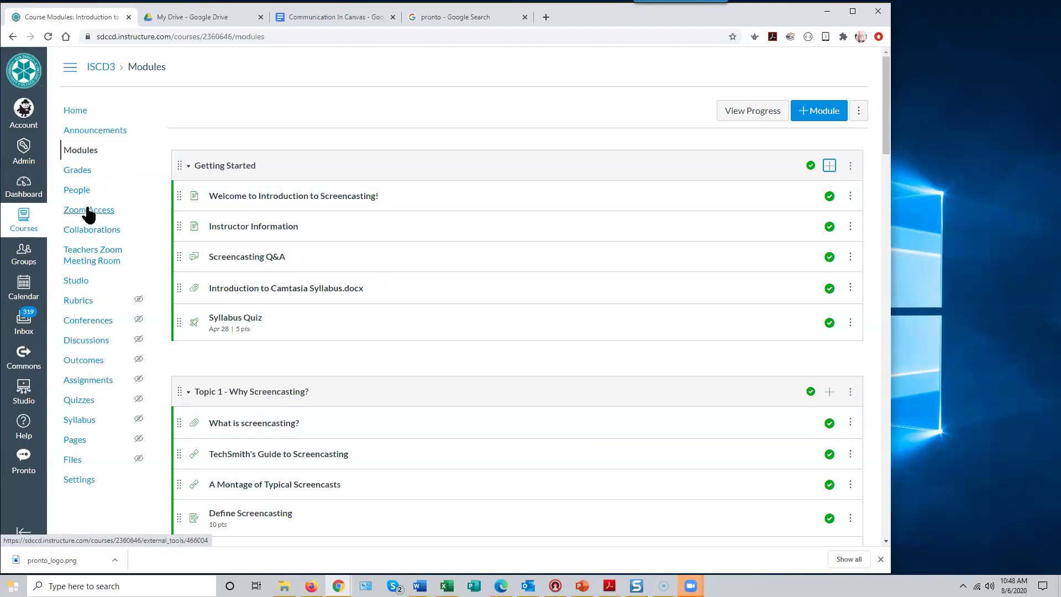
pyautogui.click(86, 344)
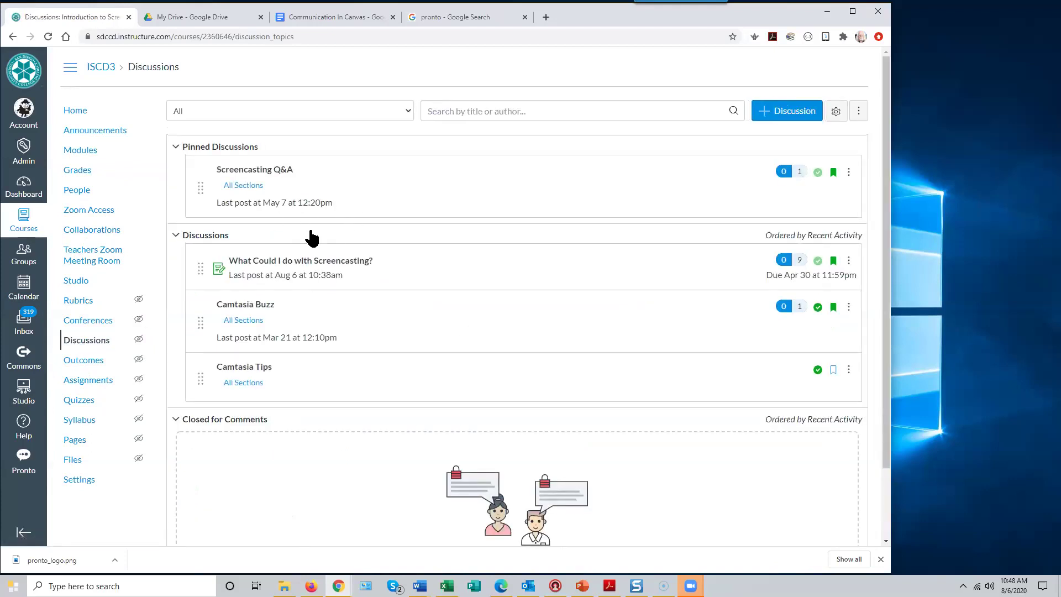
# - Start a new discussion titled 'Sample Discussion' with body 'This is a test discussion.'
pyautogui.click(779, 117)
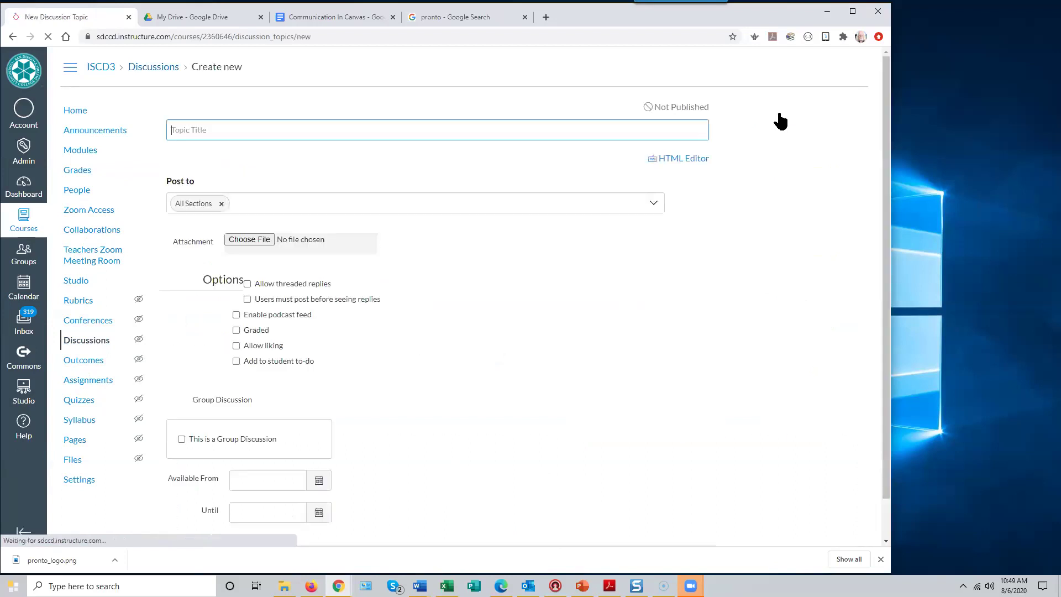
pyautogui.scroll(-2, 433, 254)
pyautogui.scroll(2, 433, 255)
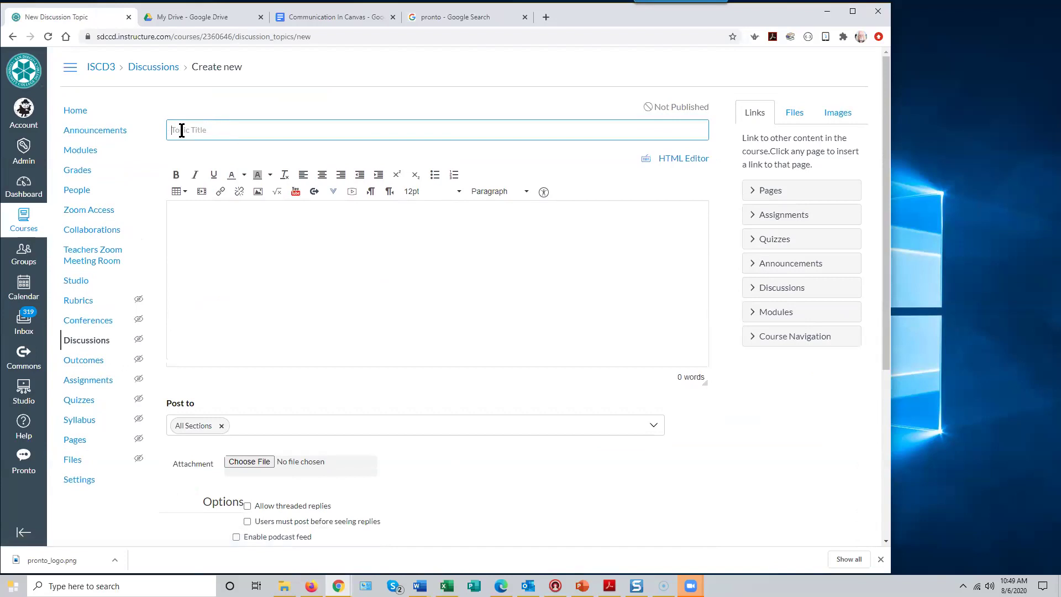
pyautogui.click(181, 131)
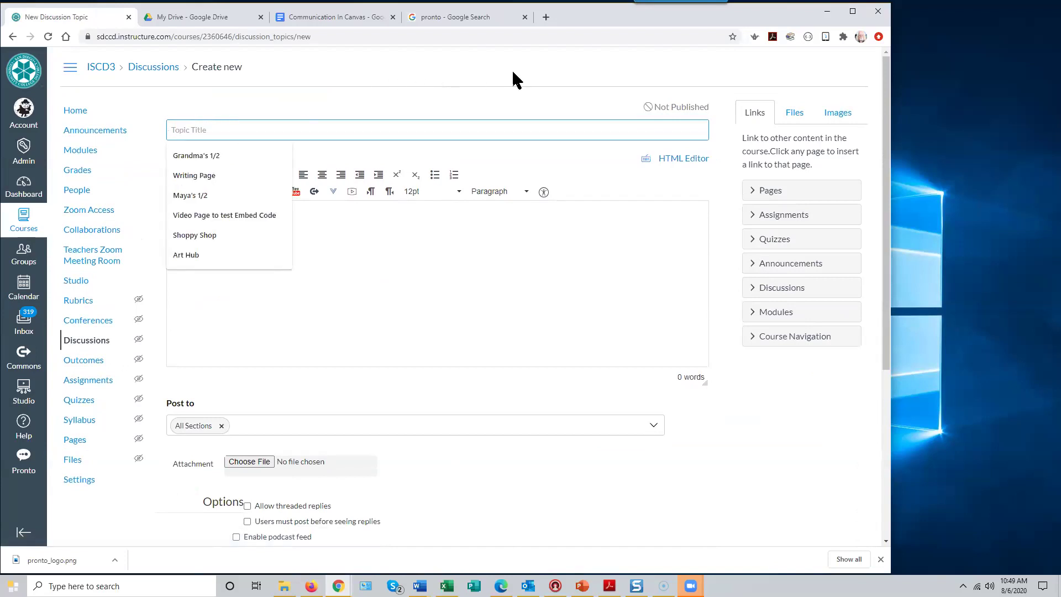
pyautogui.write('Sample ')
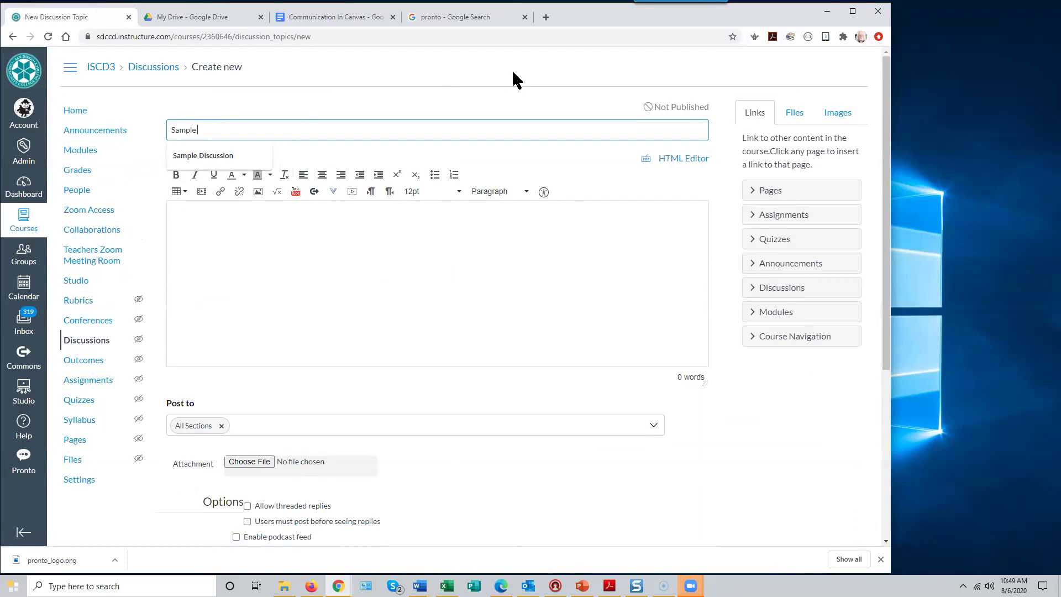
pyautogui.write('Discussion')
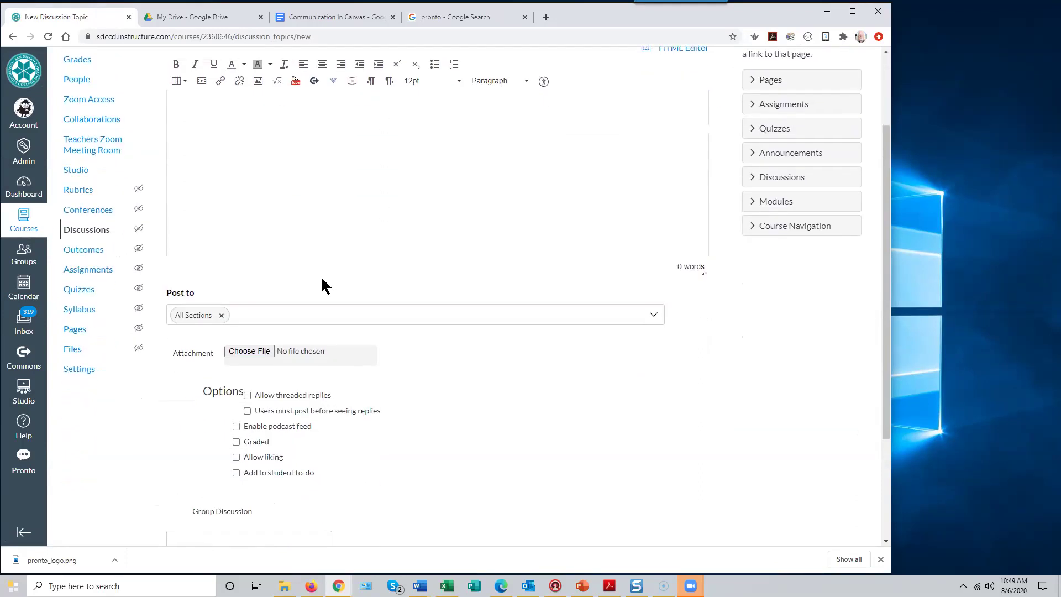
pyautogui.click(199, 140)
pyautogui.write('This is a test discussion.')
# - Check 'Users must post before seeing replies' and 'Graded' in the discussion options
pyautogui.scroll(-2, 376, 225)
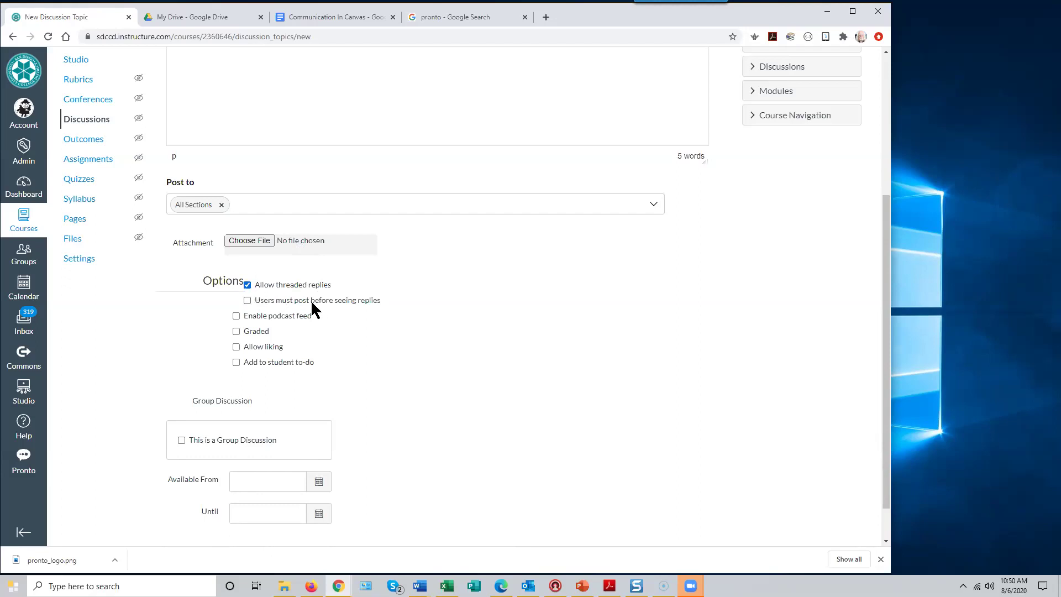
pyautogui.click(247, 301)
pyautogui.click(237, 332)
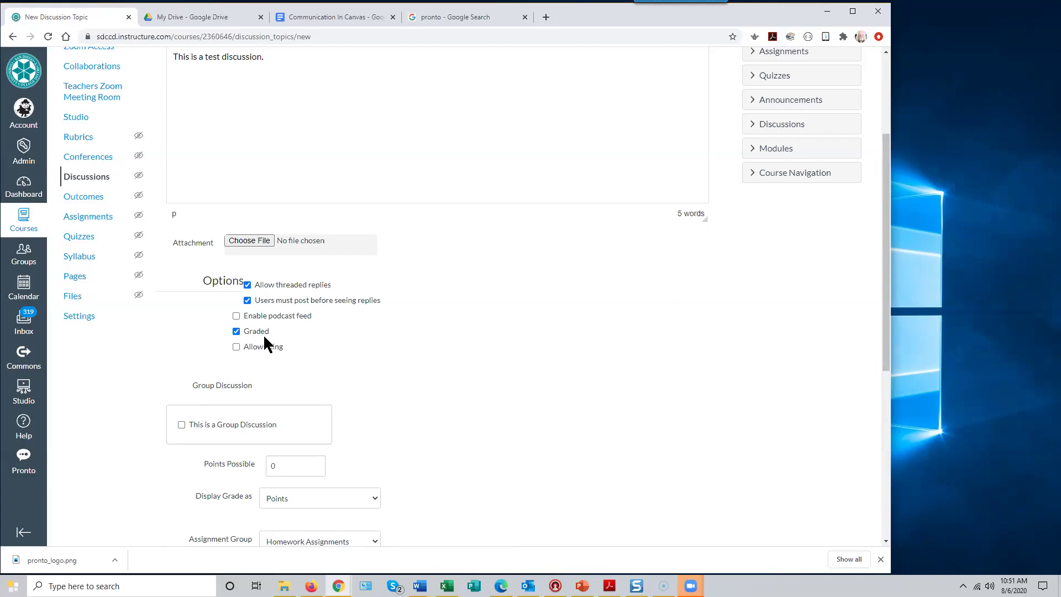
pyautogui.scroll(-1, 338, 350)
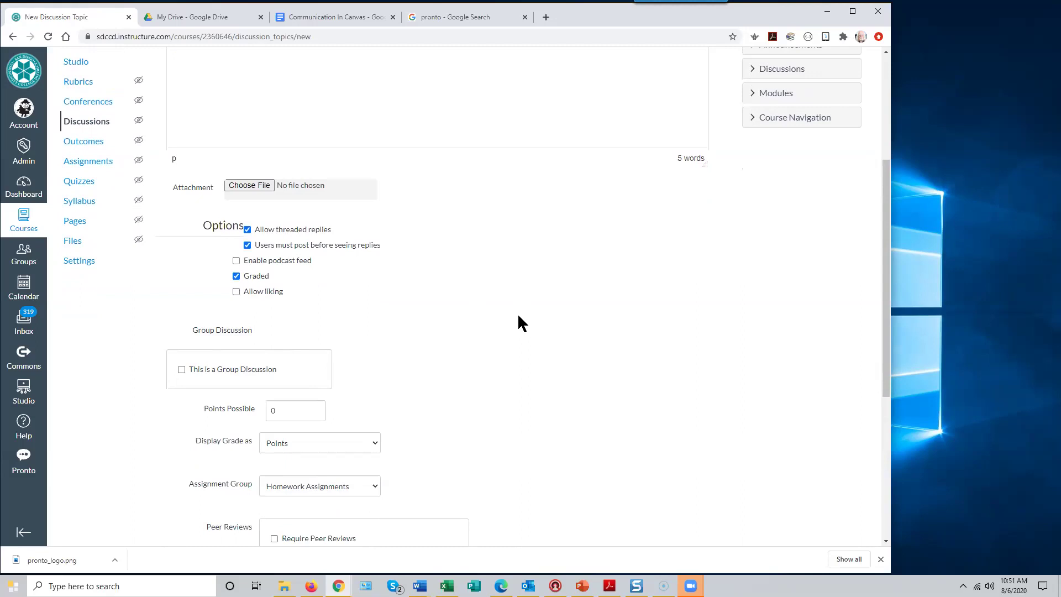
pyautogui.scroll(-4, 516, 315)
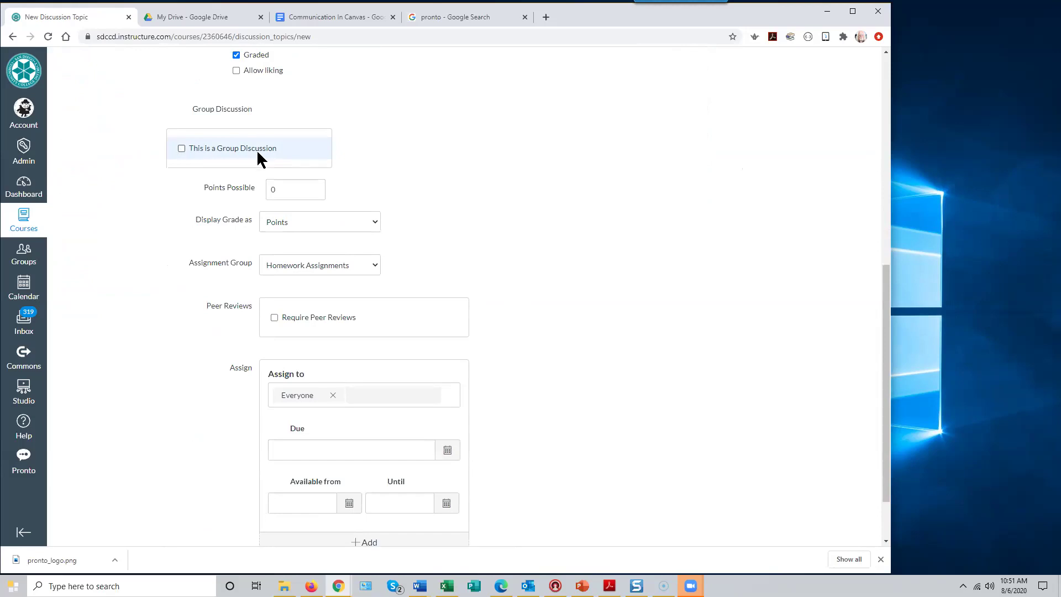
pyautogui.scroll(-1, 616, 202)
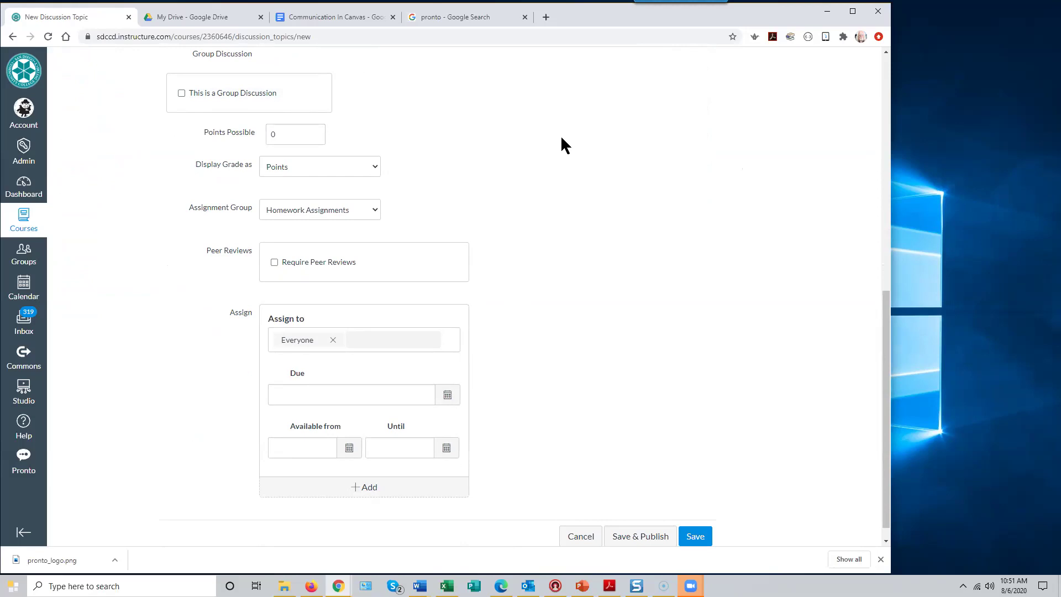
pyautogui.scroll(3, 563, 140)
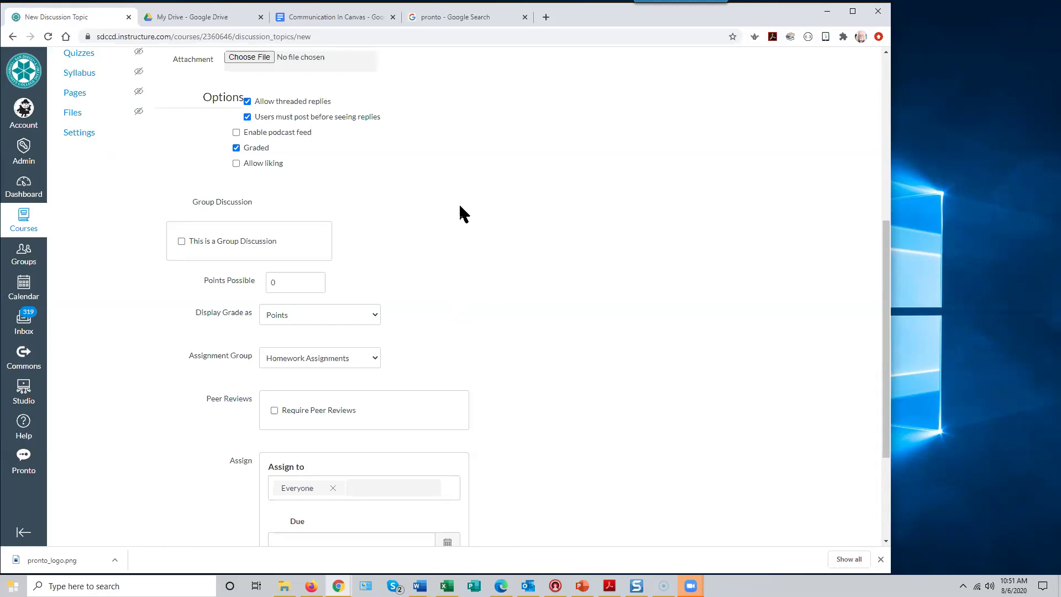
pyautogui.scroll(-2, 463, 215)
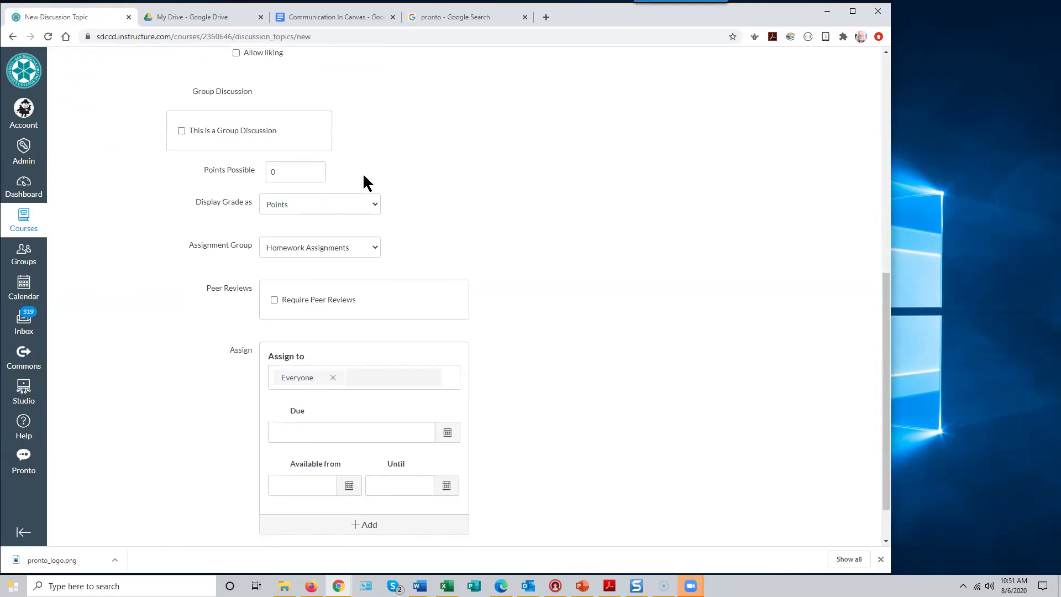
# - Set Points Possible to 10, leave assignees as Everyone with no due date, and save
pyautogui.doubleClick(275, 171)
pyautogui.write('10')
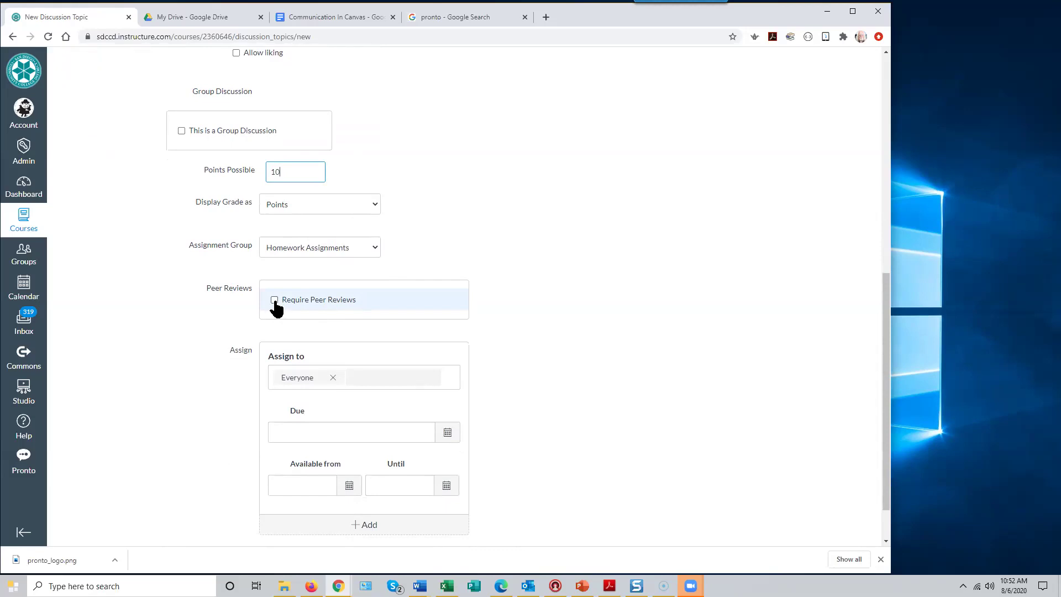
pyautogui.scroll(-1, 670, 357)
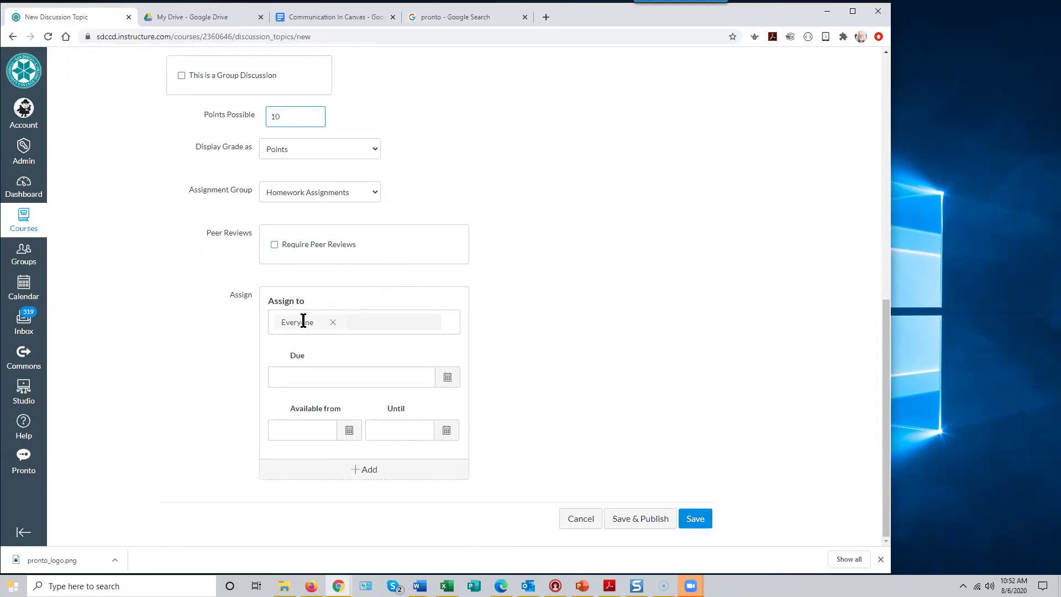
pyautogui.click(350, 323)
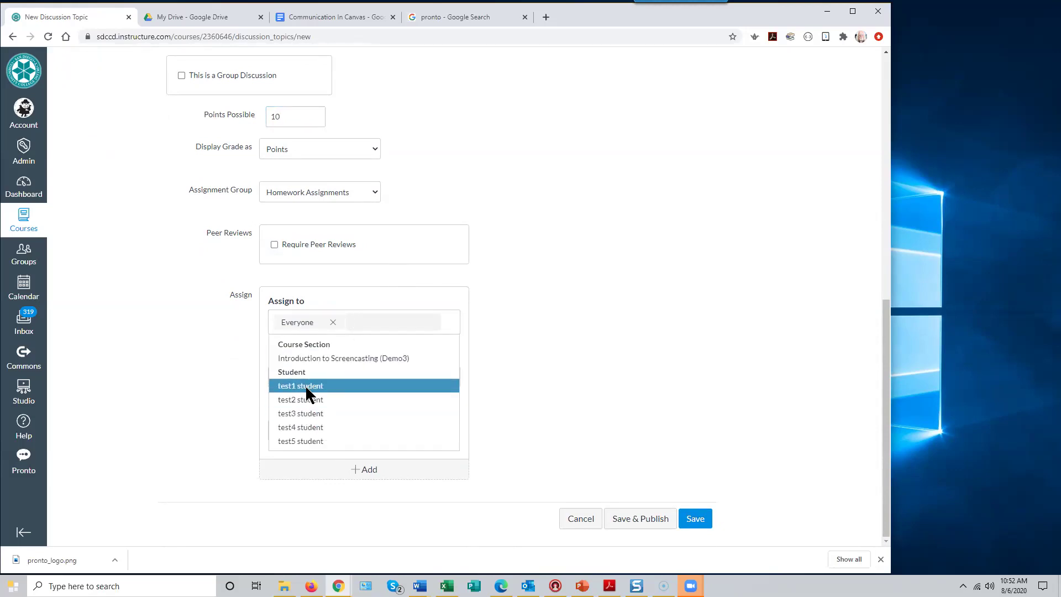
pyautogui.click(595, 330)
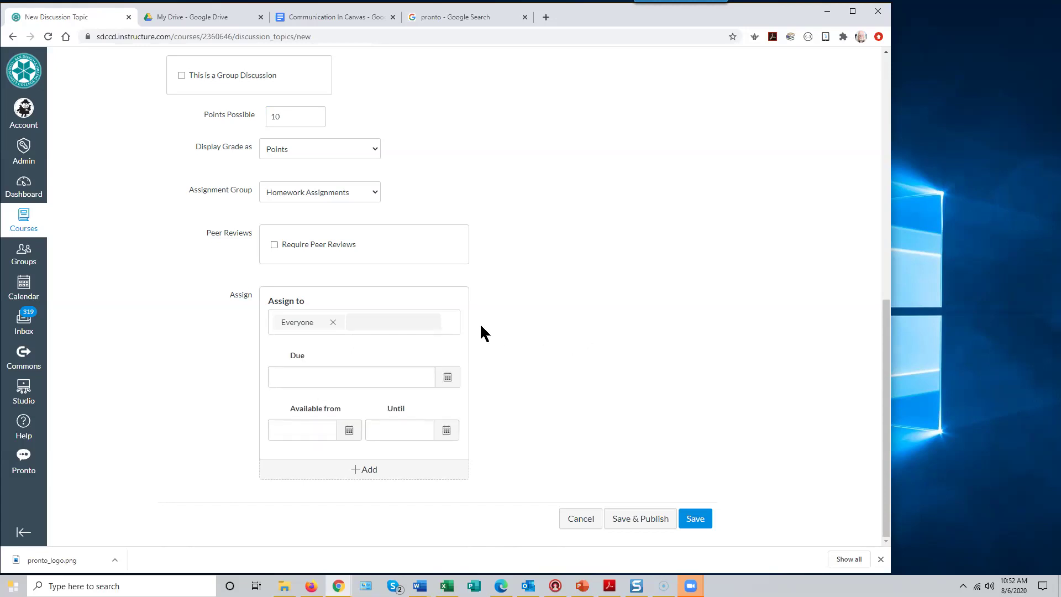
pyautogui.click(447, 380)
pyautogui.click(514, 358)
pyautogui.click(696, 523)
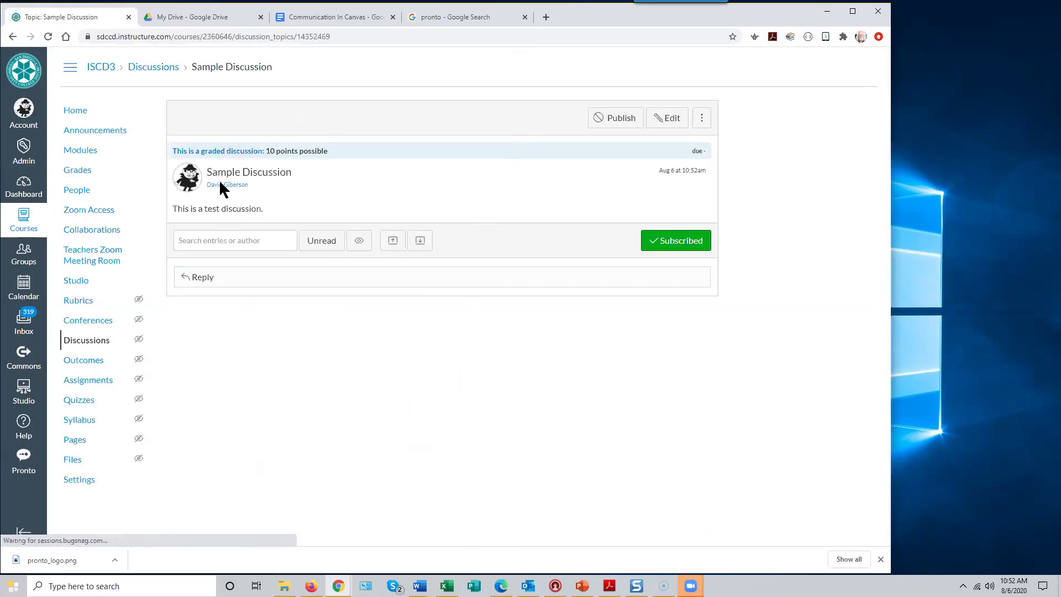
# - Return to the course Discussions list via the breadcrumb
pyautogui.click(153, 68)
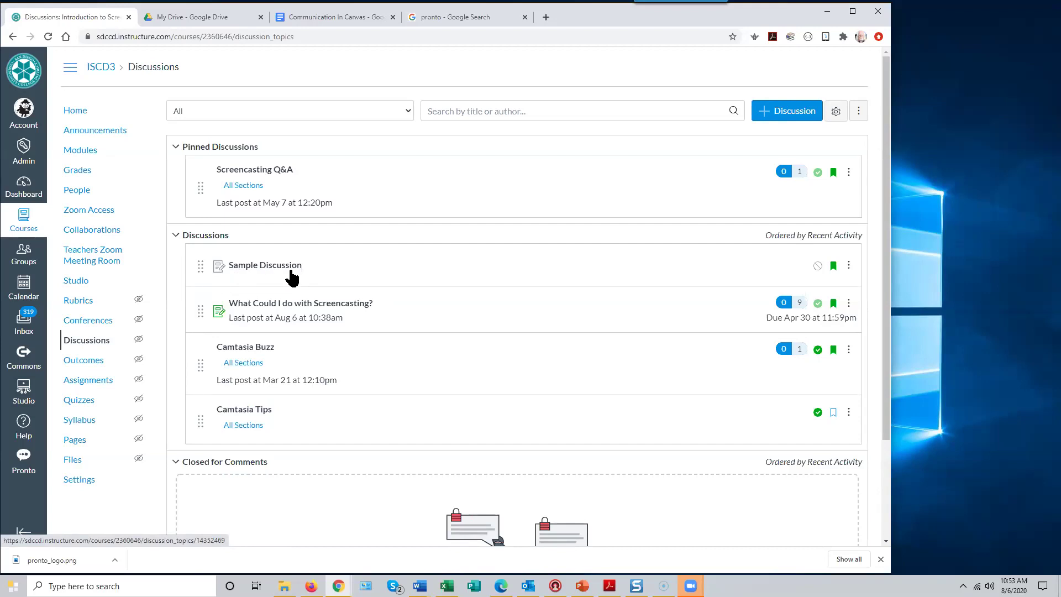
# - Publish Sample Discussion and close it for comments, then open What Could I do with Screencasting?
pyautogui.click(817, 267)
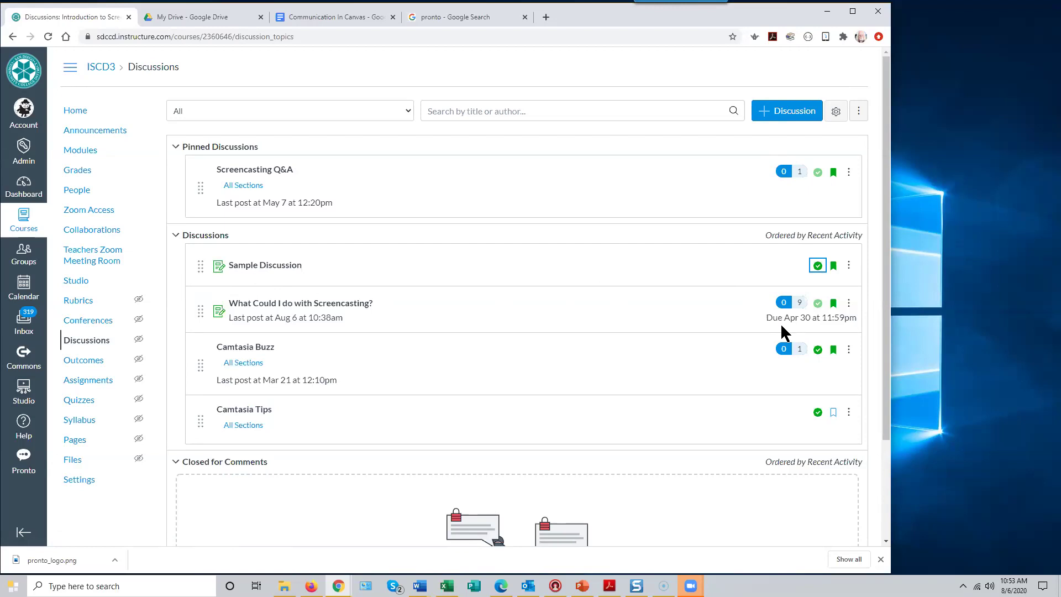
pyautogui.click(849, 266)
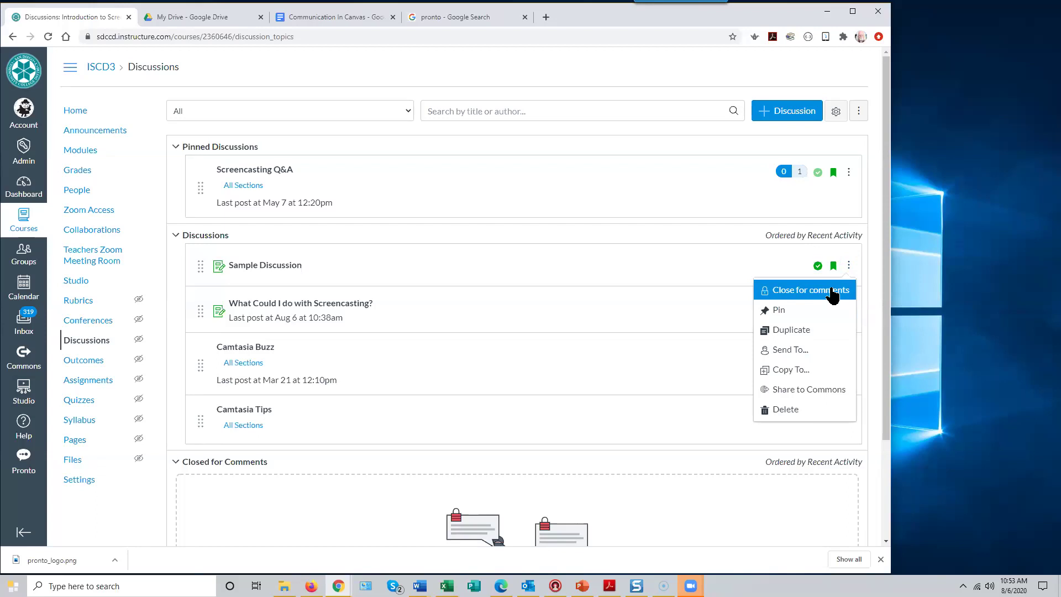
pyautogui.click(833, 291)
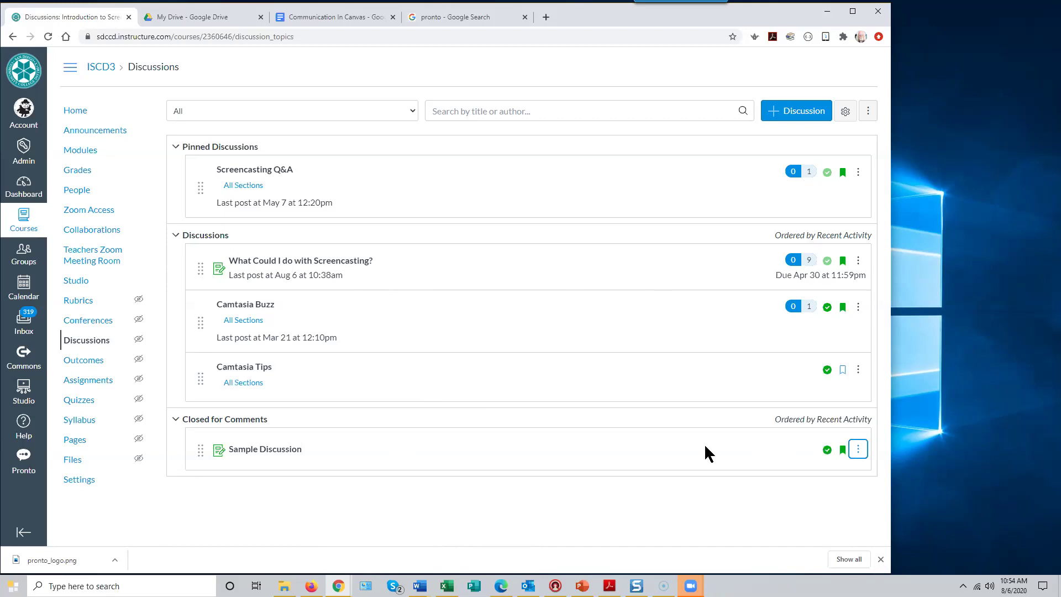
pyautogui.click(858, 262)
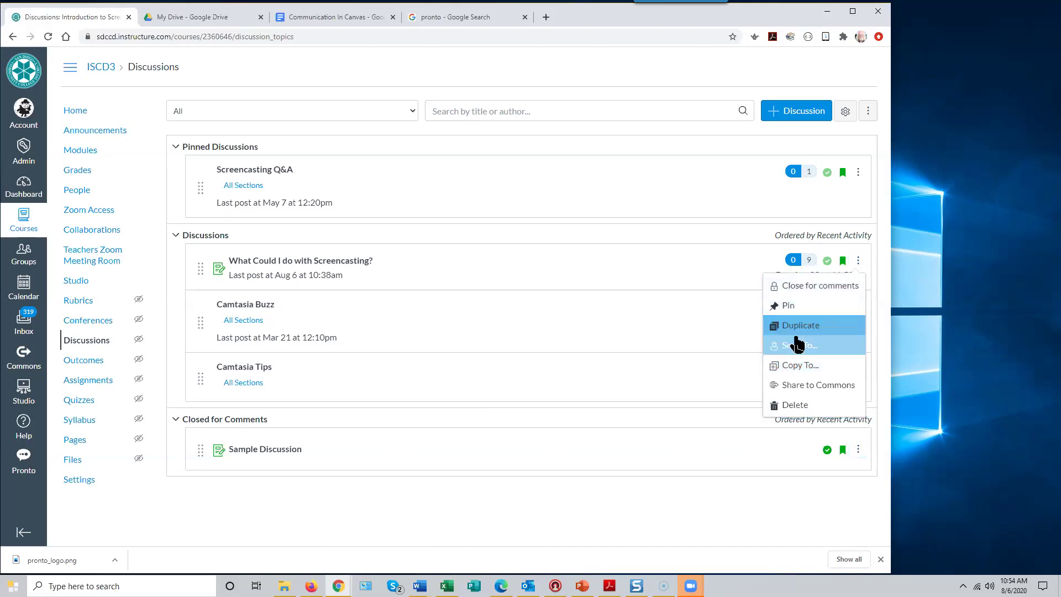
pyautogui.click(306, 266)
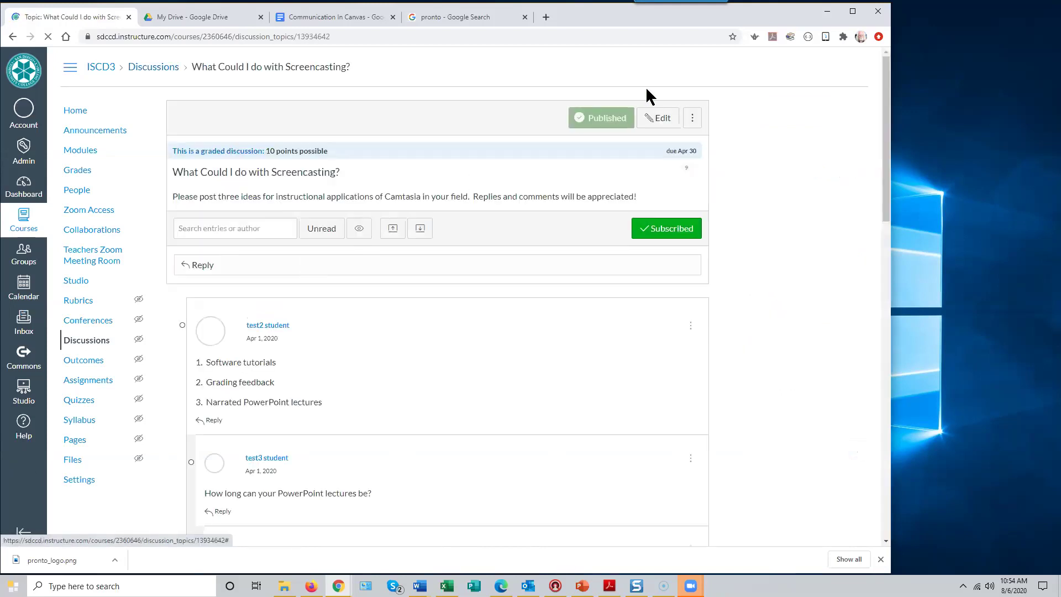
# - Open the edit form for What Could I do with Screencasting? and scroll its settings
pyautogui.click(659, 120)
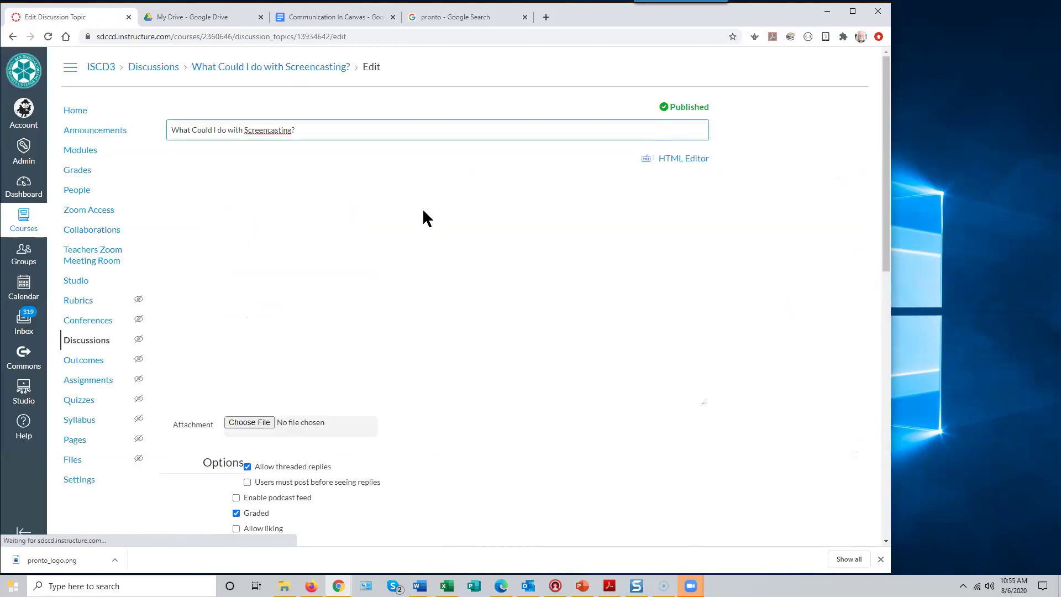
pyautogui.scroll(-10, 409, 299)
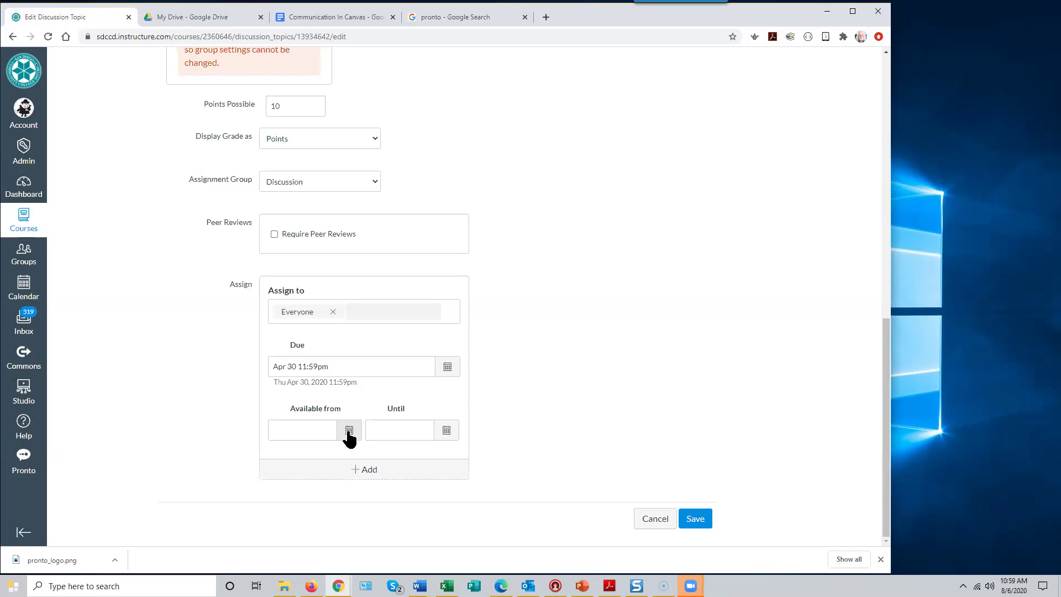
# - Open the date picker for the Available from field in the discussion's Assign section
pyautogui.scroll(15, 514, 329)
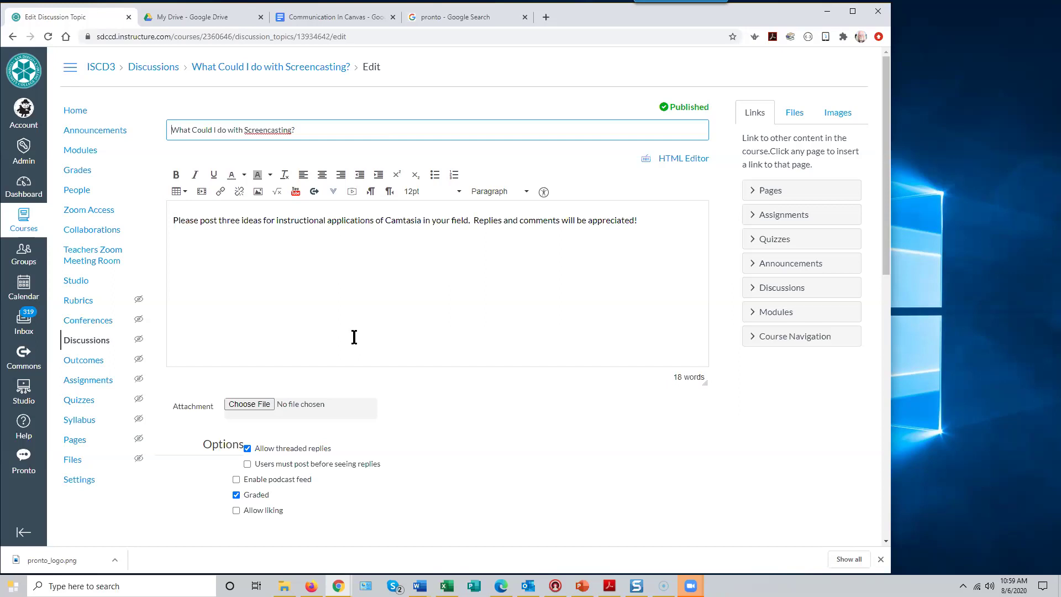
pyautogui.scroll(-7, 352, 332)
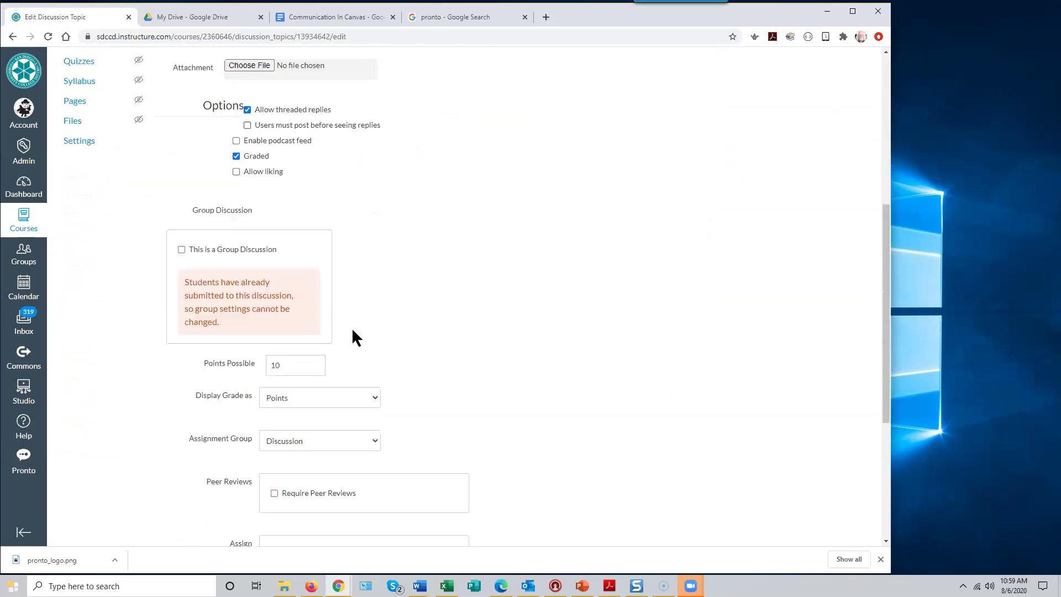
pyautogui.scroll(-4, 351, 327)
pyautogui.scroll(11, 354, 332)
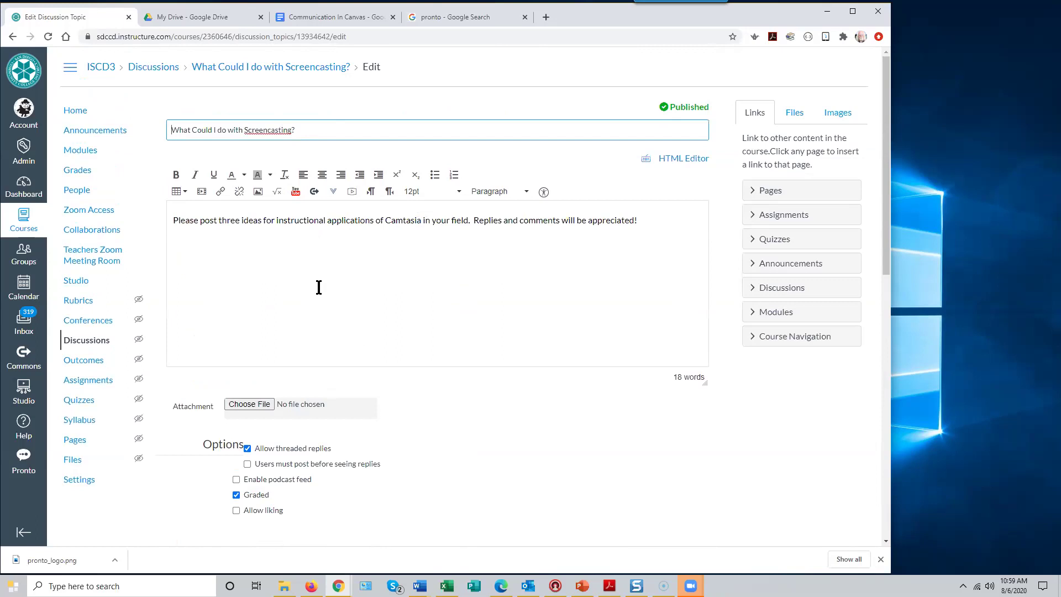
pyautogui.scroll(-7, 316, 310)
pyautogui.scroll(-4, 317, 313)
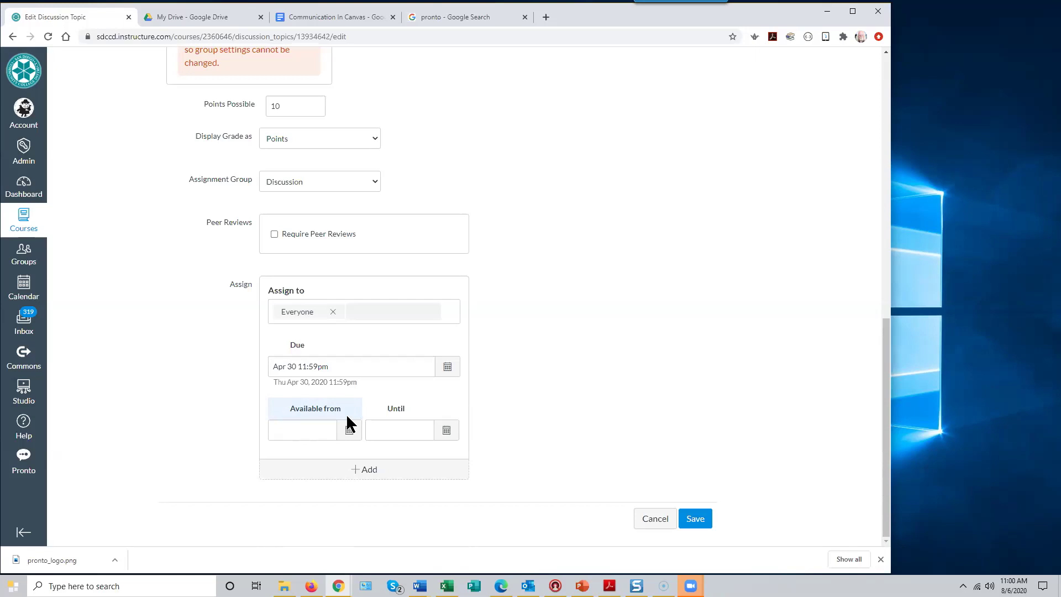
pyautogui.click(347, 431)
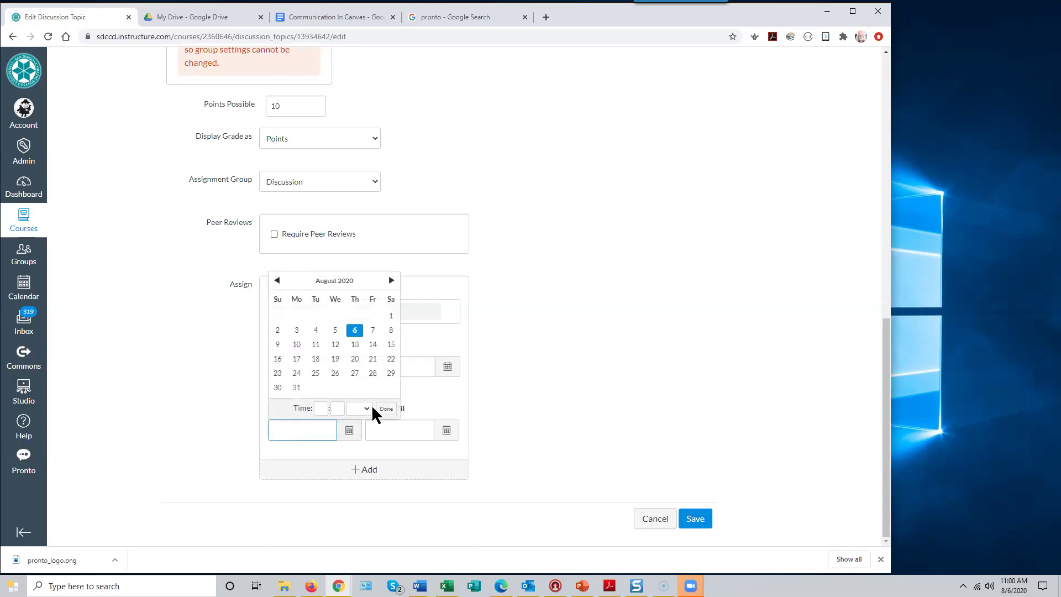
pyautogui.click(354, 359)
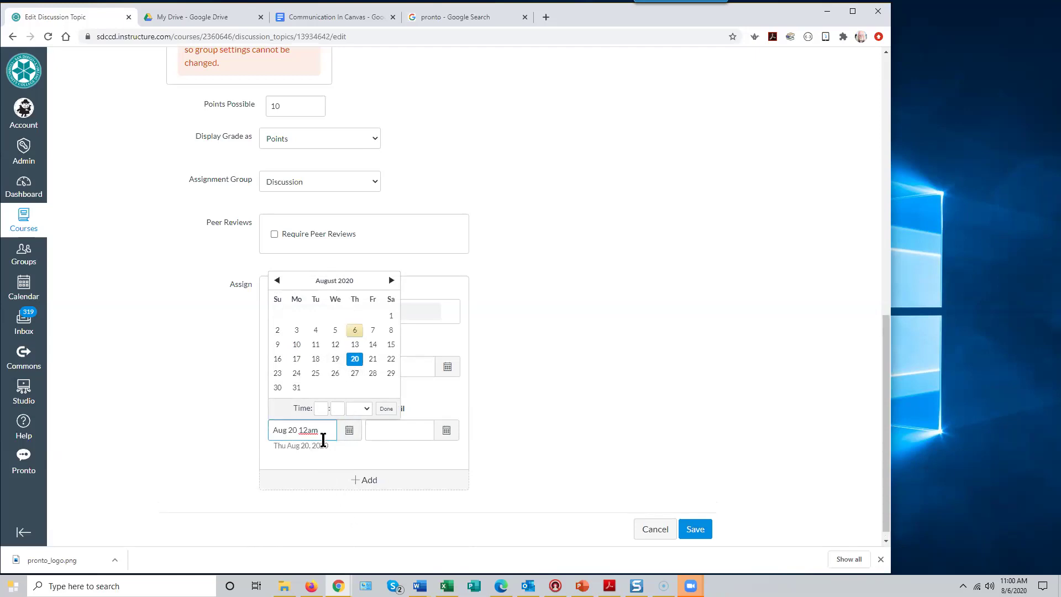
pyautogui.moveTo(323, 431); pyautogui.dragTo(240, 418)
pyautogui.press('BackSpace')
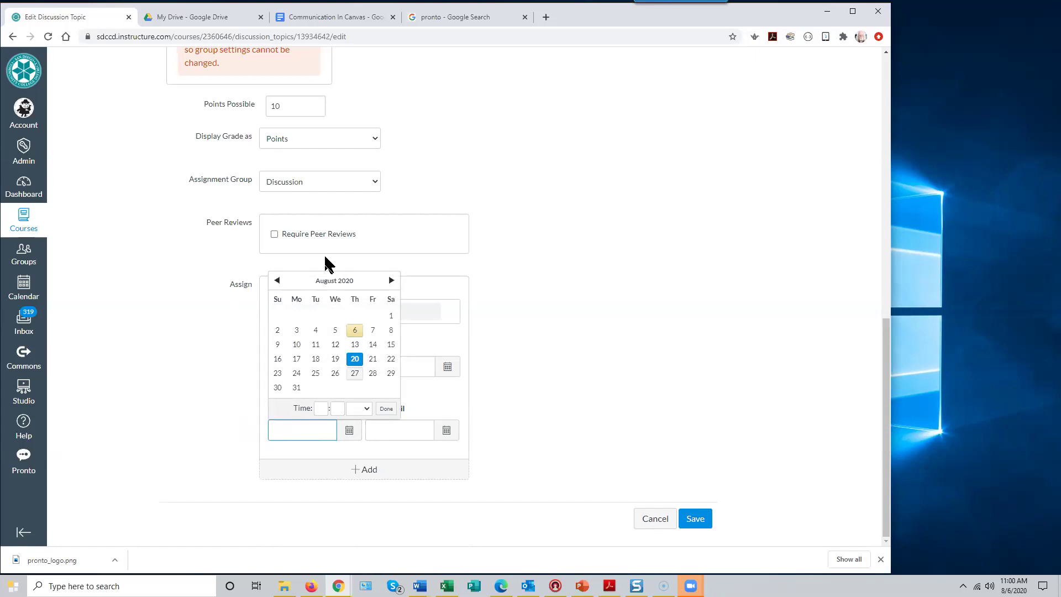
pyautogui.scroll(15, 622, 288)
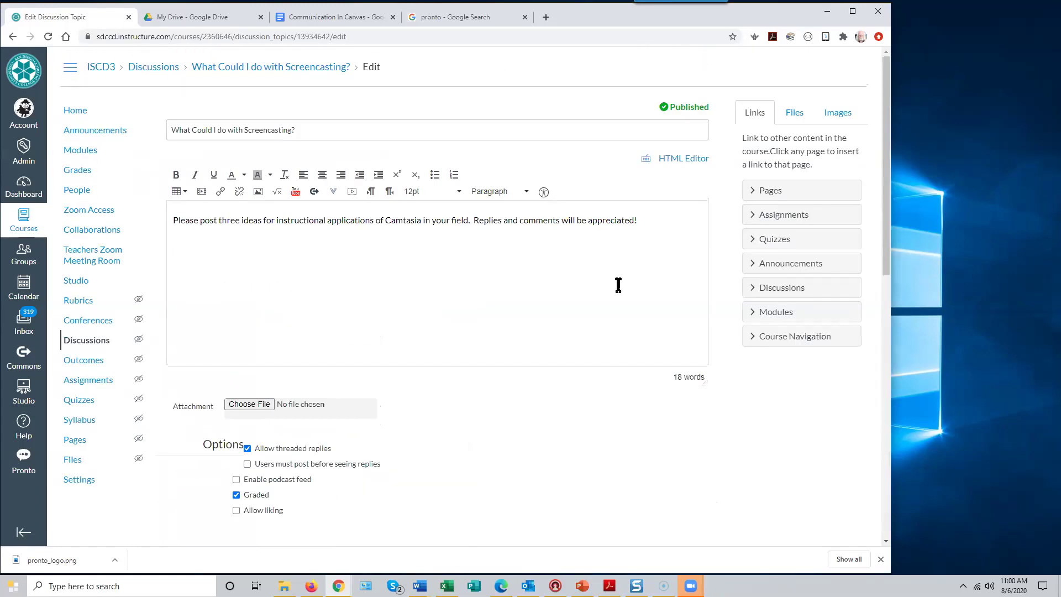
# - Review the screencasting discussion's edit form down to the availability dates, then return to the description
pyautogui.click(384, 220)
pyautogui.moveTo(886, 263); pyautogui.dragTo(891, 553)
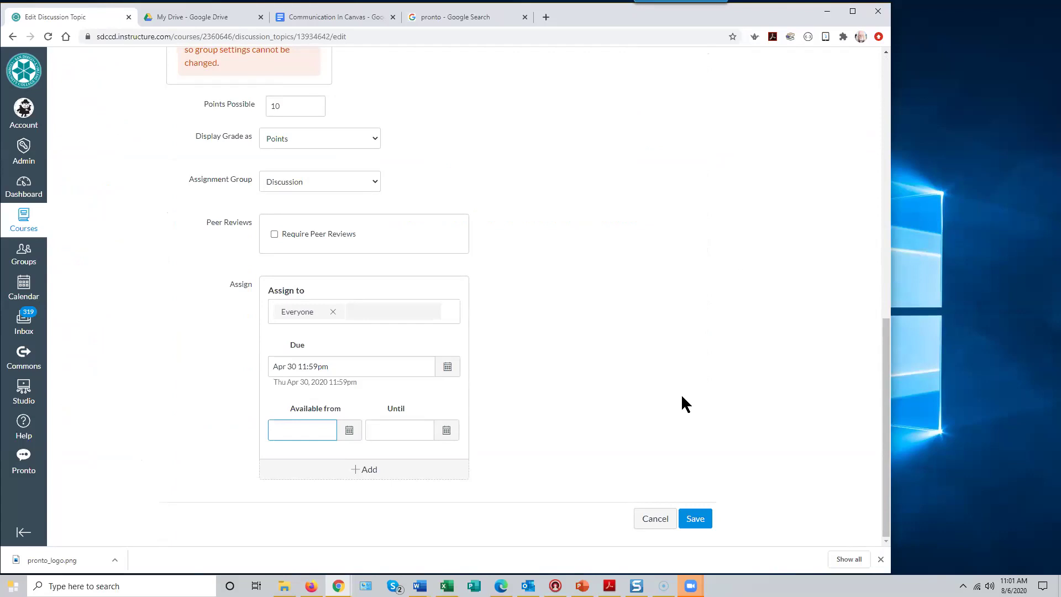
pyautogui.moveTo(885, 361); pyautogui.dragTo(879, 90)
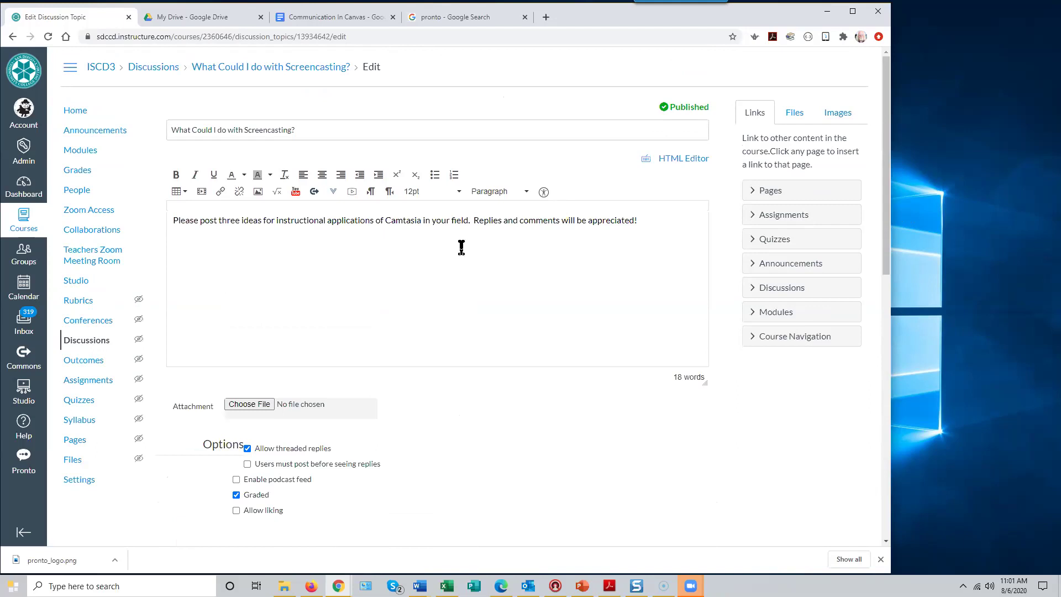
pyautogui.click(180, 243)
pyautogui.click(643, 221)
pyautogui.click(170, 246)
pyautogui.scroll(-2, 410, 369)
pyautogui.scroll(-3, 409, 367)
pyautogui.scroll(5, 409, 367)
pyautogui.click(644, 218)
pyautogui.click(392, 315)
pyautogui.click(389, 311)
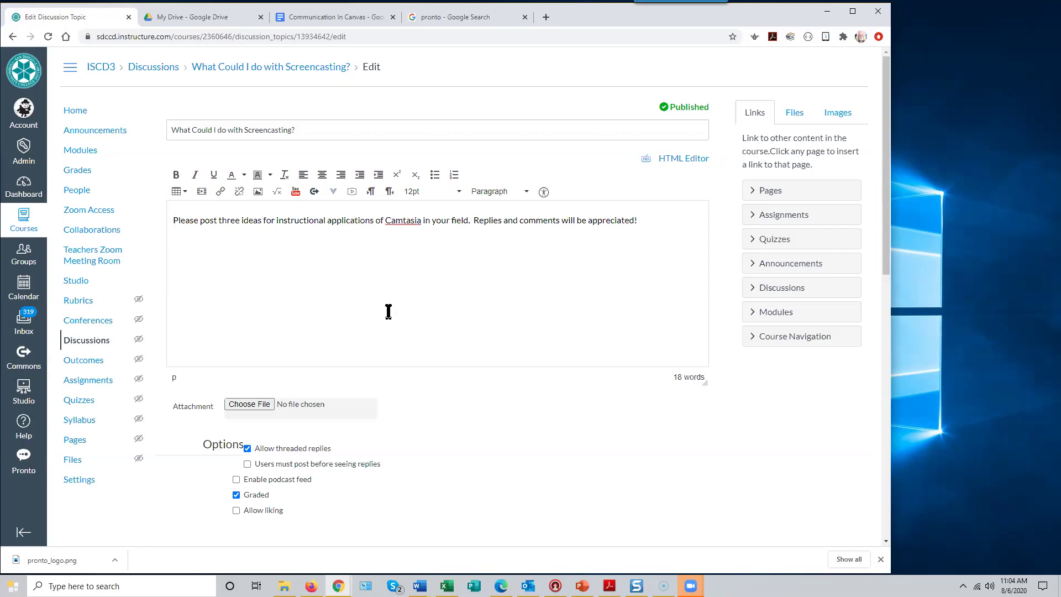
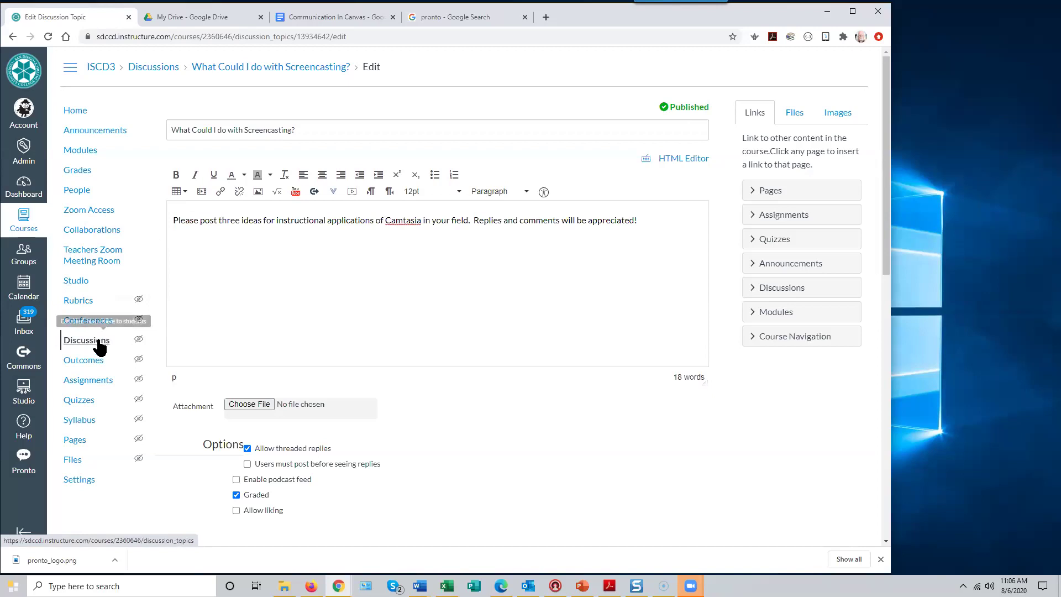
# - Leave the screencasting discussion editor and bring up the Communication In Canvas outline document
pyautogui.click(298, 309)
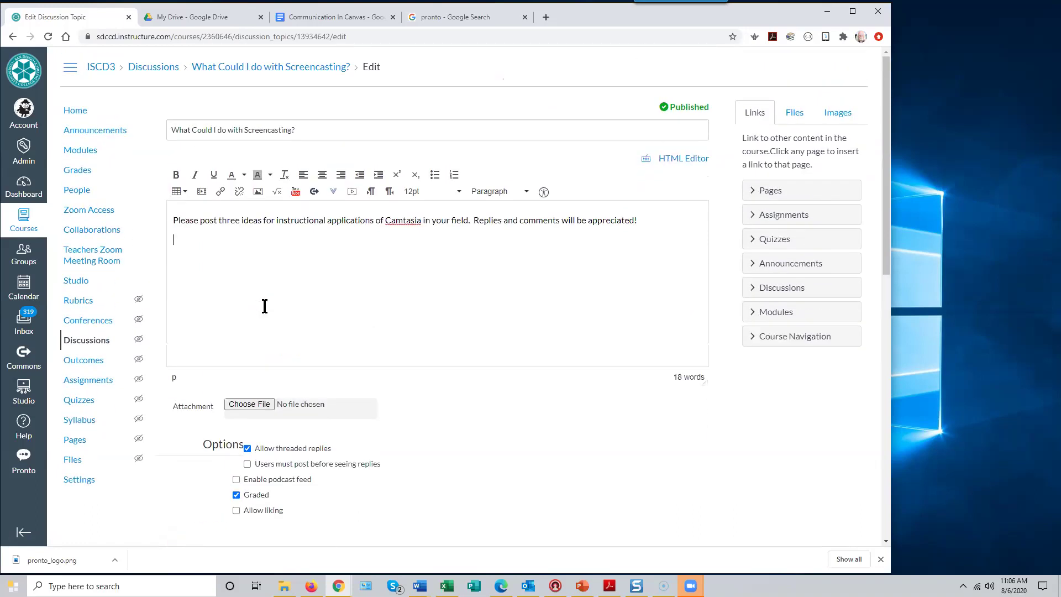
pyautogui.click(344, 16)
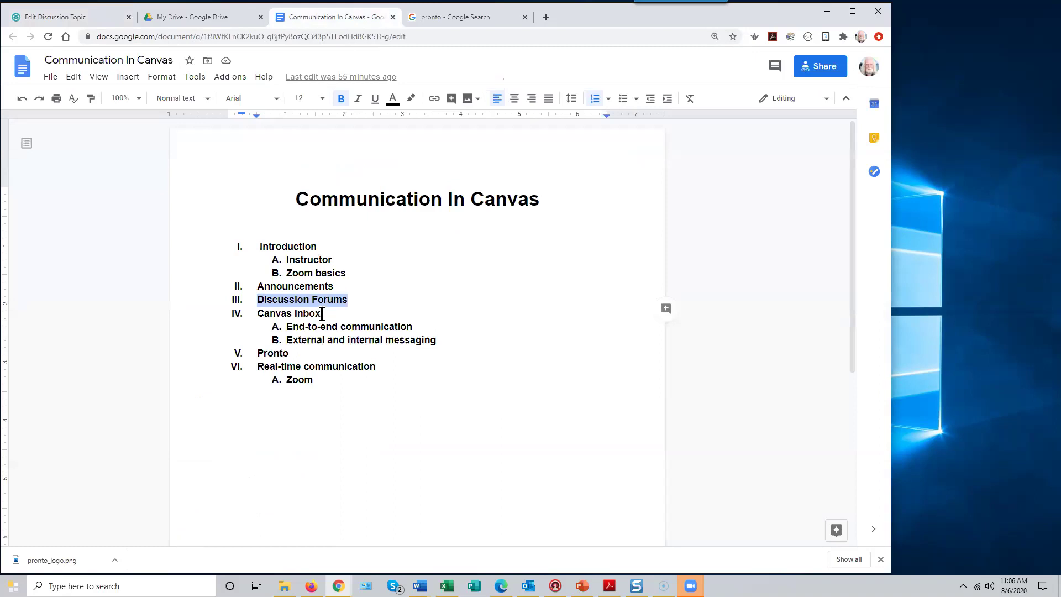
# - Highlight 'Canvas Inbox' as the next outline topic and return to the Canvas discussion editor
pyautogui.moveTo(322, 314); pyautogui.dragTo(293, 315)
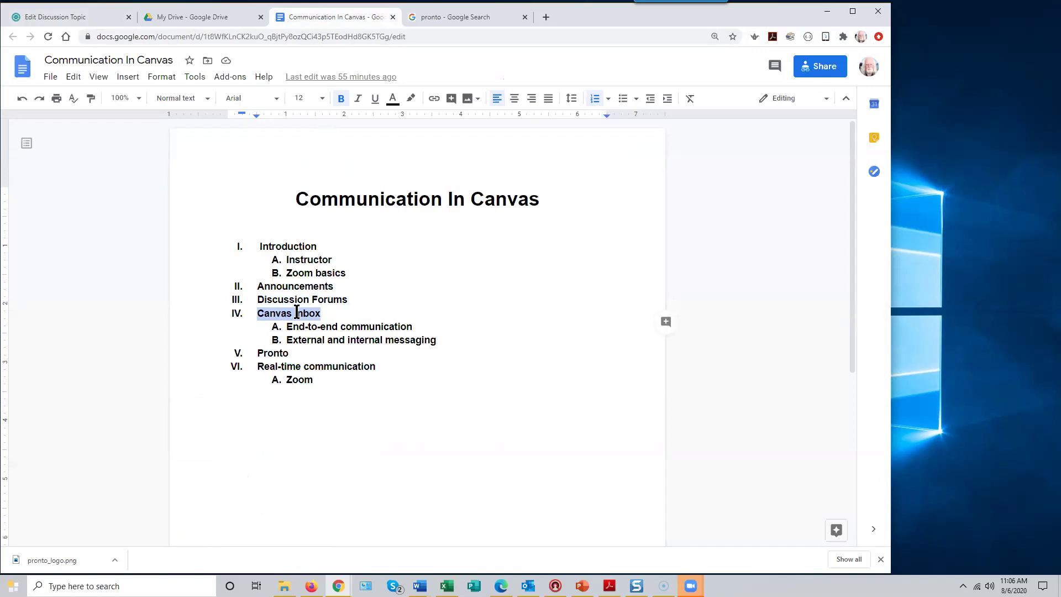
pyautogui.click(81, 20)
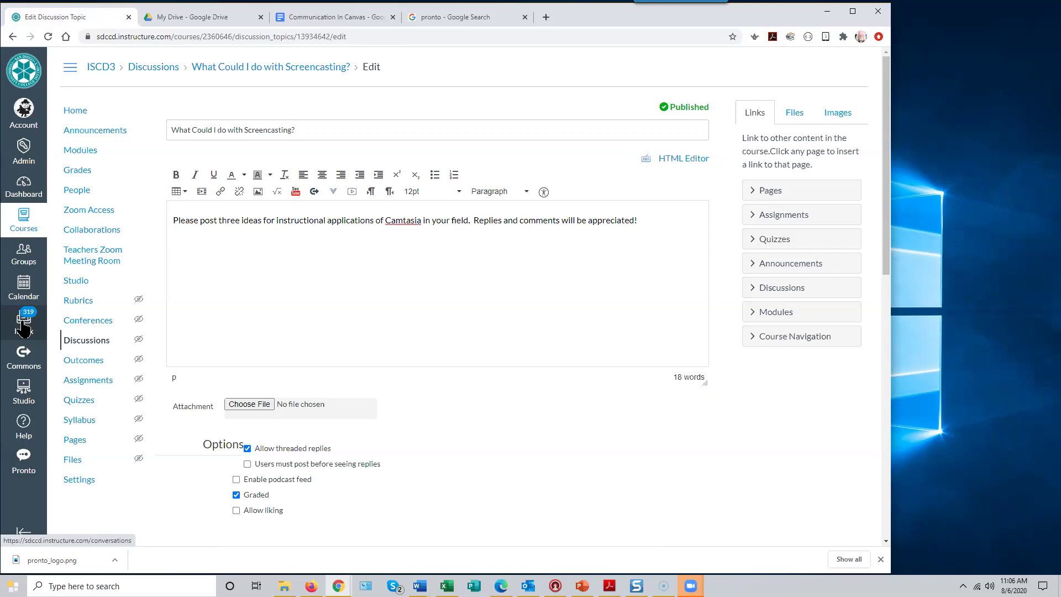
# - Go to the Canvas Inbox, leaving the discussion editor without saving changes
pyautogui.click(24, 328)
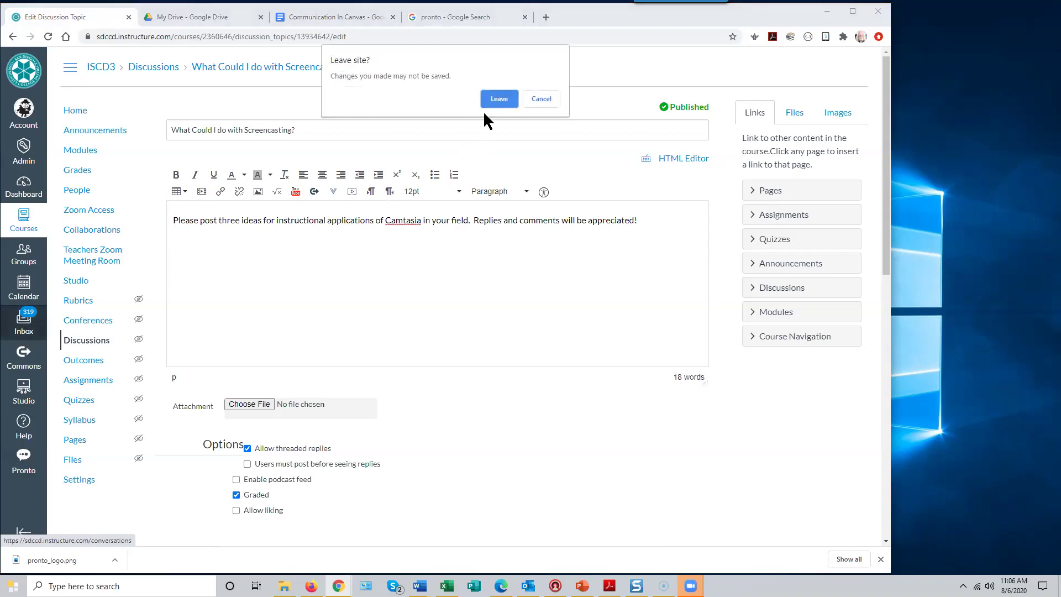
pyautogui.click(500, 98)
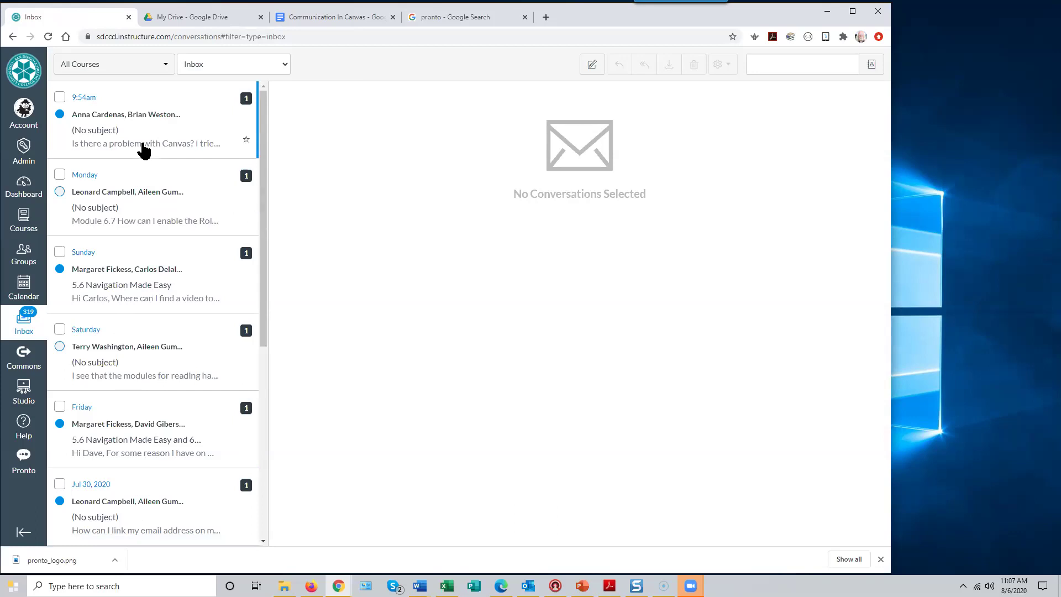
# - Scroll through the Inbox conversations and open the newest '(No subject)' one
pyautogui.moveTo(265, 213); pyautogui.dragTo(259, 553)
pyautogui.moveTo(265, 306); pyautogui.dragTo(257, 551)
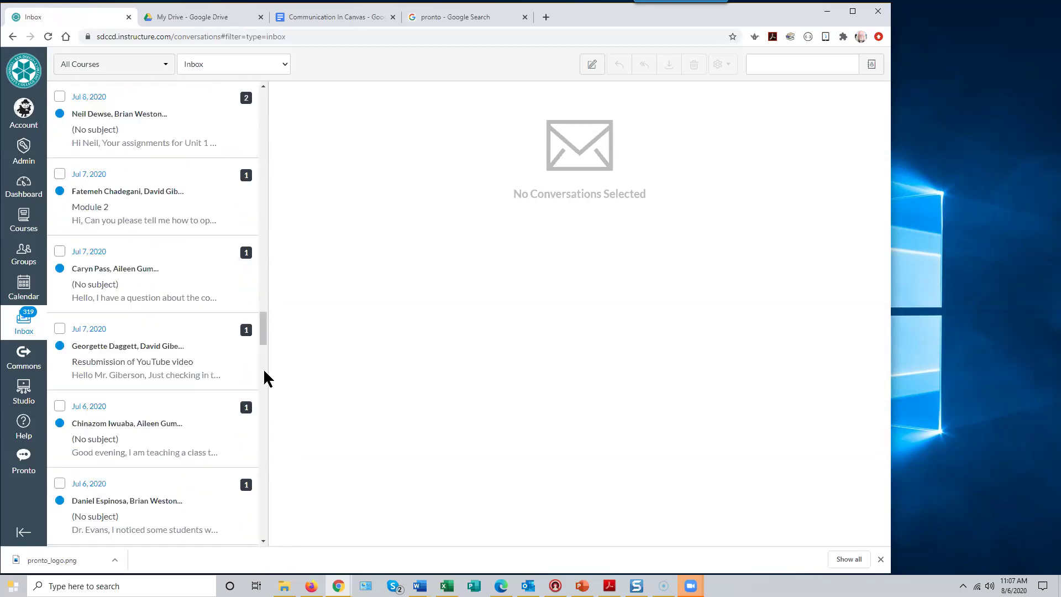
pyautogui.moveTo(260, 295); pyautogui.dragTo(258, 564)
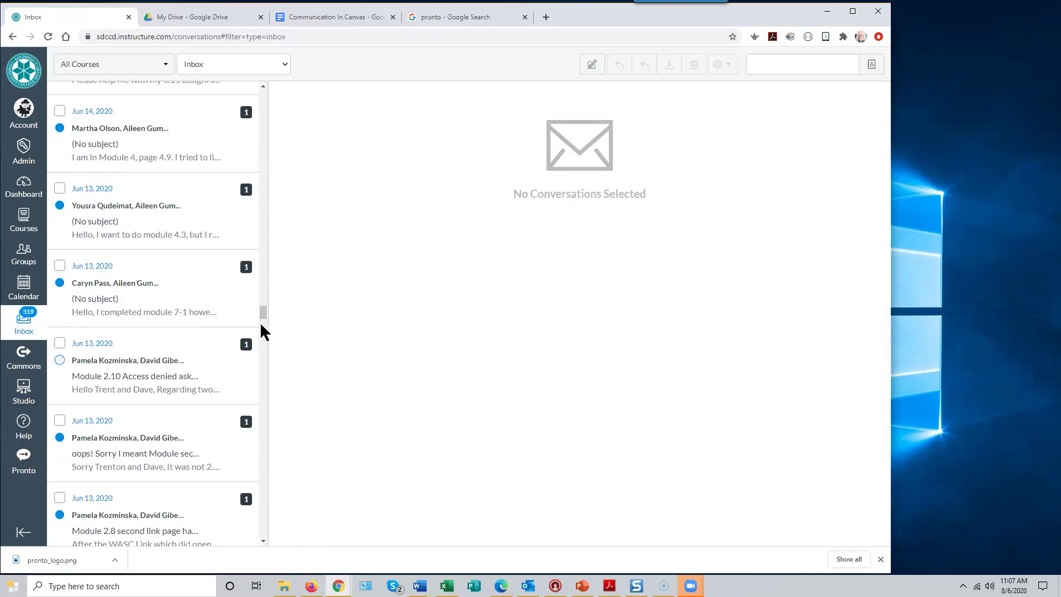
pyautogui.moveTo(262, 313); pyautogui.dragTo(260, 84)
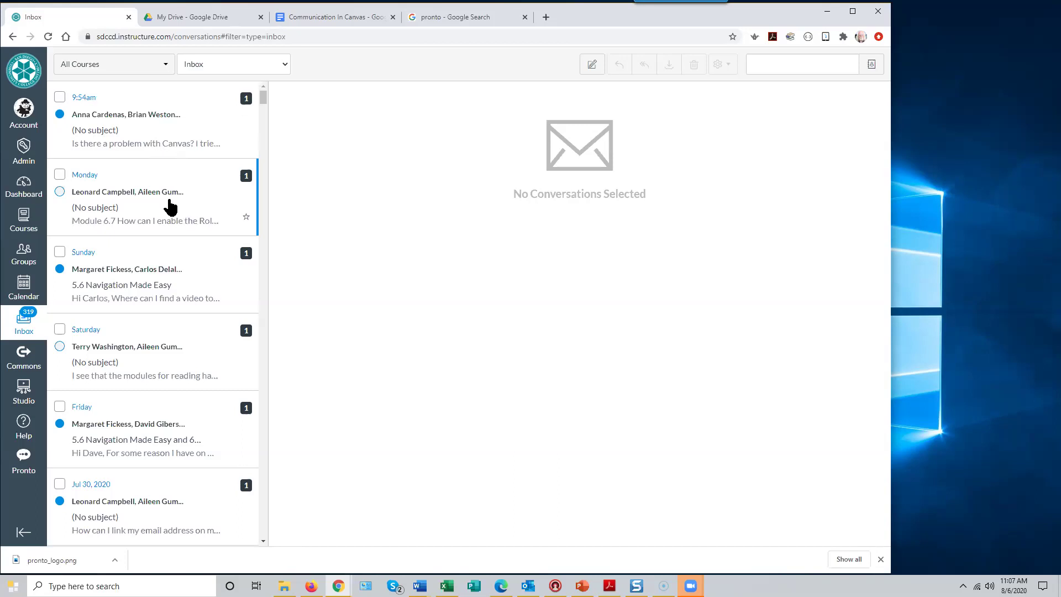
pyautogui.click(124, 131)
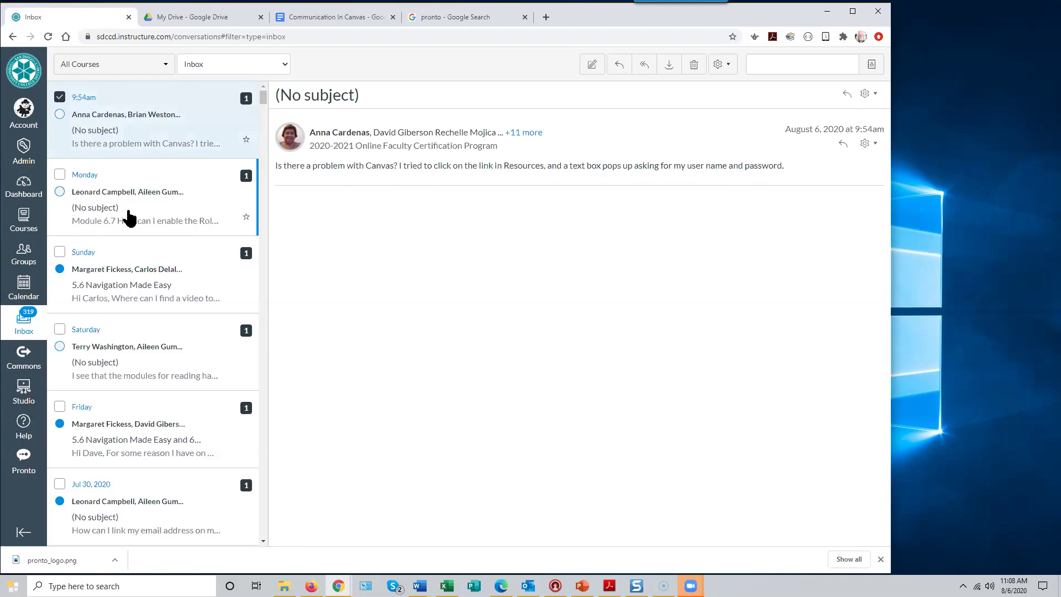
# - Glance at the Monday Module 6.7 message, reopen the newest conversation and show its gear actions
pyautogui.click(159, 200)
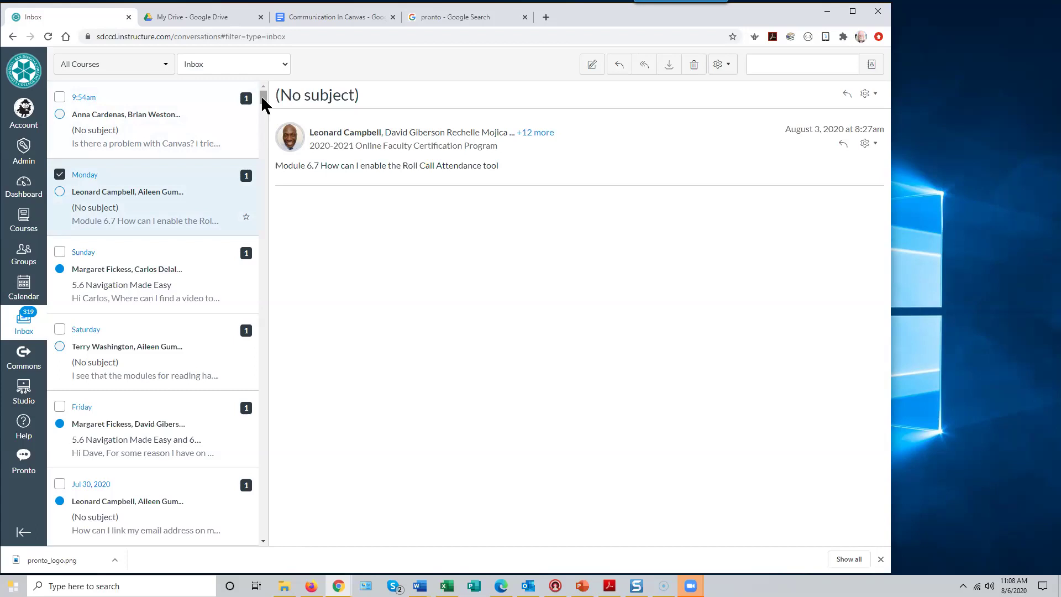
pyautogui.click(145, 126)
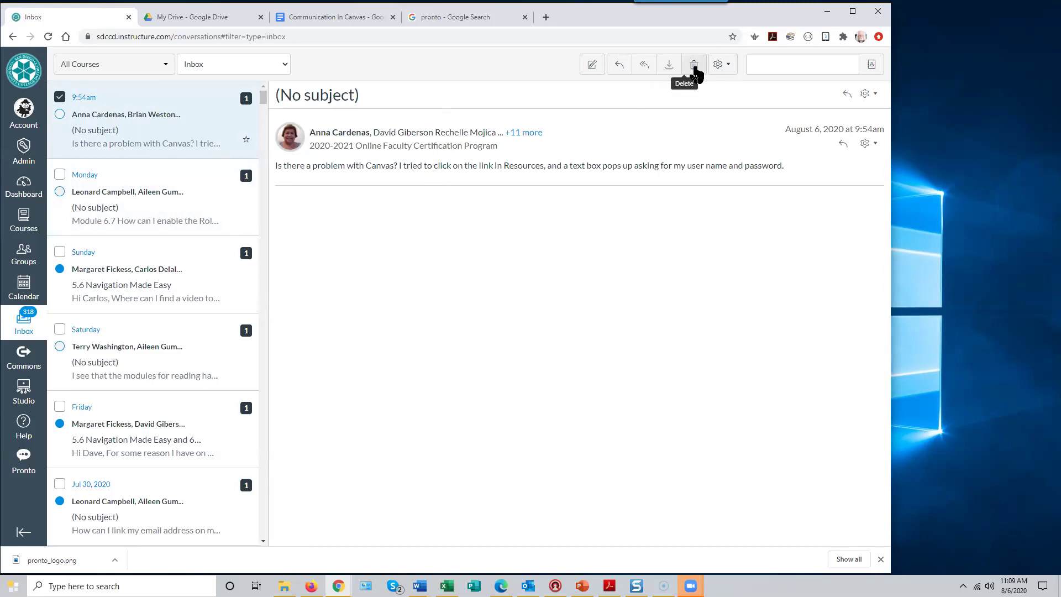
pyautogui.click(728, 70)
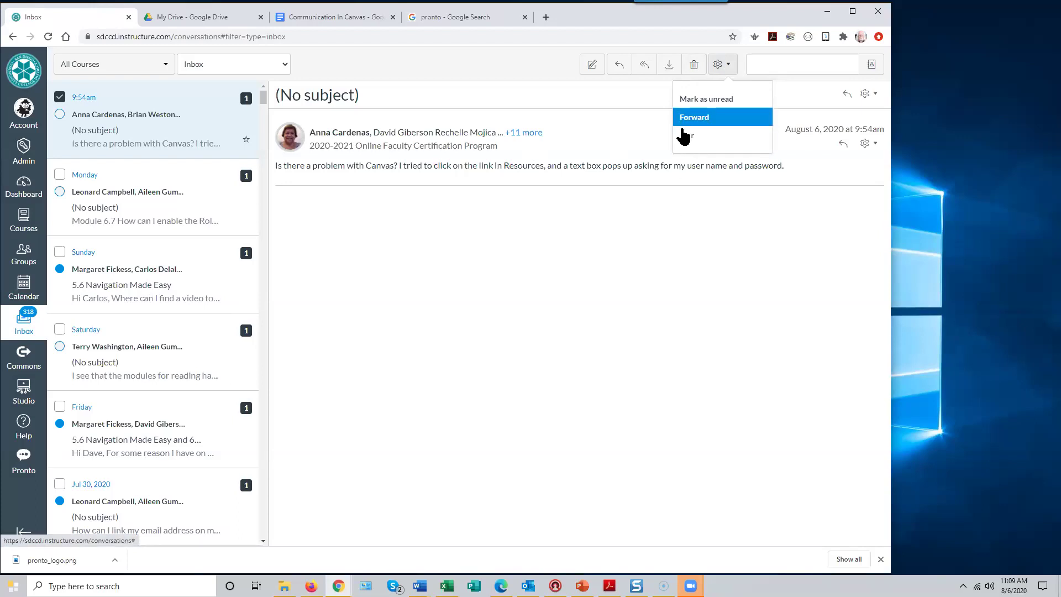
# - Star the newest conversation, click into the search box and zoom the browser to 110%
pyautogui.click(690, 140)
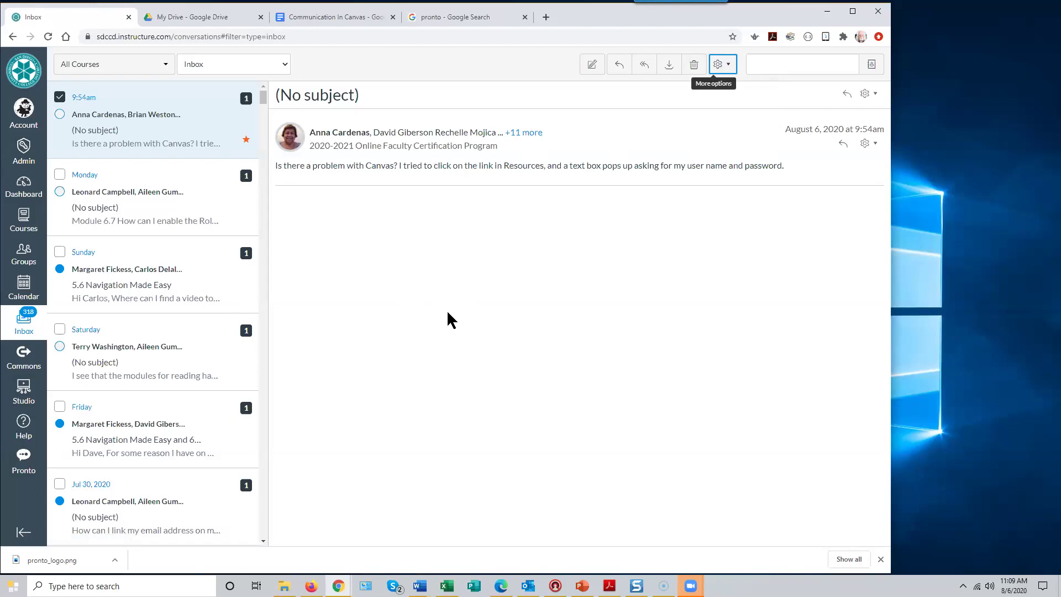
pyautogui.click(780, 71)
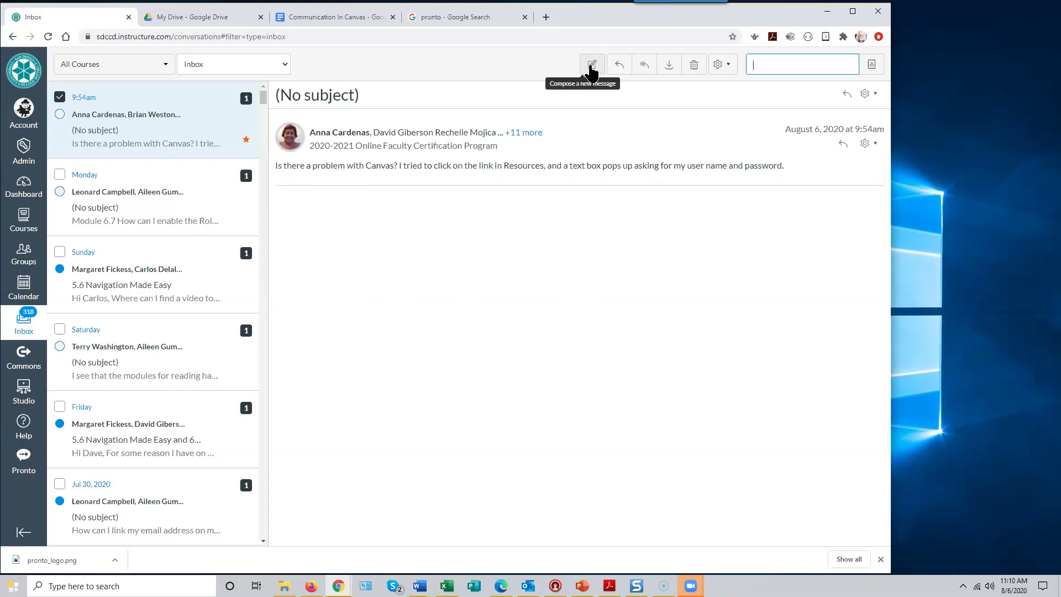
pyautogui.hotkey('ctrl', '+')
pyautogui.hotkey('ctrl', '+')
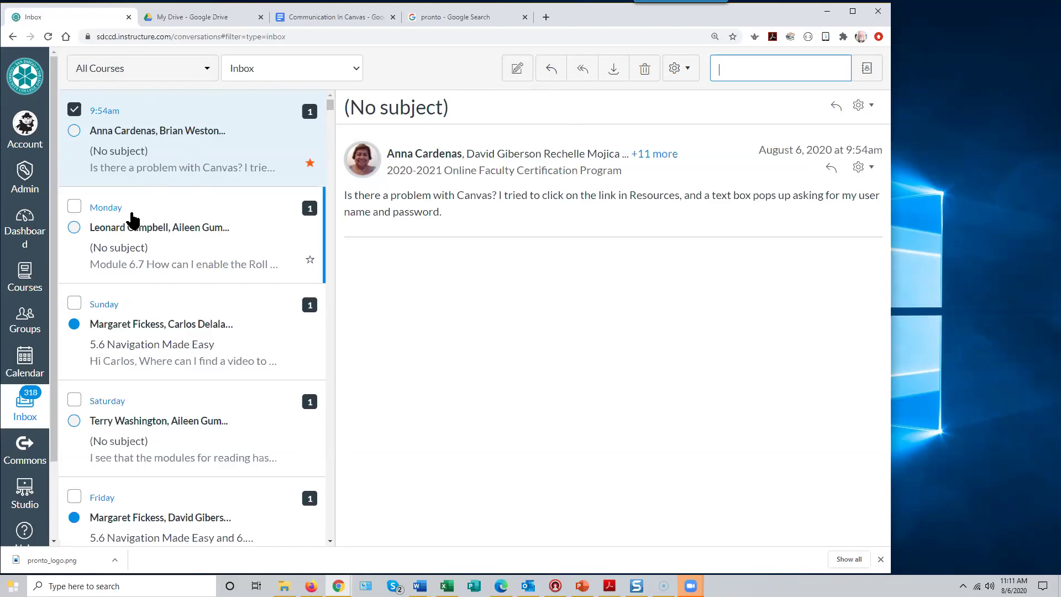
# - Filter the Inbox to the 2020-2021 Online Faculty Certification Program and scroll its messages
pyautogui.click(207, 71)
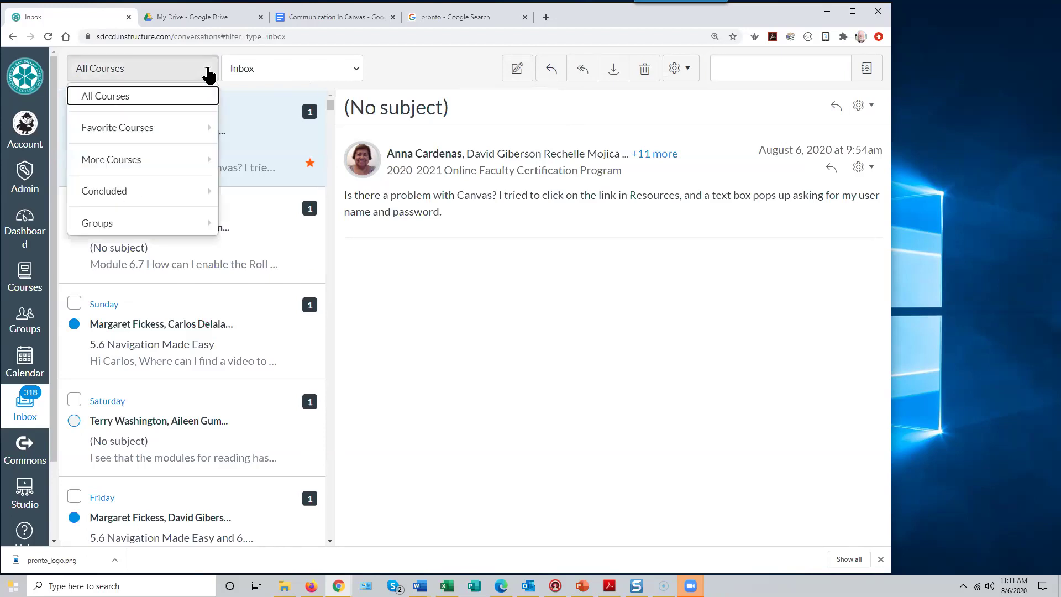
pyautogui.moveTo(166, 135)
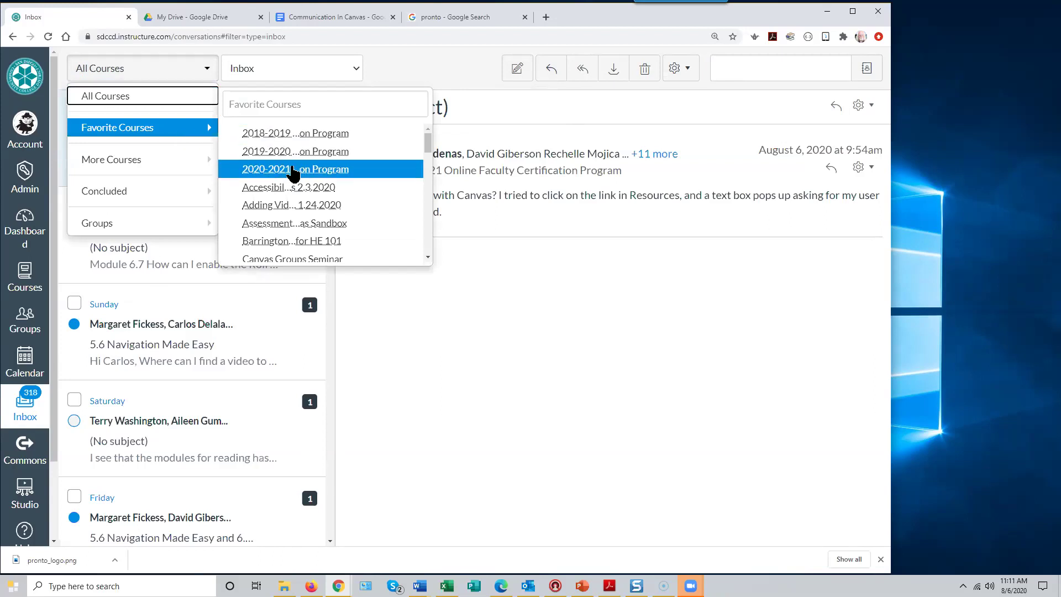
pyautogui.click(293, 175)
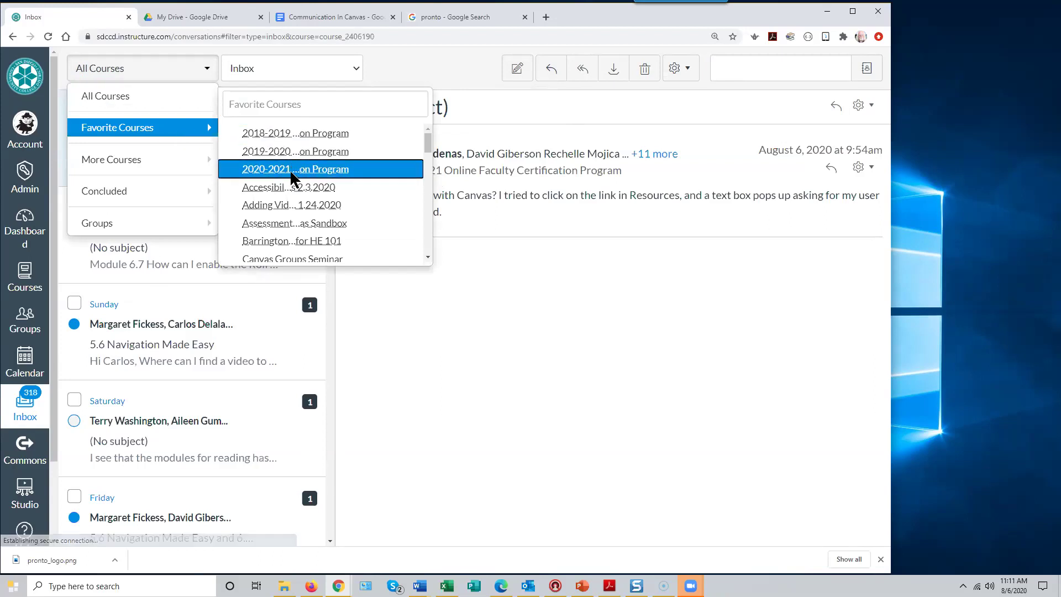
pyautogui.moveTo(331, 239); pyautogui.dragTo(327, 552)
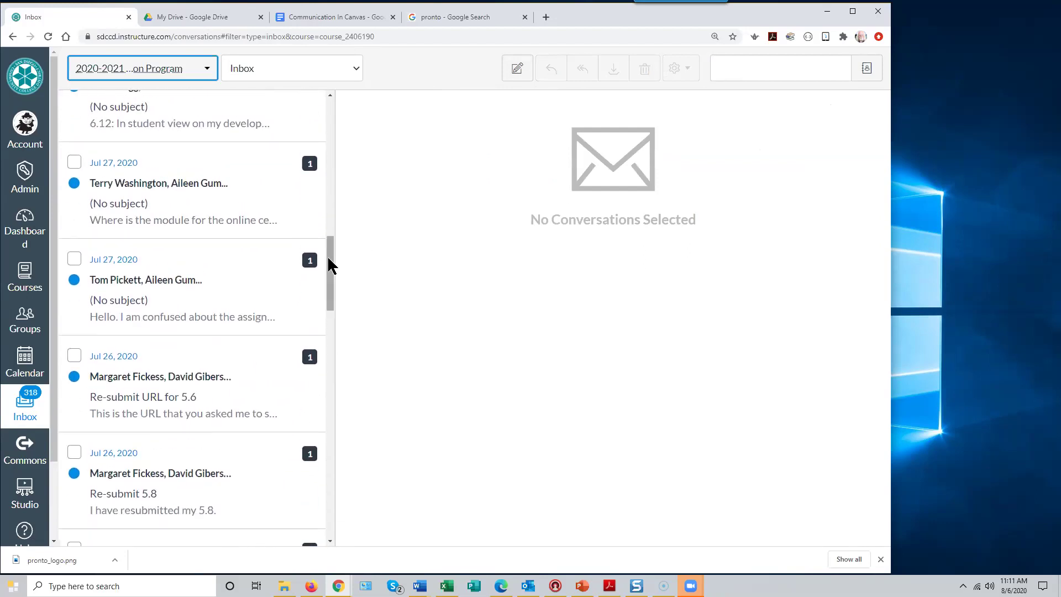
pyautogui.moveTo(327, 265); pyautogui.dragTo(242, 94)
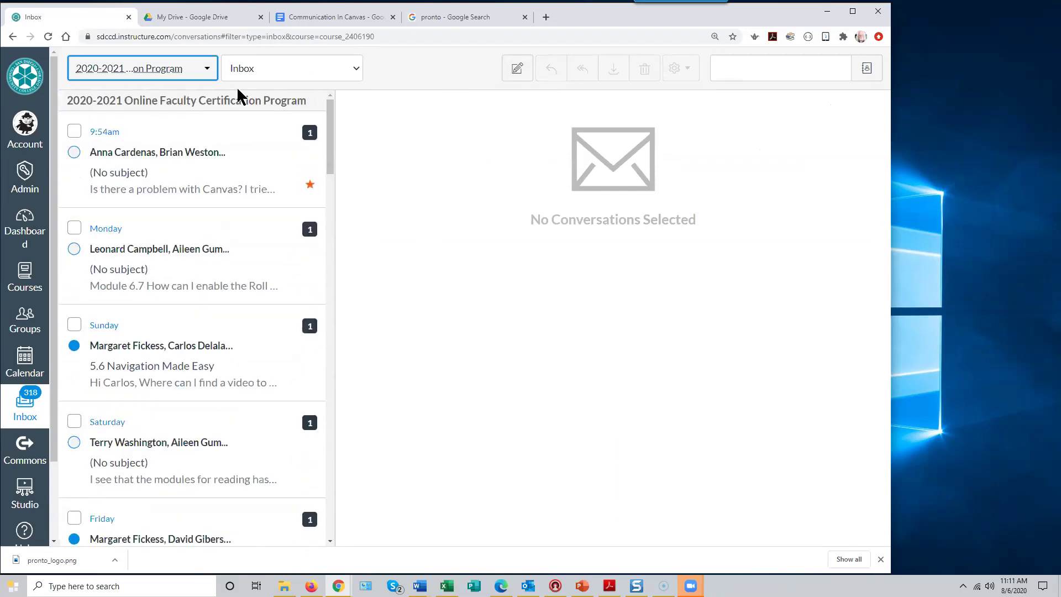
# - Reset the course filter to All Courses and bring up the message-type choices
pyautogui.click(208, 73)
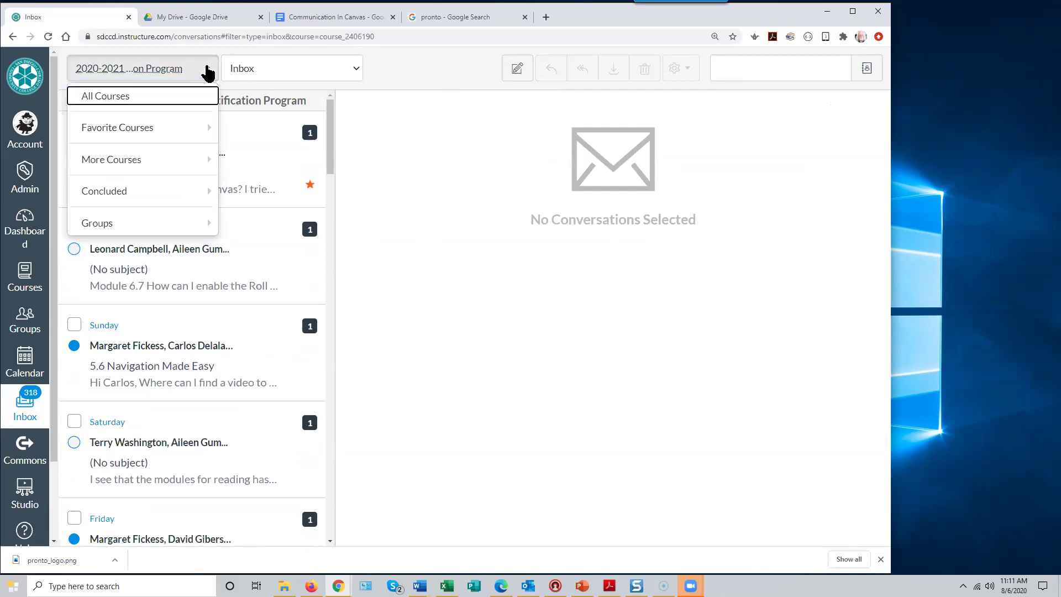
pyautogui.click(147, 99)
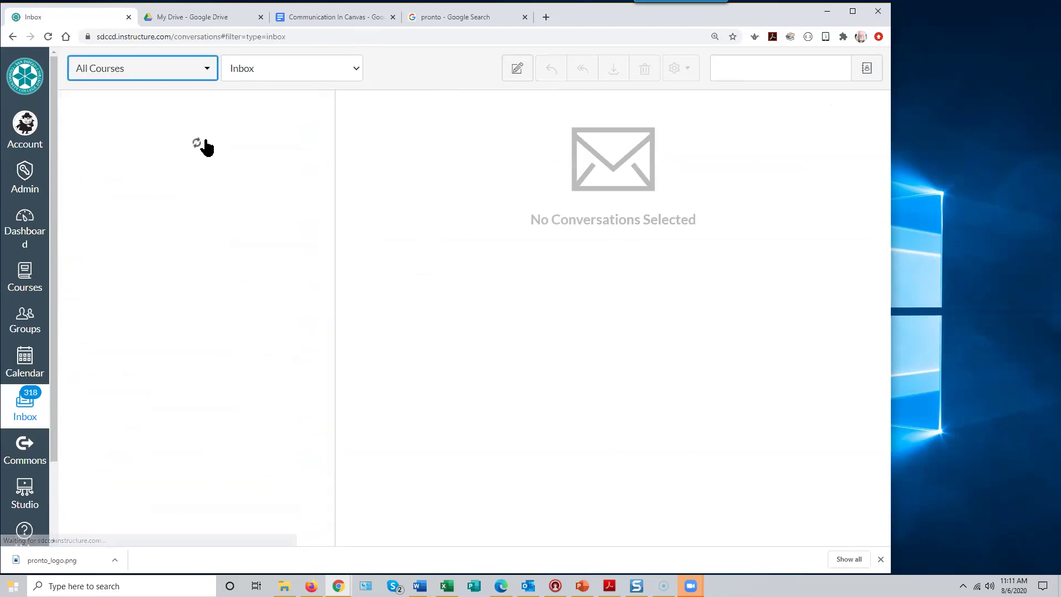
pyautogui.click(357, 68)
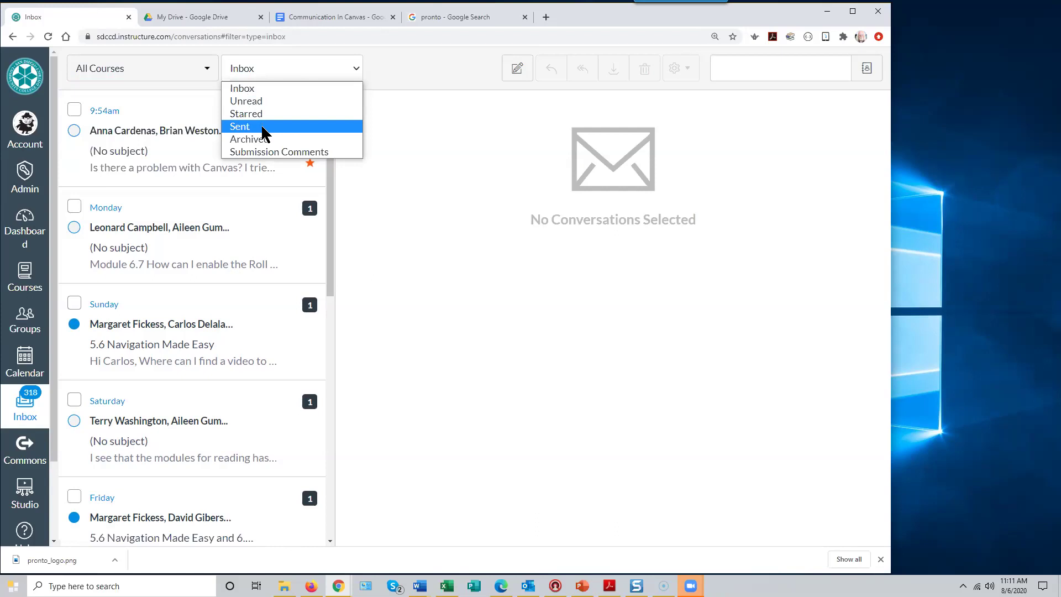
# - Show only Sent conversations in the Inbox and begin composing a new message
pyautogui.click(261, 126)
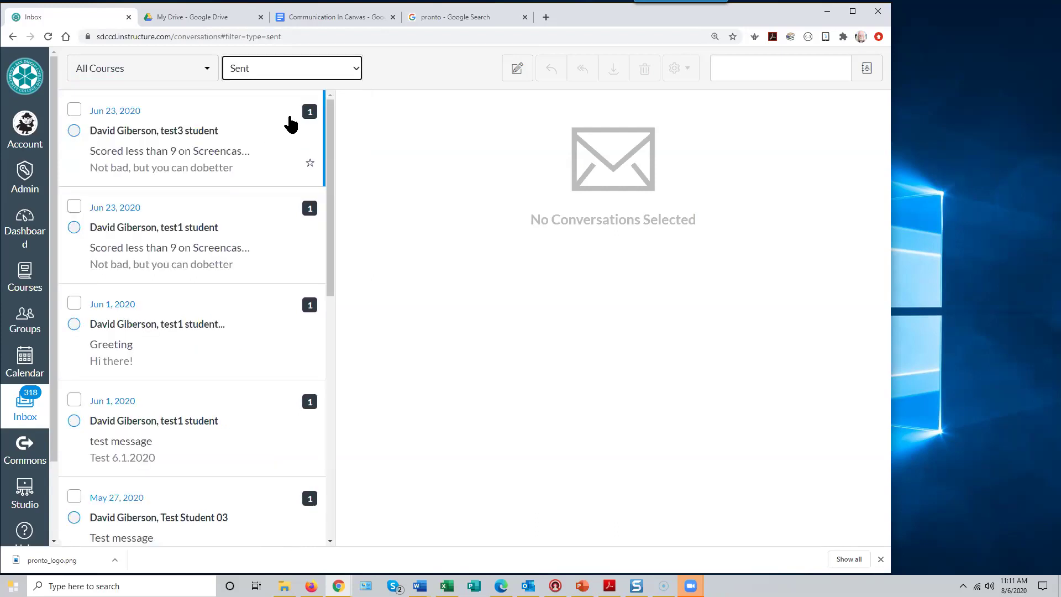
pyautogui.click(357, 70)
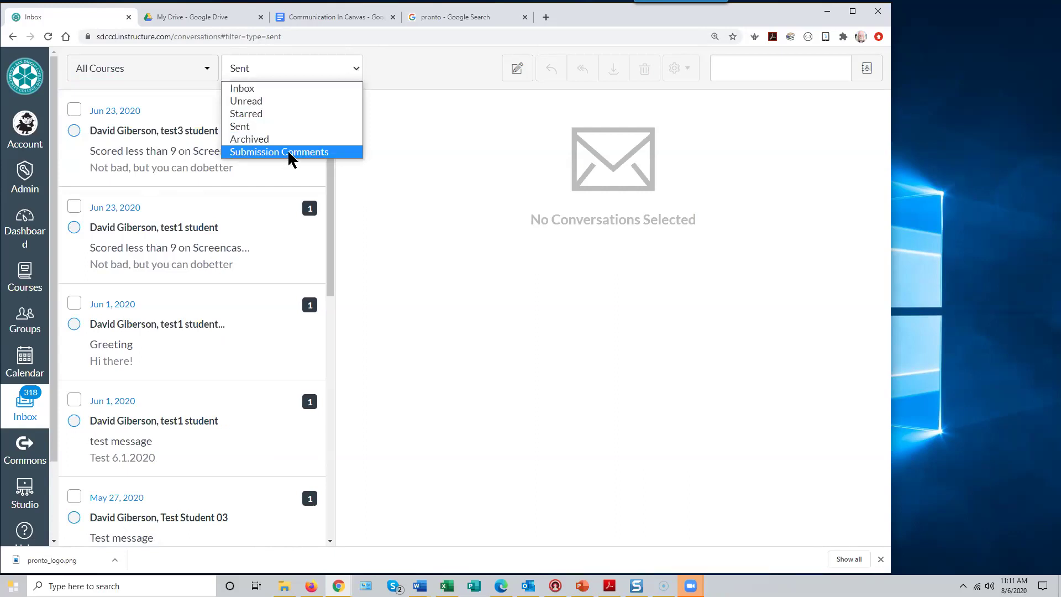
pyautogui.click(430, 149)
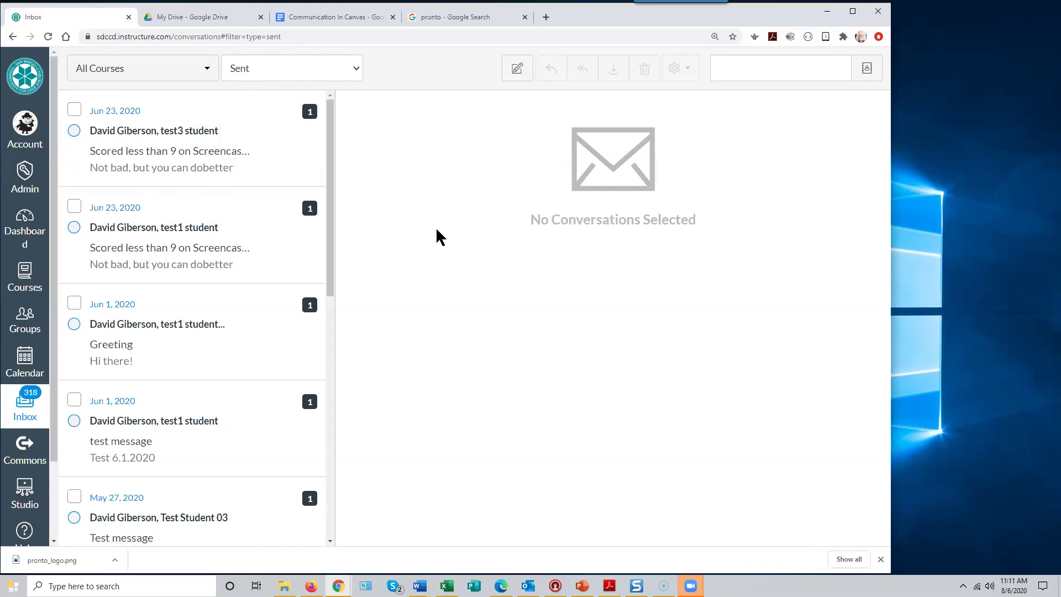
pyautogui.click(517, 74)
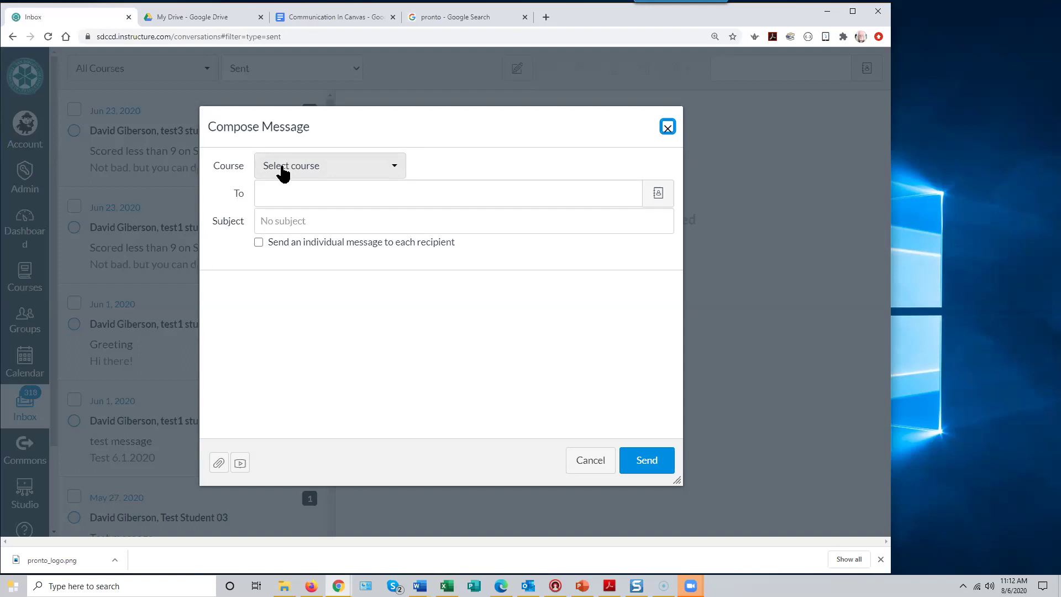
# - Pick Introduction to Screencasting (Demo3) from Favorite Courses as the message's course
pyautogui.click(395, 172)
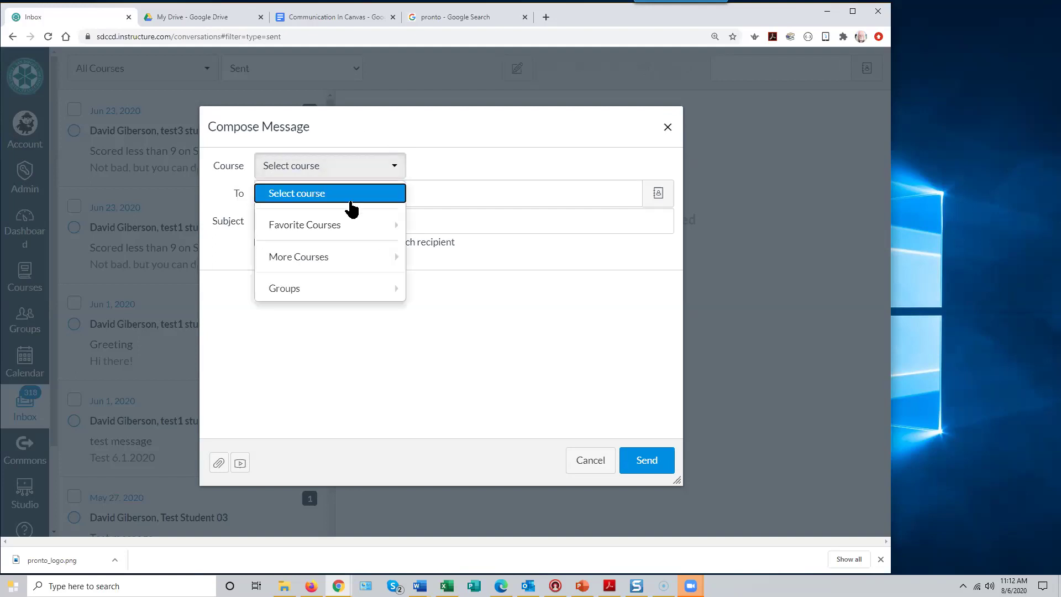
pyautogui.moveTo(338, 231)
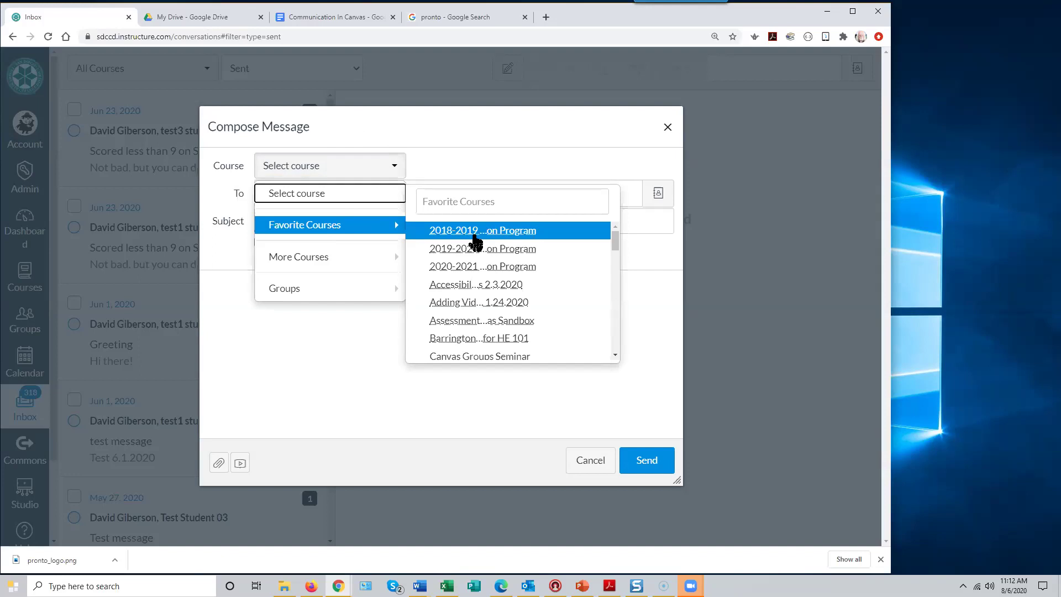
pyautogui.scroll(-5, 474, 244)
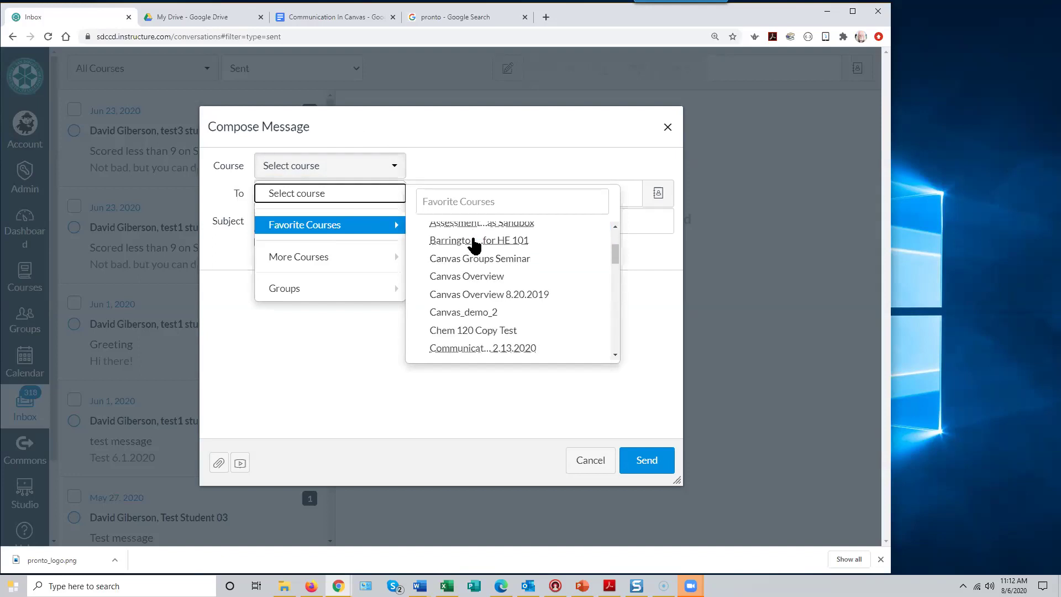
pyautogui.scroll(-3, 474, 245)
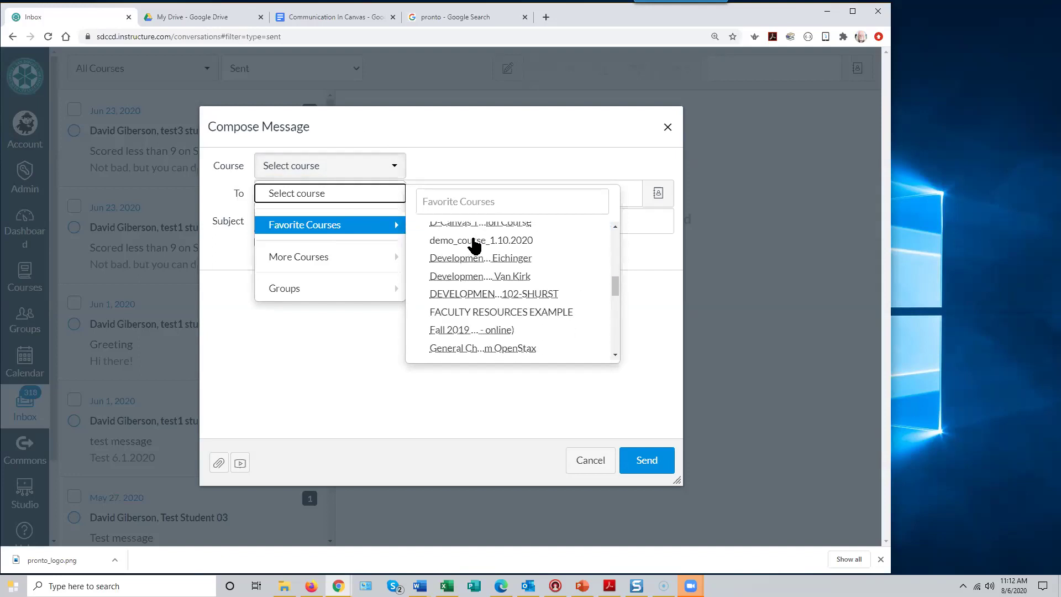
pyautogui.scroll(-5, 474, 244)
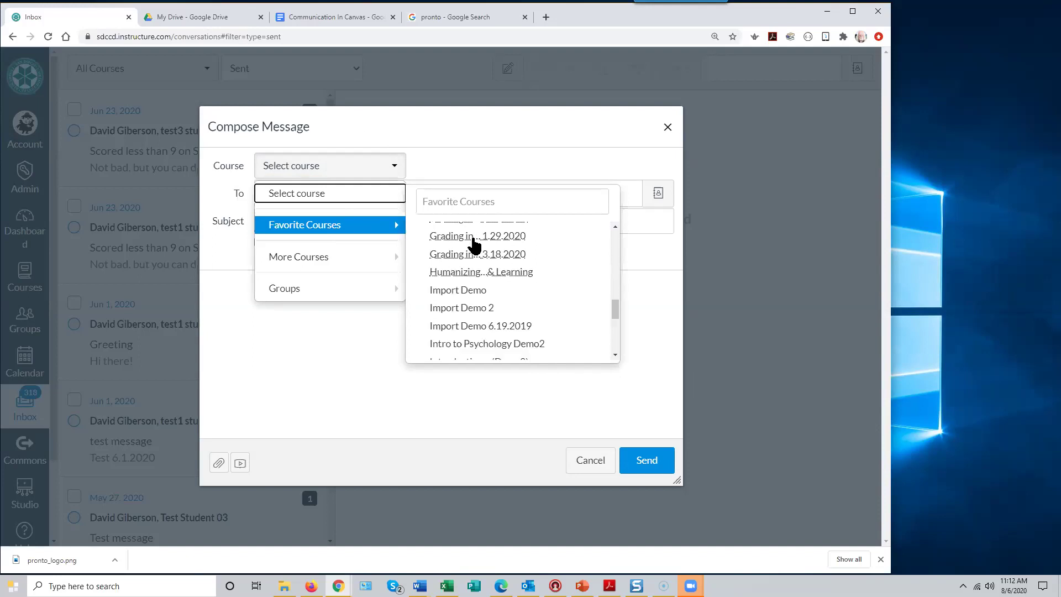
pyautogui.scroll(-3, 474, 244)
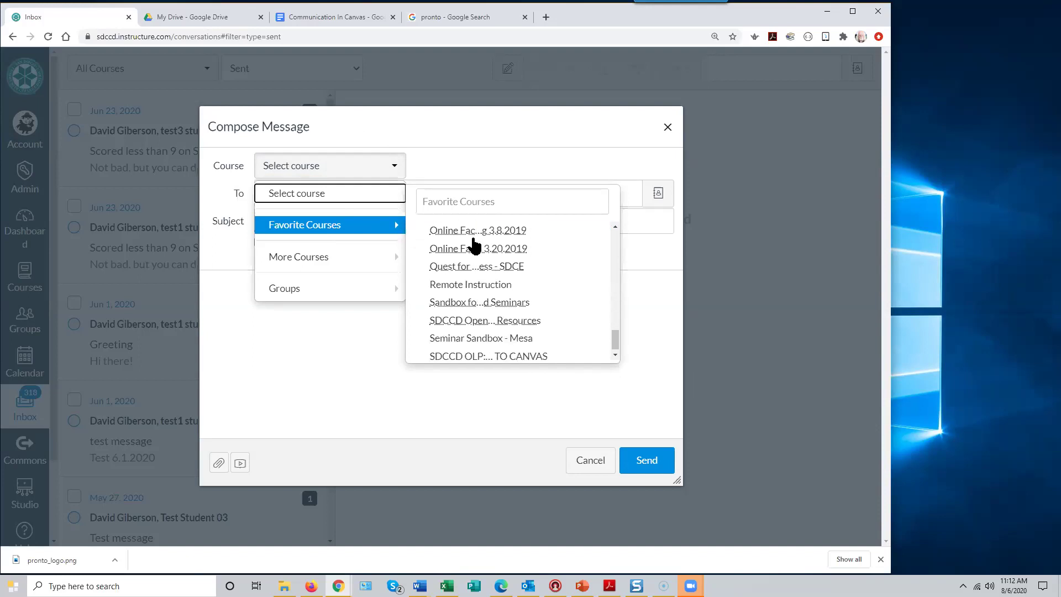
pyautogui.moveTo(616, 337); pyautogui.dragTo(617, 318)
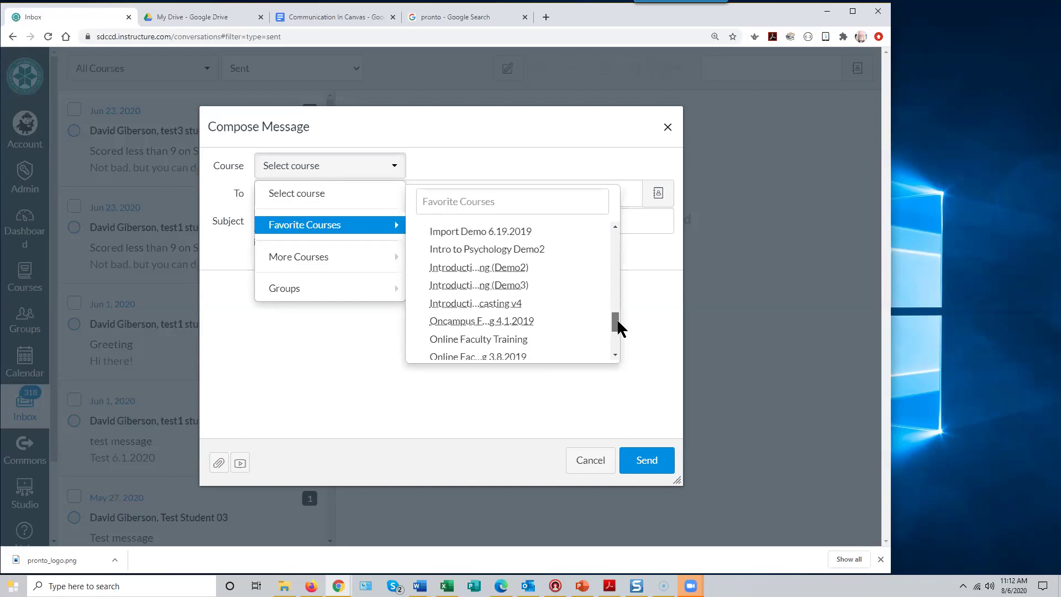
pyautogui.click(519, 289)
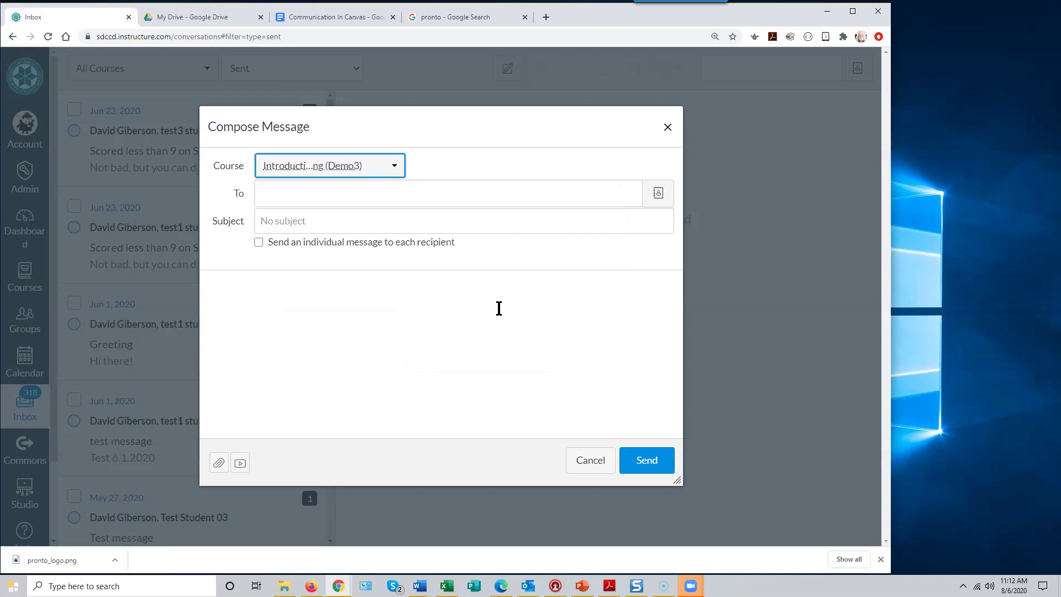
# - Add a student from the course's Students address book as the message recipient
pyautogui.click(268, 194)
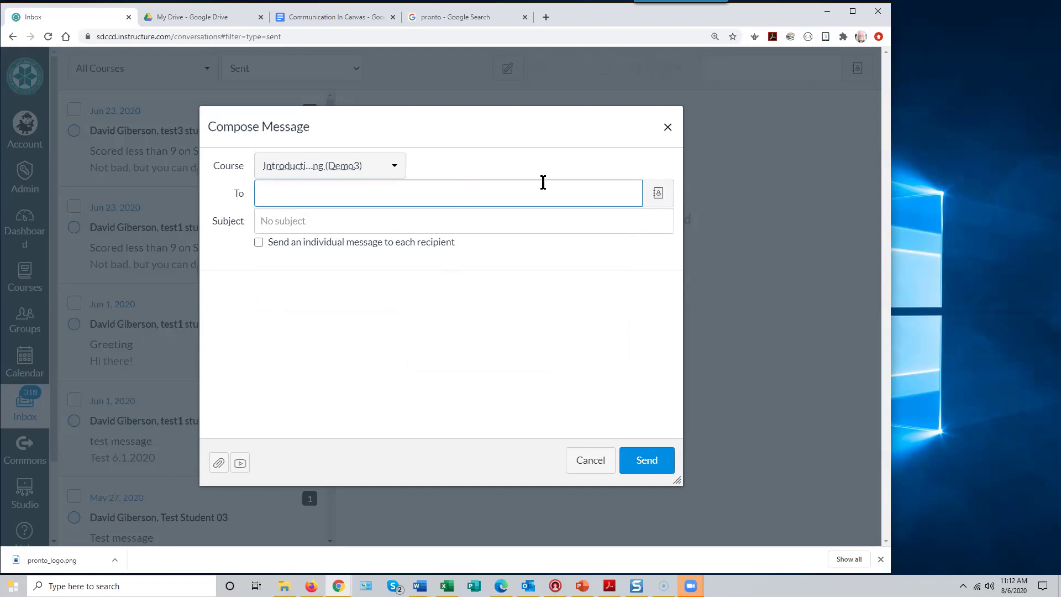
pyautogui.click(658, 196)
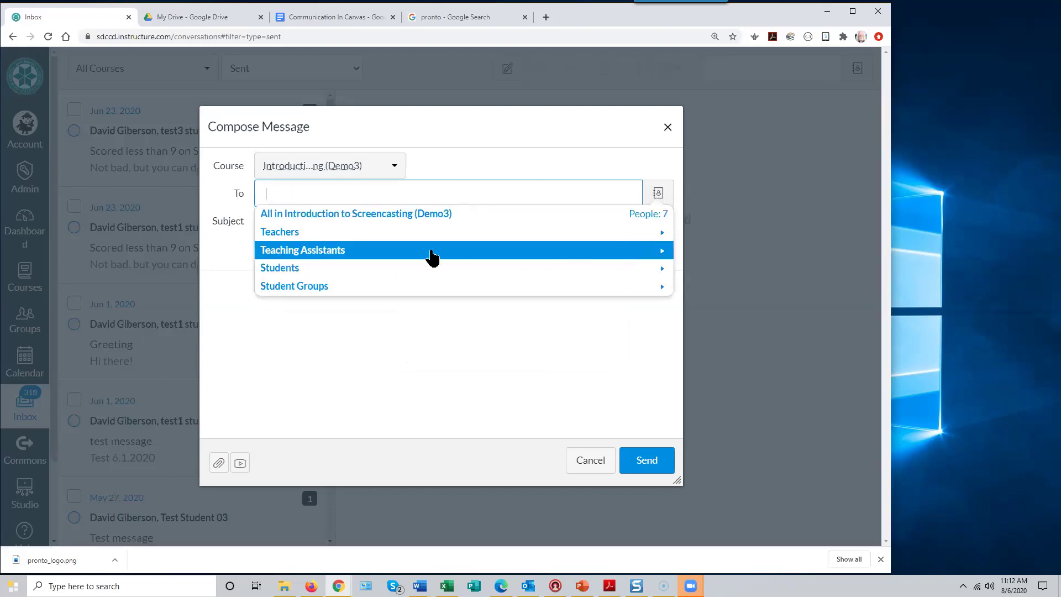
pyautogui.click(299, 238)
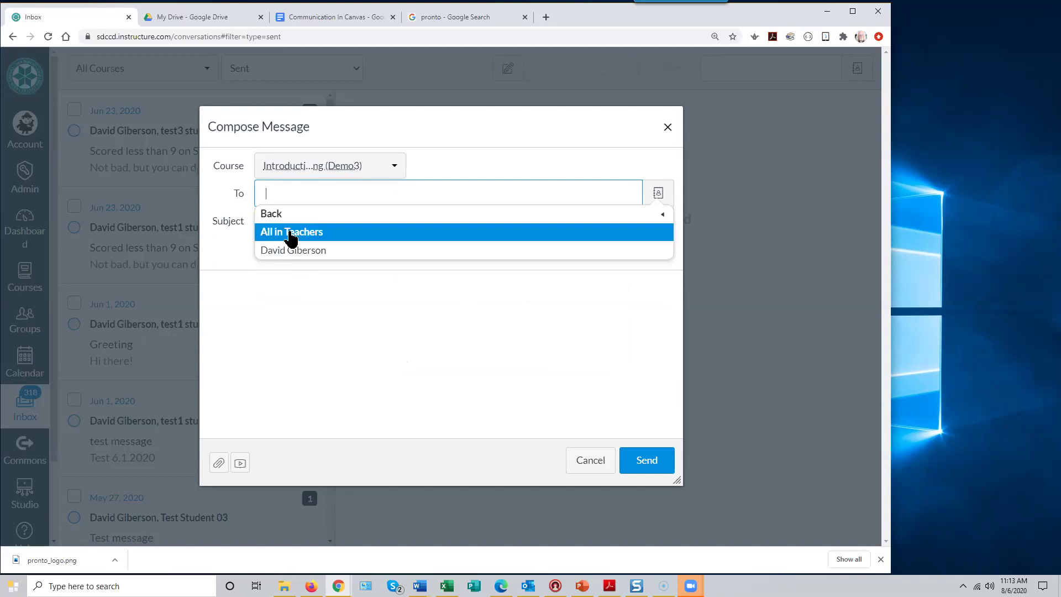
pyautogui.click(275, 219)
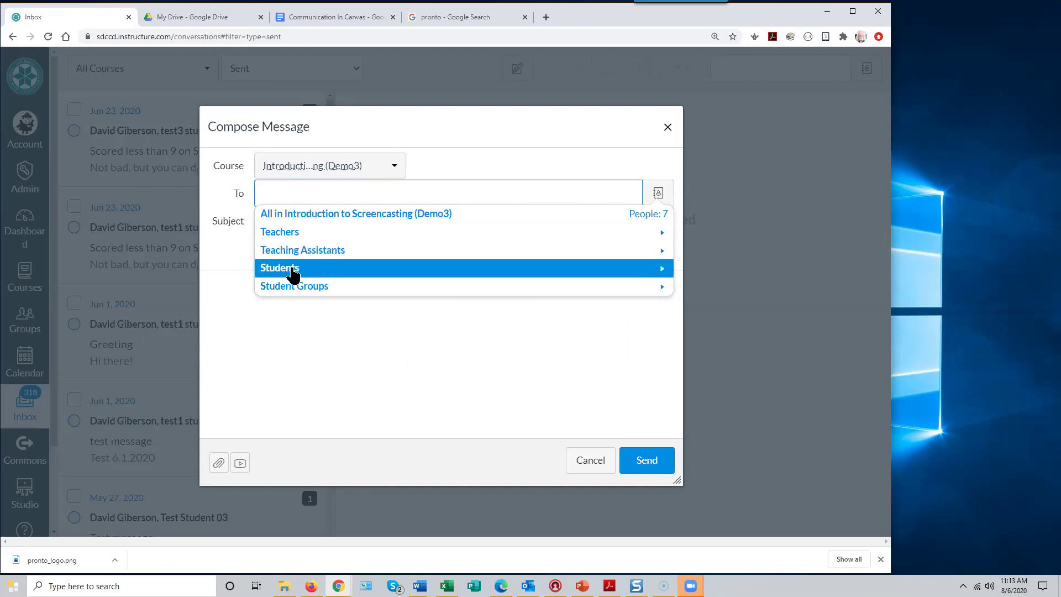
pyautogui.click(293, 270)
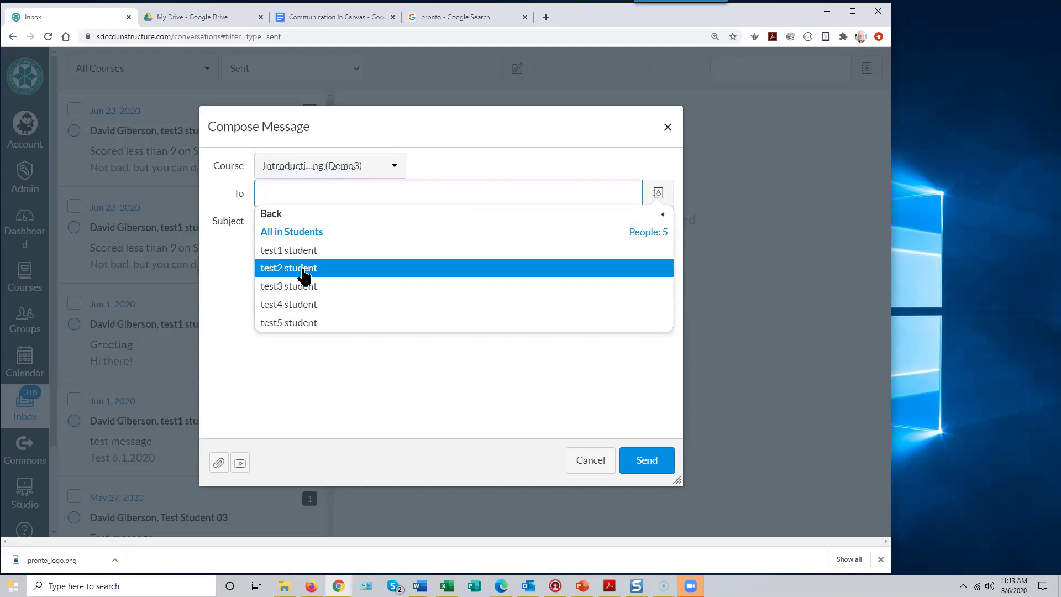
pyautogui.click(306, 305)
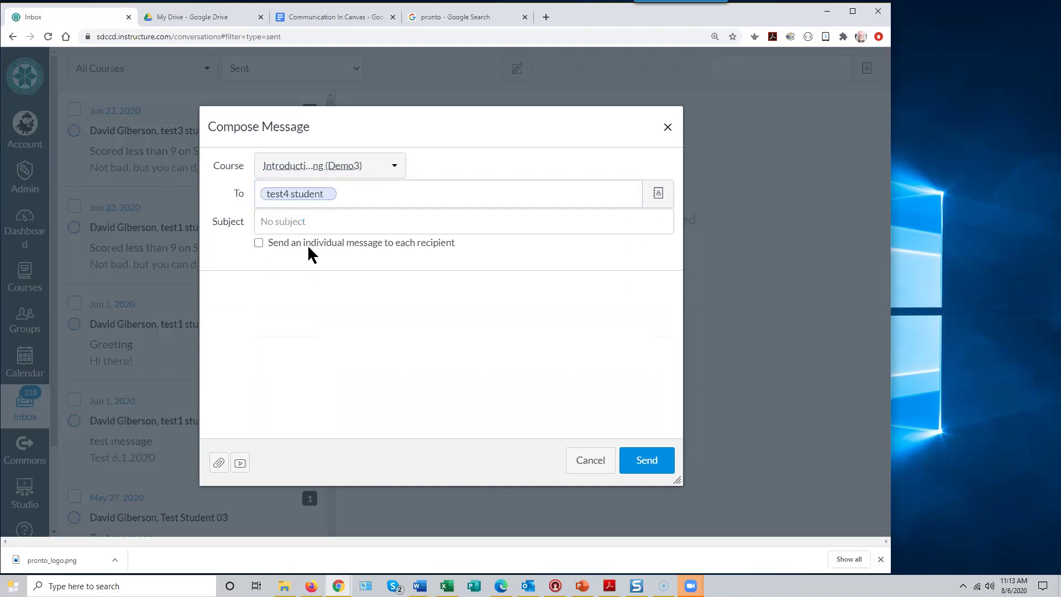
# - Add test5 student from the Students address book as a second recipient
pyautogui.click(658, 194)
pyautogui.click(280, 268)
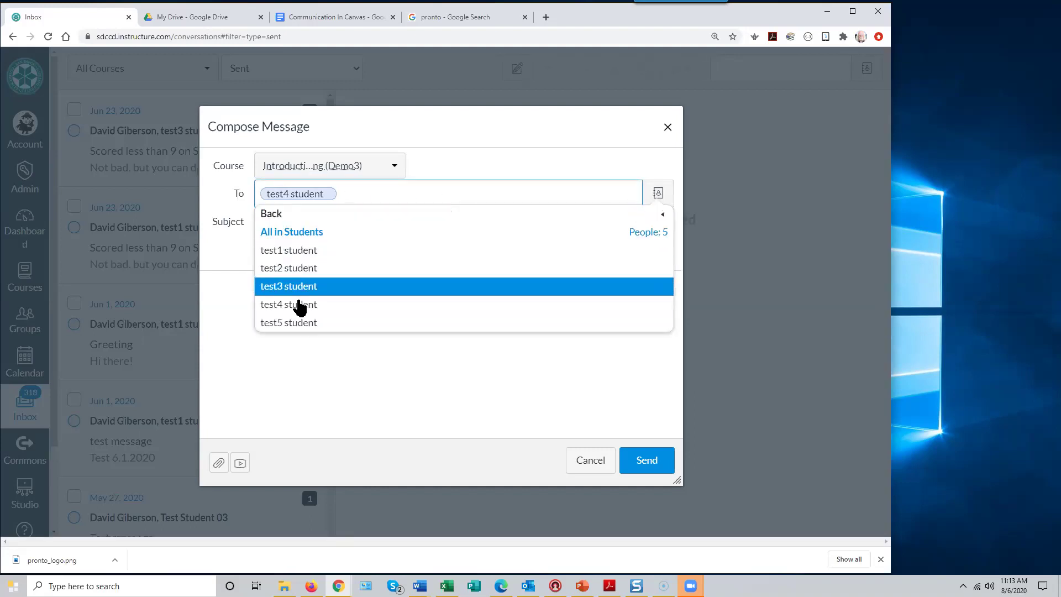
pyautogui.click(289, 321)
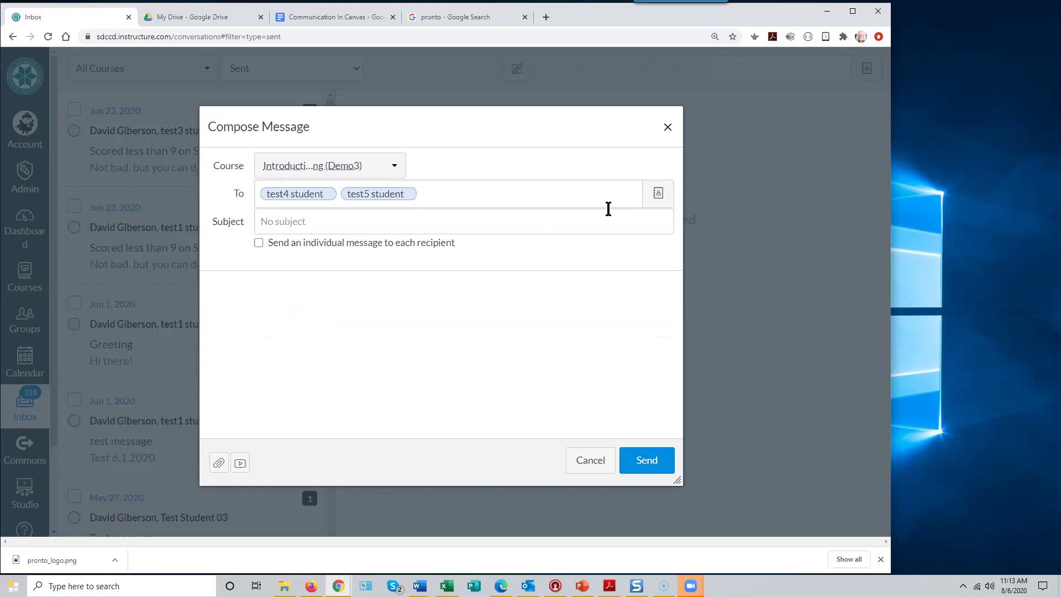
# - Reopen the Students list, then discard the draft message with Cancel
pyautogui.click(660, 196)
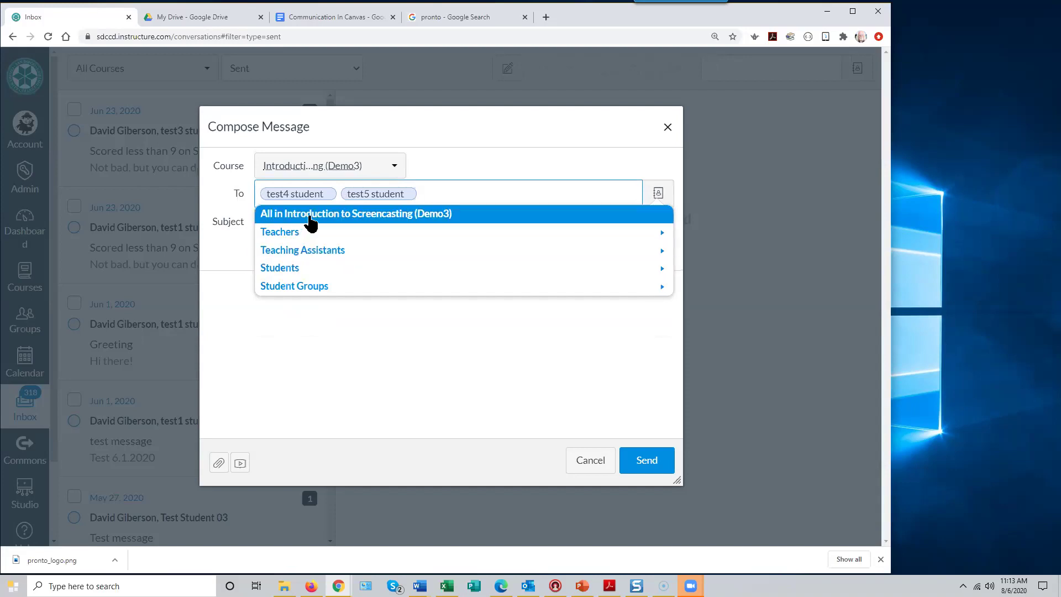
pyautogui.click(280, 269)
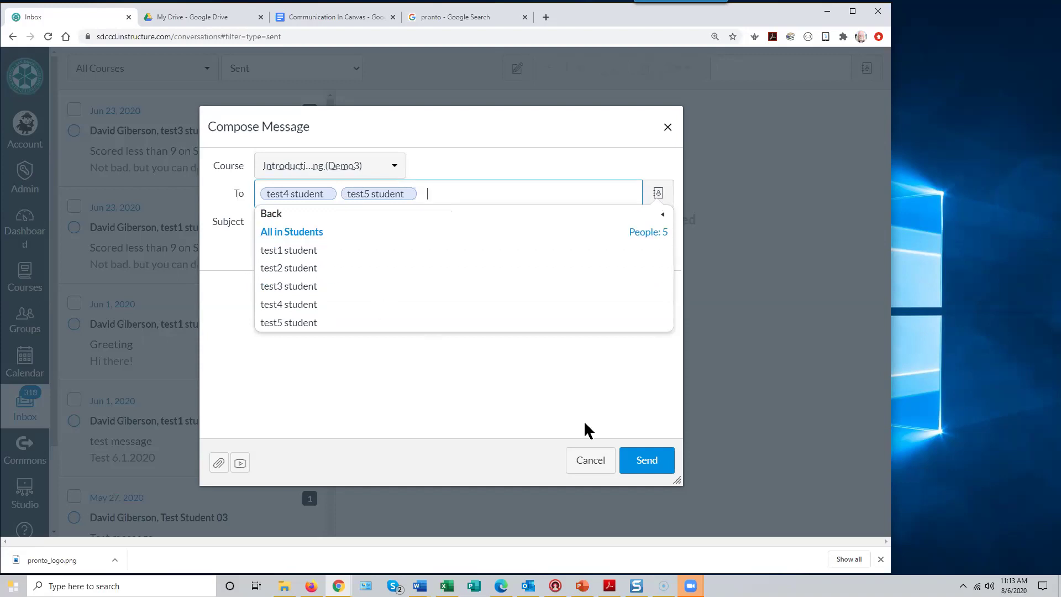
pyautogui.click(587, 460)
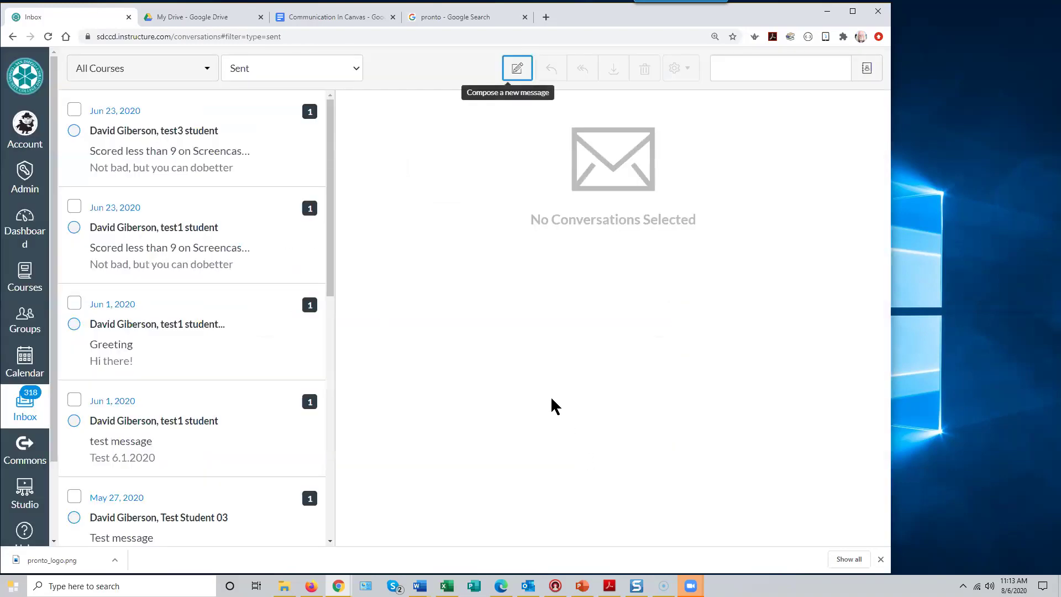
# - In a new message, check 'Send an individual message to each recipient' and click into Subject and body
pyautogui.click(517, 69)
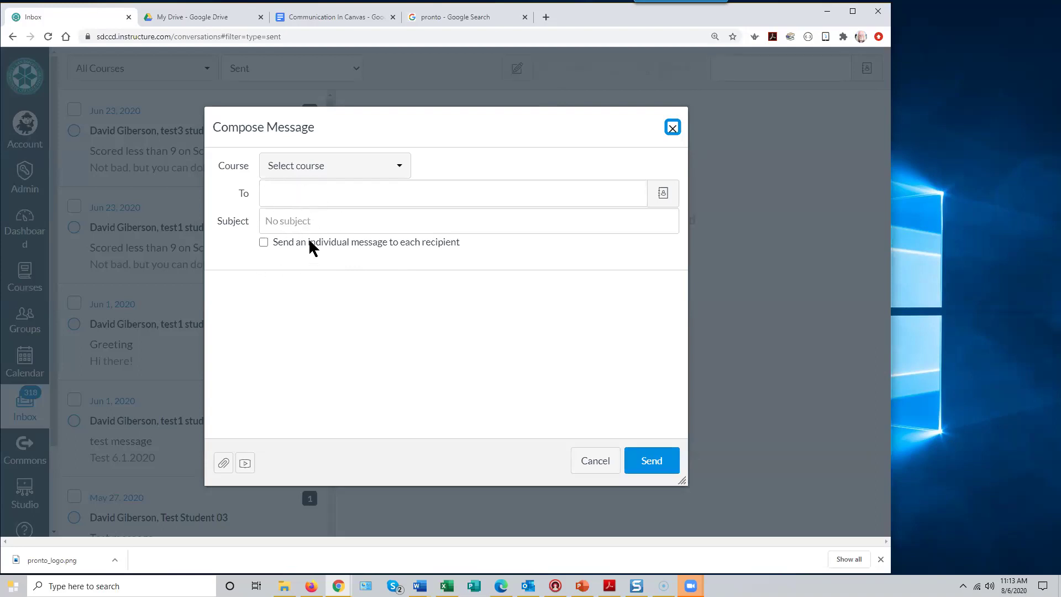
pyautogui.click(265, 244)
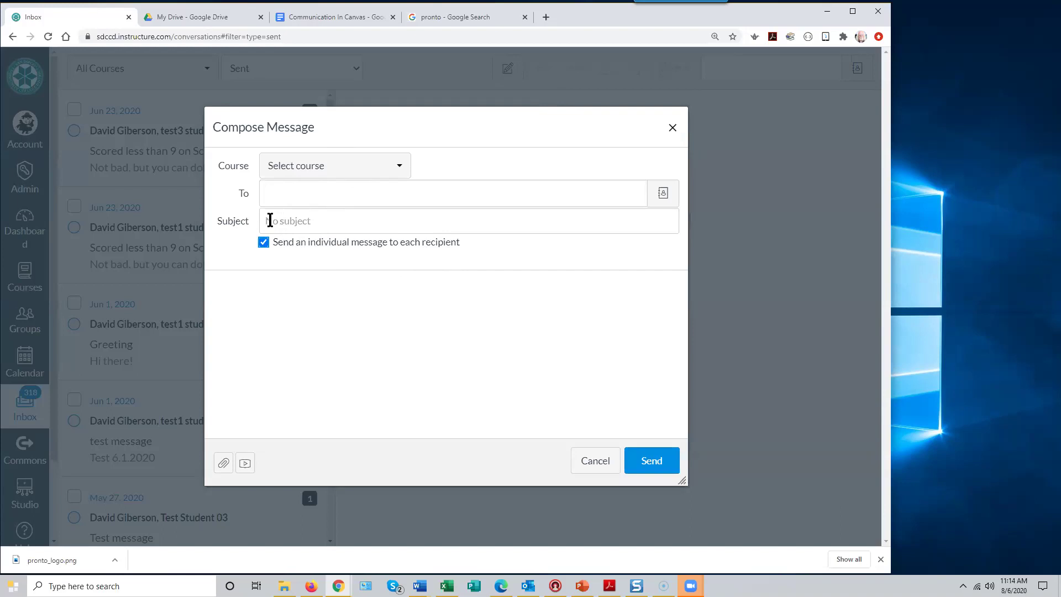
pyautogui.click(270, 221)
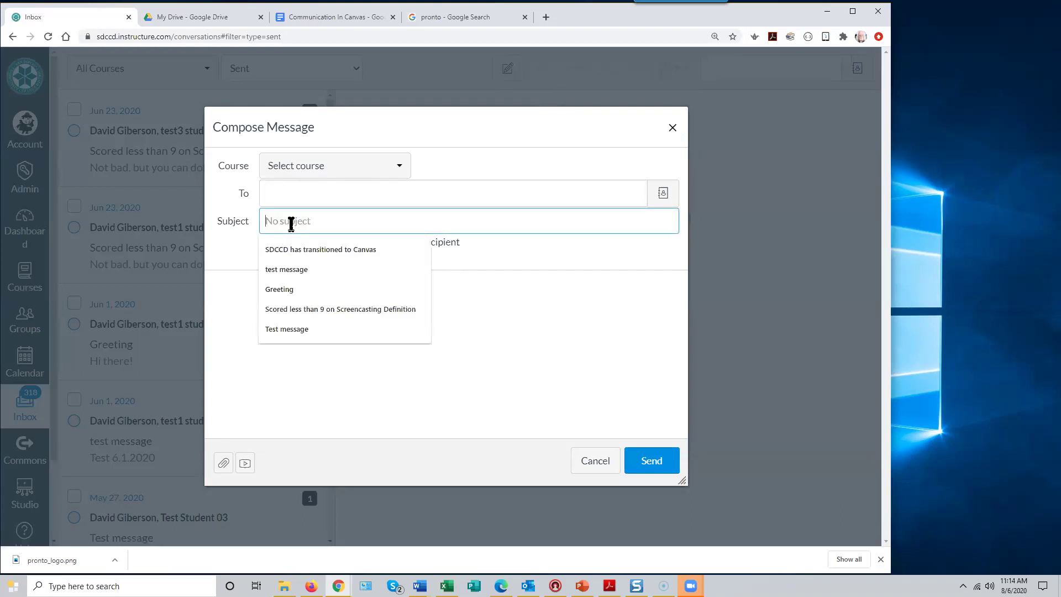
pyautogui.click(468, 392)
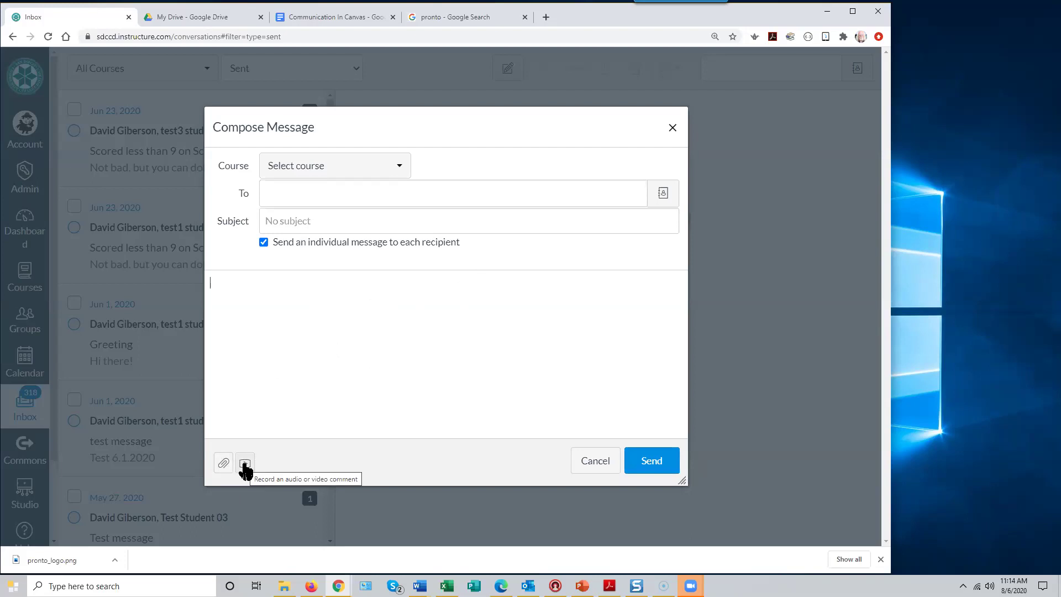
# - Preview the Record/Upload Media Comment recorder, close it, and cancel the empty draft
pyautogui.click(245, 466)
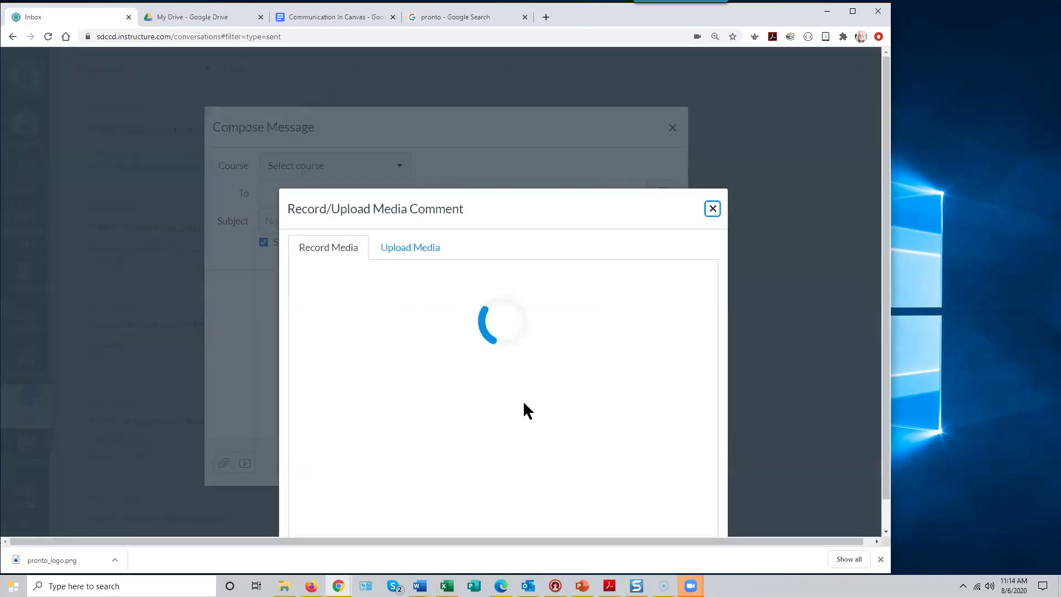
pyautogui.click(713, 209)
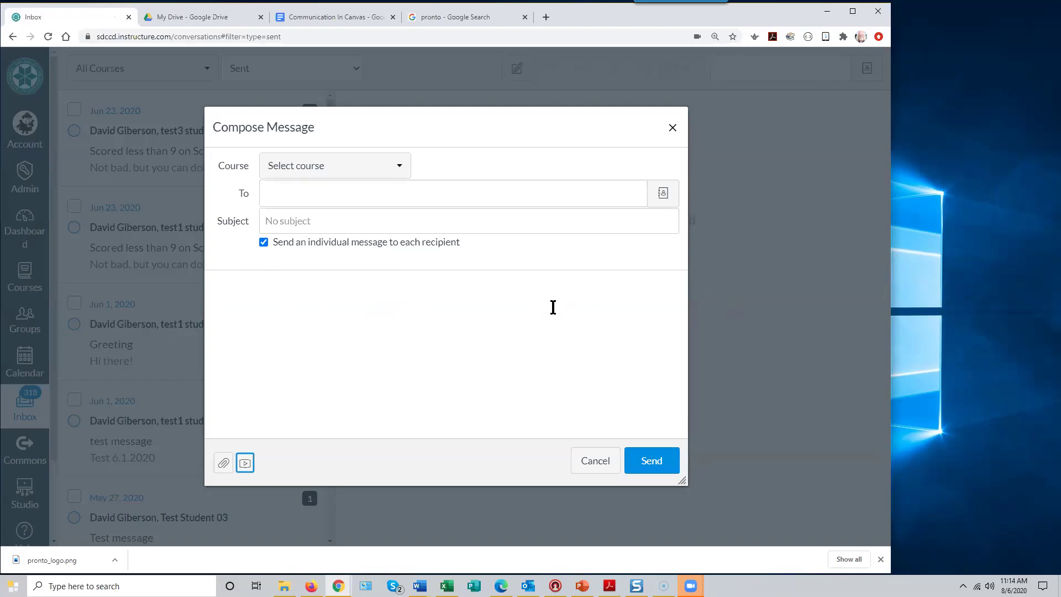
pyautogui.click(374, 310)
pyautogui.click(596, 461)
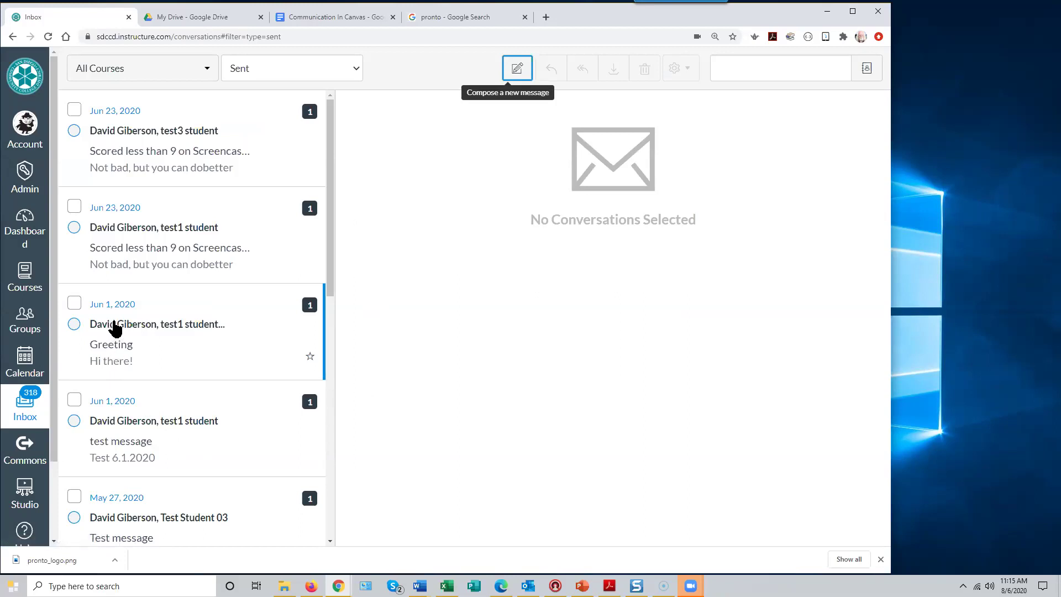
# - Open Account > Notifications and turn off Conversation Message for the second email address
pyautogui.click(25, 130)
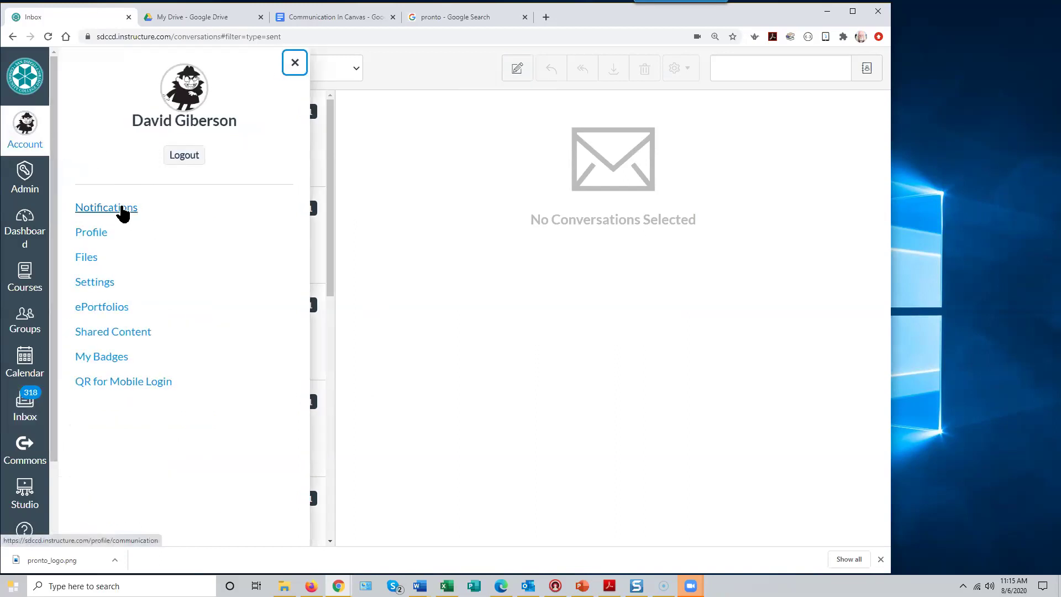
pyautogui.click(119, 208)
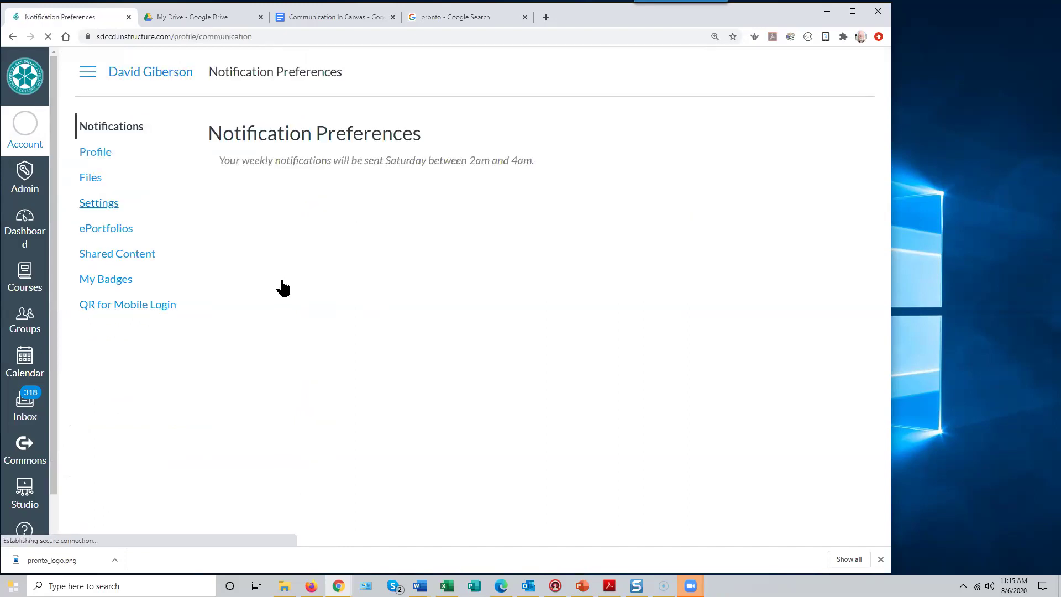
pyautogui.scroll(-8, 393, 313)
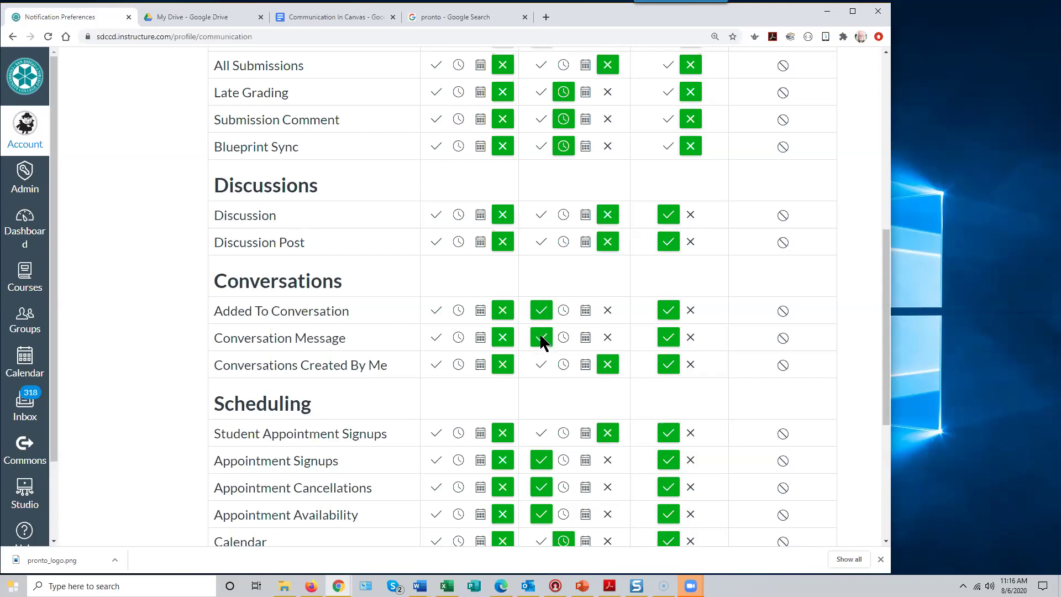
pyautogui.click(606, 339)
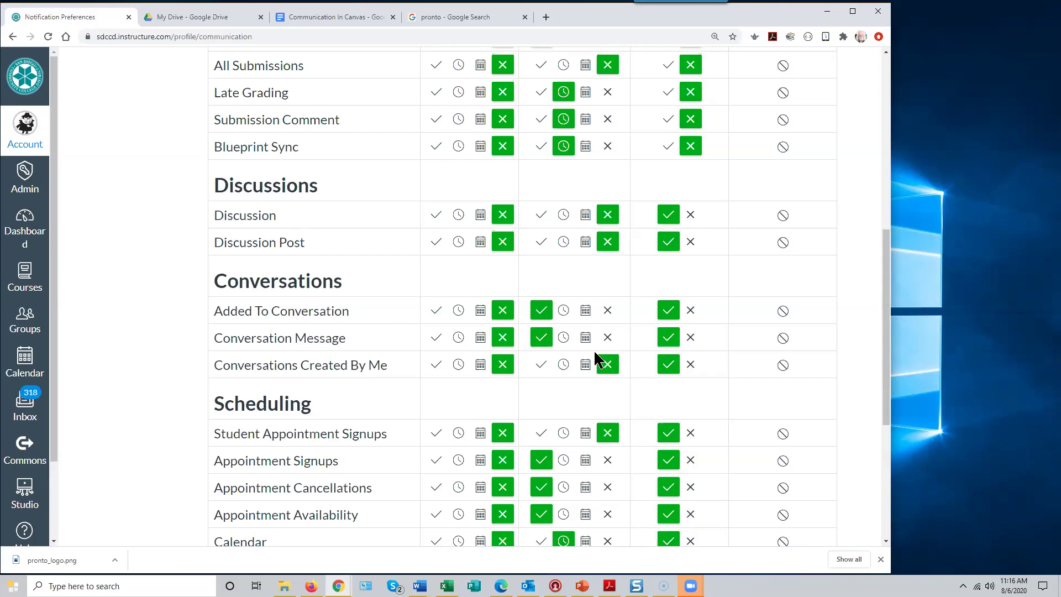
pyautogui.click(542, 338)
pyautogui.moveTo(318, 336)
pyautogui.scroll(8, 387, 341)
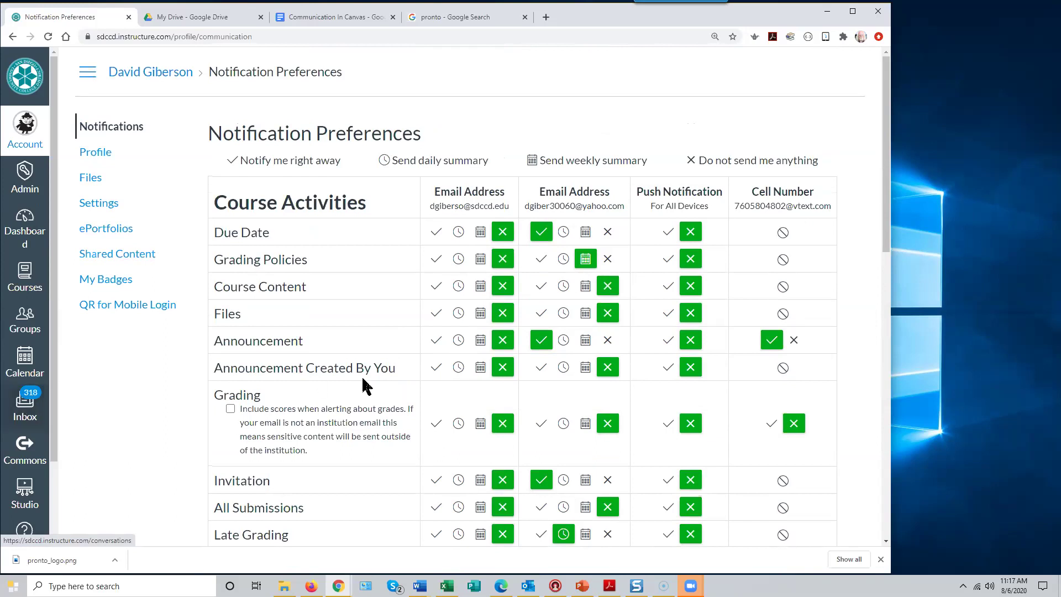
pyautogui.moveTo(240, 373)
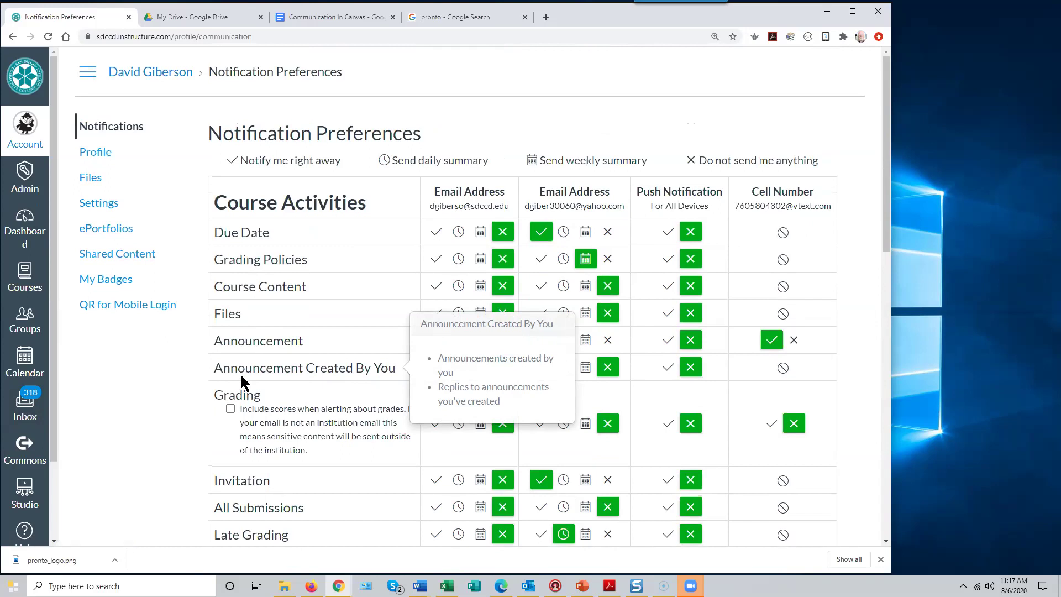
pyautogui.scroll(-7, 559, 391)
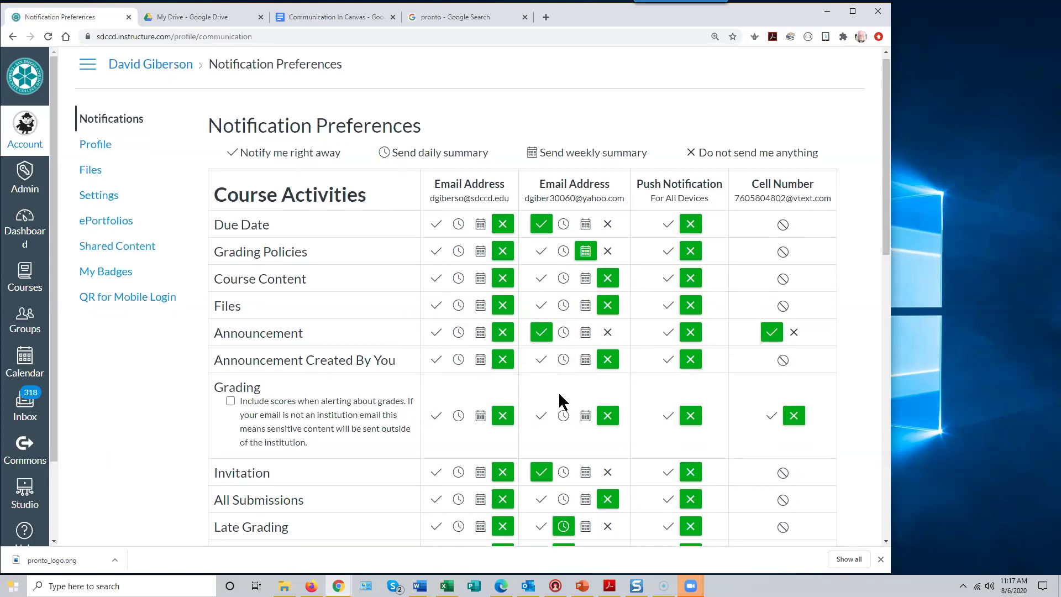
pyautogui.moveTo(311, 398)
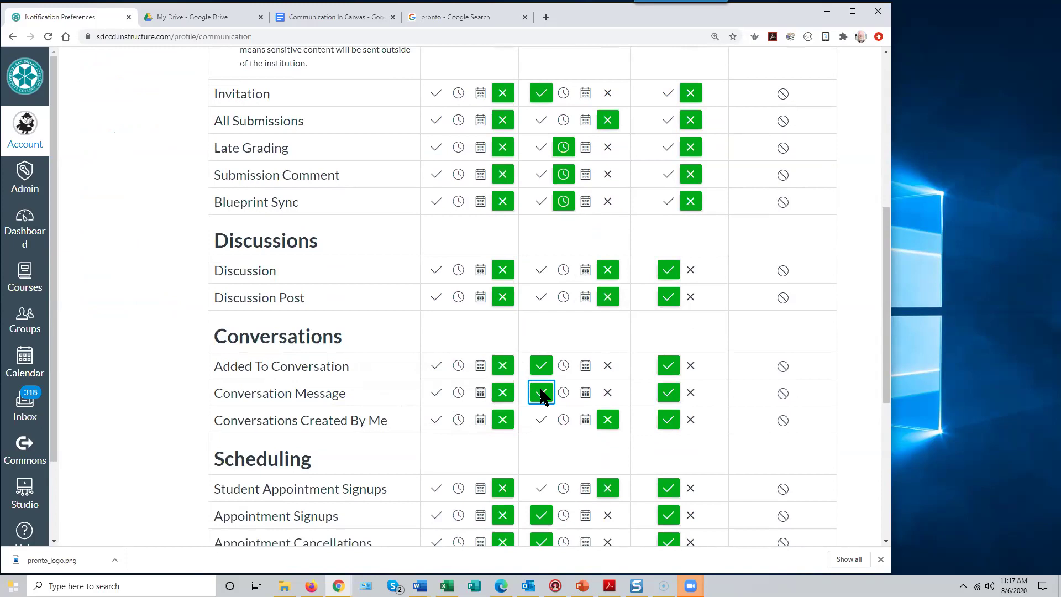
pyautogui.scroll(7, 502, 426)
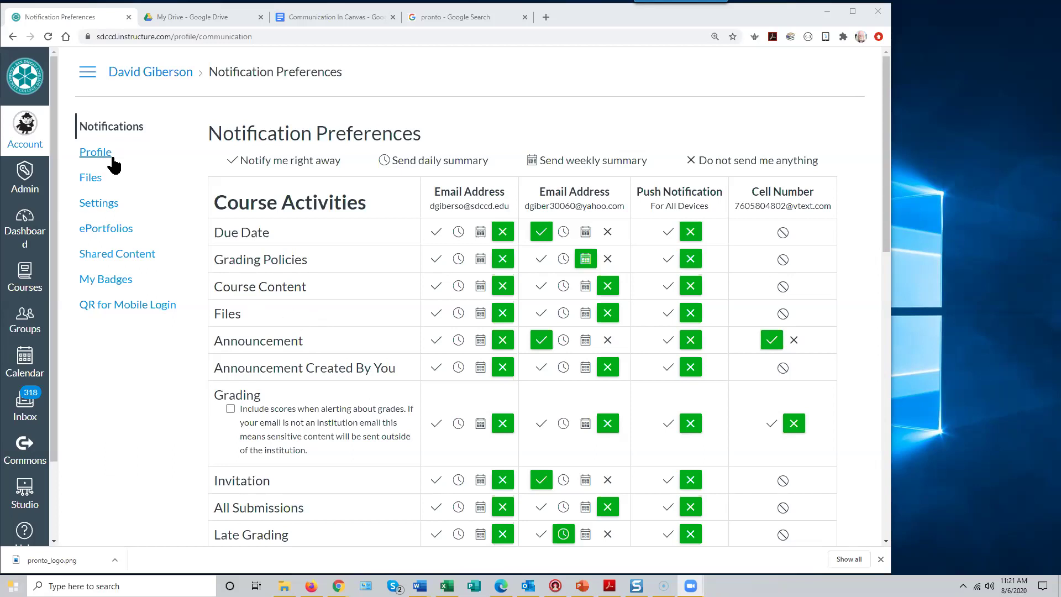
# - Open the Help panel from the global navigation
pyautogui.click(29, 535)
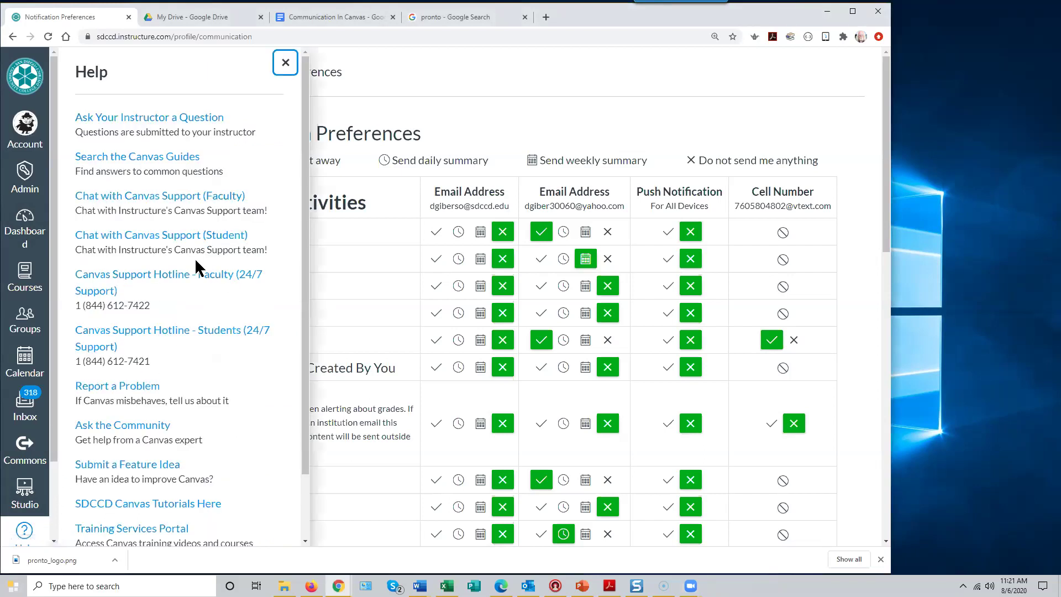
# - Scroll the Help tray and open Submit a Feature Idea in a new tab
pyautogui.scroll(-1, 204, 272)
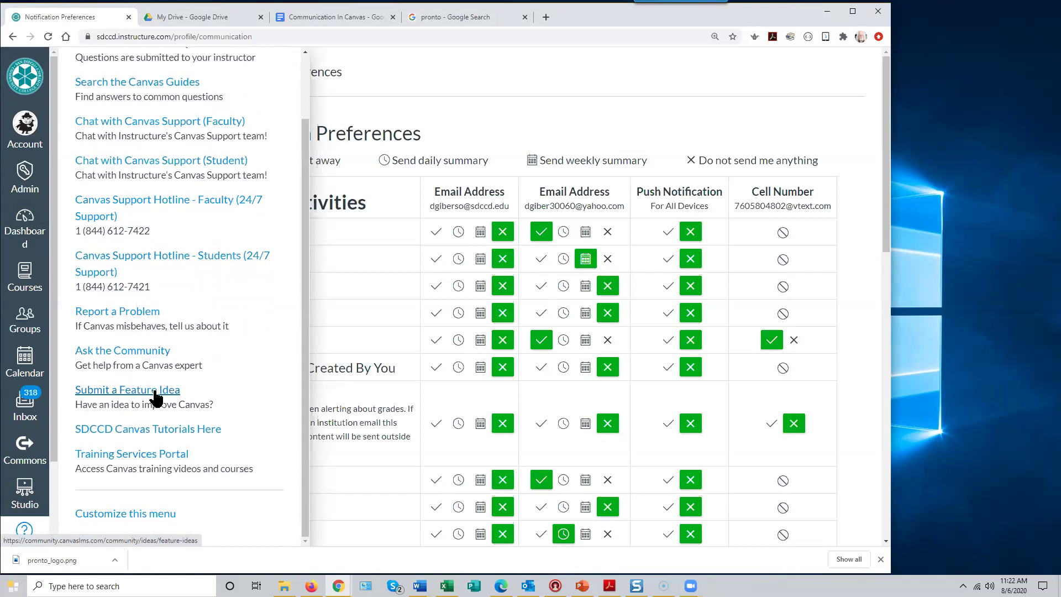
pyautogui.click(156, 393)
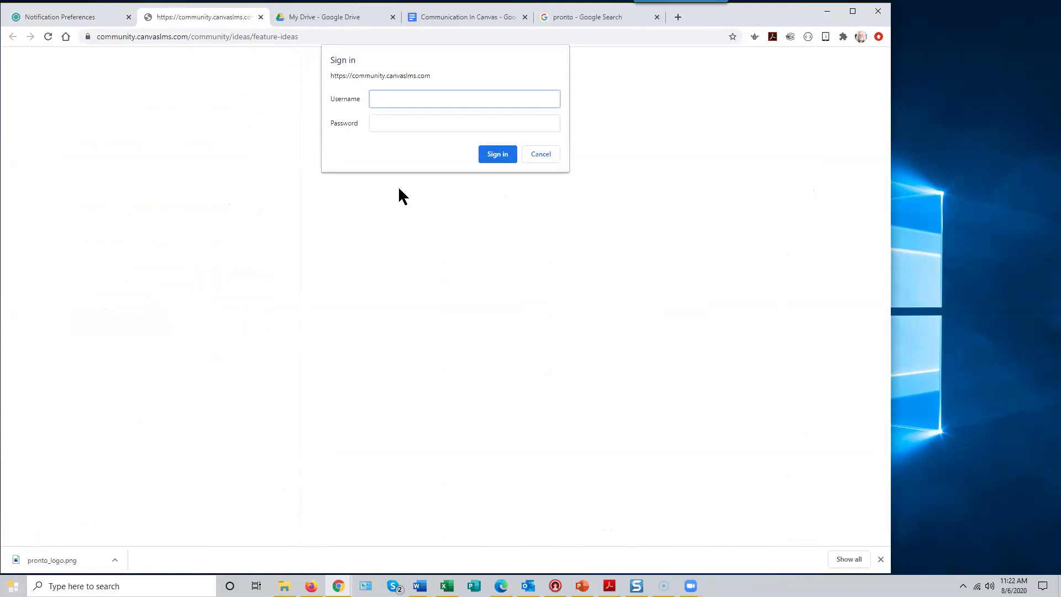
# - Cancel the Community sign-in, close the 401 tab, and dismiss the Help tray
pyautogui.click(539, 155)
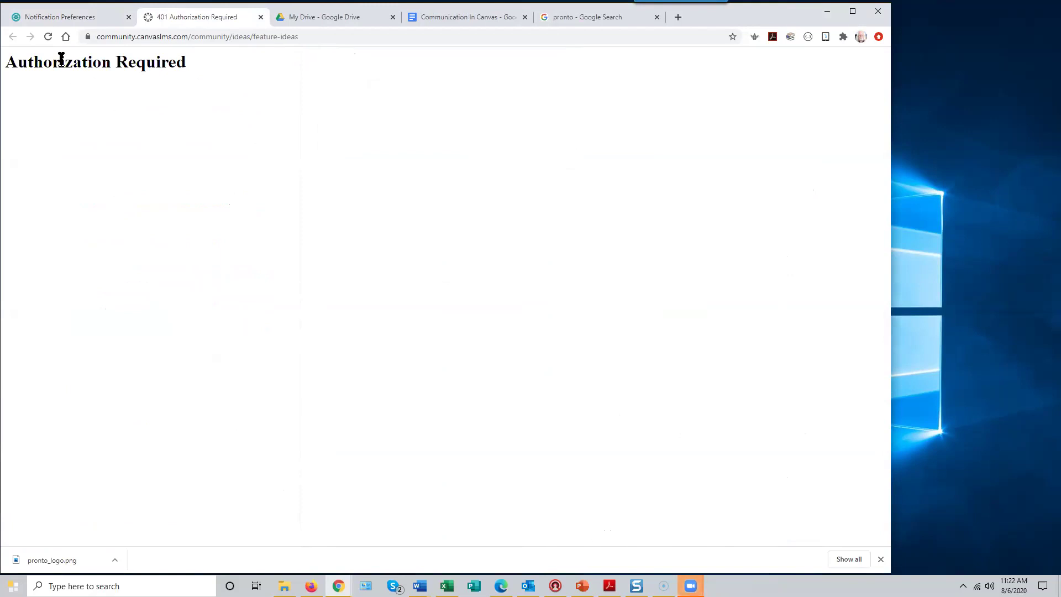
pyautogui.click(260, 17)
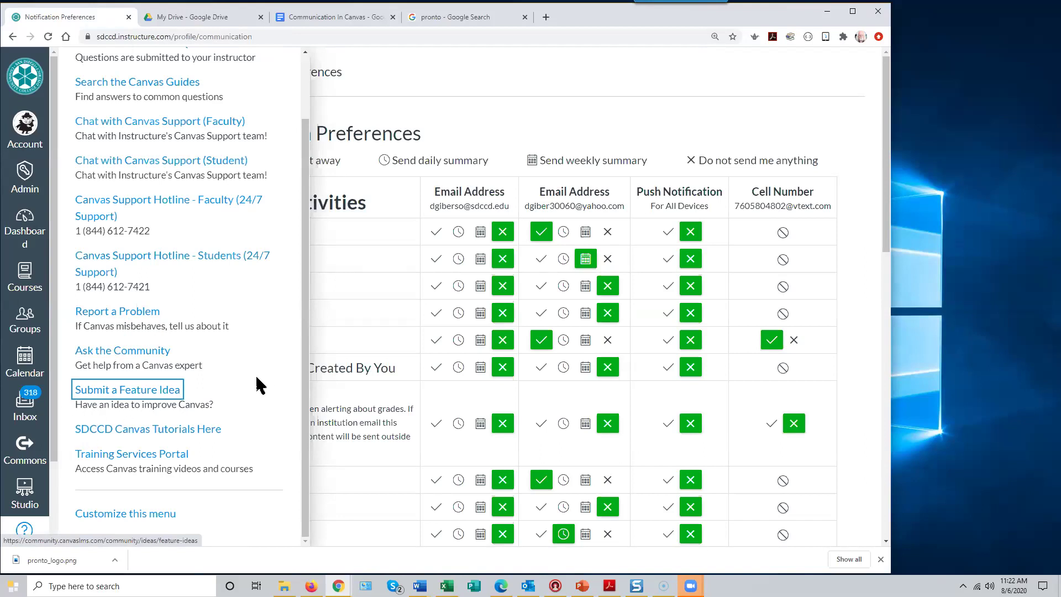
pyautogui.click(346, 480)
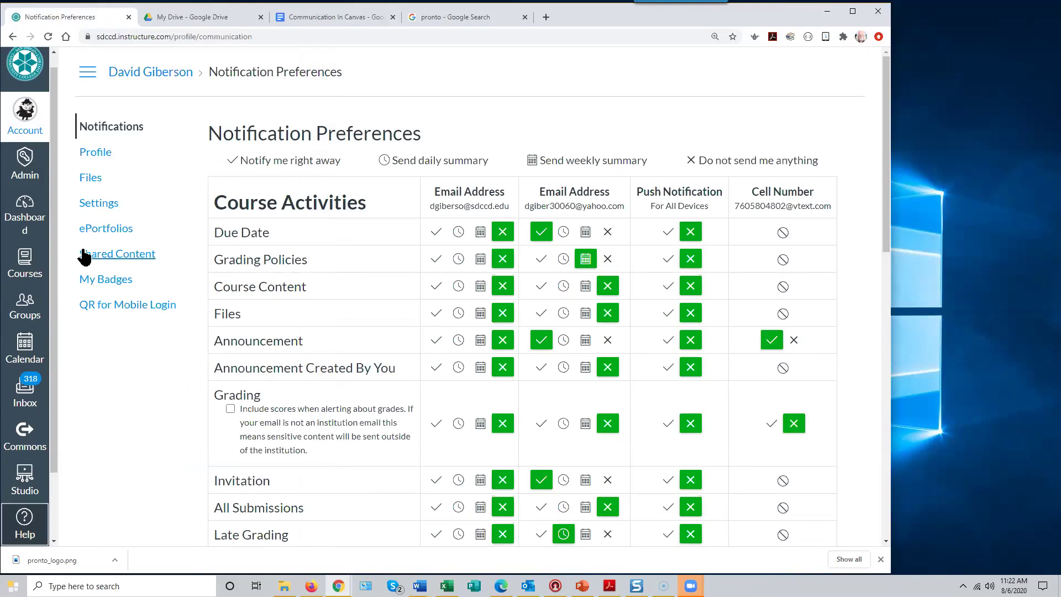
# - Go to the Inbox and start a new message, focusing the attachment button and body
pyautogui.click(25, 389)
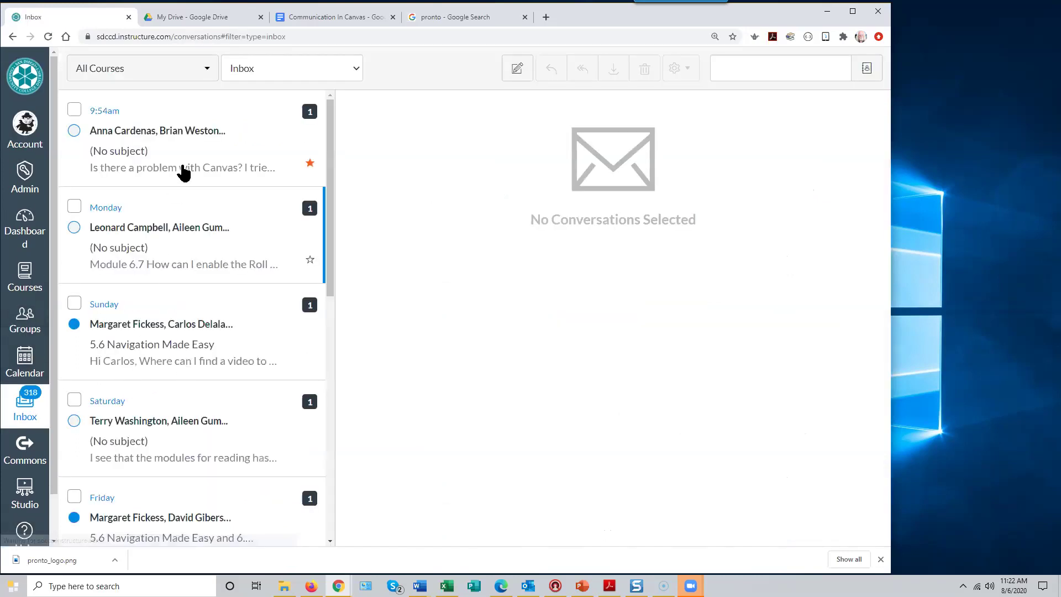
pyautogui.click(506, 72)
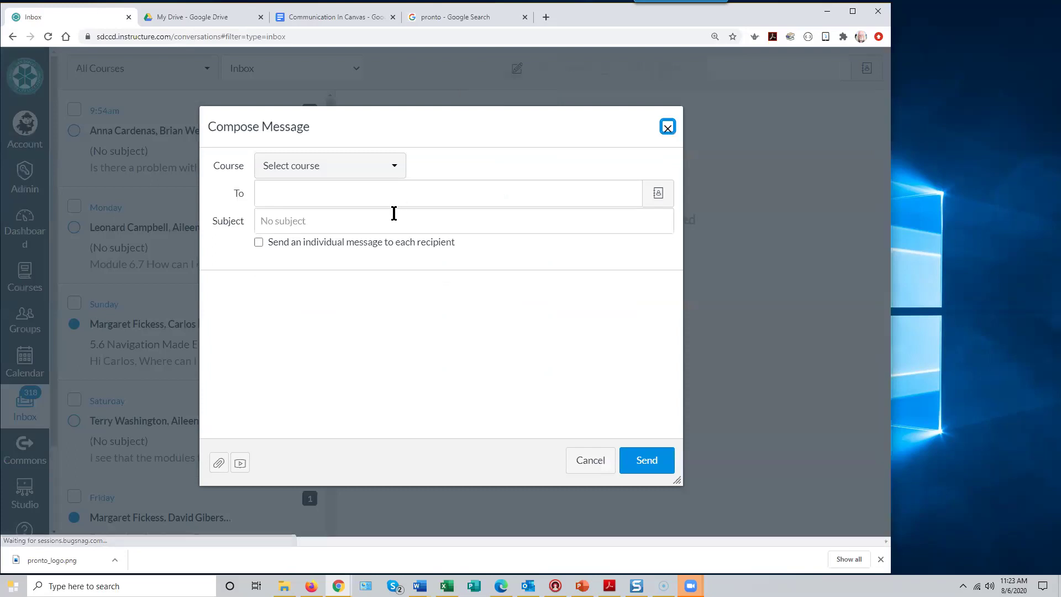
pyautogui.press('Tab')
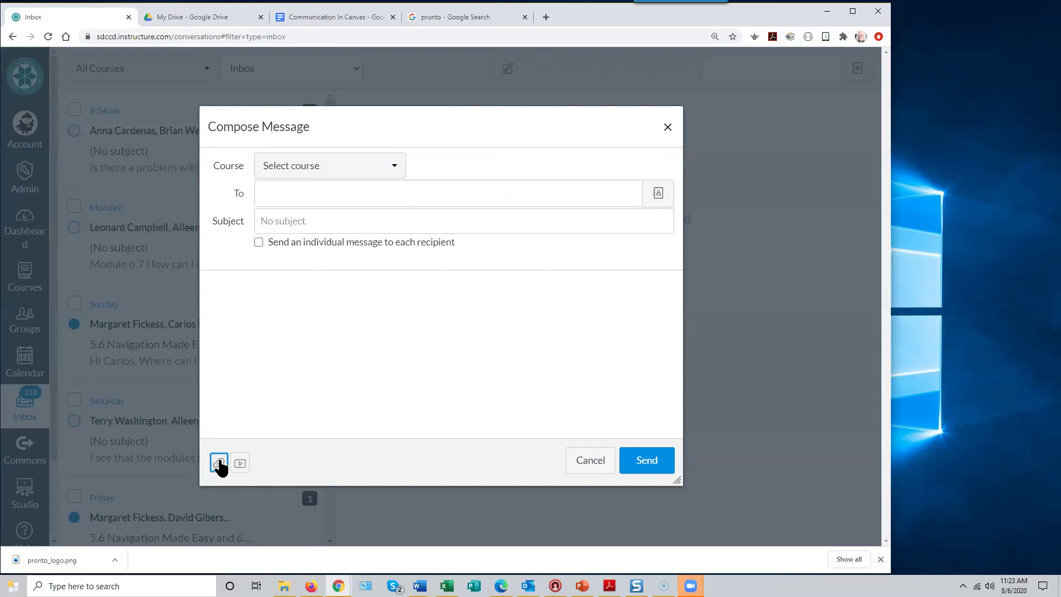
pyautogui.click(228, 292)
# - Discard the draft without sending and switch to the Communication In Canvas document
pyautogui.click(525, 415)
pyautogui.click(590, 461)
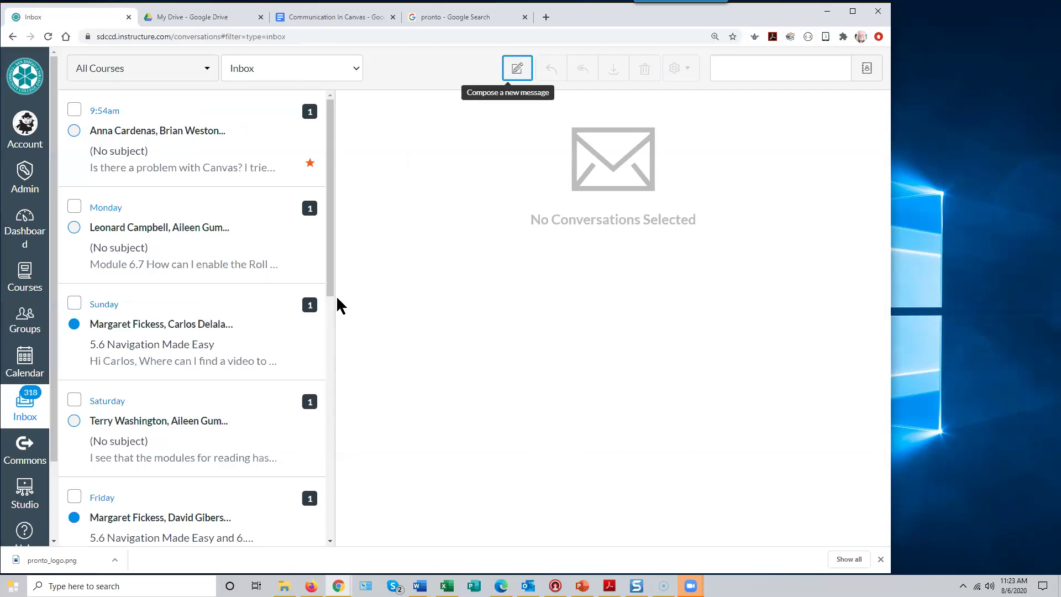
pyautogui.moveTo(331, 285); pyautogui.dragTo(330, 259)
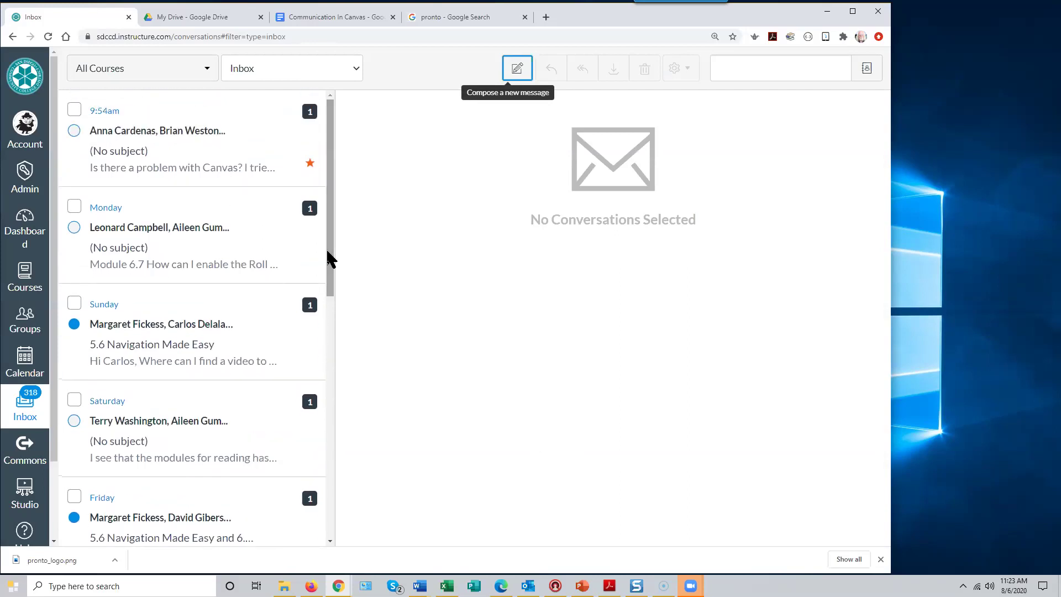
pyautogui.click(349, 17)
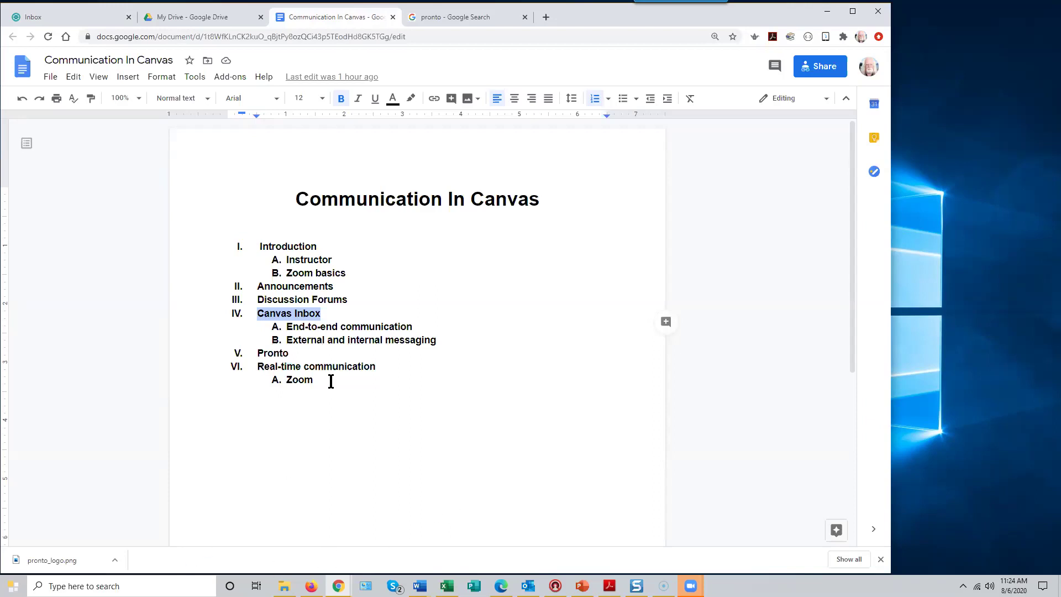
# - Review the Canvas Inbox and Pronto outline items, then return to the Canvas Inbox tab
pyautogui.click(348, 317)
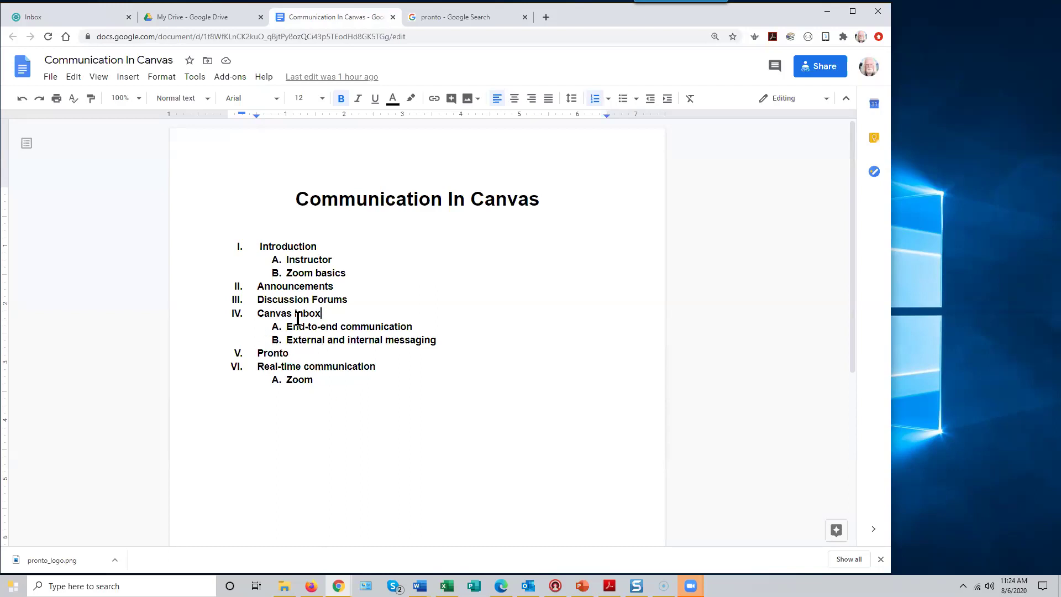
pyautogui.click(289, 353)
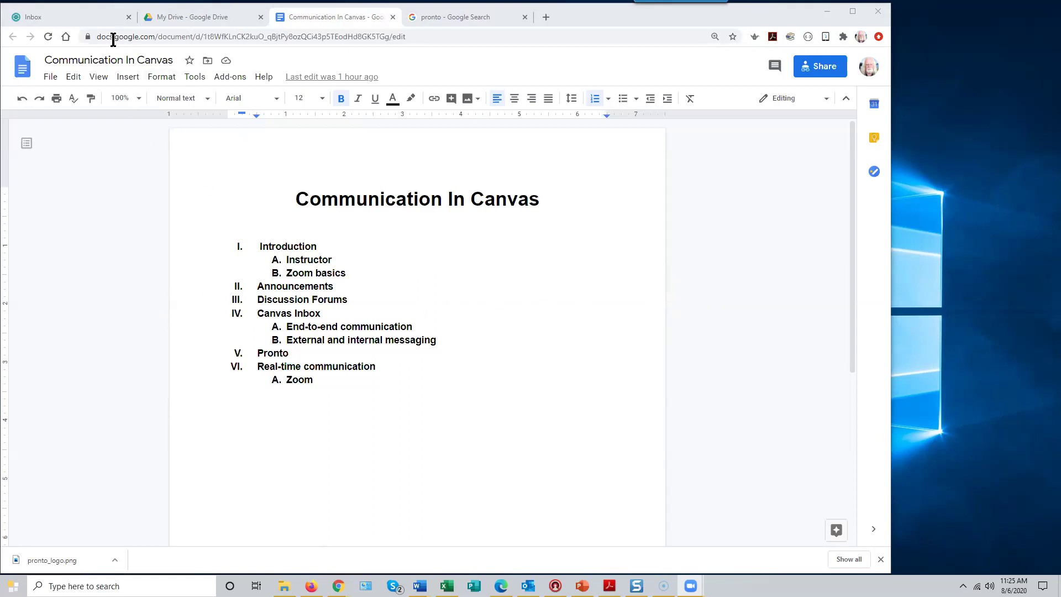
pyautogui.click(67, 17)
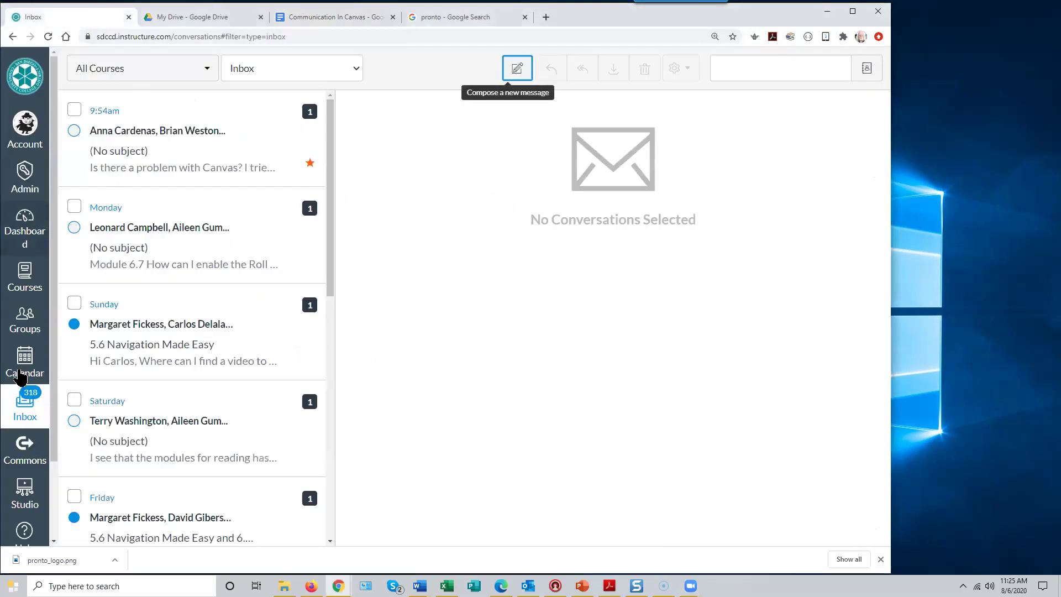
# - From the Dashboard, open Introduction to Screencasting's Discussions and the 'What Could I do with Screencasting?' discussion
pyautogui.click(28, 225)
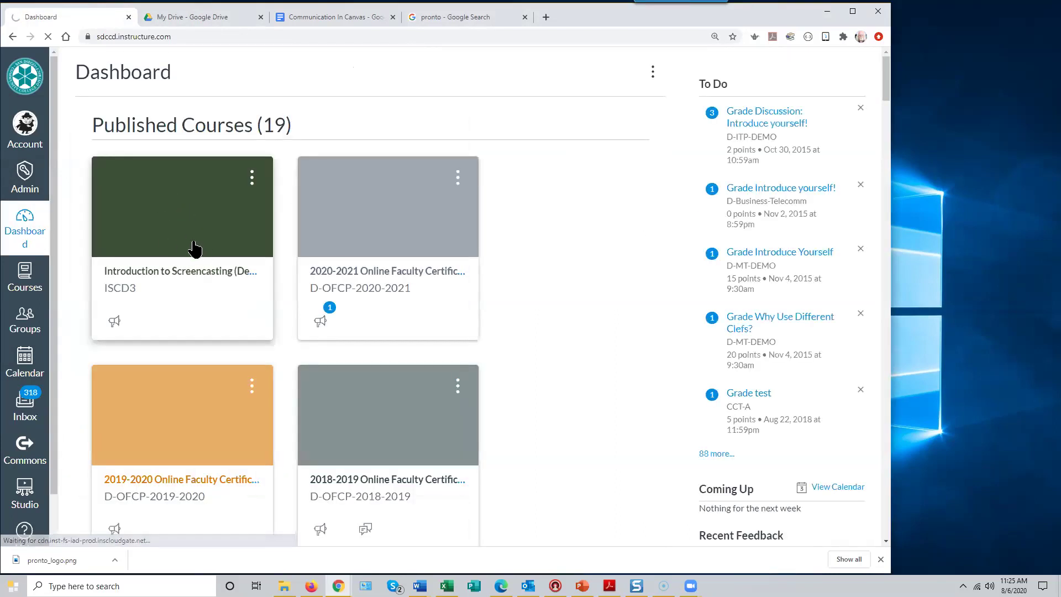
pyautogui.click(194, 247)
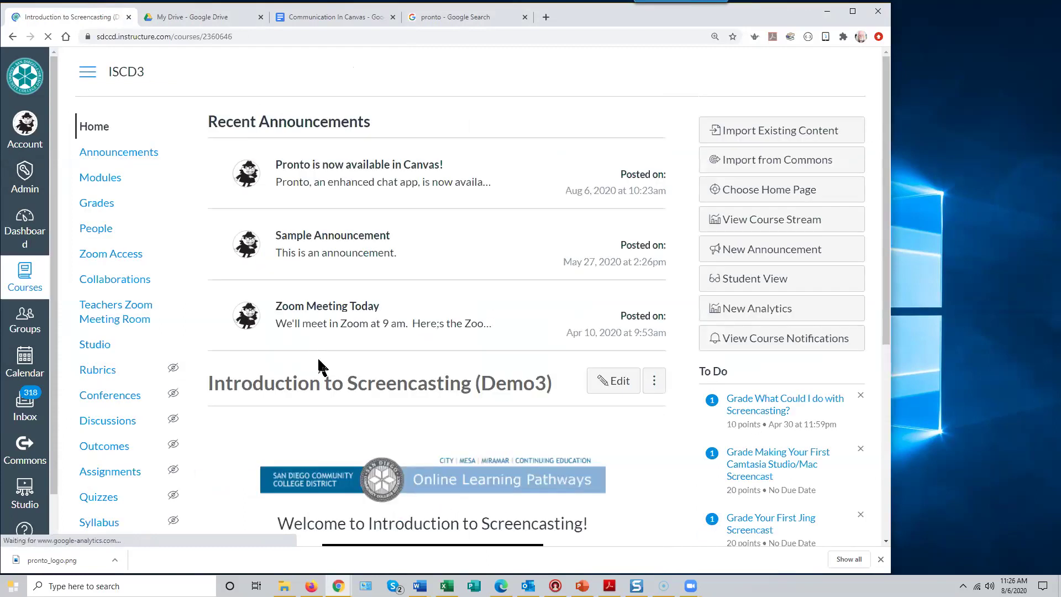
pyautogui.scroll(-3, 319, 361)
pyautogui.scroll(3, 106, 313)
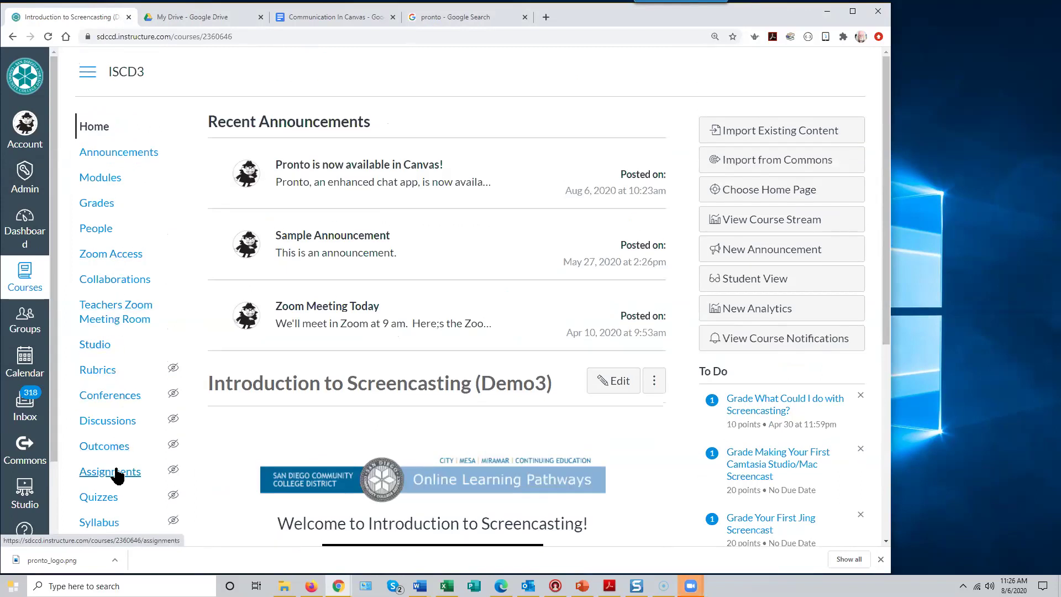
pyautogui.scroll(-2, 110, 479)
pyautogui.scroll(-1, 107, 483)
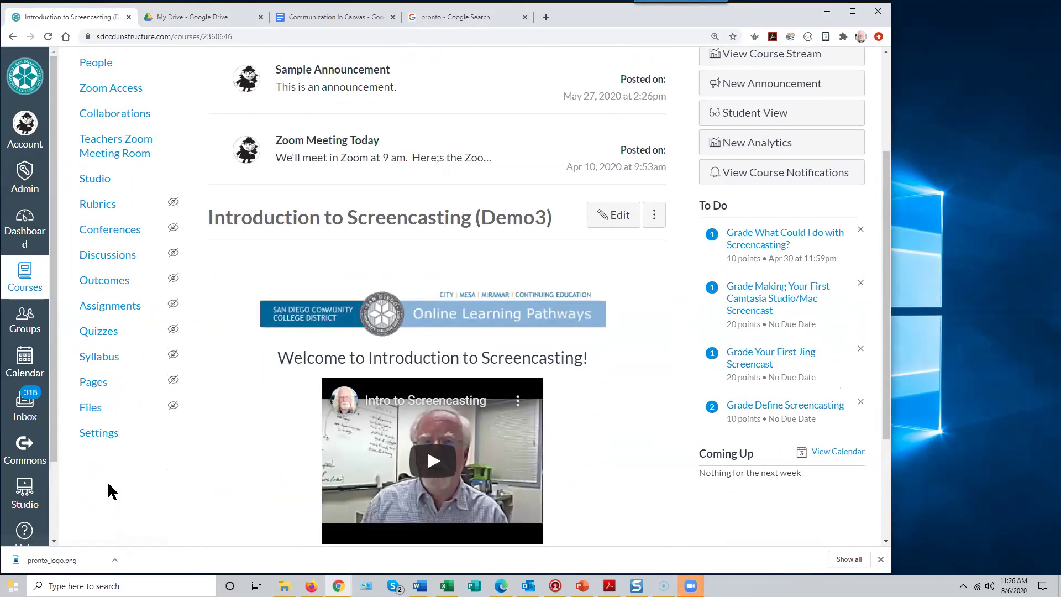
pyautogui.scroll(3, 107, 481)
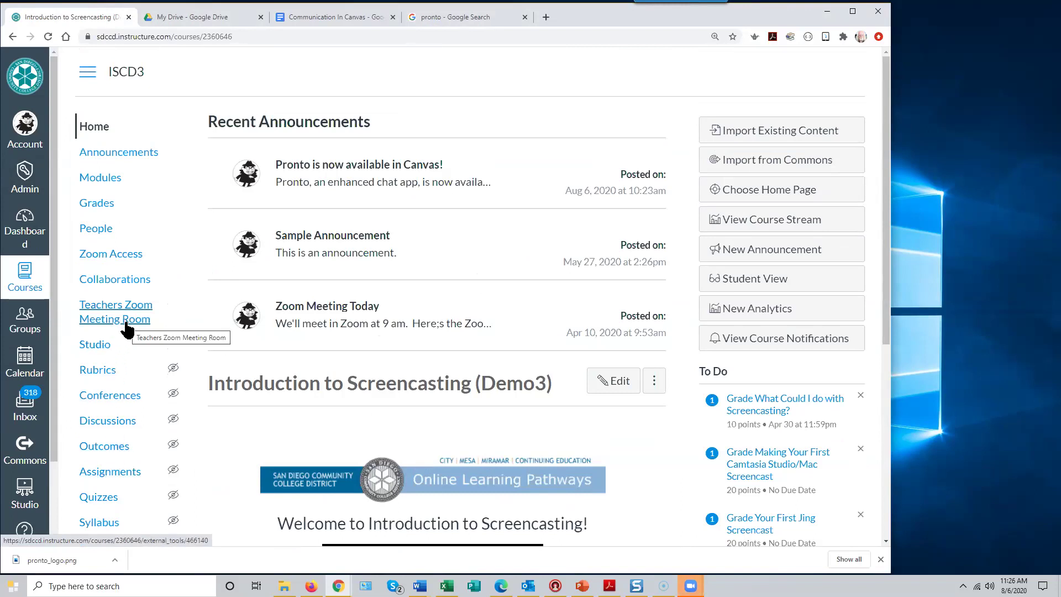
pyautogui.scroll(-2, 125, 328)
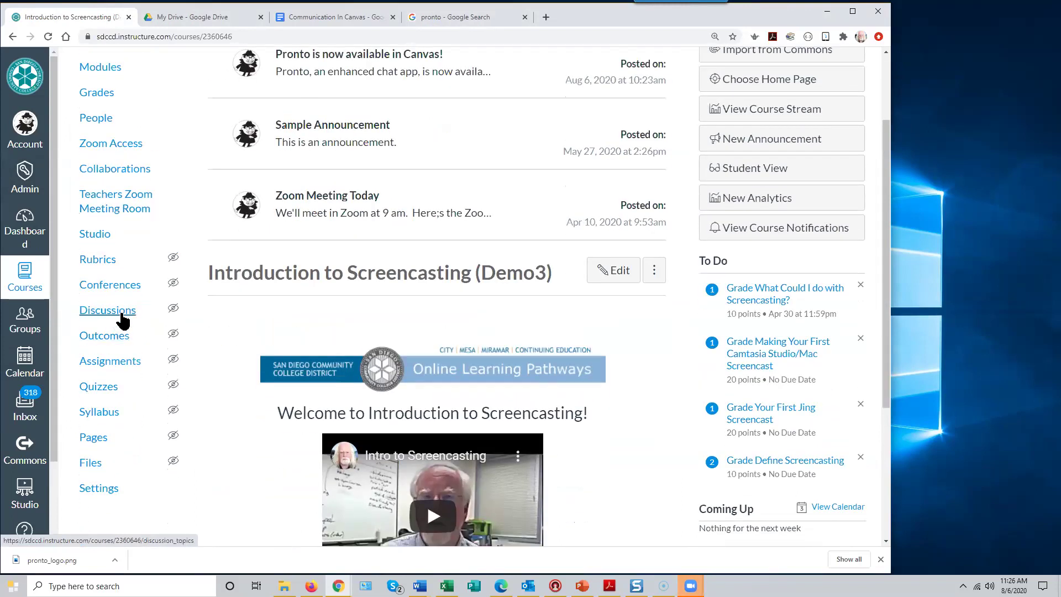
pyautogui.click(122, 319)
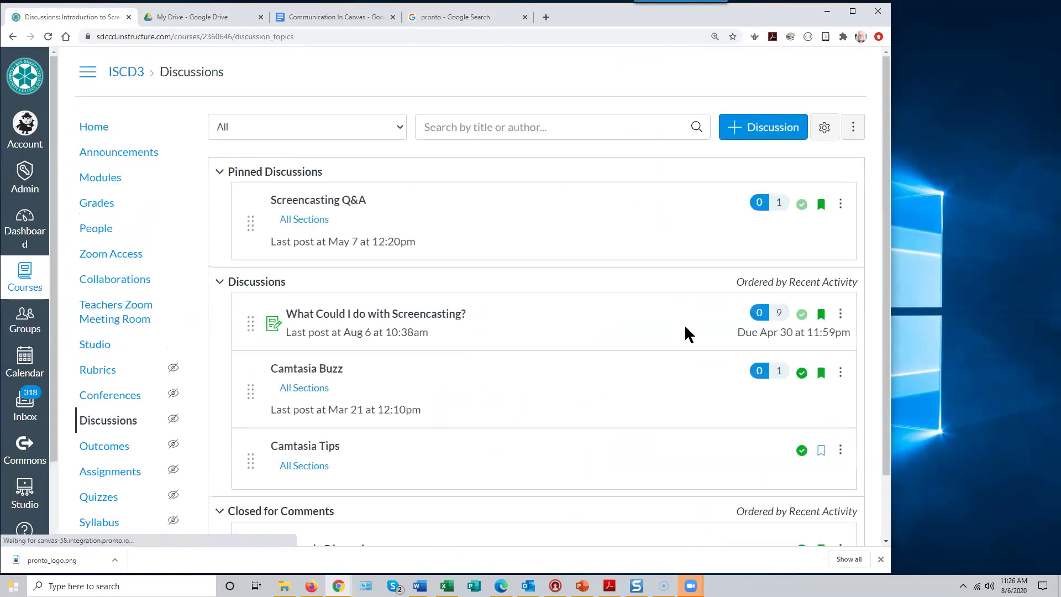
pyautogui.click(384, 313)
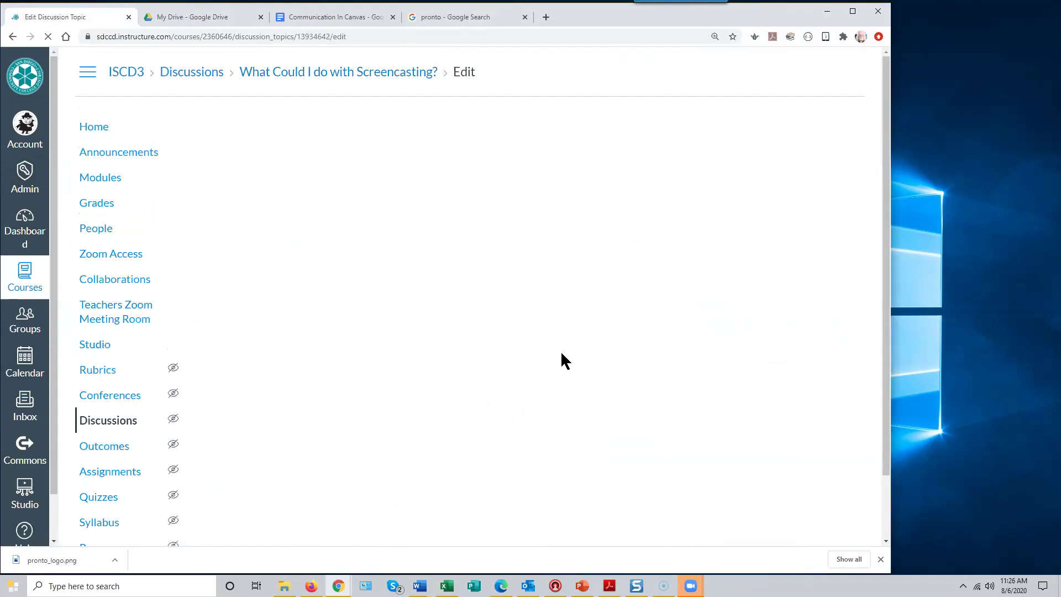
# - Review the Screencasting discussion's edit options and turn on Require Peer Reviews
pyautogui.scroll(-5, 560, 349)
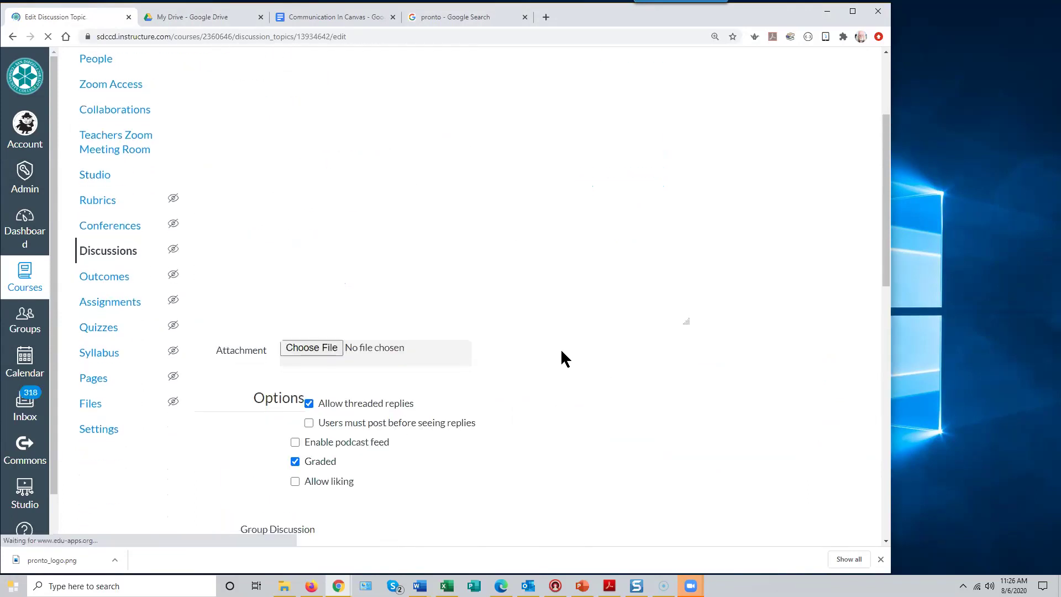
pyautogui.scroll(-4, 562, 351)
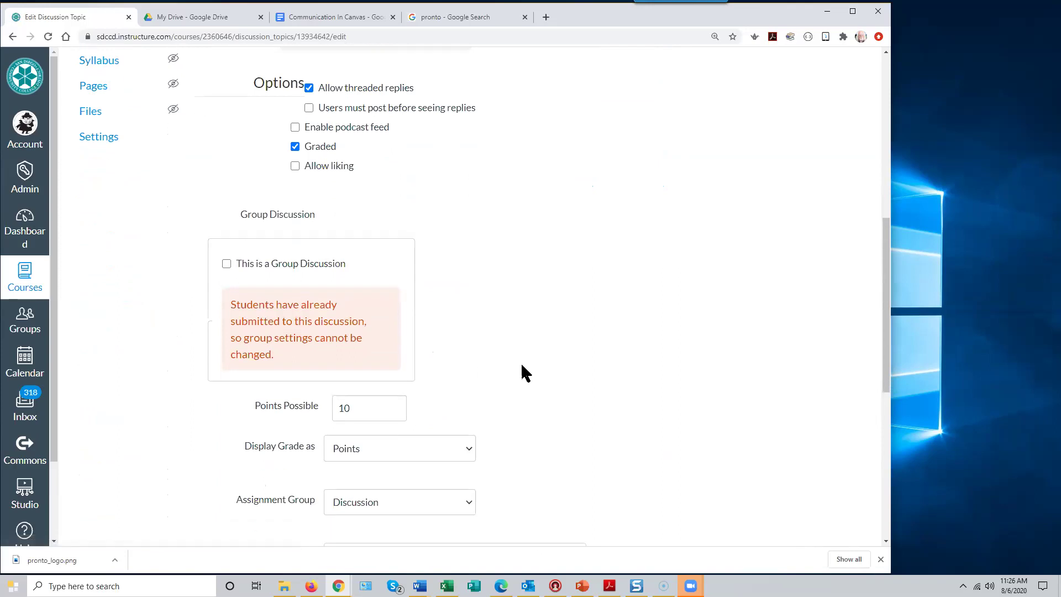
pyautogui.scroll(3, 524, 374)
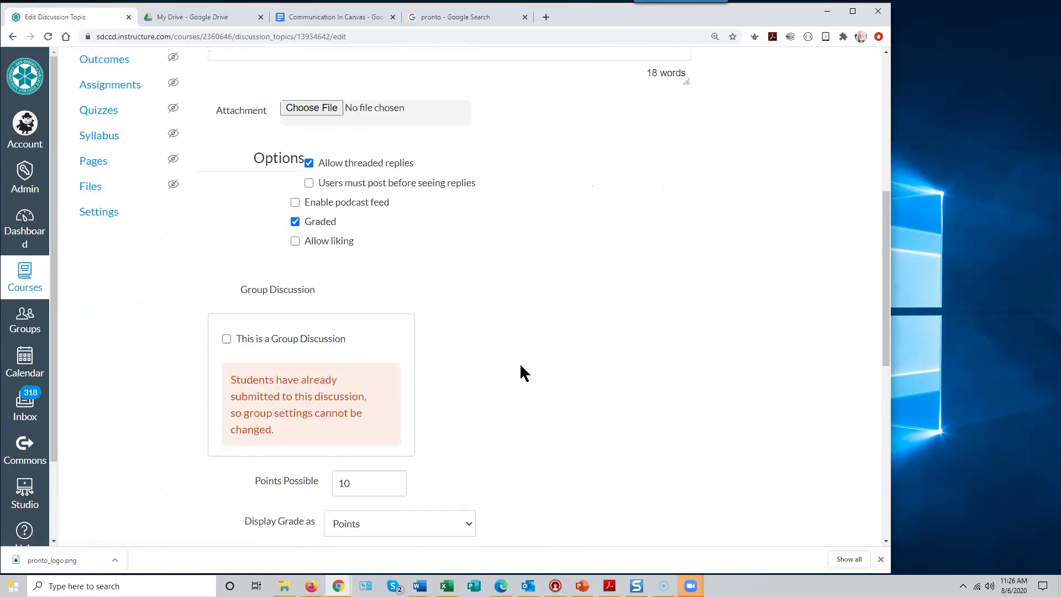
pyautogui.scroll(5, 521, 366)
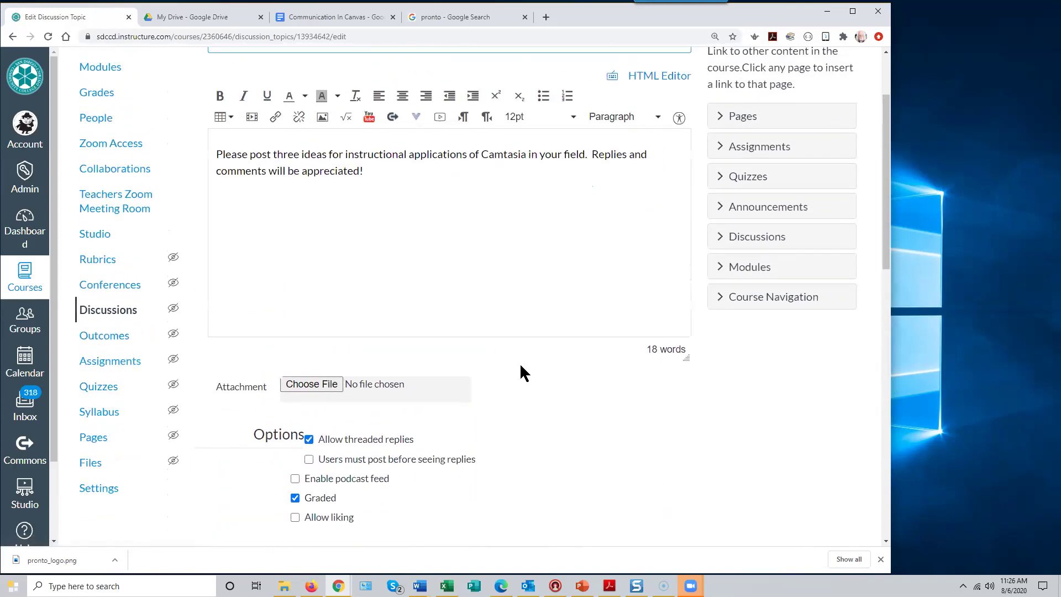
pyautogui.scroll(-7, 525, 374)
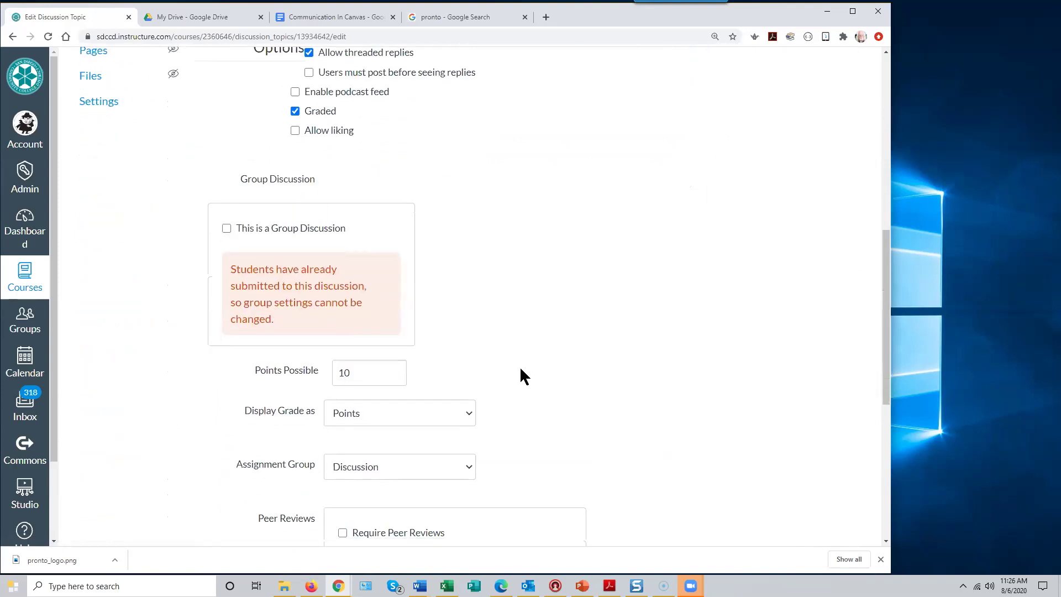
pyautogui.scroll(-3, 524, 376)
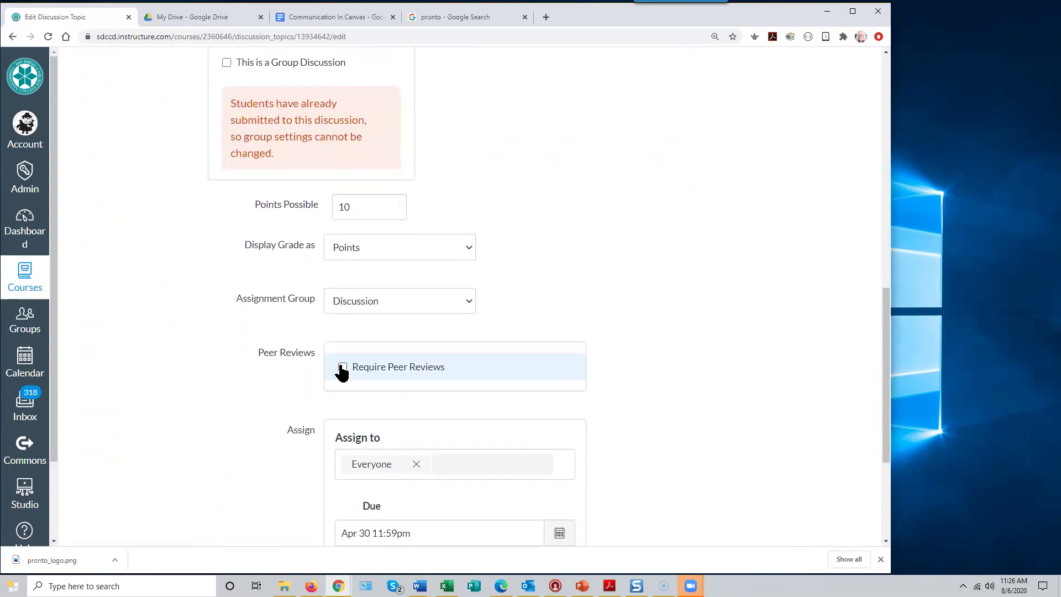
pyautogui.click(343, 368)
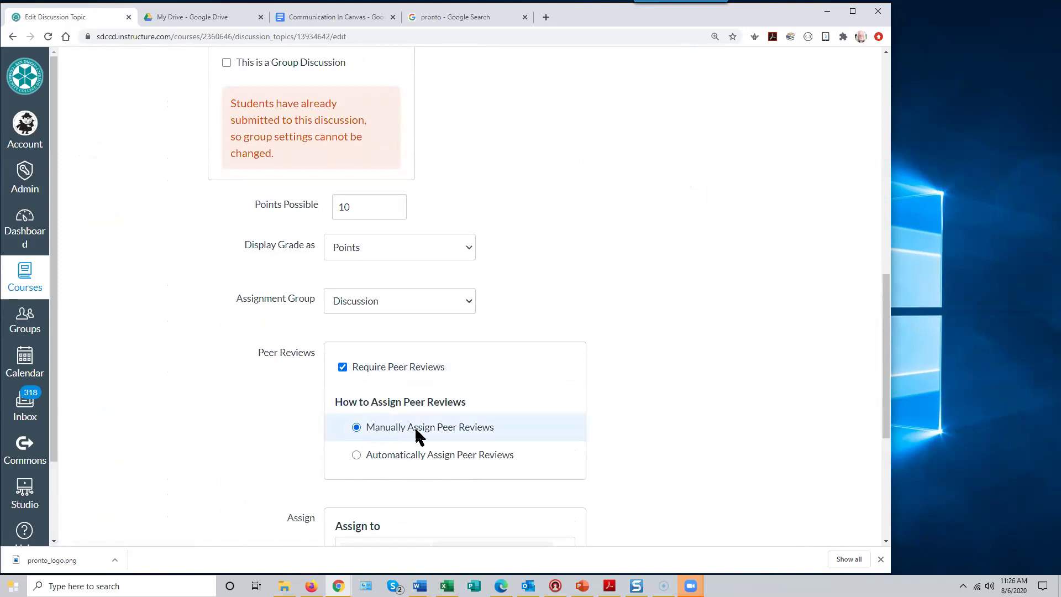
# - Set peer reviews to be assigned automatically with 2 reviews per user
pyautogui.scroll(-2, 888, 445)
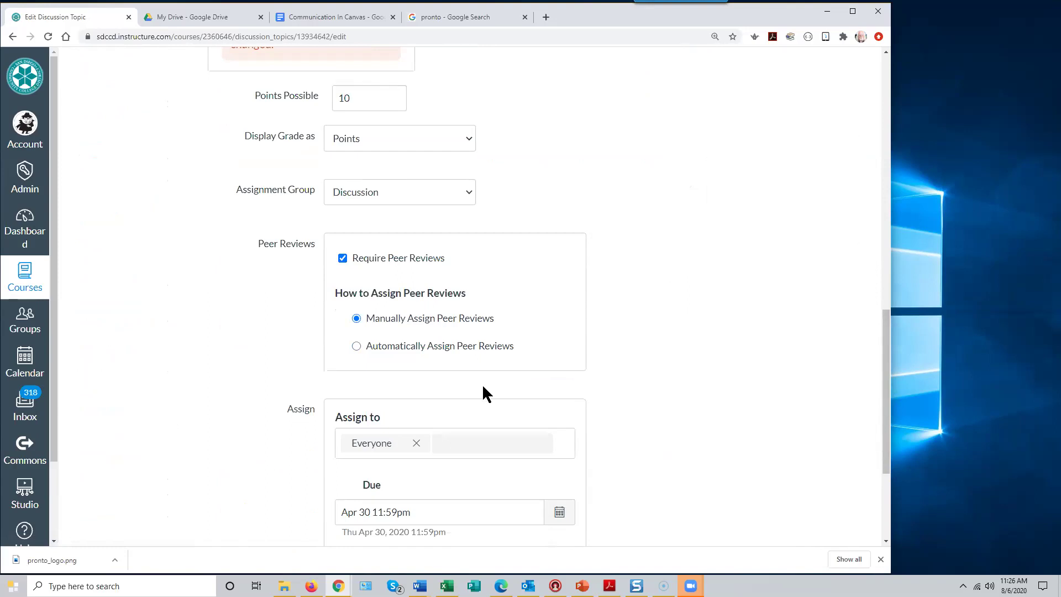
pyautogui.click(356, 347)
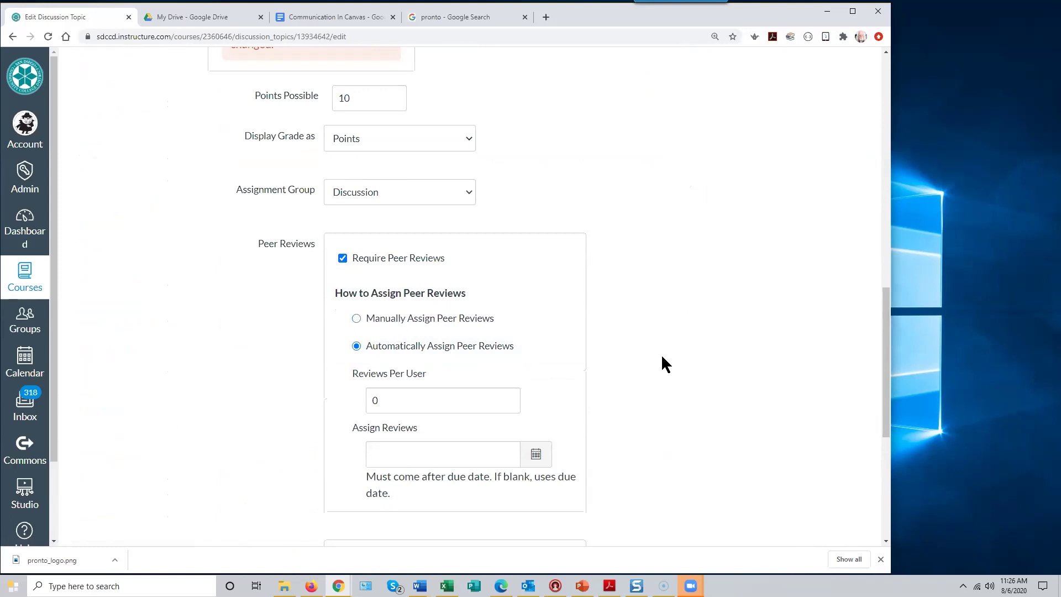
pyautogui.moveTo(383, 401); pyautogui.dragTo(346, 397)
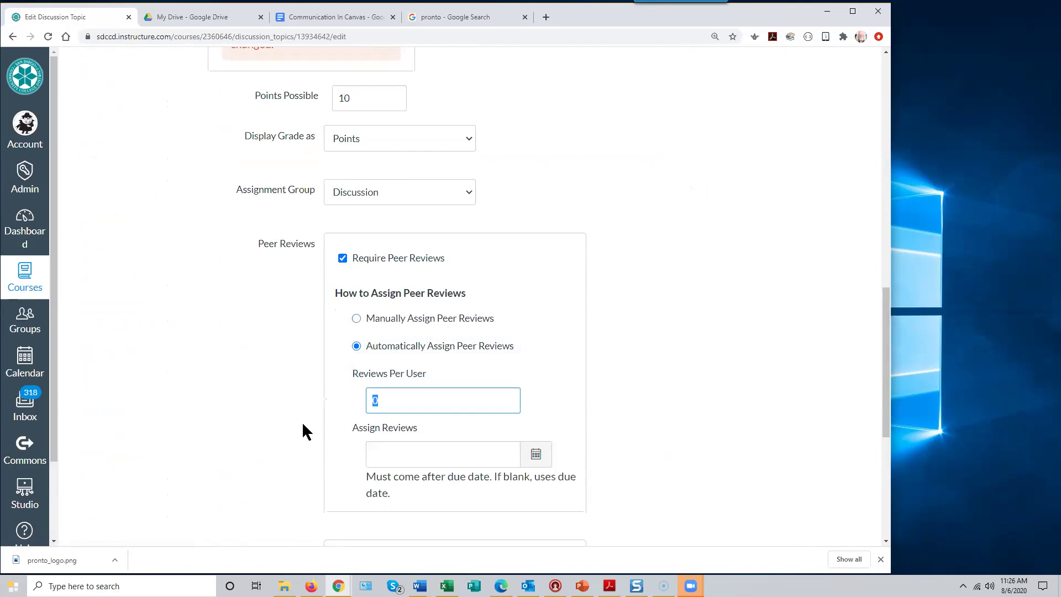
pyautogui.write('2')
pyautogui.scroll(15, 617, 395)
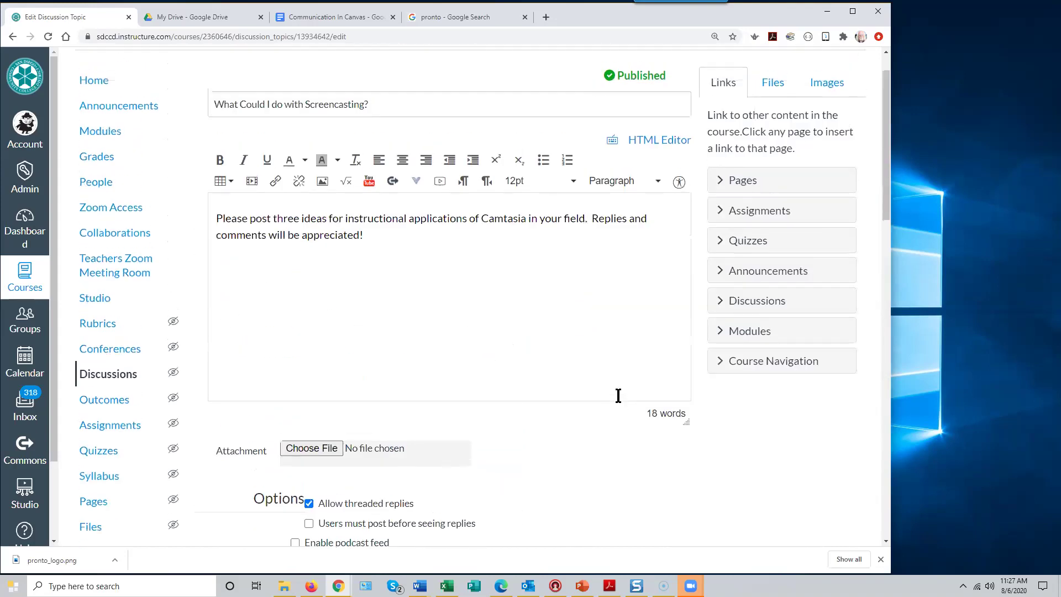
pyautogui.scroll(1, 618, 395)
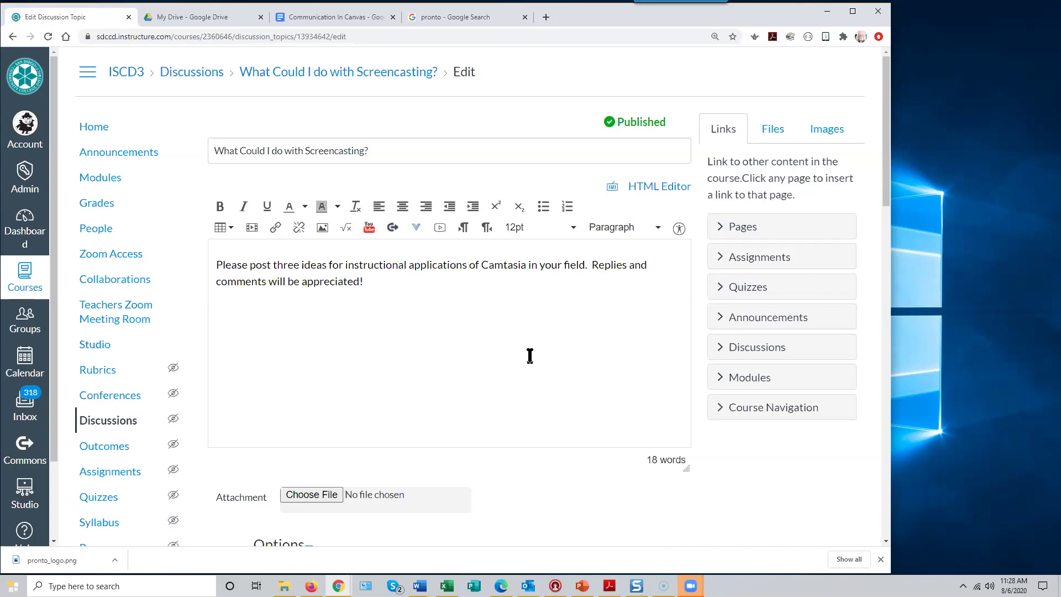
pyautogui.click(98, 205)
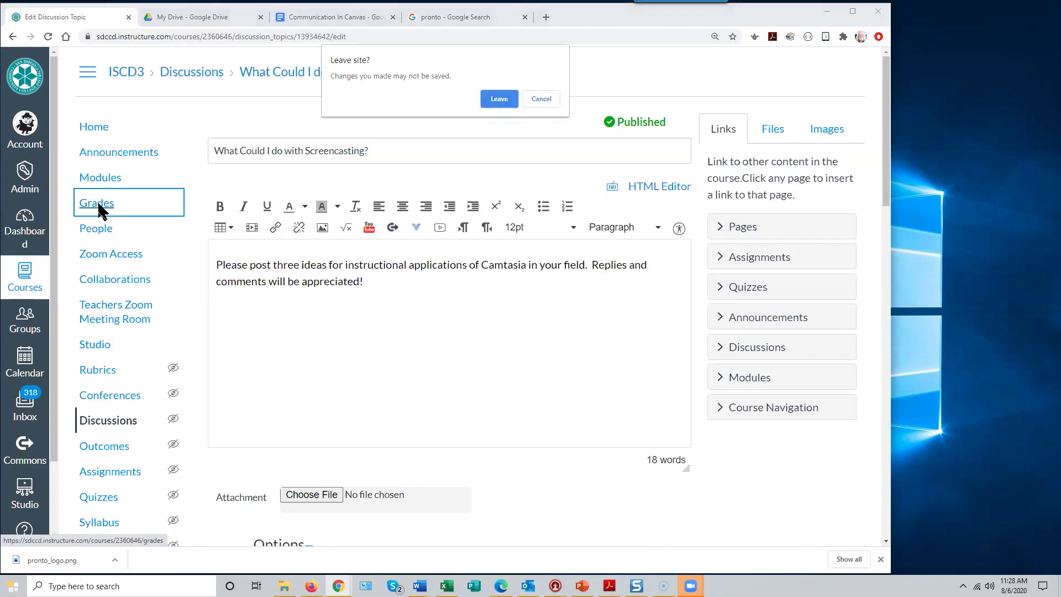
# - Leave the unsaved discussion for the ISCD3 Gradebook and expand the assignment groups list
pyautogui.click(501, 100)
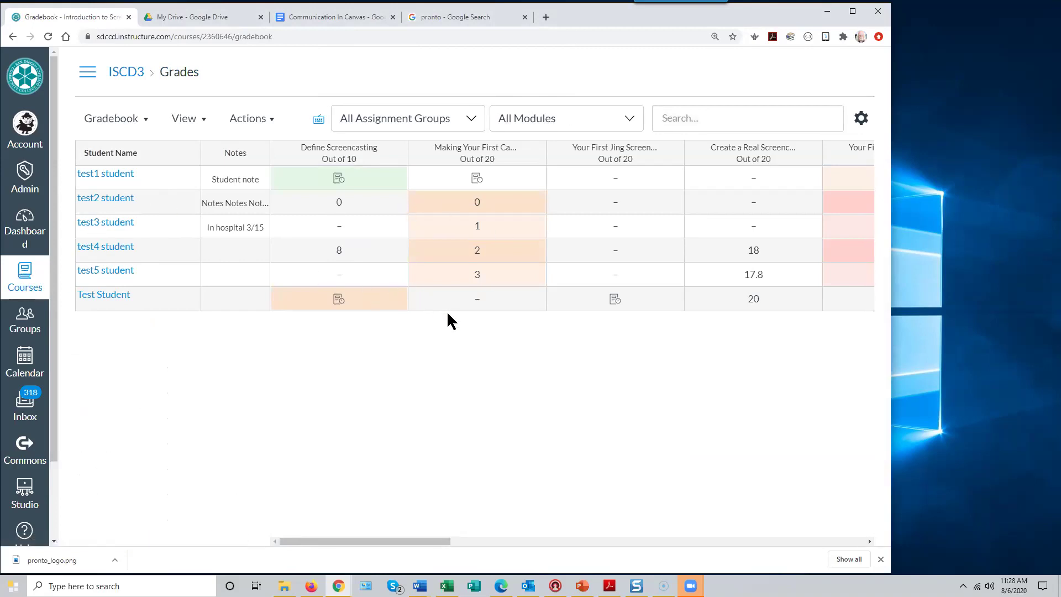
pyautogui.moveTo(437, 541); pyautogui.dragTo(626, 561)
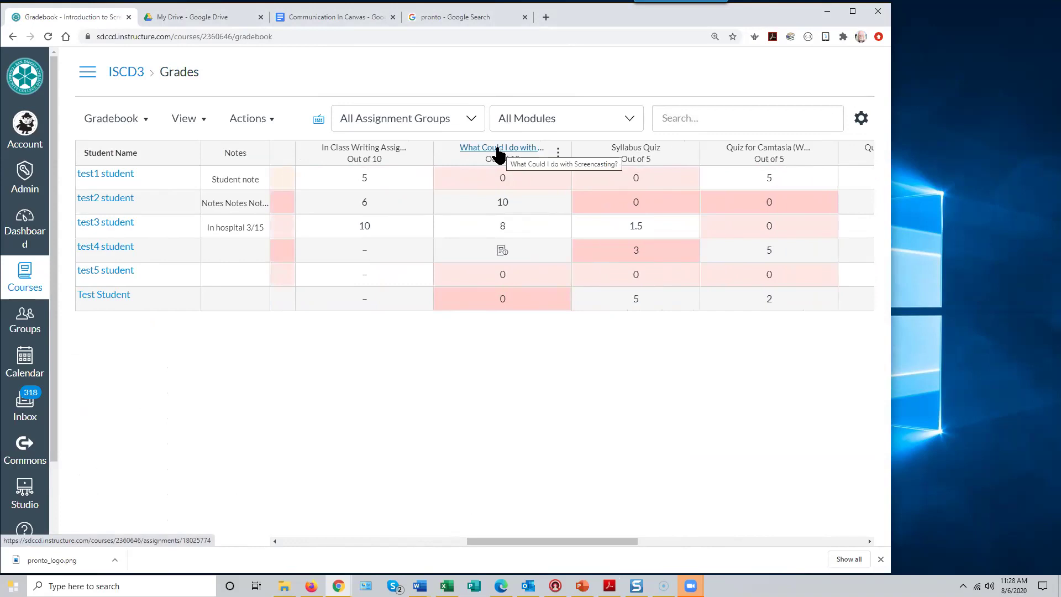
pyautogui.click(471, 117)
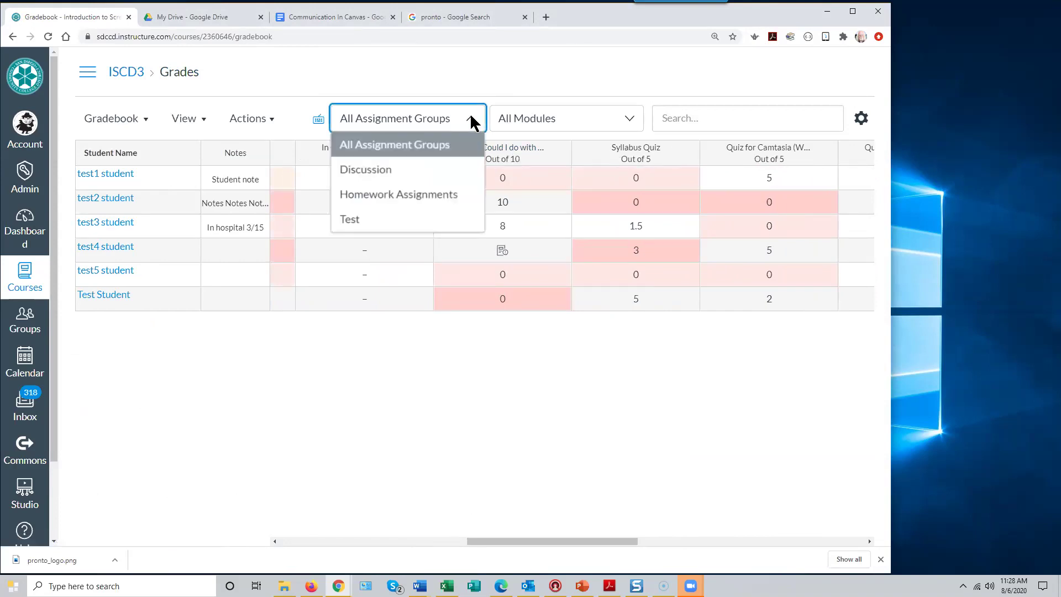
# - Filter the gradebook to Discussion and open test4 student's screencasting posts in SpeedGrader
pyautogui.click(372, 169)
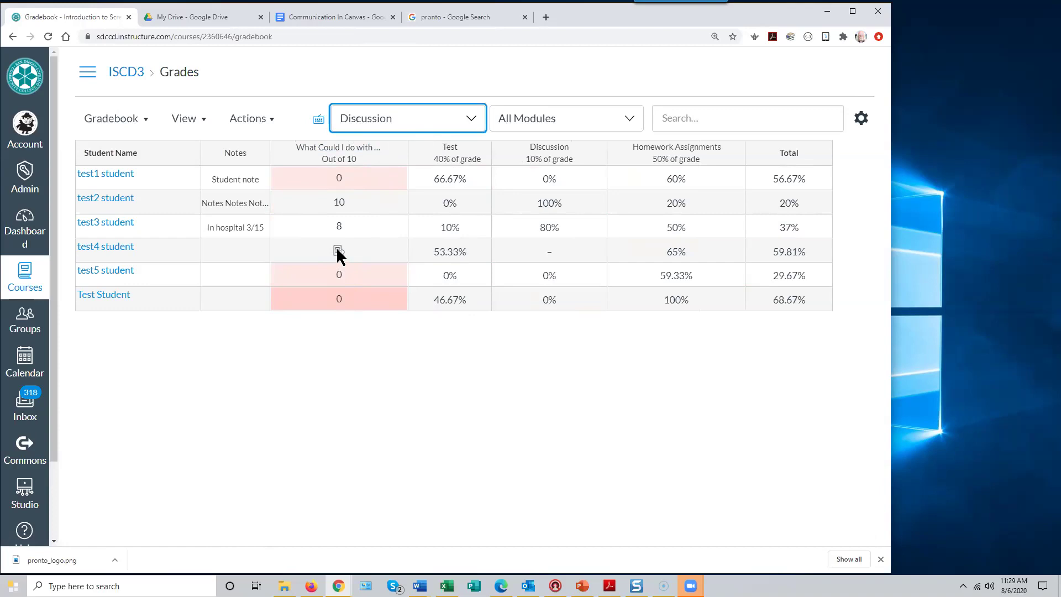
pyautogui.click(338, 251)
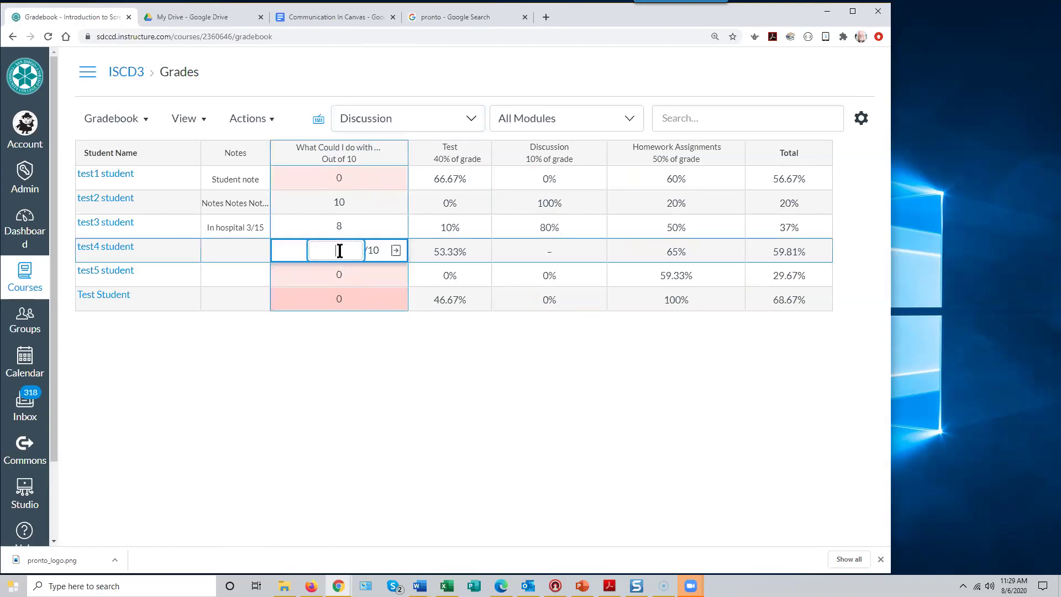
pyautogui.click(396, 250)
pyautogui.click(776, 188)
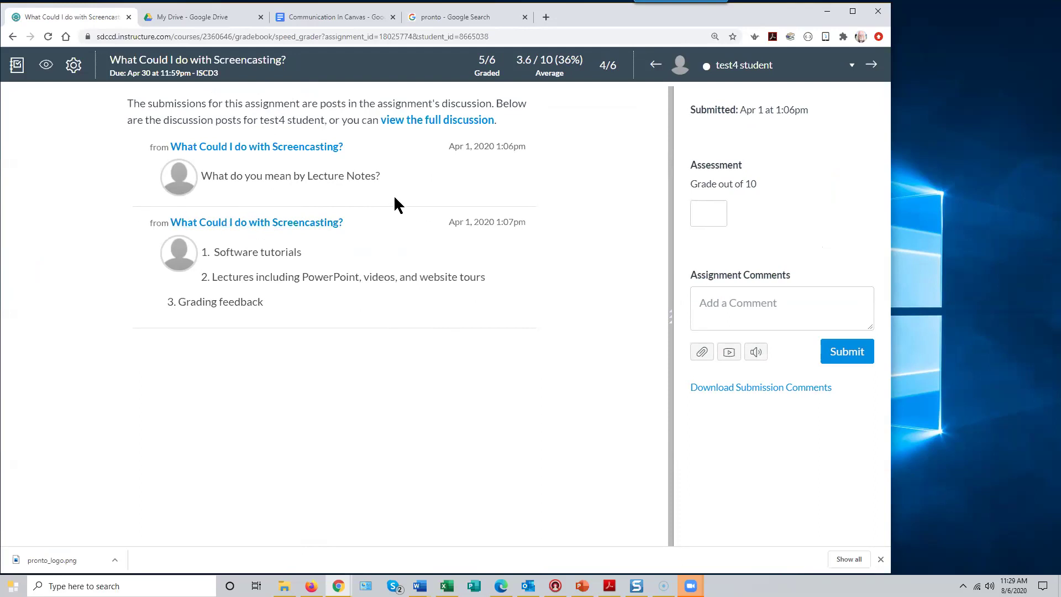
# - Go back from SpeedGrader to the Discussion-filtered ISCD3 Gradebook and scroll the global navigation
pyautogui.click(17, 67)
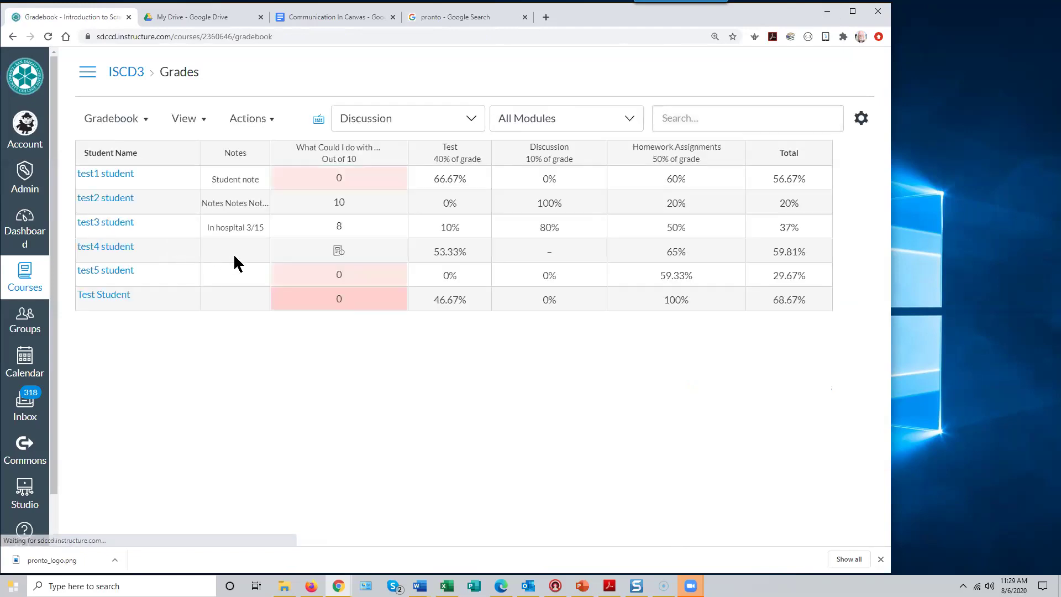
pyautogui.scroll(-1, 54, 426)
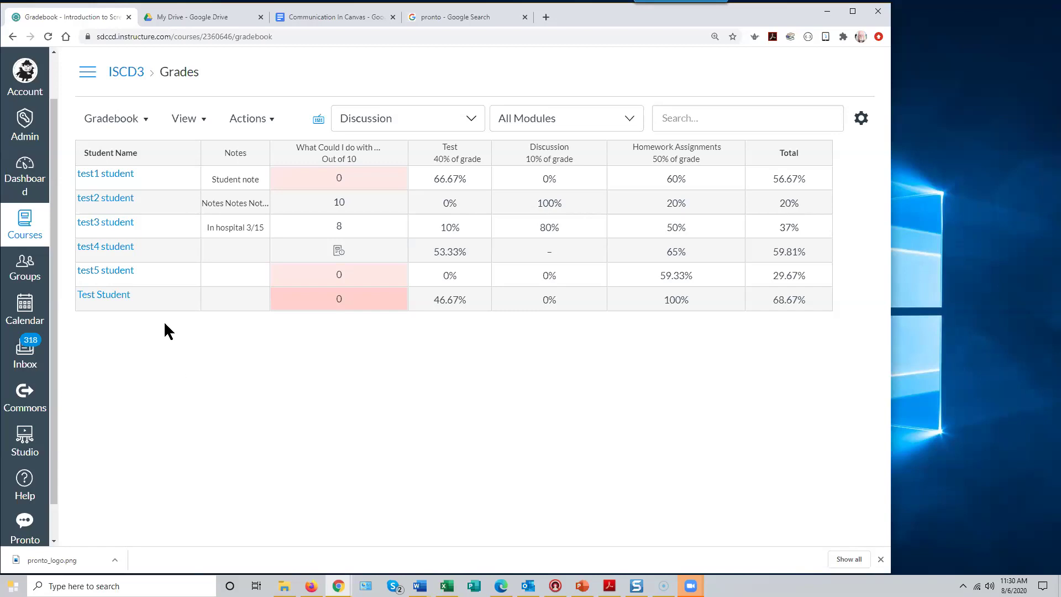
pyautogui.scroll(-1, 50, 472)
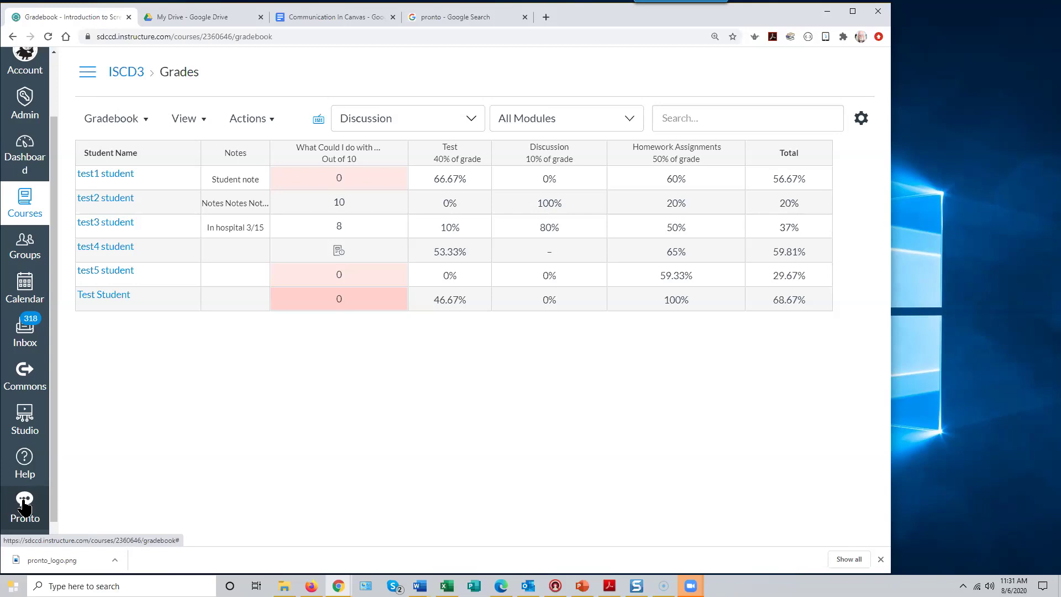
# - Post 'We're live in Pronto on Camvas' in the course Pronto chat, then open Go Live in a new tab
pyautogui.click(26, 503)
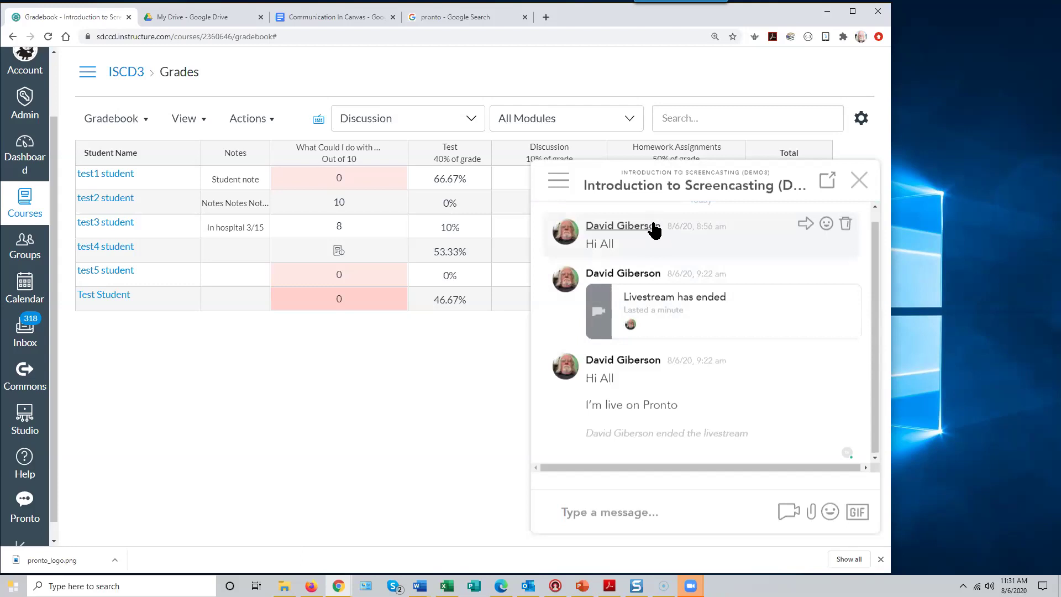
pyautogui.moveTo(873, 347); pyautogui.dragTo(879, 381)
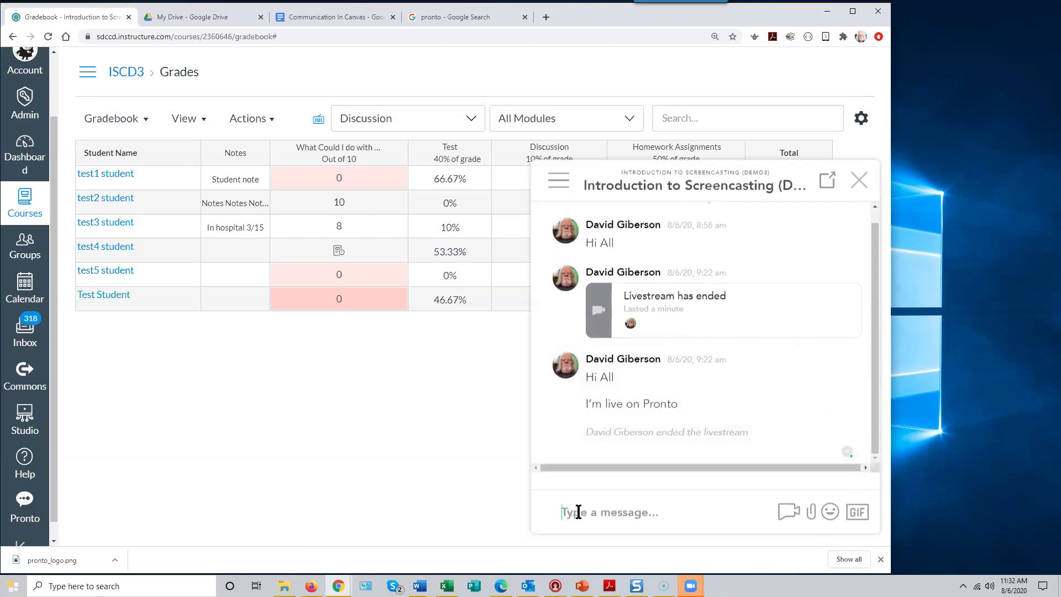
pyautogui.write("We're live in Pronto on Camvas")
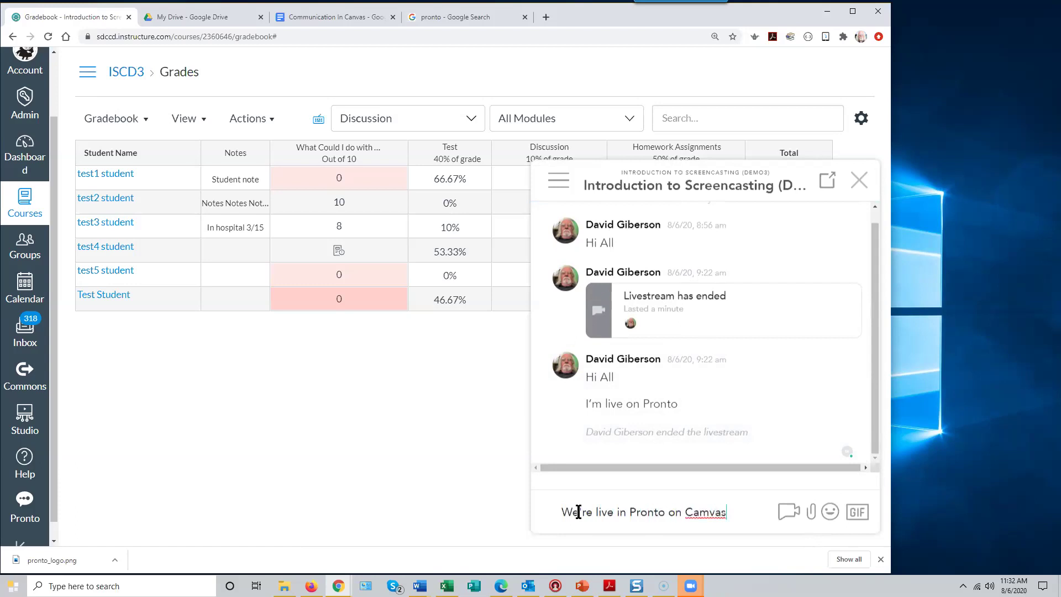
pyautogui.press('Return')
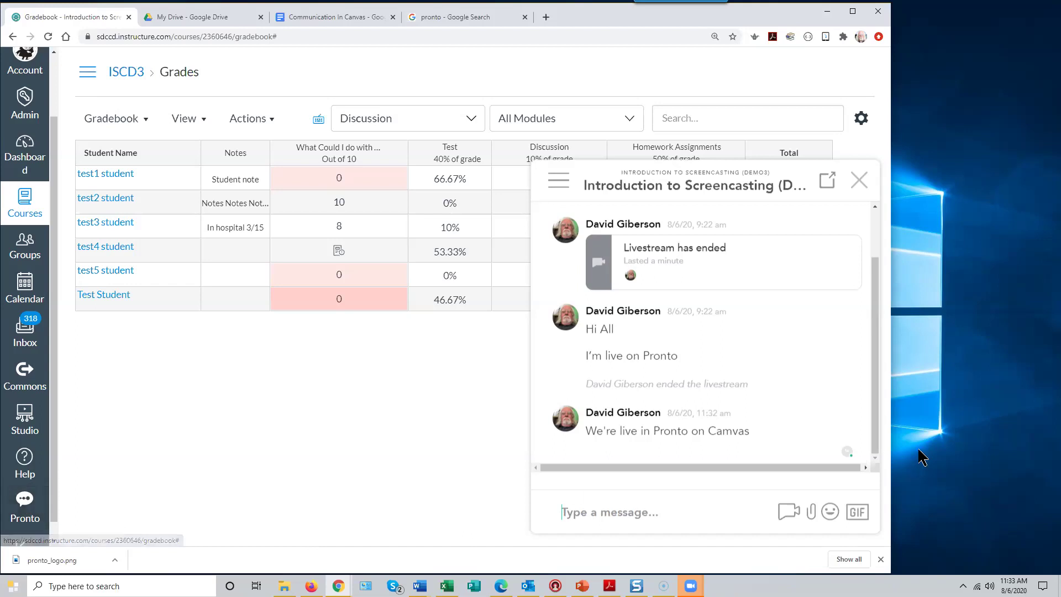
pyautogui.moveTo(872, 442)
pyautogui.mouseDown()
pyautogui.moveTo(876, 368)
pyautogui.moveTo(870, 445)
pyautogui.mouseUp()
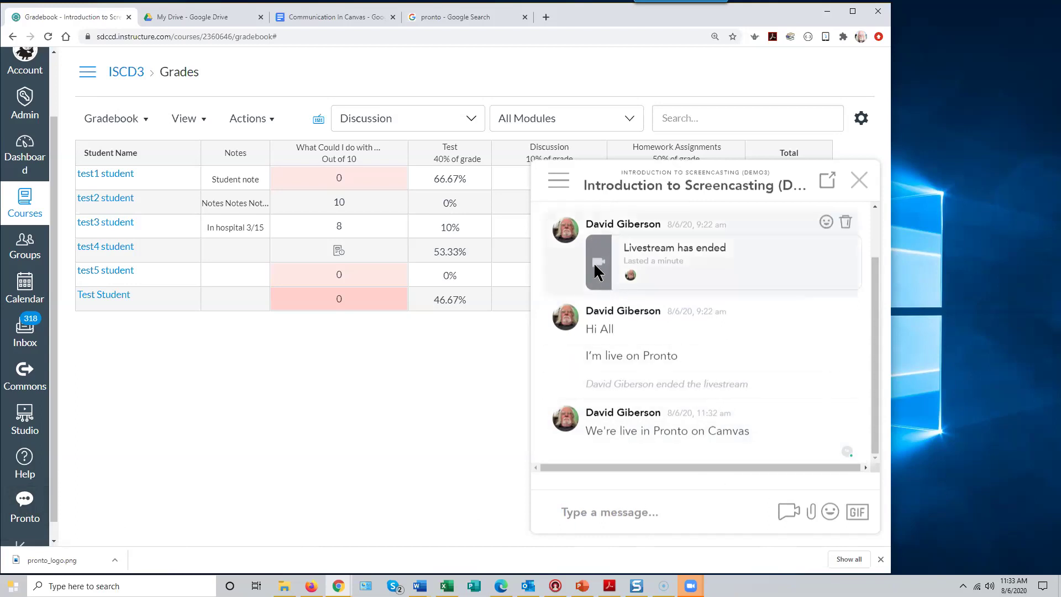
pyautogui.click(788, 514)
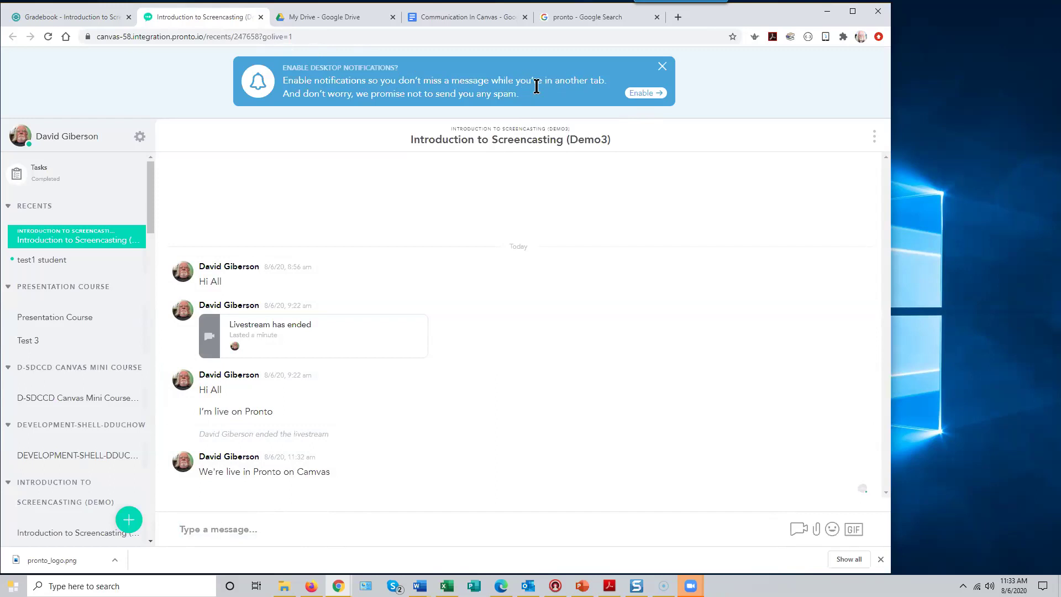
# - Enable Pronto desktop notifications and allow them in the browser prompt
pyautogui.click(643, 93)
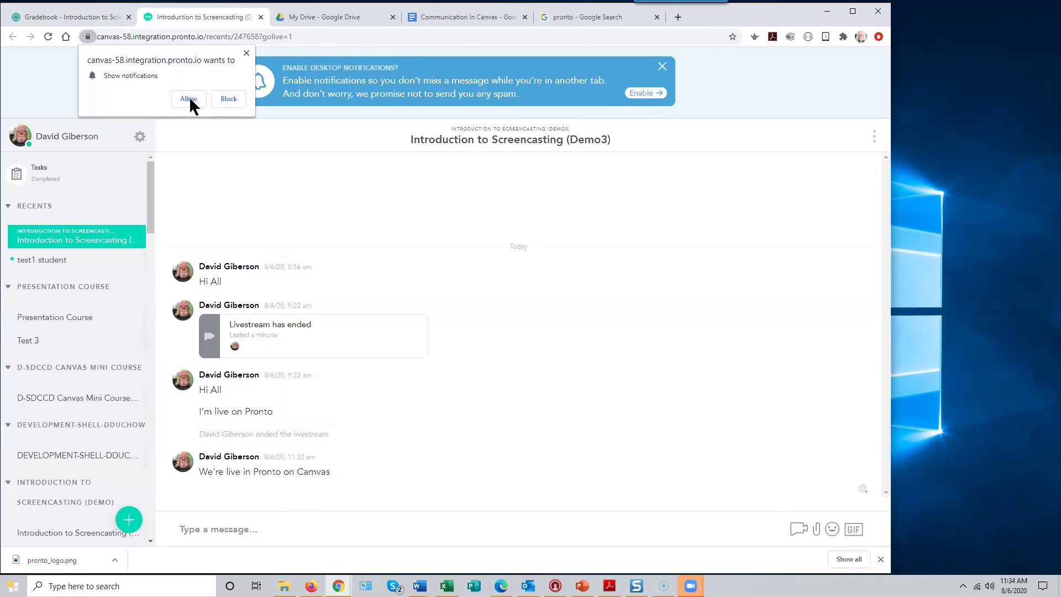
pyautogui.click(188, 99)
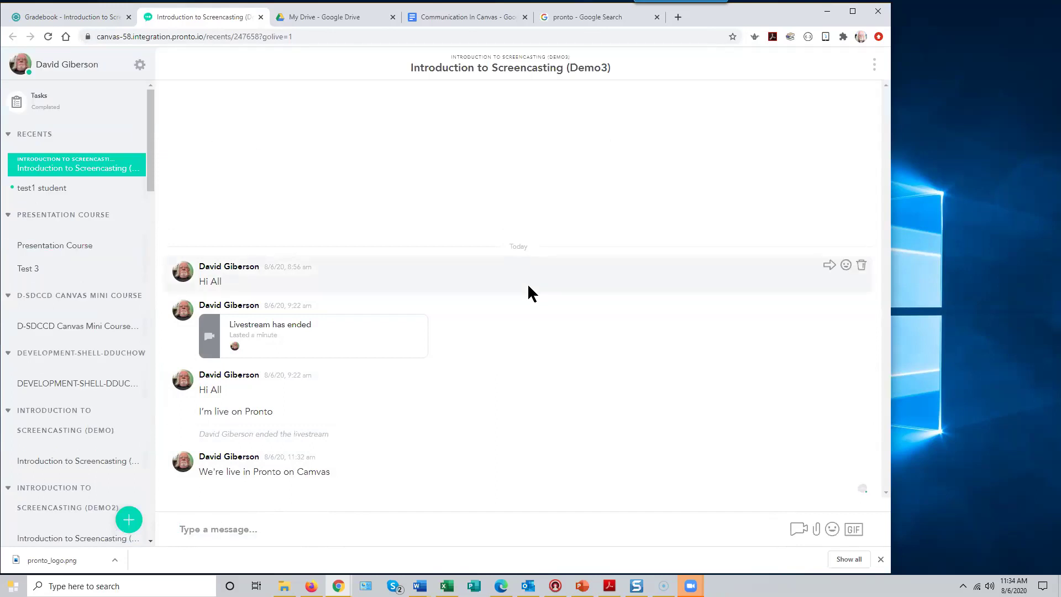
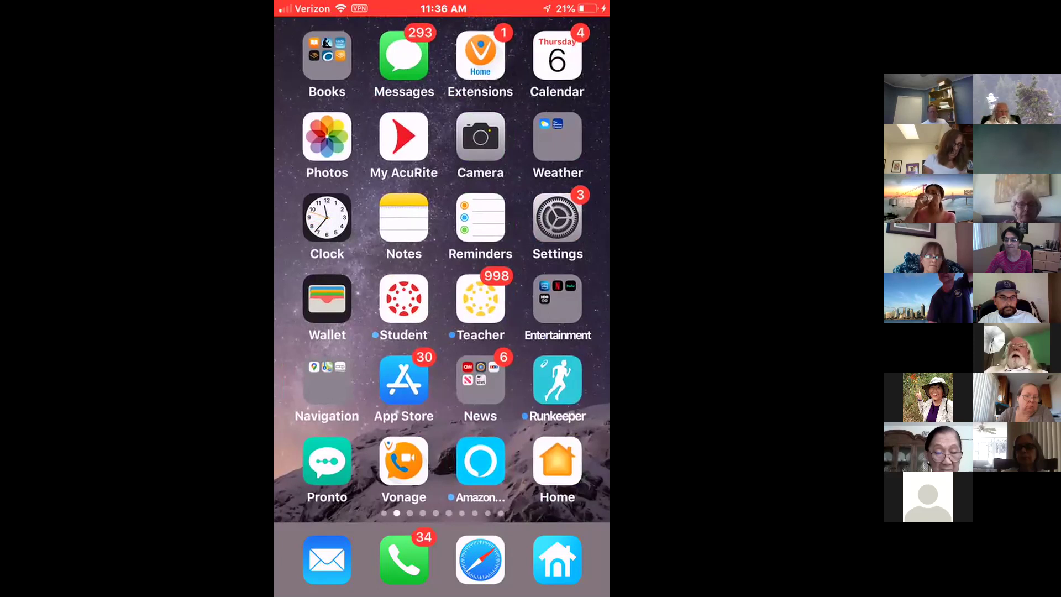
# - Launch Pronto and start a live video broadcast in the Demo3 course chat
pyautogui.click(328, 461)
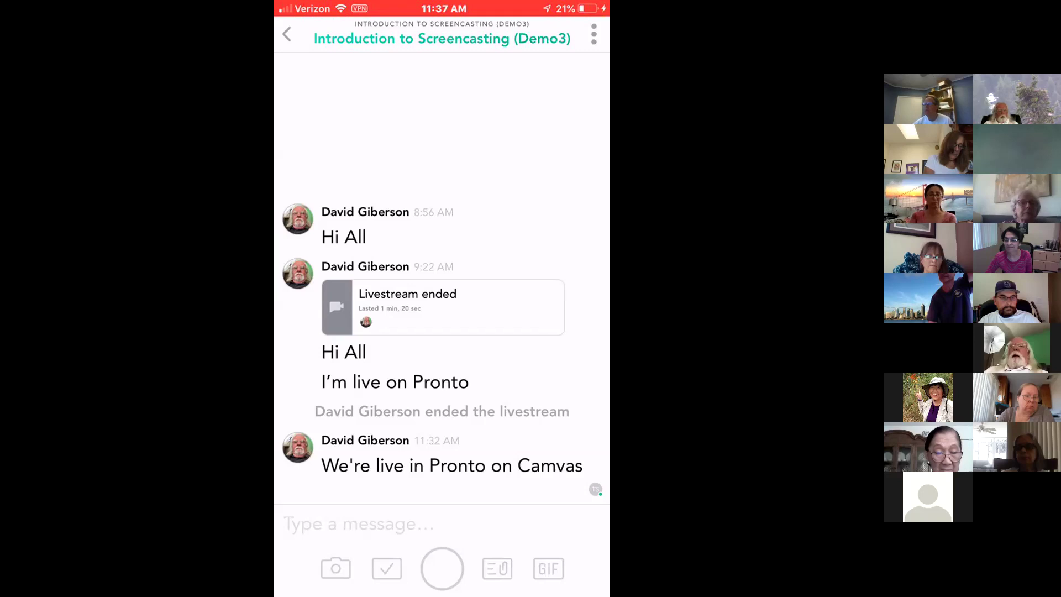
pyautogui.click(442, 569)
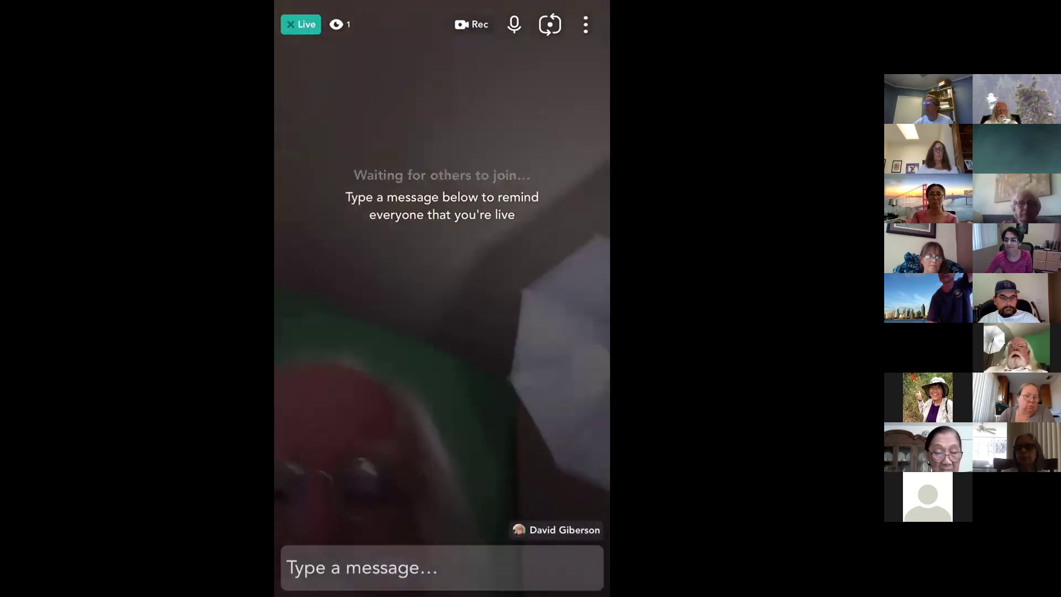
# - Write the reminder 'Live streaming now!' in the livestream's message field
pyautogui.click(442, 567)
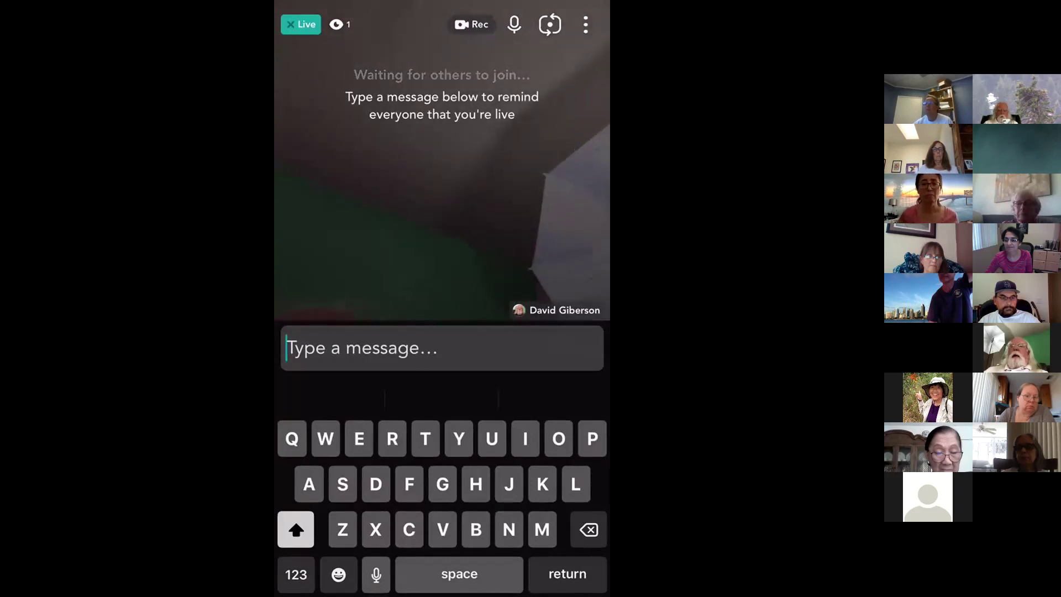
pyautogui.write('Live ')
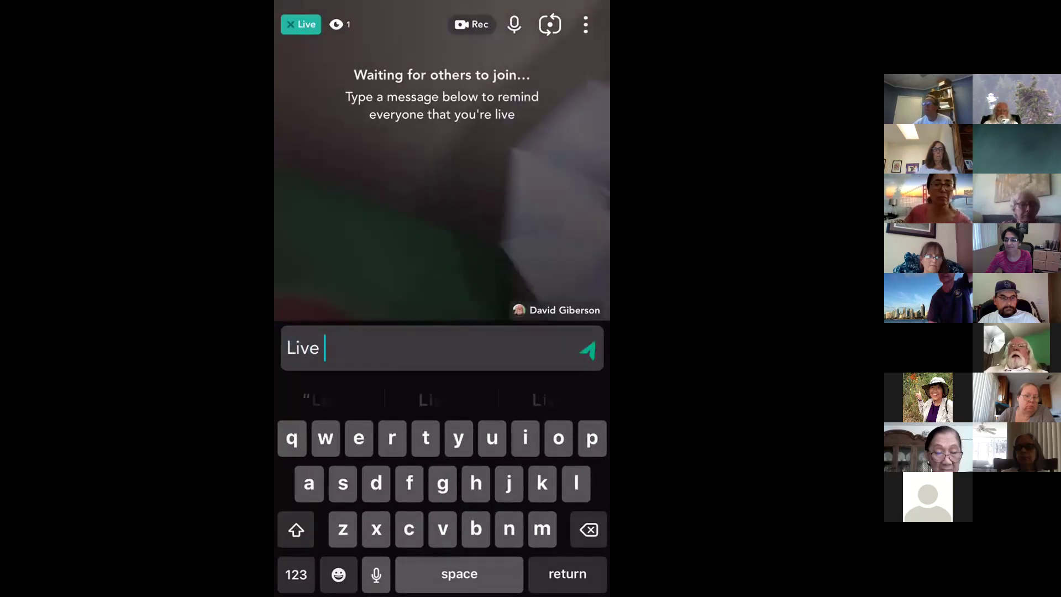
pyautogui.write('strea')
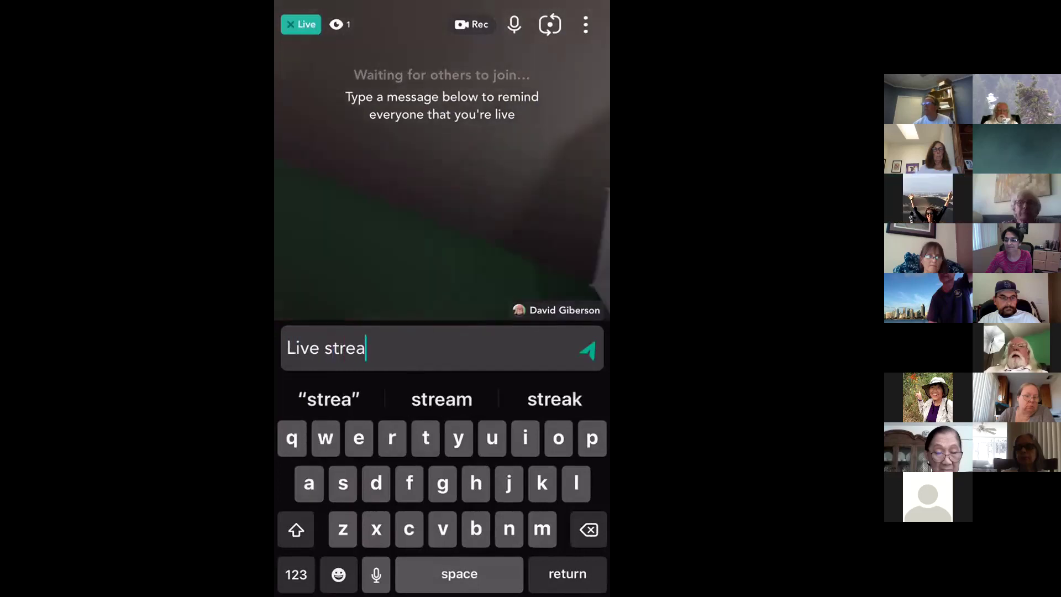
pyautogui.write('ming ')
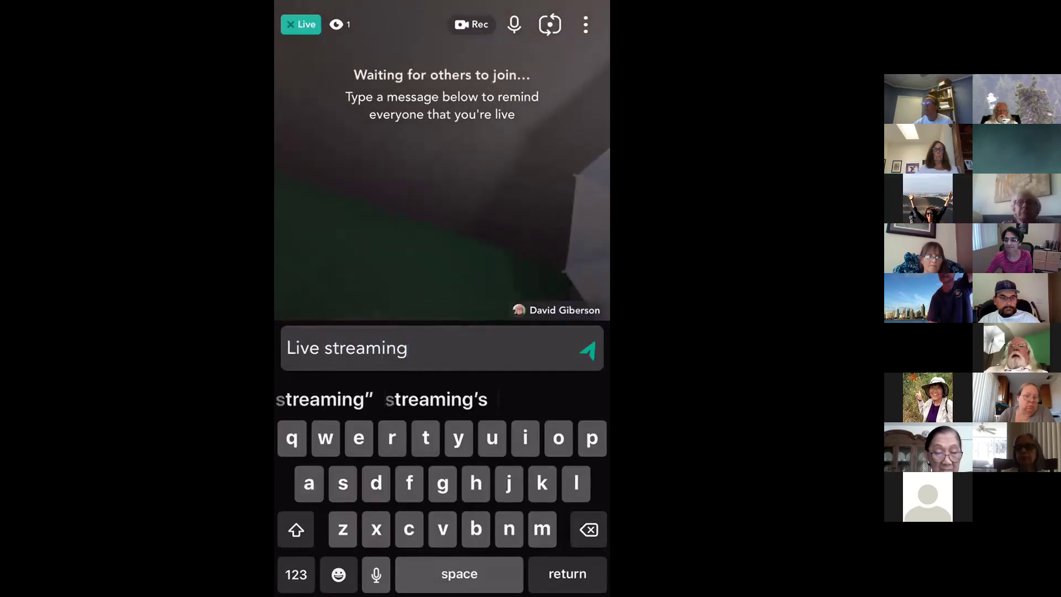
pyautogui.write('now')
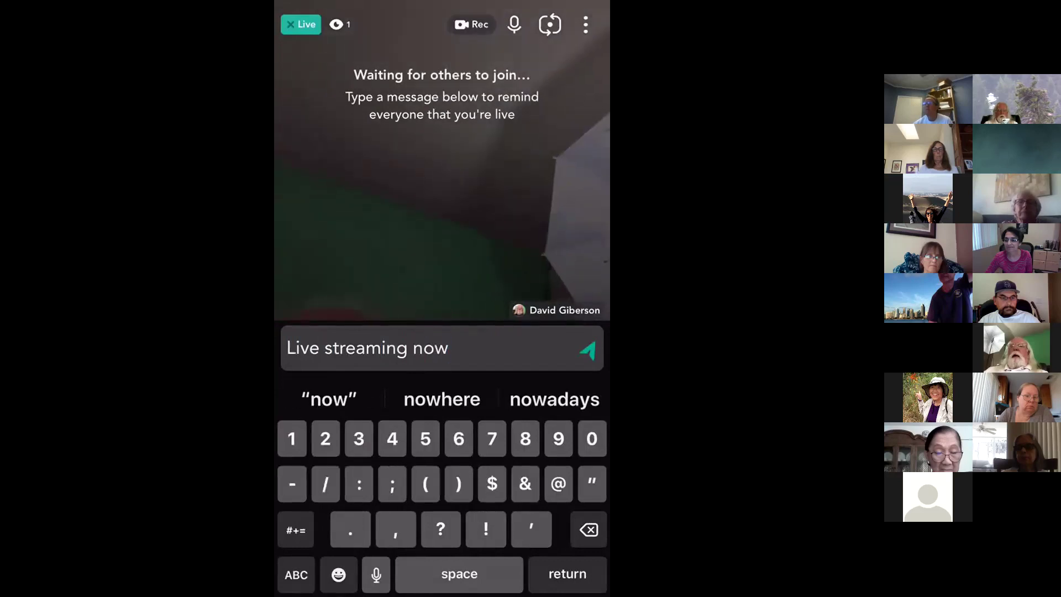
pyautogui.write('!')
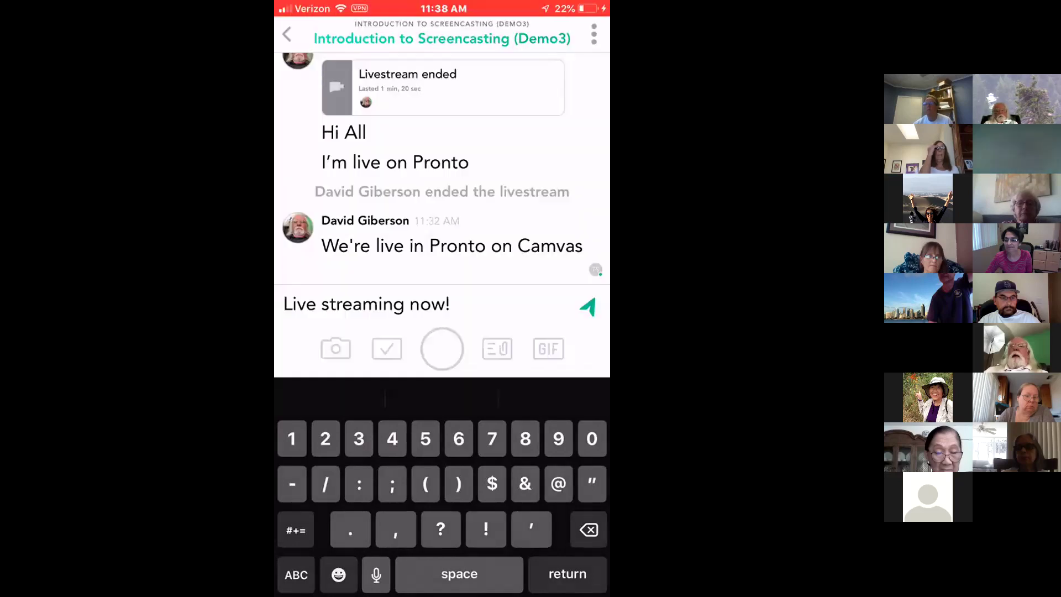
# - Send 'Live streaming now!' to the Demo3 chat, then bring up the course drawer
pyautogui.click(589, 526)
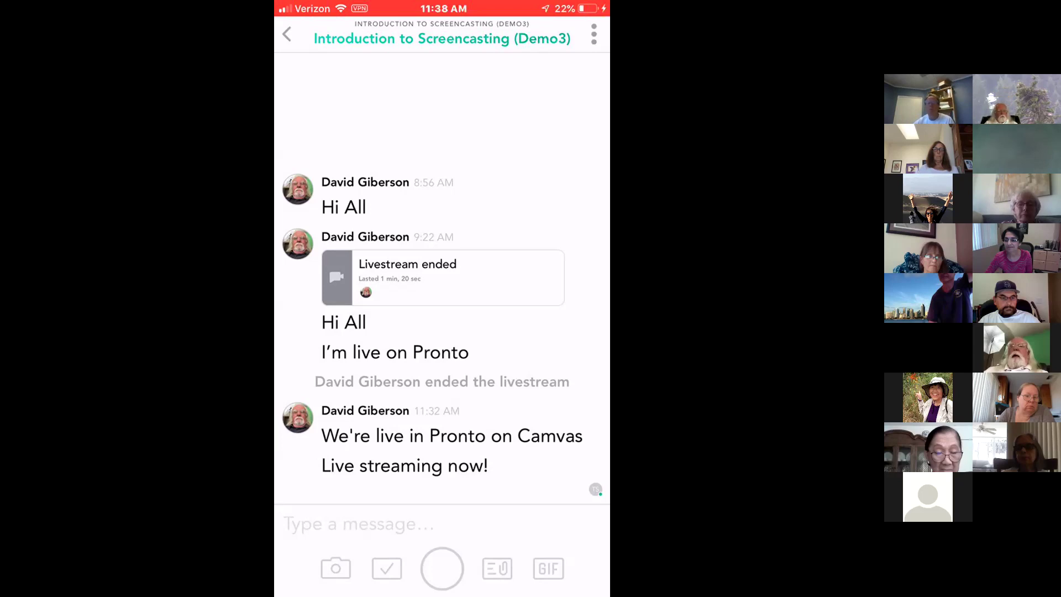
pyautogui.click(286, 35)
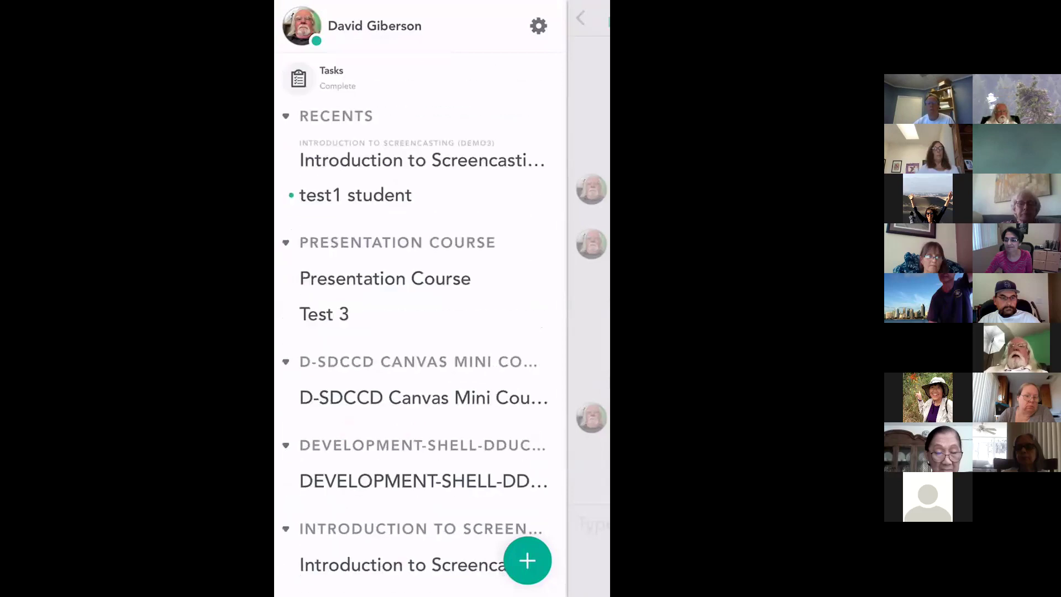
# - Pick the first Introduction to Screencasting (Demo) row in the course drawer
pyautogui.scroll(-10, 420, 310)
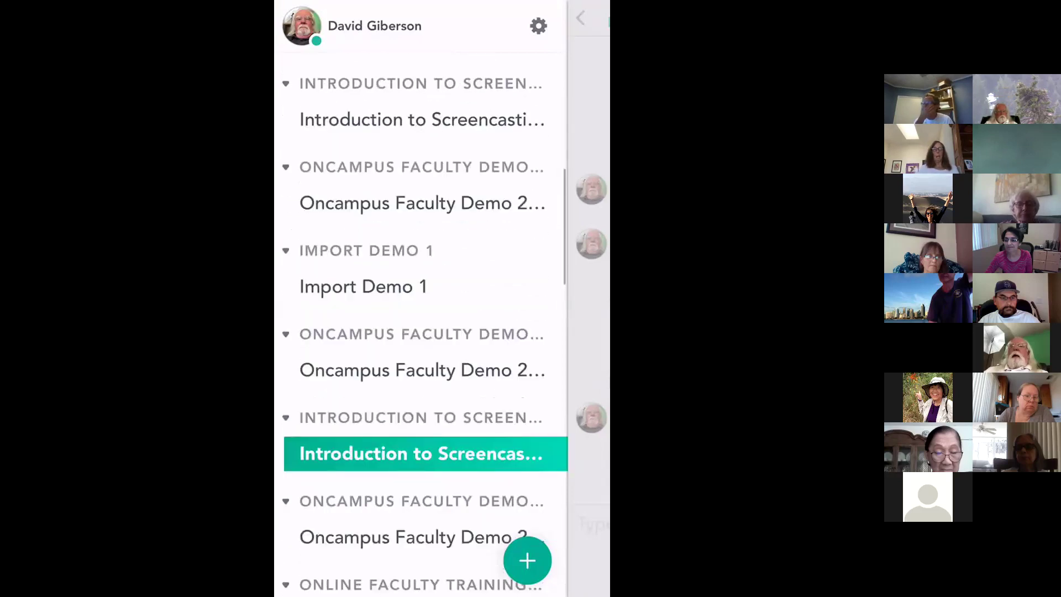
pyautogui.scroll(6, 420, 310)
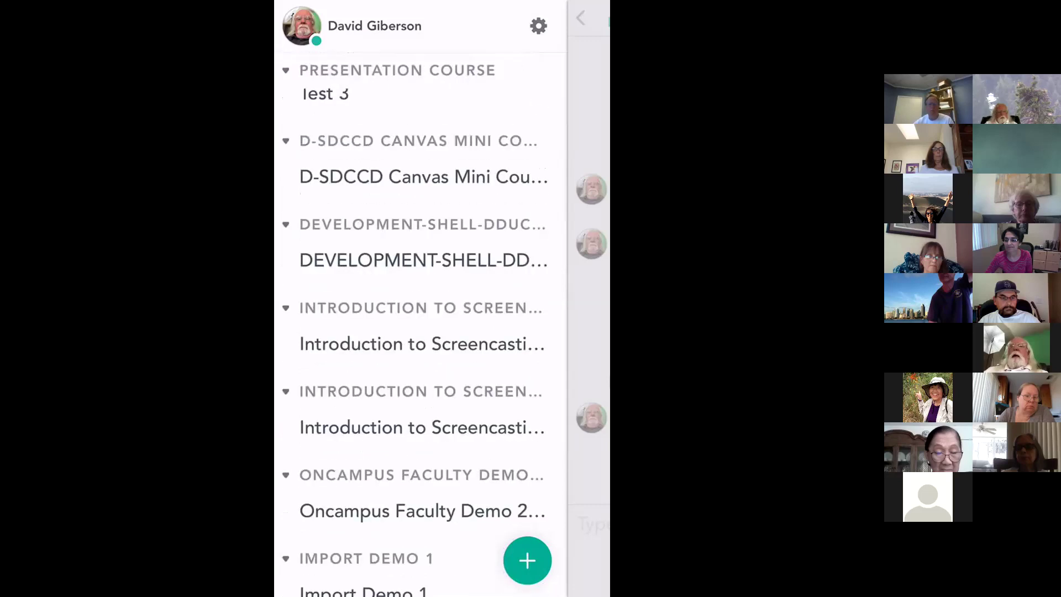
pyautogui.click(422, 344)
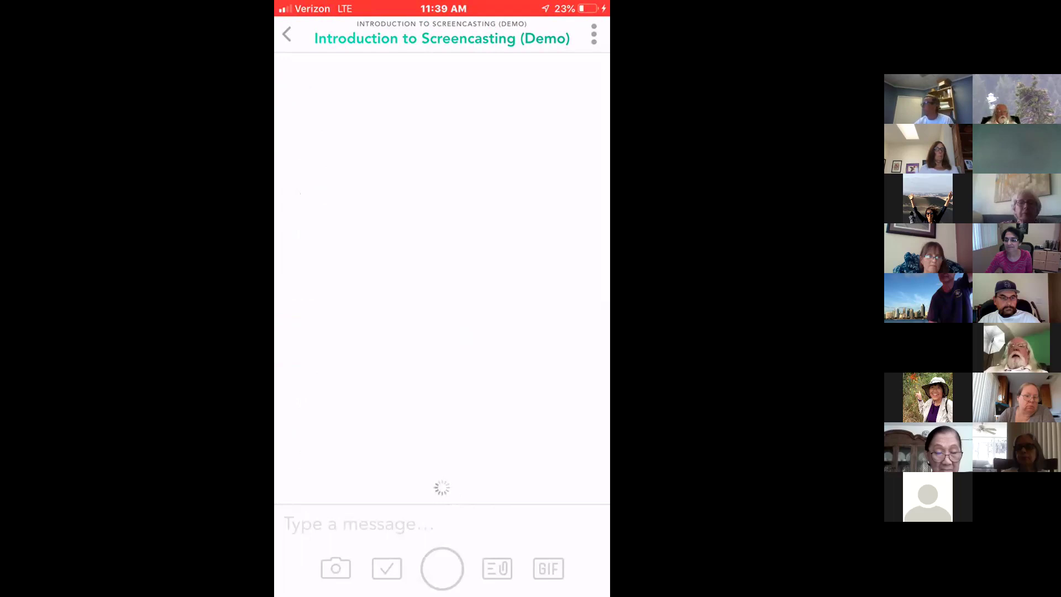
# - Go back from the empty Introduction to Screencasting chat to the course channel list
pyautogui.click(286, 34)
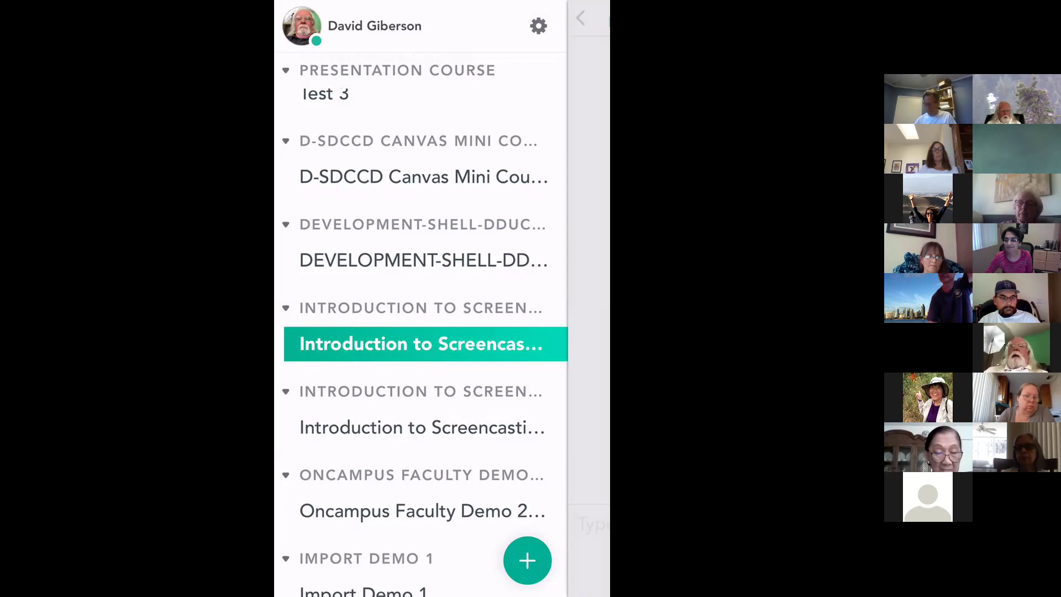
# - Collapse the development shell course group and end the Zoom phone screen broadcast
pyautogui.click(286, 225)
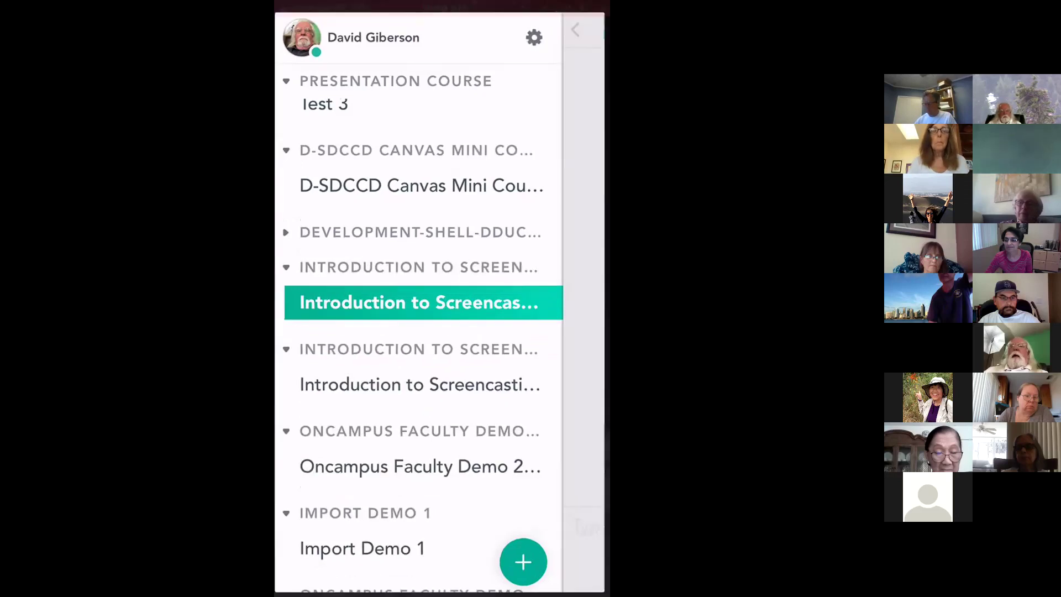
pyautogui.click(443, 8)
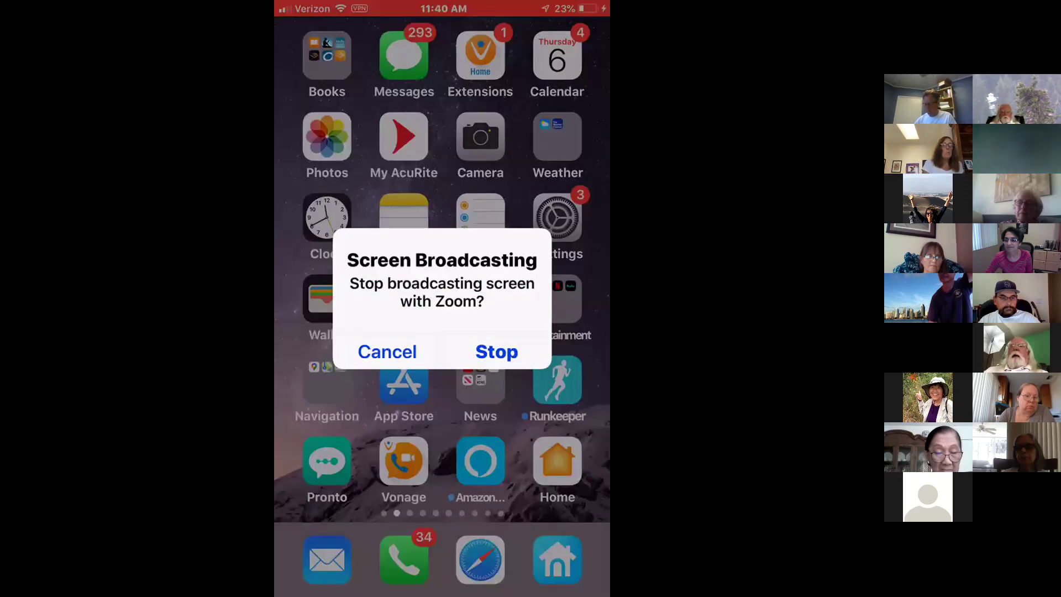
pyautogui.click(497, 351)
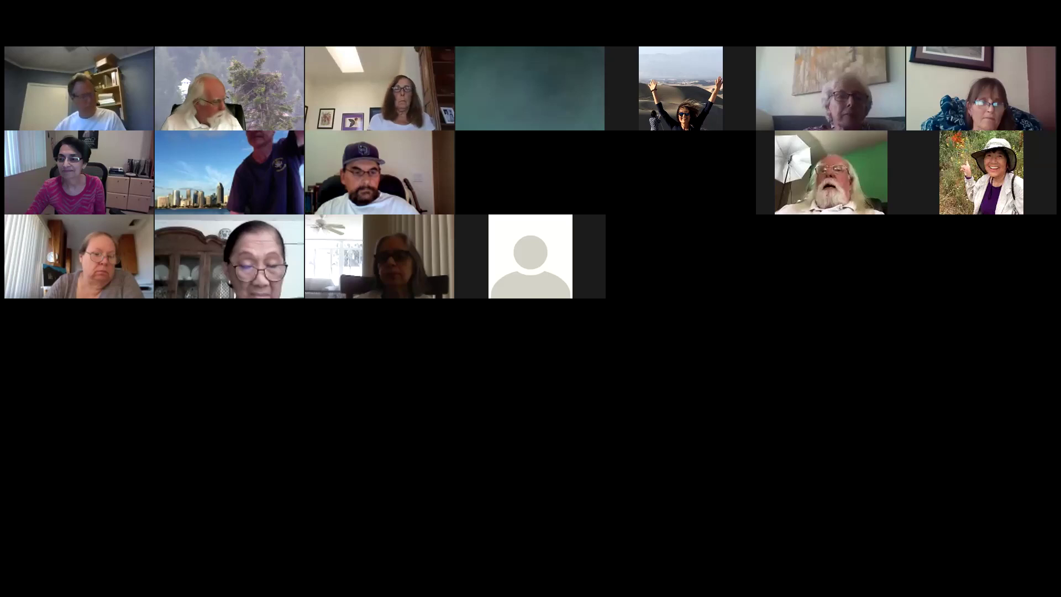
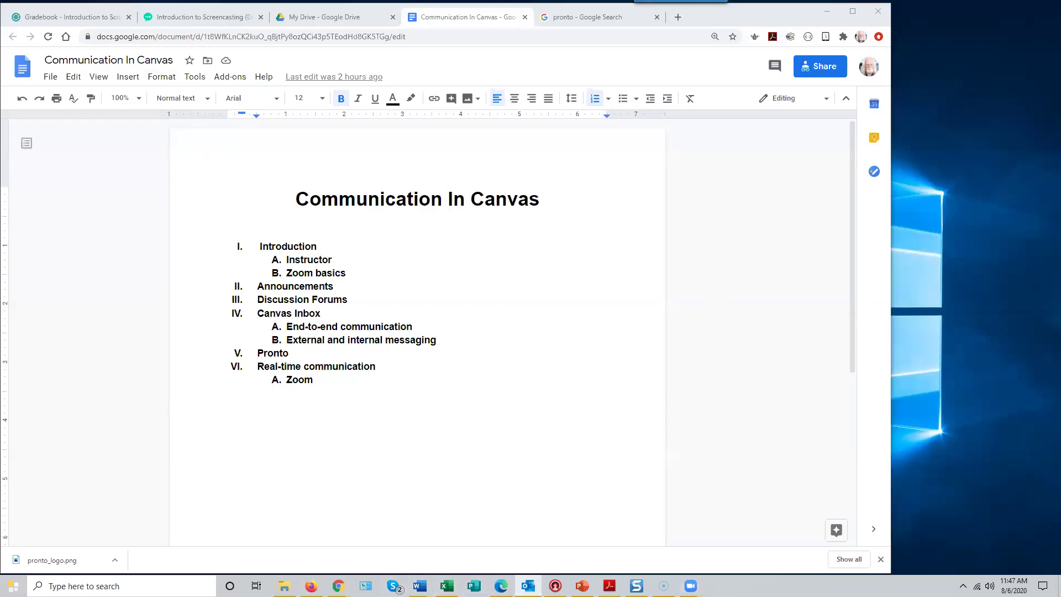
# - Open the Outlook calendar and start a new appointment on August 13
pyautogui.click(529, 586)
pyautogui.click(116, 427)
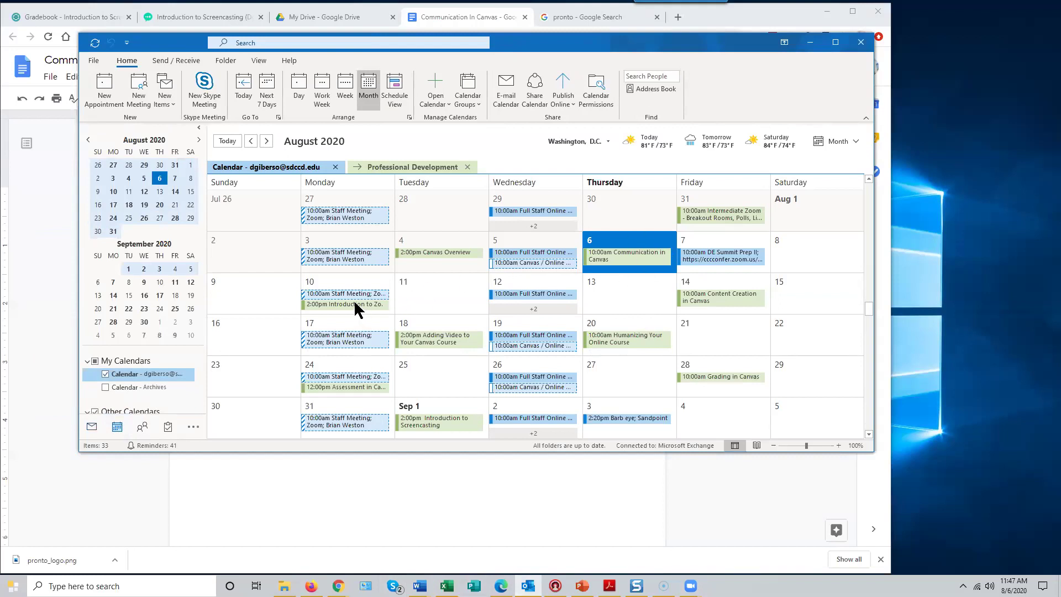
pyautogui.moveTo(354, 304)
pyautogui.moveTo(704, 292)
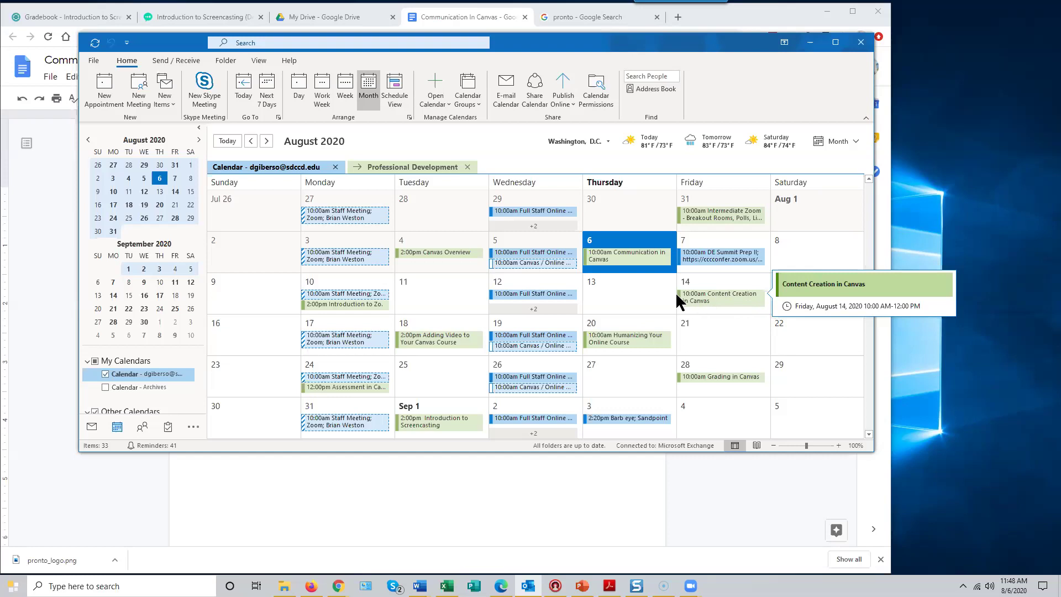
pyautogui.click(625, 296)
pyautogui.click(624, 296)
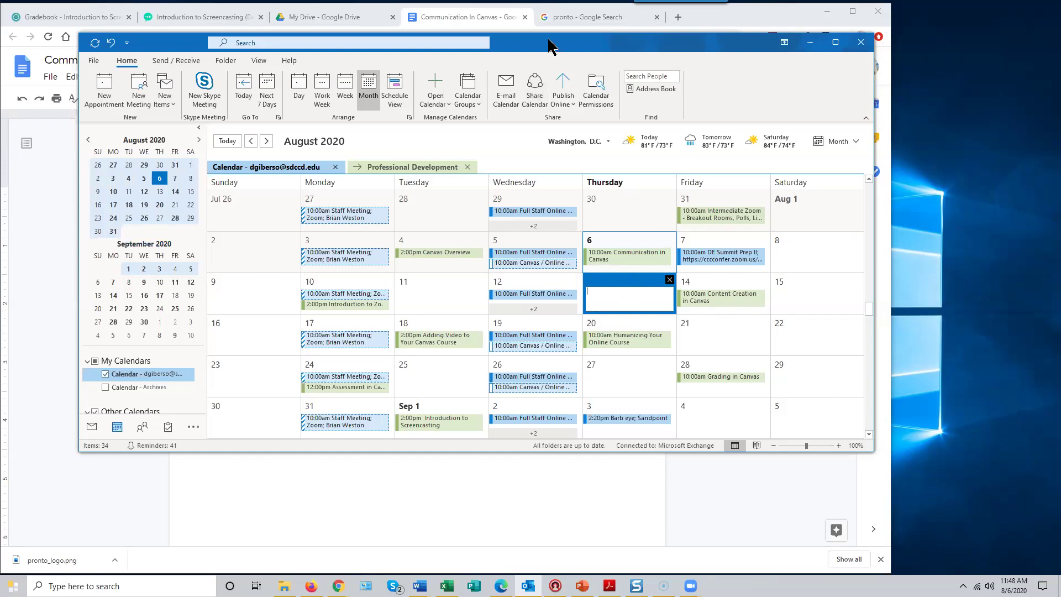
# - Return to the Canvas gradebook and go to the ISCD3 course home page to review announcements
pyautogui.click(36, 78)
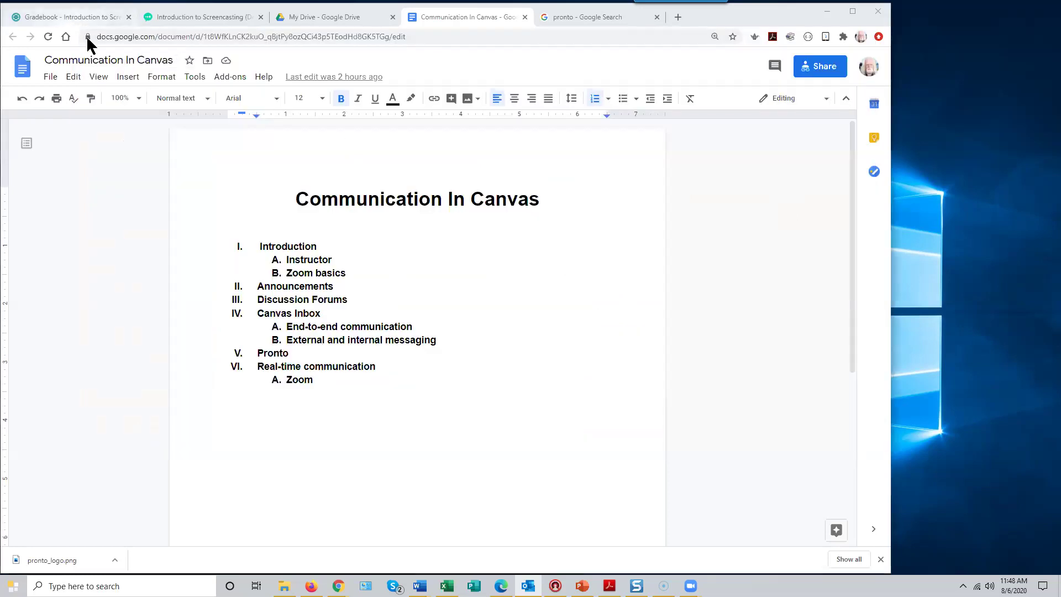
pyautogui.click(72, 17)
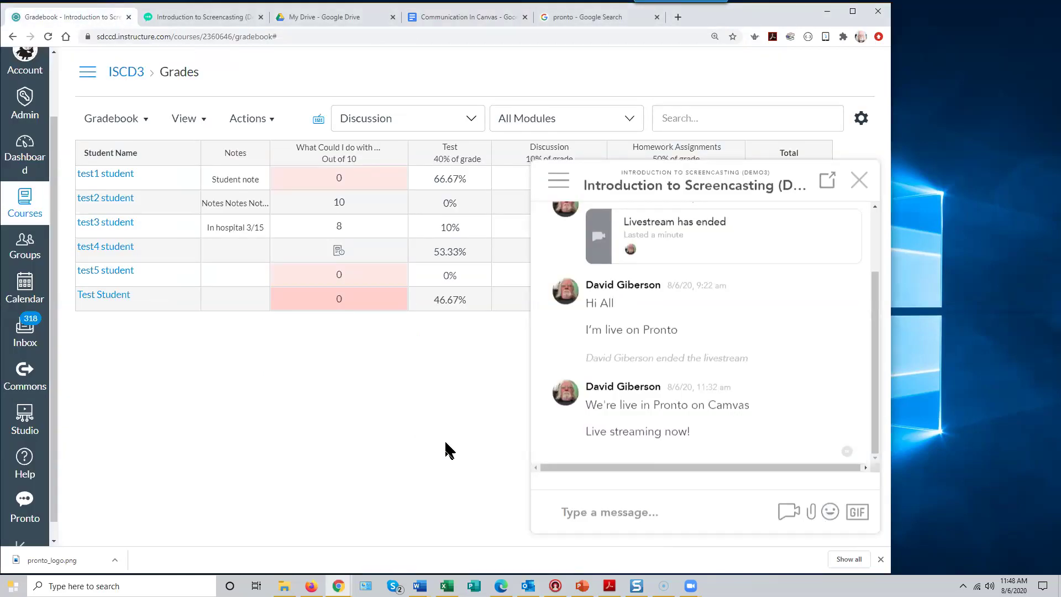
pyautogui.click(87, 76)
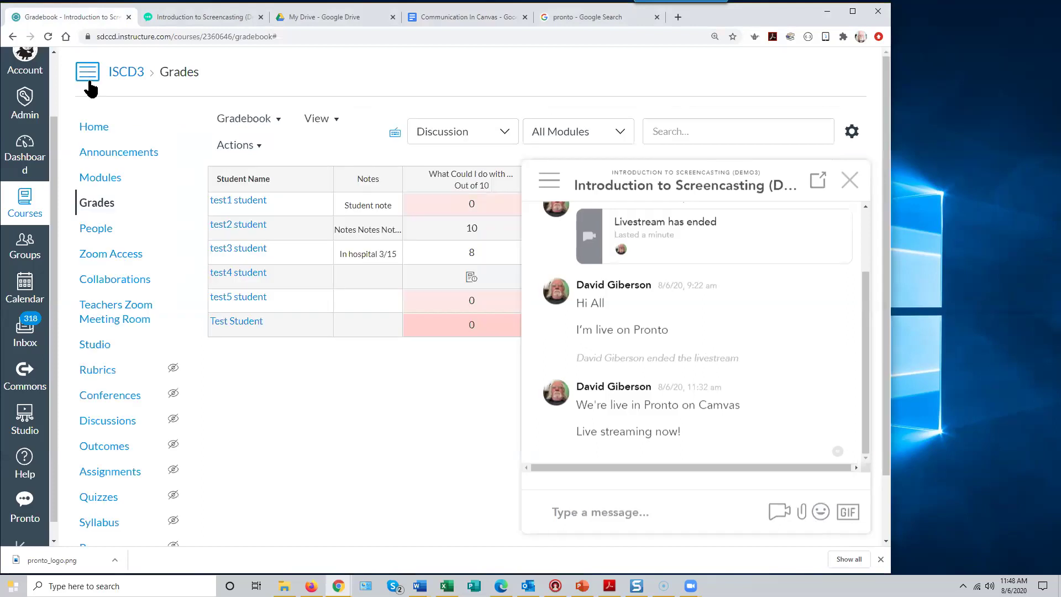
pyautogui.click(95, 127)
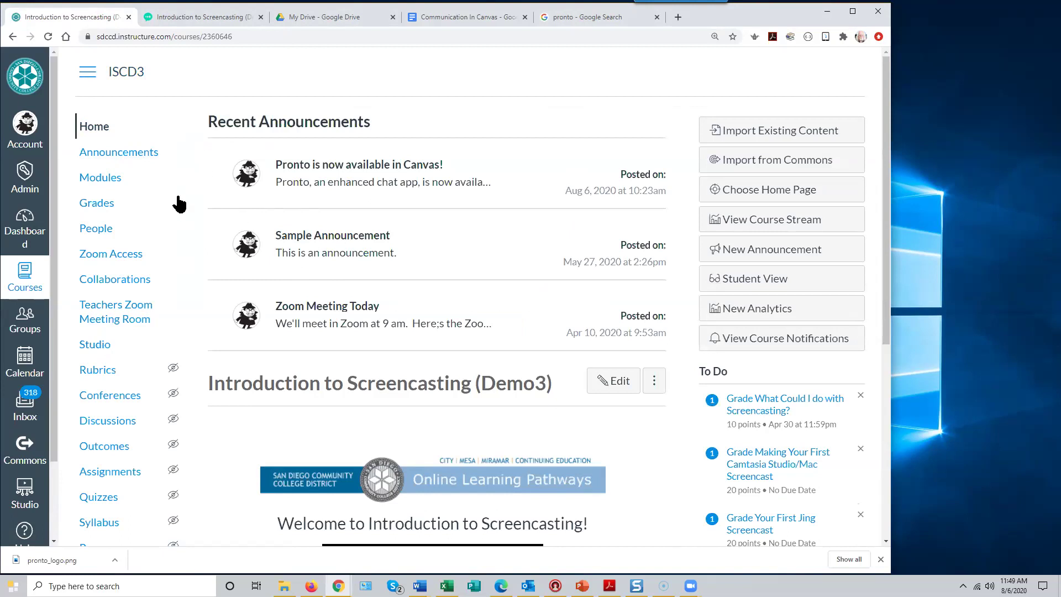
pyautogui.scroll(-2, 134, 422)
pyautogui.scroll(-2, 23, 429)
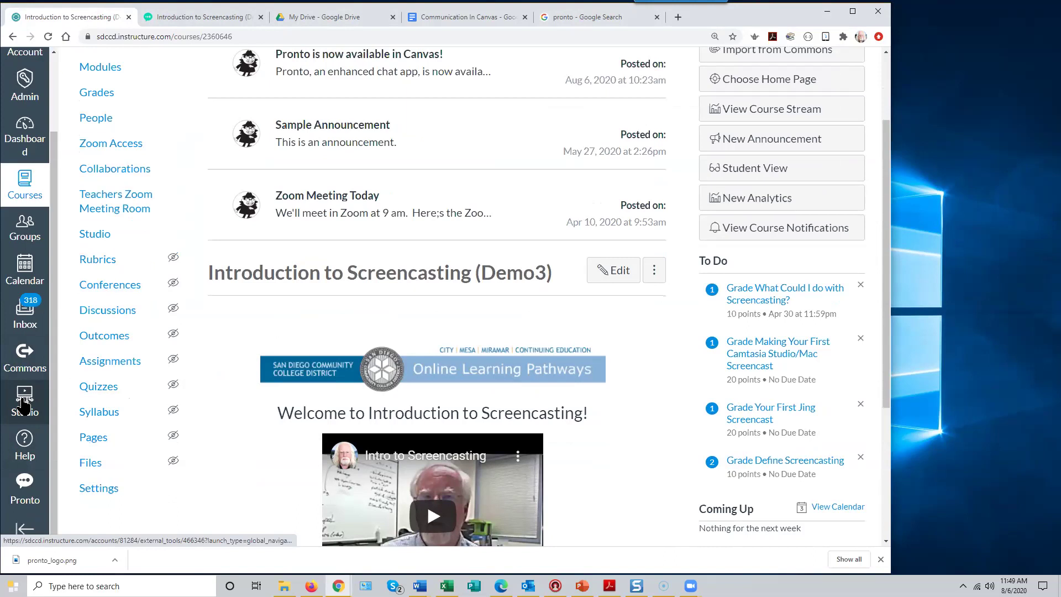
pyautogui.scroll(2, 102, 379)
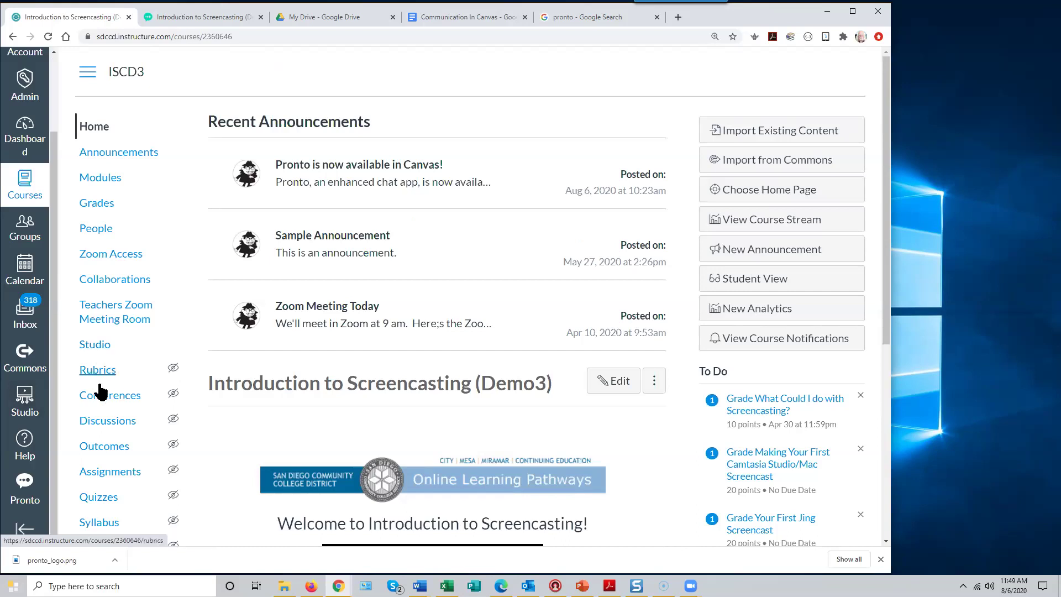
pyautogui.scroll(-5, 96, 382)
# - Go to Canvas Studio's My Library and start a new collection
pyautogui.click(21, 403)
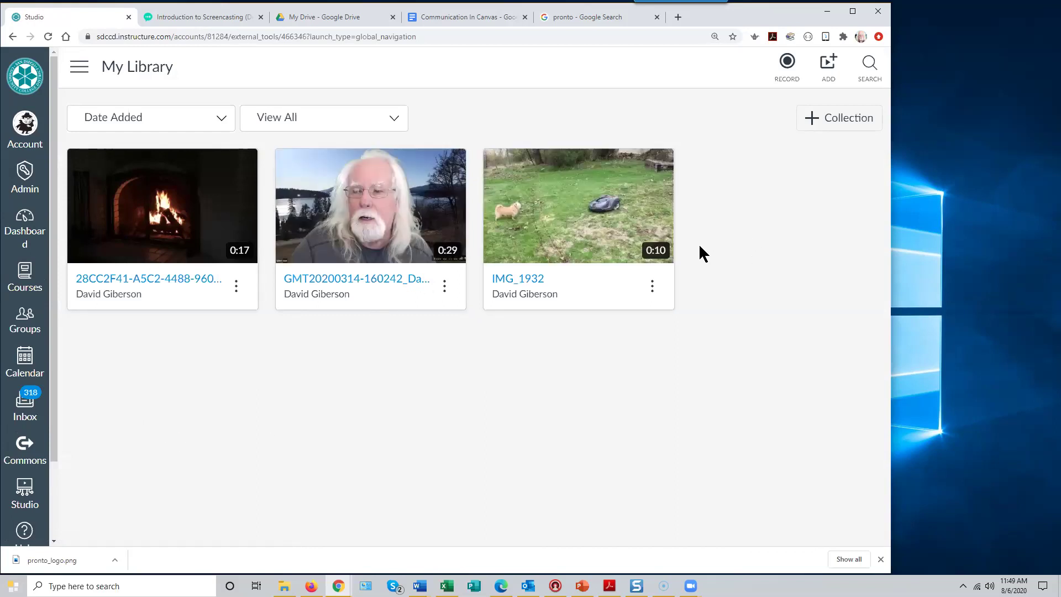
pyautogui.click(828, 127)
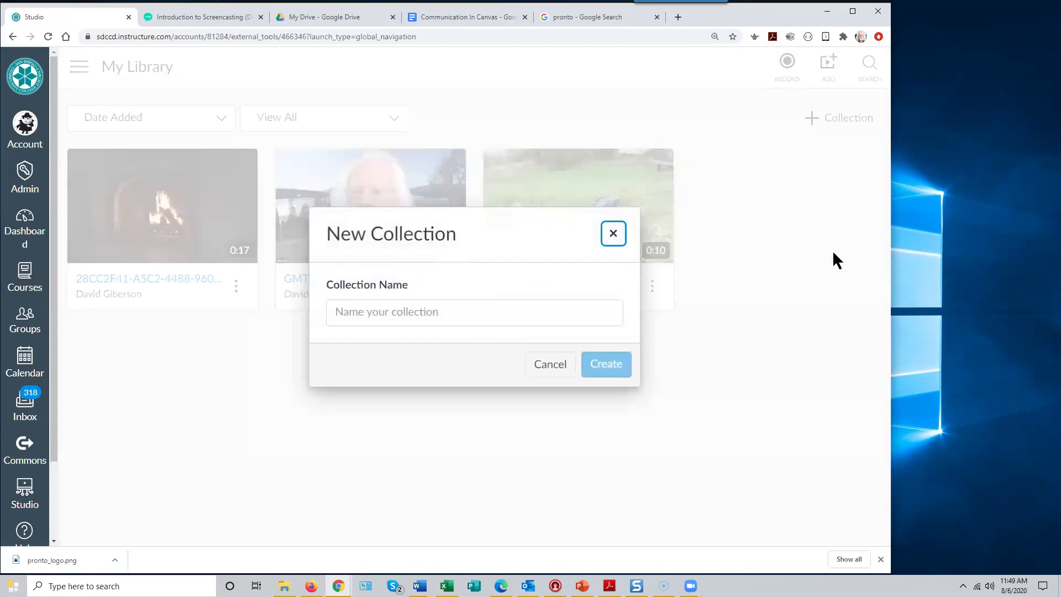
# - Name the new collection 'Workshop Rrecordings' and create it
pyautogui.click(366, 316)
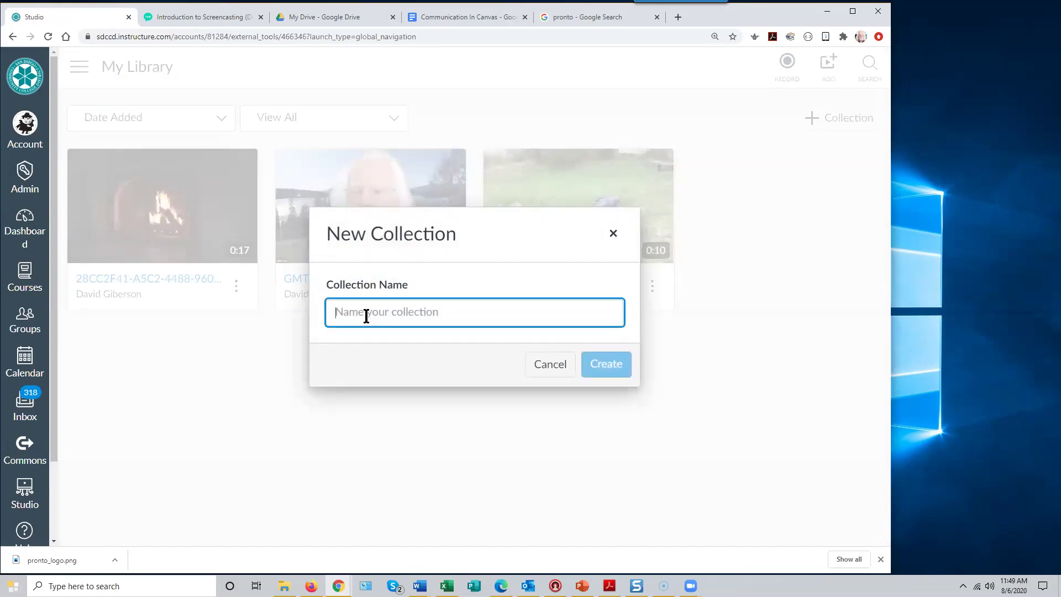
pyautogui.write('Workshop Video')
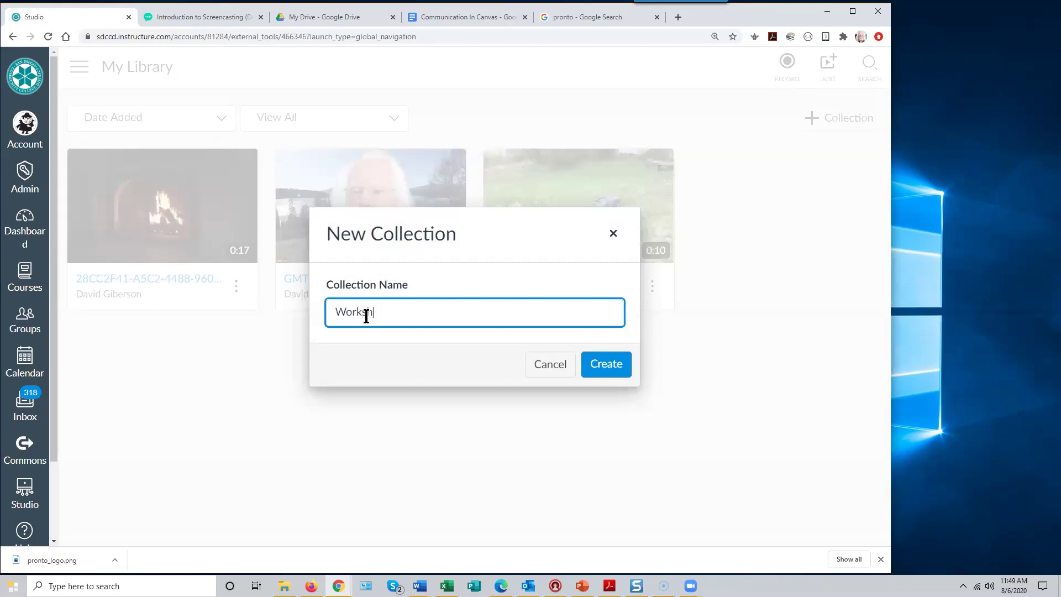
pyautogui.press('BackSpace')
pyautogui.press('BackSpace')
pyautogui.press('BackSpace')
pyautogui.press('BackSpace')
pyautogui.press('BackSpace')
pyautogui.write('Rrecordings')
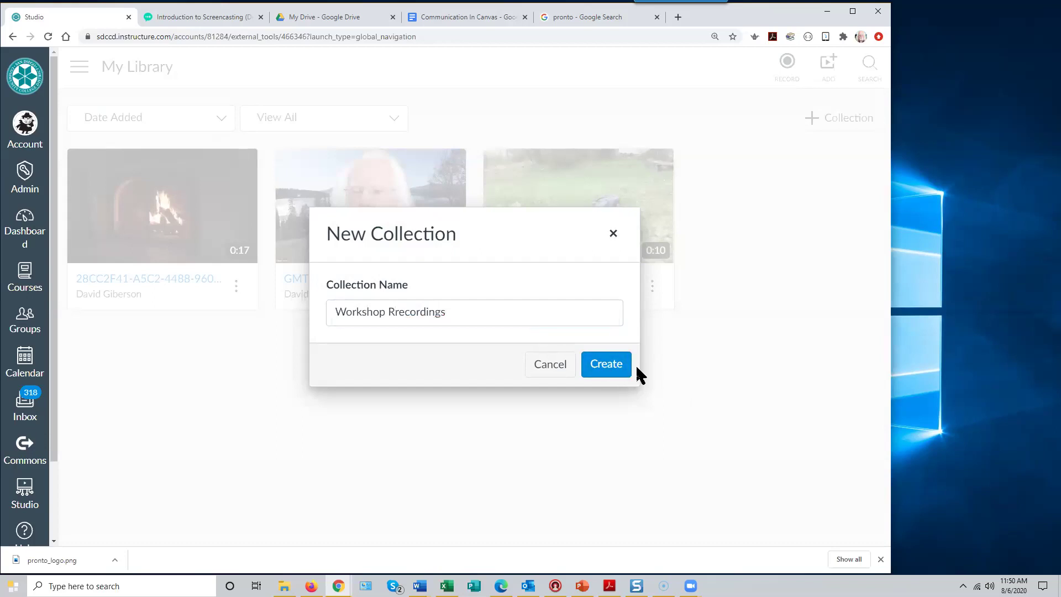
pyautogui.click(610, 364)
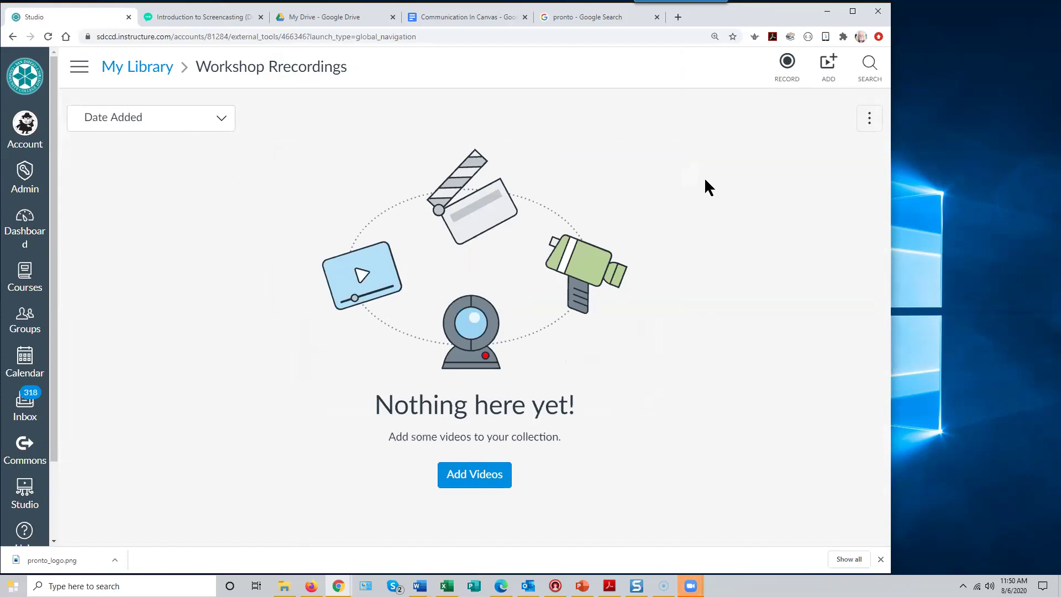
pyautogui.click(869, 118)
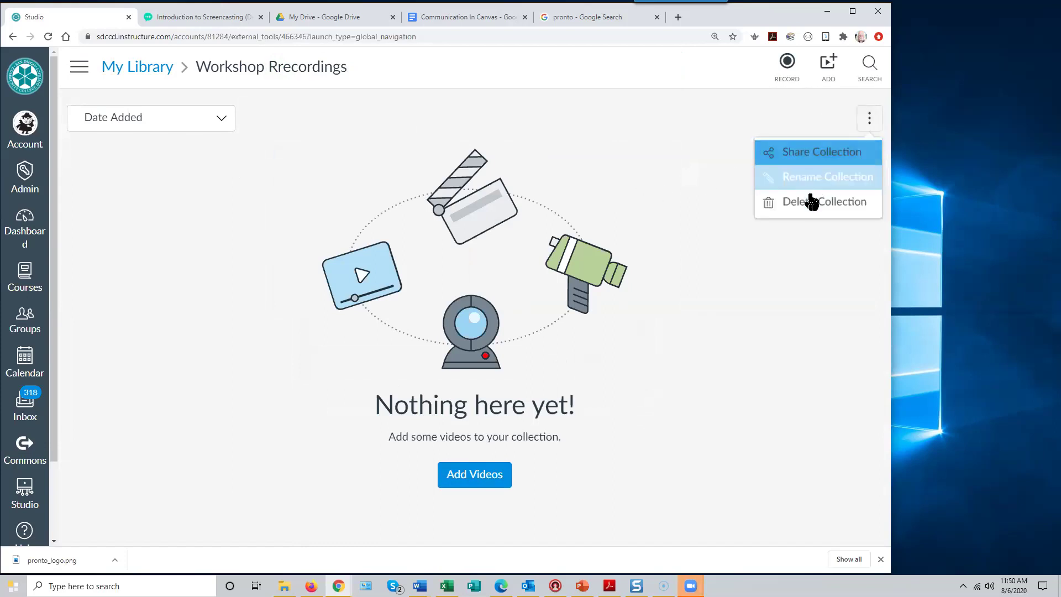
pyautogui.click(142, 69)
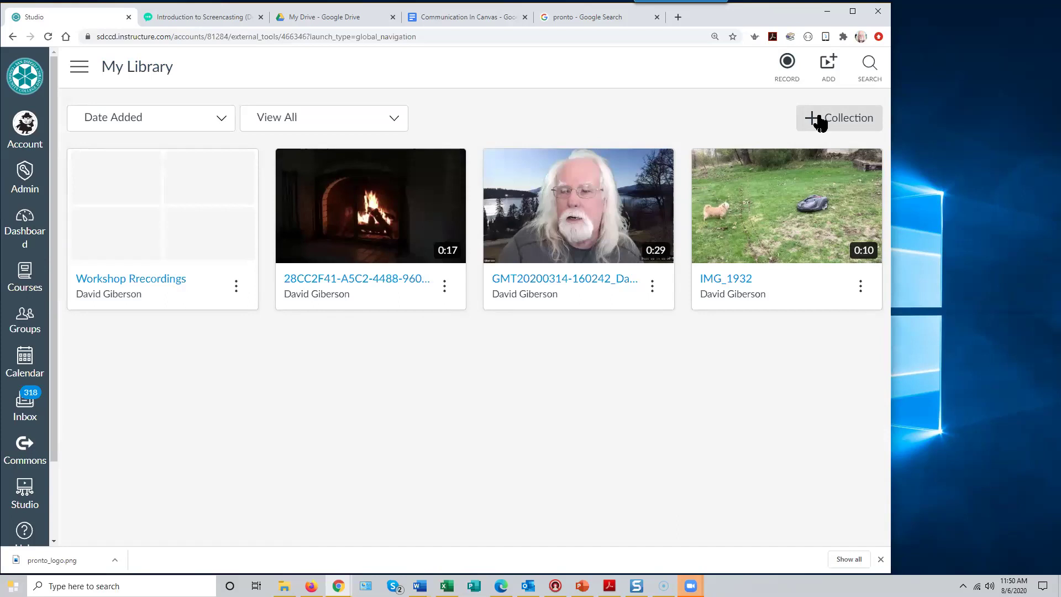
pyautogui.click(391, 124)
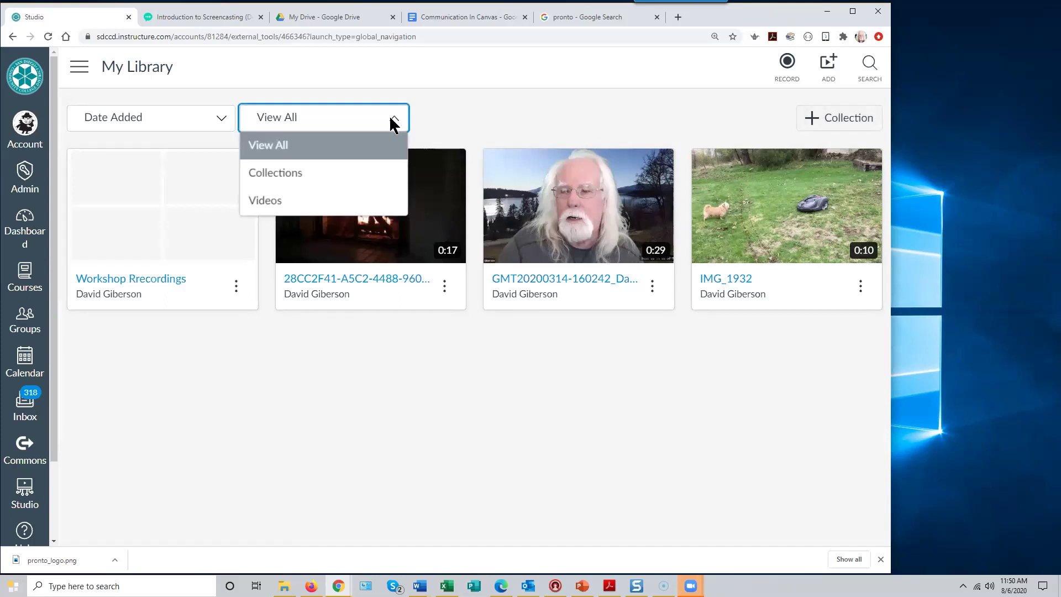
pyautogui.click(301, 180)
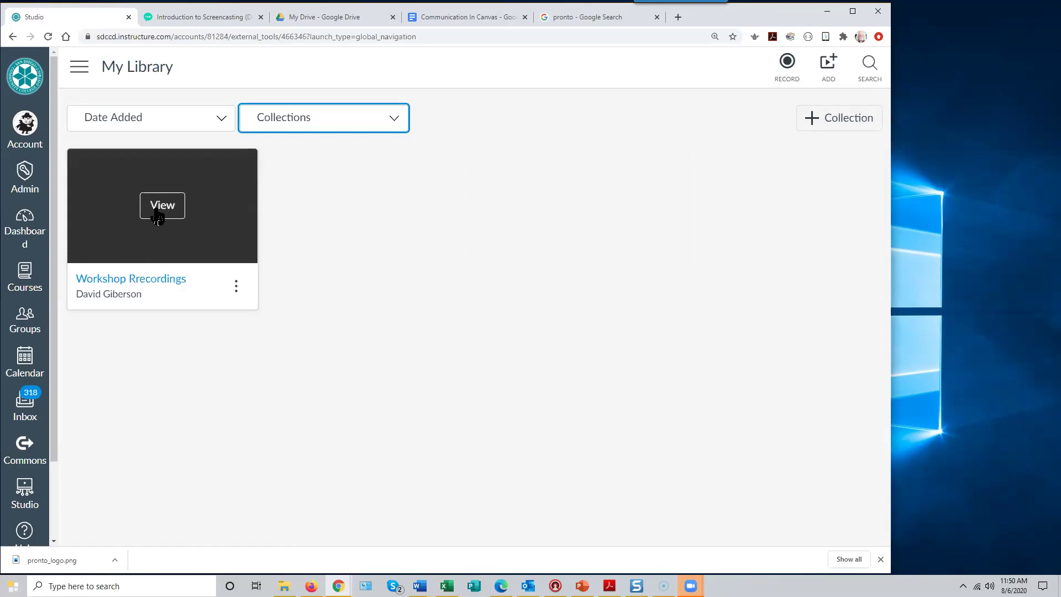
pyautogui.click(158, 213)
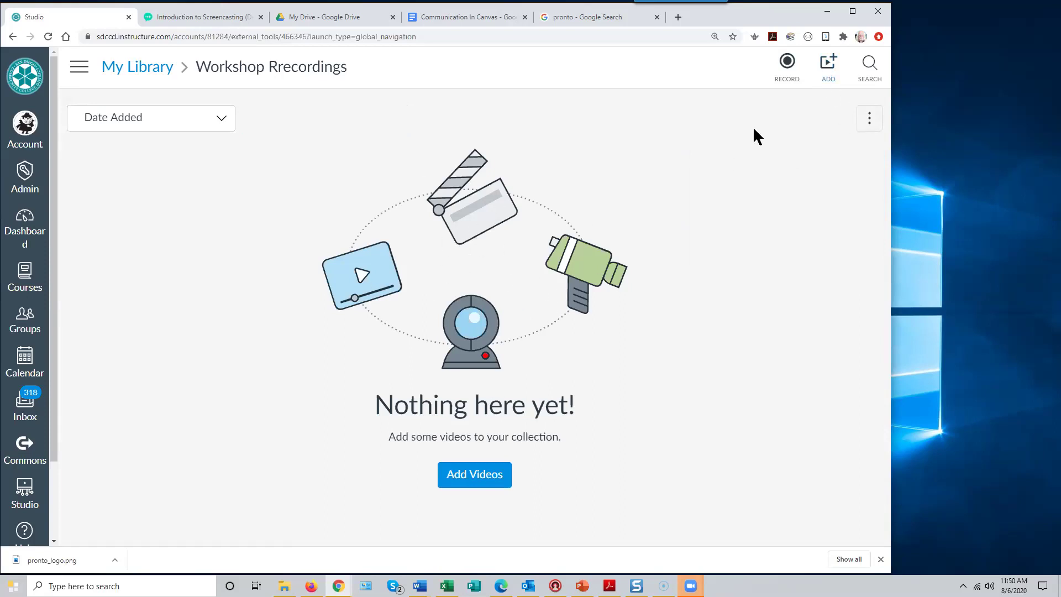
# - Bring up the Add to Workshop Rrecordings dialog and browse the computer's files
pyautogui.click(827, 67)
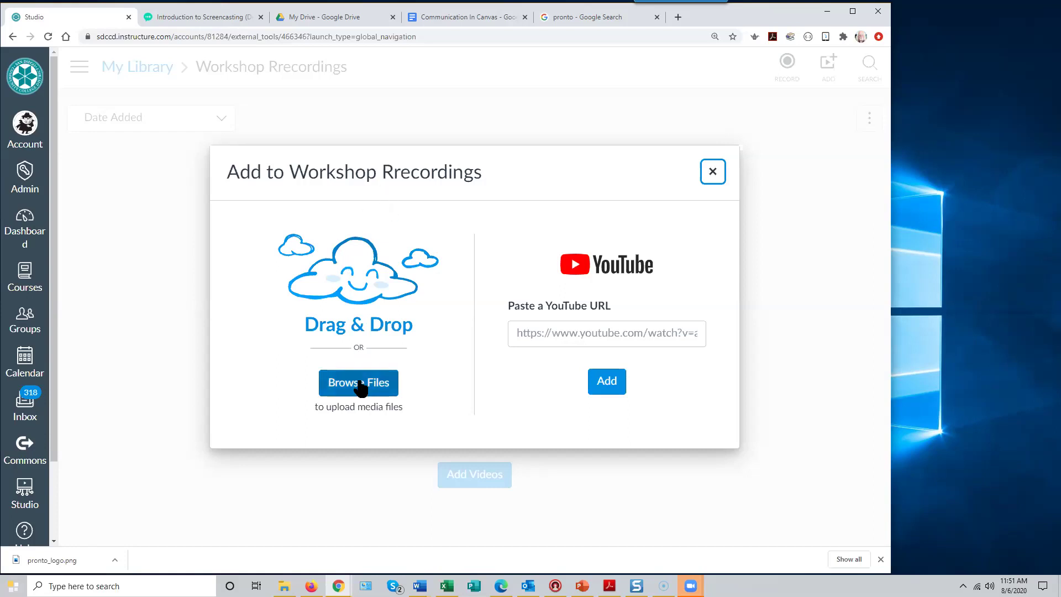
pyautogui.click(363, 391)
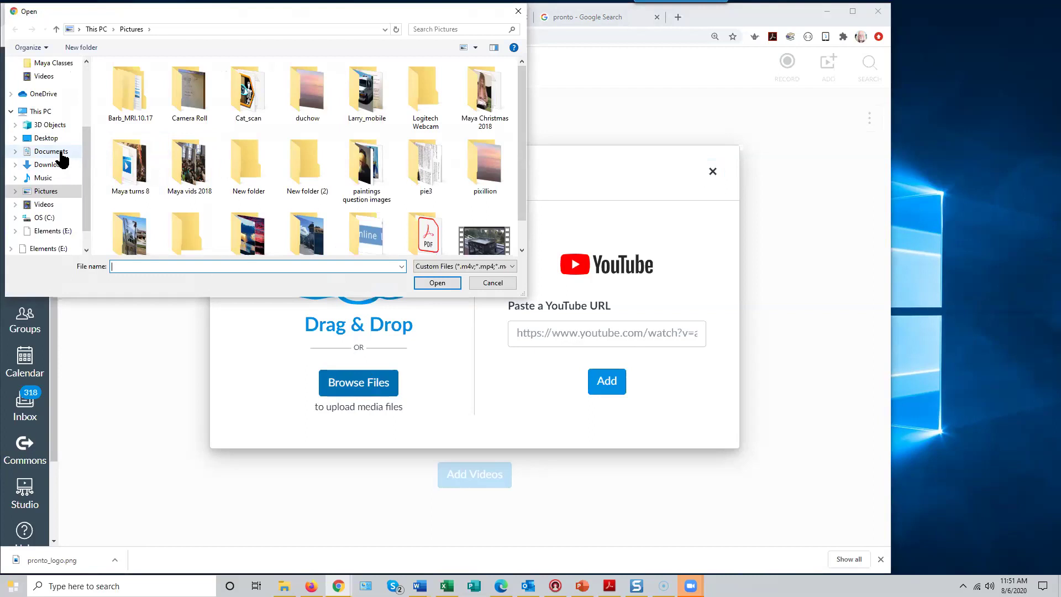
# - Upload zoom_1.mp4 from Documents > Zoom > 2020-08-04, then return to My Library
pyautogui.click(55, 152)
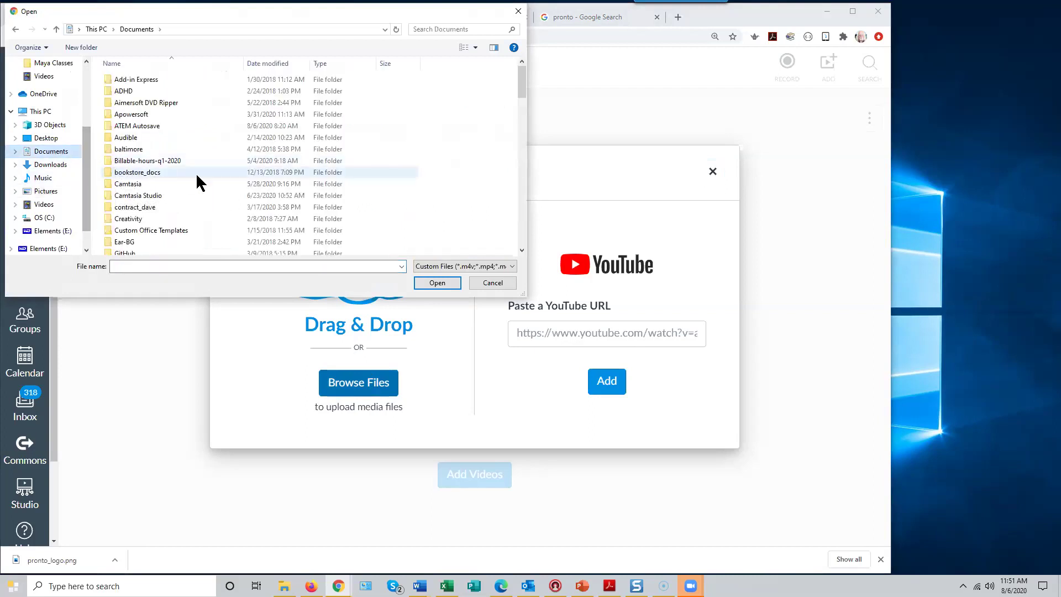
pyautogui.scroll(-15, 191, 182)
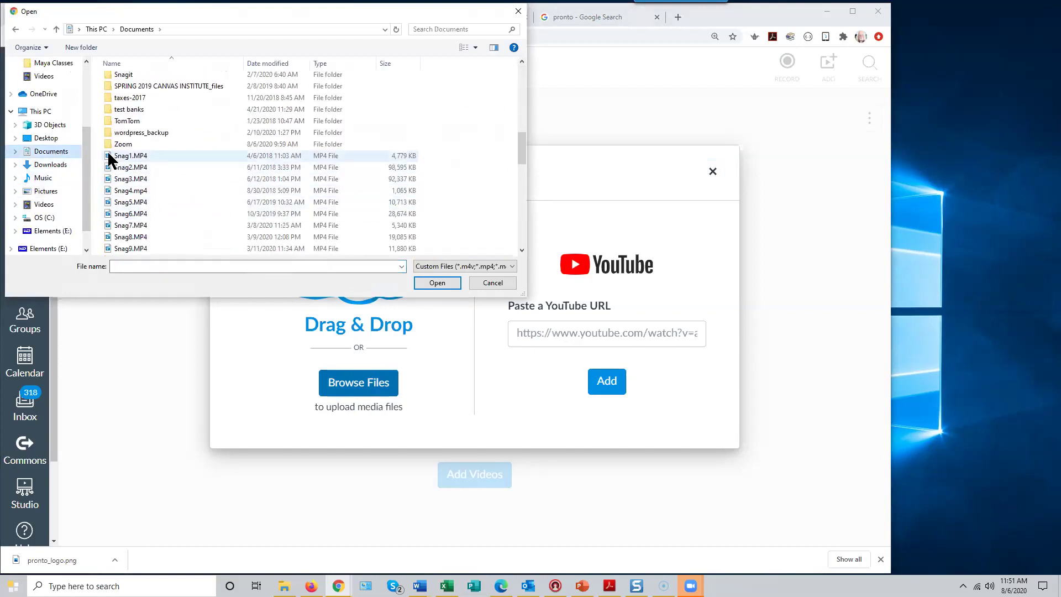
pyautogui.doubleClick(116, 144)
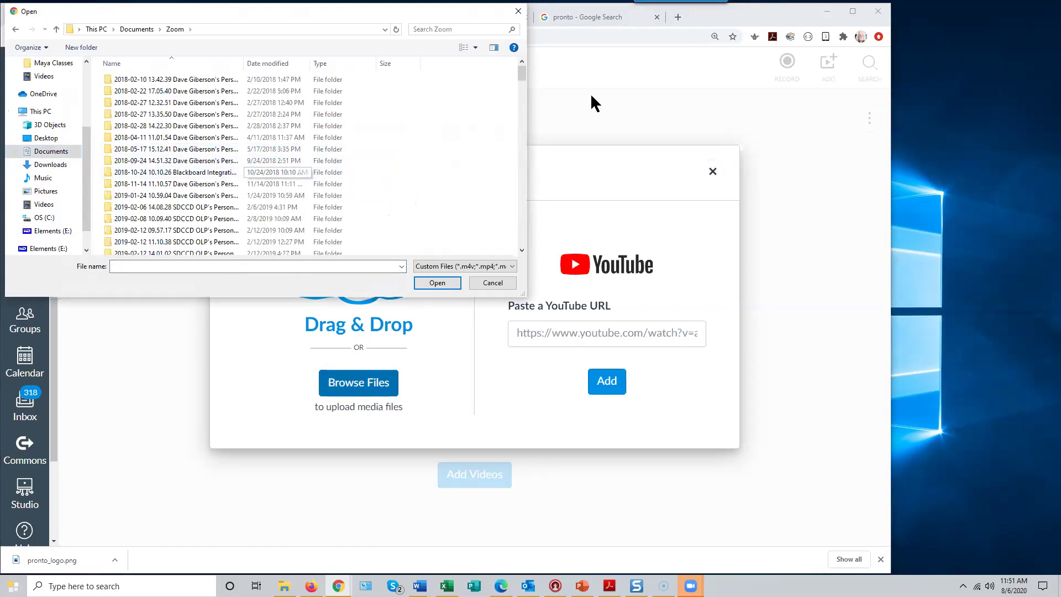
pyautogui.moveTo(523, 71); pyautogui.dragTo(474, 243)
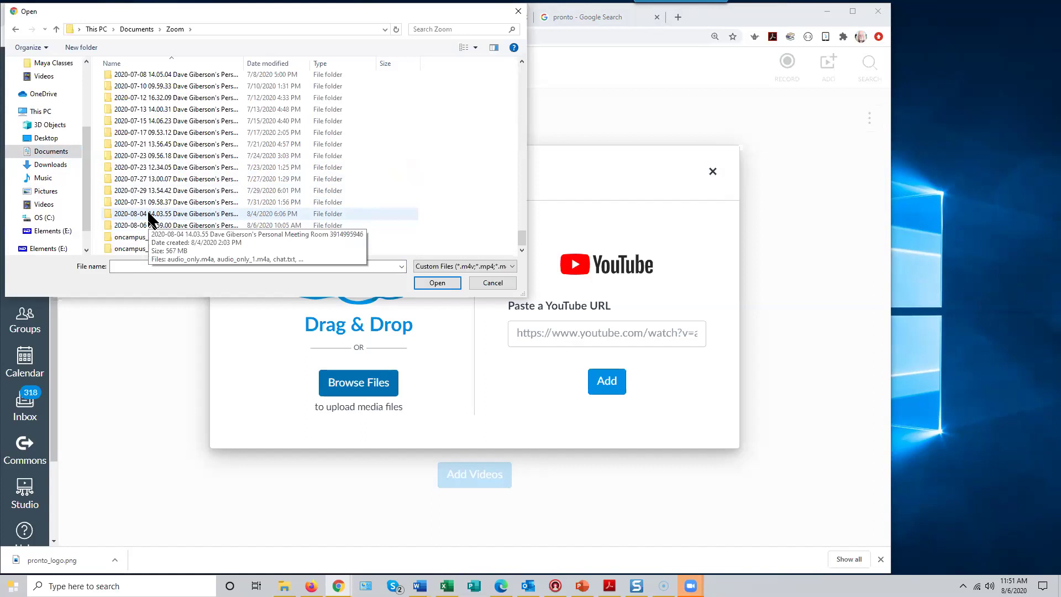
pyautogui.doubleClick(149, 218)
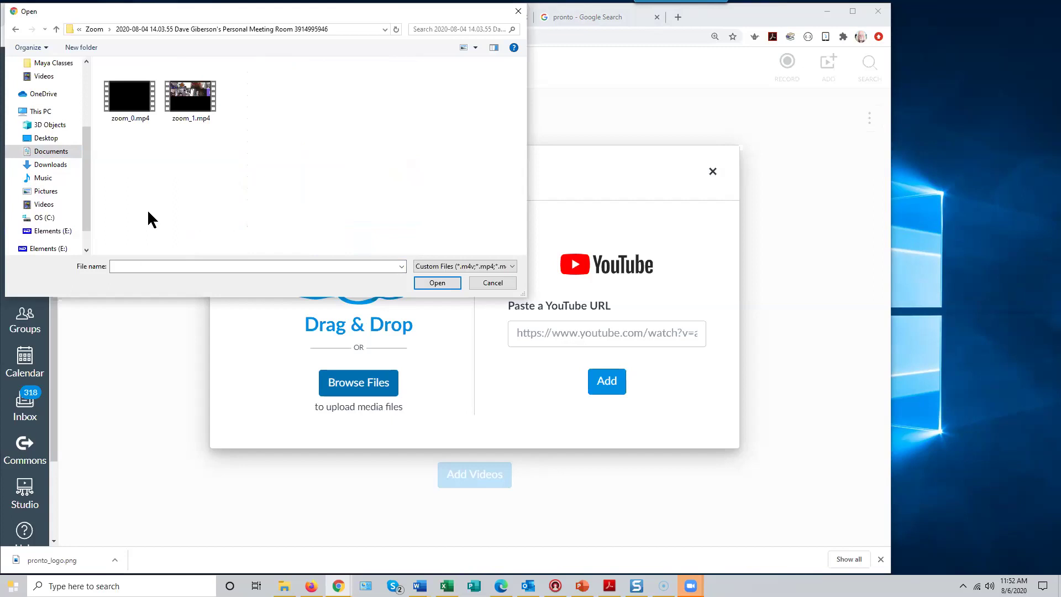
pyautogui.click(191, 97)
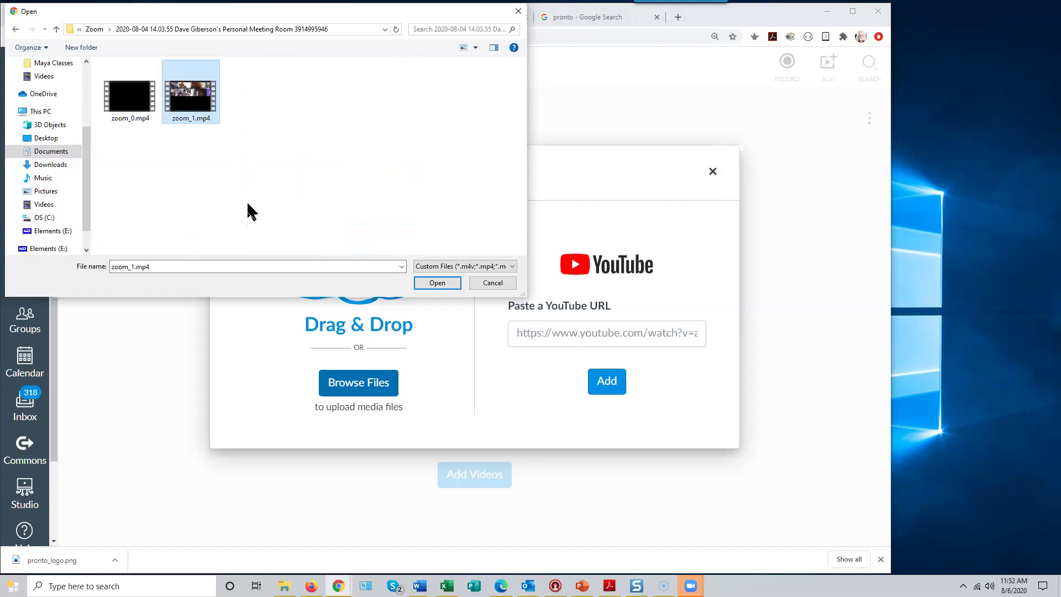
pyautogui.click(442, 281)
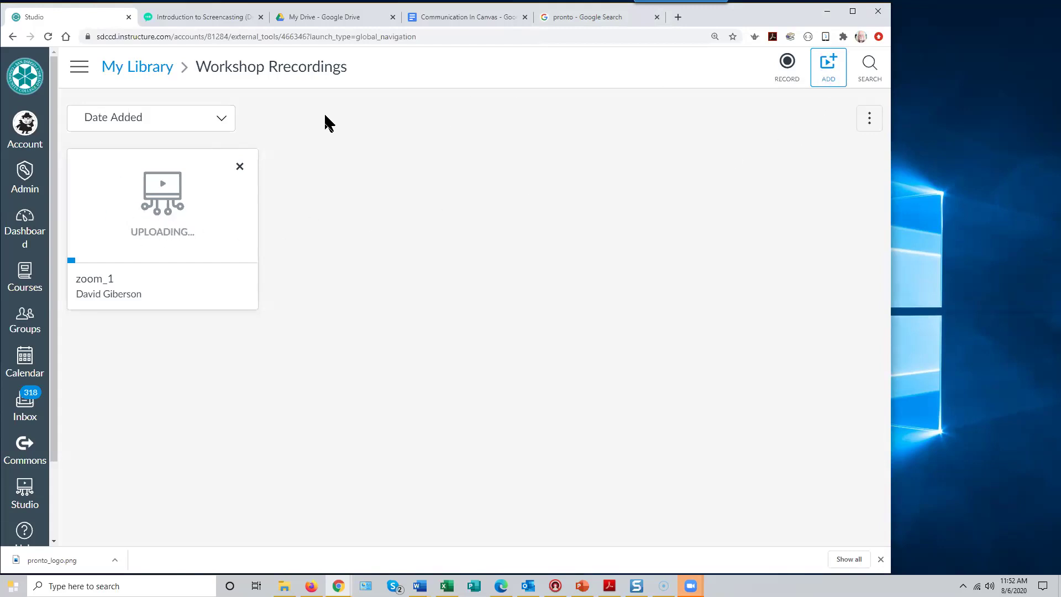
pyautogui.click(141, 71)
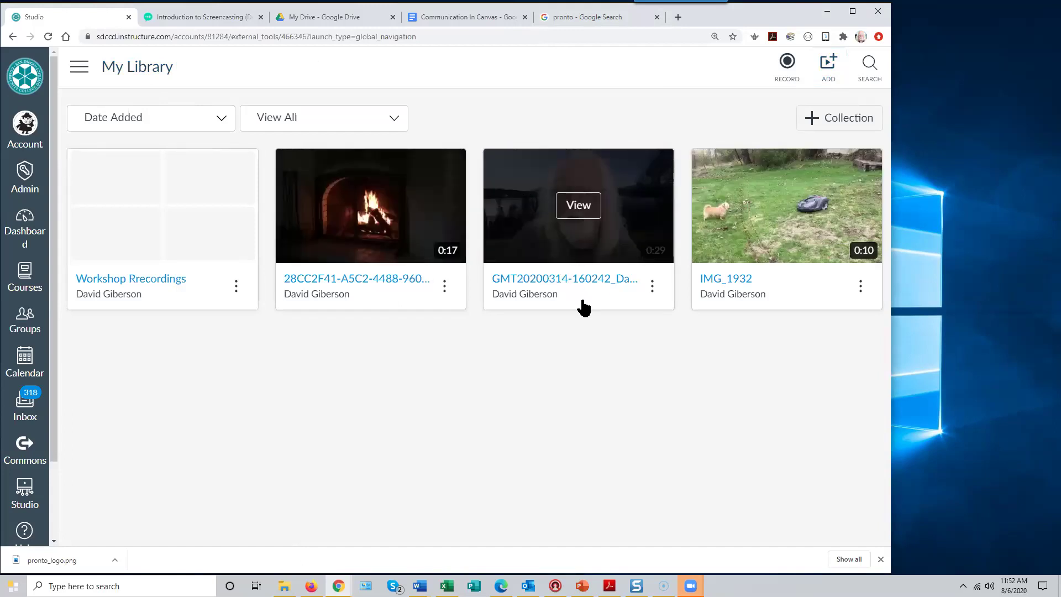
# - Create a public share link for the March 14, 2020 recording and close the share window
pyautogui.moveTo(559, 312)
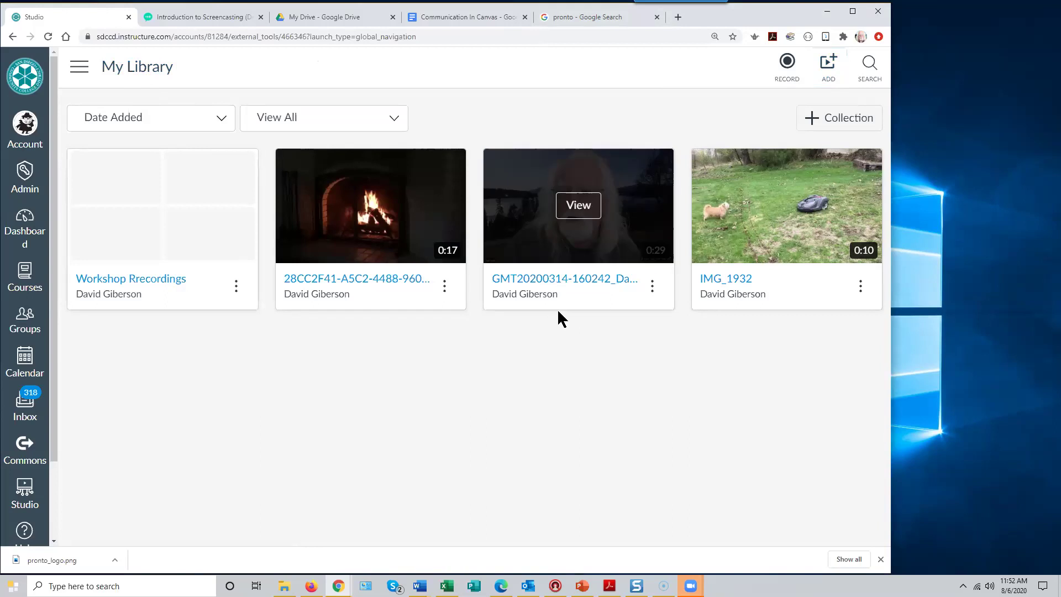
pyautogui.click(579, 211)
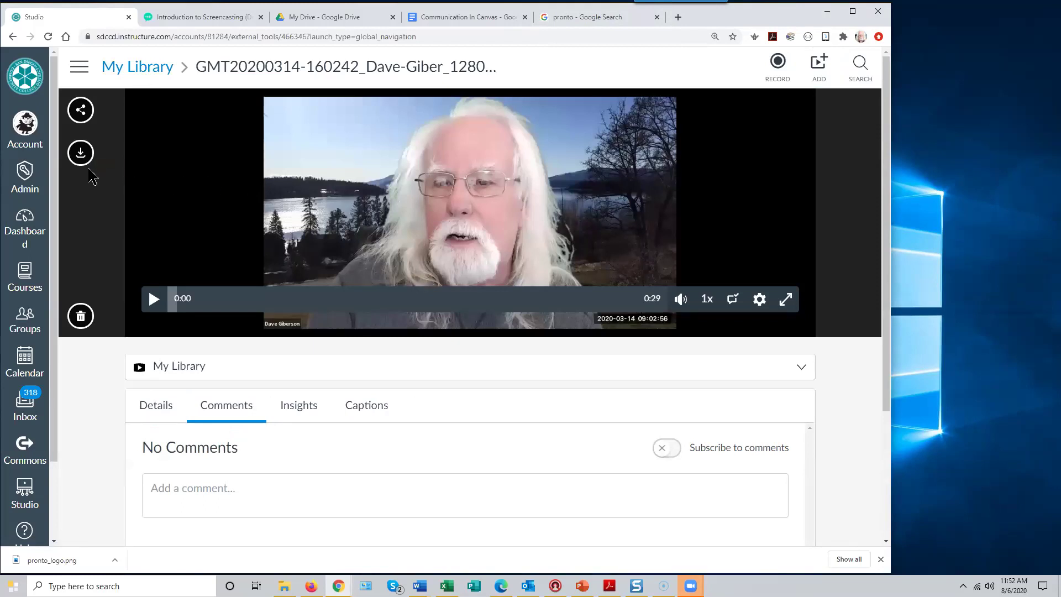
pyautogui.click(79, 111)
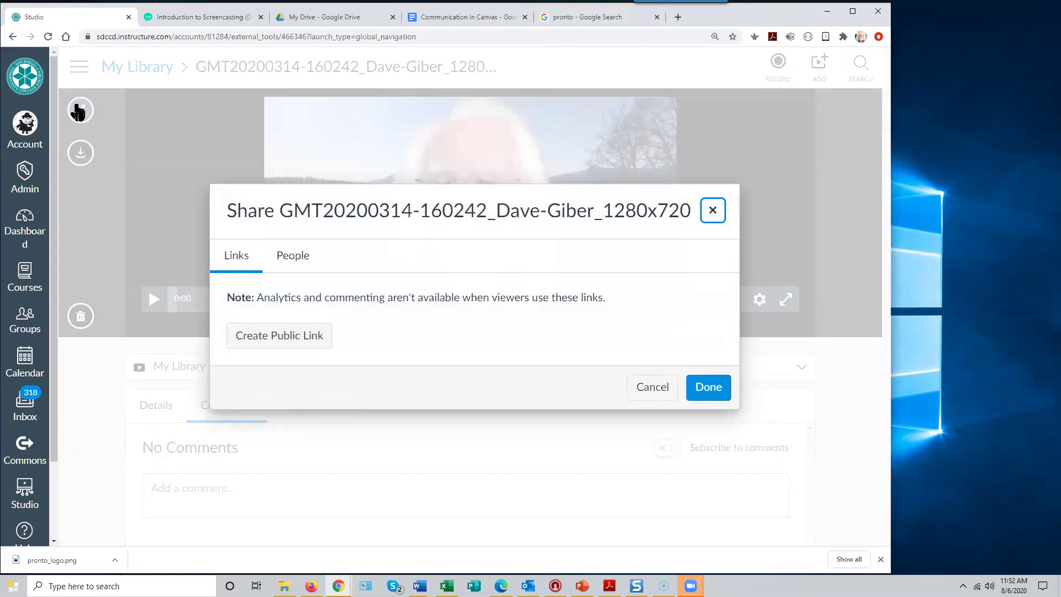
pyautogui.click(307, 337)
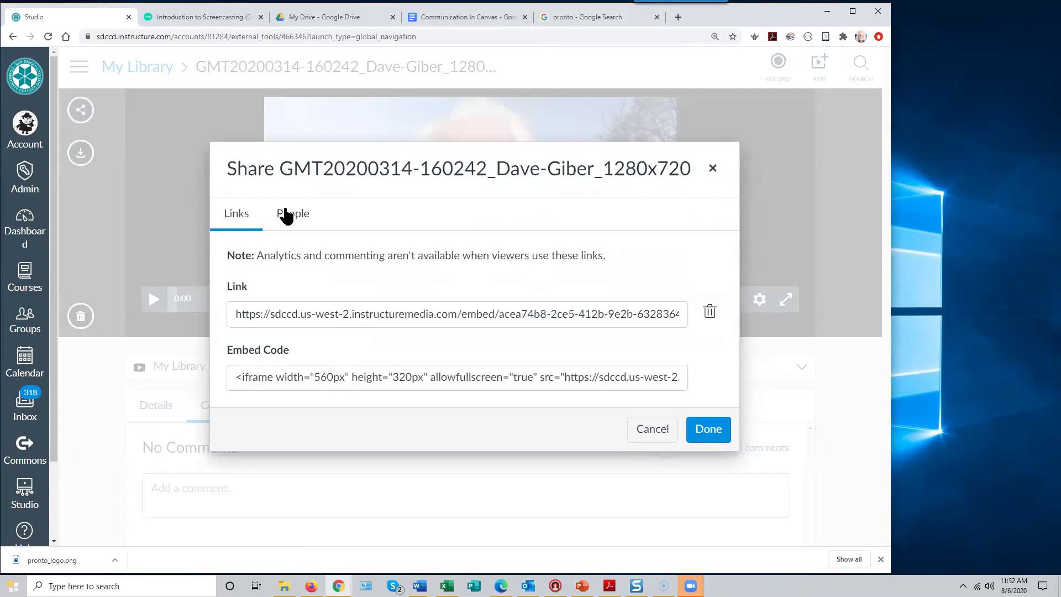
pyautogui.click(293, 216)
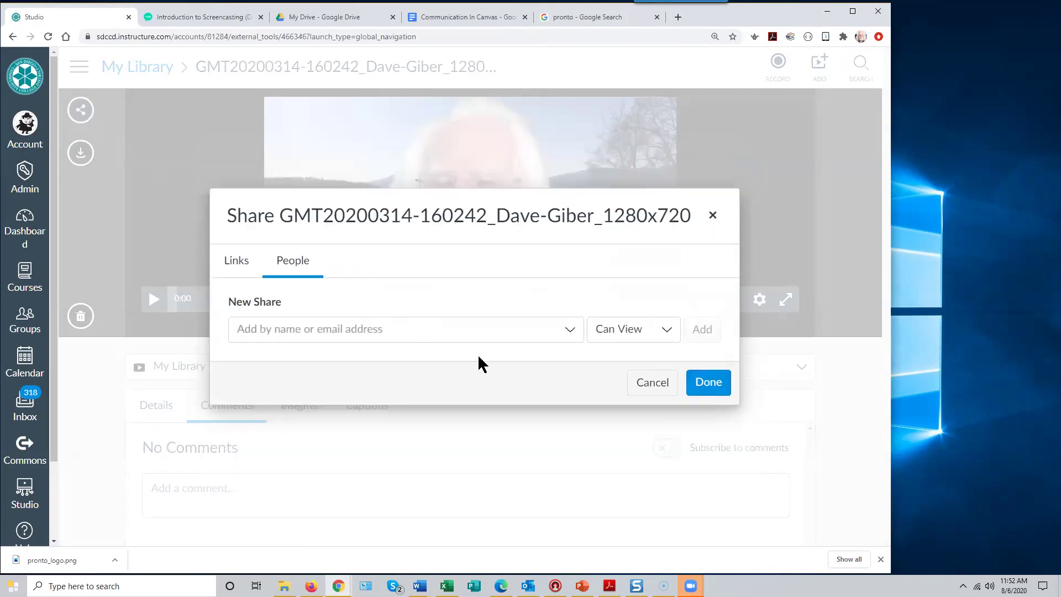
pyautogui.click(656, 387)
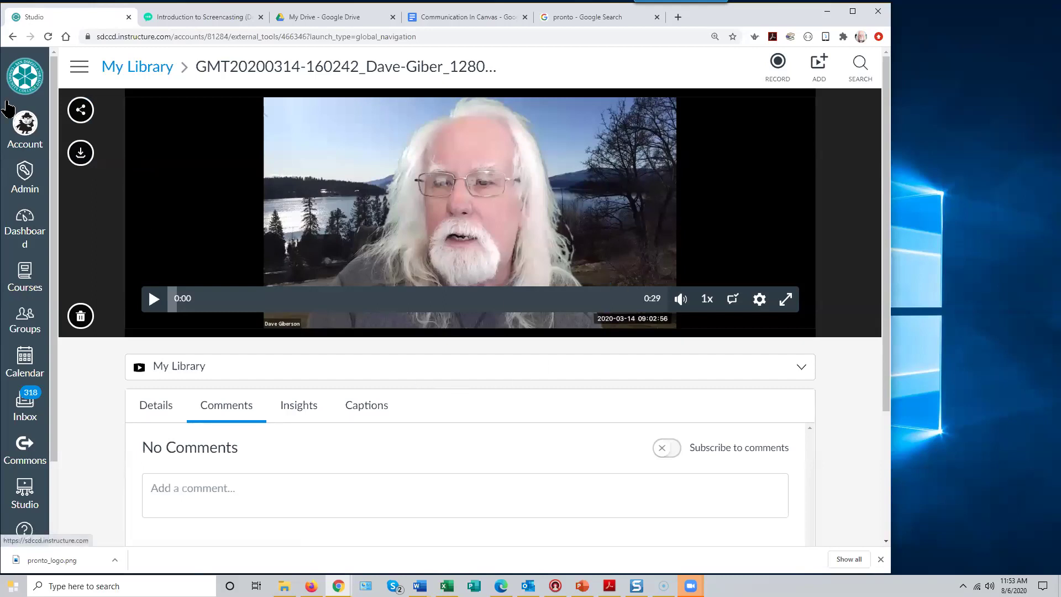
# - Leave Studio for the Canvas Dashboard, confirming the Leave site prompt
pyautogui.click(121, 68)
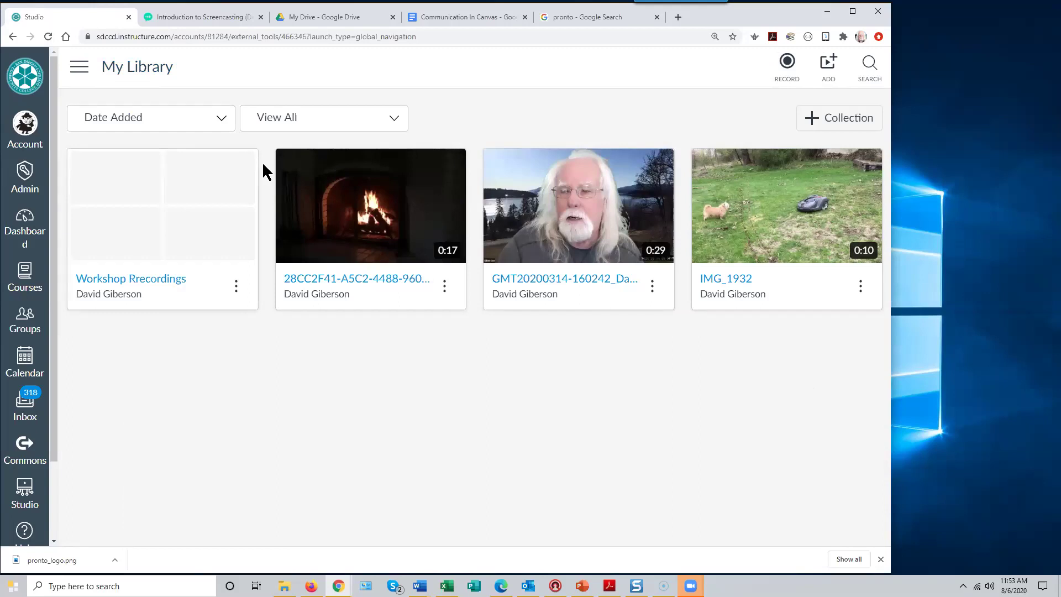
pyautogui.click(79, 69)
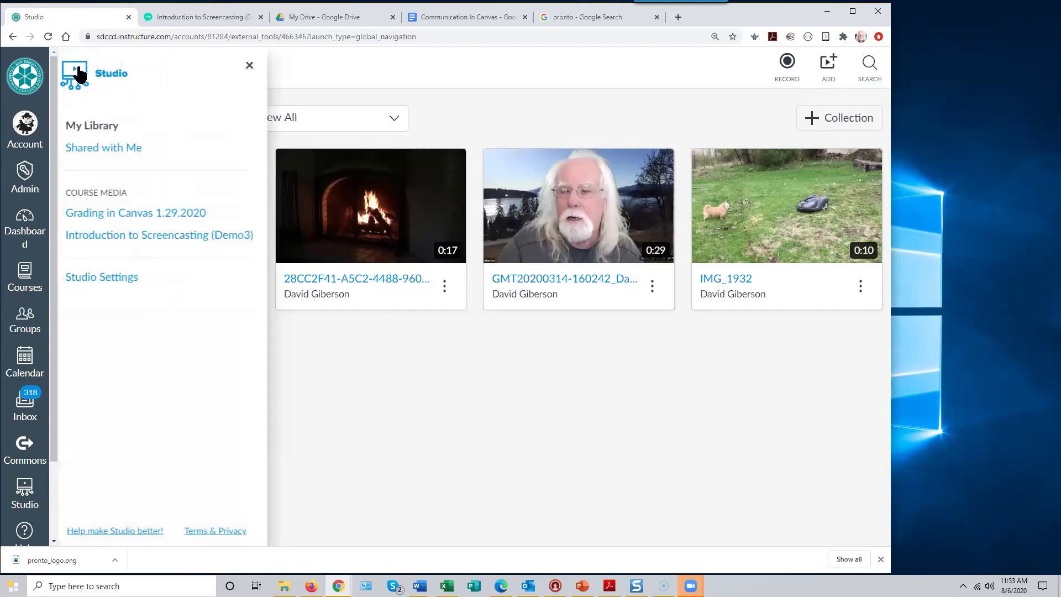
pyautogui.click(261, 65)
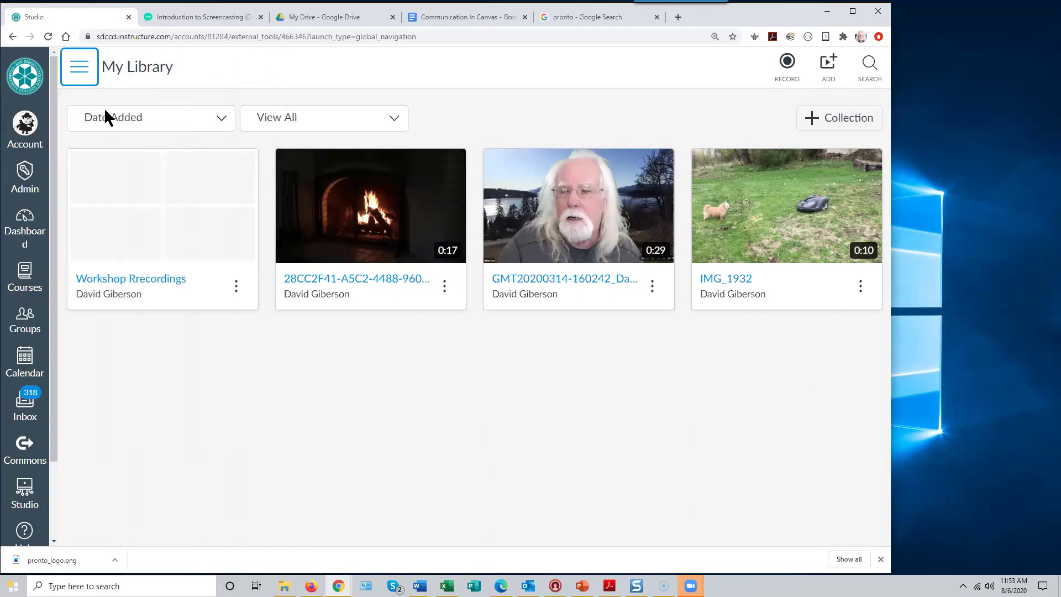
pyautogui.click(25, 222)
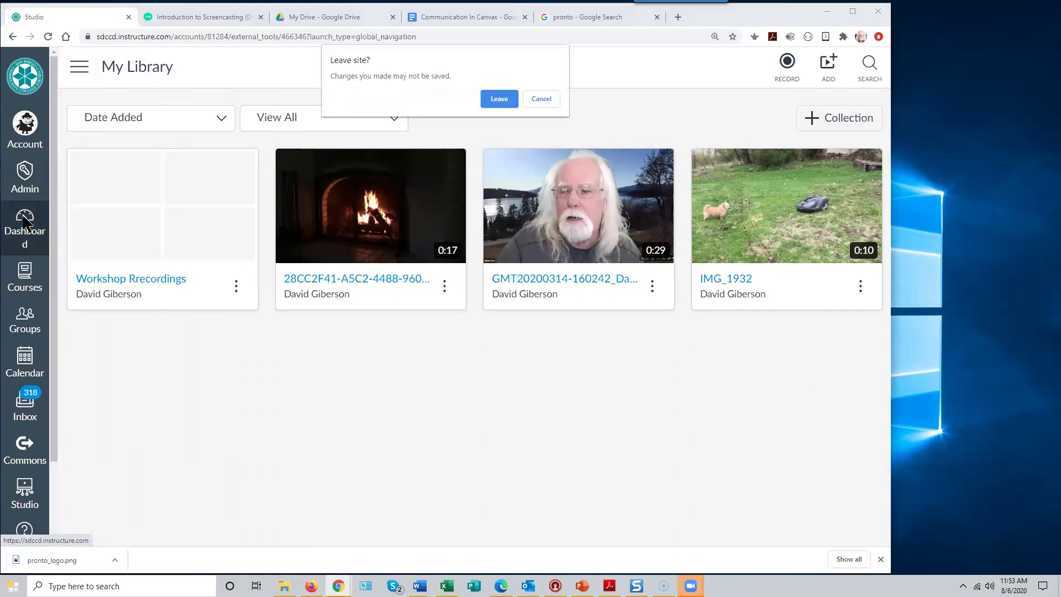
pyautogui.click(497, 100)
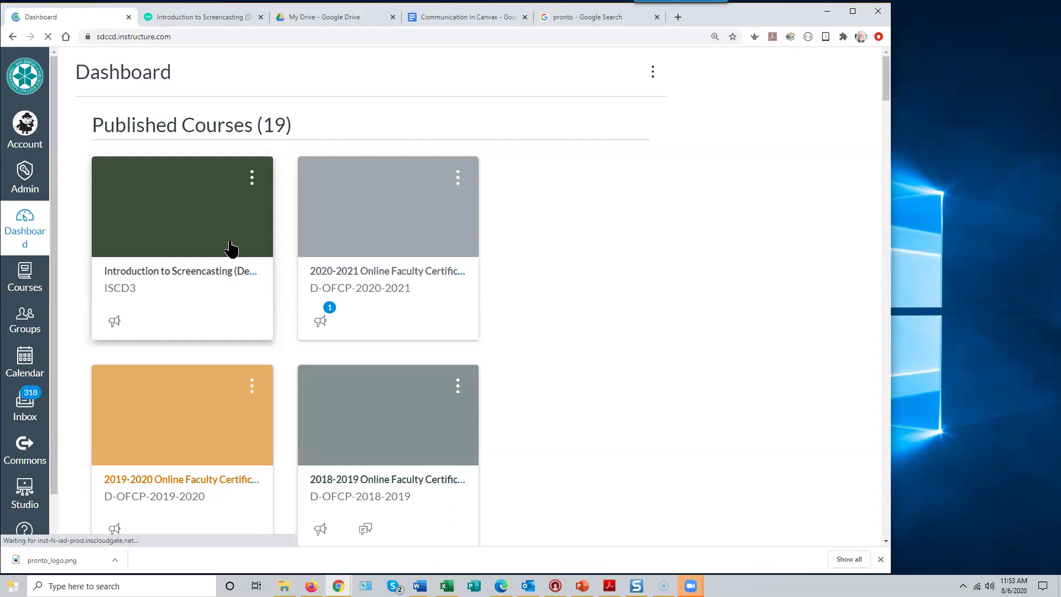
# - Start a new page in Introduction to Screencasting's Pages with focus in the body
pyautogui.click(256, 281)
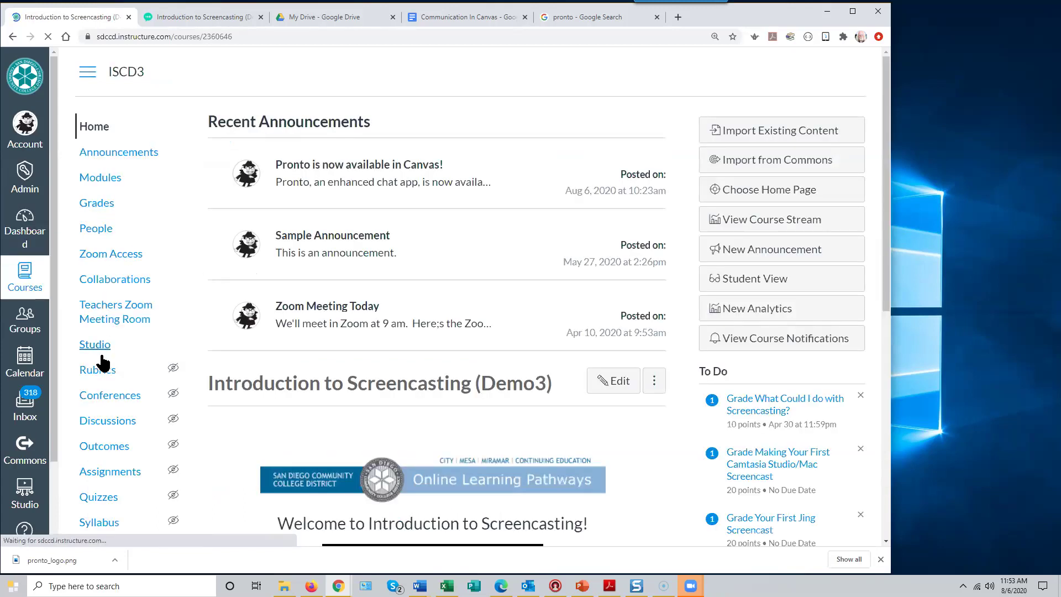
pyautogui.scroll(-3, 108, 356)
pyautogui.click(108, 331)
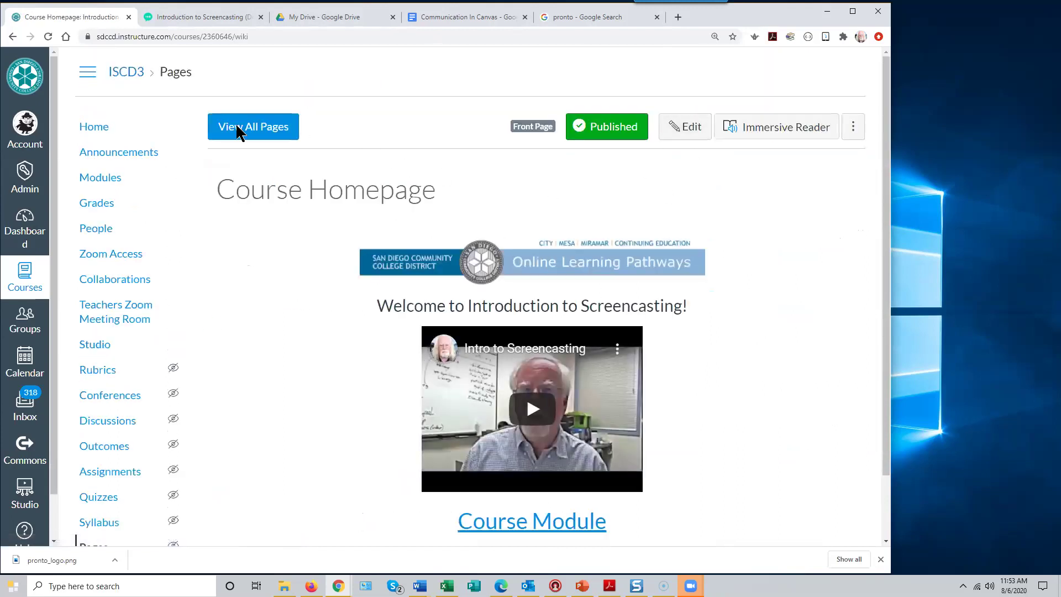
pyautogui.click(785, 129)
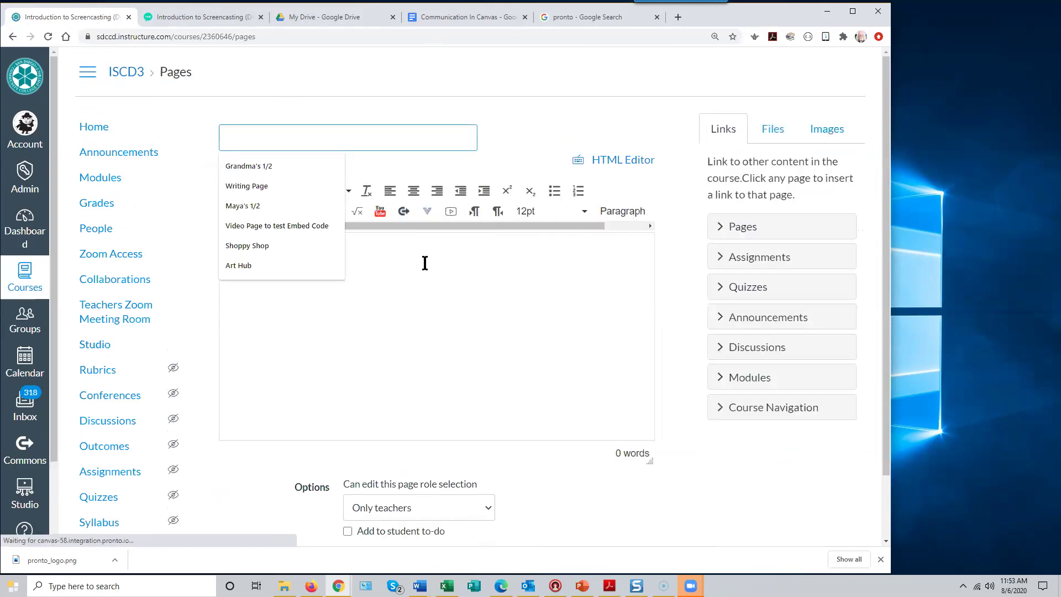
pyautogui.click(228, 330)
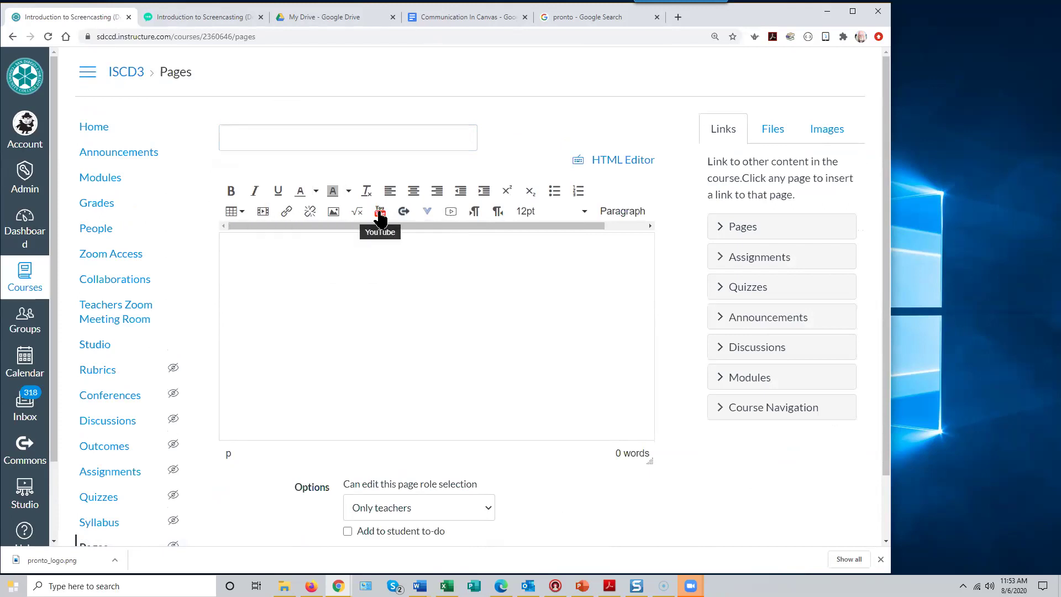
# - Embed the 0:29 lakeside Studio recording via Canvas Studio with Allow Comments off
pyautogui.click(429, 216)
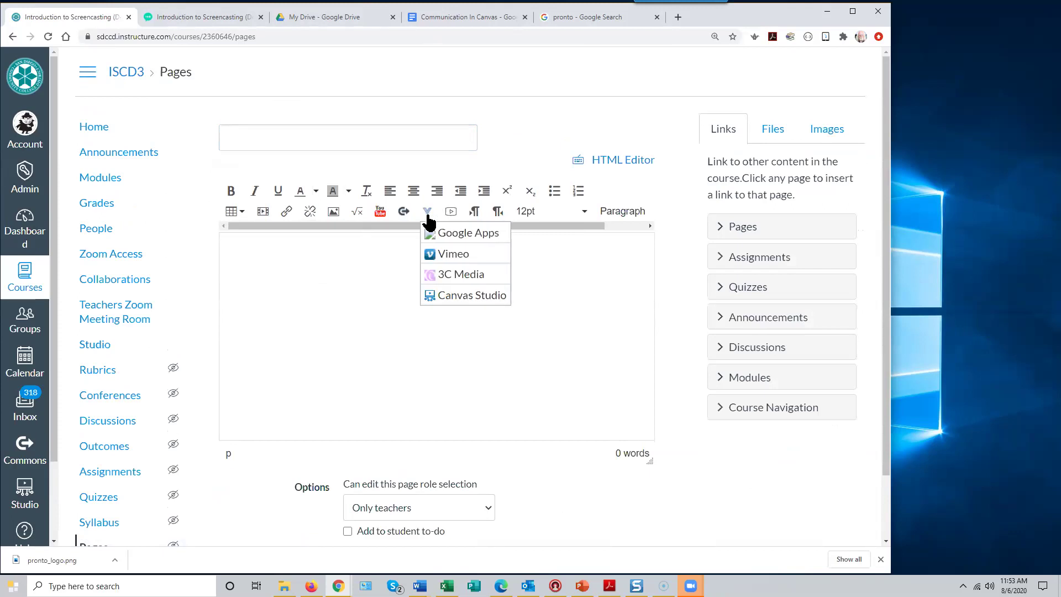
pyautogui.click(459, 298)
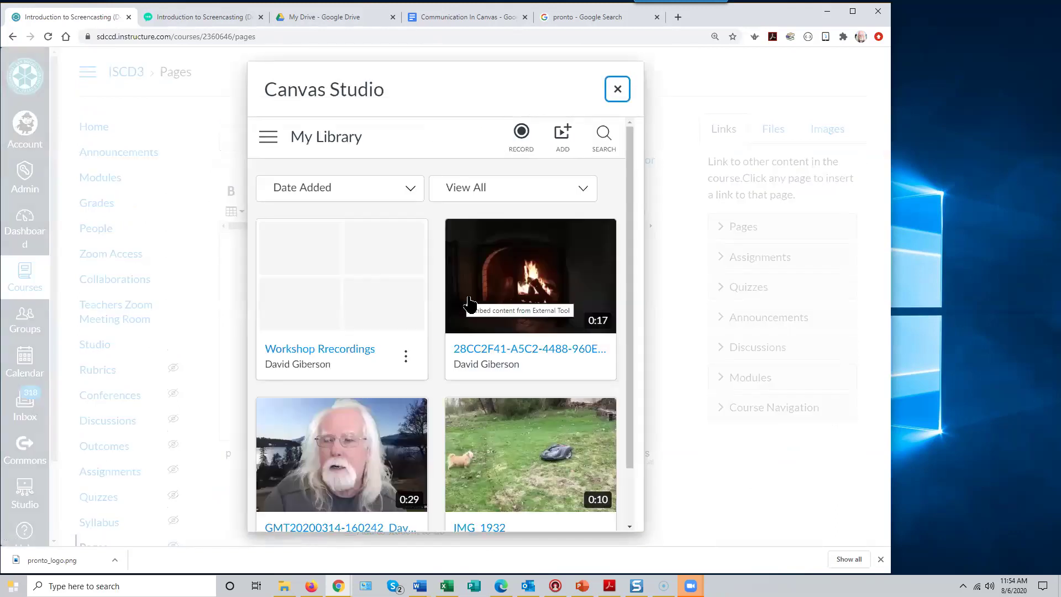
pyautogui.moveTo(631, 324)
pyautogui.mouseDown()
pyautogui.moveTo(631, 372)
pyautogui.moveTo(628, 334)
pyautogui.mouseUp()
pyautogui.moveTo(351, 452)
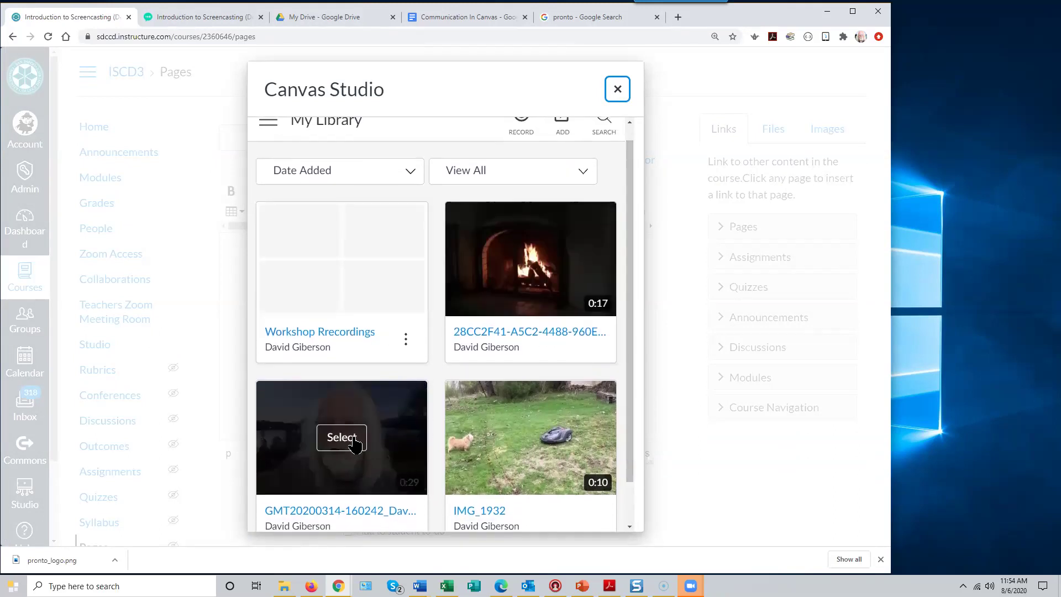
pyautogui.click(348, 447)
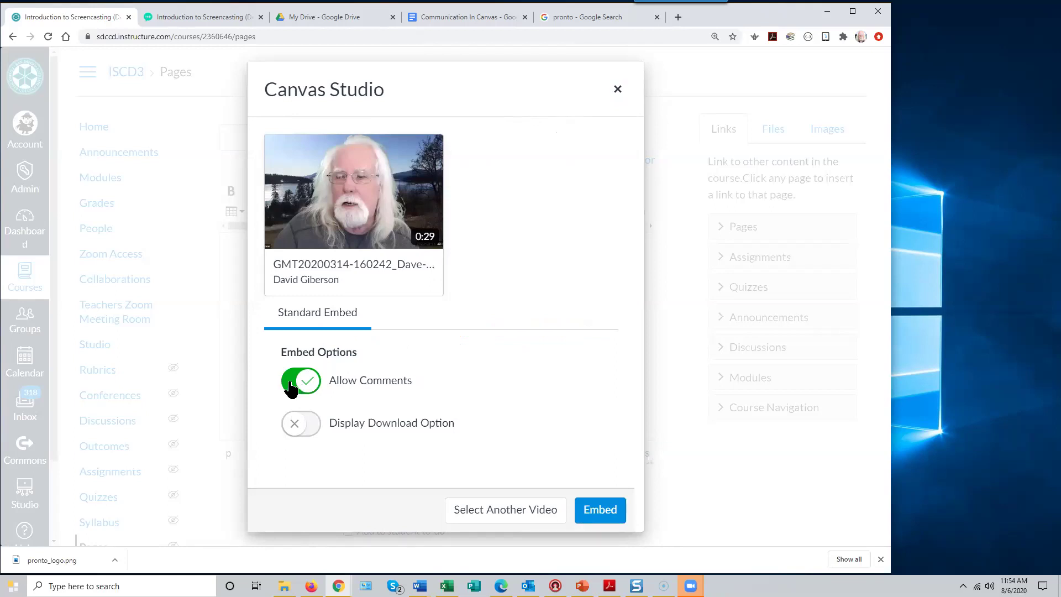
pyautogui.click(291, 386)
pyautogui.click(598, 511)
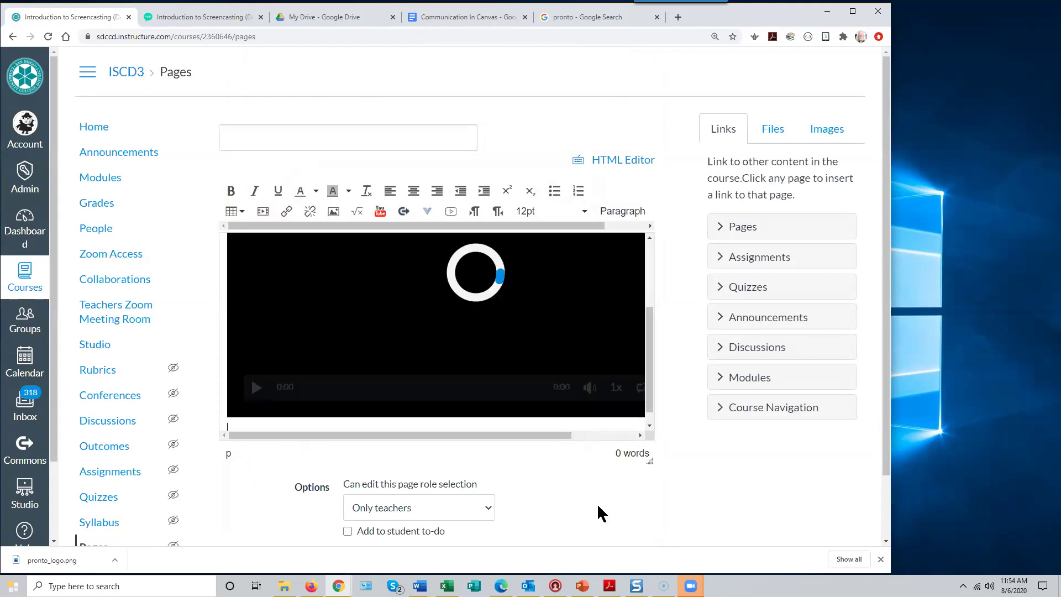
# - Scroll to the embedded 0:29 video, adjust browser zoom, and play it to test playback
pyautogui.moveTo(650, 364)
pyautogui.mouseDown()
pyautogui.moveTo(654, 315)
pyautogui.moveTo(663, 367)
pyautogui.mouseUp()
pyautogui.moveTo(553, 436); pyautogui.dragTo(621, 439)
pyautogui.moveTo(649, 390); pyautogui.dragTo(650, 393)
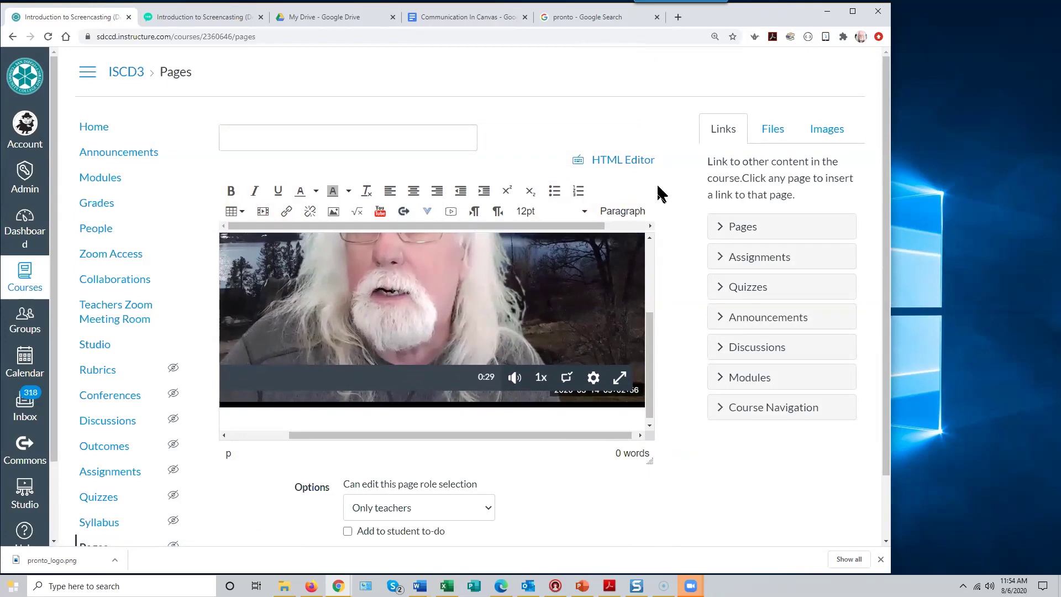
pyautogui.hotkey('ctrl', '+')
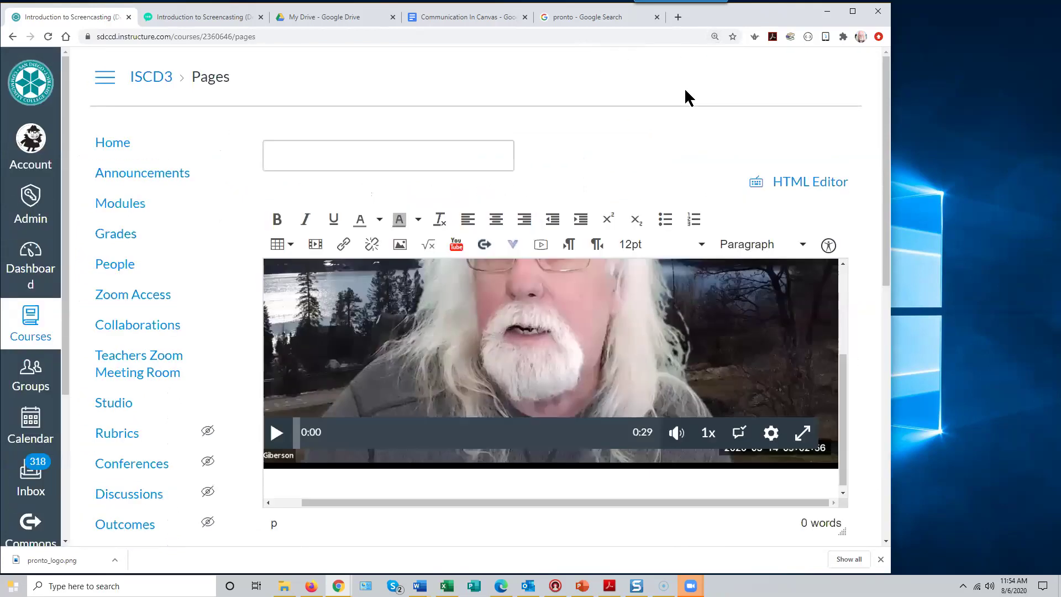
pyautogui.hotkey('ctrl', '-')
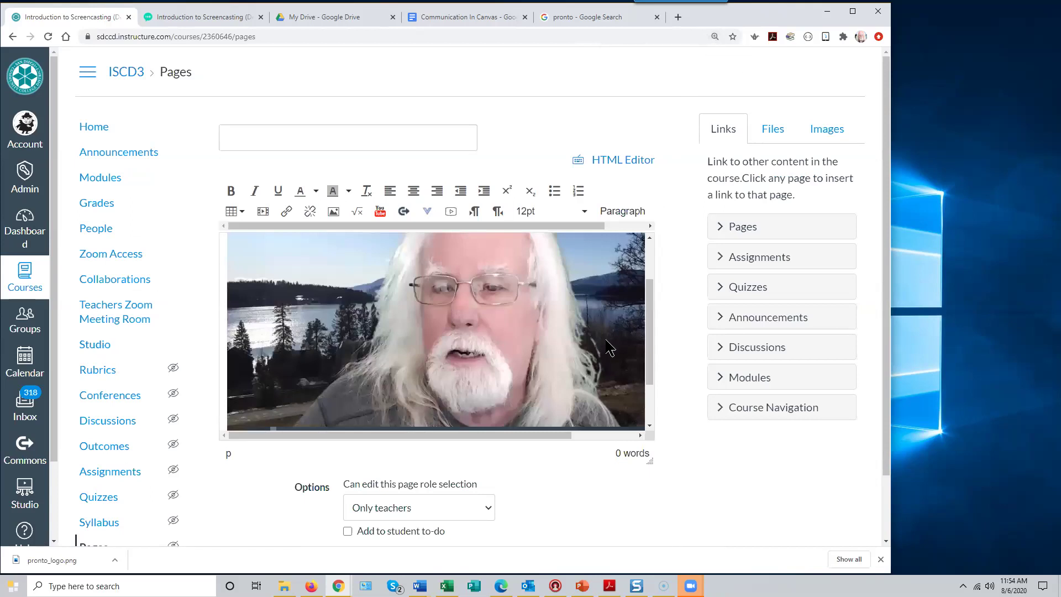
pyautogui.hotkey('ctrl', '-')
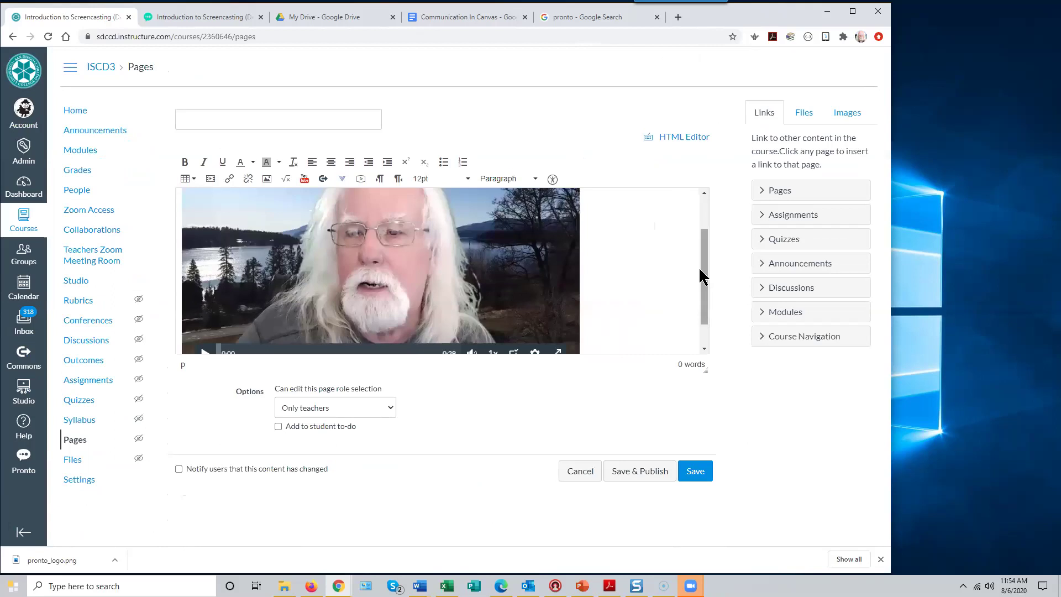
pyautogui.moveTo(704, 256); pyautogui.dragTo(704, 223)
pyautogui.click(441, 251)
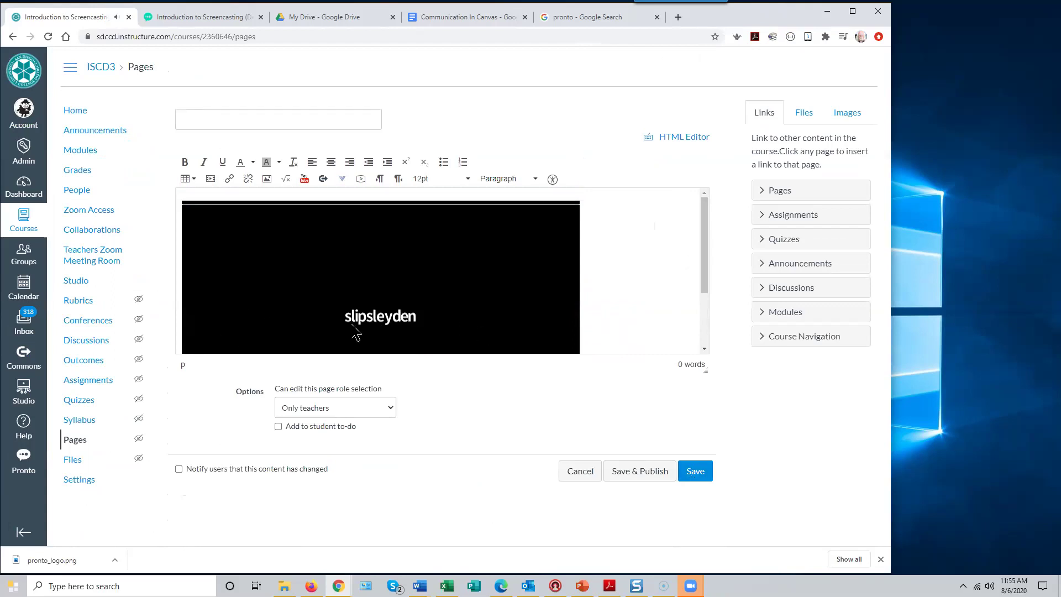
pyautogui.moveTo(703, 275); pyautogui.dragTo(704, 350)
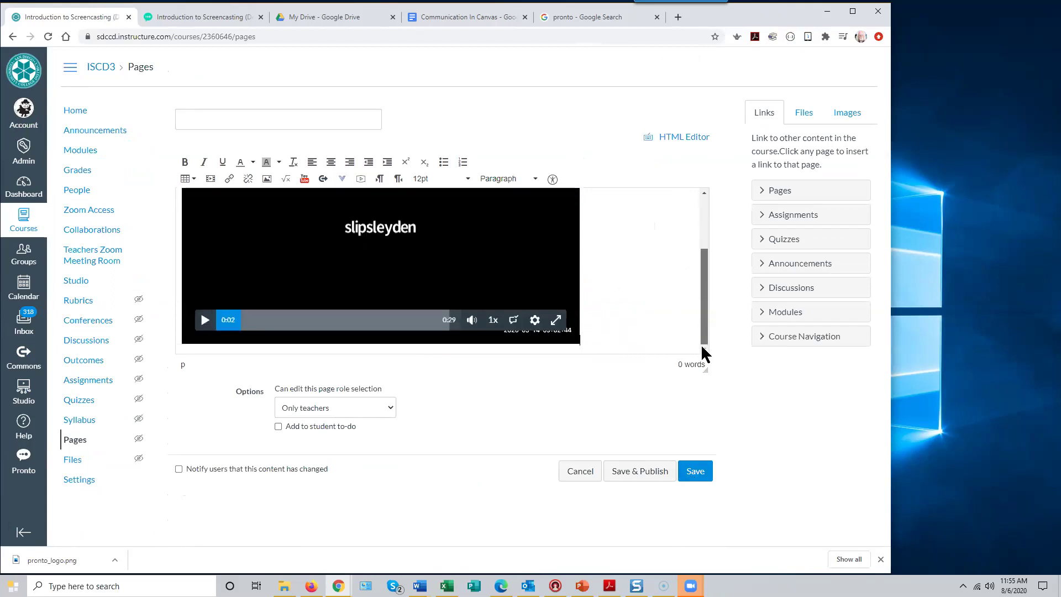
# - Give the new page the title 'Test Video Page' and save it
pyautogui.click(692, 475)
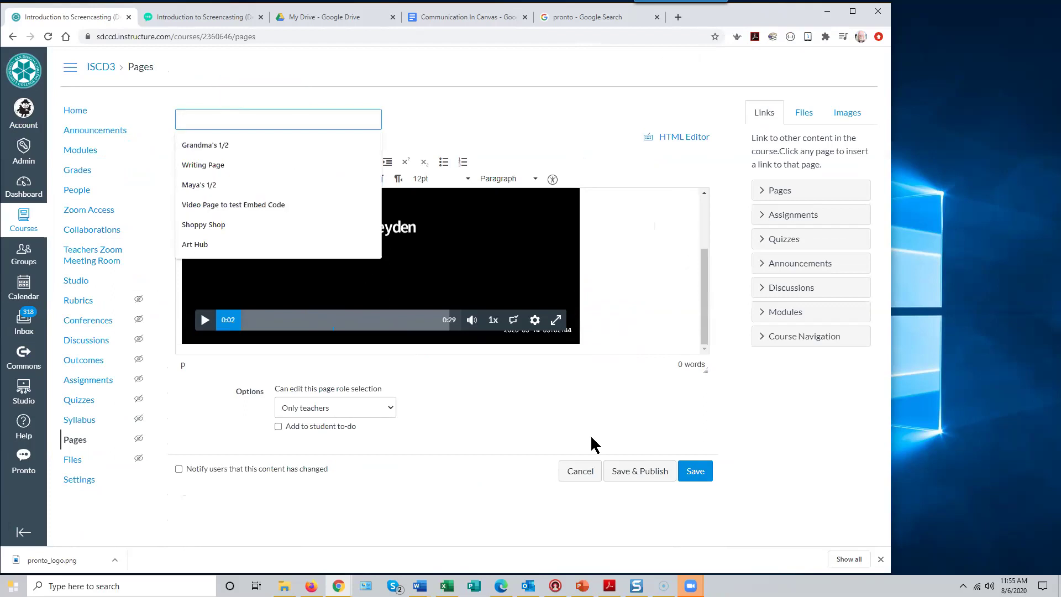
pyautogui.write('Test Video Page')
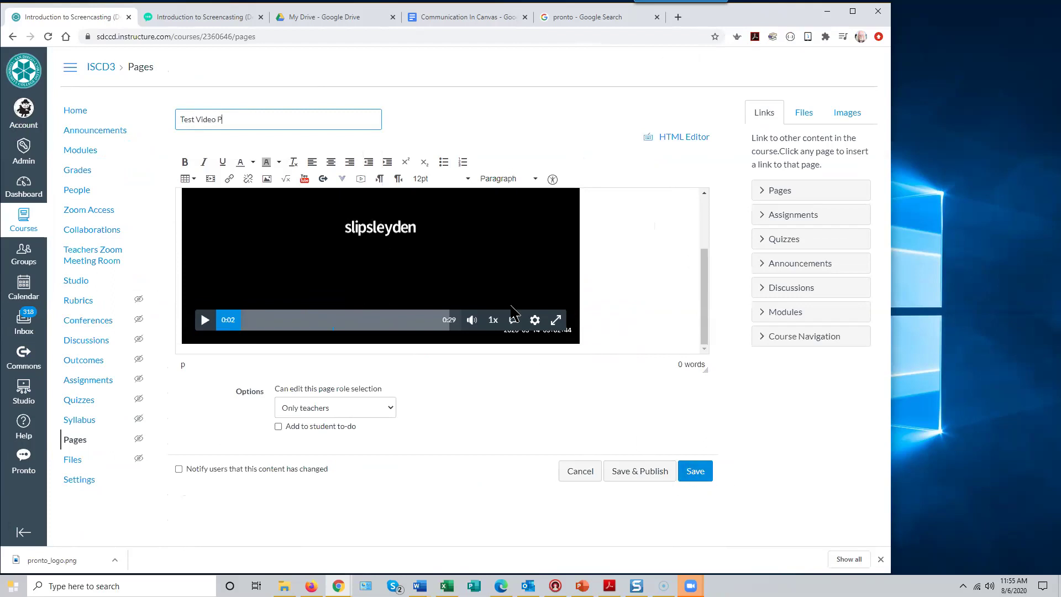
pyautogui.click(704, 471)
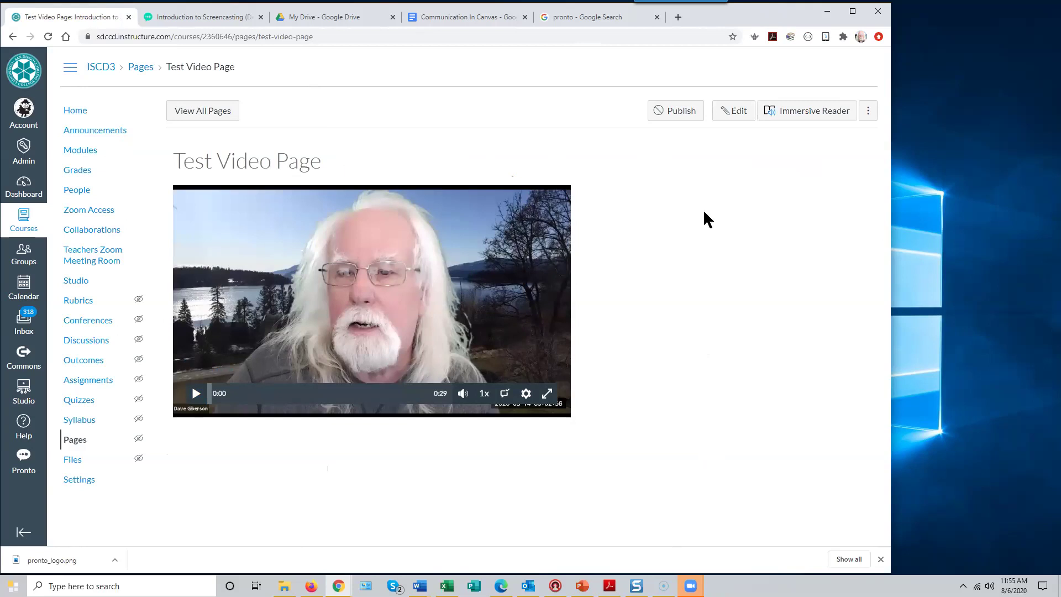
# - Open the Studio library and launch Screen Capture from the RECORD menu
pyautogui.click(23, 395)
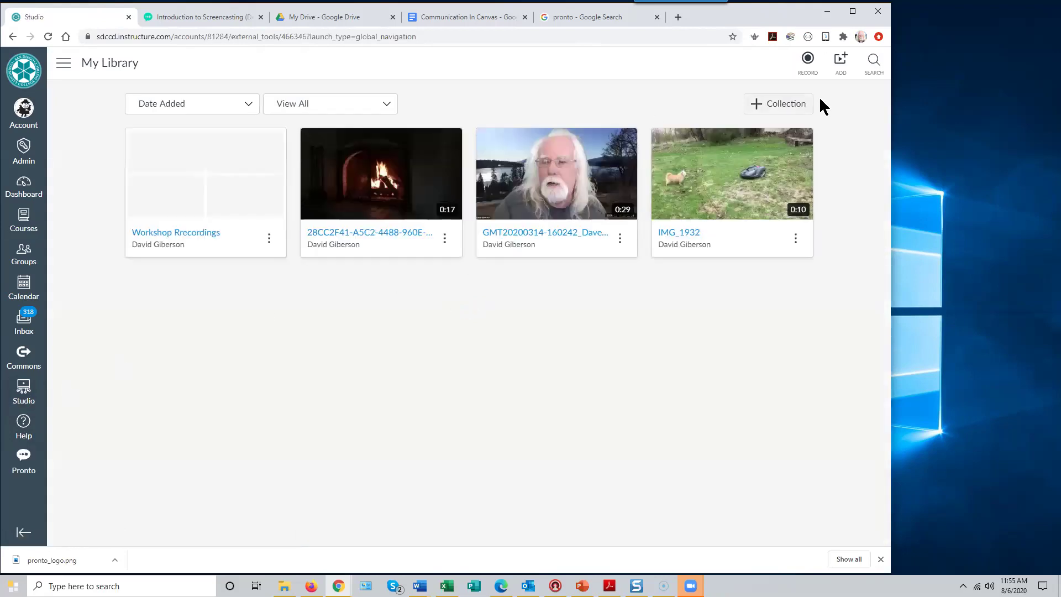
pyautogui.click(808, 61)
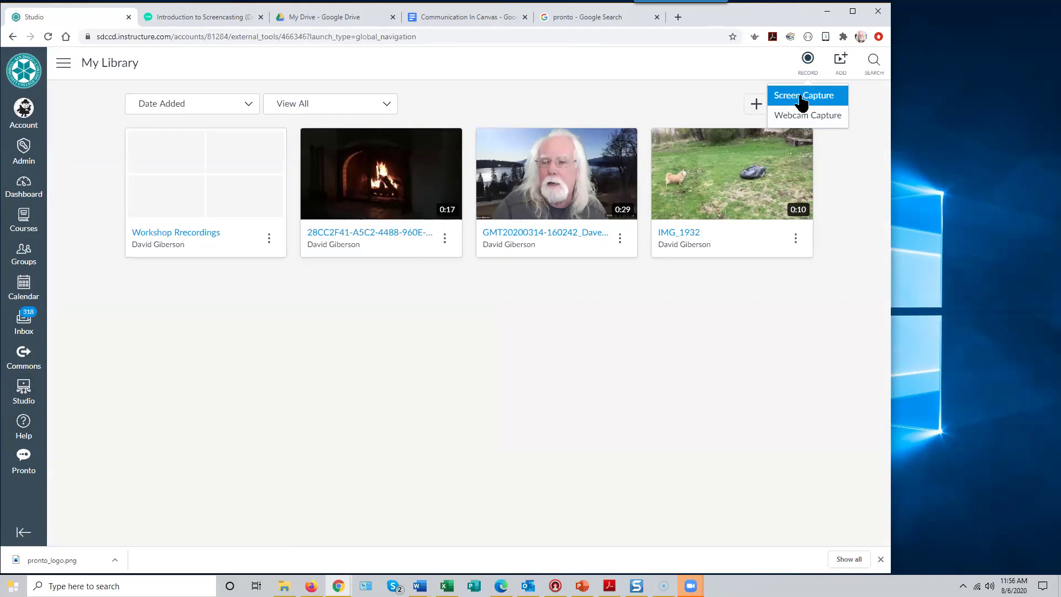
pyautogui.click(803, 96)
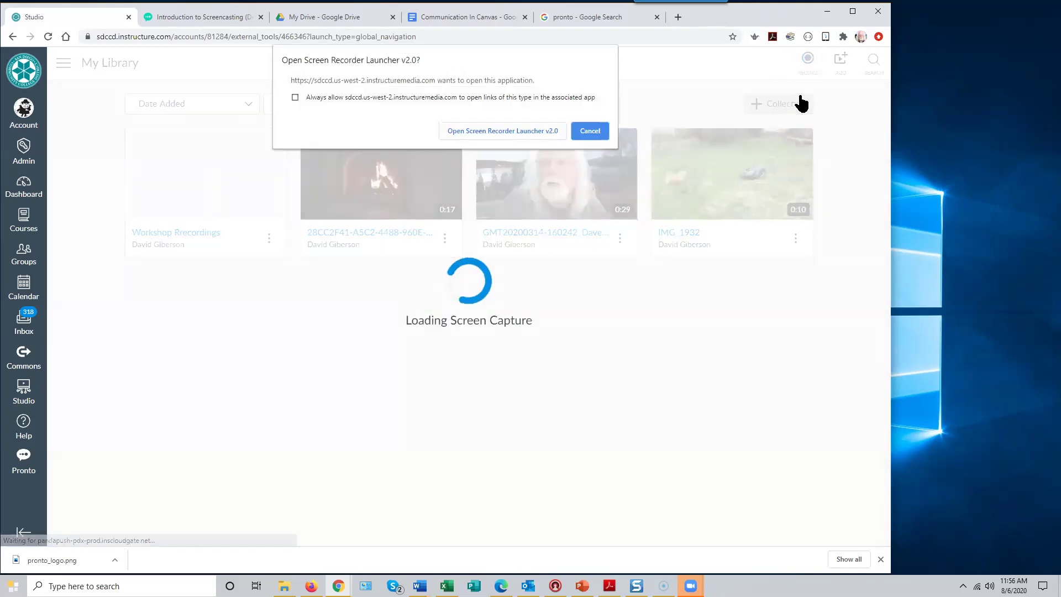
pyautogui.click(505, 131)
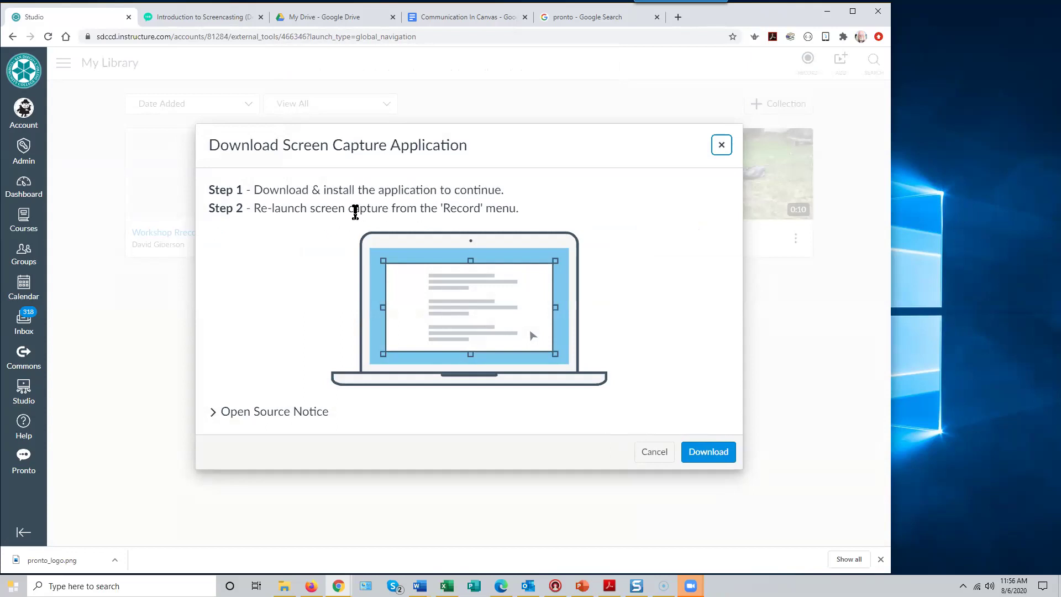
# - Download the Screen Recorder Launcher installer into the Downloads folder
pyautogui.click(709, 451)
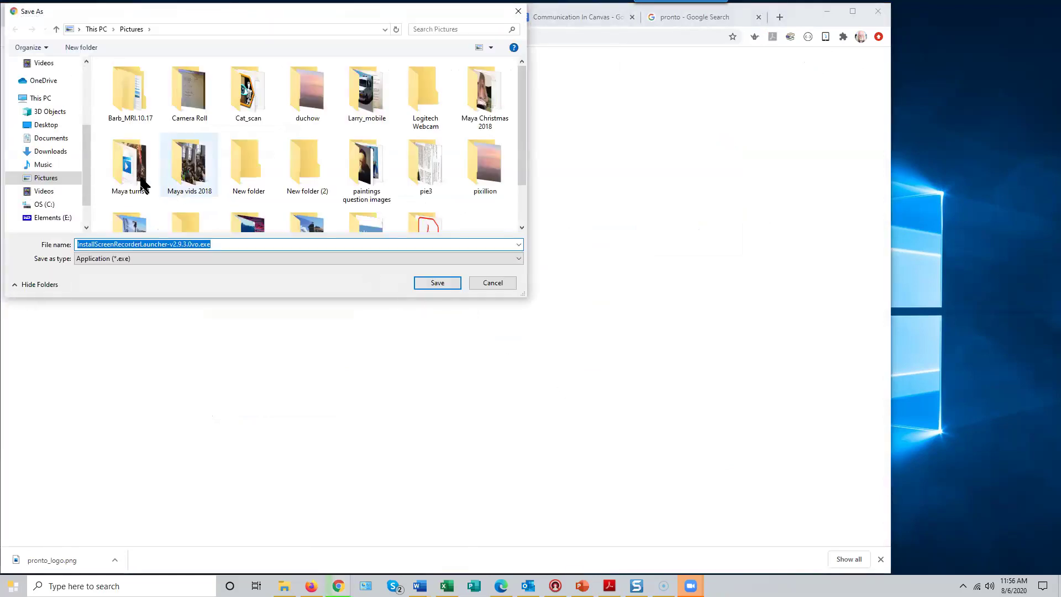
pyautogui.click(41, 152)
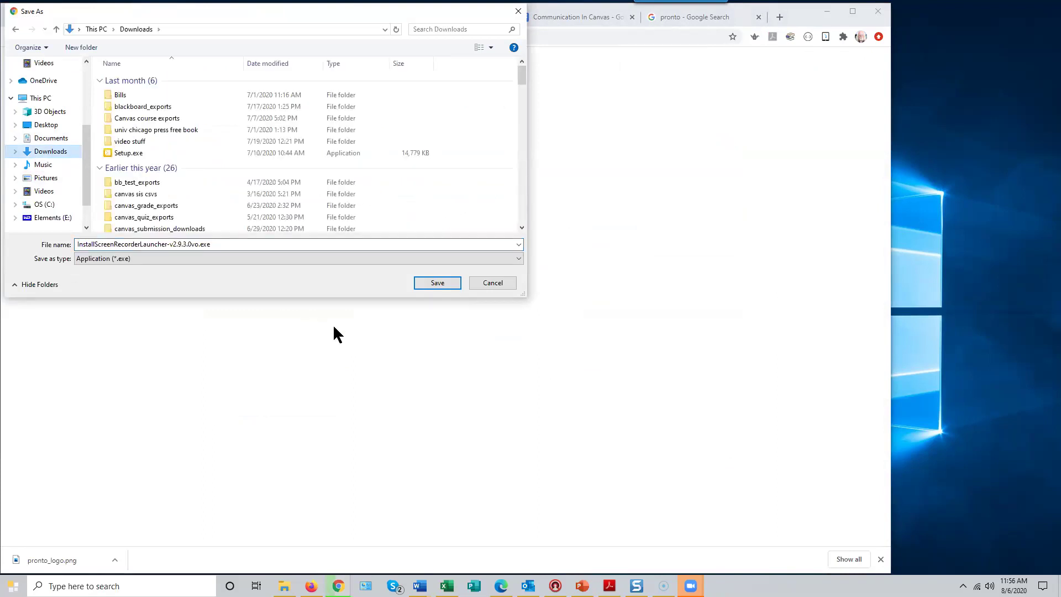
pyautogui.click(441, 286)
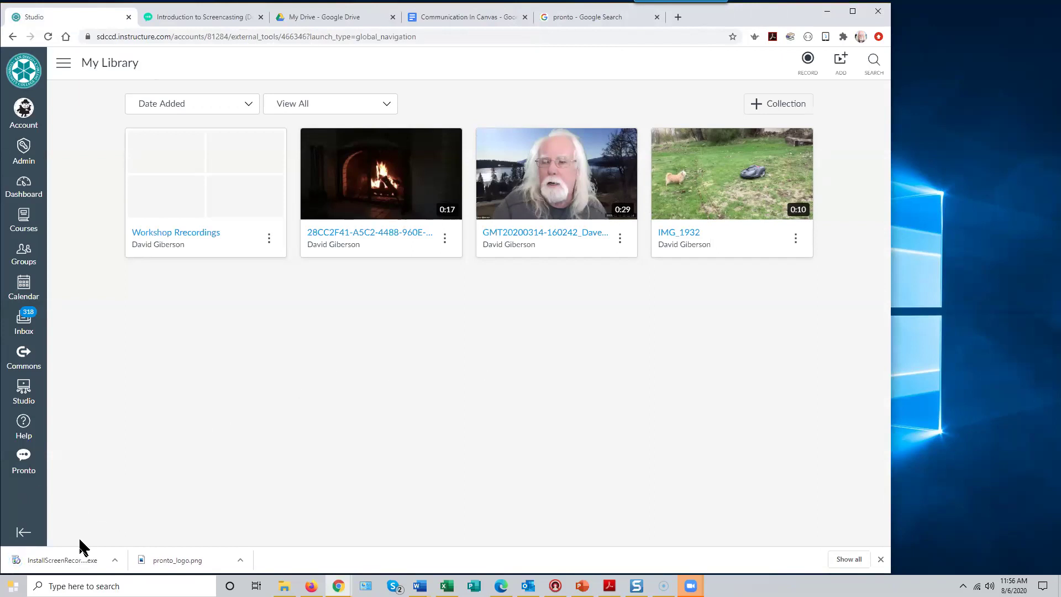
# - Launch RECORD > Screen Capture again and dismiss the Download Screen Capture Application prompt
pyautogui.click(808, 60)
pyautogui.click(804, 98)
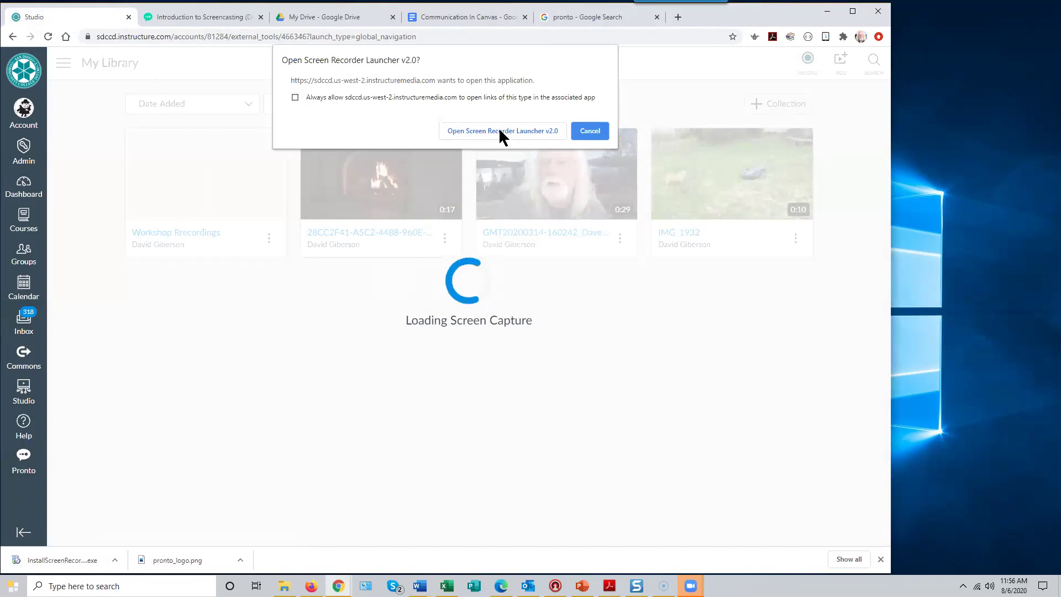
pyautogui.click(500, 131)
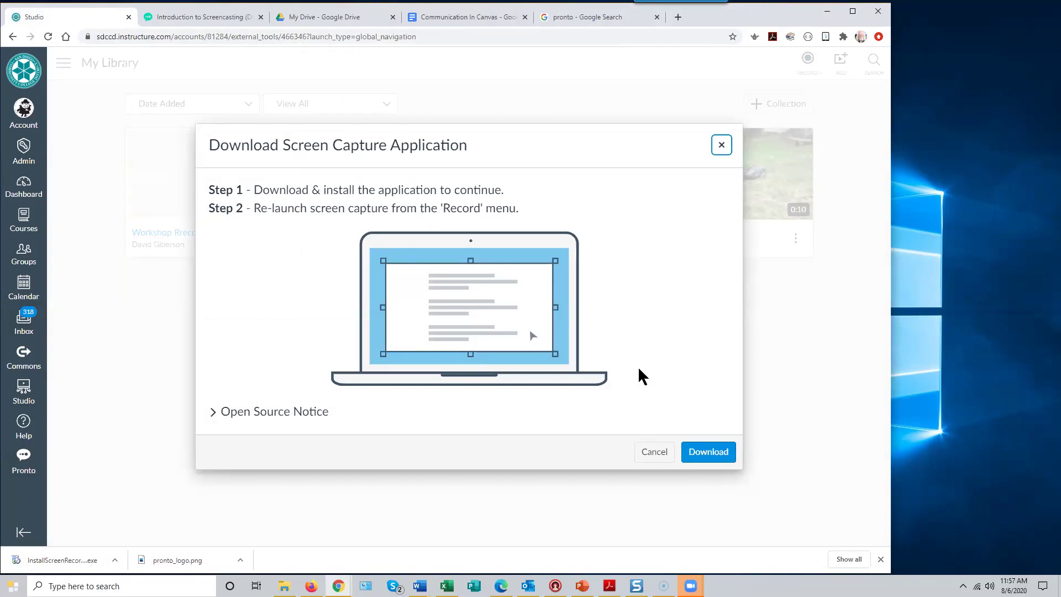
pyautogui.click(654, 450)
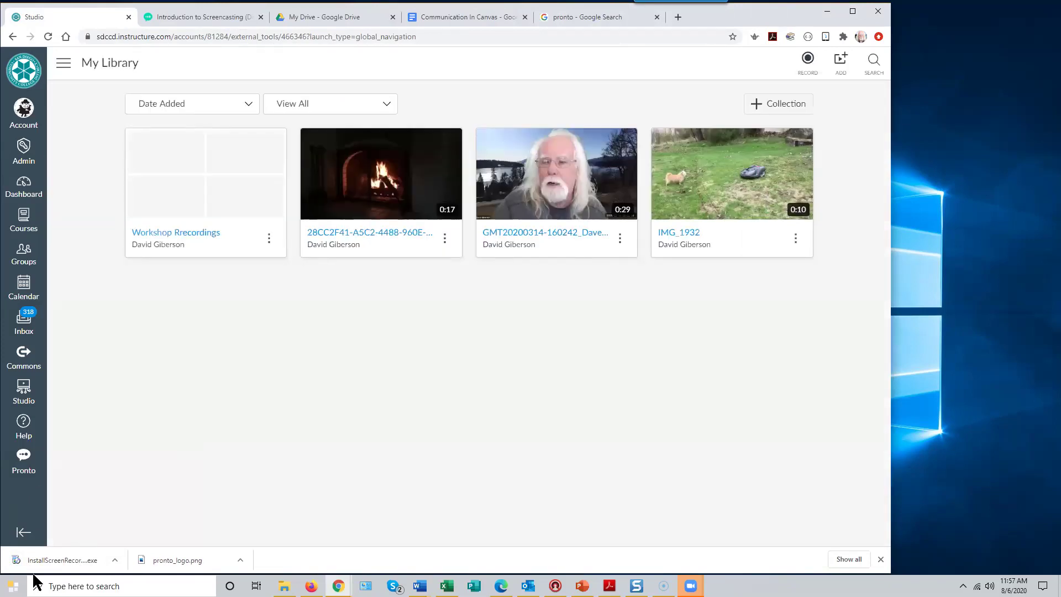
# - Run InstallScreenRecorder.exe, install it for anyone using this computer, and confirm the ready message
pyautogui.click(73, 561)
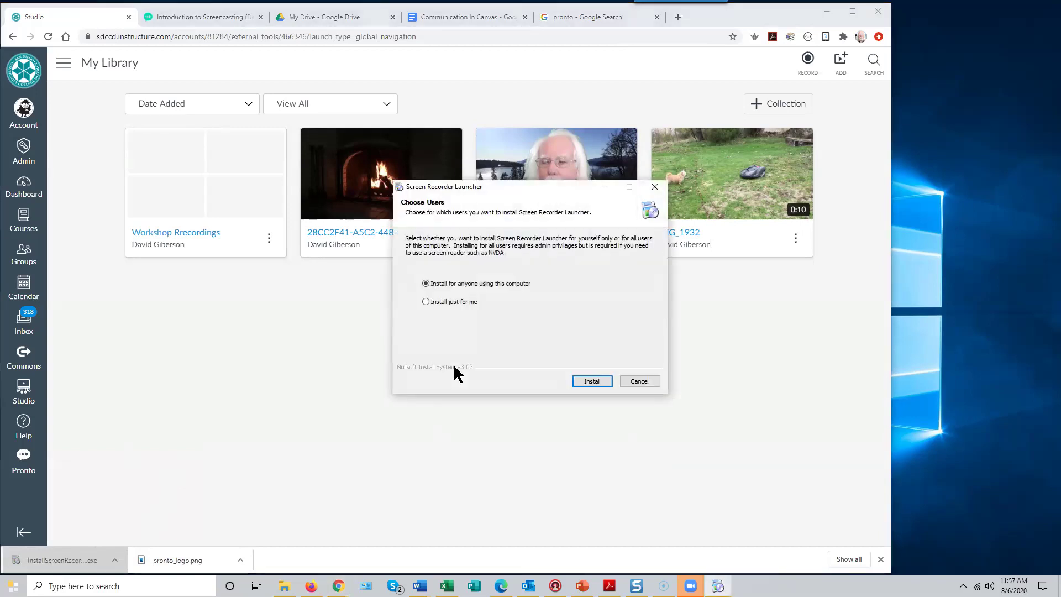
pyautogui.click(593, 383)
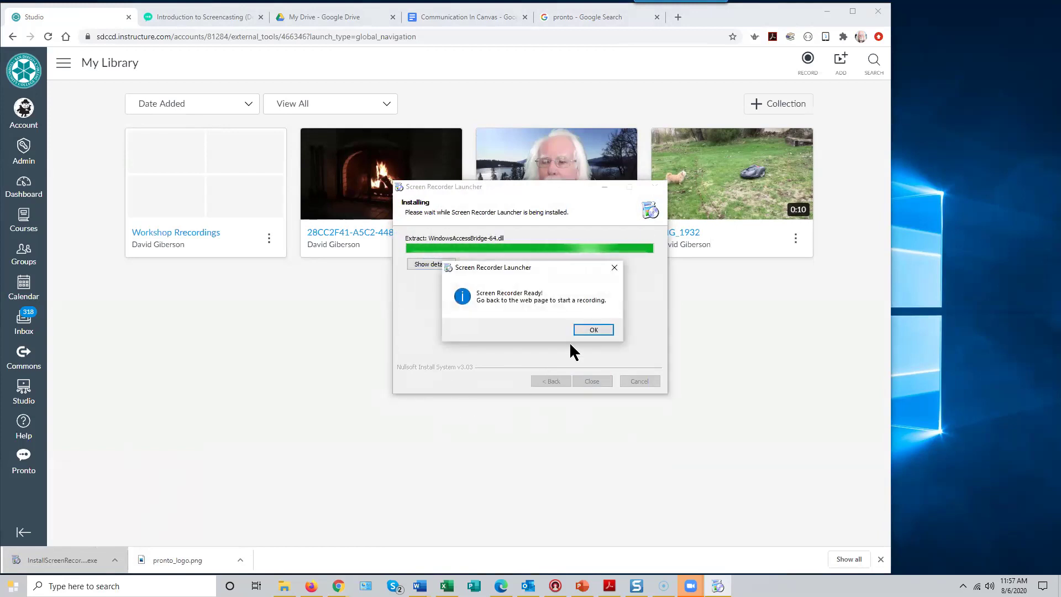
pyautogui.click(593, 330)
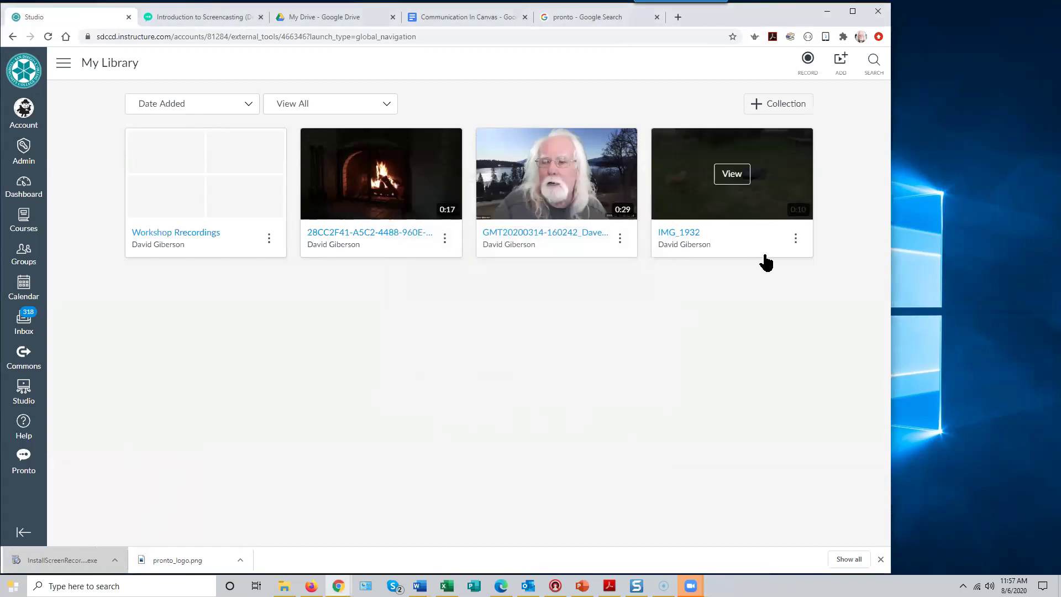
pyautogui.click(806, 70)
pyautogui.click(799, 95)
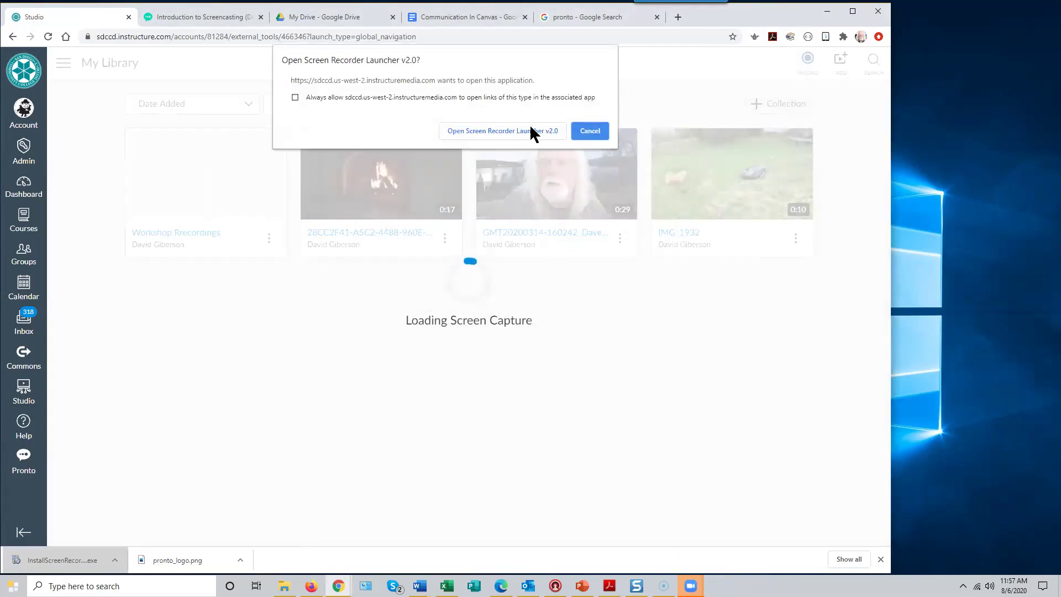
pyautogui.click(528, 135)
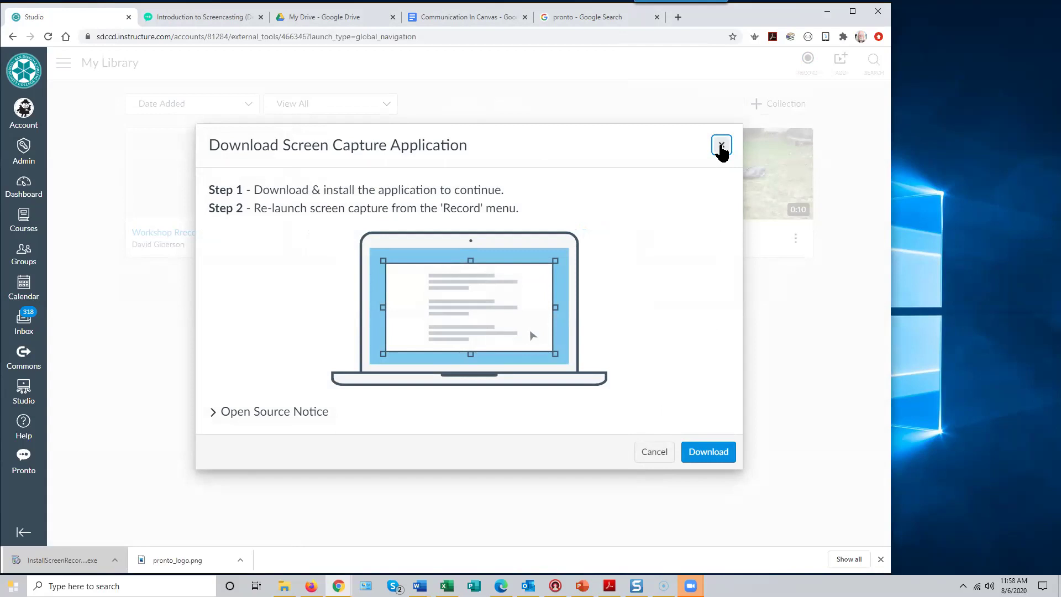
pyautogui.click(722, 146)
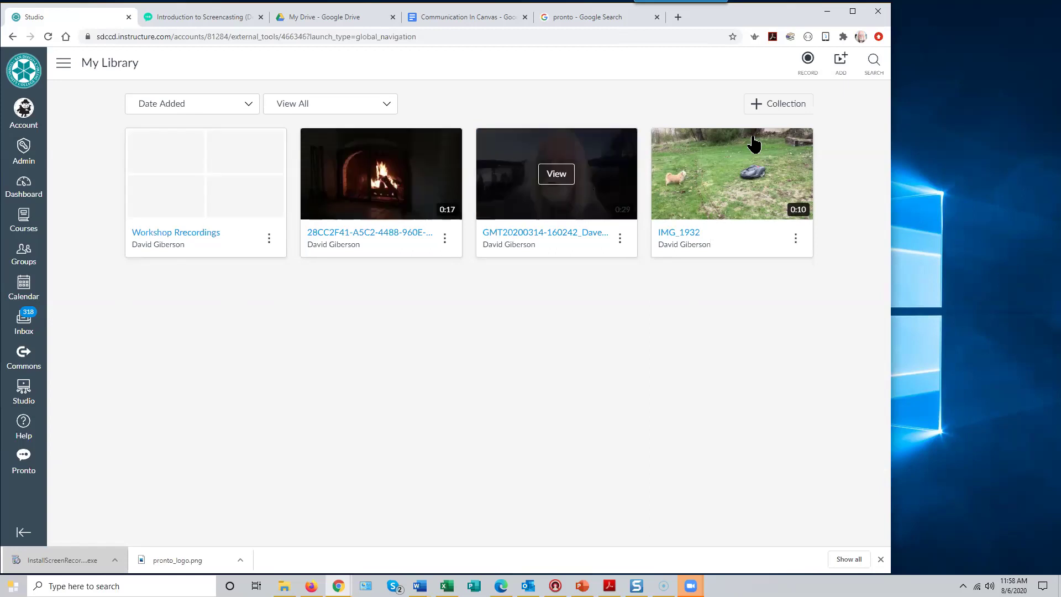
pyautogui.click(807, 59)
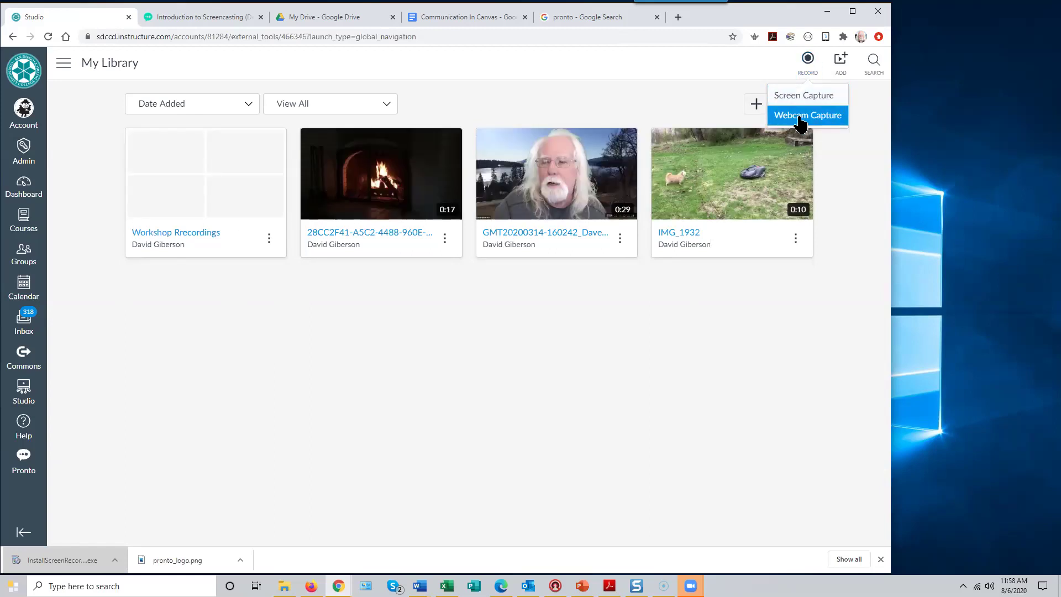
pyautogui.click(801, 116)
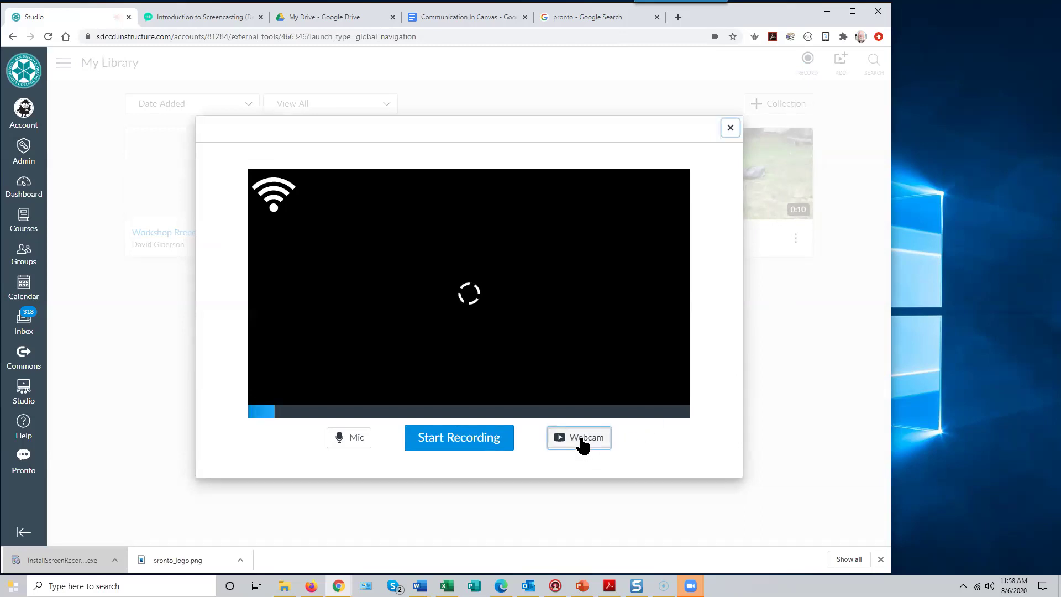
pyautogui.click(580, 442)
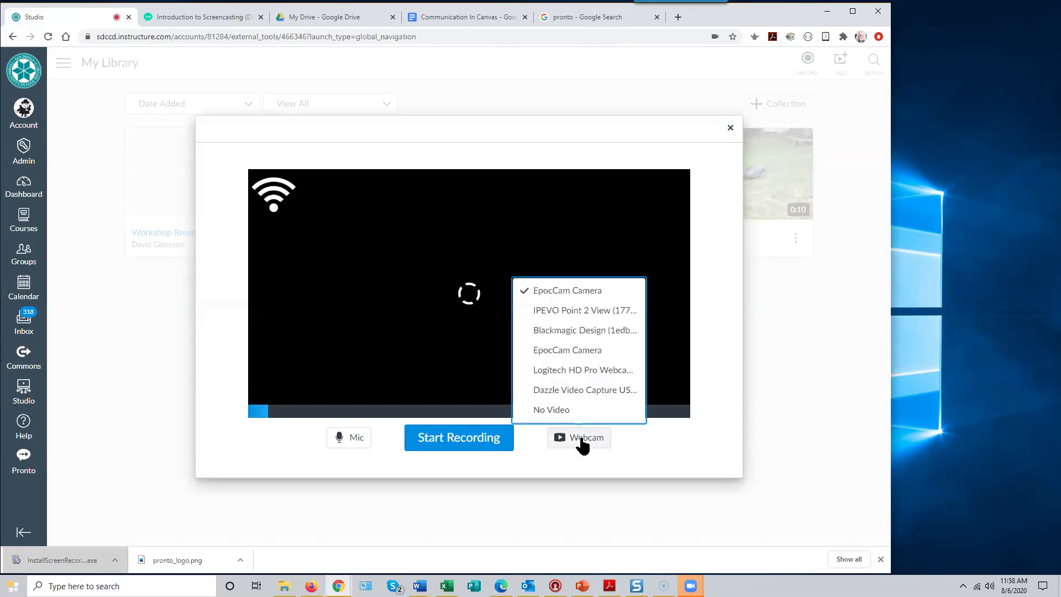
pyautogui.click(587, 376)
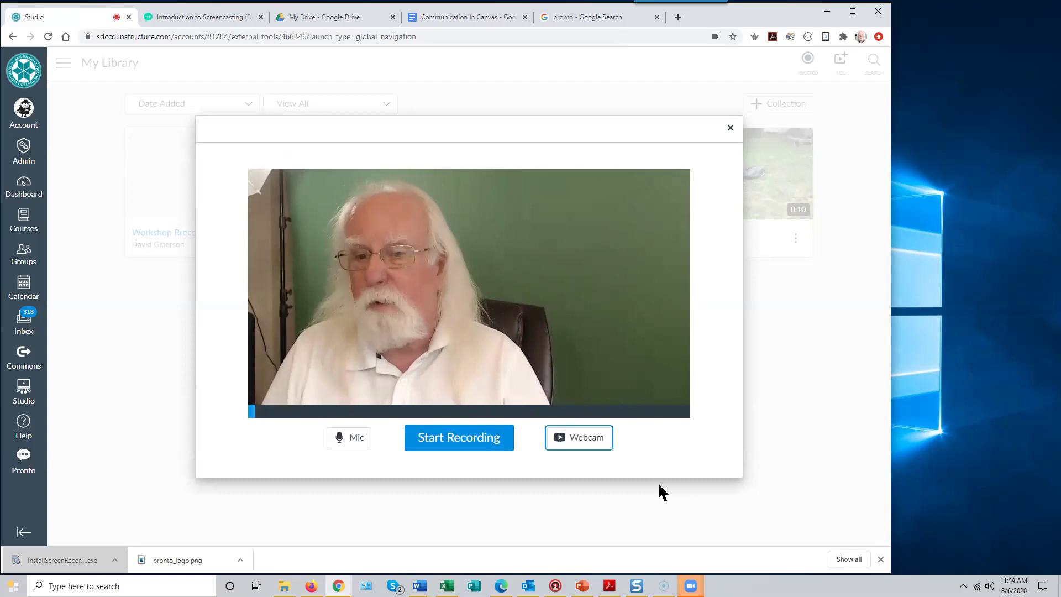
pyautogui.click(731, 128)
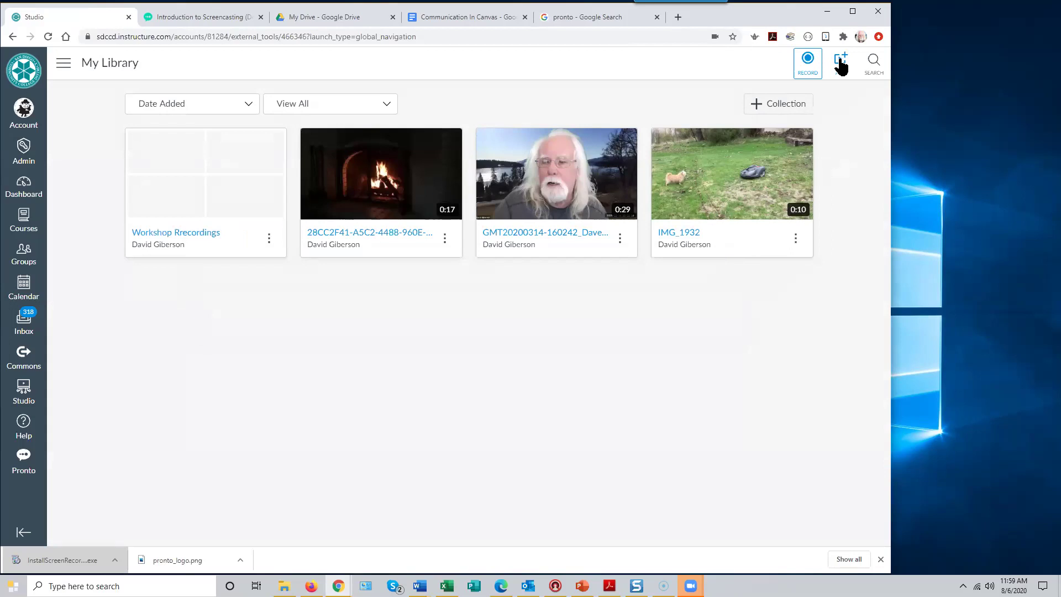
# - Open Add to My Library, select the YouTube URL box, and open a new Chrome tab
pyautogui.click(840, 62)
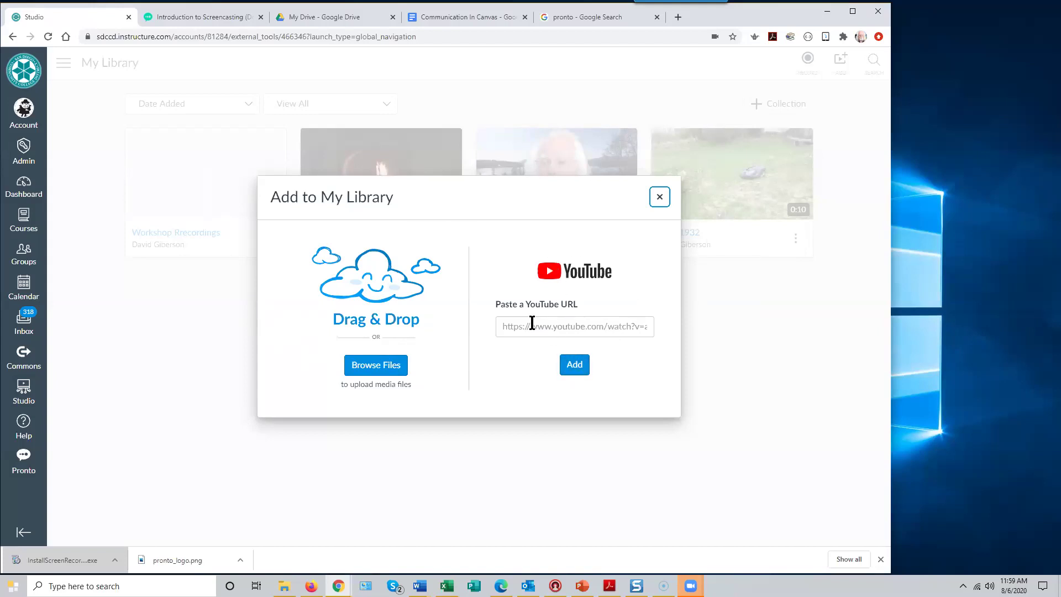
pyautogui.click(516, 327)
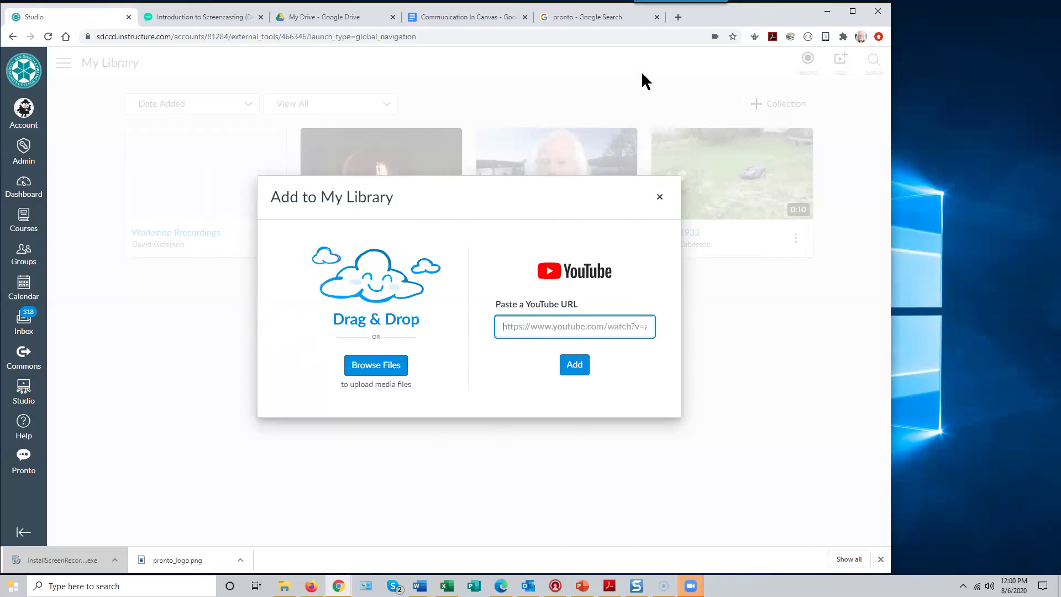
pyautogui.click(678, 18)
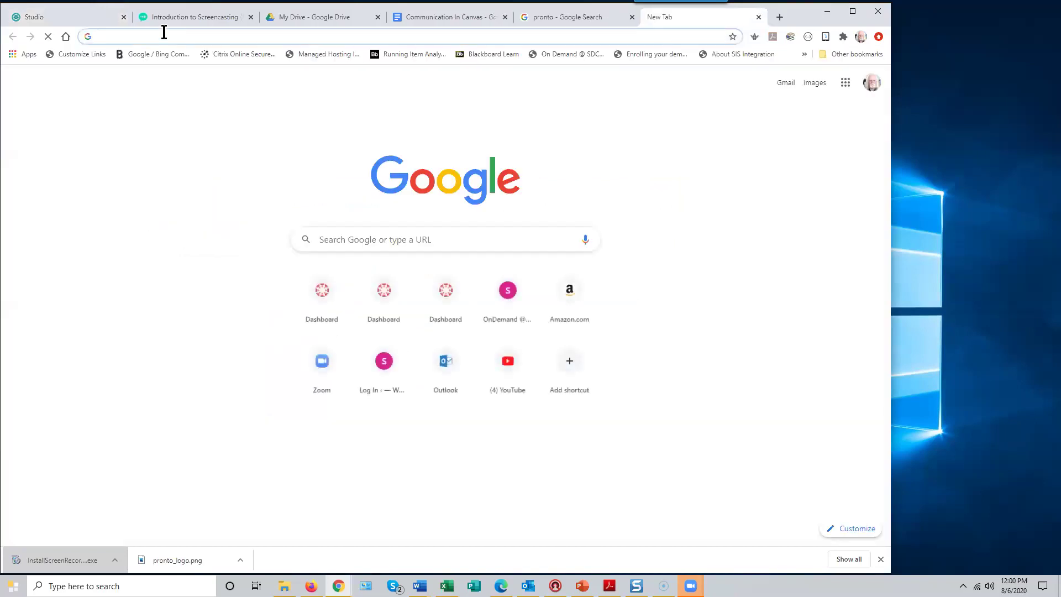
# - Open and pause the Ray Charles 'Hit the Road Jack' video on YouTube
pyautogui.click(501, 360)
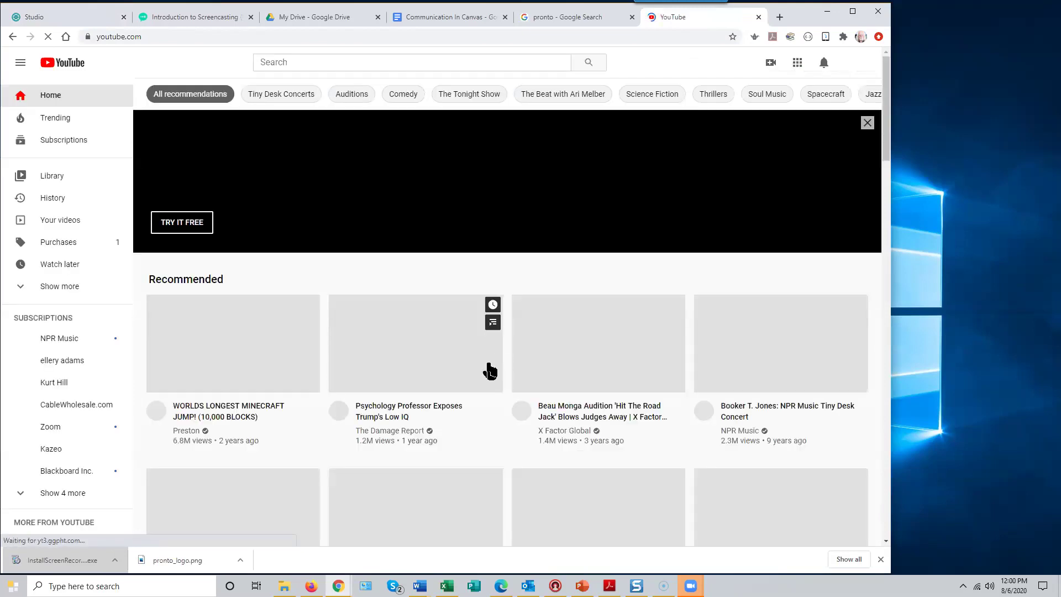
pyautogui.scroll(-4, 383, 394)
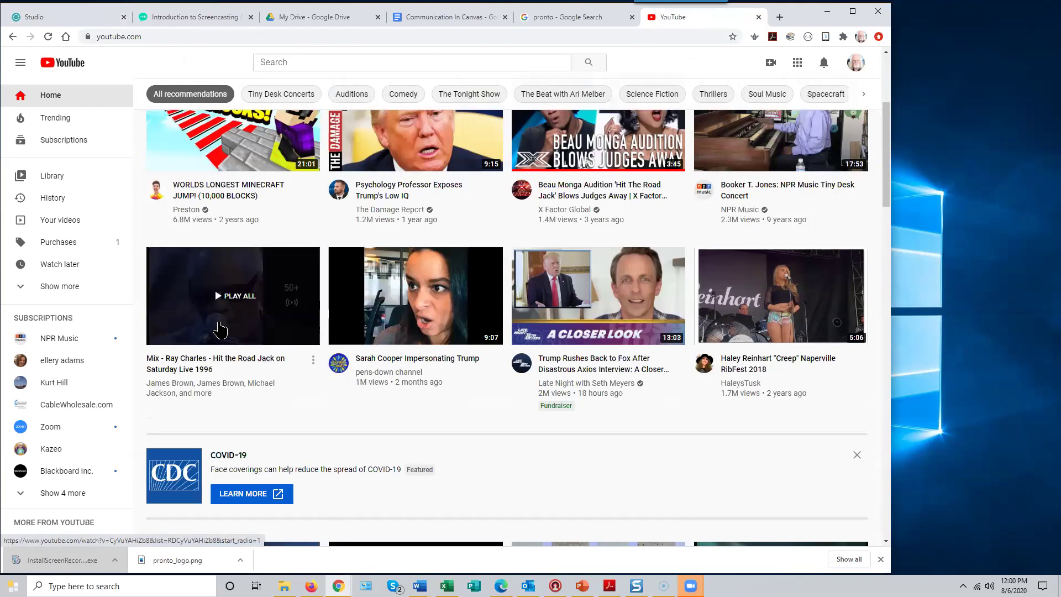
pyautogui.click(231, 330)
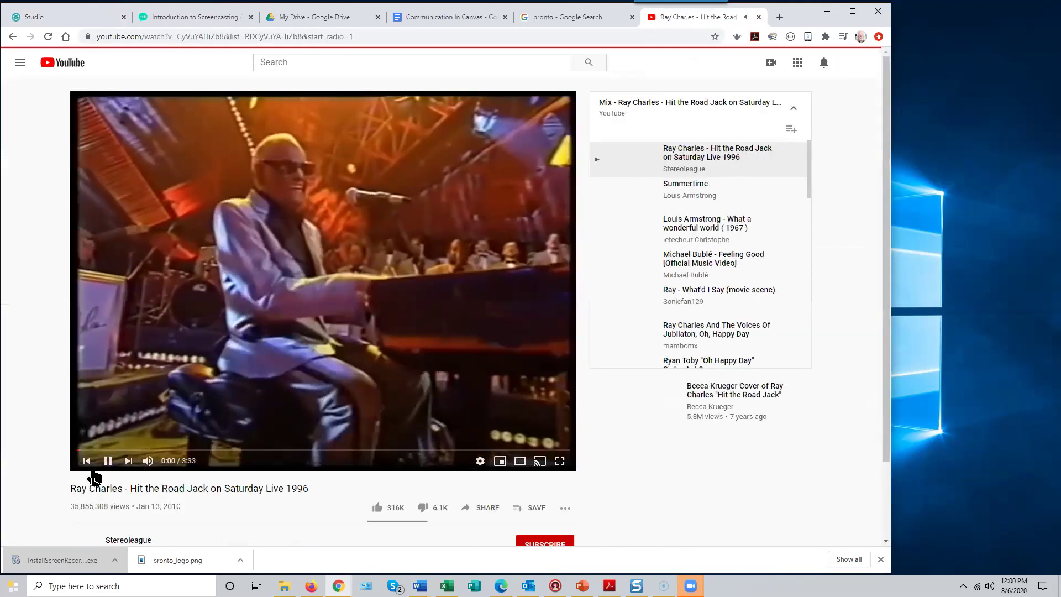
pyautogui.click(107, 461)
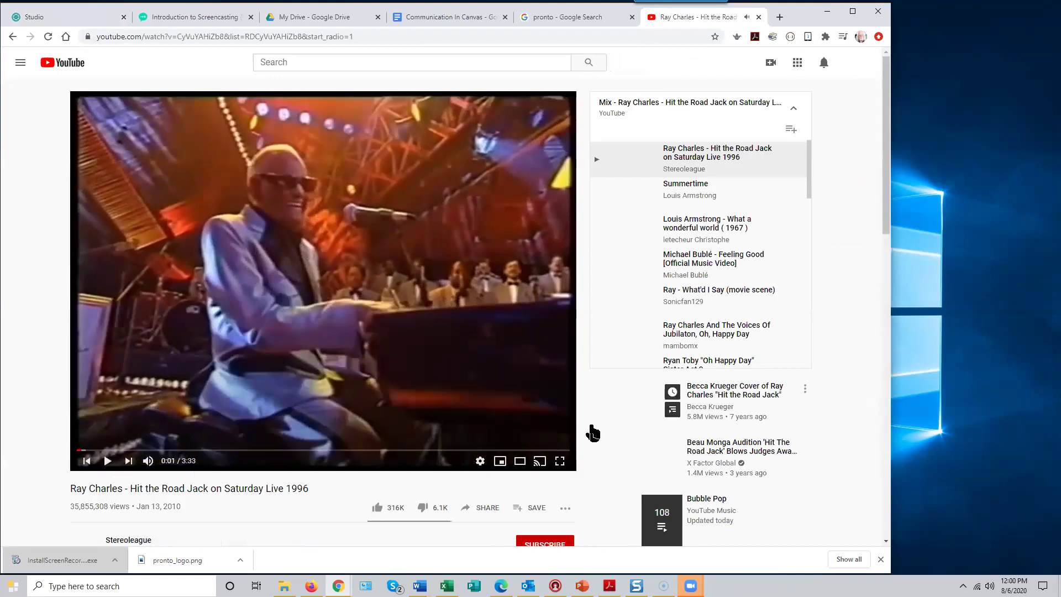
# - Copy the video's share link and return to the Canvas Studio tab
pyautogui.scroll(-2, 592, 433)
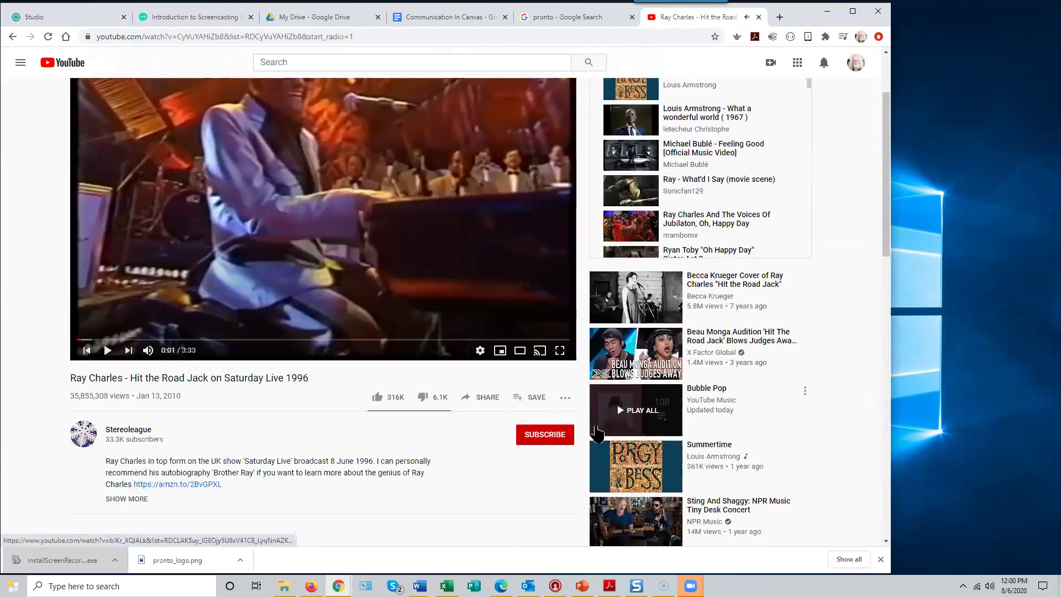
pyautogui.click(488, 400)
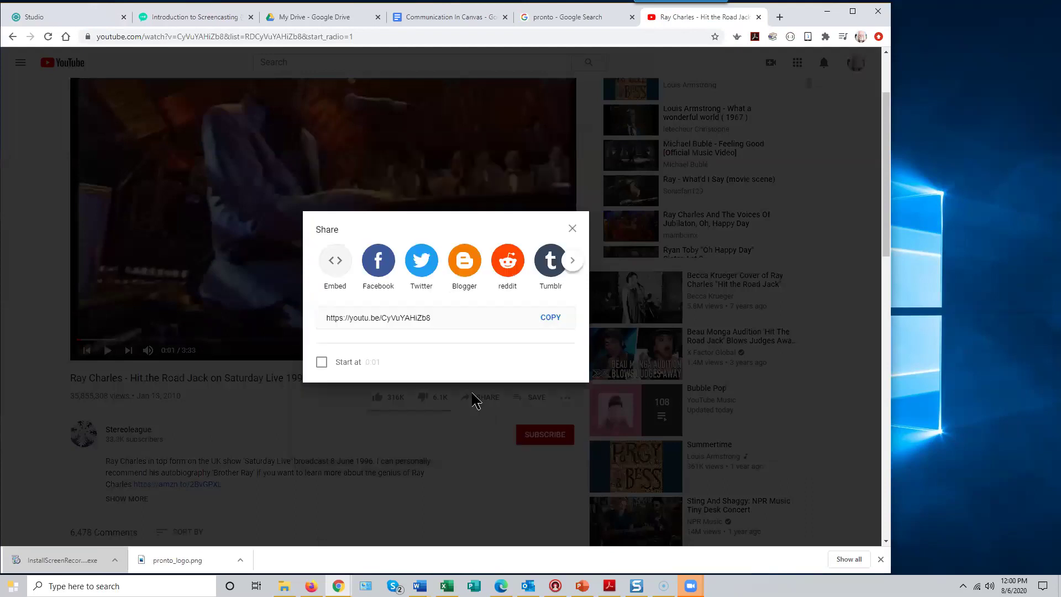
pyautogui.click(550, 318)
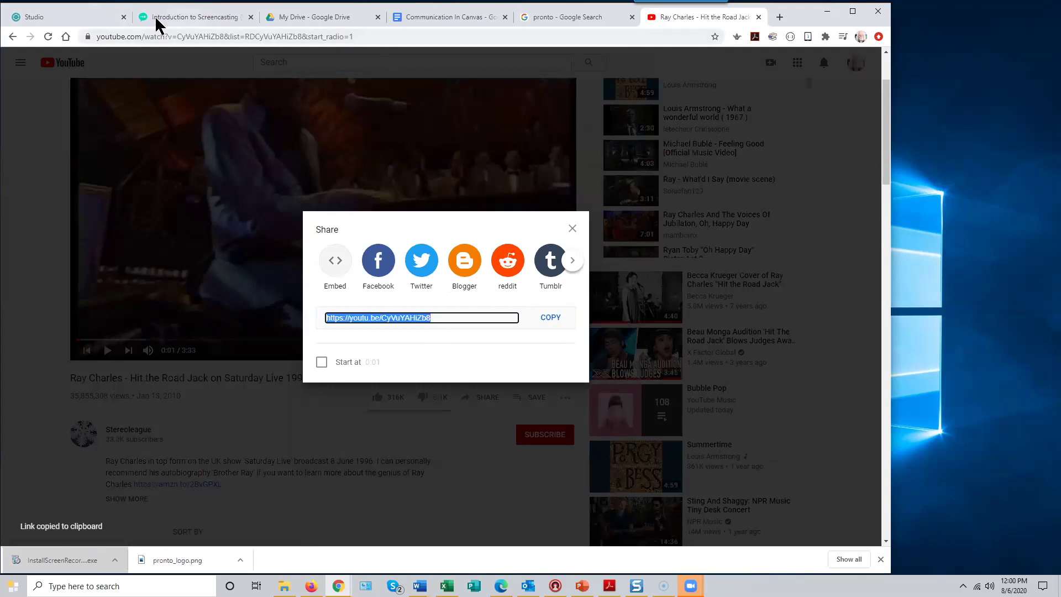
pyautogui.click(67, 16)
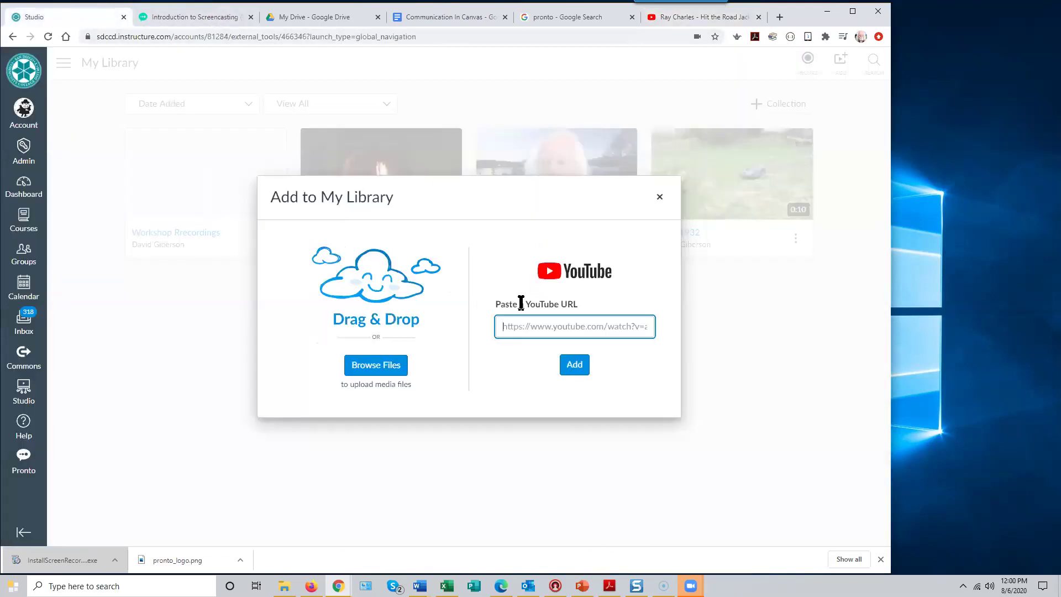
# - Paste the Ray Charles YouTube link into the URL field and add the video to My Library
pyautogui.rightClick(521, 322)
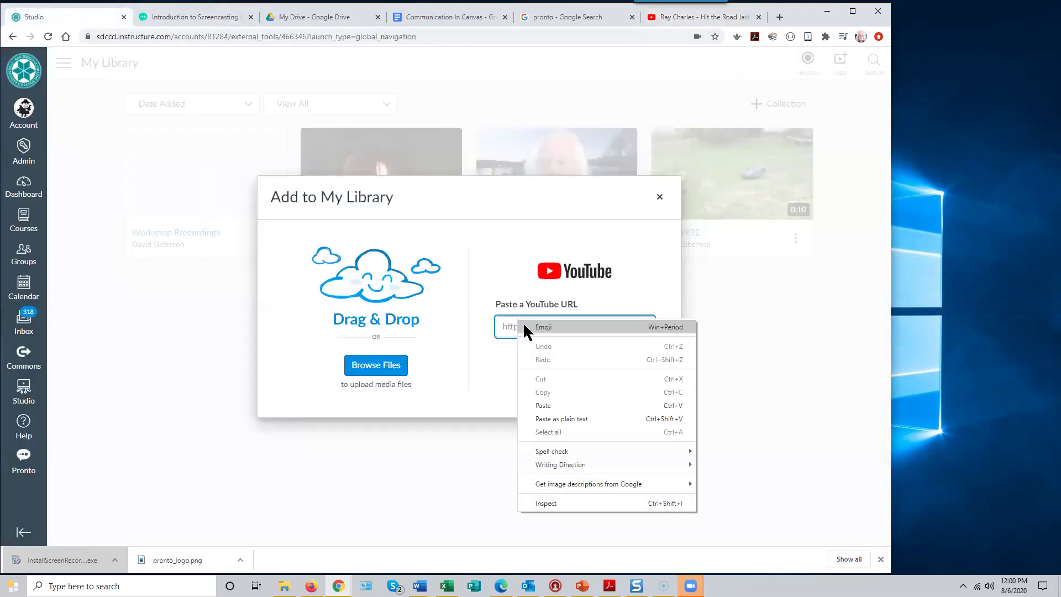
pyautogui.click(544, 405)
pyautogui.click(574, 370)
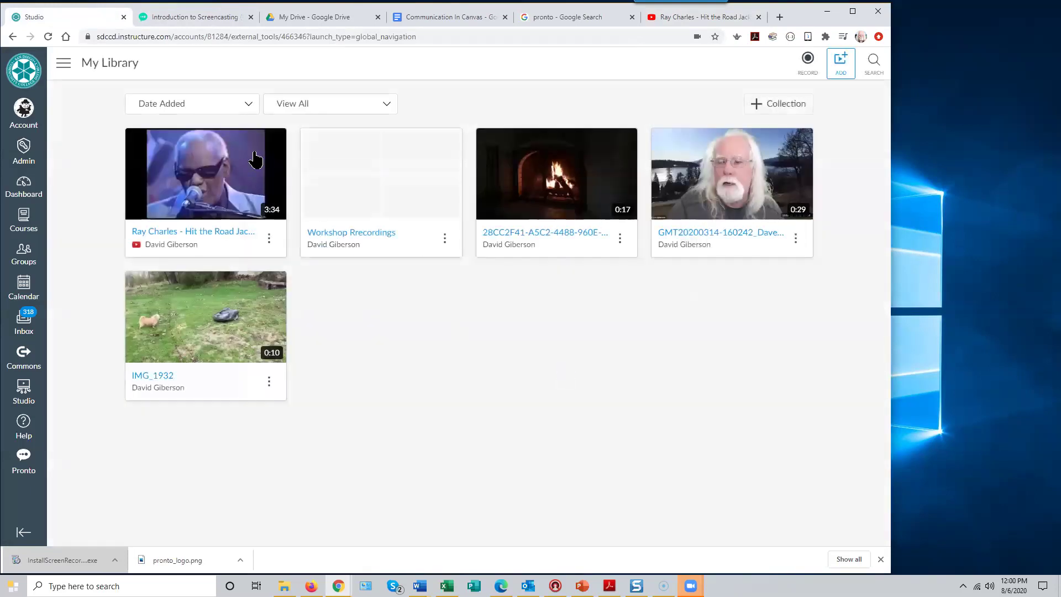
pyautogui.moveTo(210, 173)
# - Open Workshop Recordings, return to My Library, filter to Collections, and reopen the collection
pyautogui.moveTo(221, 182)
pyautogui.click(392, 213)
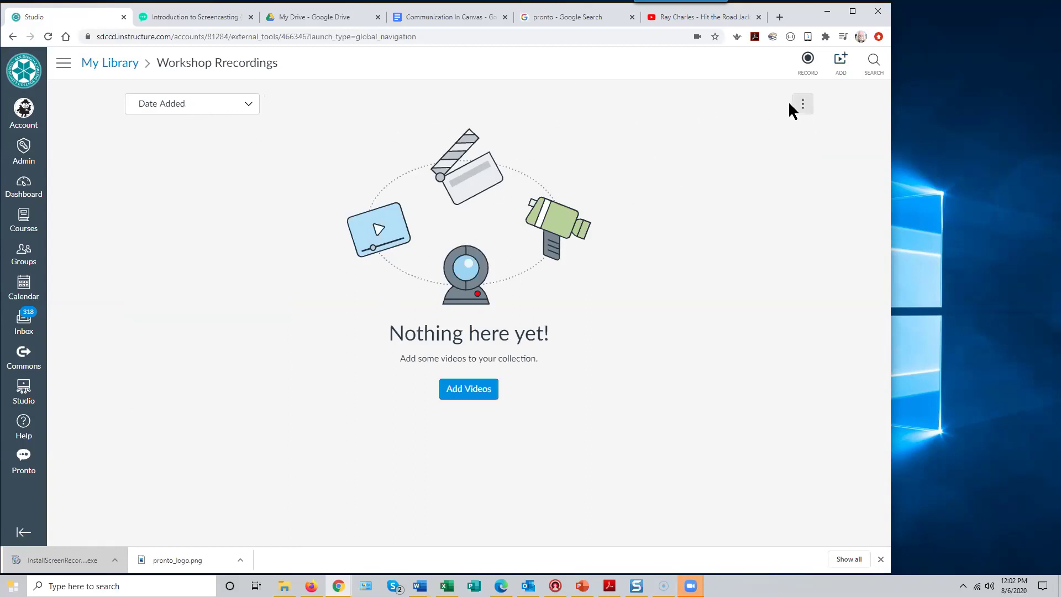
pyautogui.click(121, 70)
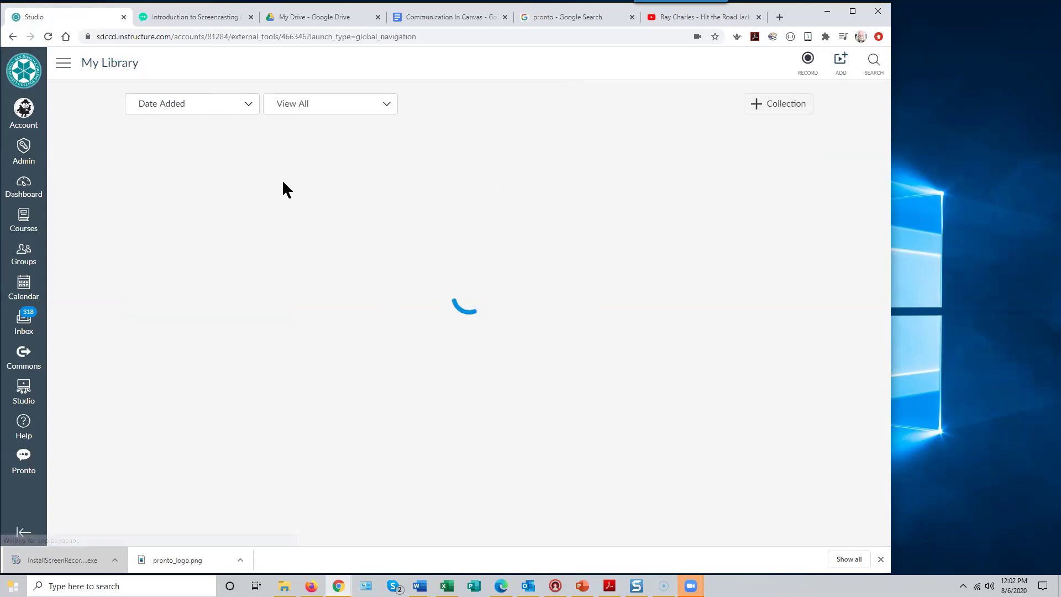
pyautogui.moveTo(412, 223)
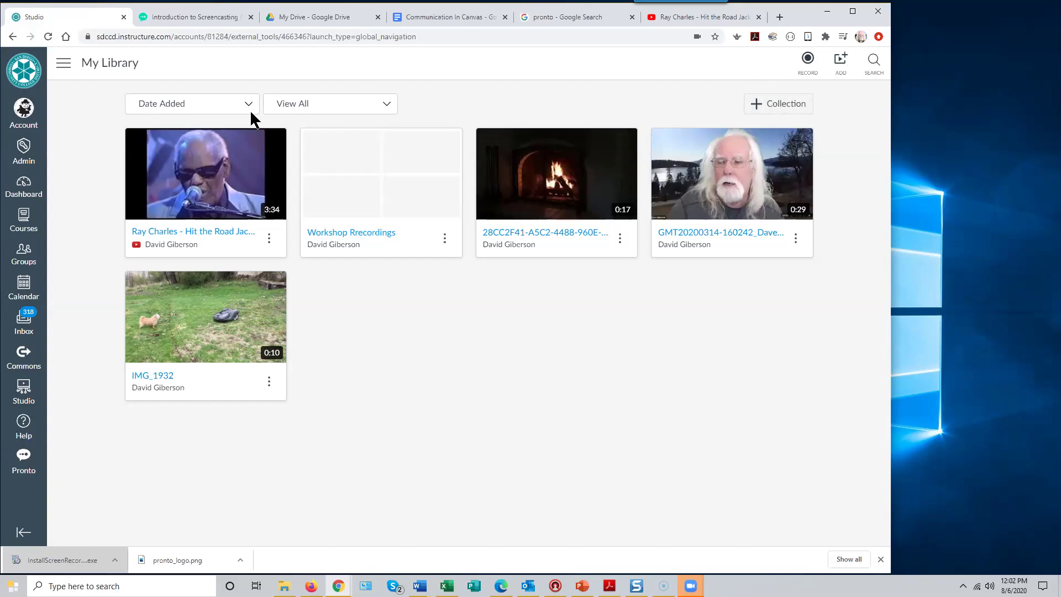
pyautogui.click(390, 108)
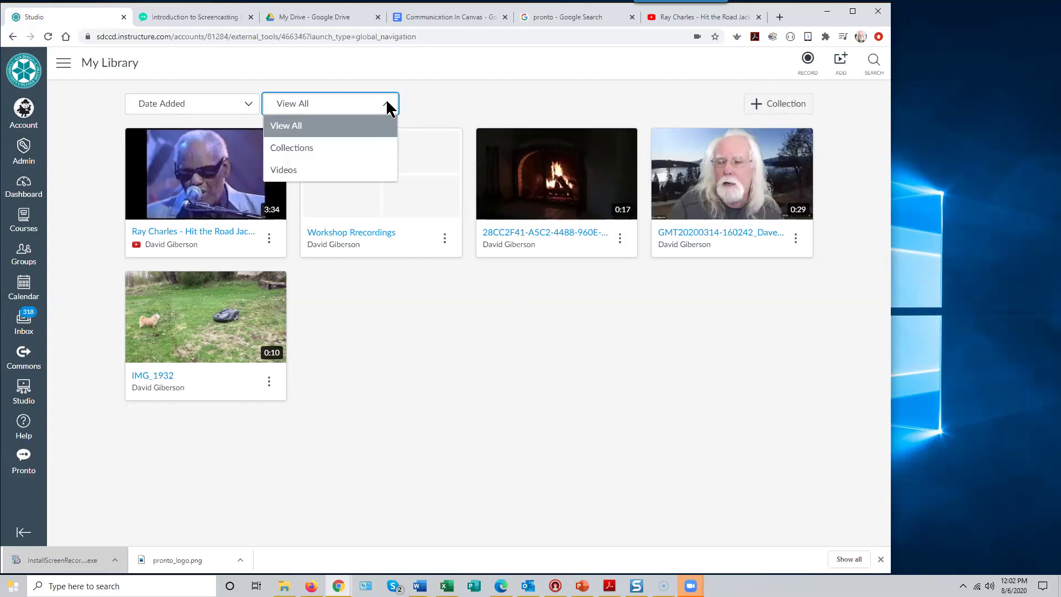
pyautogui.click(318, 148)
pyautogui.click(211, 178)
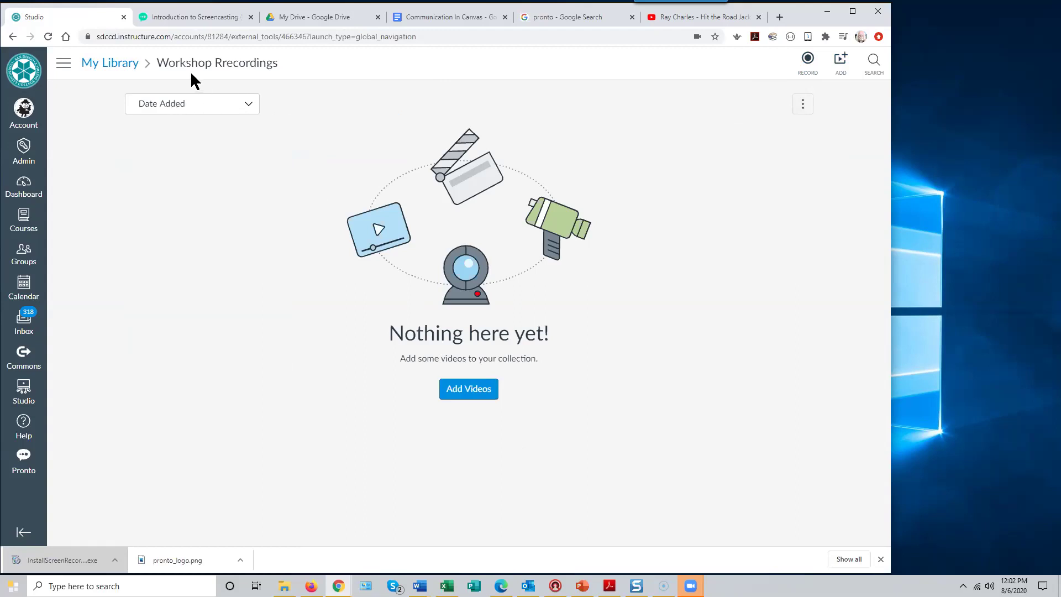
# - Go back to My Library via the breadcrumb on the Workshop Recordings page
pyautogui.click(123, 64)
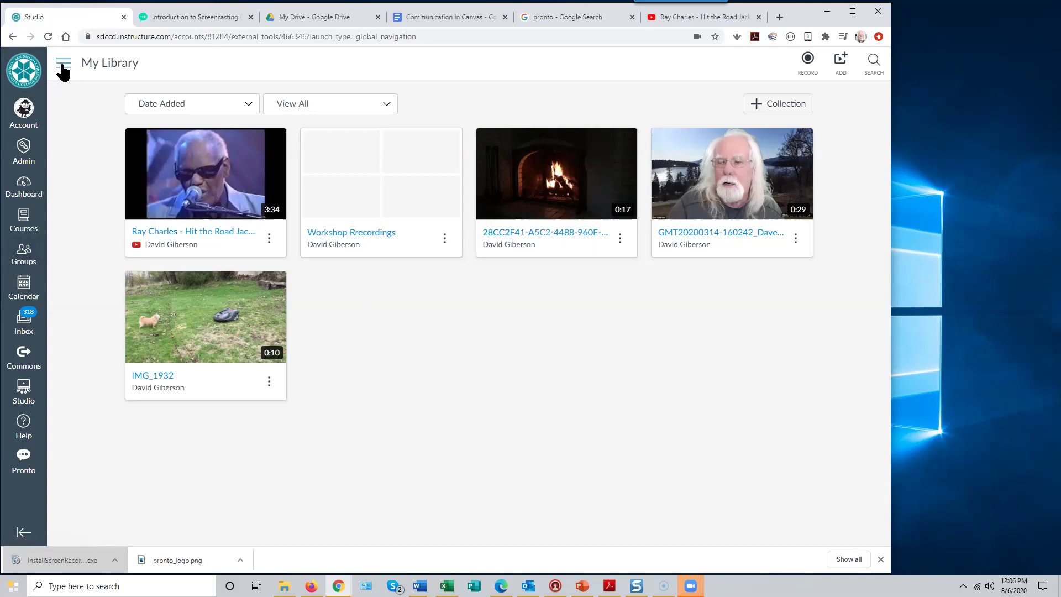
# - Navigate to the ISCD3 course's Settings page
pyautogui.click(22, 188)
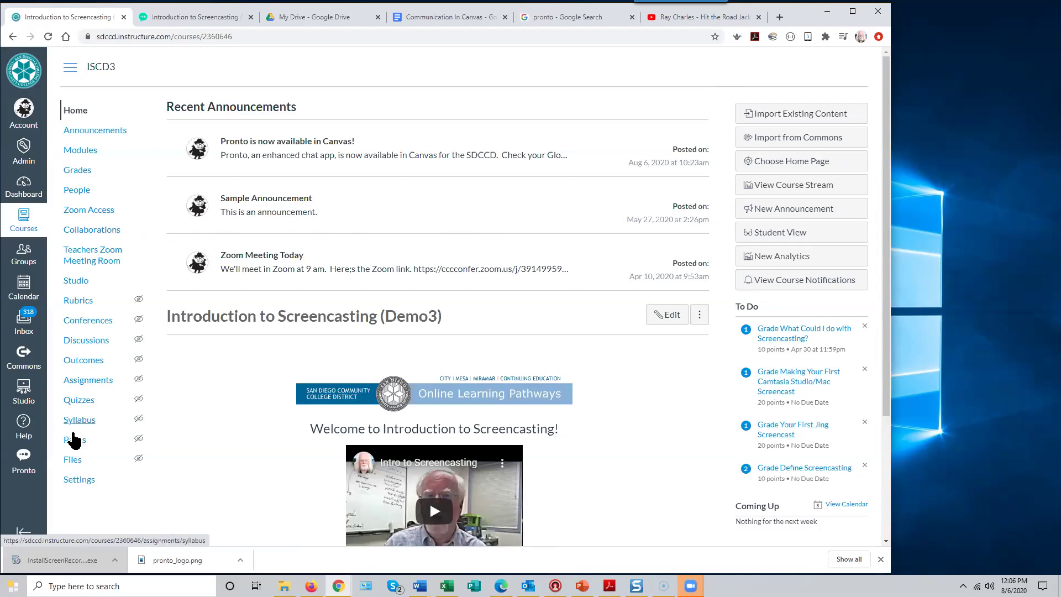
pyautogui.click(81, 488)
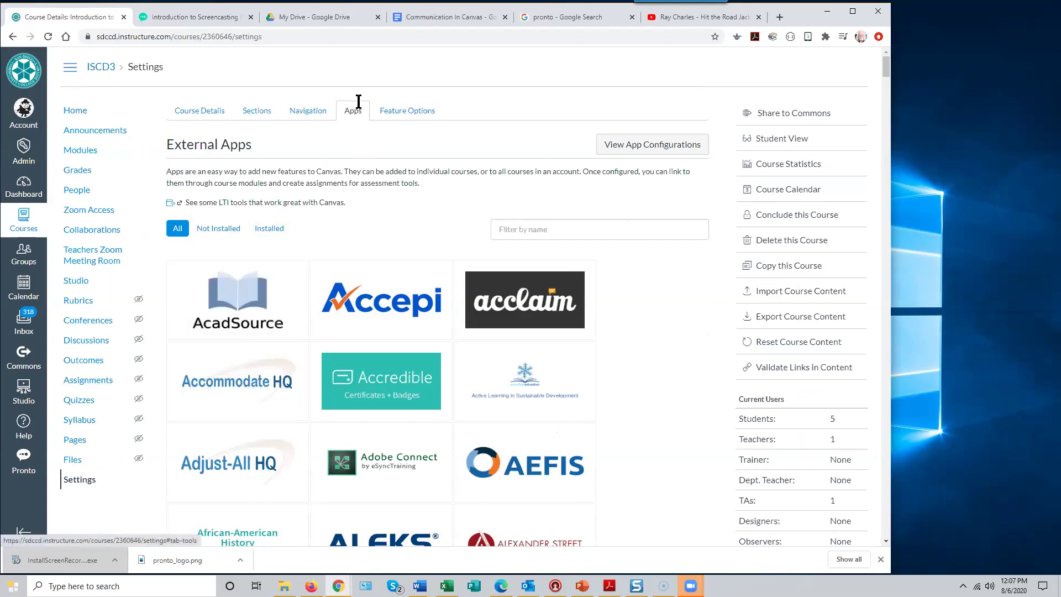
# - Filter the External Apps list to the eleven installed tools, Google Apps through YouTube
pyautogui.click(315, 113)
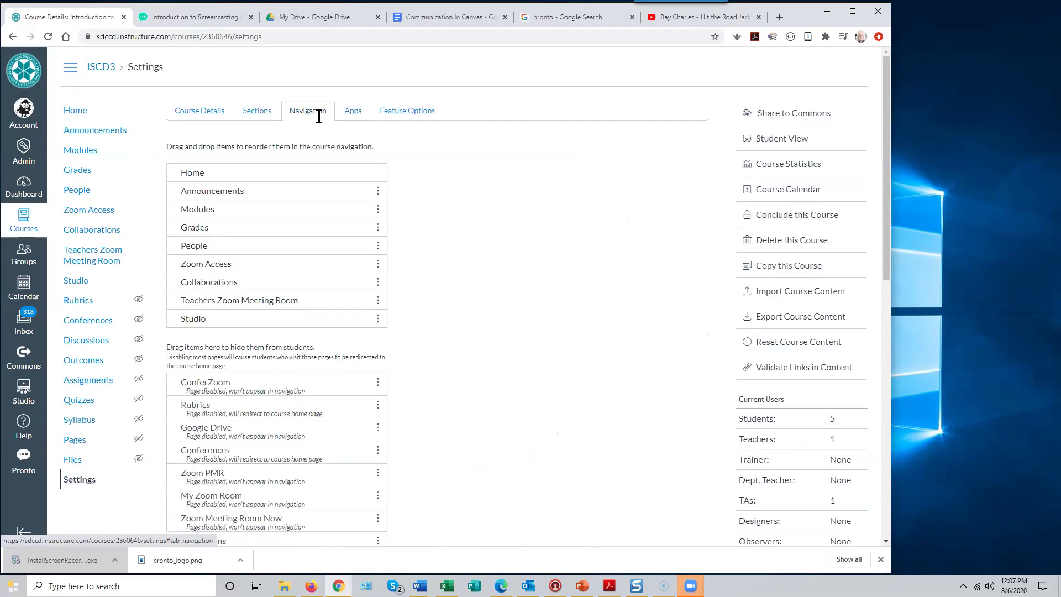
pyautogui.click(352, 114)
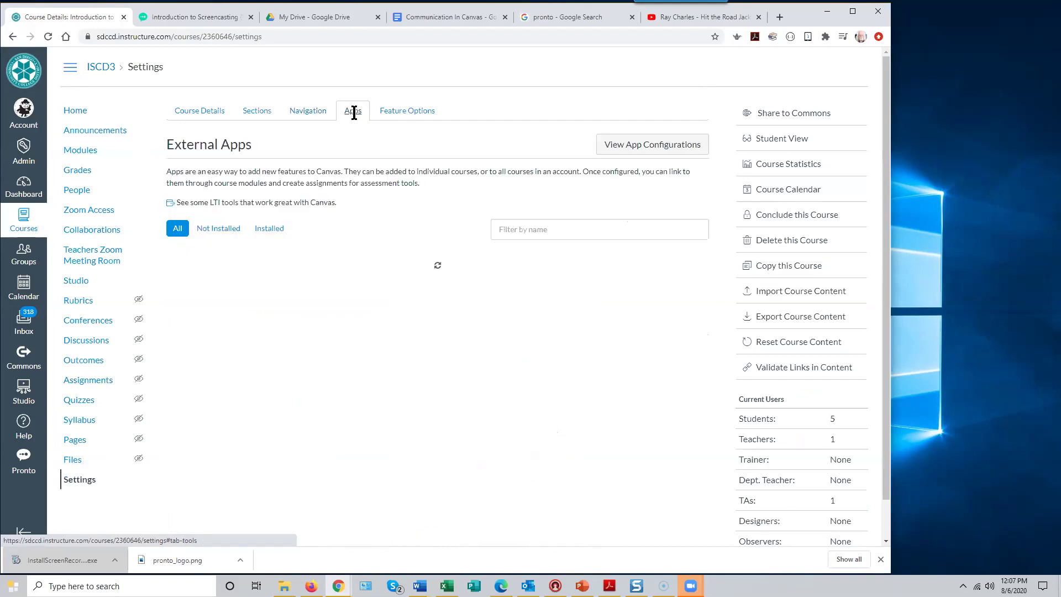
pyautogui.click(271, 230)
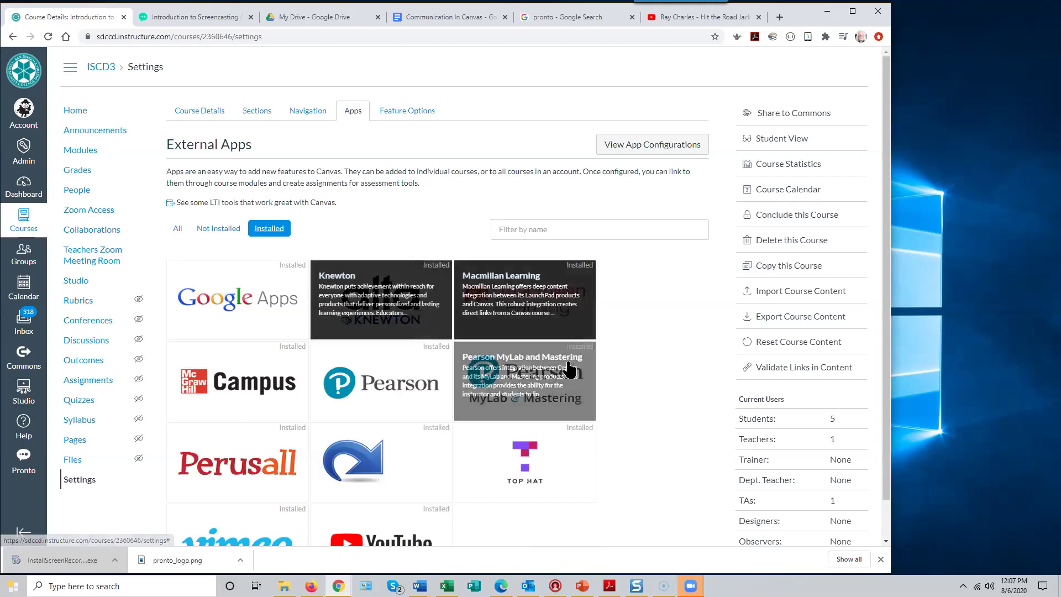
pyautogui.scroll(-1, 700, 457)
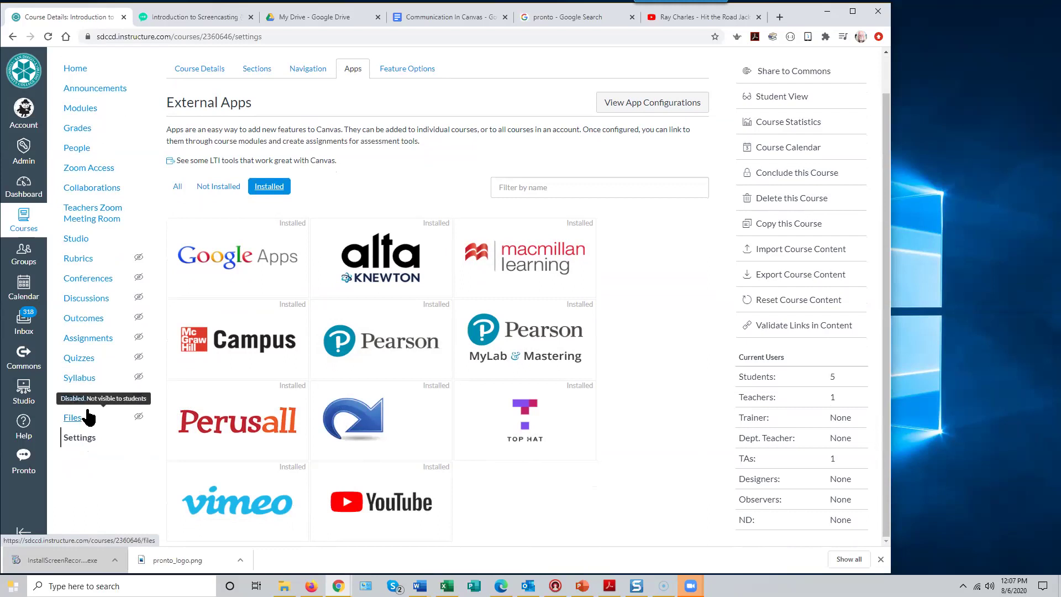
# - Open the Redirect Tool app's details and begin adding a new Redirect Tool link
pyautogui.click(357, 425)
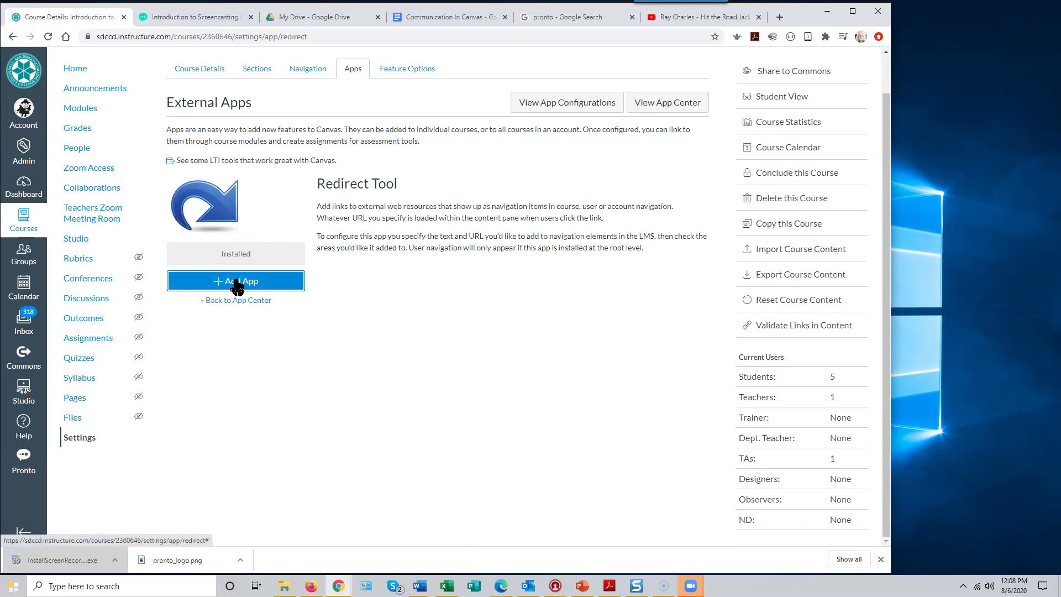
pyautogui.click(237, 285)
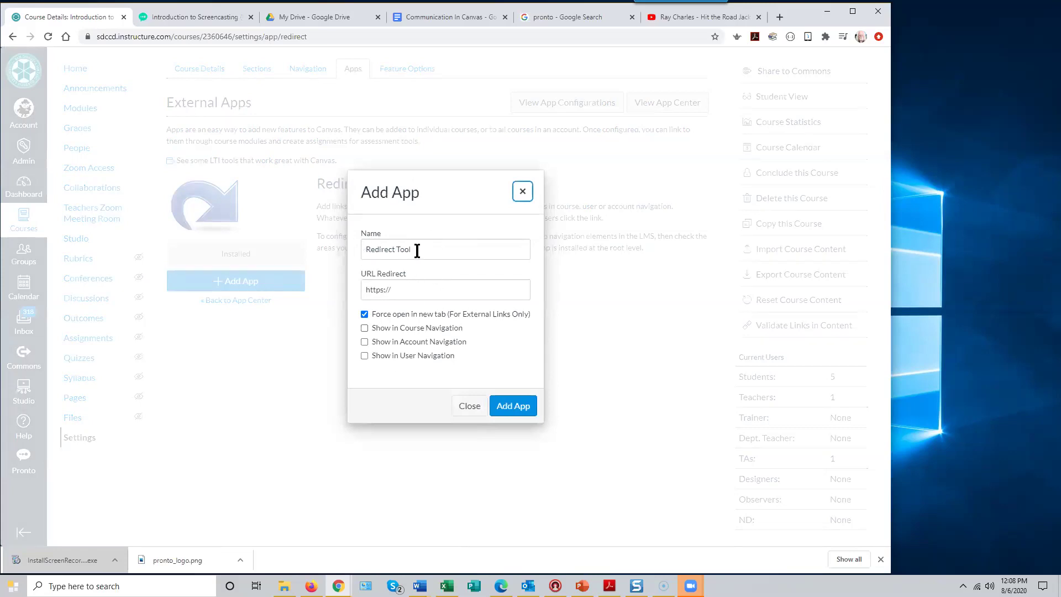
pyautogui.moveTo(424, 251); pyautogui.dragTo(350, 249)
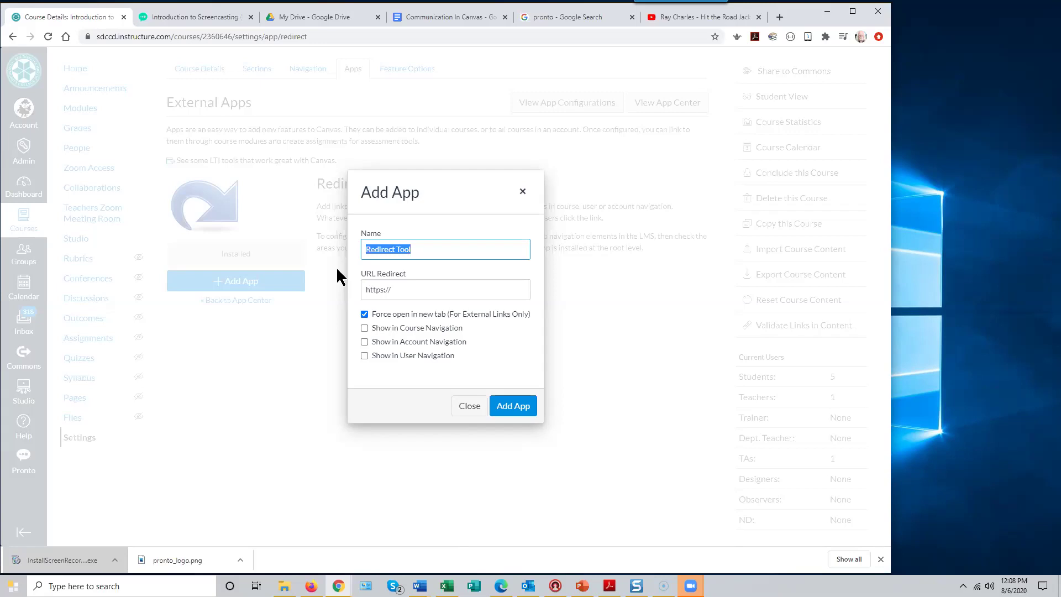
pyautogui.write('Zoo')
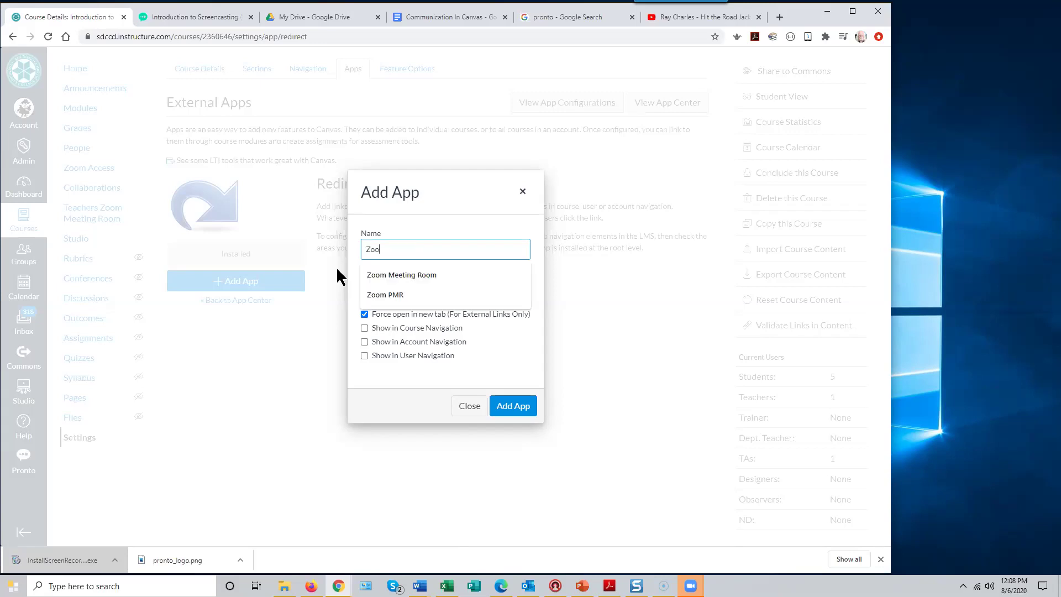
pyautogui.write('m Me')
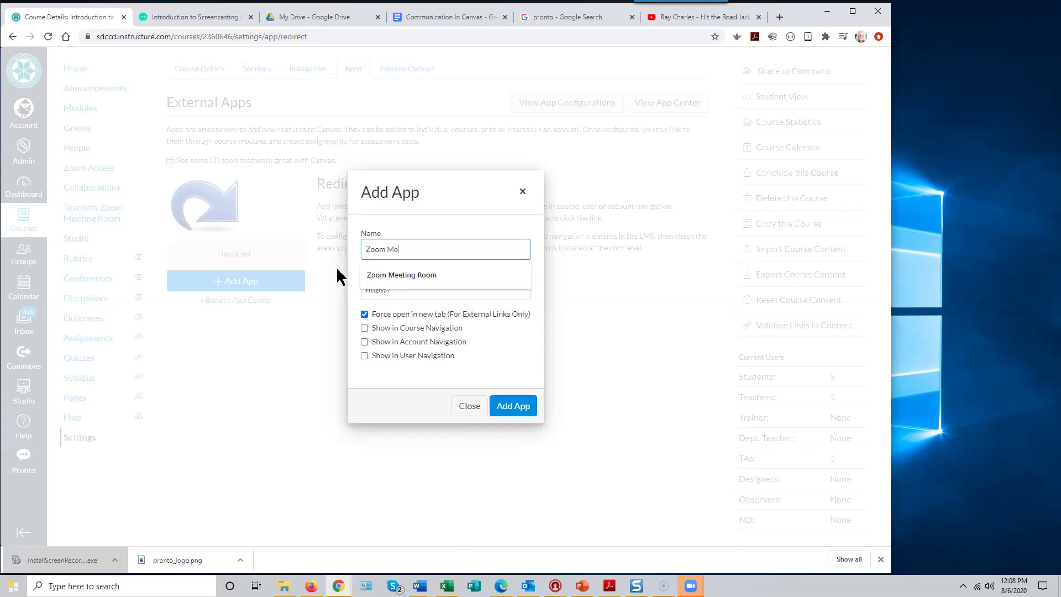
pyautogui.write('eting Room Link')
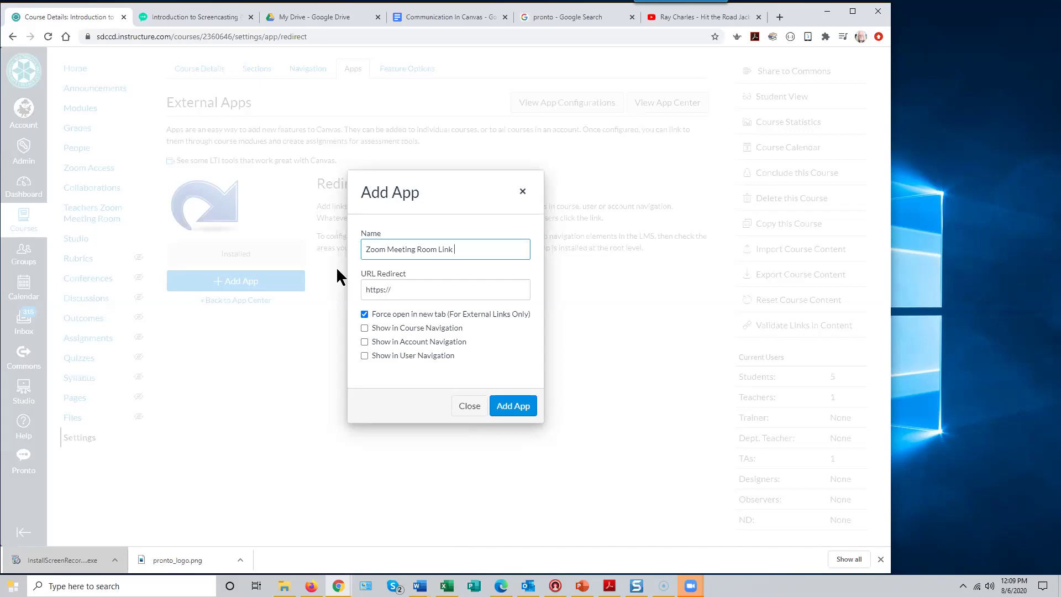
pyautogui.write('for Dave')
pyautogui.click(368, 290)
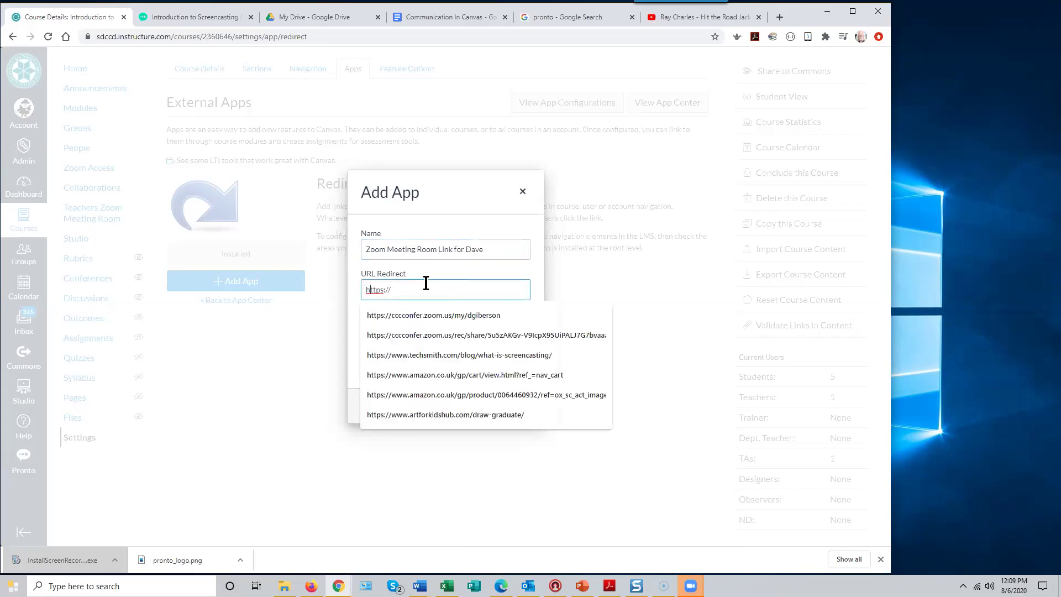
pyautogui.moveTo(390, 291); pyautogui.dragTo(332, 303)
# - In a new tab, go to zoom.us and sign in with the saved credentials
pyautogui.click(779, 18)
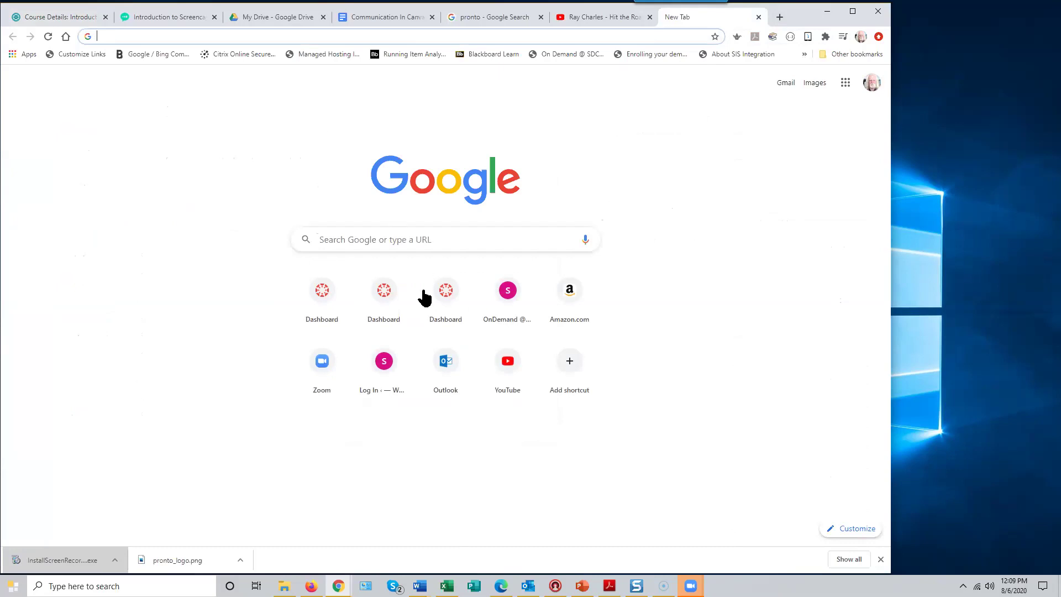
pyautogui.click(325, 362)
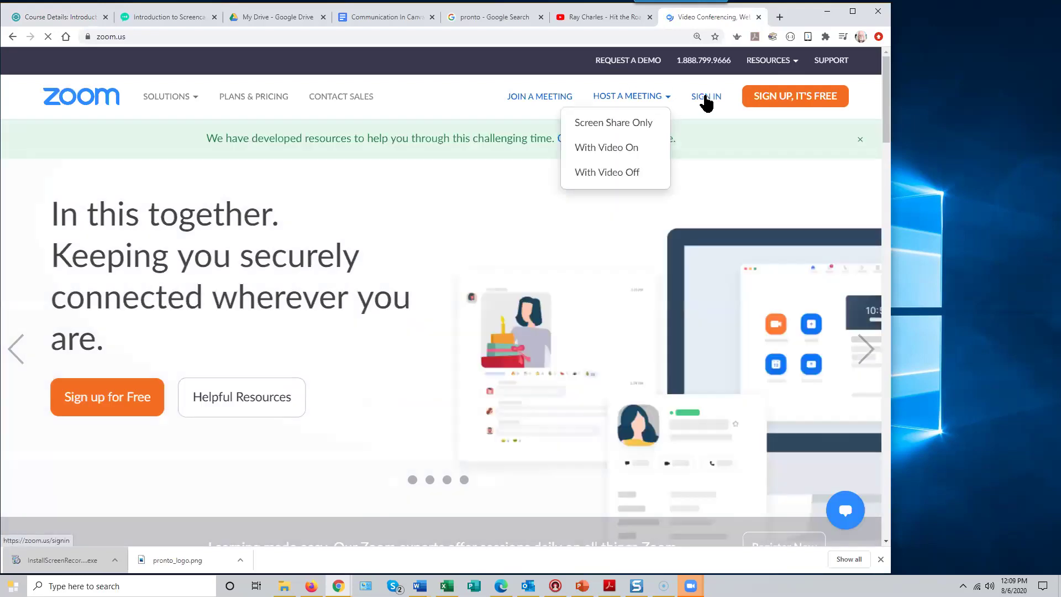
pyautogui.click(706, 98)
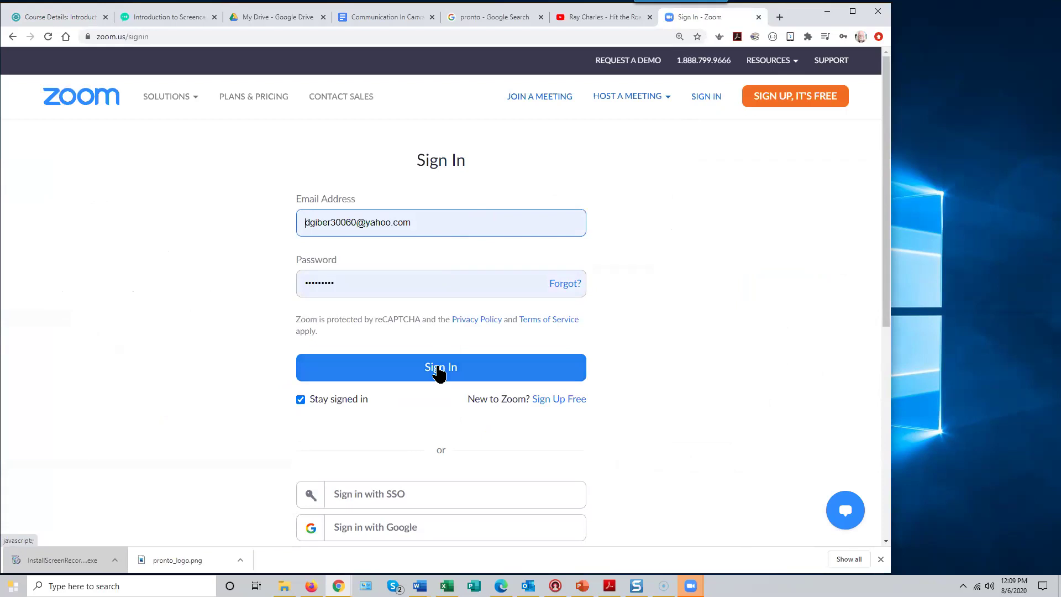
pyautogui.click(441, 371)
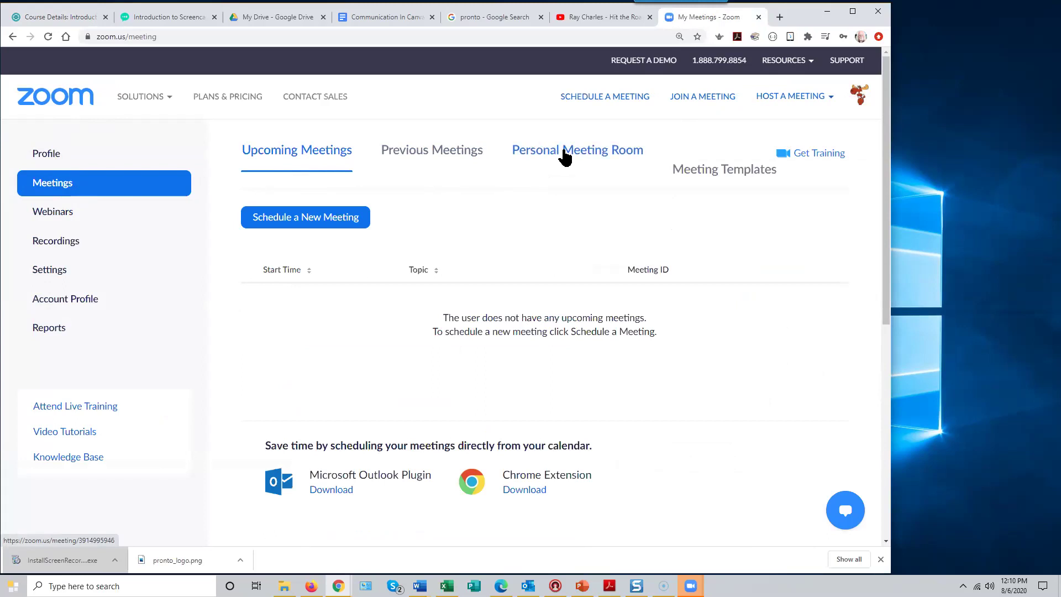
# - Copy the Personal Meeting Room invite link and return to the Canvas course tab
pyautogui.click(565, 157)
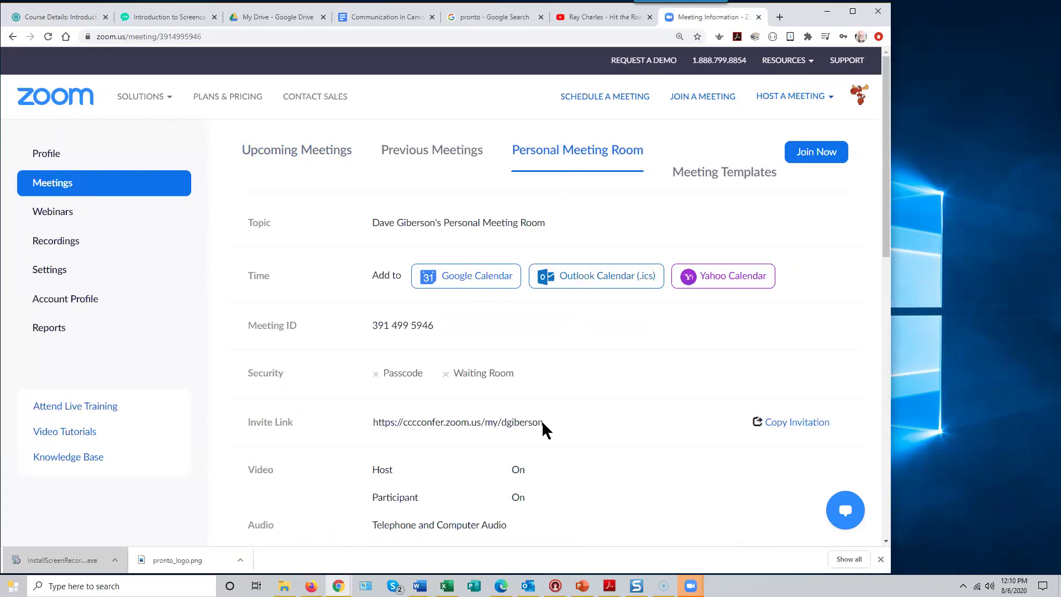
pyautogui.moveTo(547, 418)
pyautogui.mouseDown()
pyautogui.moveTo(483, 423)
pyautogui.moveTo(555, 418)
pyautogui.mouseUp()
pyautogui.moveTo(364, 419); pyautogui.dragTo(550, 430)
pyautogui.tripleClick(543, 422)
pyautogui.hotkey('ctrl', 'c')
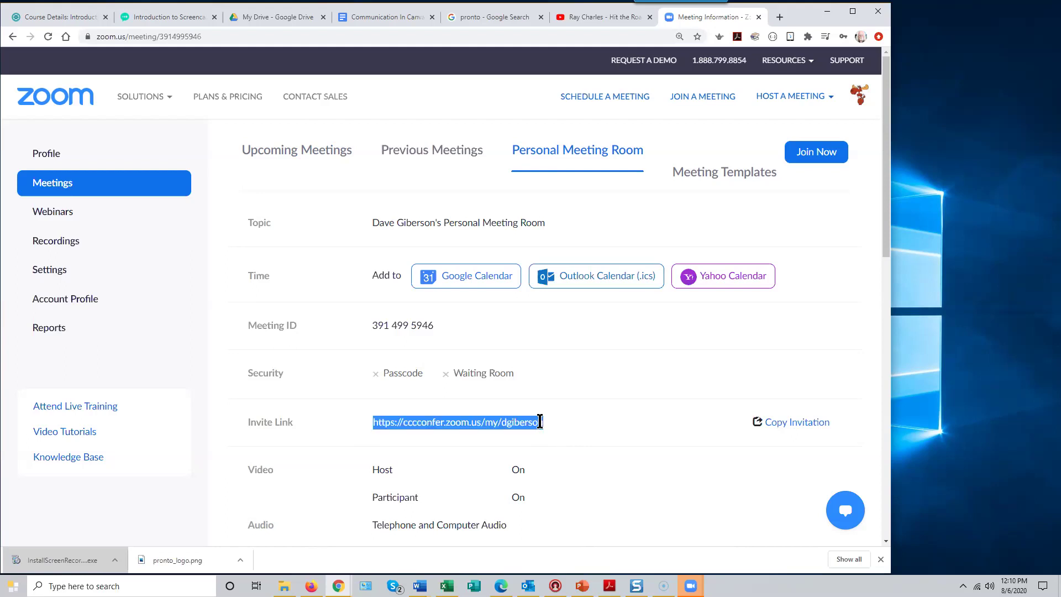
pyautogui.rightClick(445, 425)
pyautogui.click(465, 435)
pyautogui.click(65, 19)
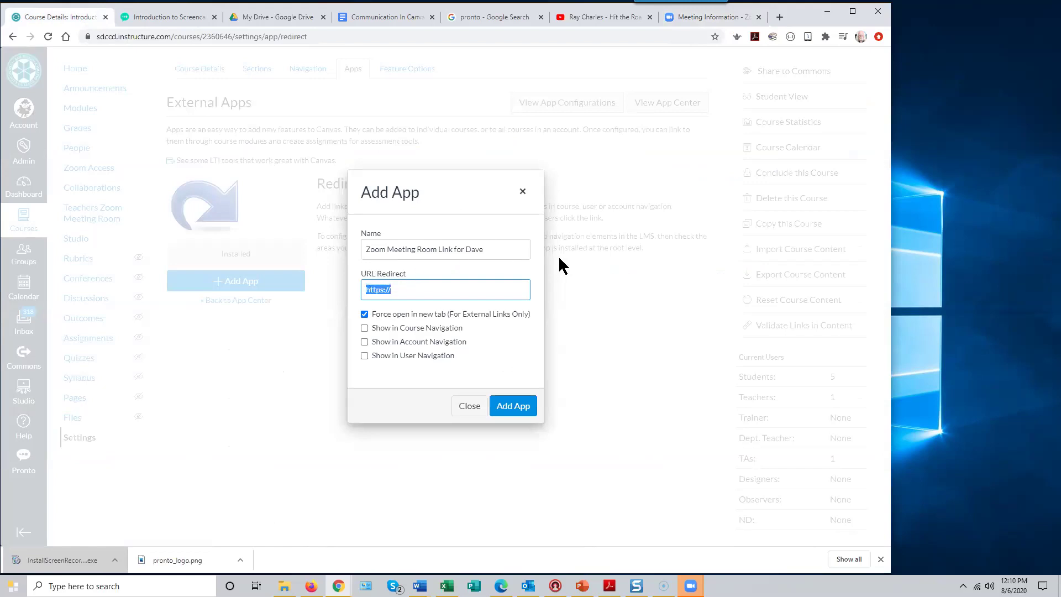
# - Paste the Zoom invite link as the redirect URL and enable Show in Course Navigation
pyautogui.rightClick(377, 290)
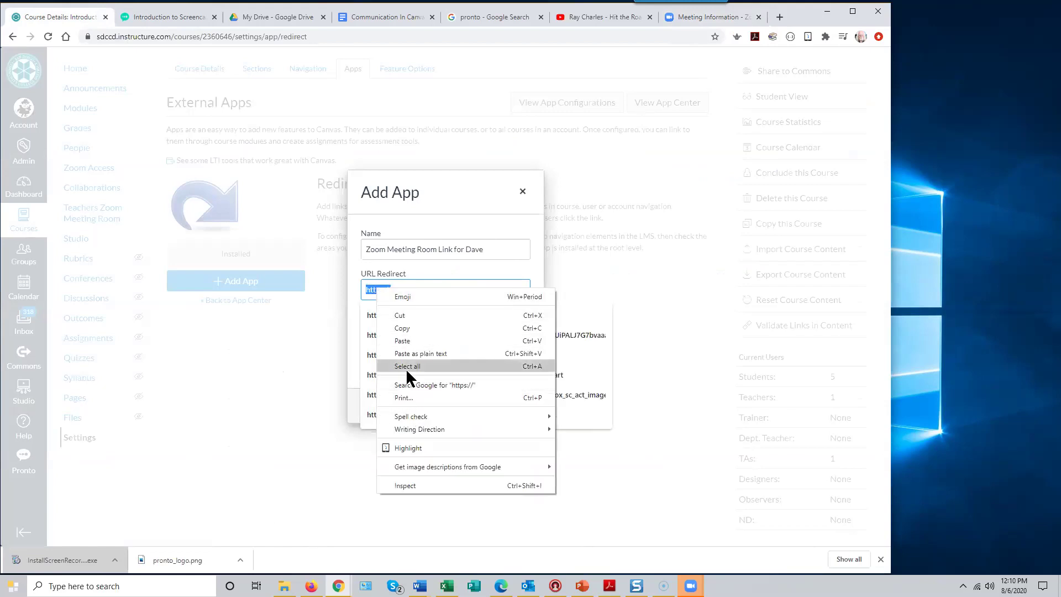
pyautogui.click(410, 341)
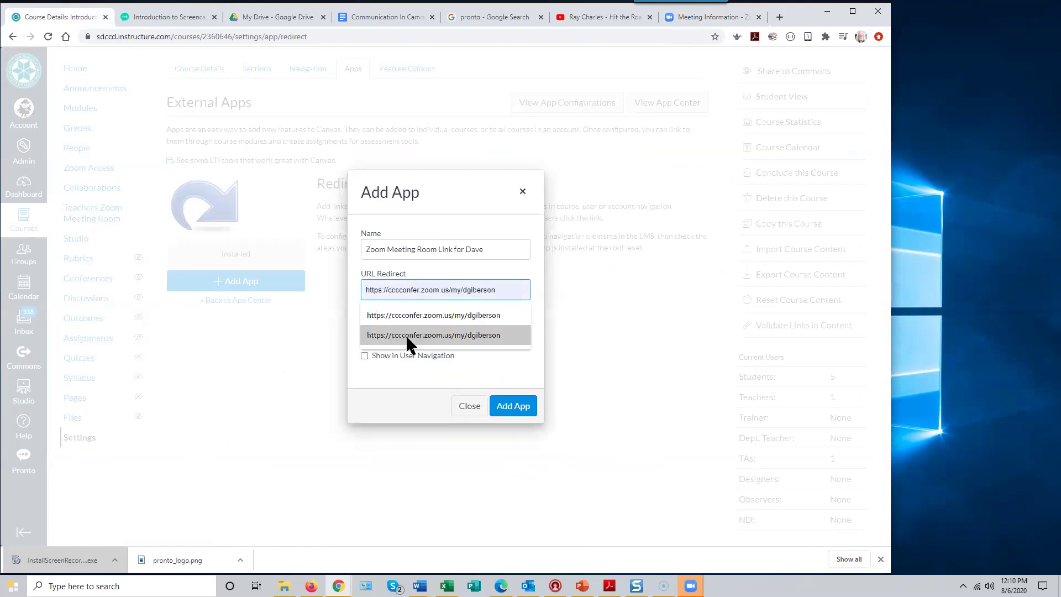
pyautogui.click(670, 341)
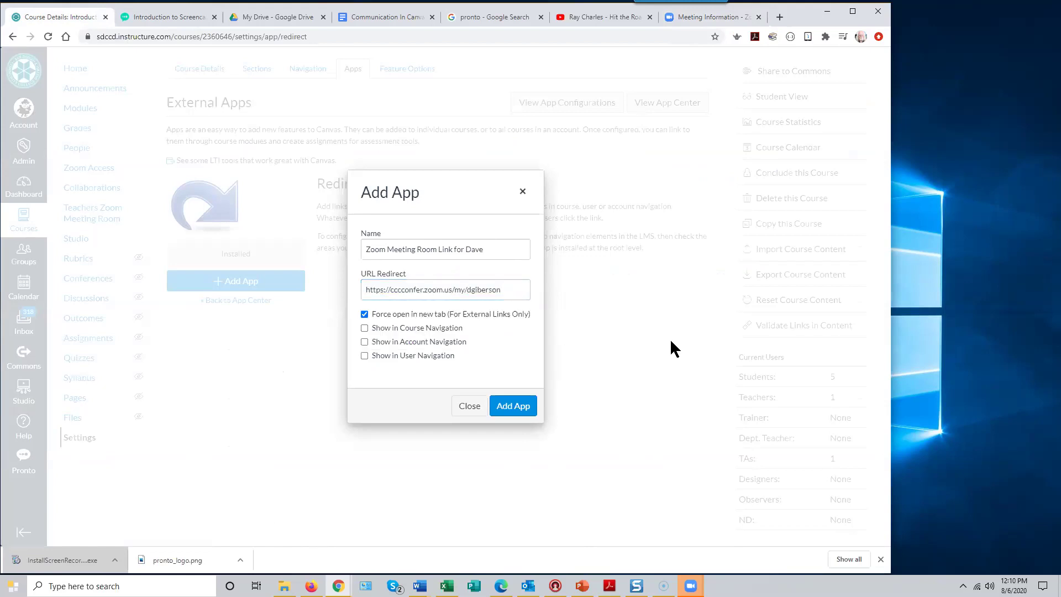
pyautogui.click(365, 330)
# - Add the Zoom link app, reload to confirm the new course menu item, then return to Zoom
pyautogui.click(511, 409)
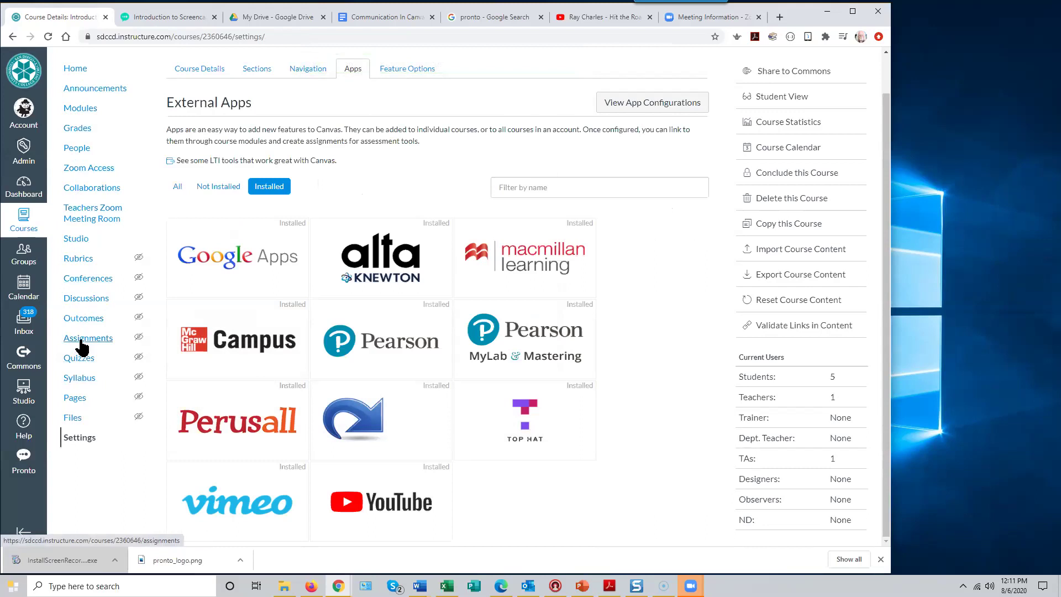
pyautogui.click(48, 36)
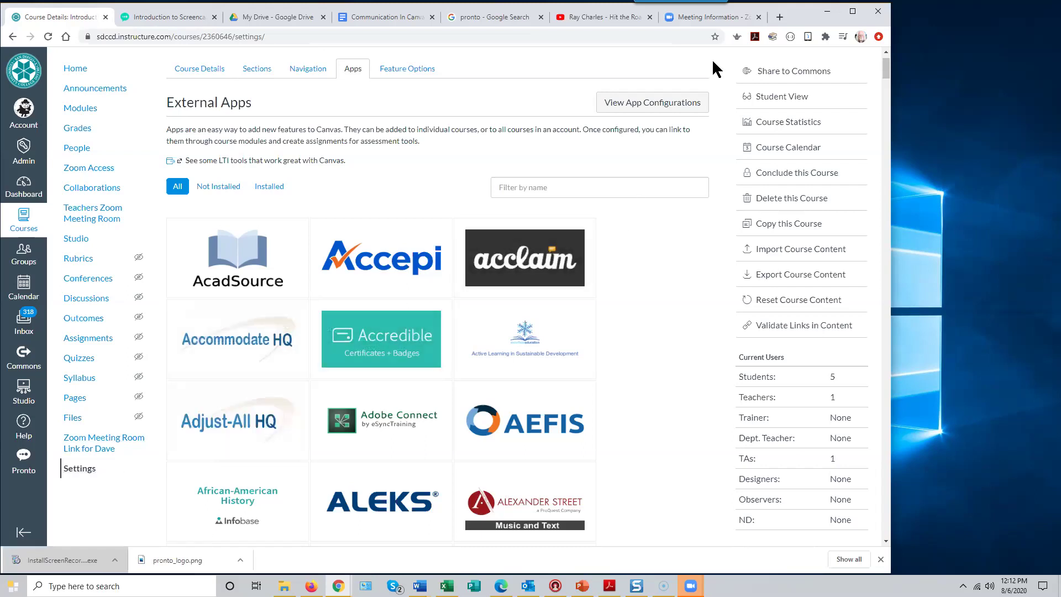
pyautogui.click(704, 17)
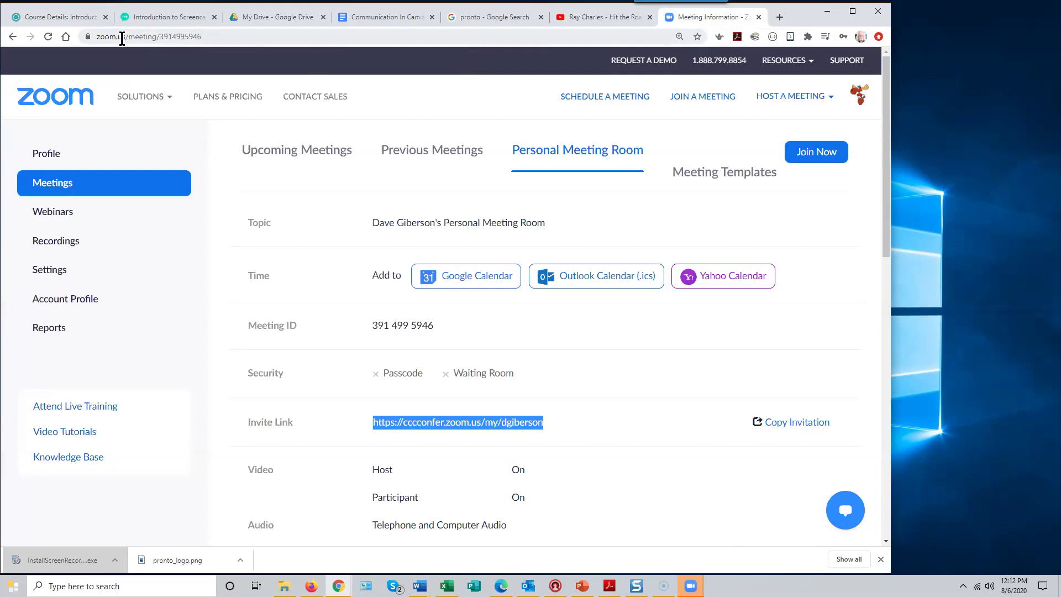
# - Go to zoom.us, open the account profile, then show the empty Meetings list
pyautogui.click(213, 37)
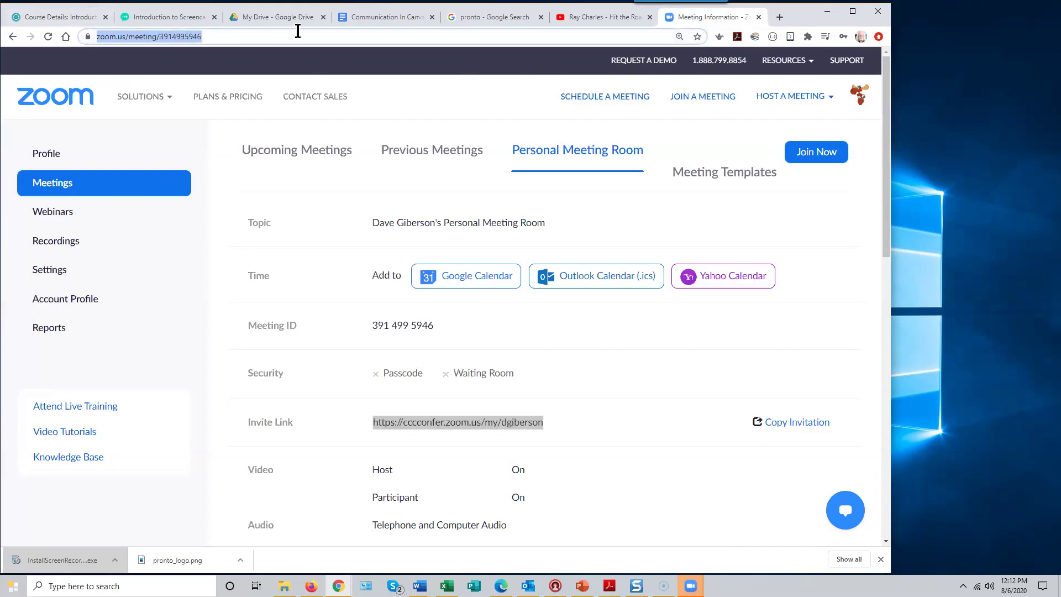
pyautogui.write('zoom.')
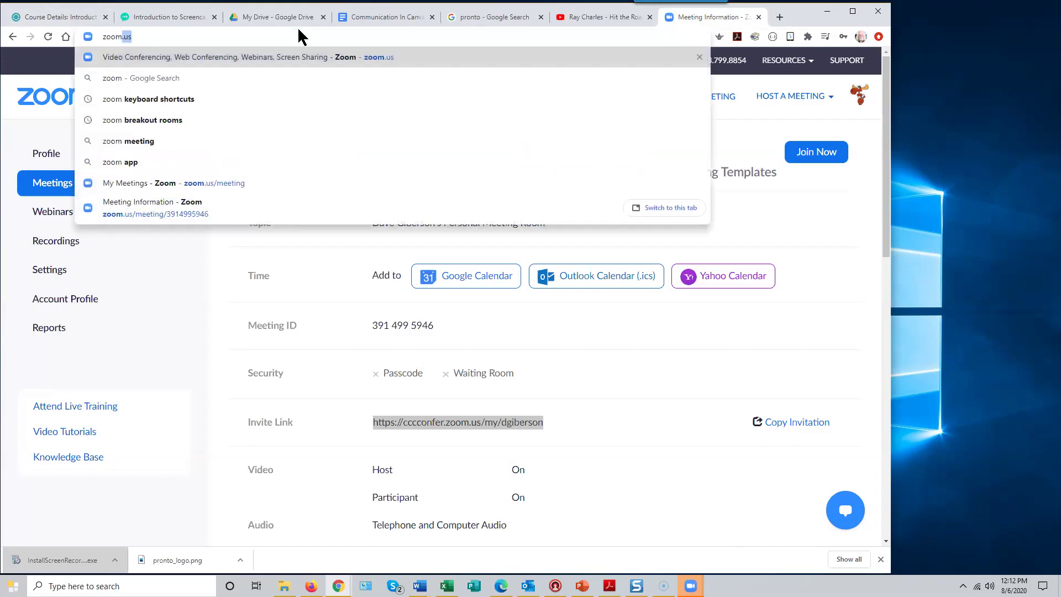
pyautogui.write('us')
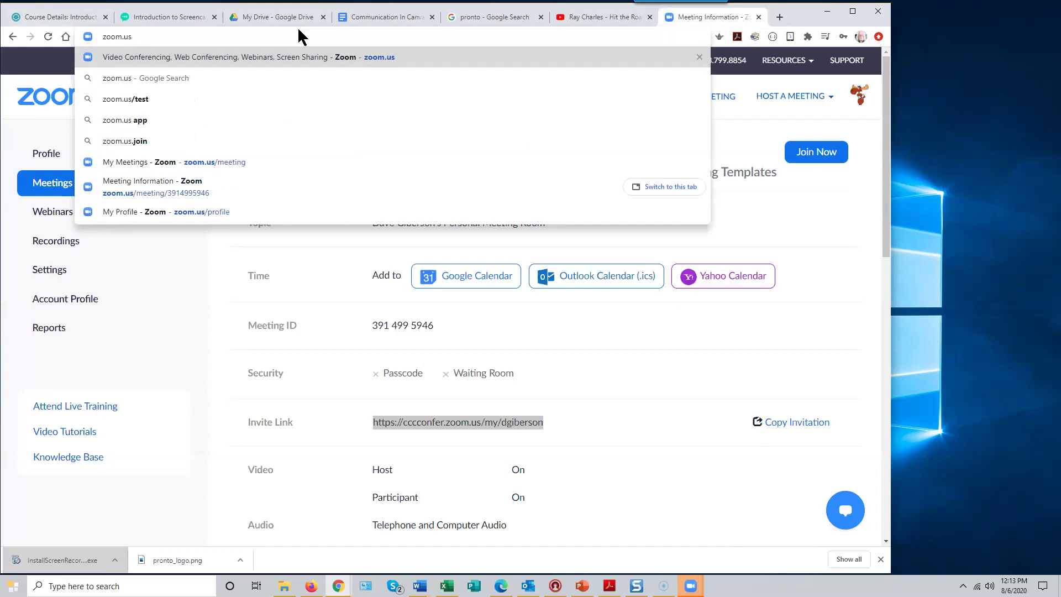
pyautogui.press('Return')
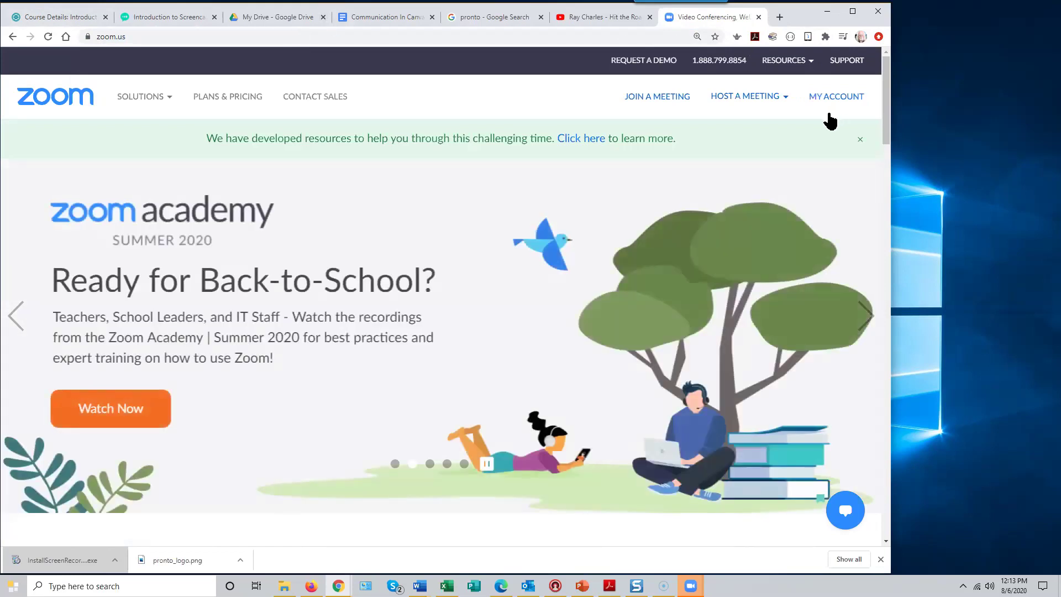
pyautogui.moveTo(783, 61)
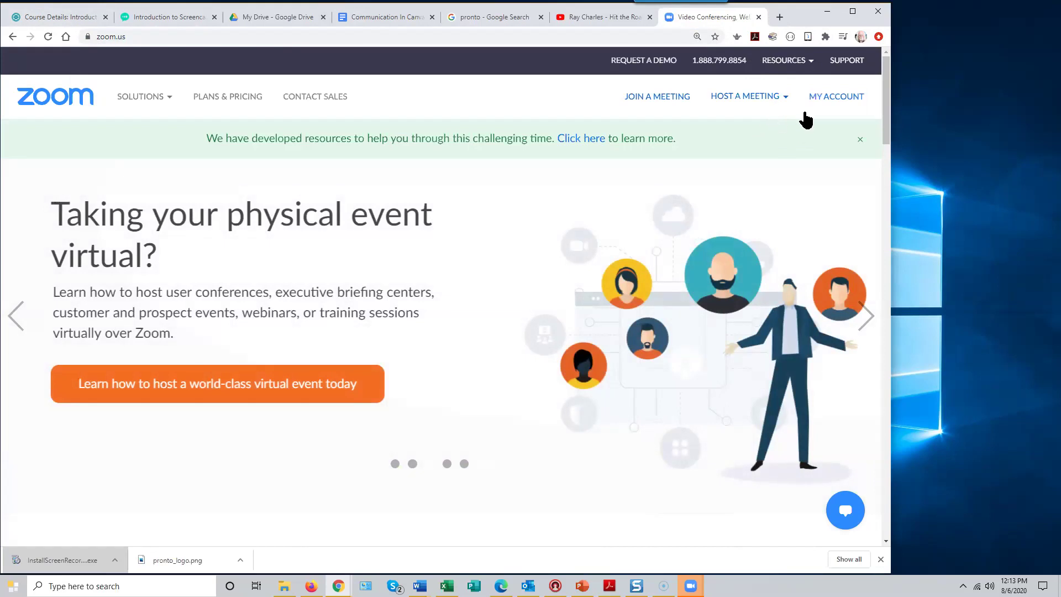
pyautogui.click(838, 99)
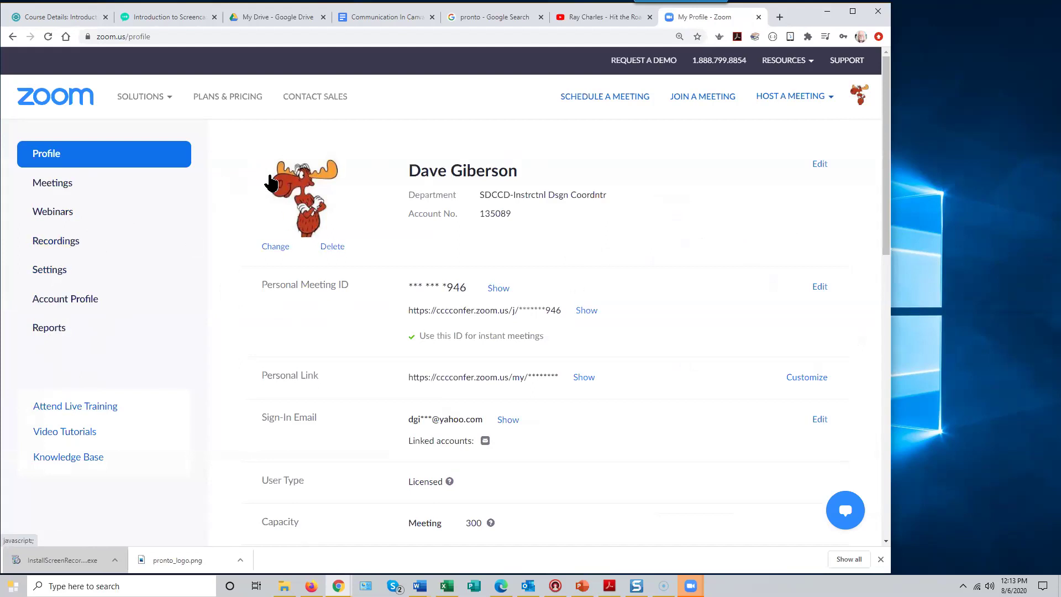
pyautogui.click(54, 187)
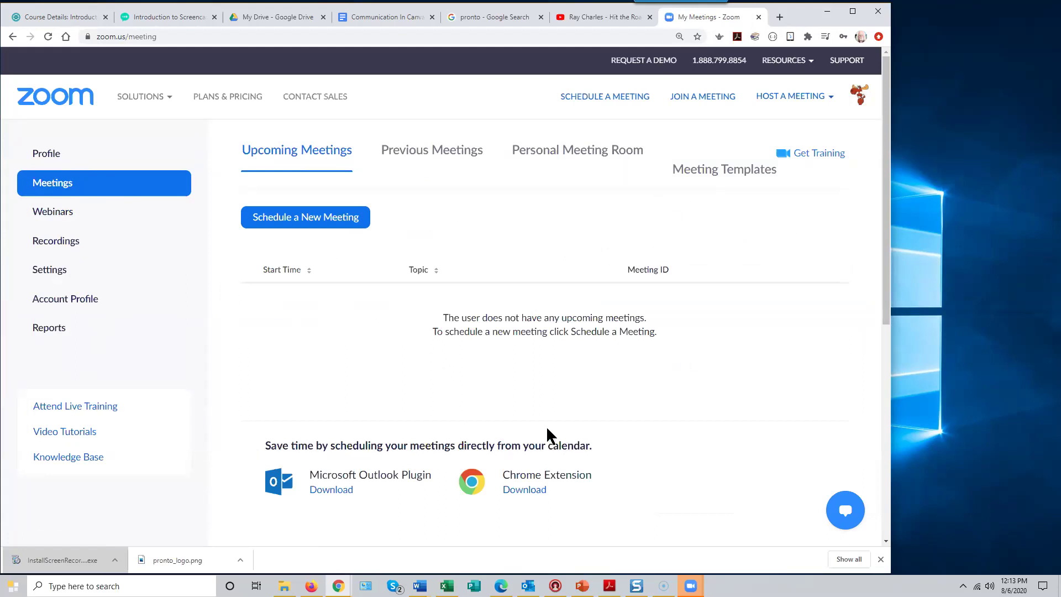
pyautogui.click(691, 586)
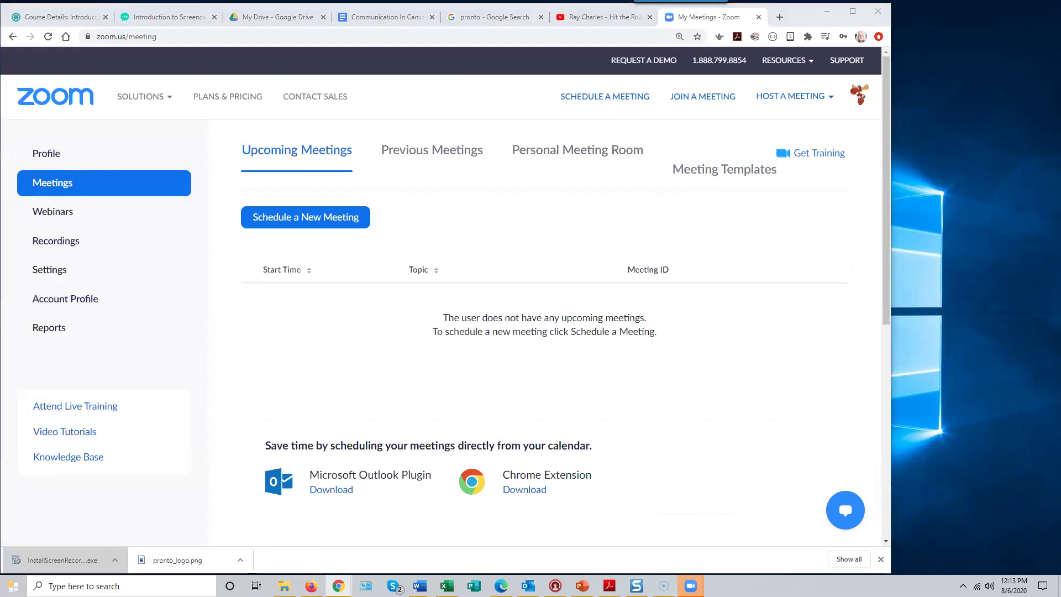
pyautogui.click(648, 543)
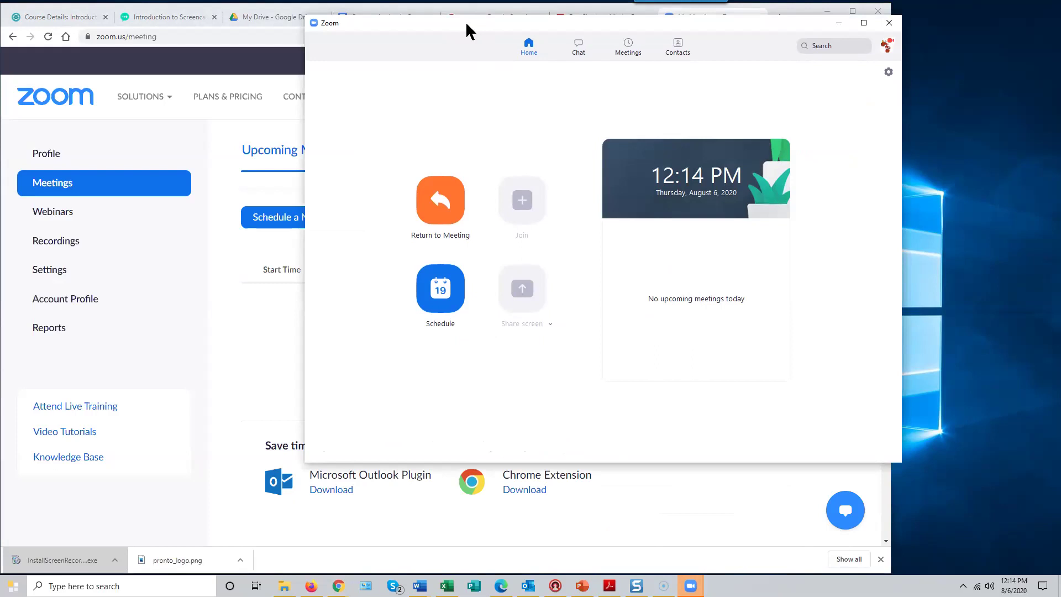
pyautogui.click(207, 146)
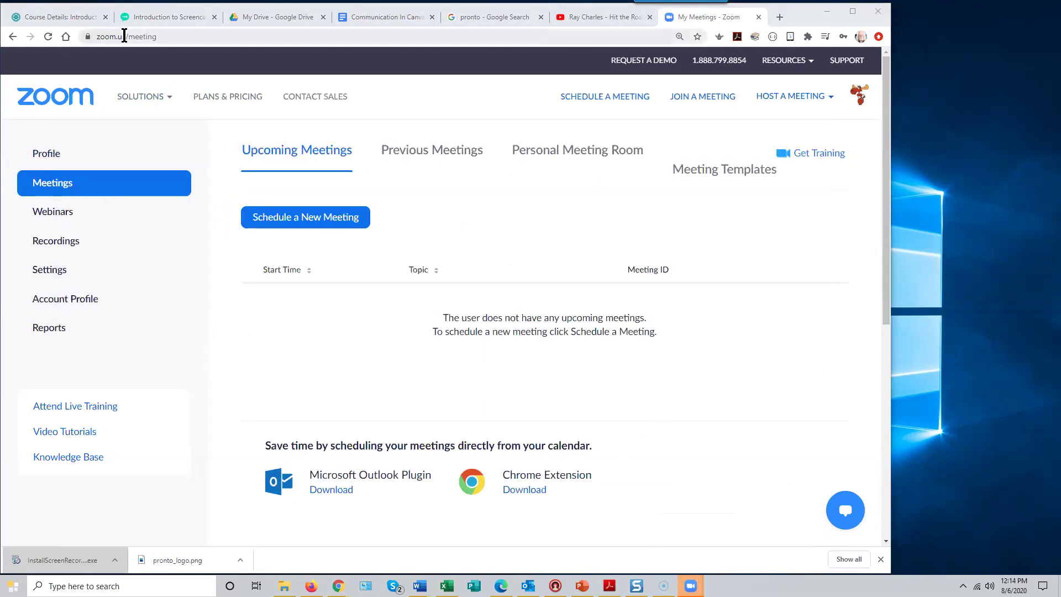
pyautogui.moveTo(108, 119)
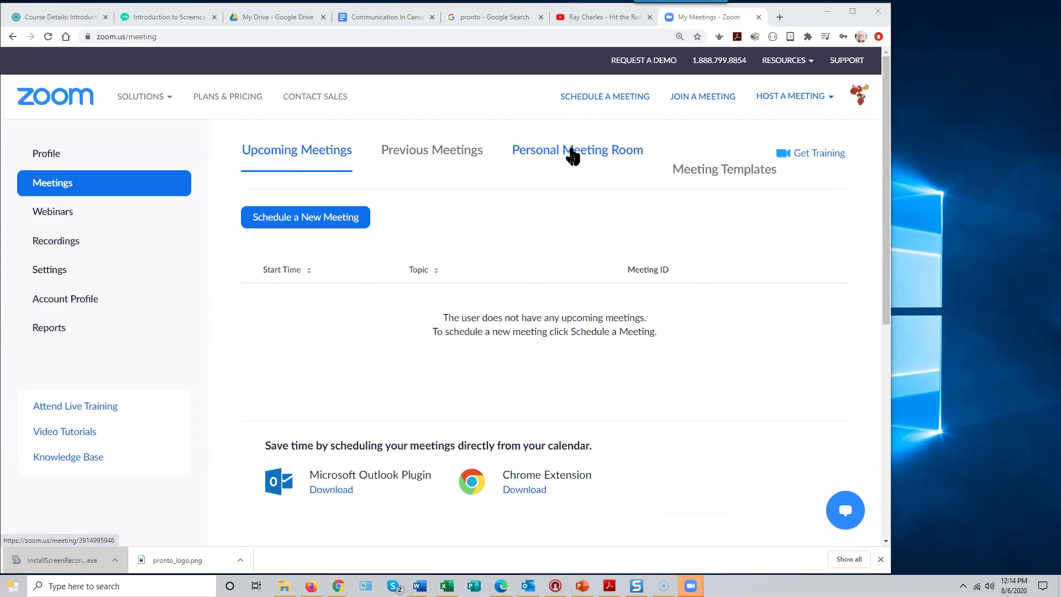
pyautogui.moveTo(782, 100)
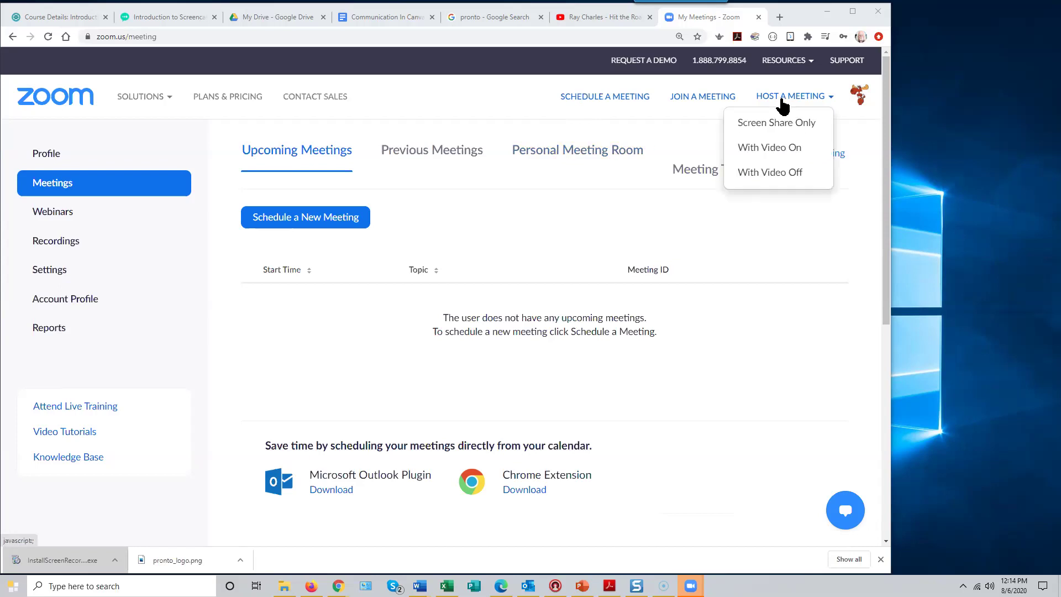
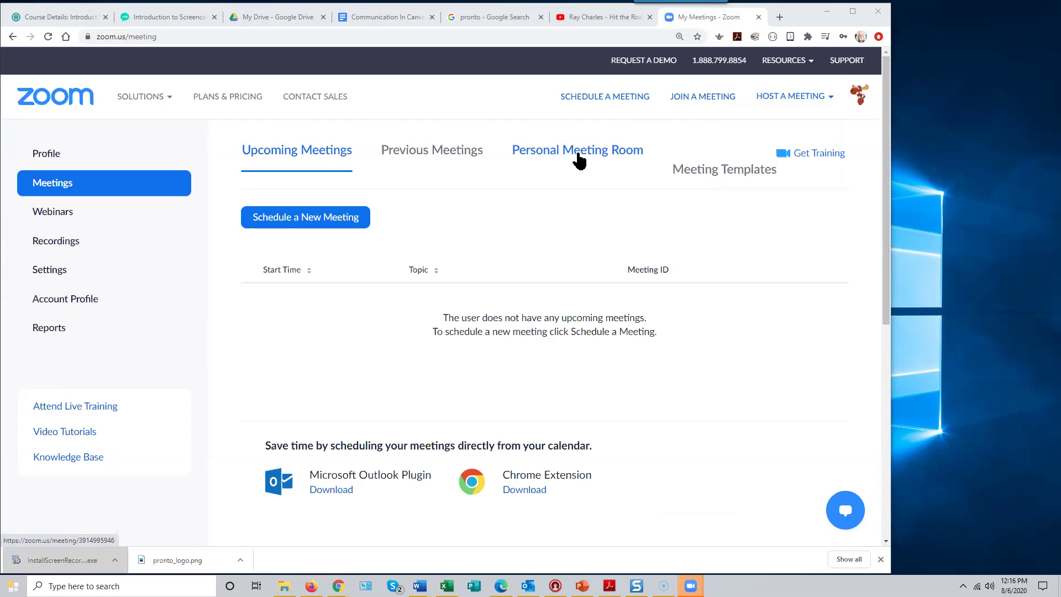
# - Open the Personal Meeting Room details in Zoom and highlight its invite link URL
pyautogui.click(578, 160)
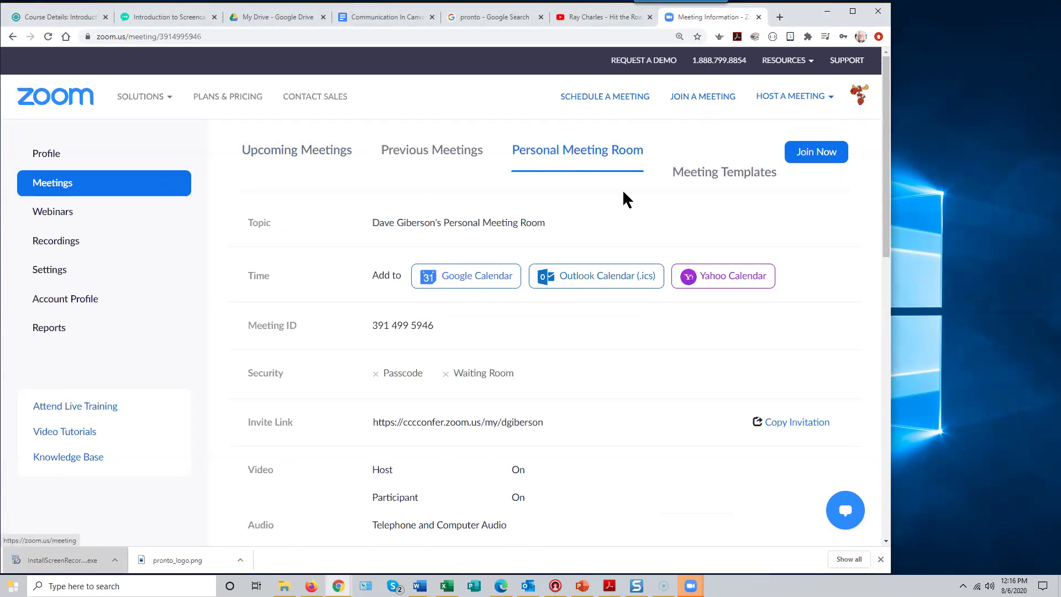
pyautogui.scroll(-2, 421, 340)
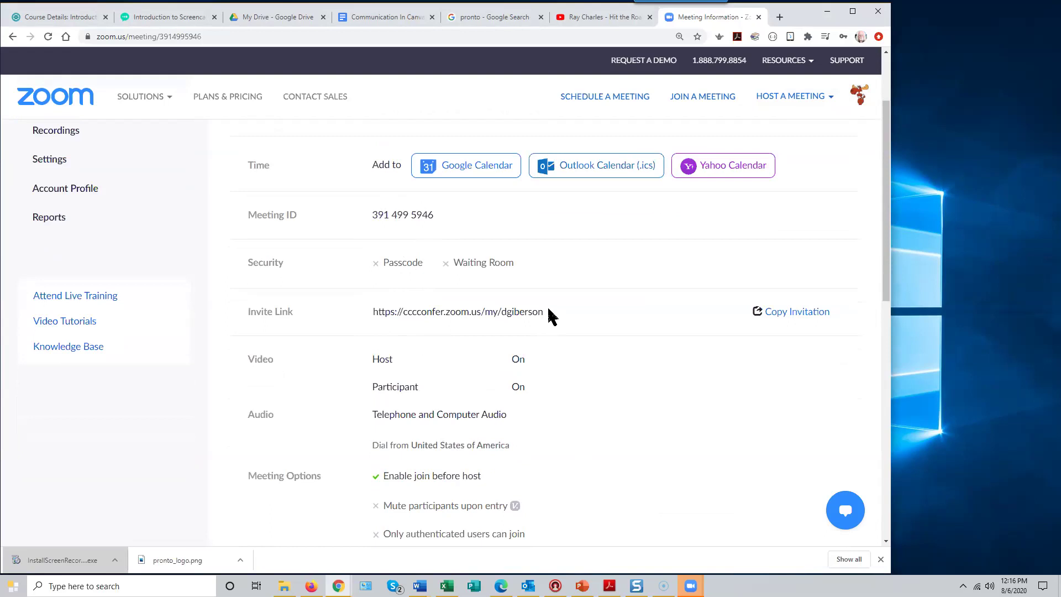
pyautogui.moveTo(374, 311); pyautogui.dragTo(540, 311)
pyautogui.hotkey('ctrl', 'c')
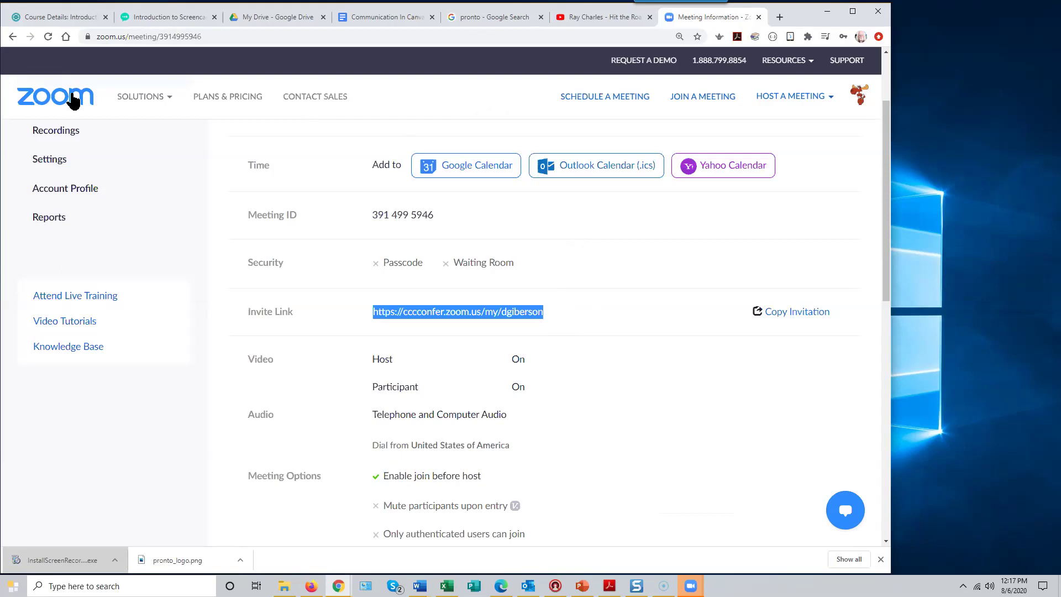
pyautogui.moveTo(140, 98)
# - Test-launch the Zoom Meeting Room link in a new tab, decline the desktop app, return to Canvas
pyautogui.click(66, 16)
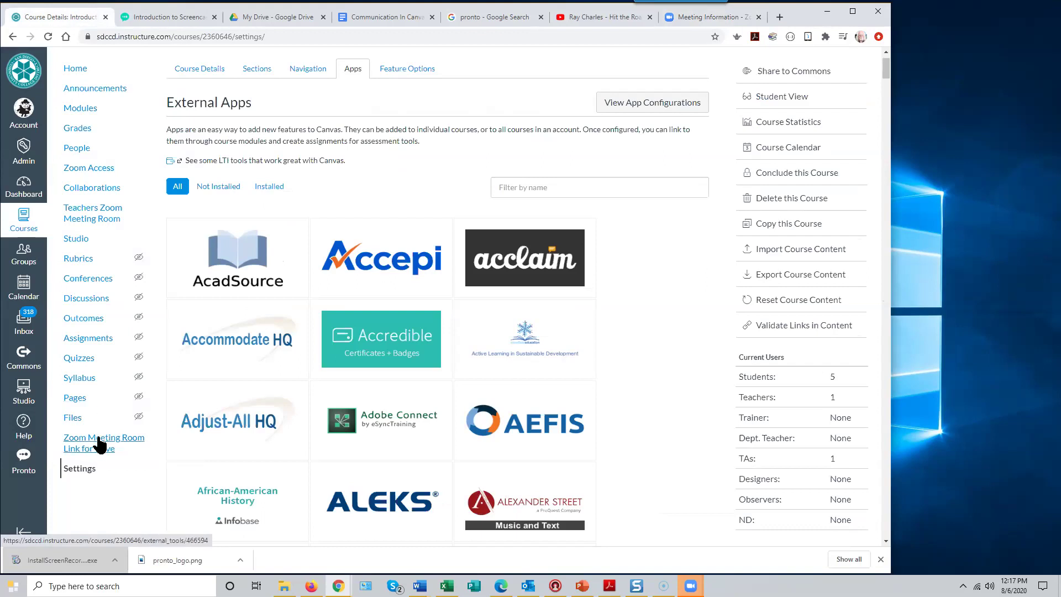
pyautogui.click(99, 444)
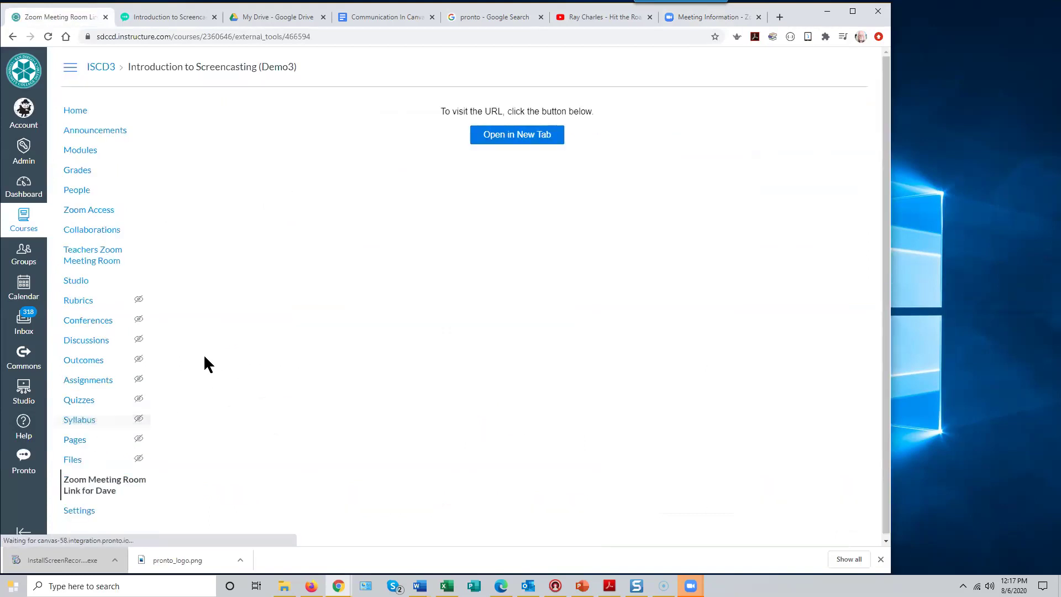
pyautogui.click(528, 141)
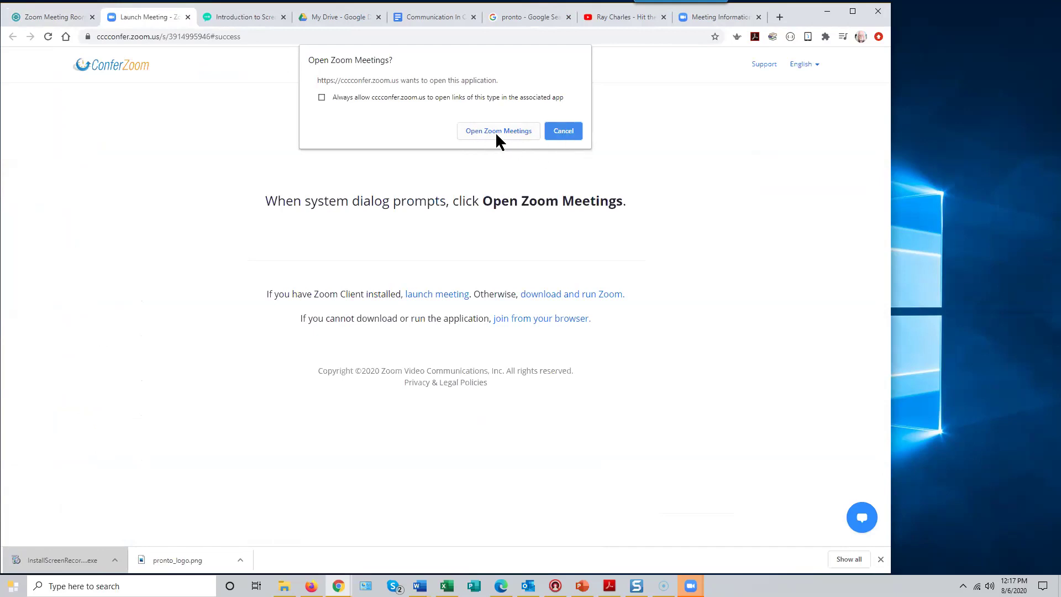
pyautogui.click(564, 131)
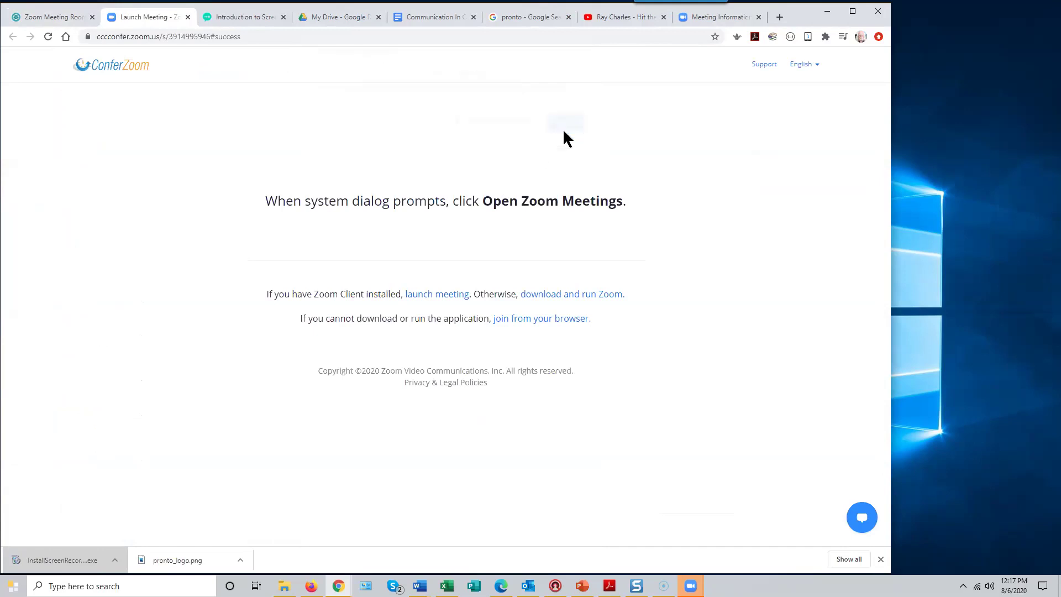
pyautogui.click(59, 23)
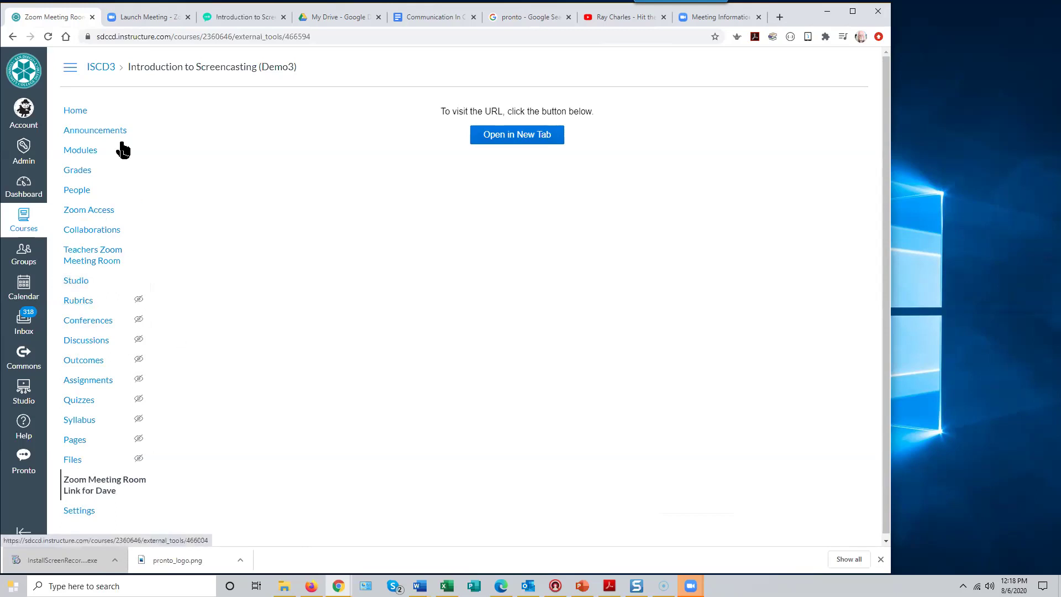
# - Start an External URL item in the Getting Started module with the pasted meeting invite link
pyautogui.click(82, 151)
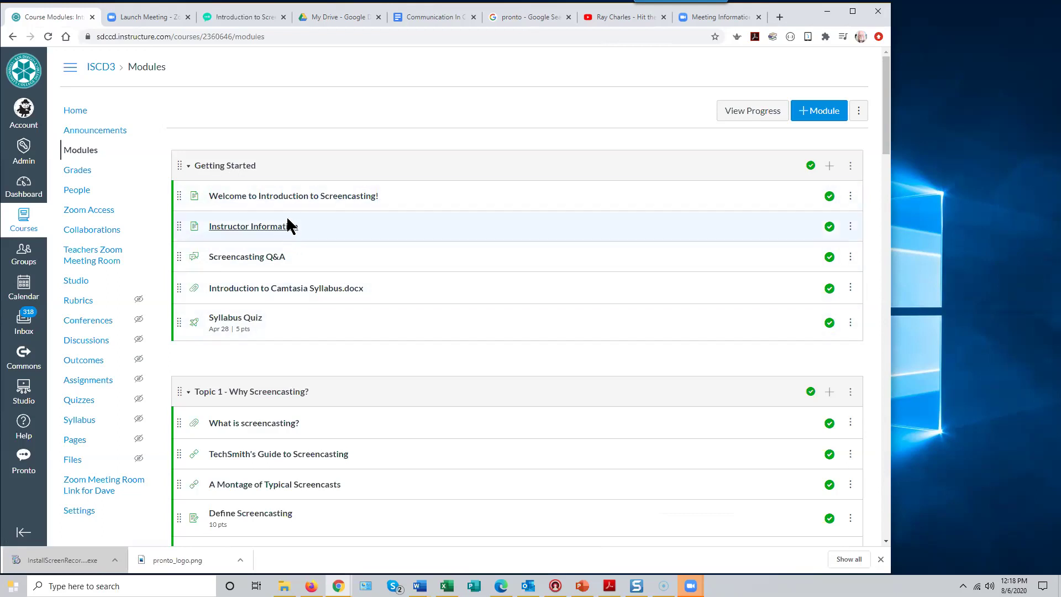
pyautogui.click(830, 166)
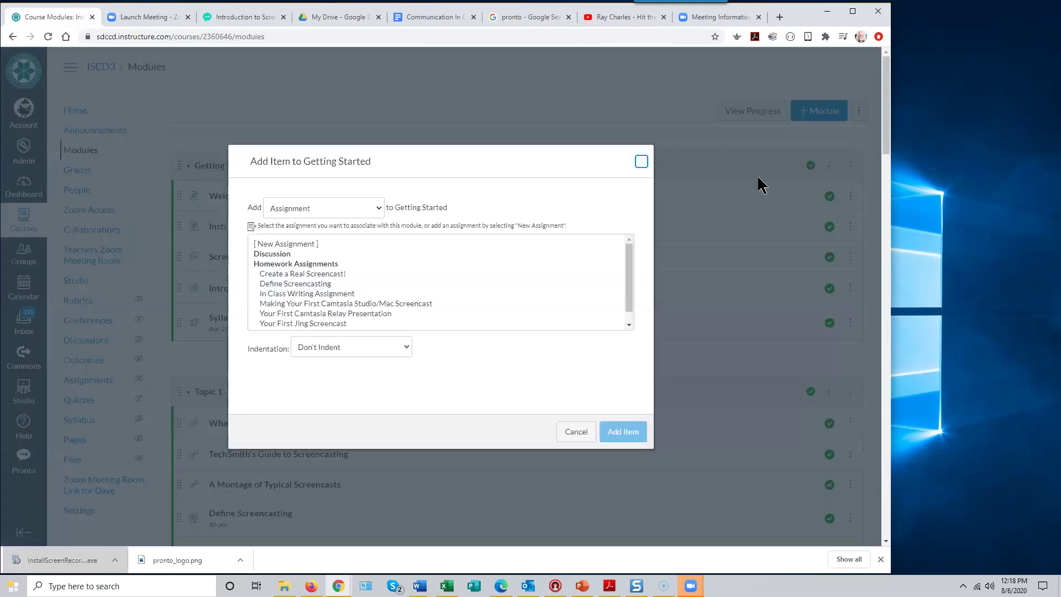
pyautogui.click(379, 208)
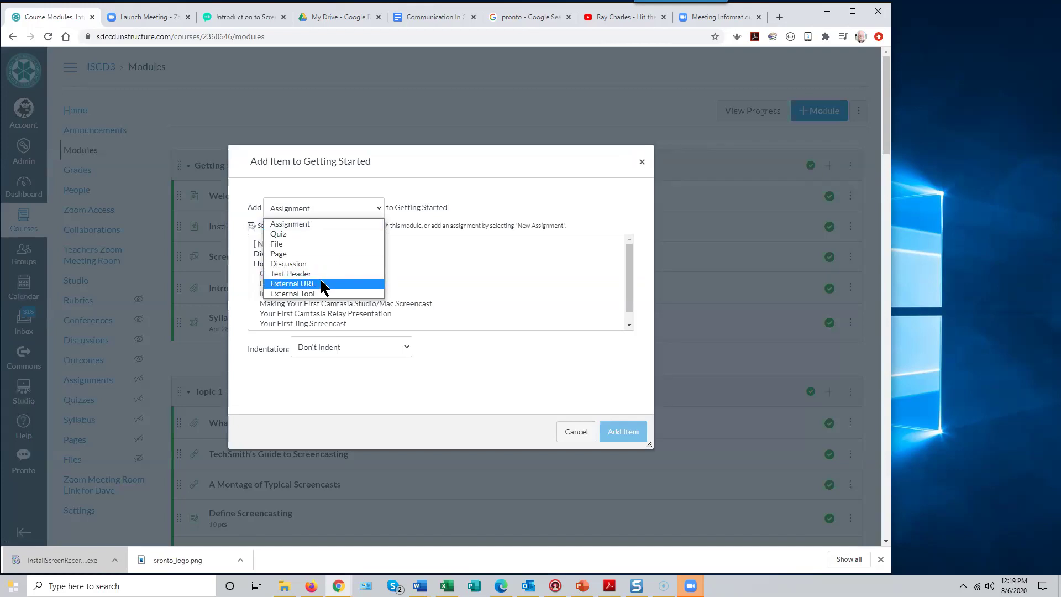
pyautogui.click(320, 284)
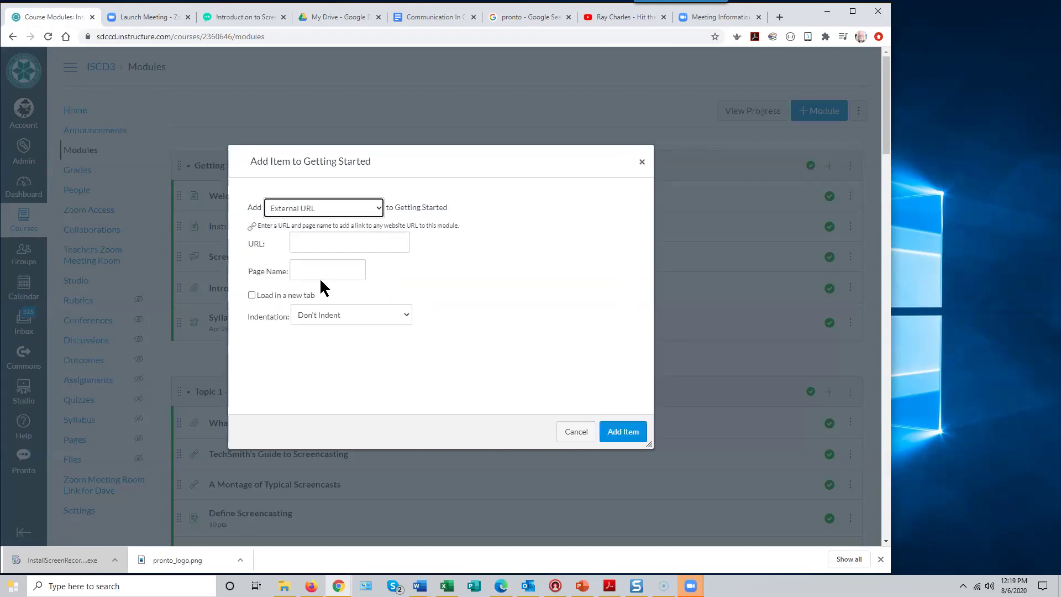
pyautogui.click(302, 246)
pyautogui.hotkey('ctrl', 'v')
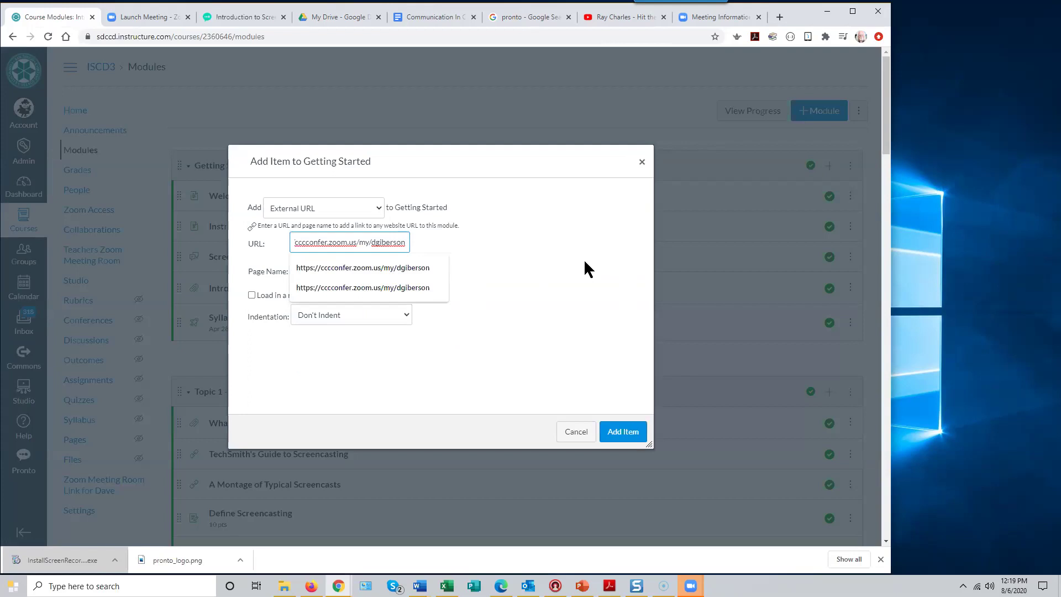
pyautogui.click(584, 287)
# - Name the link item 'Zoom Meeting Room' and set it to load in a new tab
pyautogui.click(309, 272)
pyautogui.write('Zoom')
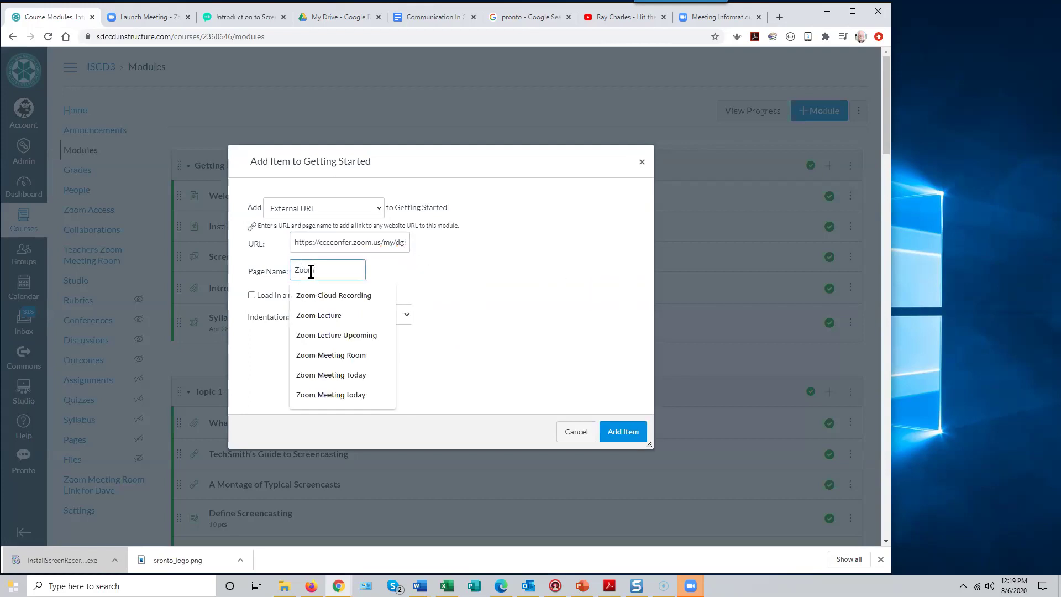
pyautogui.write(' Meering')
pyautogui.press('BackSpace')
pyautogui.press('BackSpace')
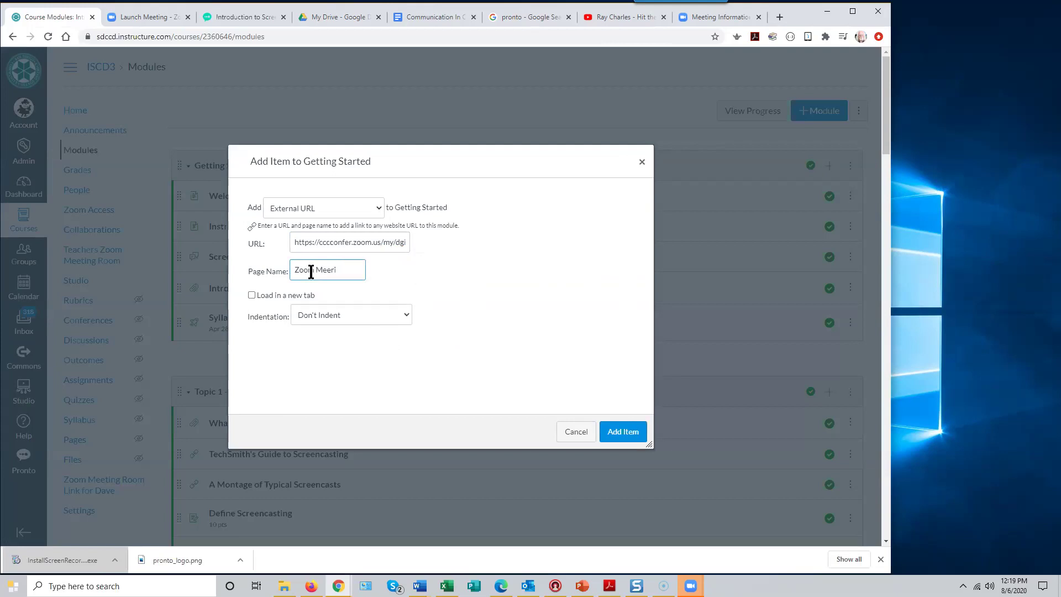
pyautogui.press('BackSpace')
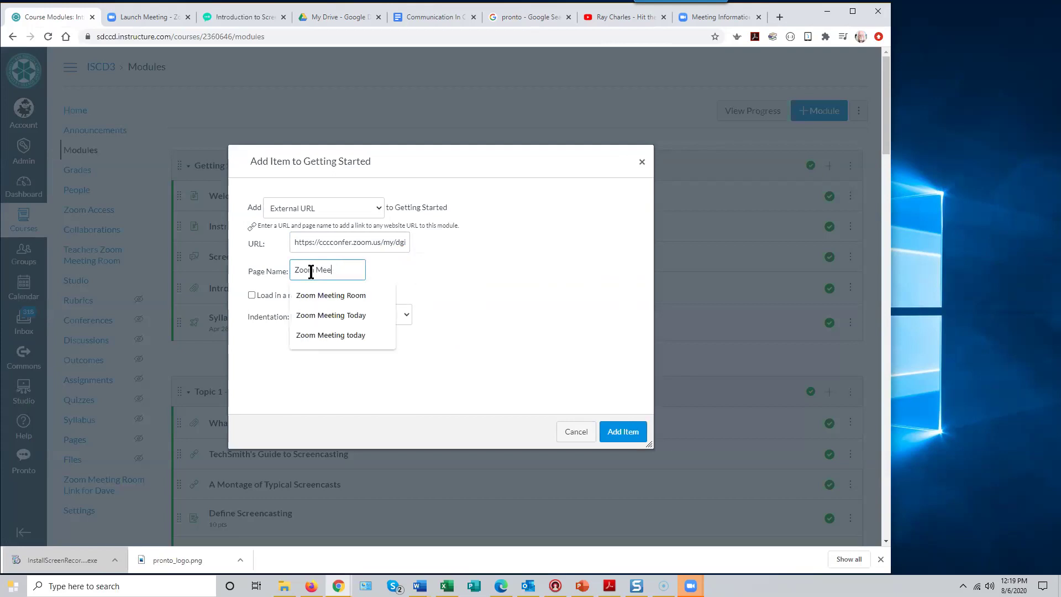
pyautogui.write('ting Room')
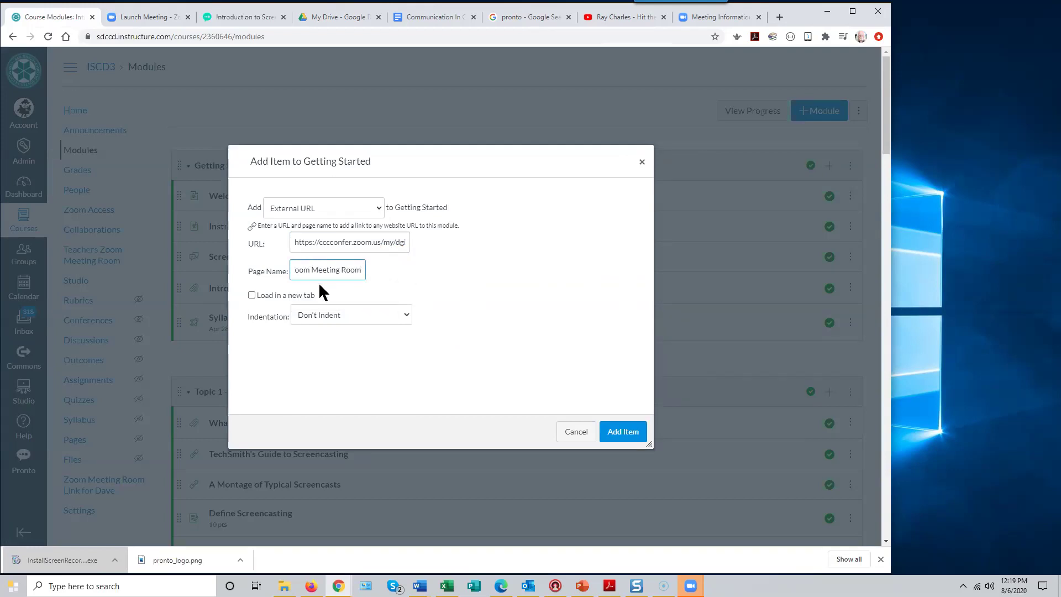
pyautogui.click(251, 295)
# - Add the Zoom Meeting Room item, then start a new page item in Getting Started
pyautogui.click(622, 434)
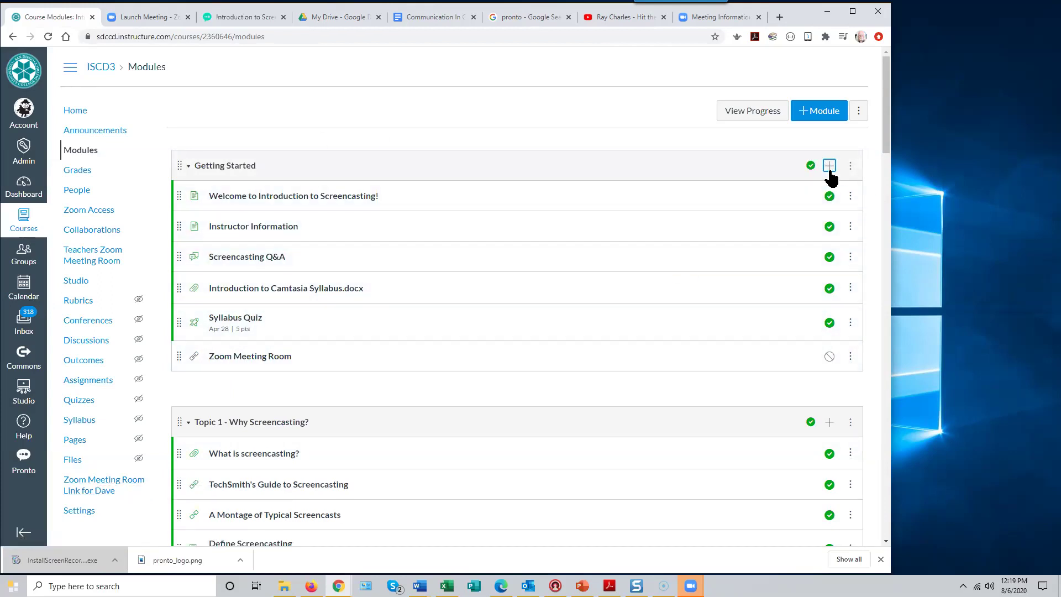
pyautogui.click(830, 169)
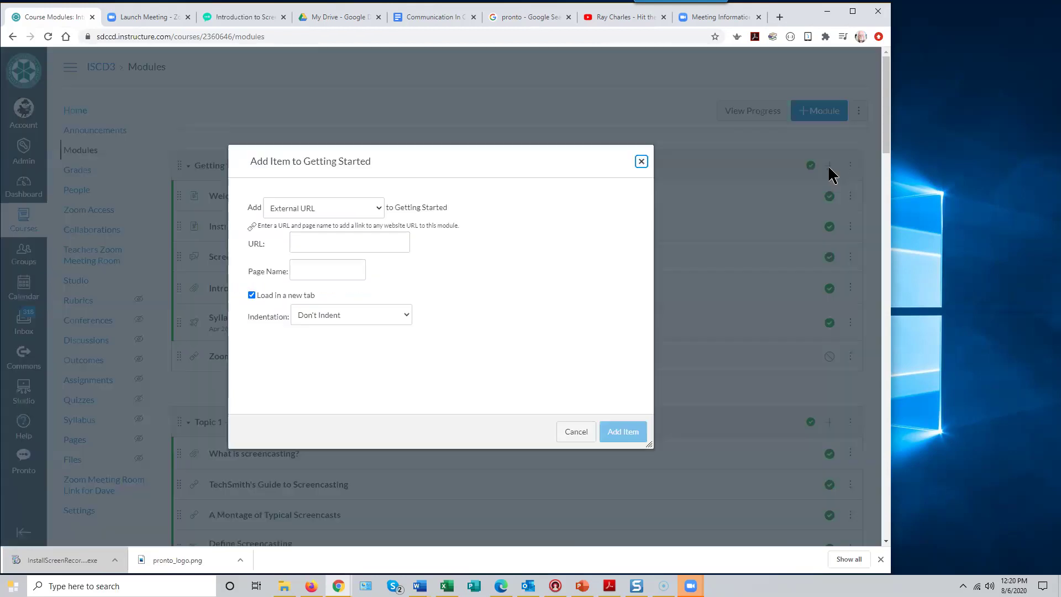
pyautogui.click(378, 209)
pyautogui.click(302, 254)
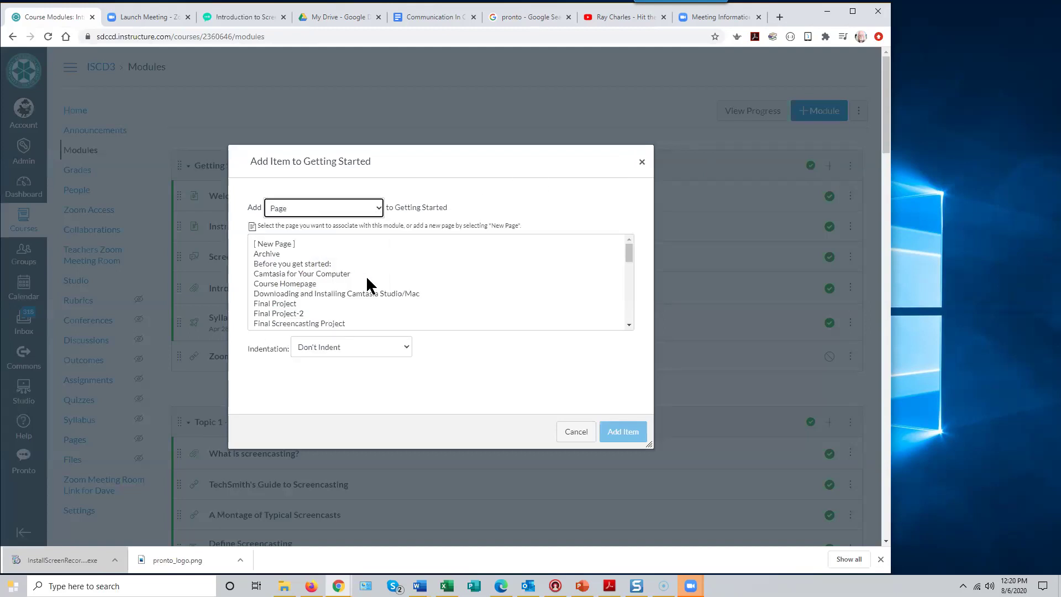
pyautogui.click(290, 246)
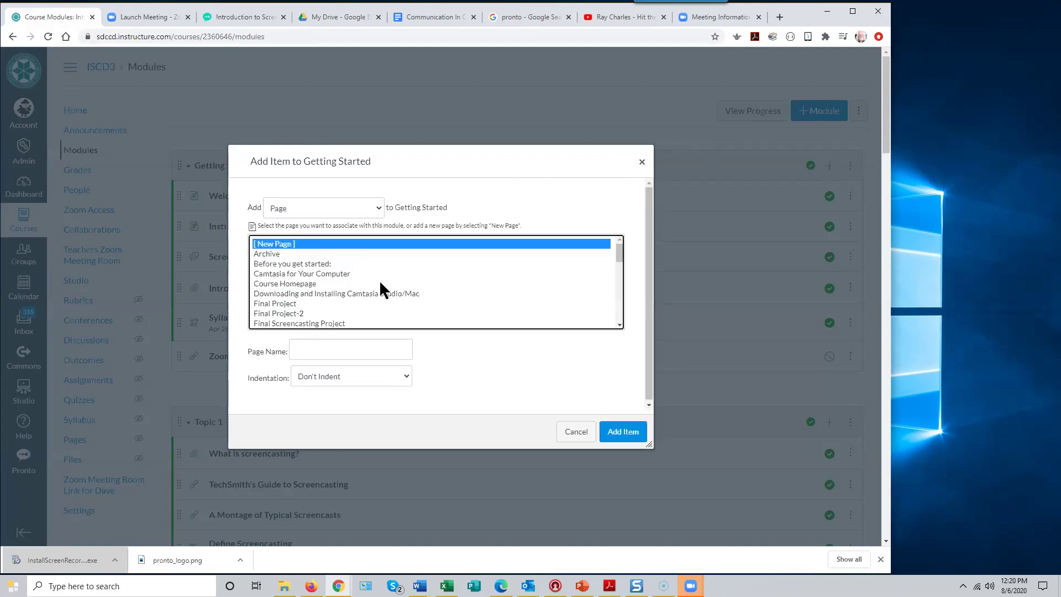
# - Name the new page 'Zoom Meeting Page' and add it to the module
pyautogui.click(352, 346)
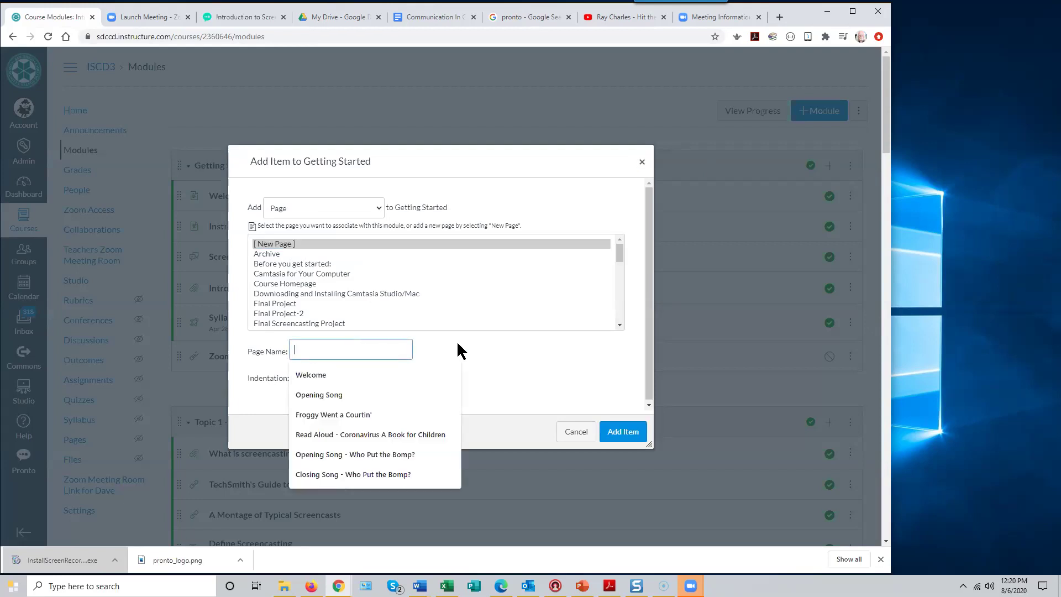
pyautogui.write('Zoom Meeting Pagwe')
pyautogui.hotkey('ctrl', 'shift', 'Left')
pyautogui.write('Page')
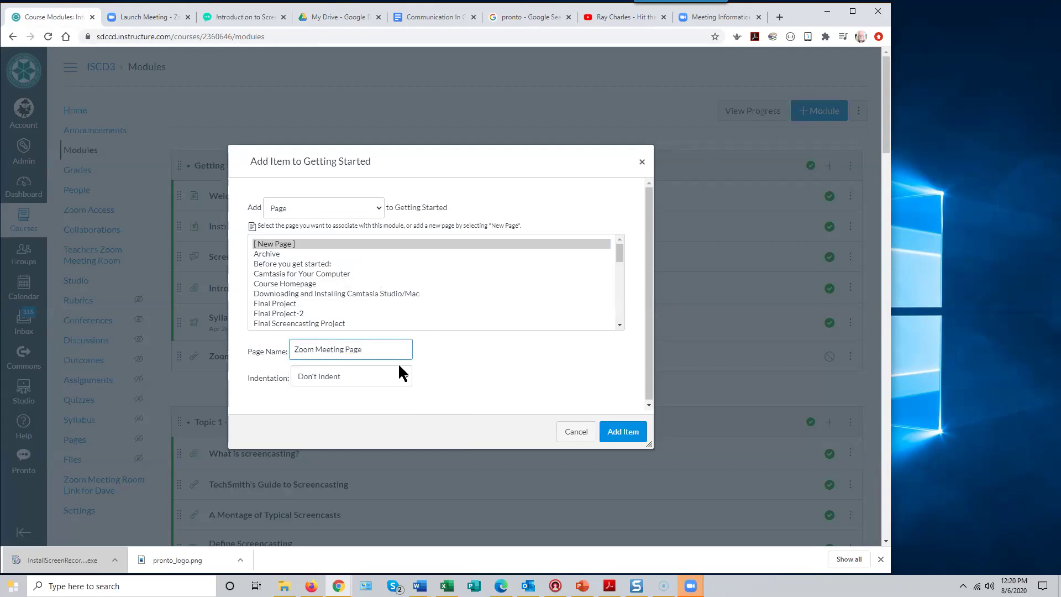
pyautogui.click(626, 437)
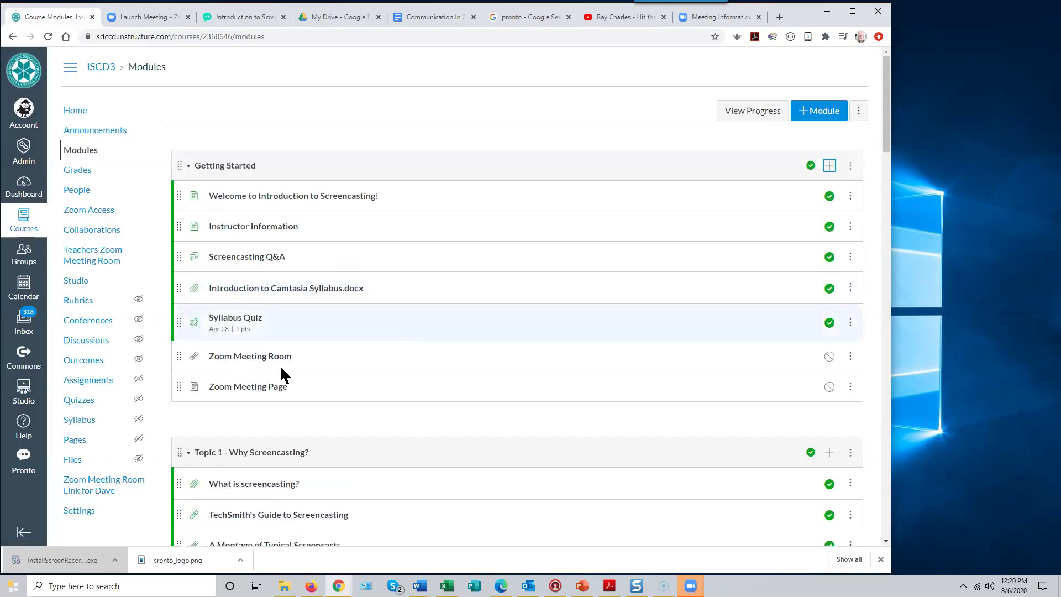
# - Open Zoom Meeting Page from the Getting Started module and switch it to edit mode
pyautogui.click(269, 393)
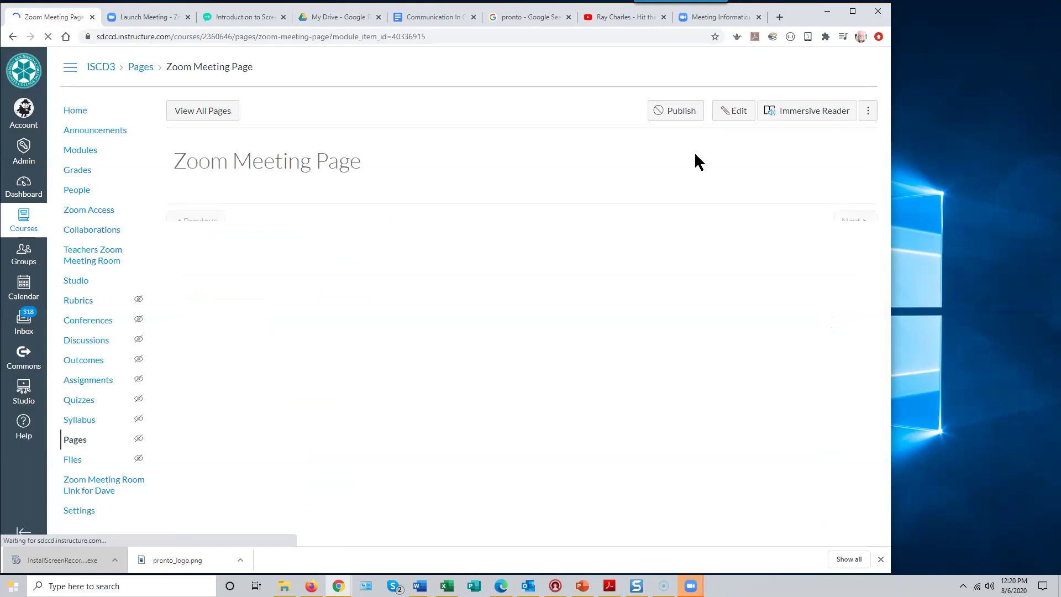
pyautogui.click(735, 113)
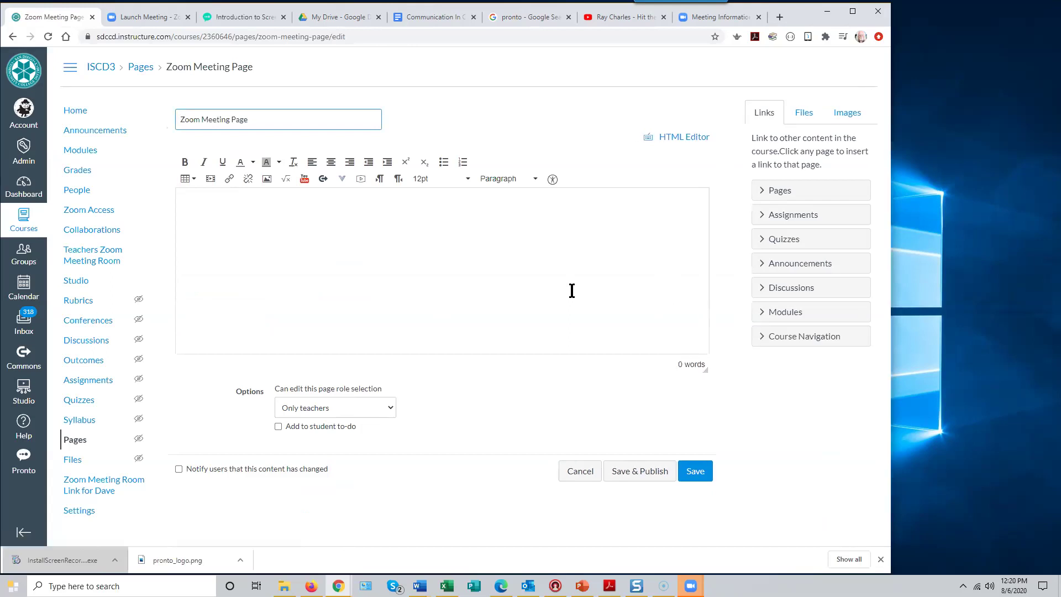
# - From the Zoom meeting information page, copy the full meeting invitation text to the clipboard
pyautogui.click(717, 25)
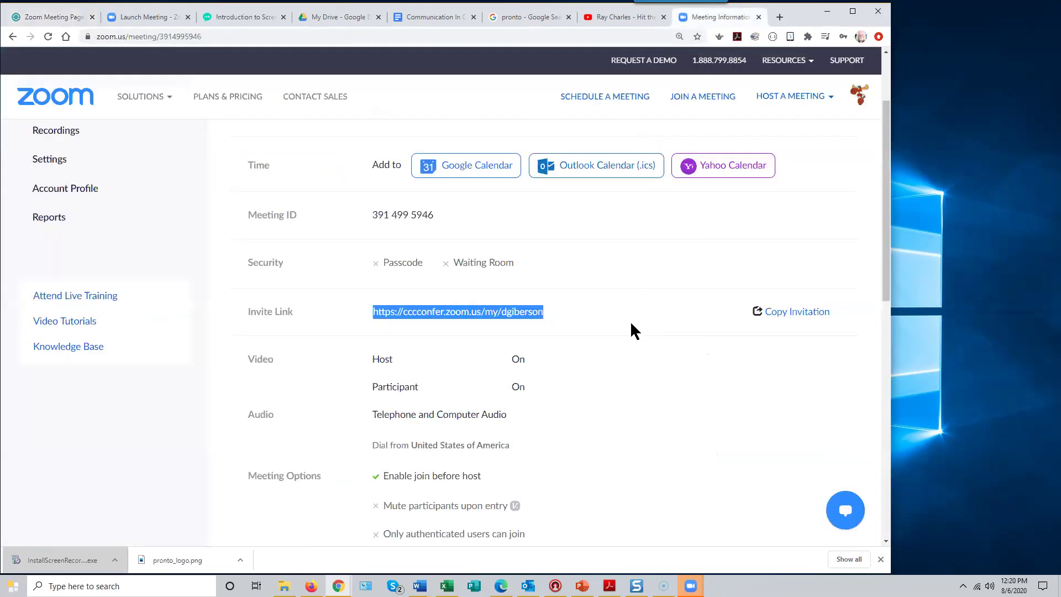
pyautogui.scroll(-7, 595, 304)
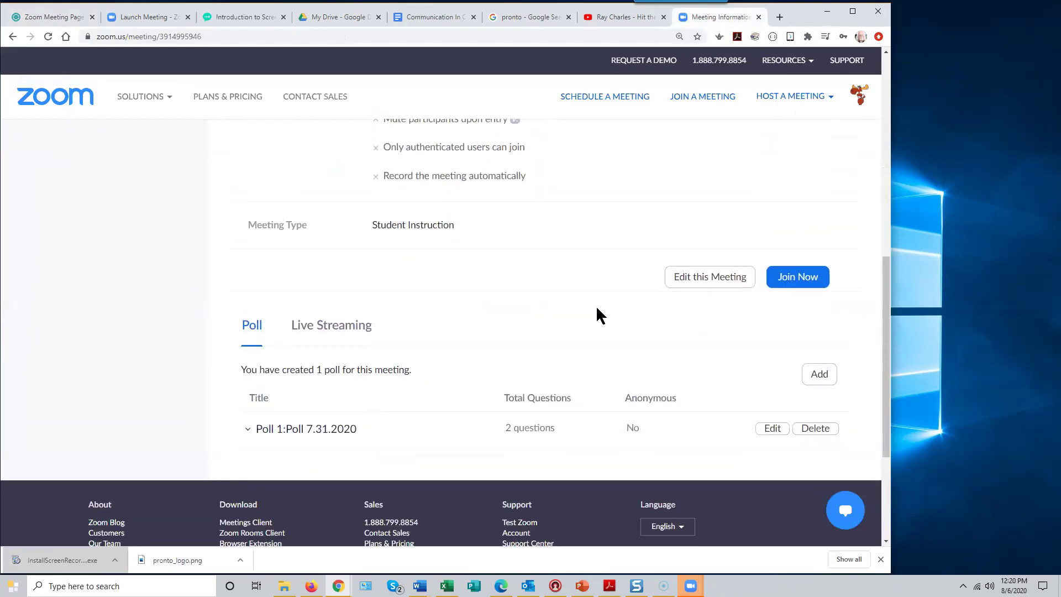
pyautogui.scroll(7, 597, 309)
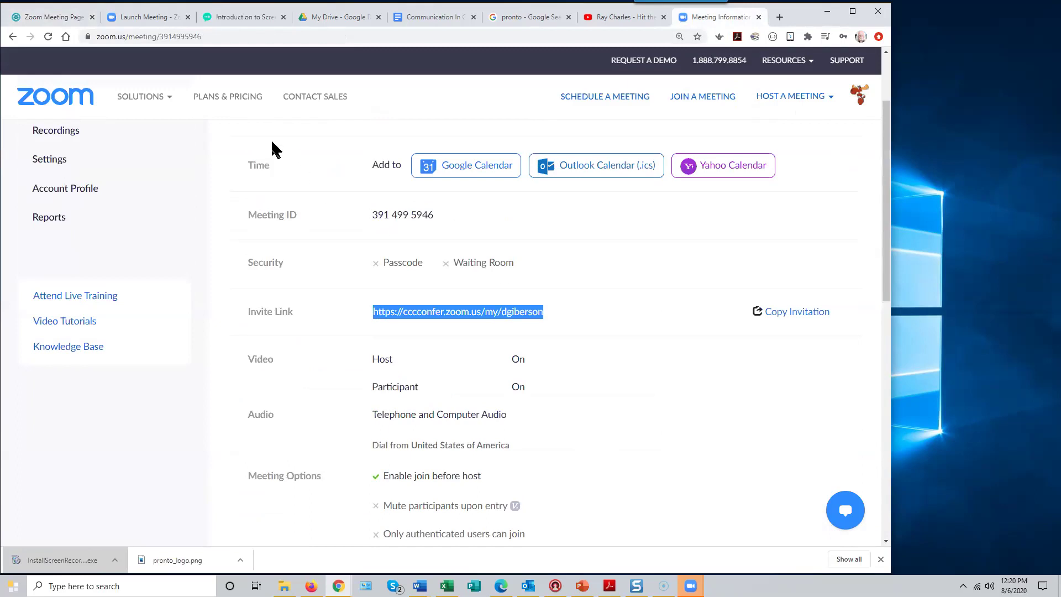
pyautogui.moveTo(141, 97)
pyautogui.scroll(2, 164, 271)
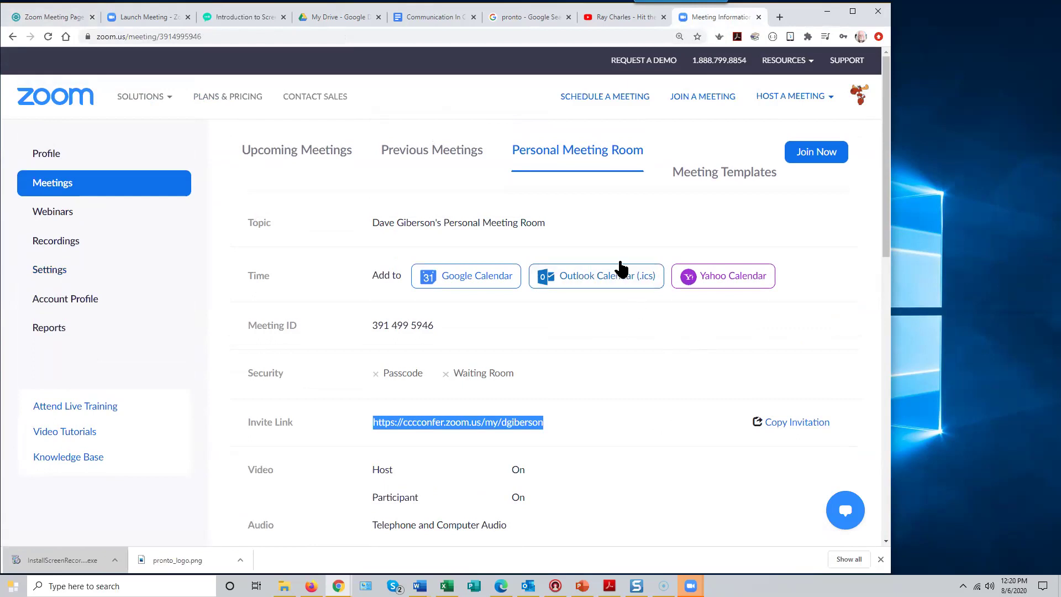
pyautogui.scroll(-1, 709, 345)
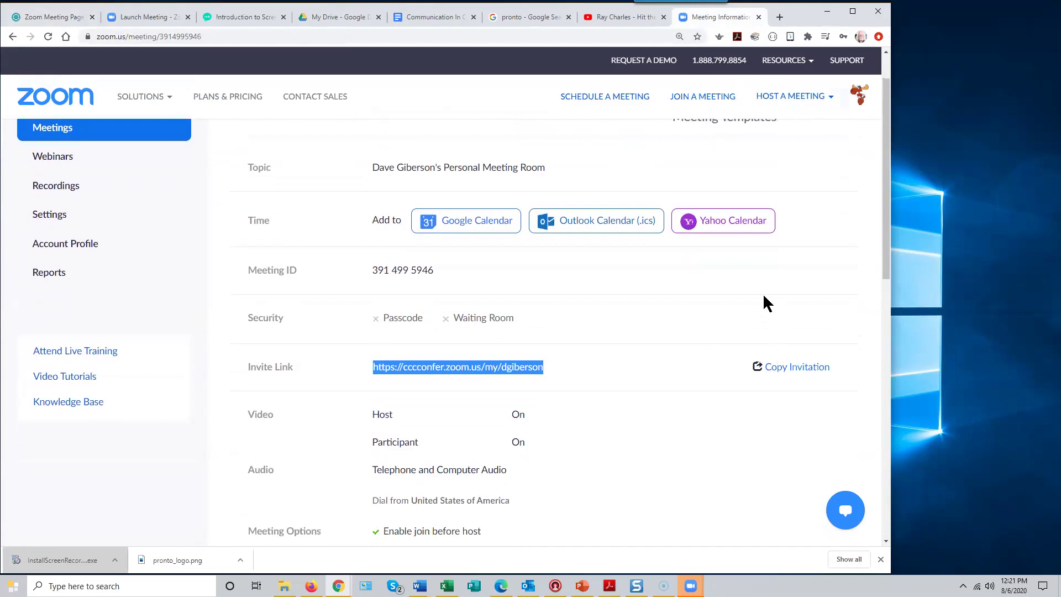
pyautogui.scroll(-1, 771, 272)
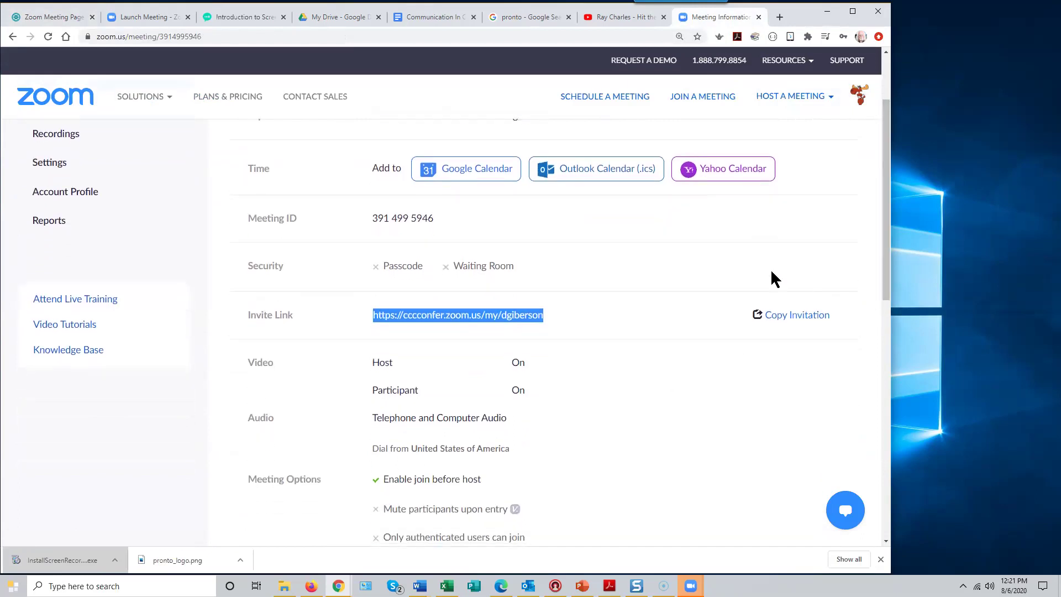
pyautogui.scroll(2, 497, 299)
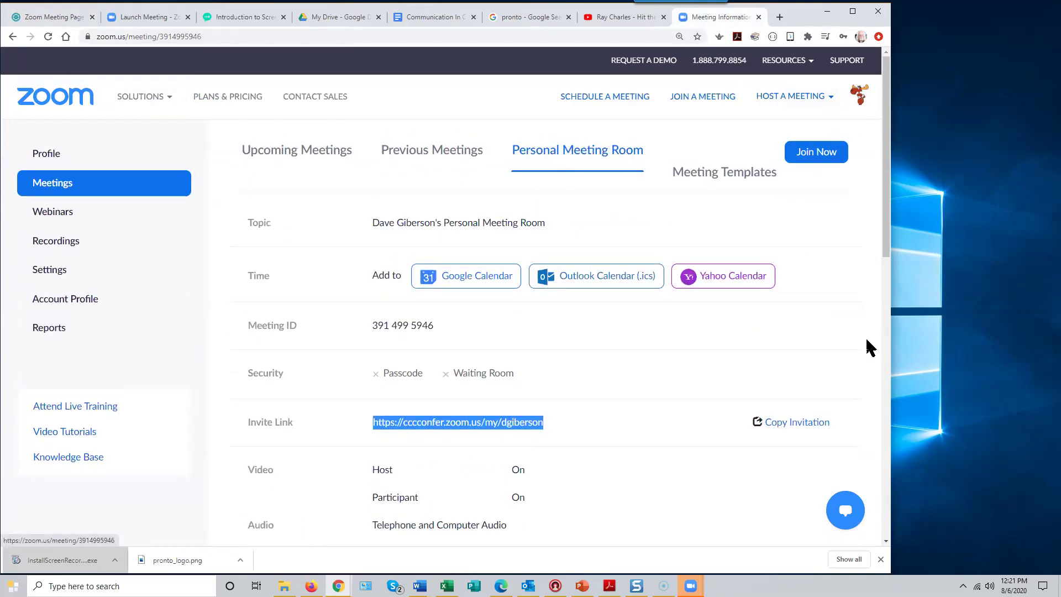
pyautogui.click(792, 423)
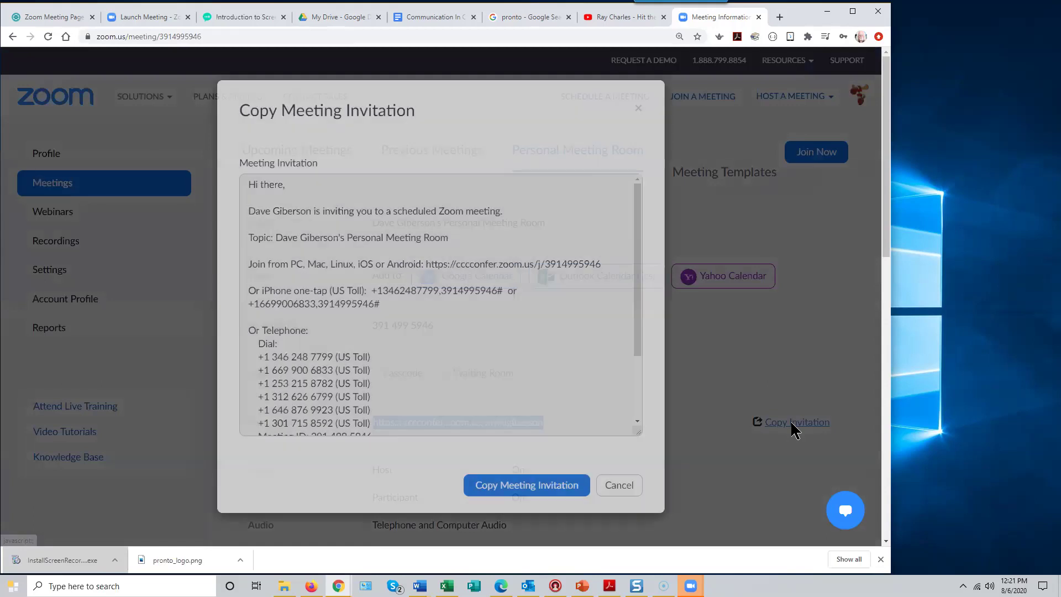
pyautogui.moveTo(634, 321)
pyautogui.mouseDown()
pyautogui.moveTo(632, 407)
pyautogui.moveTo(613, 408)
pyautogui.moveTo(631, 304)
pyautogui.mouseUp()
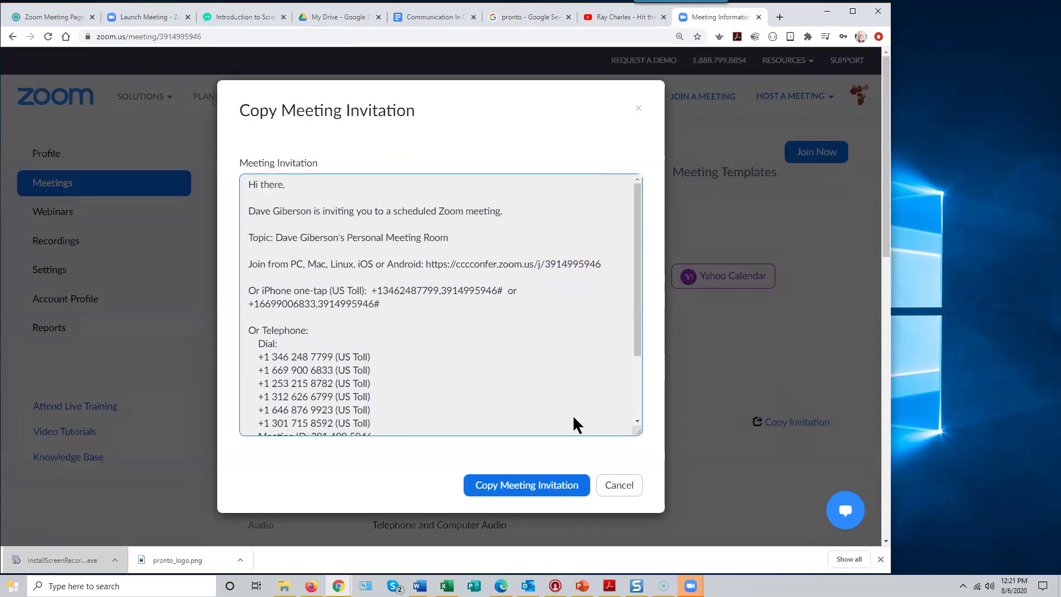
pyautogui.click(544, 485)
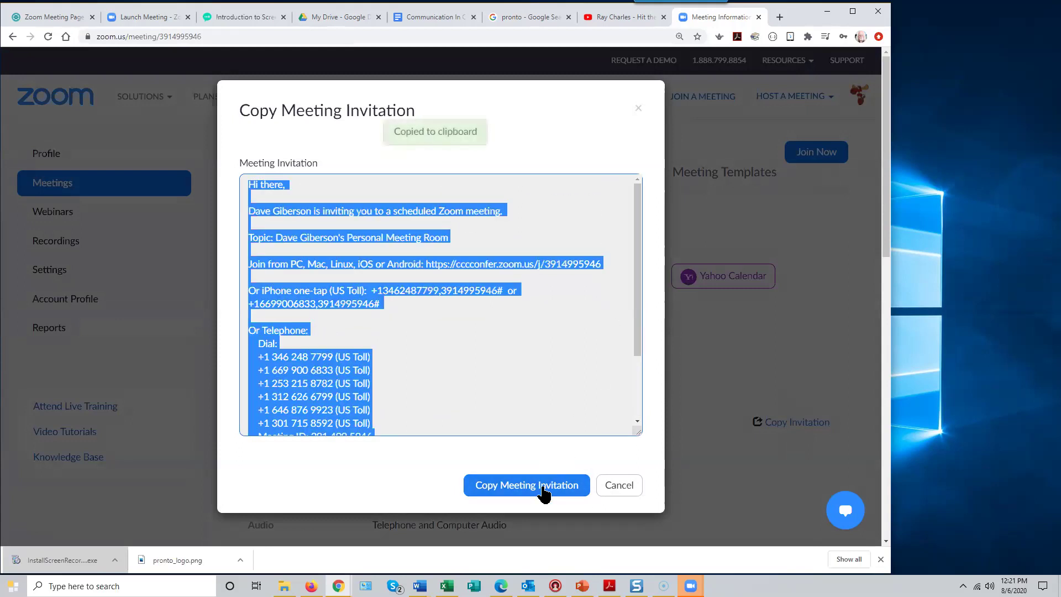
pyautogui.click(619, 486)
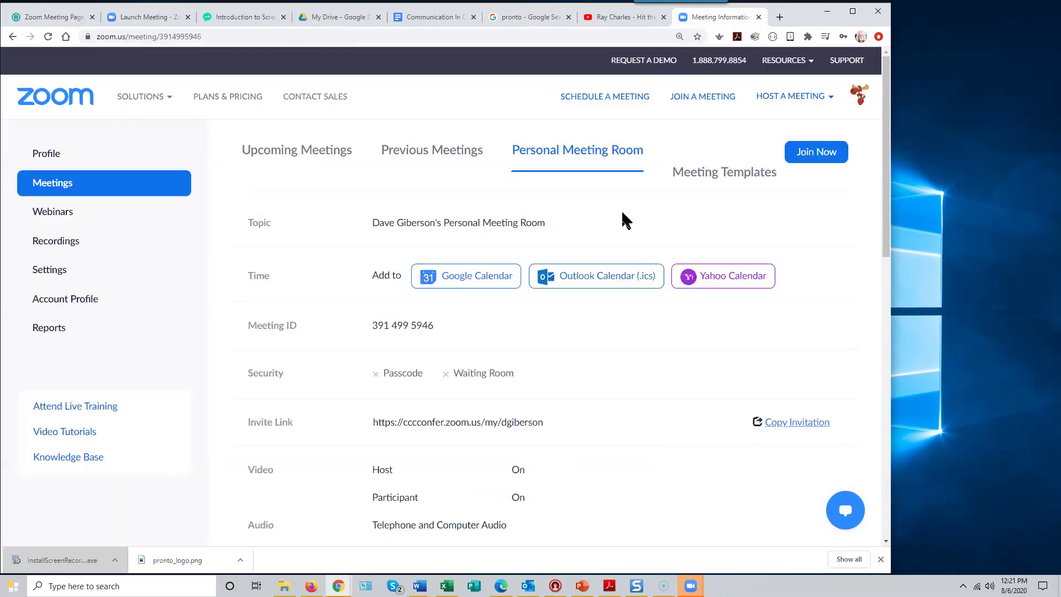
# - Paste the copied Zoom invitation into the empty body of Zoom Meeting Page
pyautogui.click(45, 15)
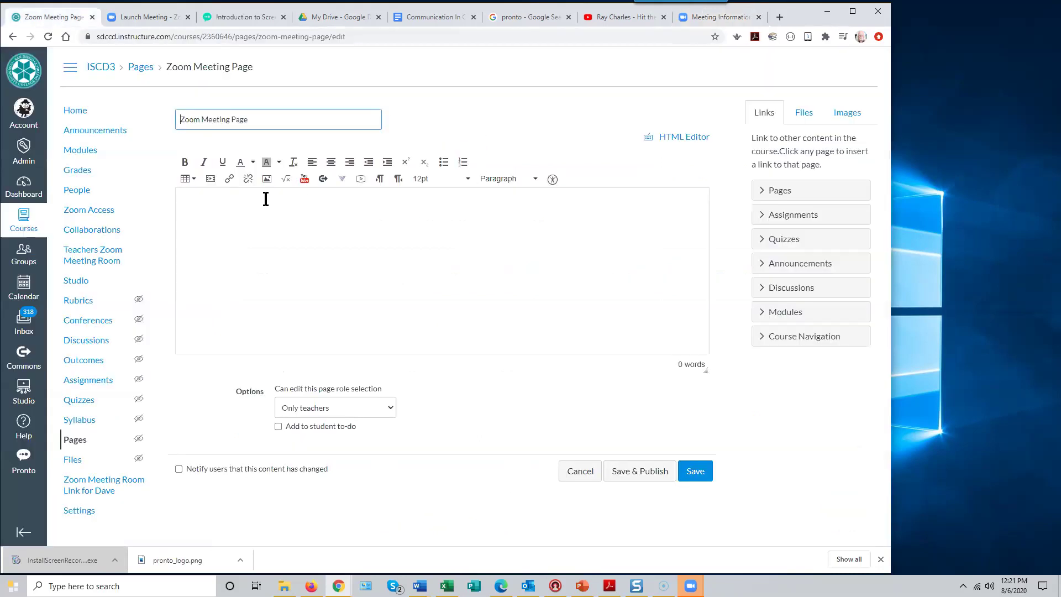
pyautogui.click(203, 205)
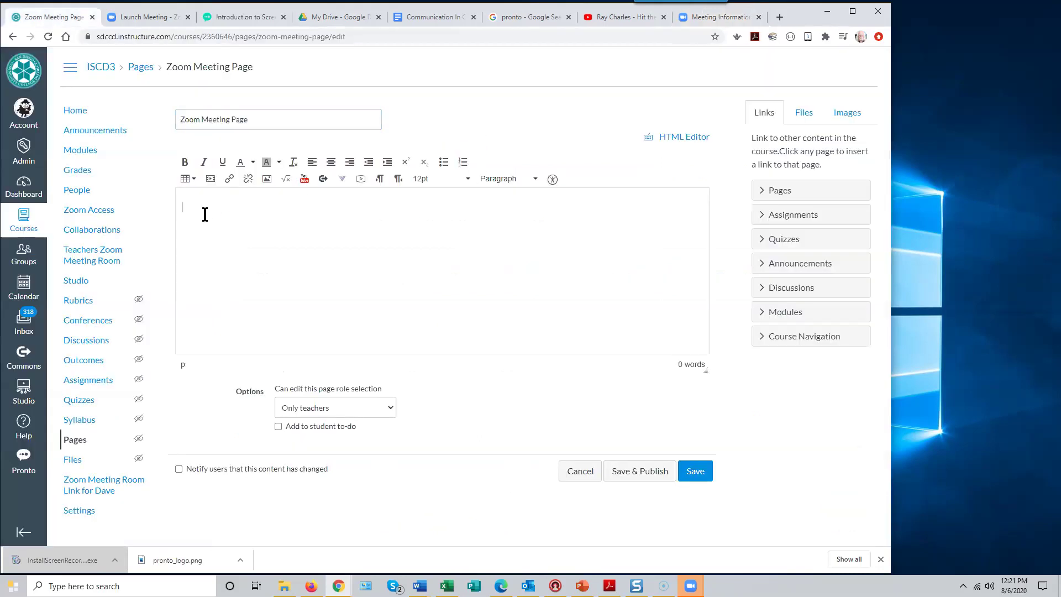
pyautogui.hotkey('ctrl', 'v')
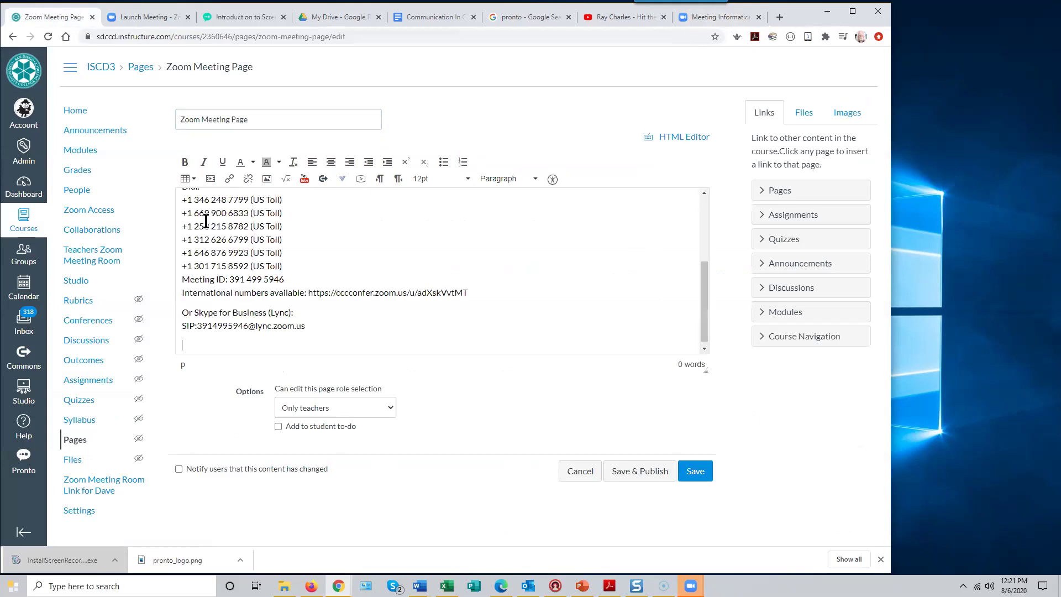
pyautogui.moveTo(698, 314); pyautogui.dragTo(709, 339)
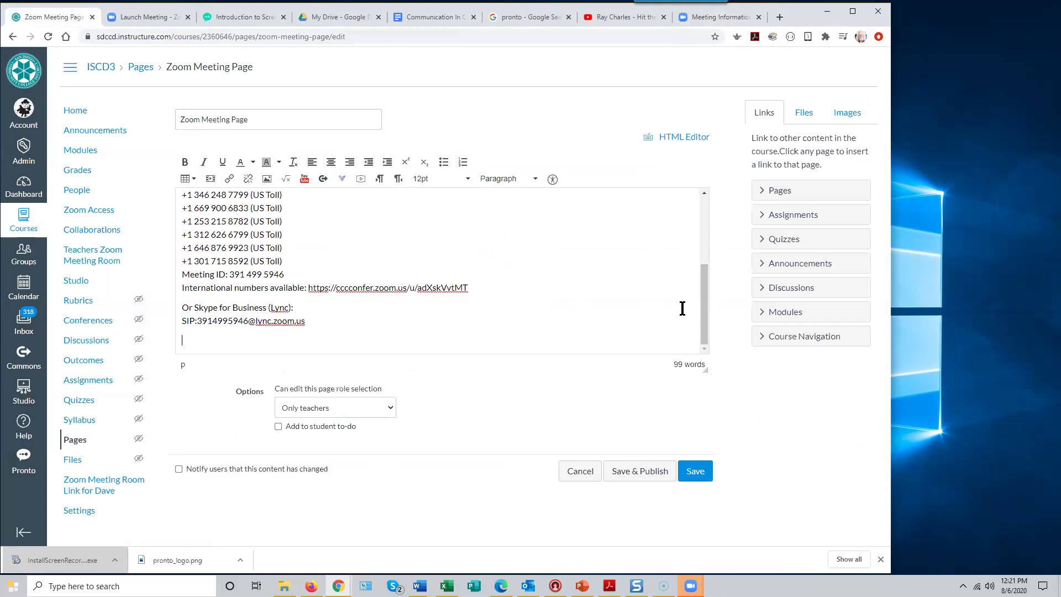
pyautogui.moveTo(708, 315); pyautogui.dragTo(701, 248)
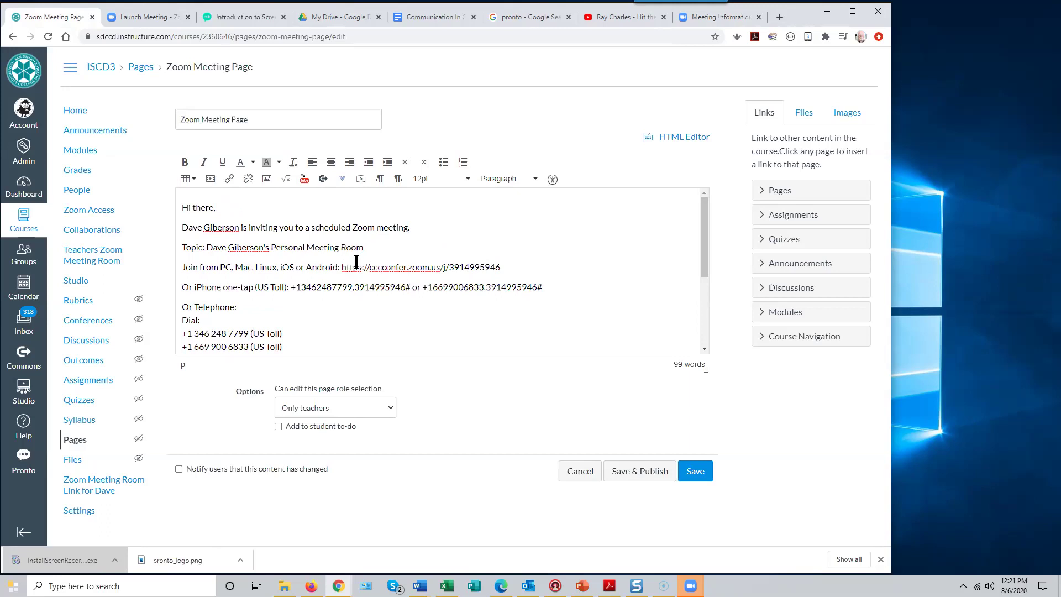
# - Link the invitation's join URL text to that same URL and save the page
pyautogui.moveTo(341, 267); pyautogui.dragTo(505, 272)
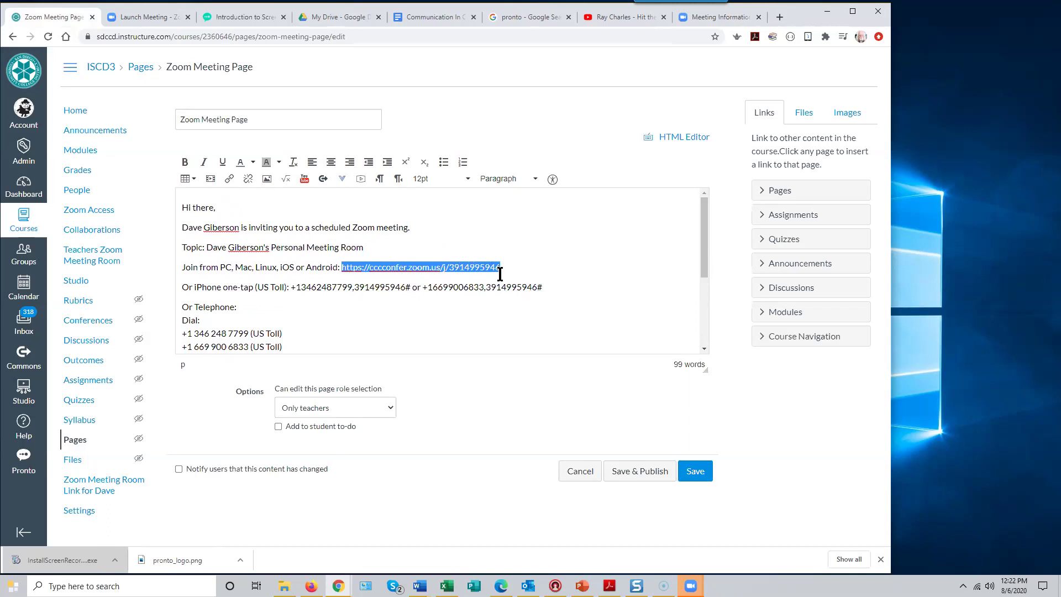
pyautogui.rightClick(454, 267)
pyautogui.click(480, 306)
pyautogui.click(231, 186)
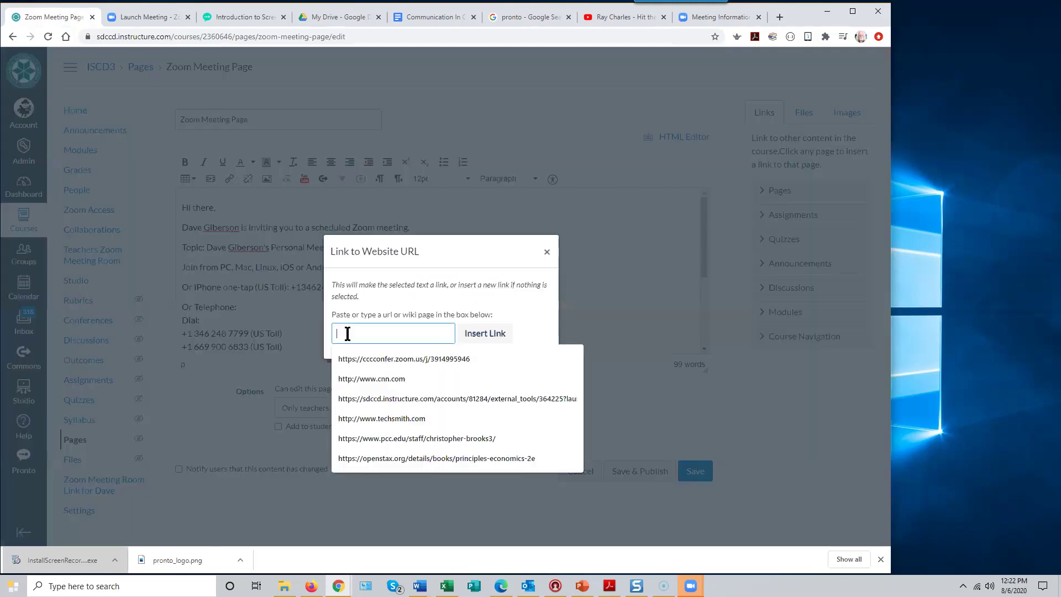
pyautogui.hotkey('ctrl', 'v')
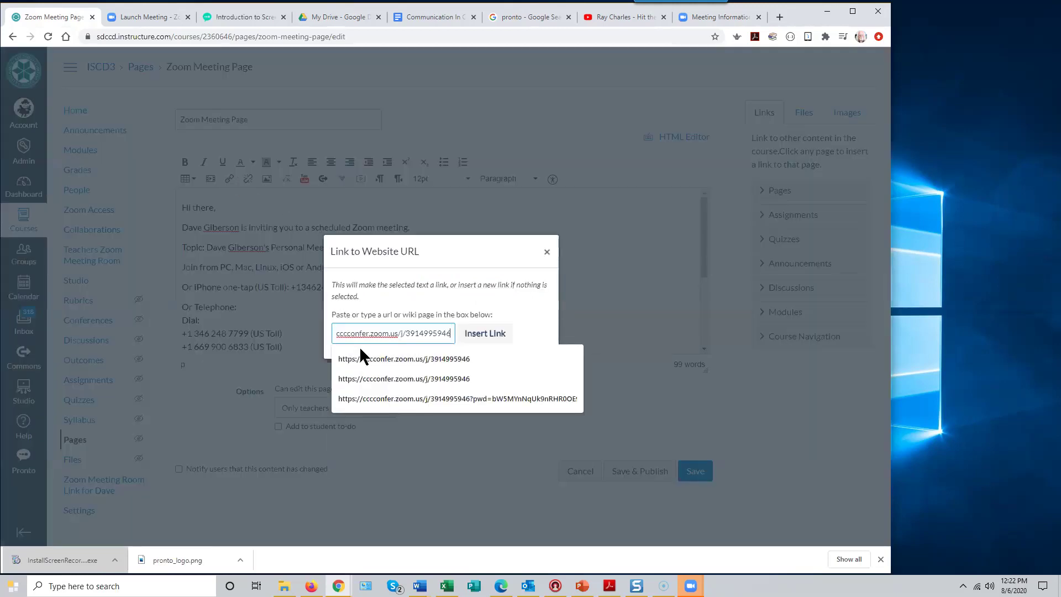
pyautogui.click(485, 334)
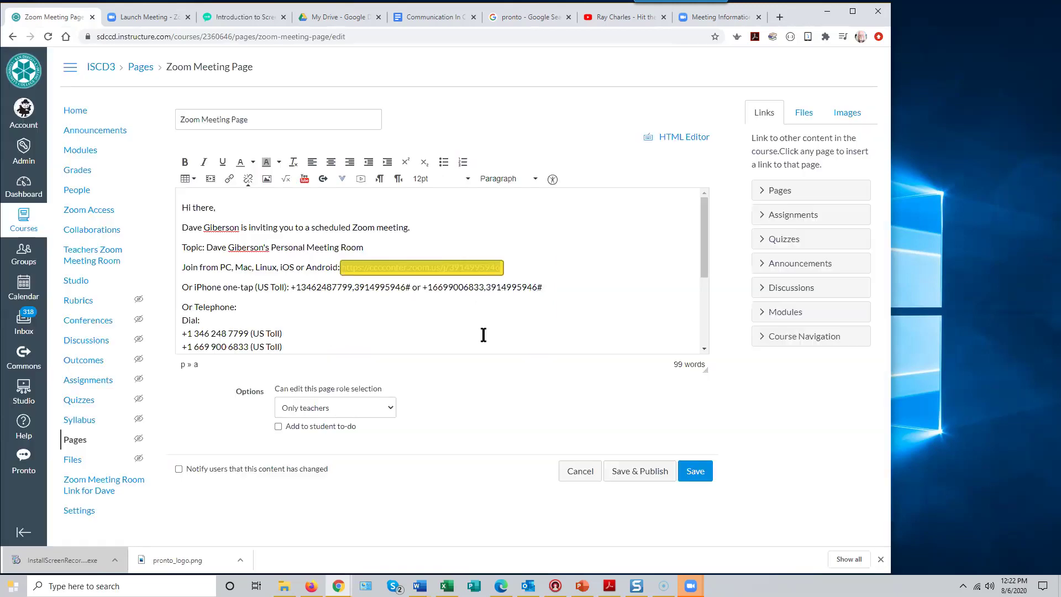
pyautogui.click(563, 247)
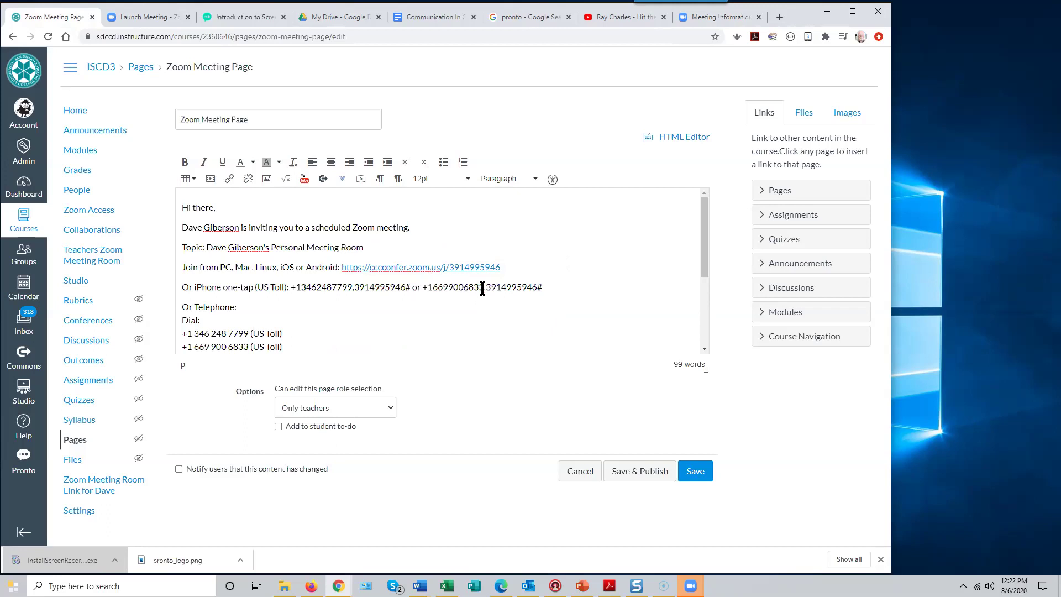
pyautogui.click(694, 475)
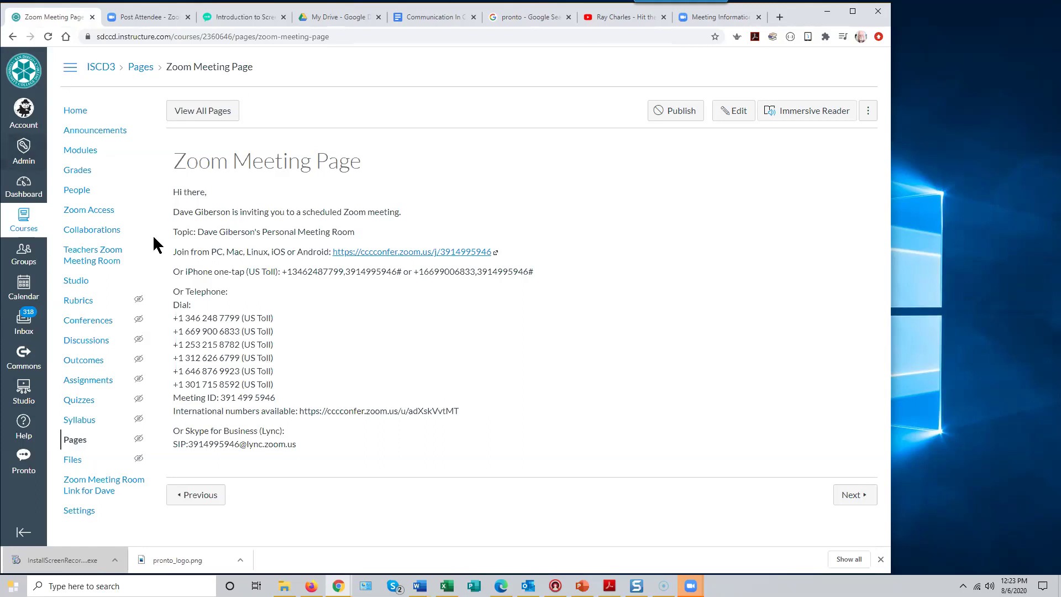
# - Go to Modules and open Zoom Meeting Page under Getting Started
pyautogui.click(89, 157)
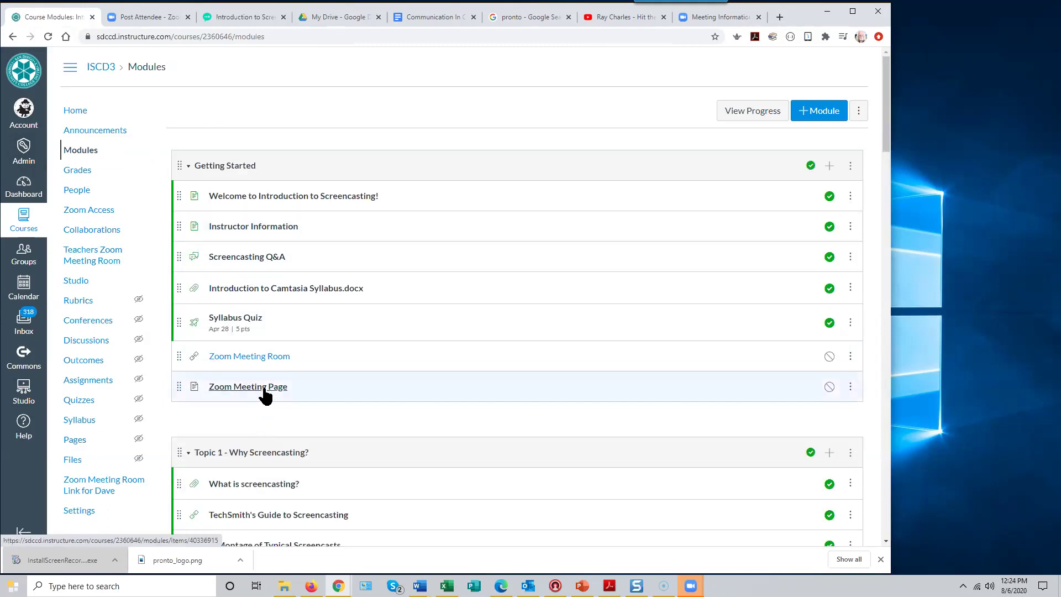
pyautogui.click(263, 388)
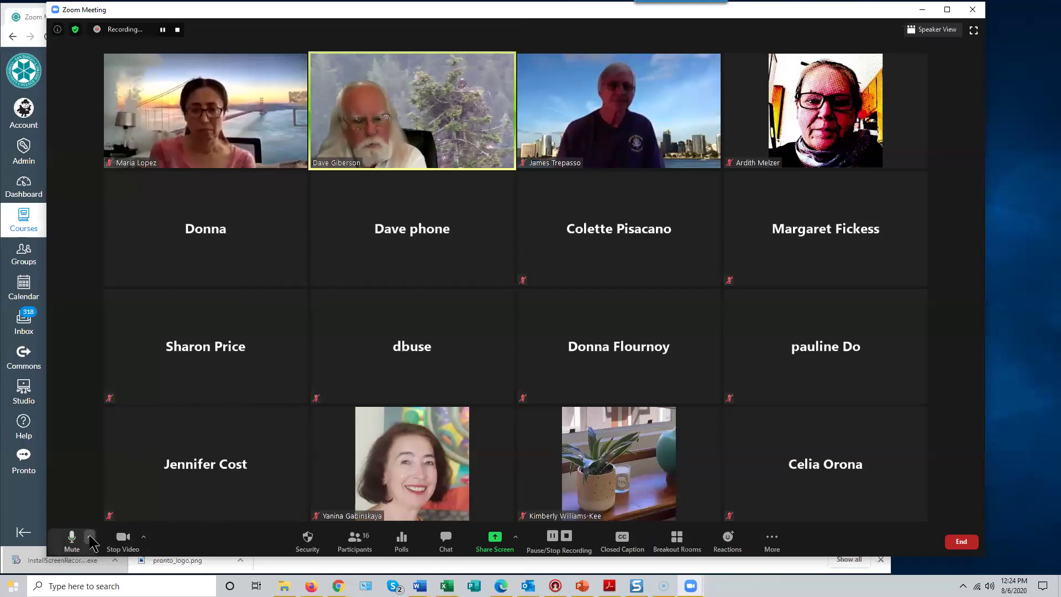
pyautogui.click(90, 538)
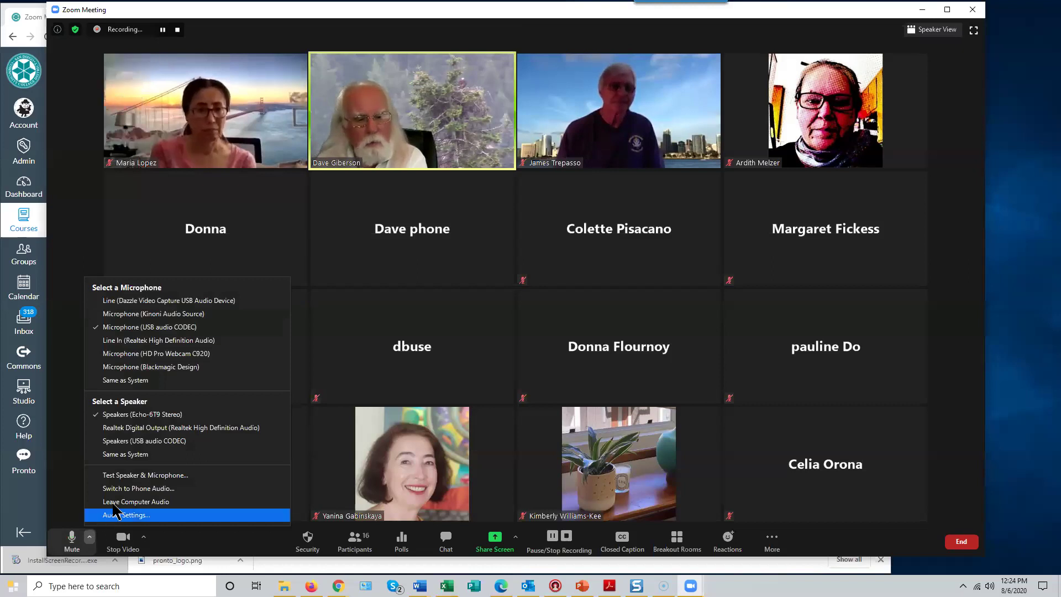
pyautogui.click(65, 490)
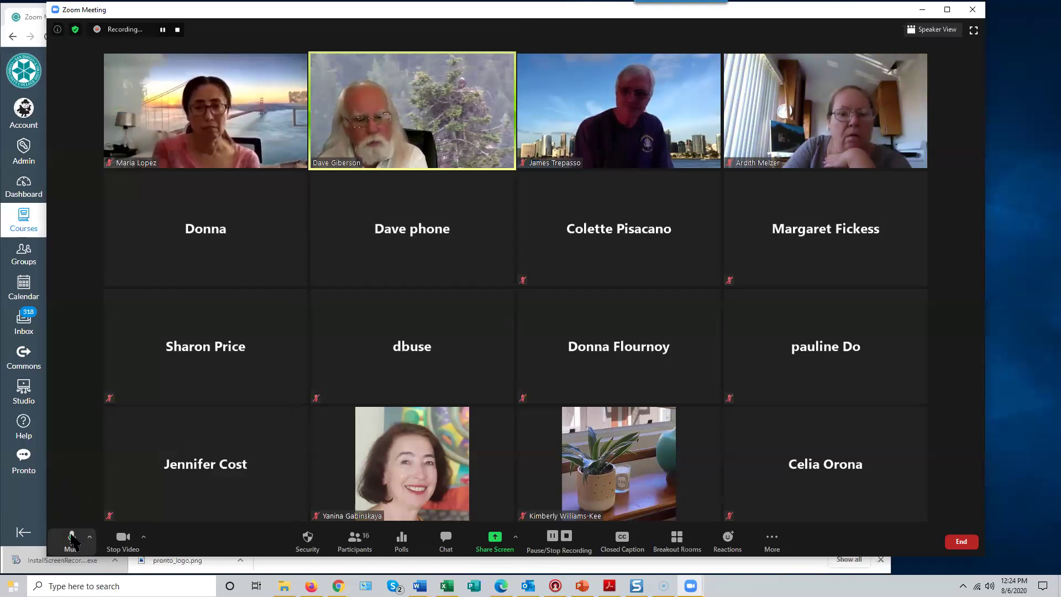
pyautogui.click(90, 539)
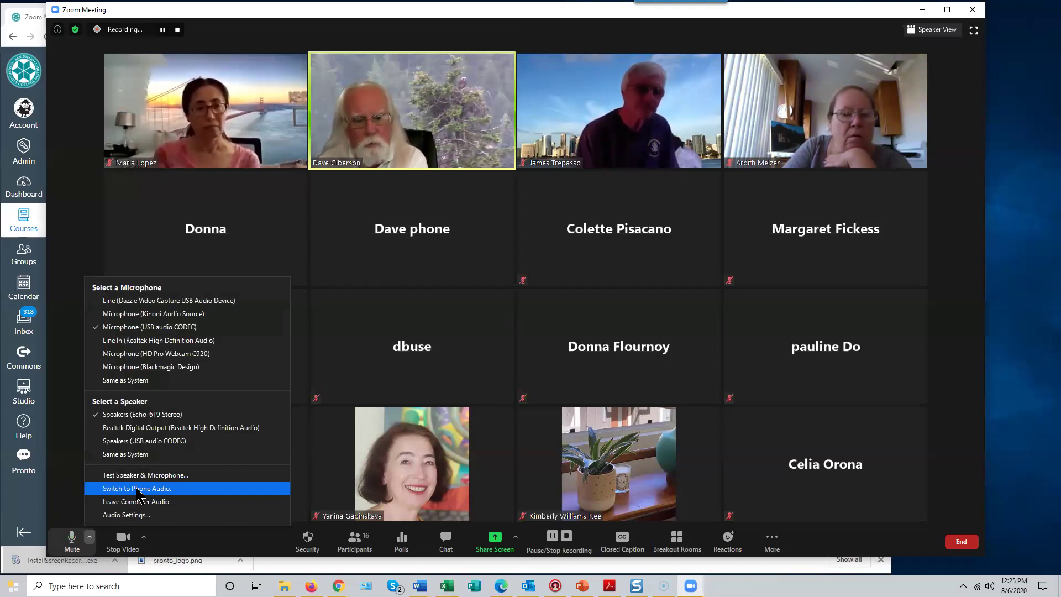
pyautogui.click(139, 489)
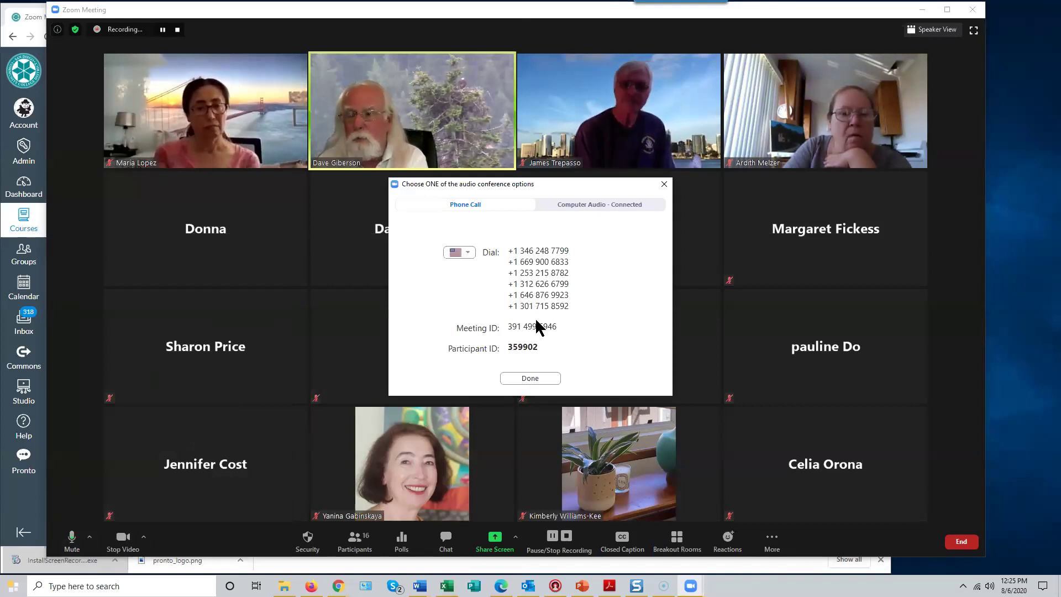
pyautogui.click(664, 184)
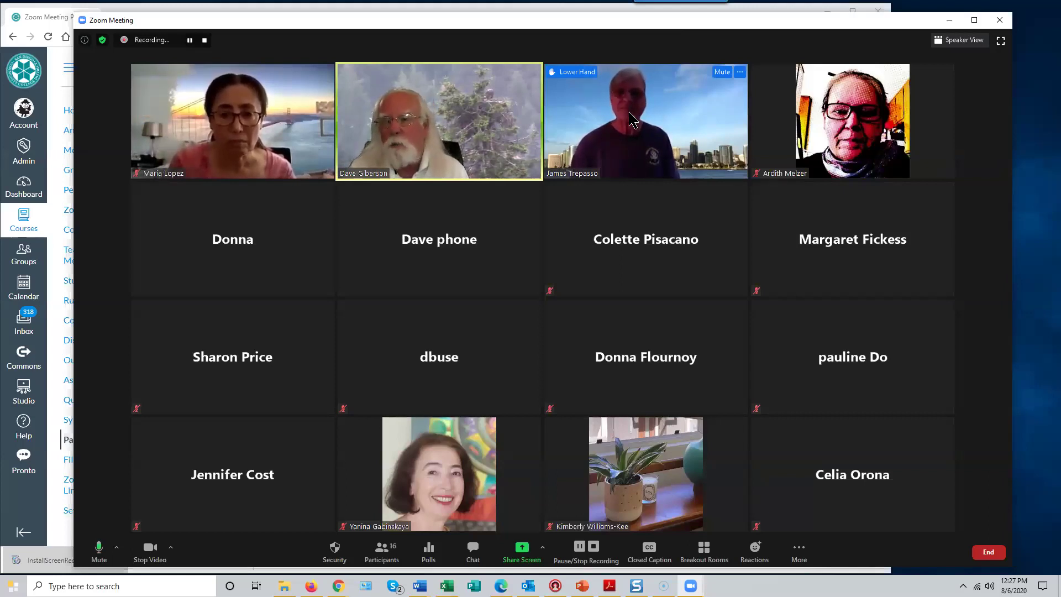
# - Grant Allow Record to two participants, starting with the one whose hand is raised
pyautogui.rightClick(633, 119)
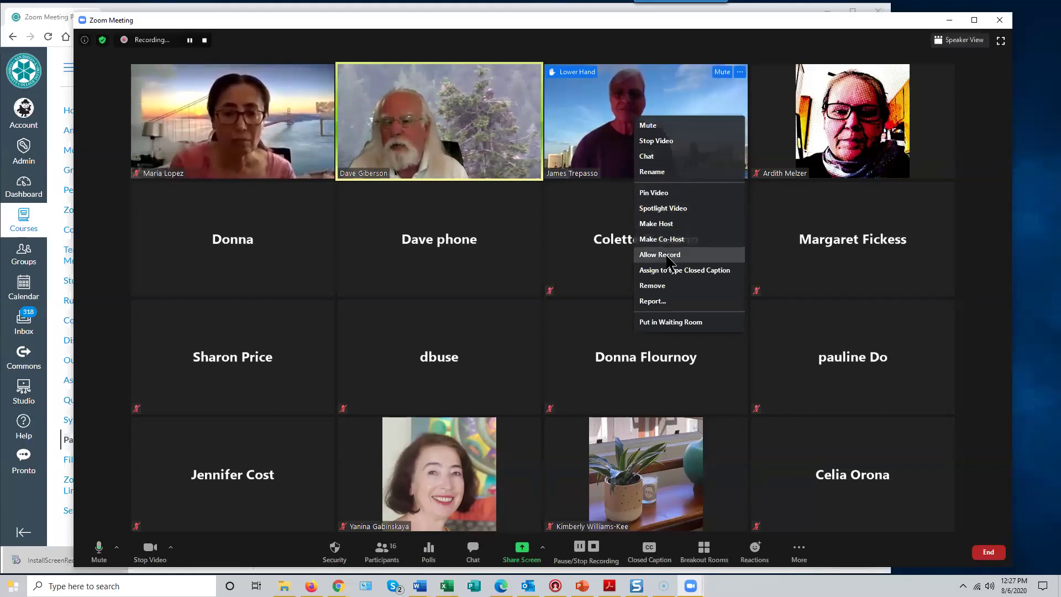
pyautogui.click(667, 254)
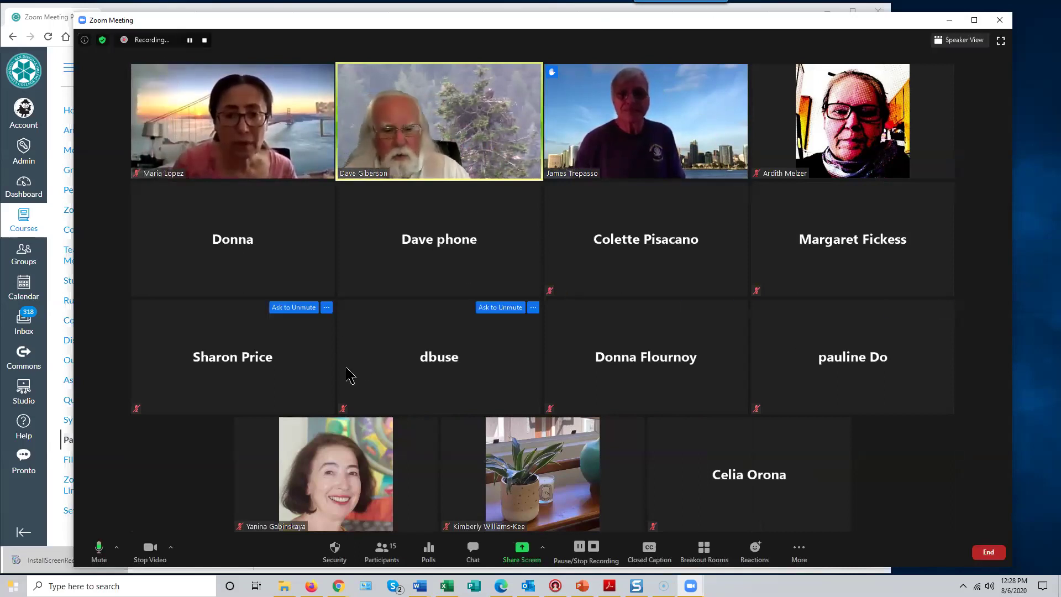
pyautogui.rightClick(313, 468)
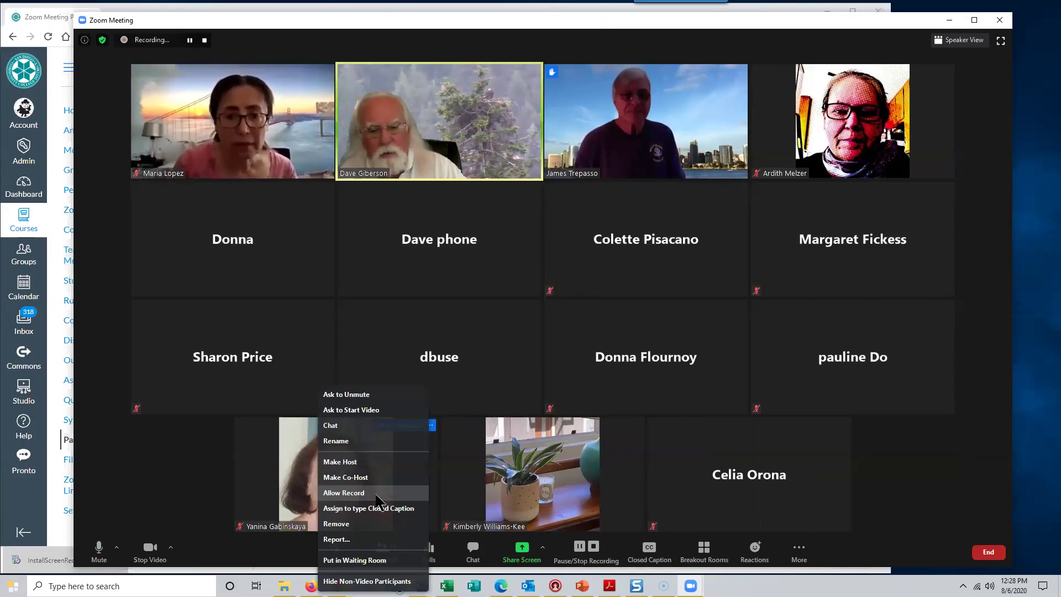
pyautogui.click(348, 495)
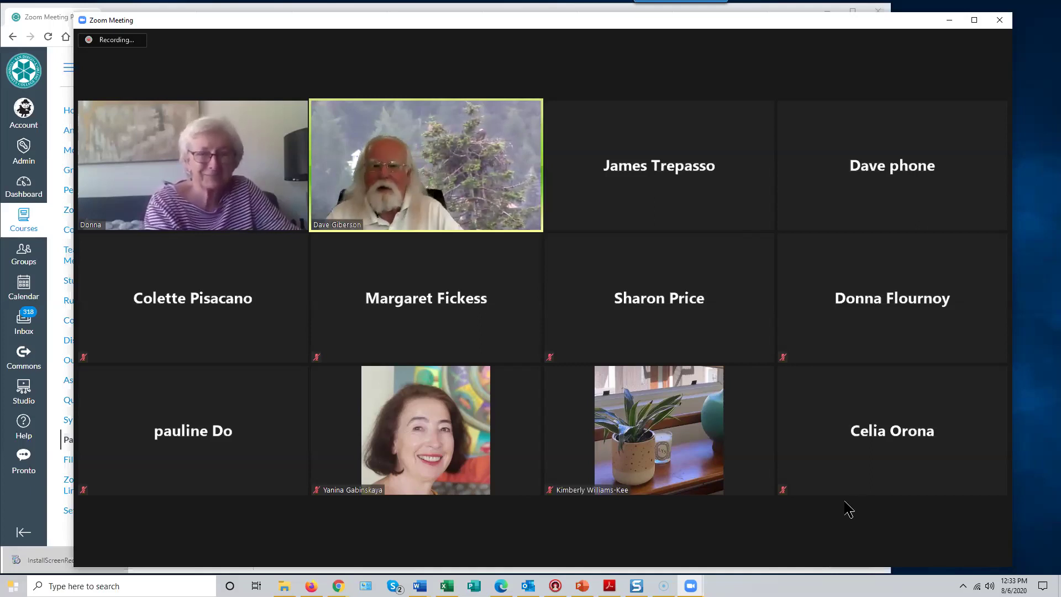
# - Bring up Zoom's Mute All confirmation with the Alt+M shortcut
pyautogui.moveTo(861, 460)
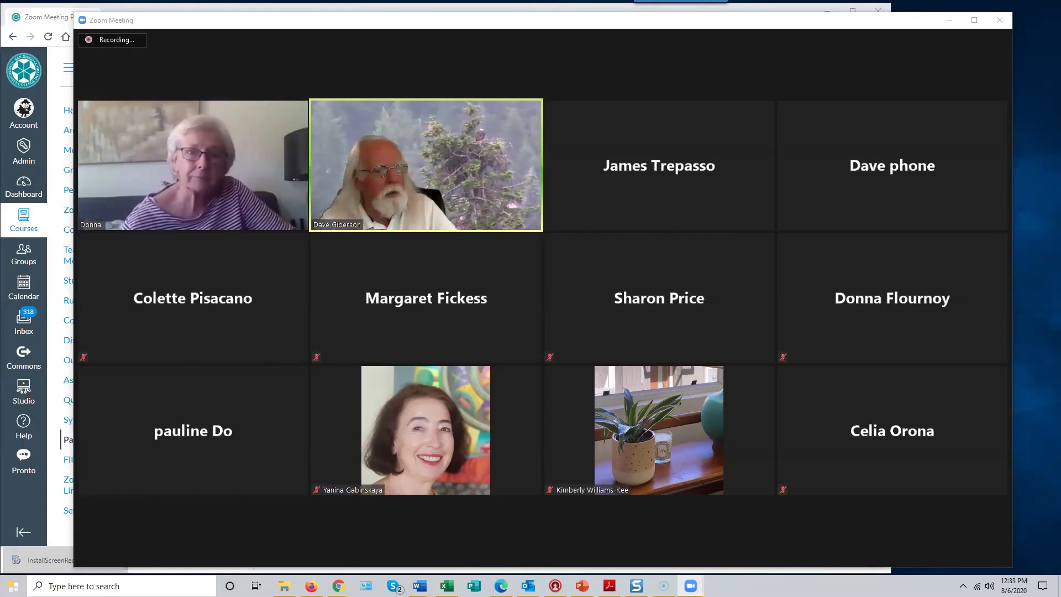
pyautogui.hotkey('alt', 'm')
pyautogui.click(571, 322)
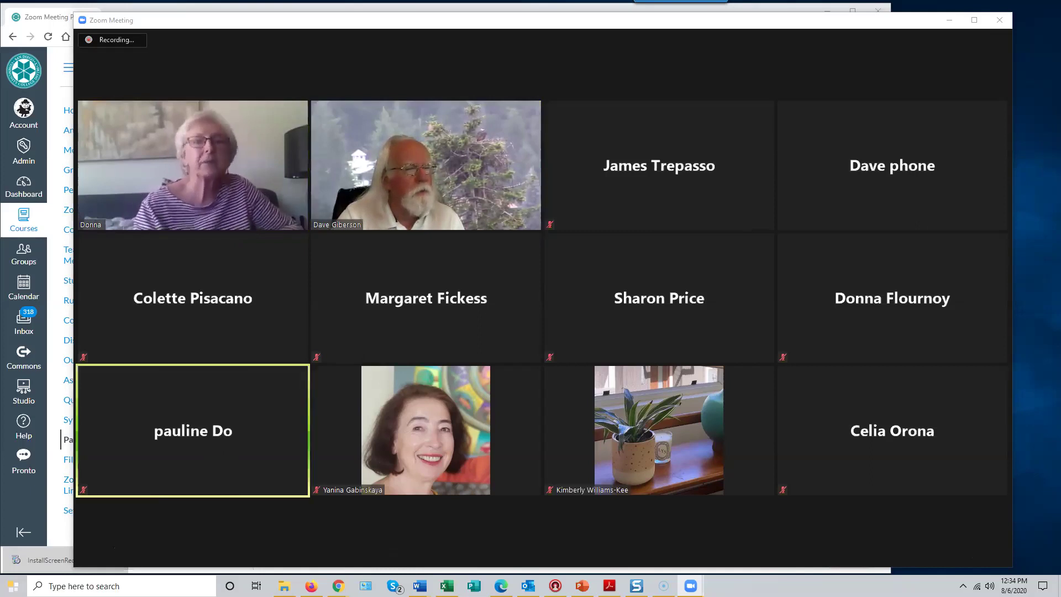
pyautogui.moveTo(178, 458)
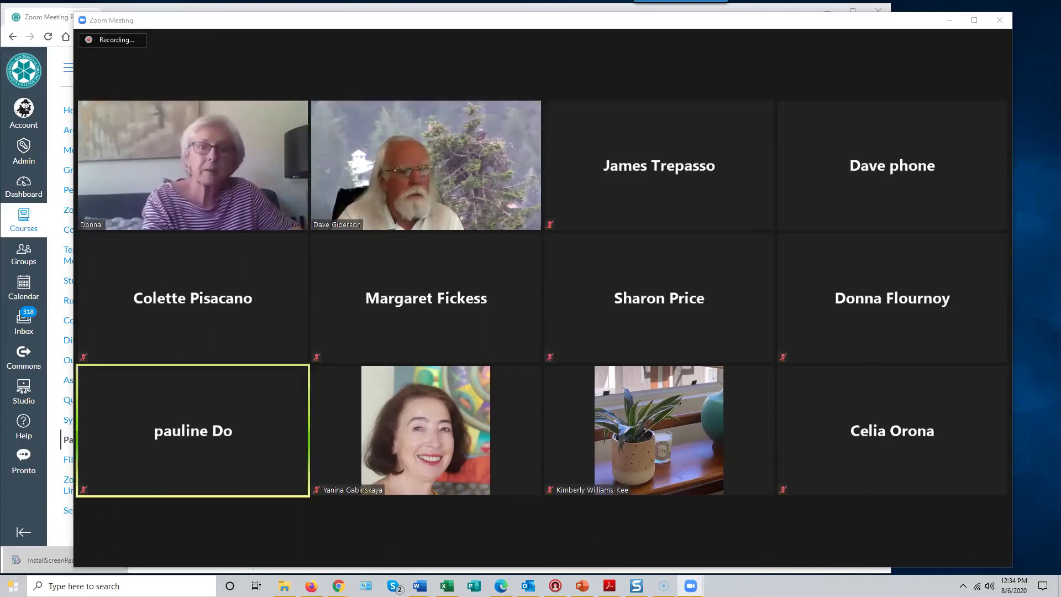
pyautogui.moveTo(264, 473)
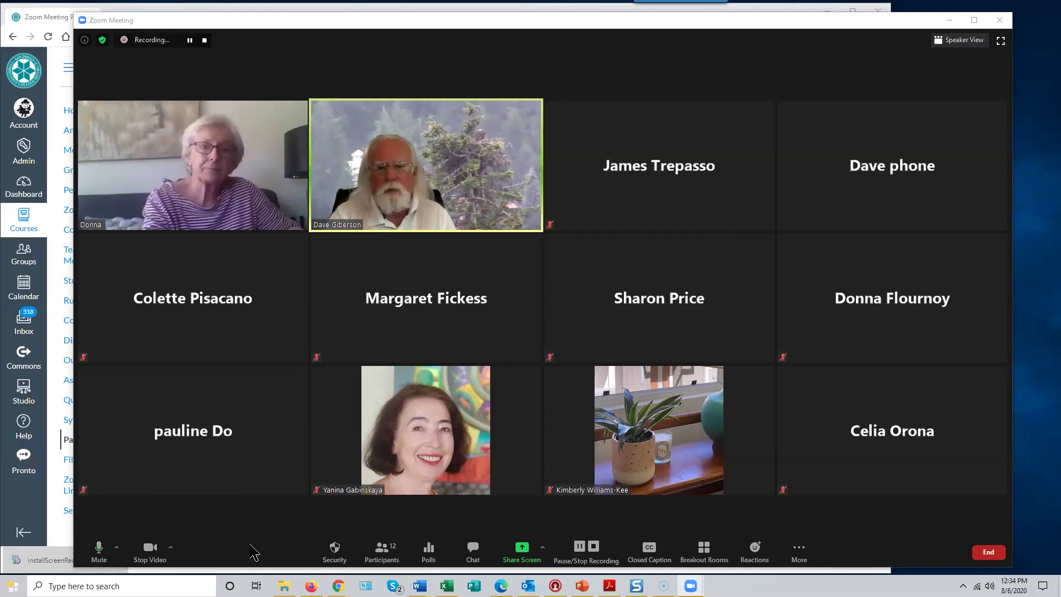
pyautogui.moveTo(150, 475)
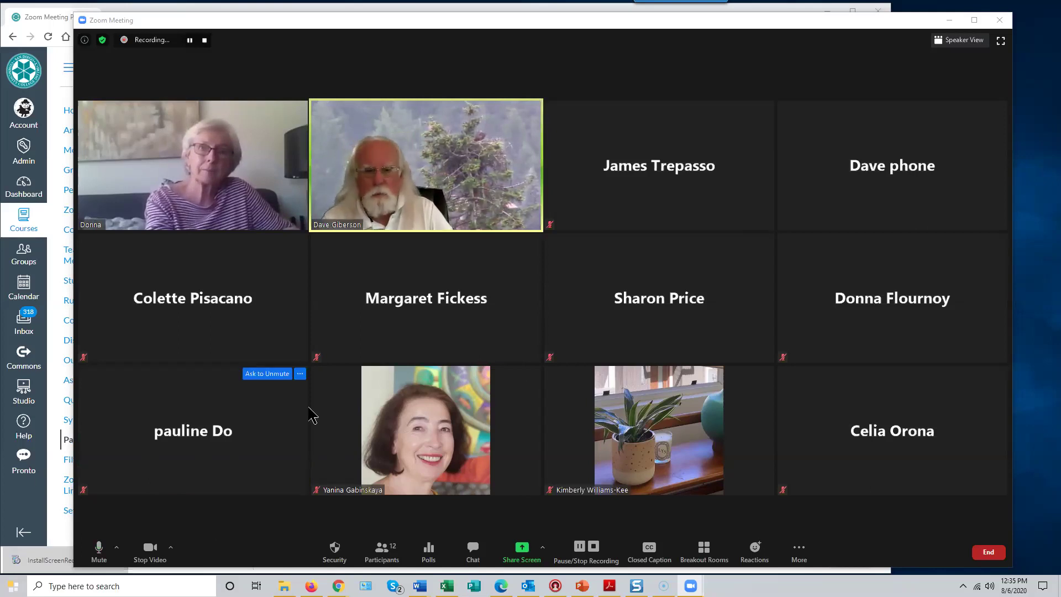
pyautogui.moveTo(308, 426)
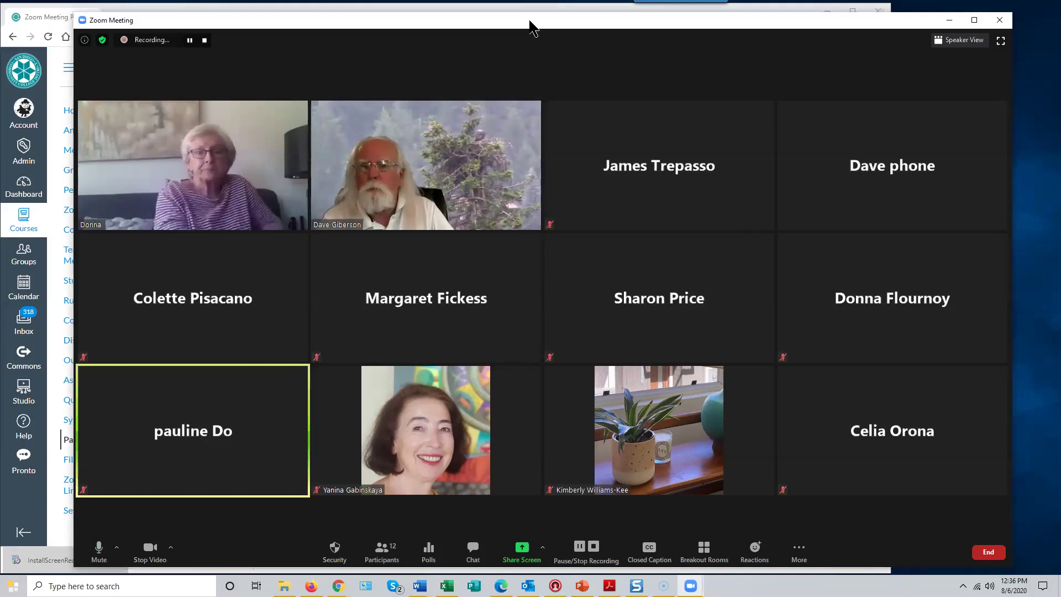
# - Minimize the Zoom meeting window so Canvas's Zoom Meeting Page shows
pyautogui.click(950, 20)
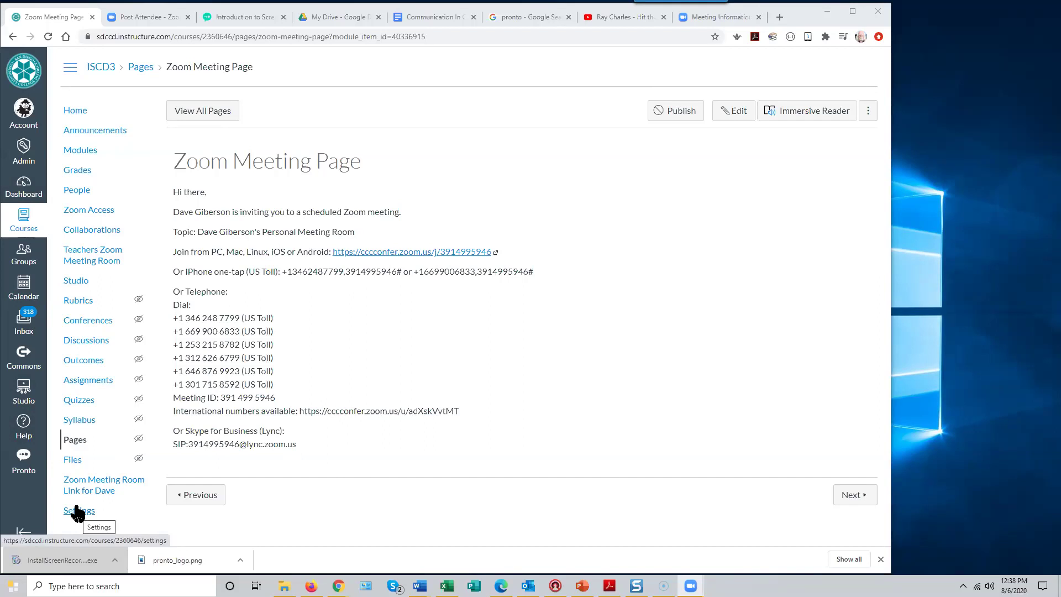
# - Go to the ISCD3 course Settings and open Import Course Content
pyautogui.click(78, 513)
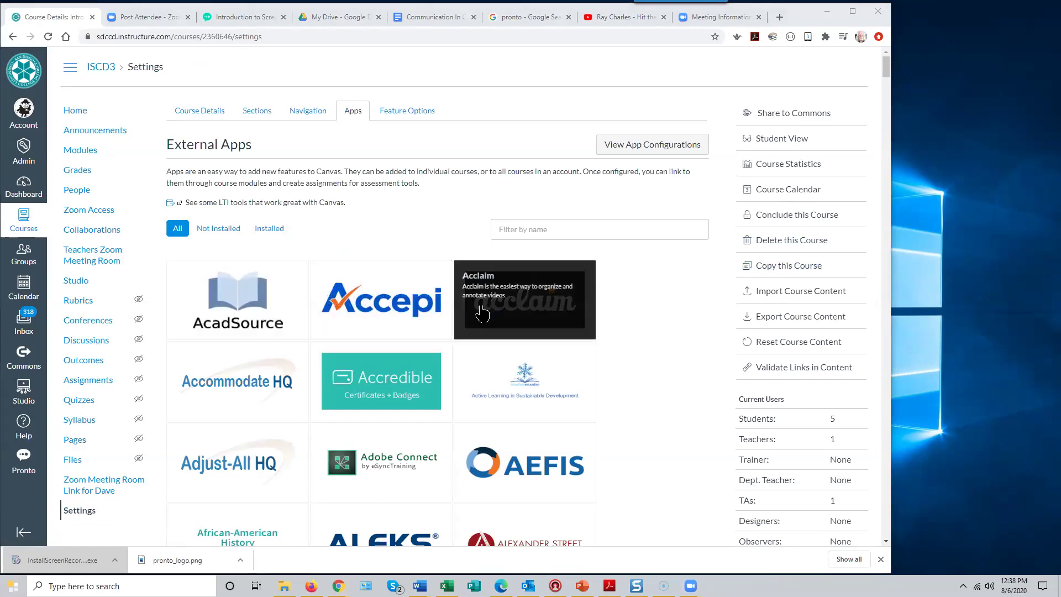
pyautogui.click(774, 293)
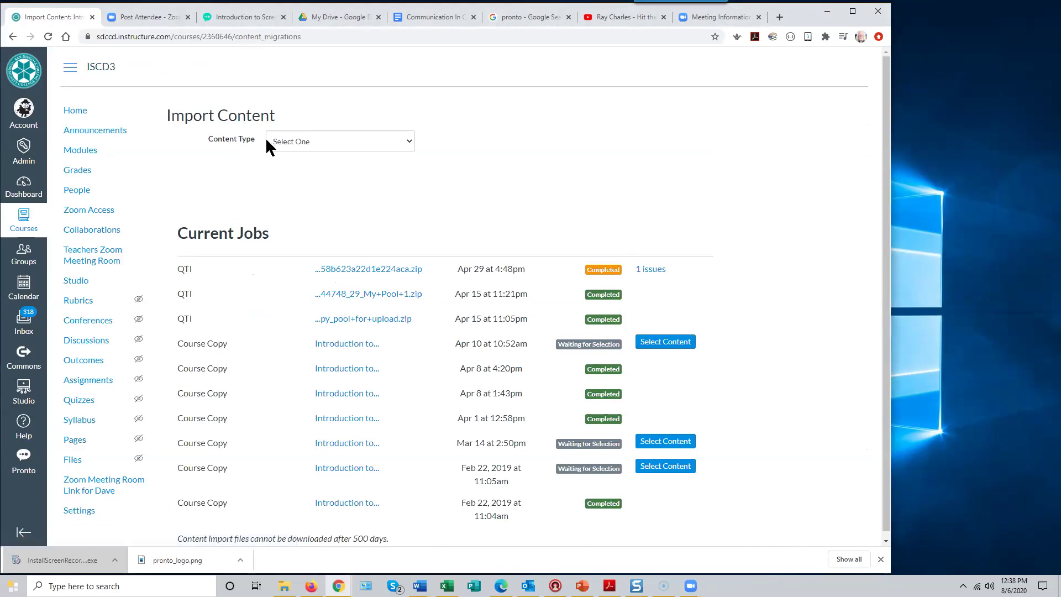
# - Queue a Copy a Canvas Course import from Introduction to Screencasting, selecting specific content
pyautogui.click(408, 145)
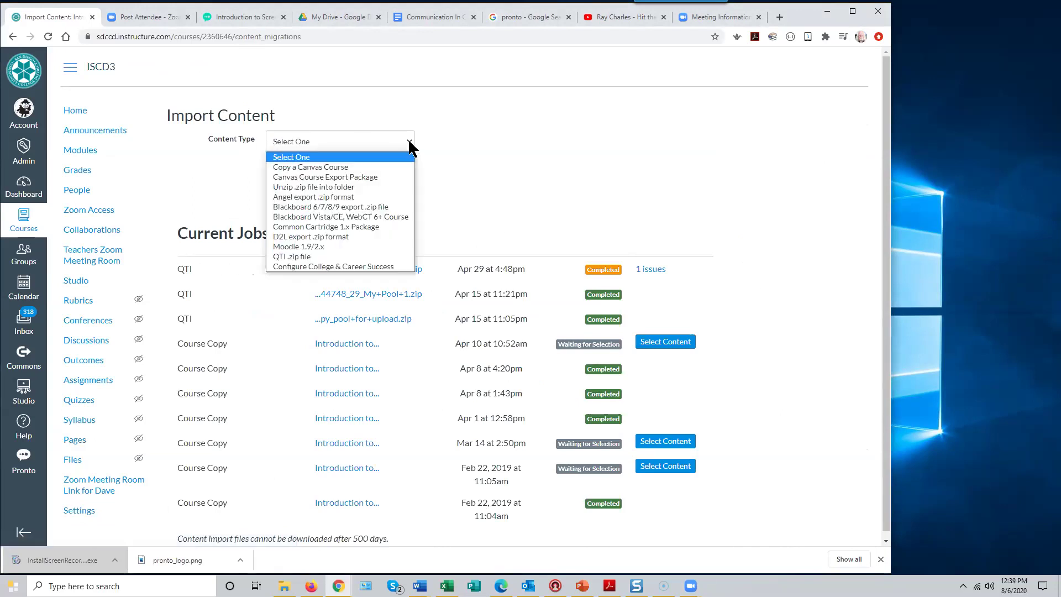
pyautogui.click(348, 166)
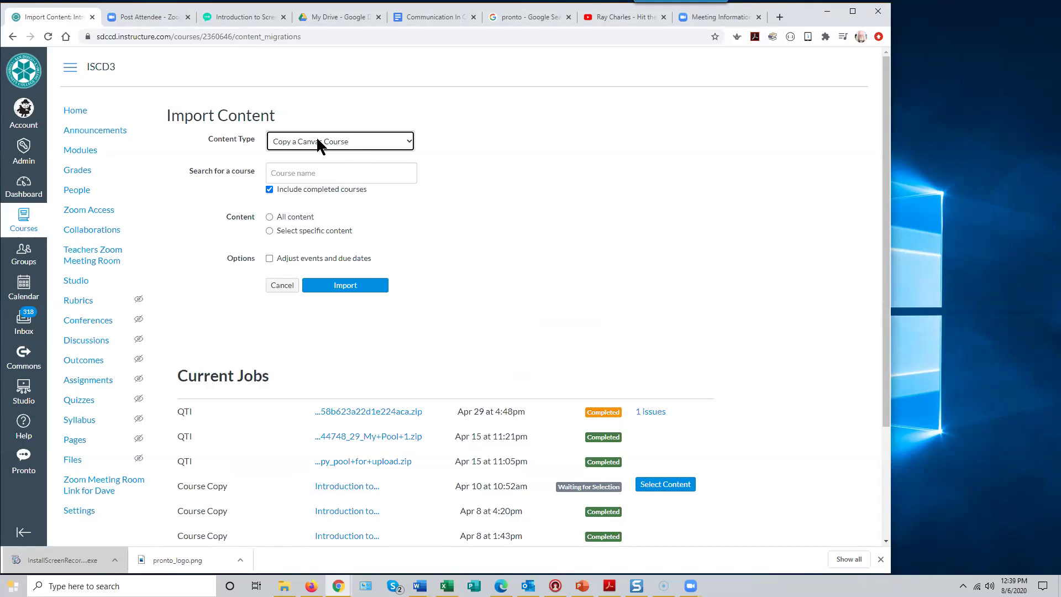
pyautogui.click(279, 174)
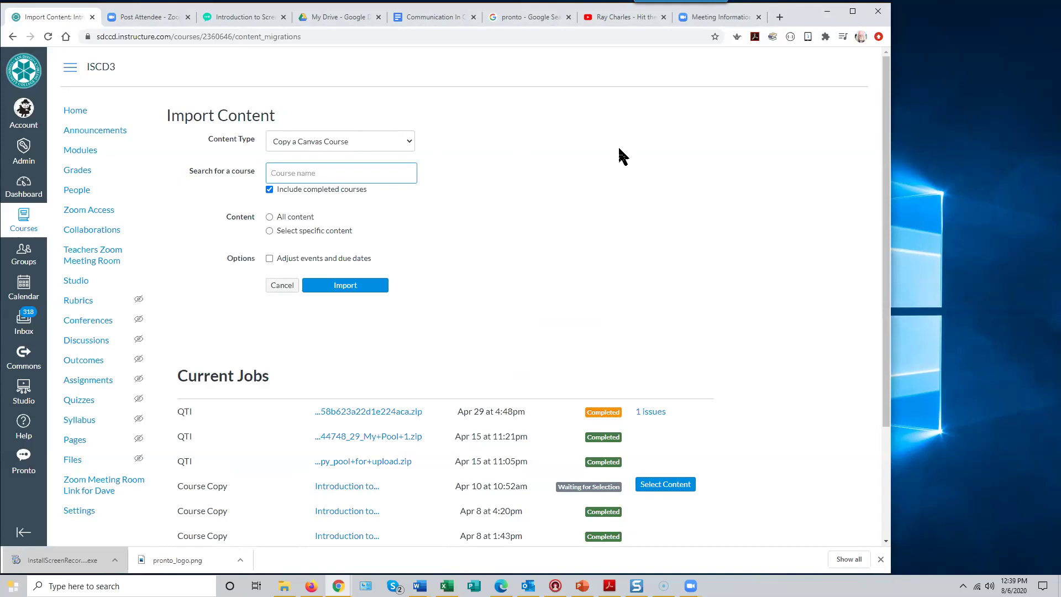
pyautogui.write('introduction to s')
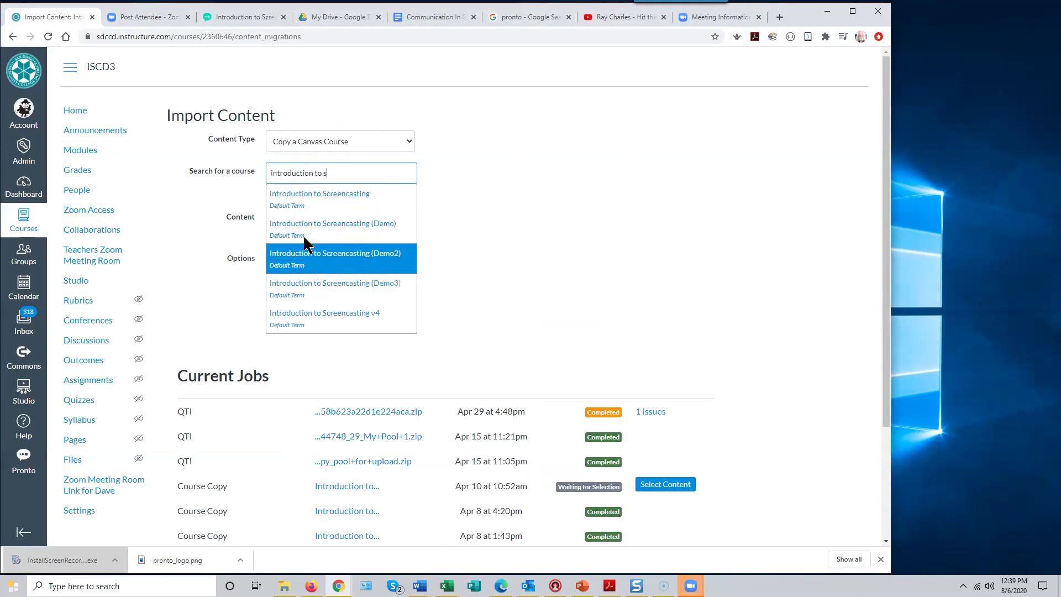
pyautogui.click(303, 199)
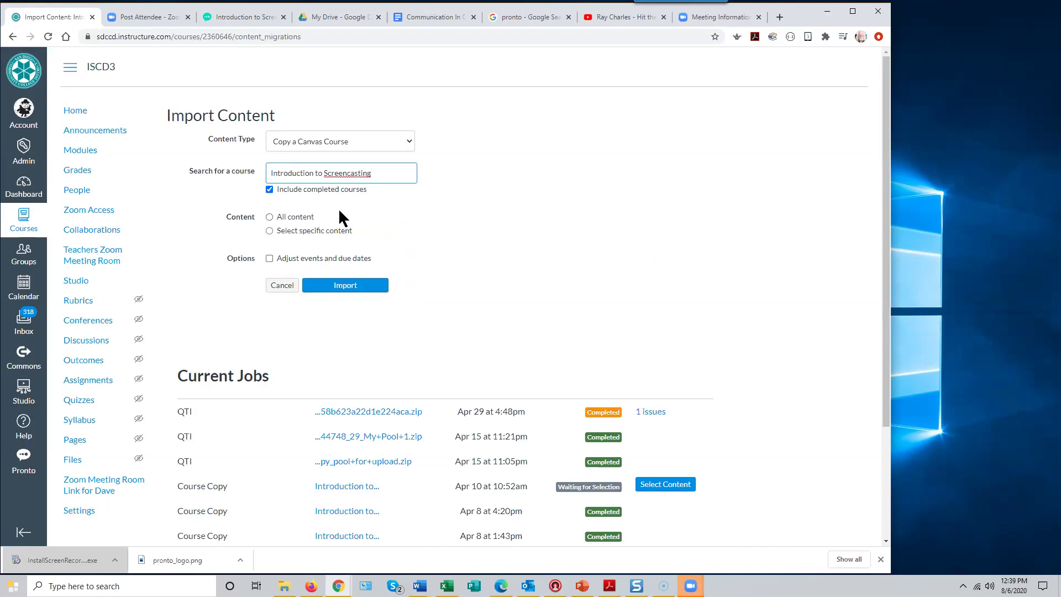
pyautogui.click(269, 231)
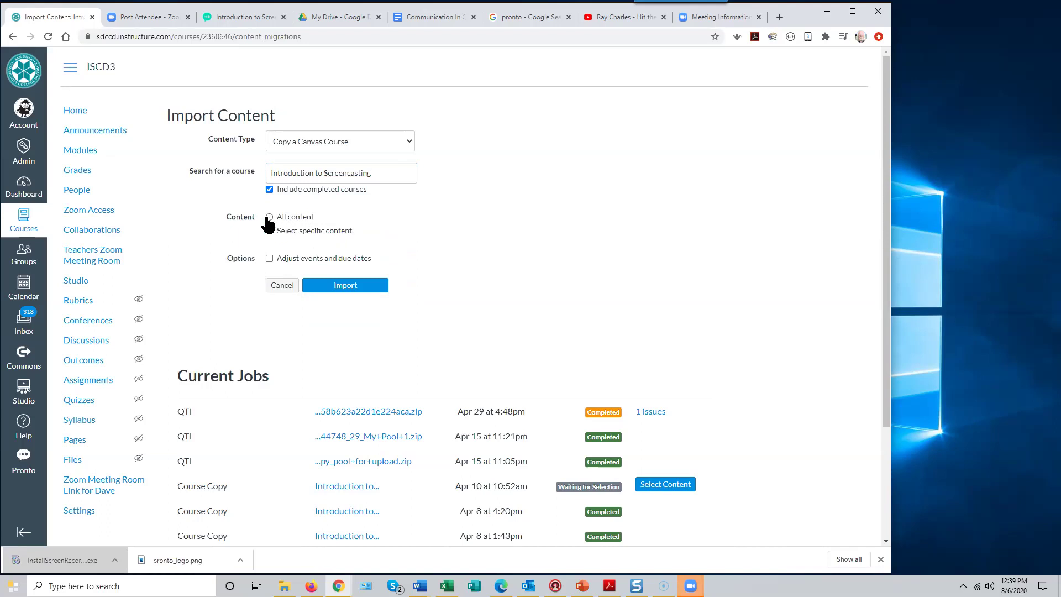
pyautogui.click(342, 287)
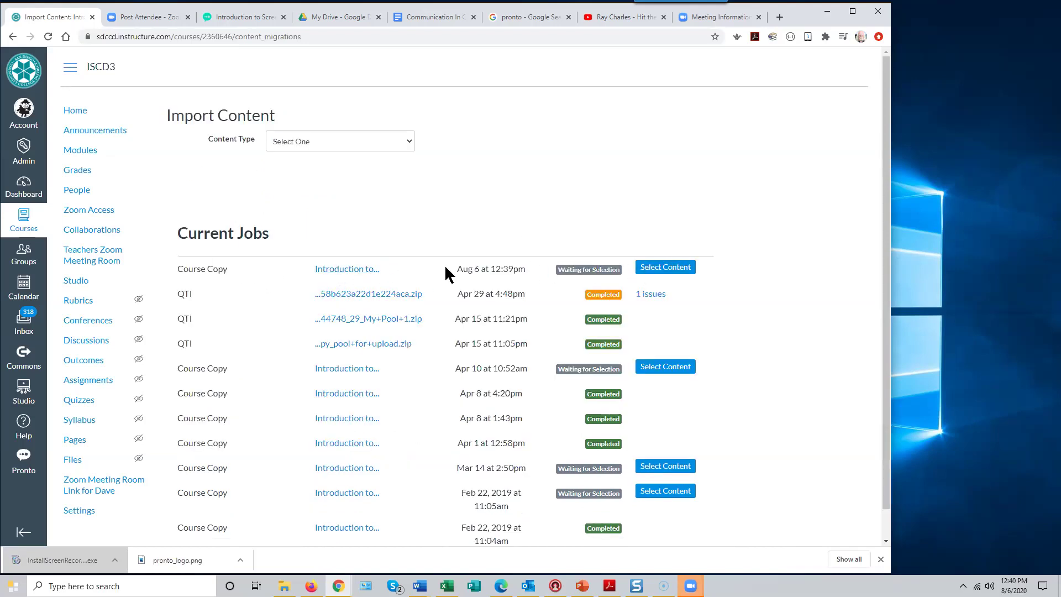
# - Choose only the Seminar Evaluation quiz under Quizzes for the course copy job
pyautogui.click(661, 269)
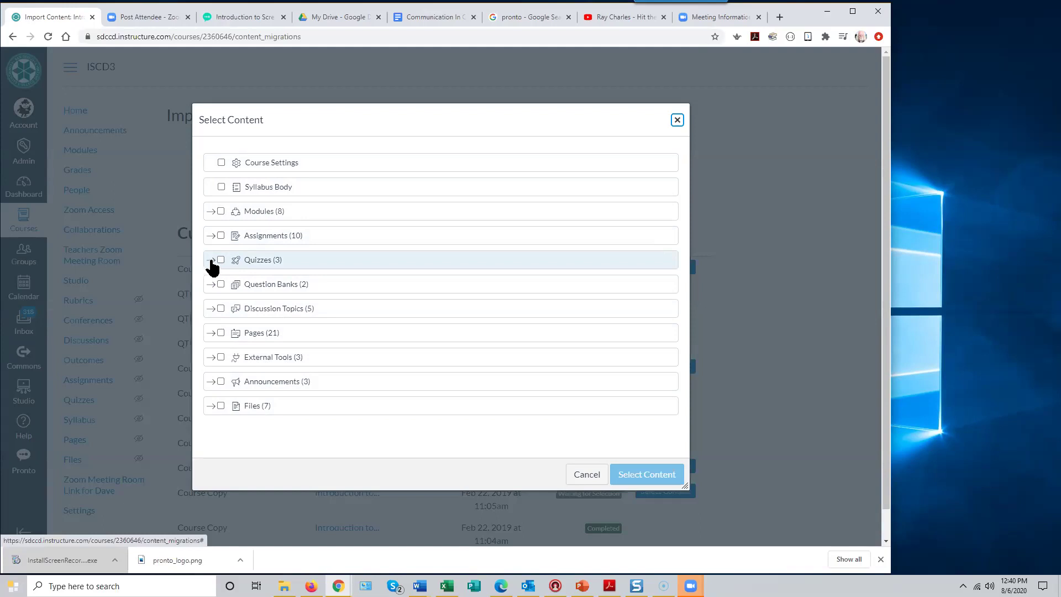
pyautogui.click(211, 261)
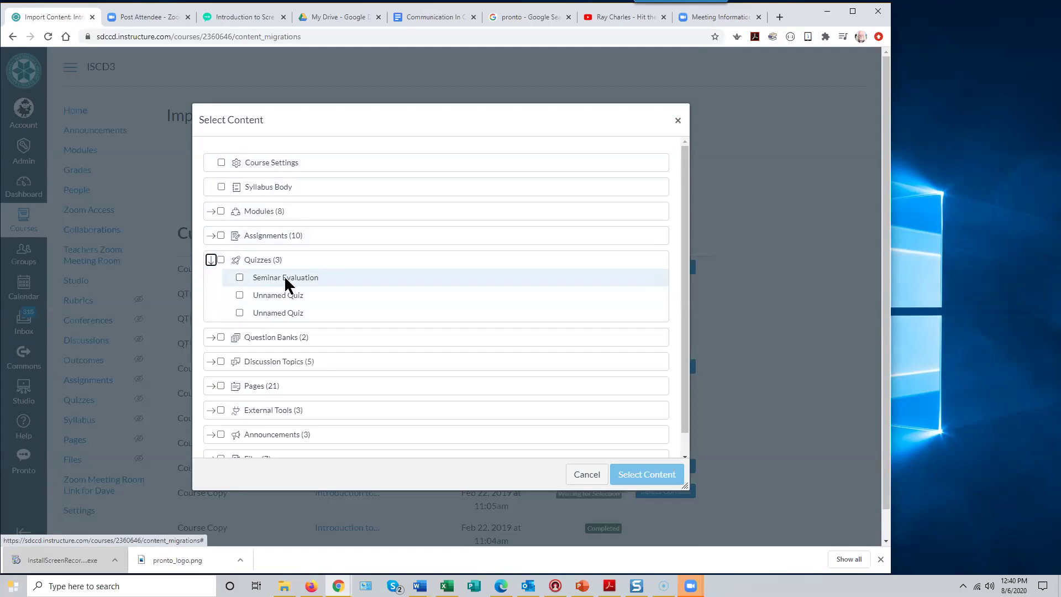
pyautogui.click(240, 277)
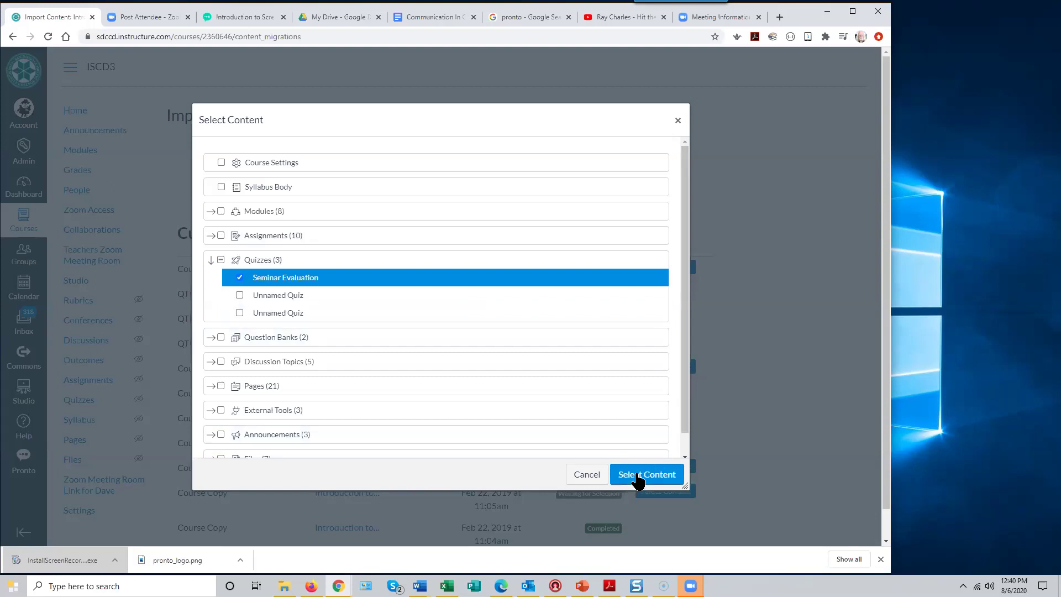
pyautogui.click(638, 476)
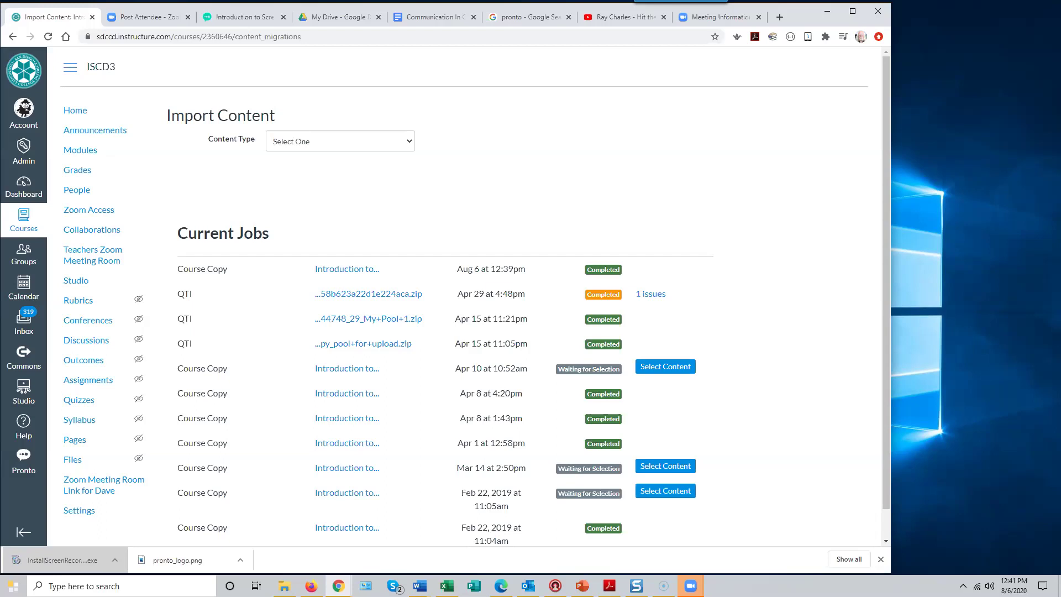
# - Go to the course's Pages and list all pages
pyautogui.click(75, 442)
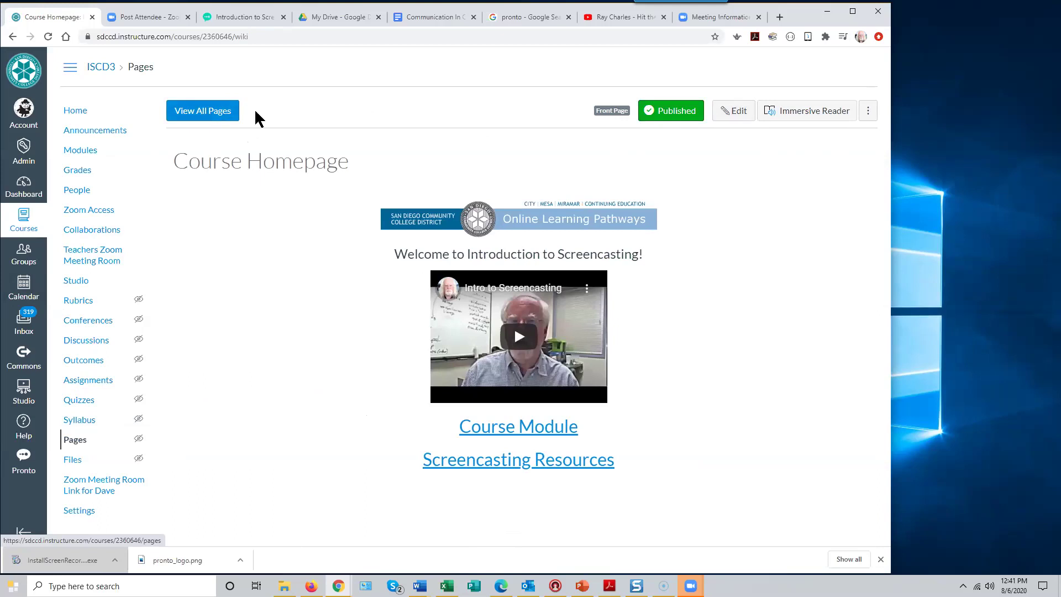
pyautogui.click(224, 113)
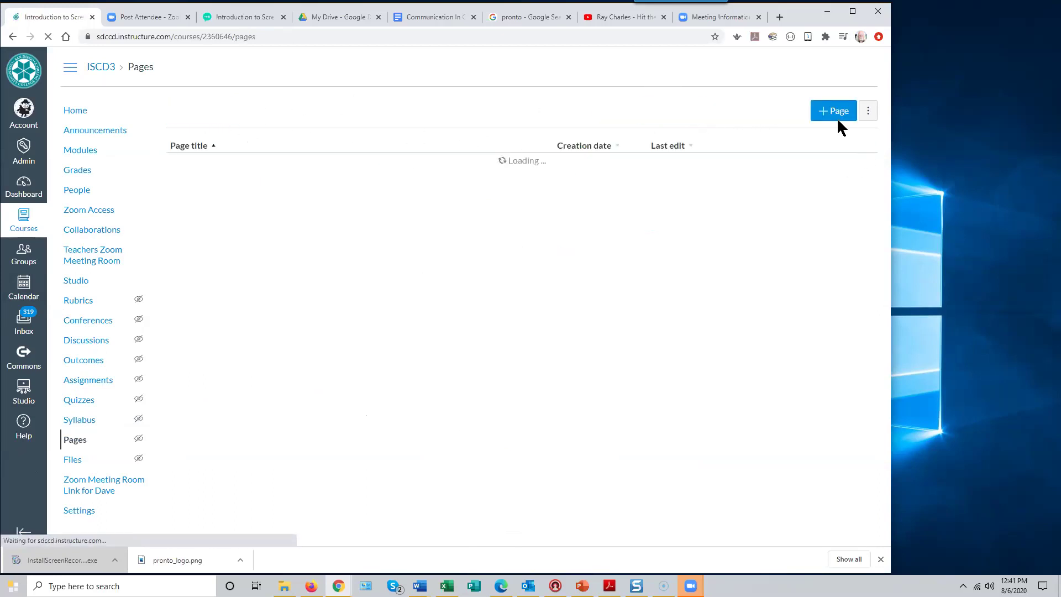
# - Create a new course page with the body text 'Link to YouTube video.'
pyautogui.click(837, 113)
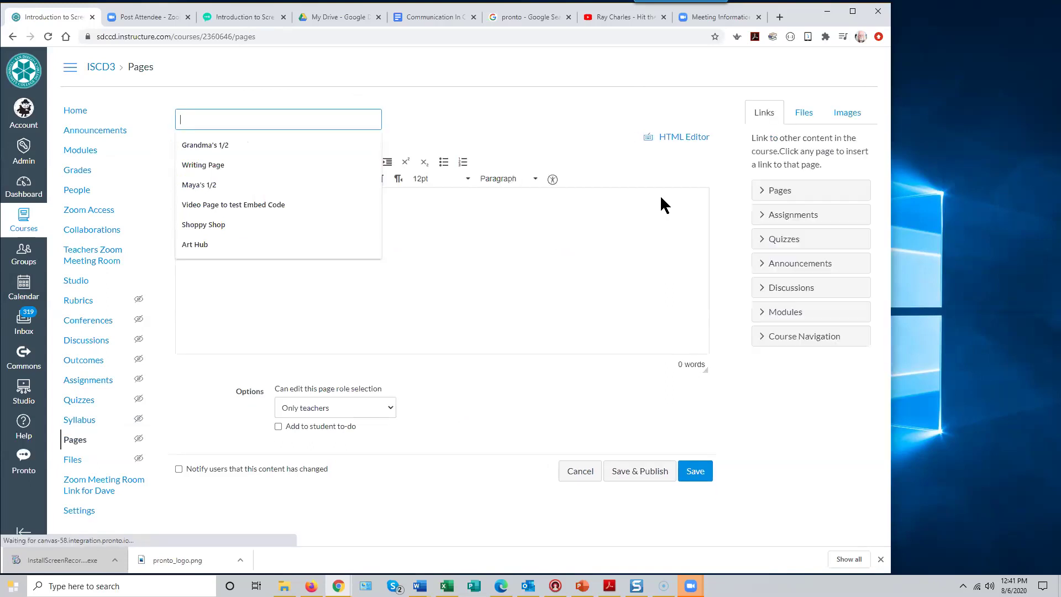
pyautogui.click(418, 209)
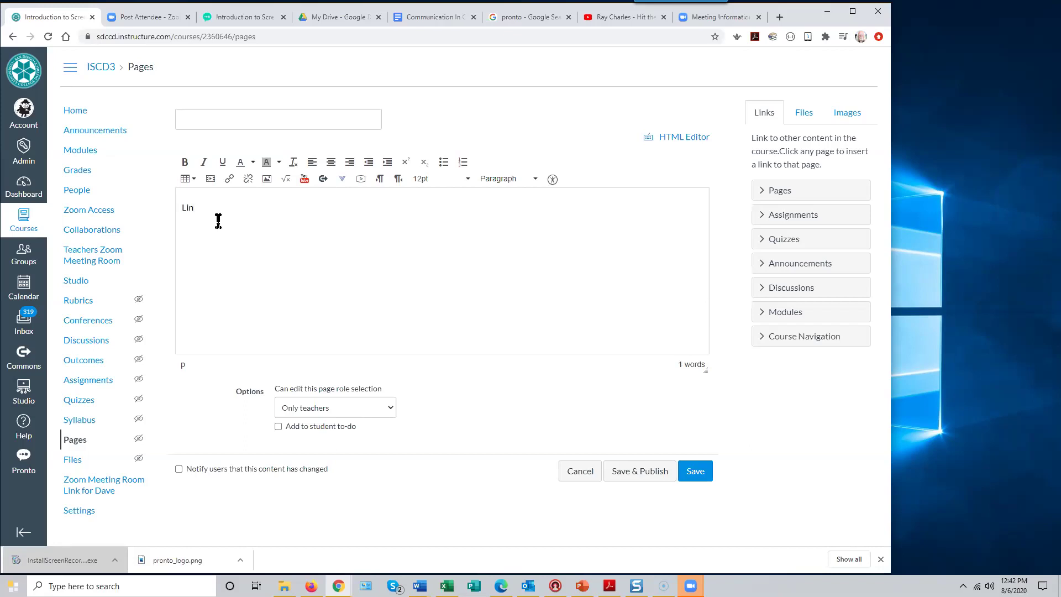
pyautogui.write('o YouTube video.')
# - Select the 'Link to YouTube video.' line, then copy the Ray Charles video's youtu.be share link
pyautogui.moveTo(269, 208); pyautogui.dragTo(175, 215)
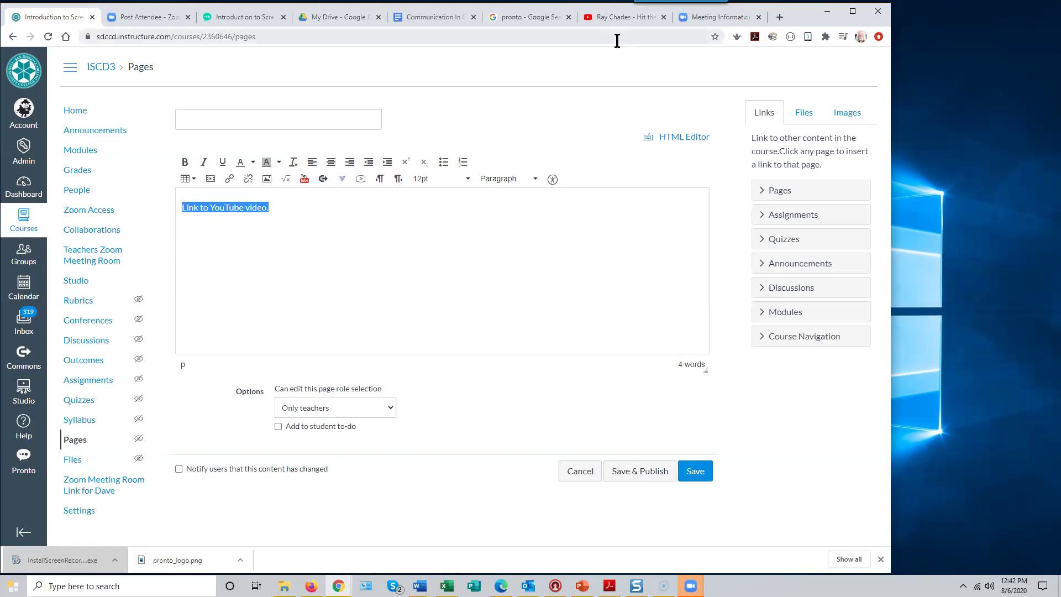
pyautogui.click(619, 17)
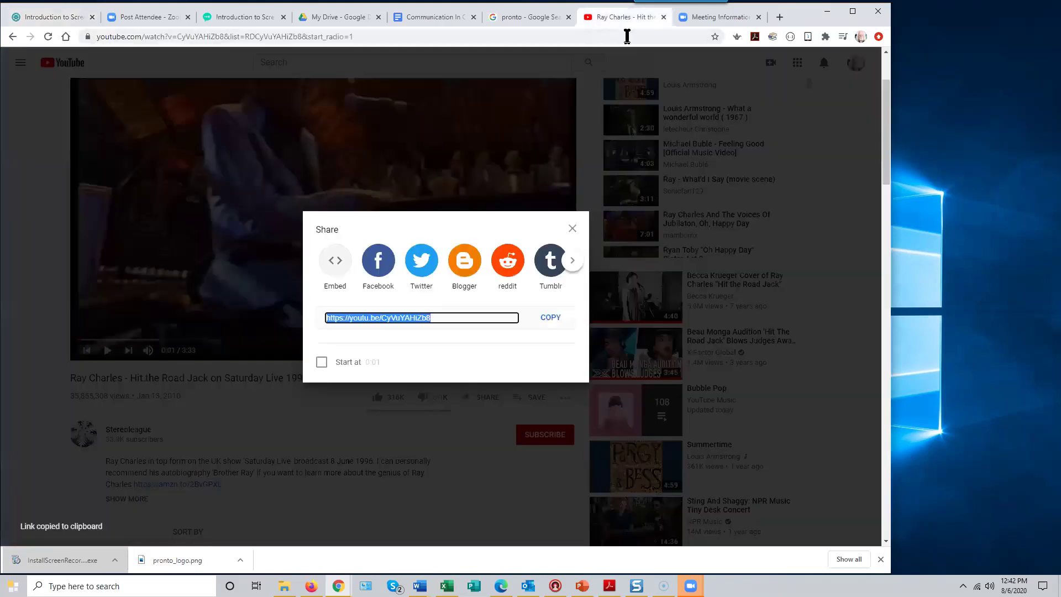
pyautogui.click(572, 229)
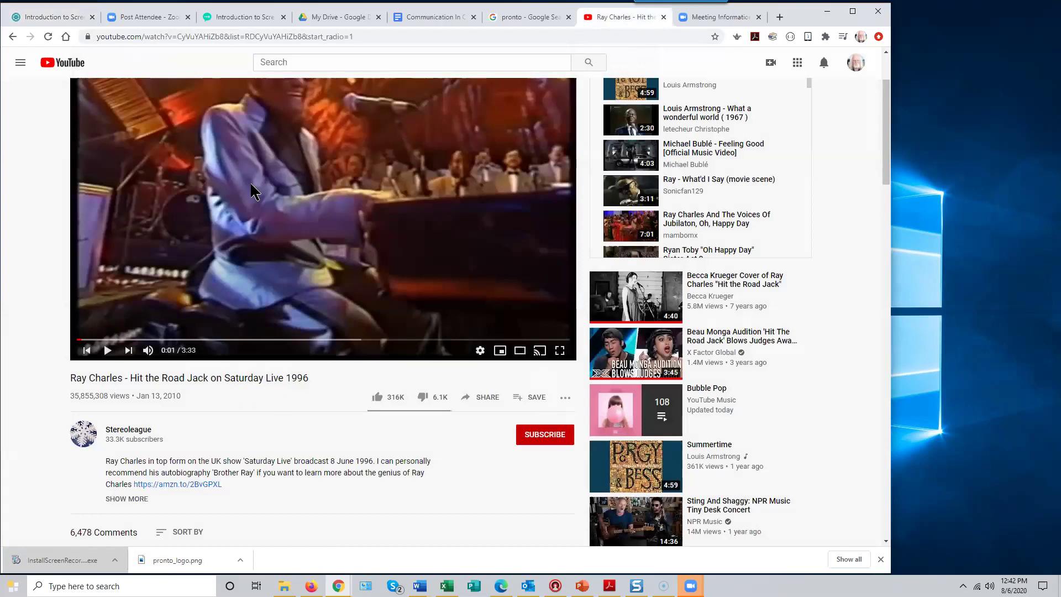
pyautogui.scroll(2, 293, 237)
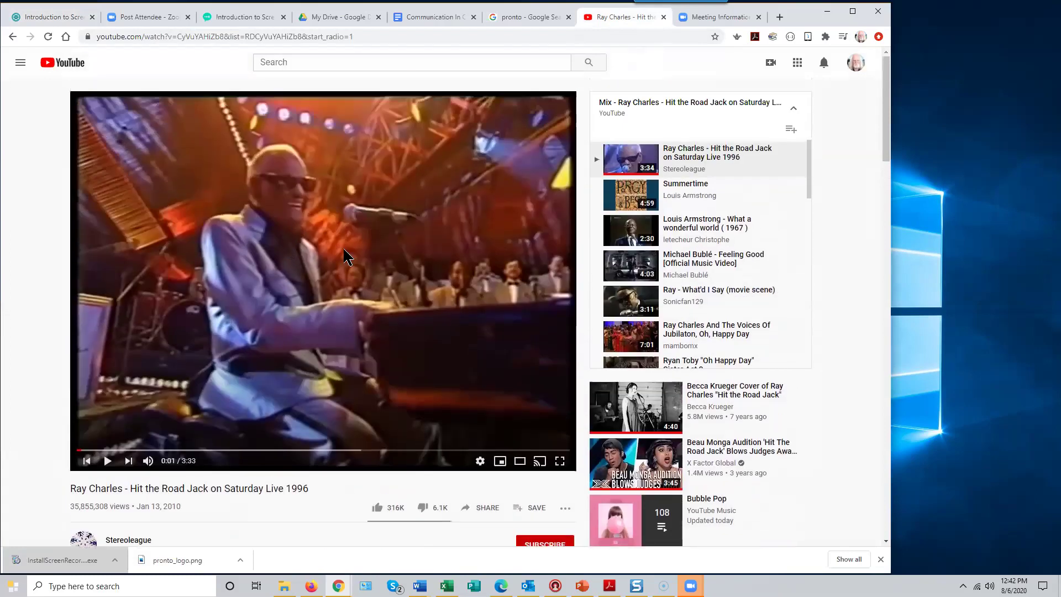
pyautogui.click(491, 510)
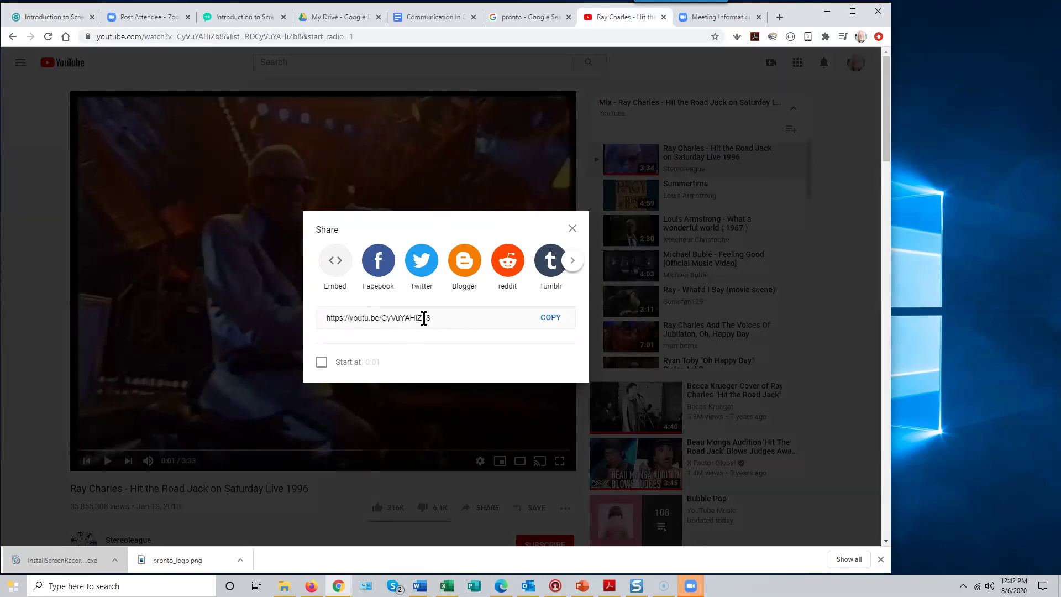
pyautogui.click(547, 325)
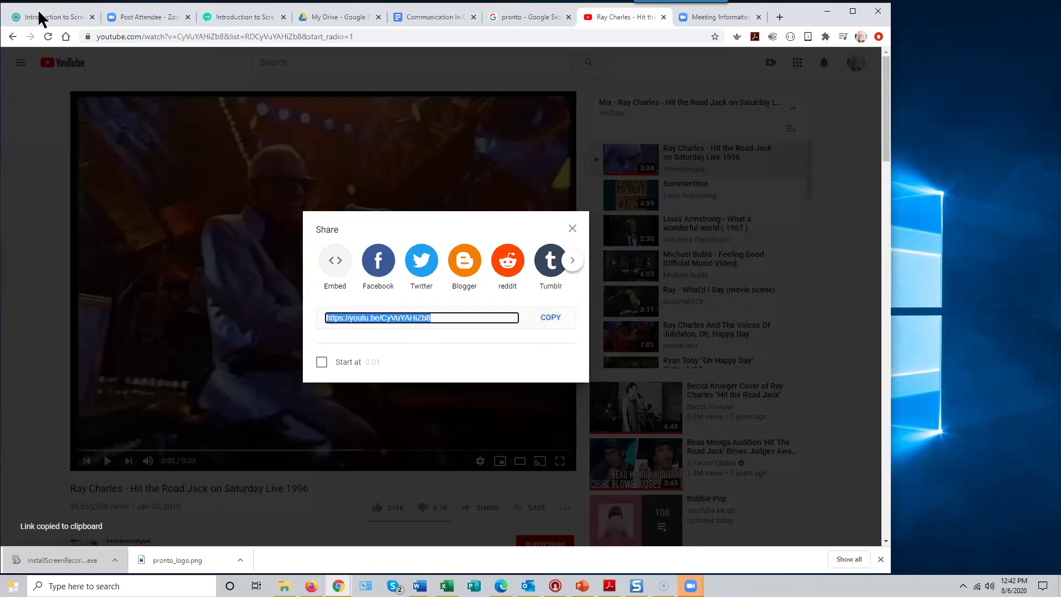
pyautogui.click(40, 17)
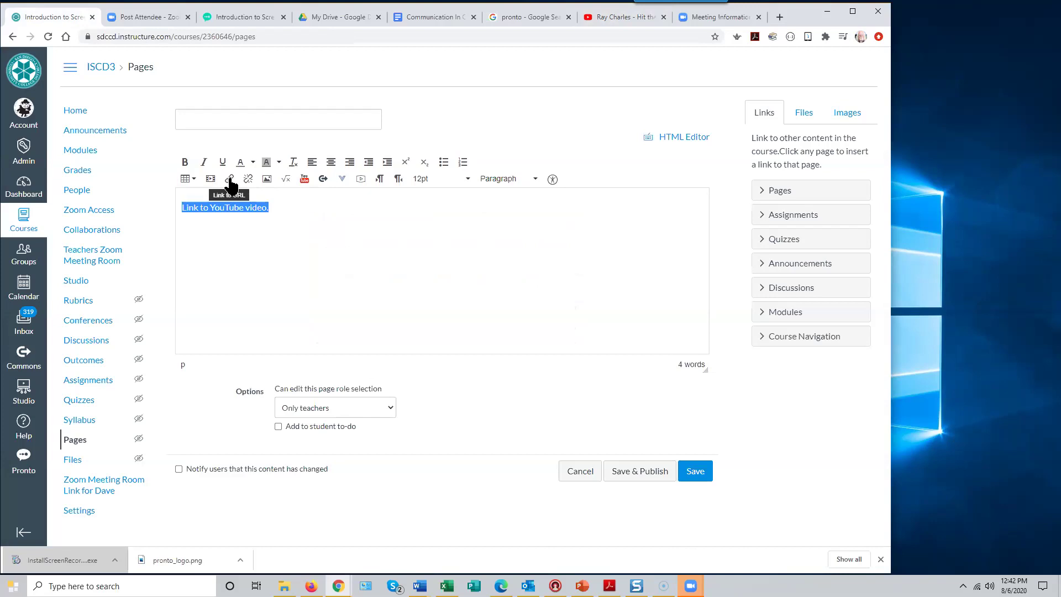
# - Link the selected text to the pasted youtu.be address and attempt to save the page
pyautogui.click(230, 180)
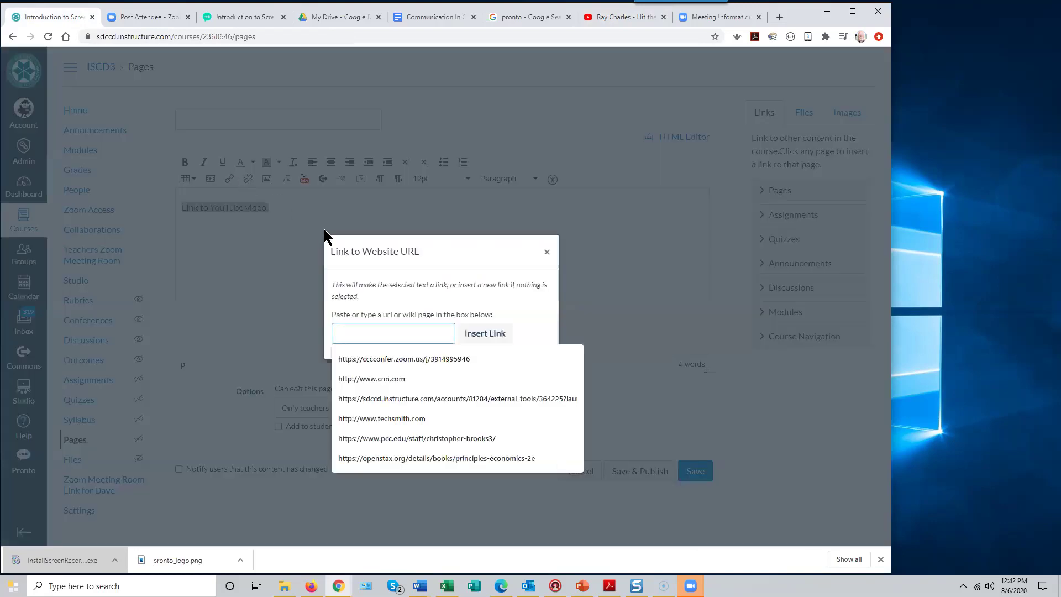
pyautogui.rightClick(343, 331)
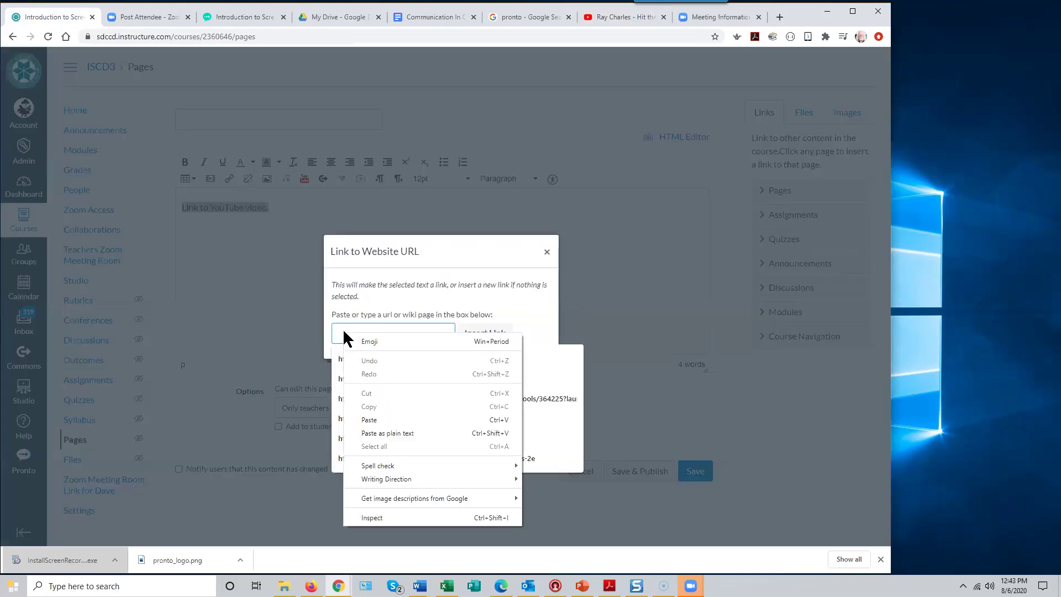
pyautogui.click(375, 420)
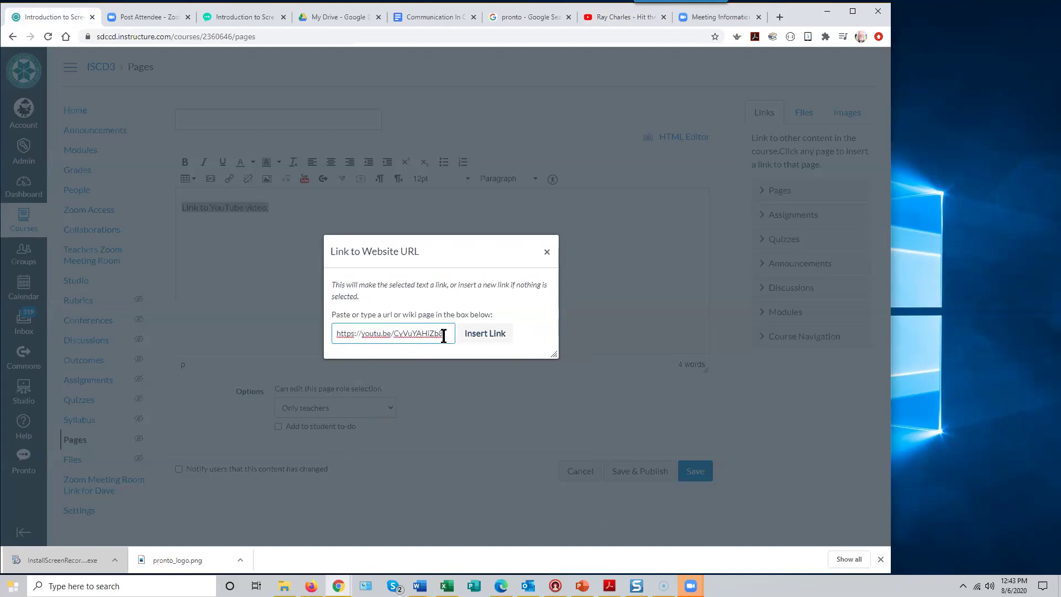
pyautogui.click(486, 334)
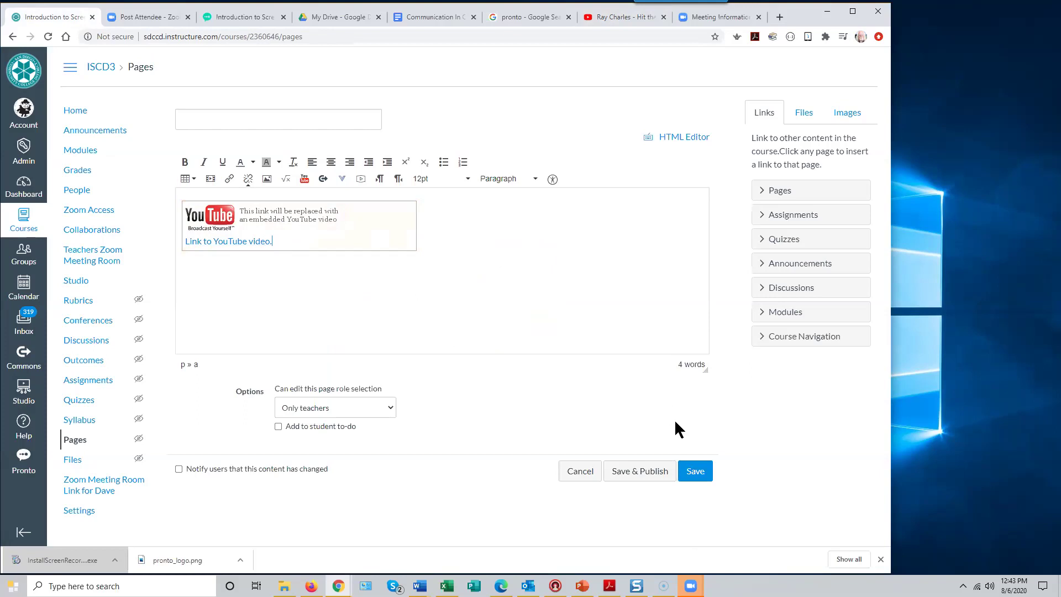
pyautogui.click(696, 471)
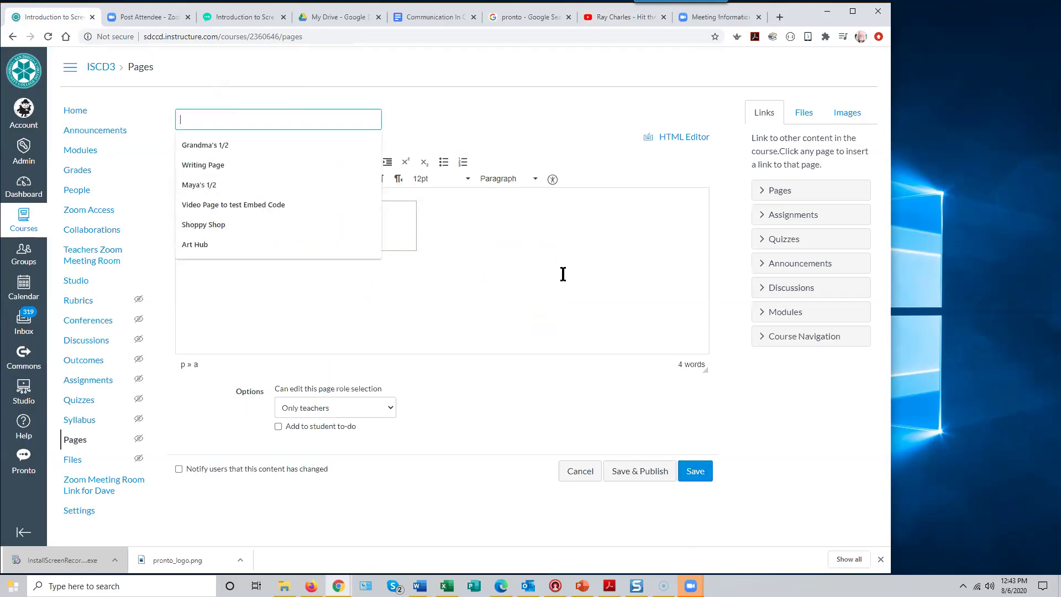
# - Give the page the title 'Sample video page' and save it
pyautogui.click(218, 120)
pyautogui.write('Sample')
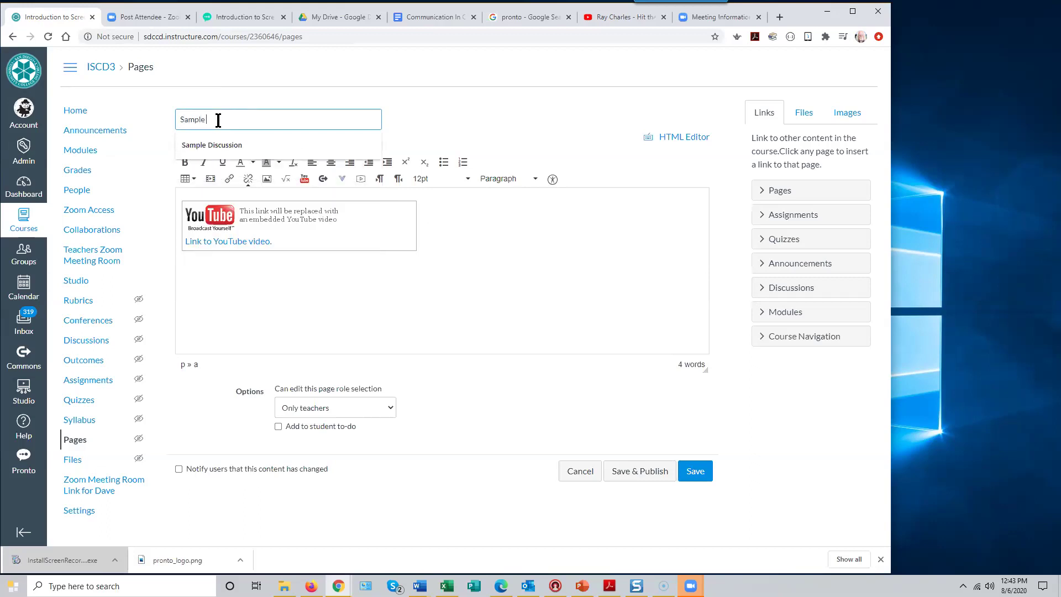
pyautogui.write(' video page')
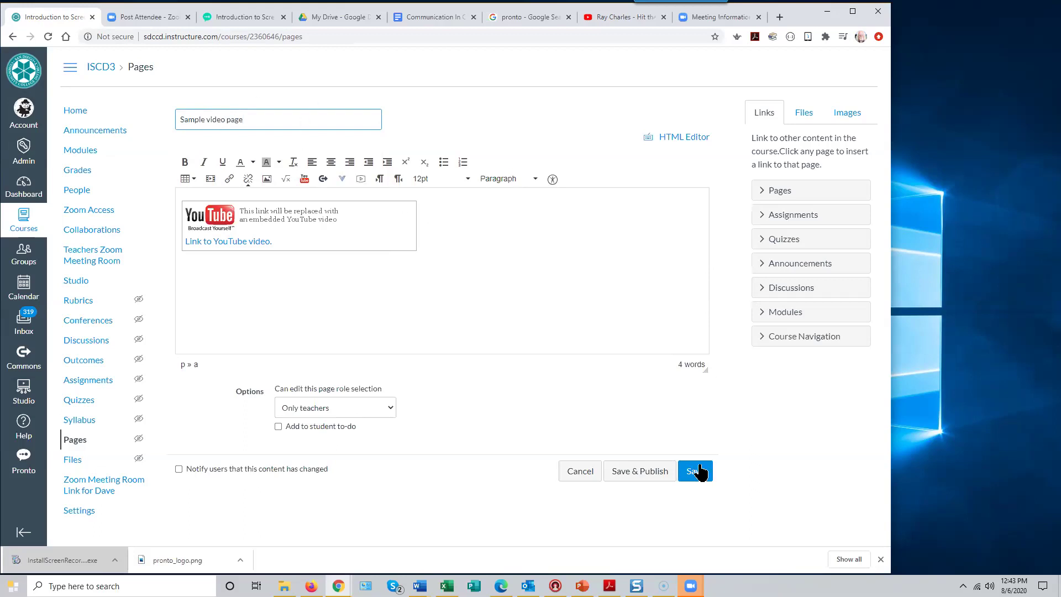
pyautogui.click(699, 471)
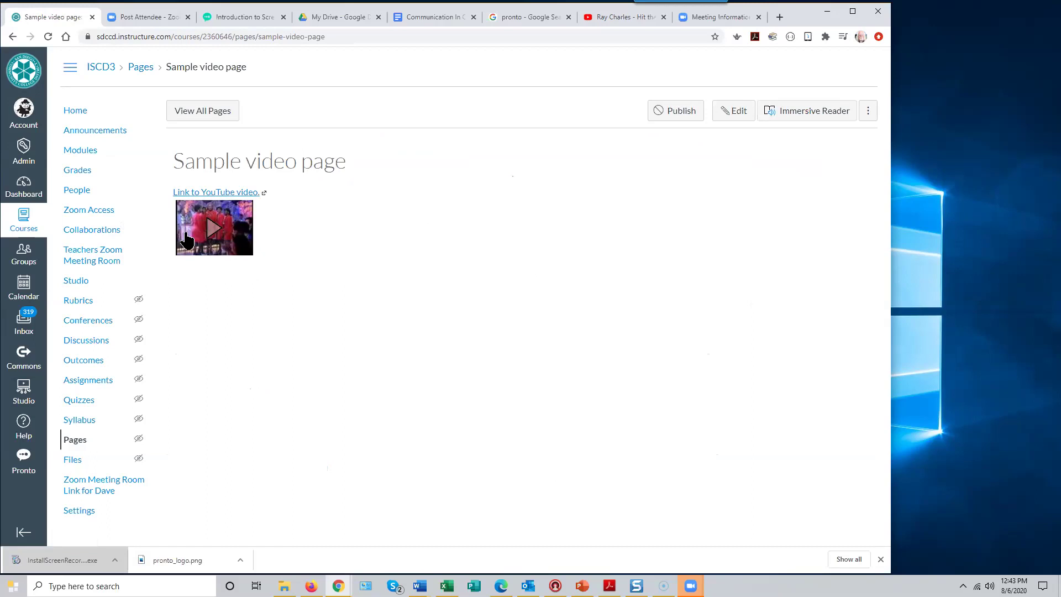
pyautogui.click(274, 238)
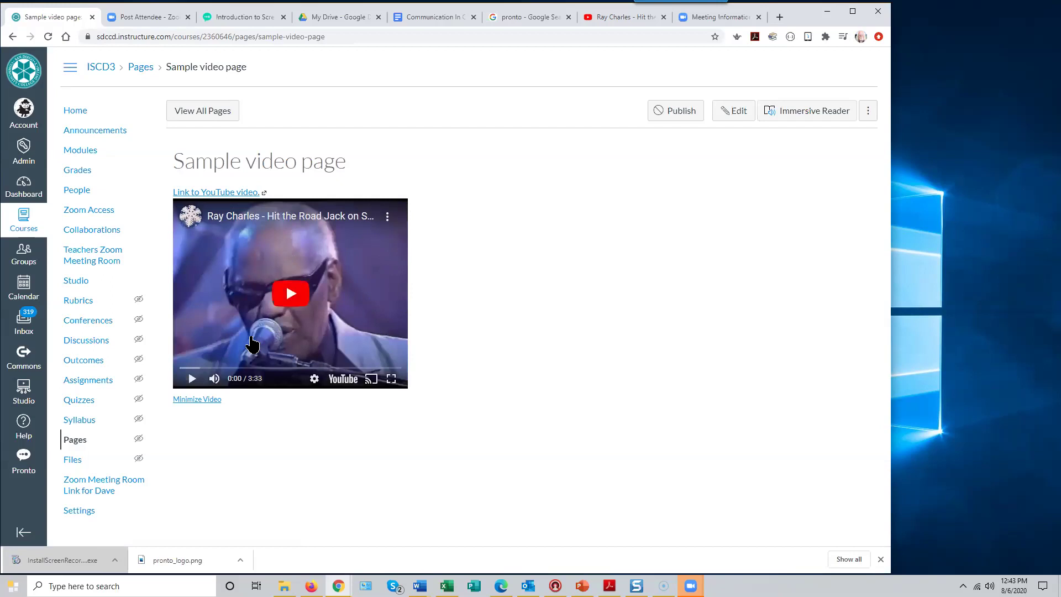
pyautogui.click(198, 400)
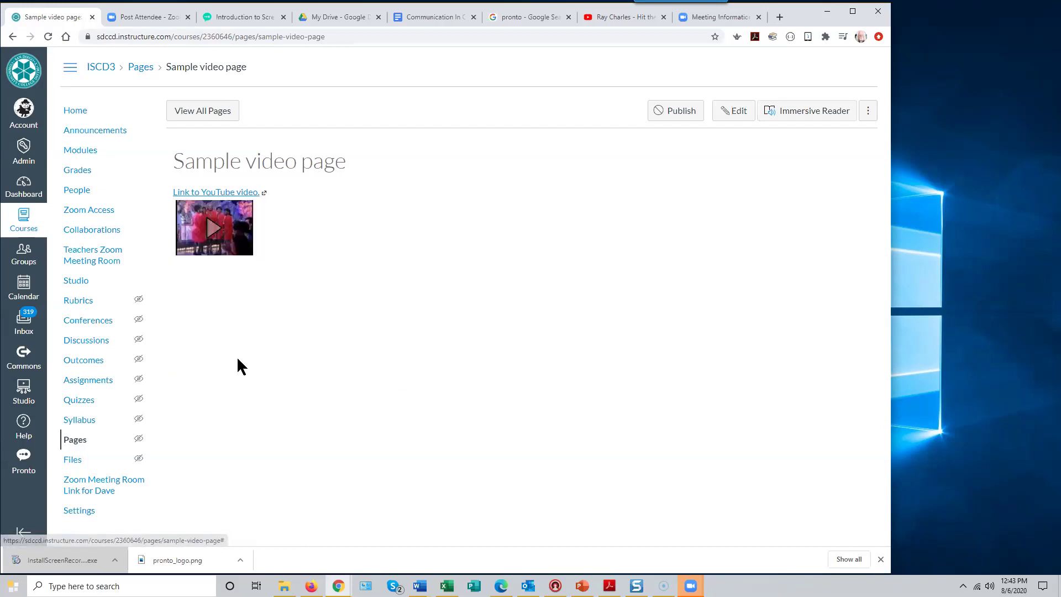
pyautogui.moveTo(243, 238); pyautogui.dragTo(126, 237)
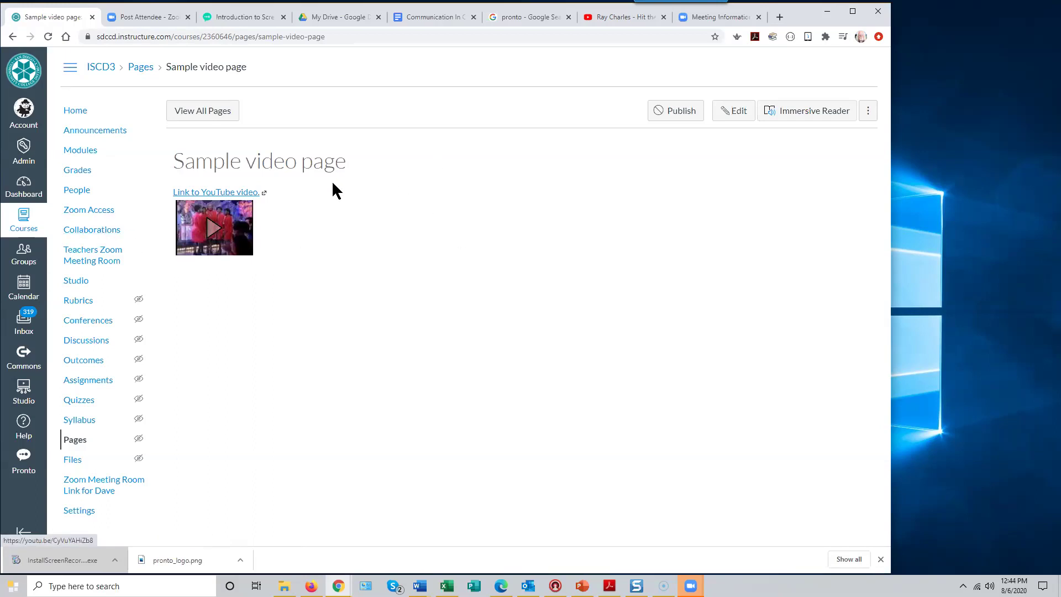
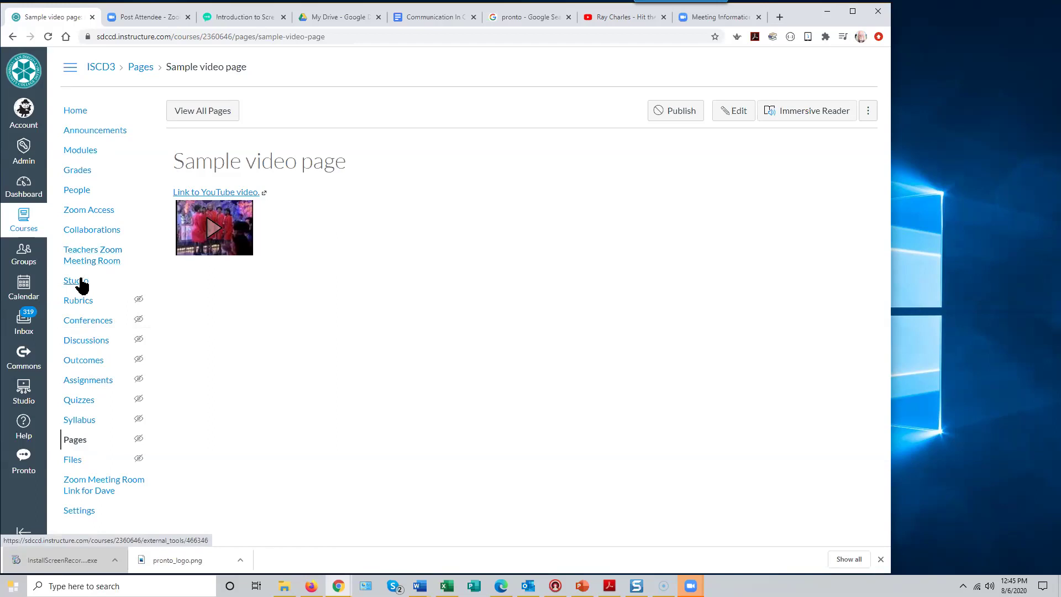
# - Open the graded ISCD3 discussion 'What Could I do with Screencasting?' from Discussions
pyautogui.click(85, 341)
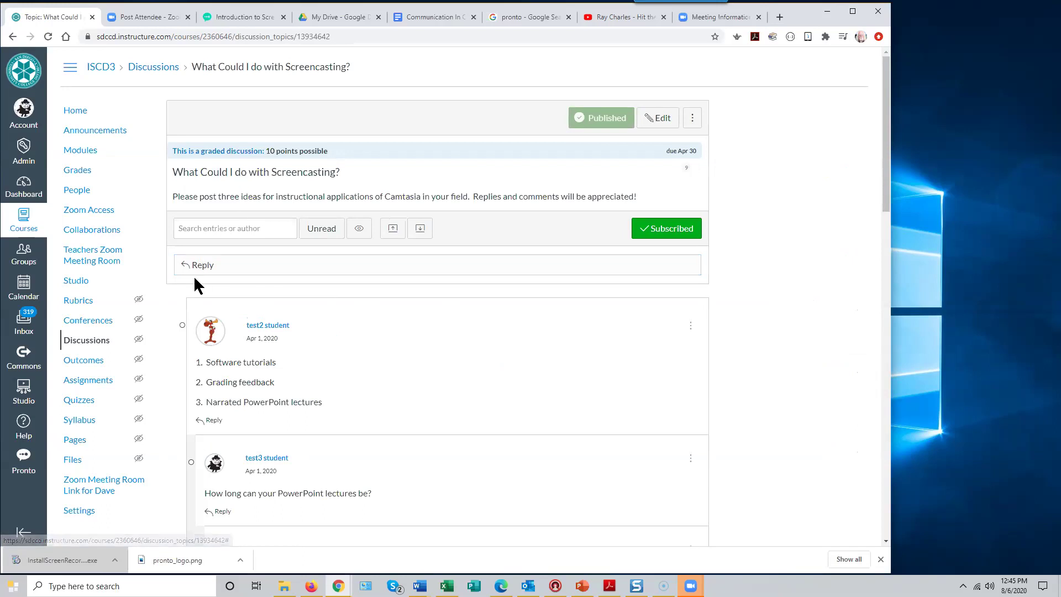
# - Start an empty reply to the screencasting discussion and bring up the Insert / Edit Image dialog
pyautogui.click(198, 266)
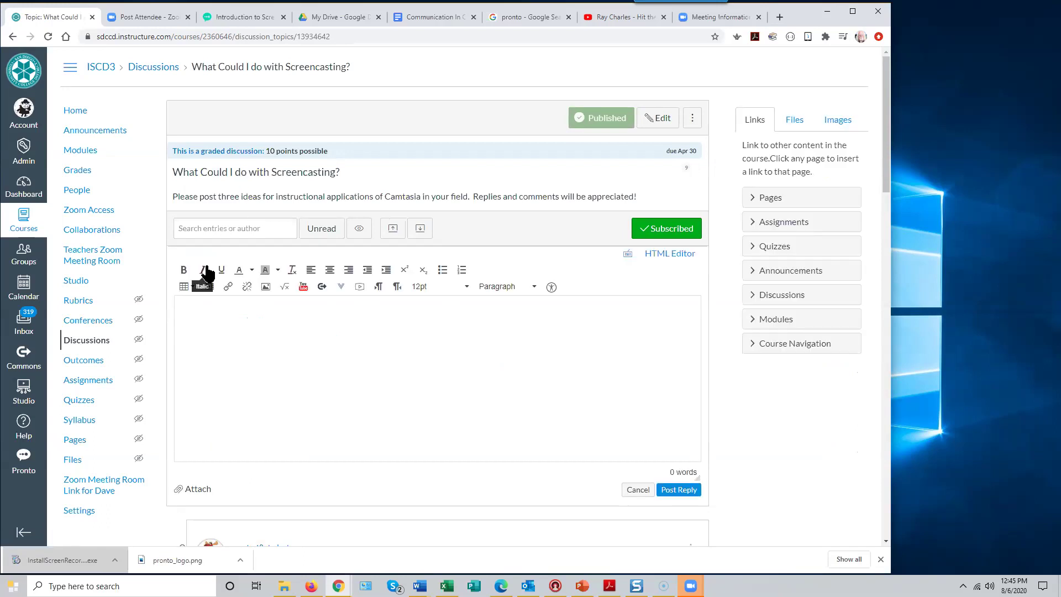
pyautogui.click(194, 315)
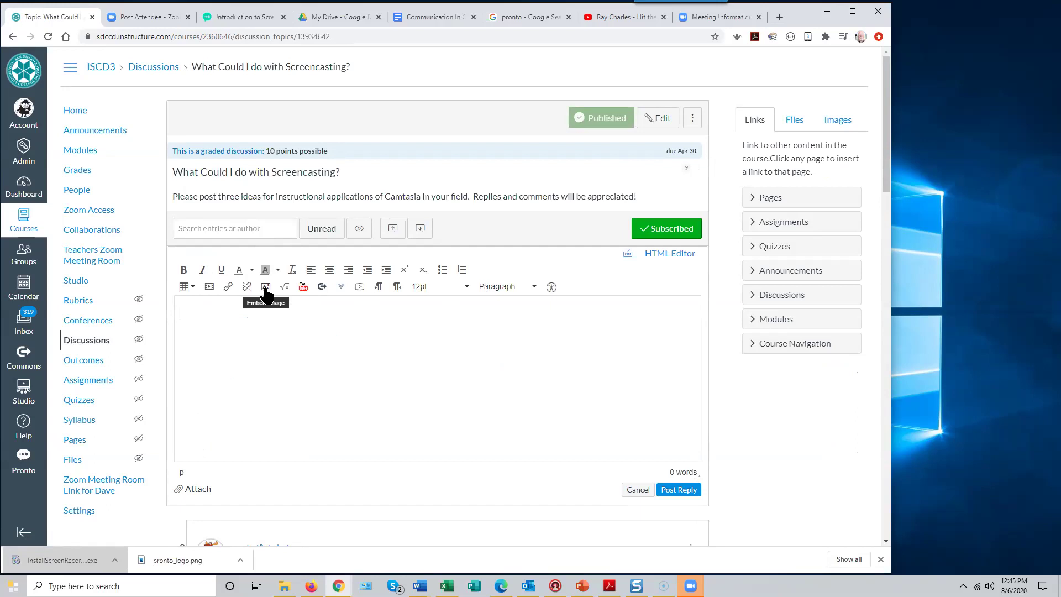
pyautogui.click(266, 287)
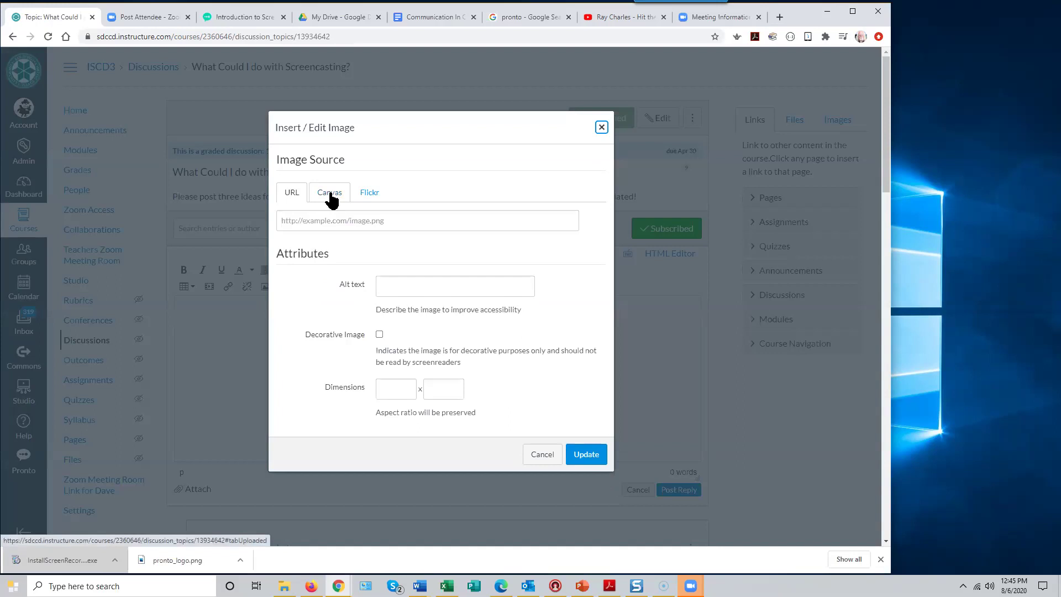
# - In the image dialog, expand Canvas My files and choose to upload a new image
pyautogui.click(330, 193)
pyautogui.click(290, 270)
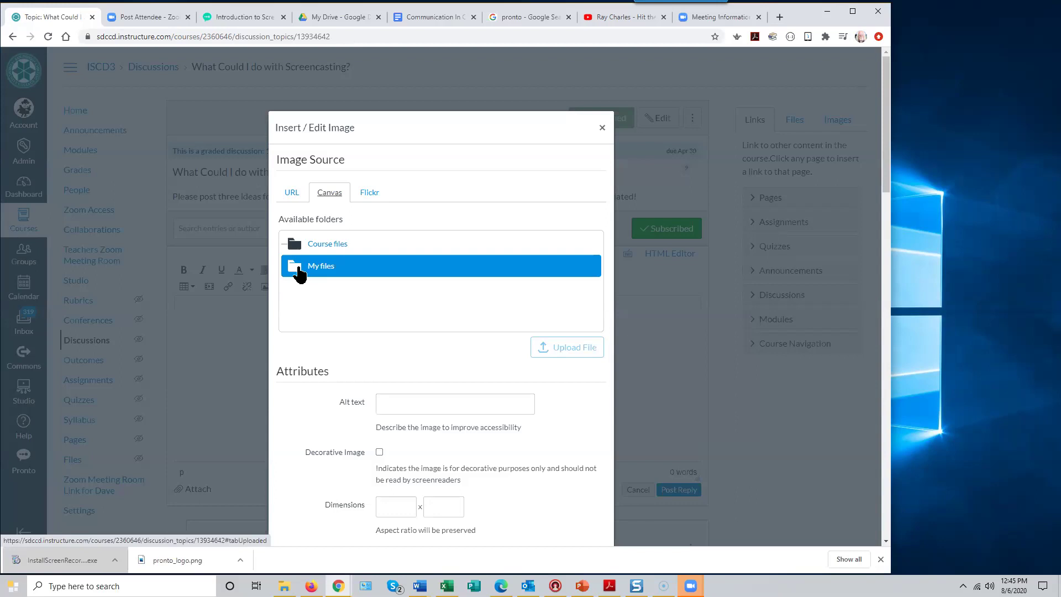
pyautogui.click(299, 271)
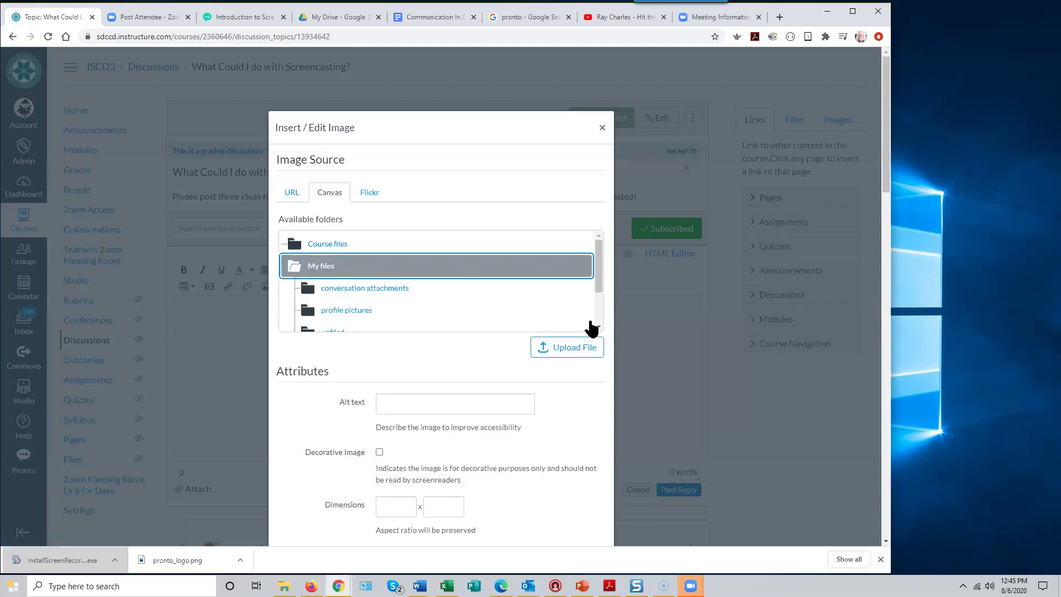
pyautogui.click(566, 350)
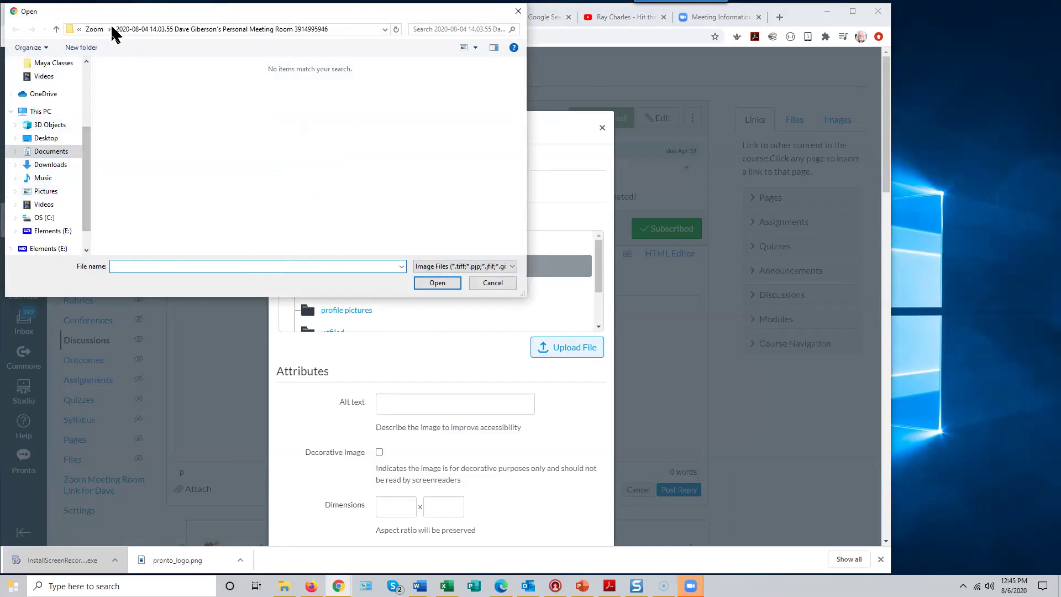
# - Upload alfred.jpg from the Pictures folder into My files
pyautogui.moveTo(84, 191); pyautogui.dragTo(88, 230)
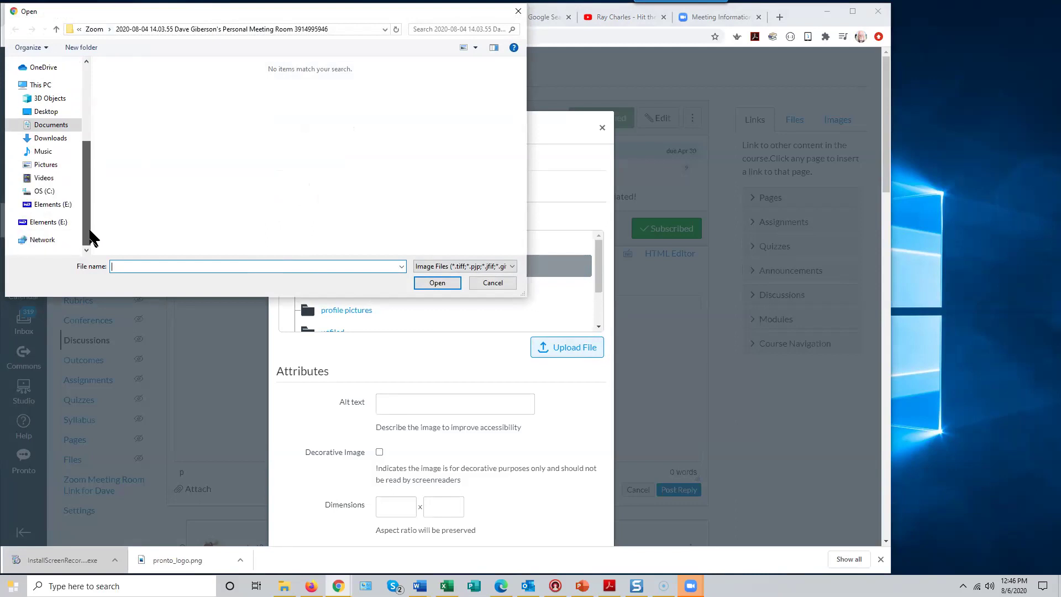
pyautogui.click(54, 167)
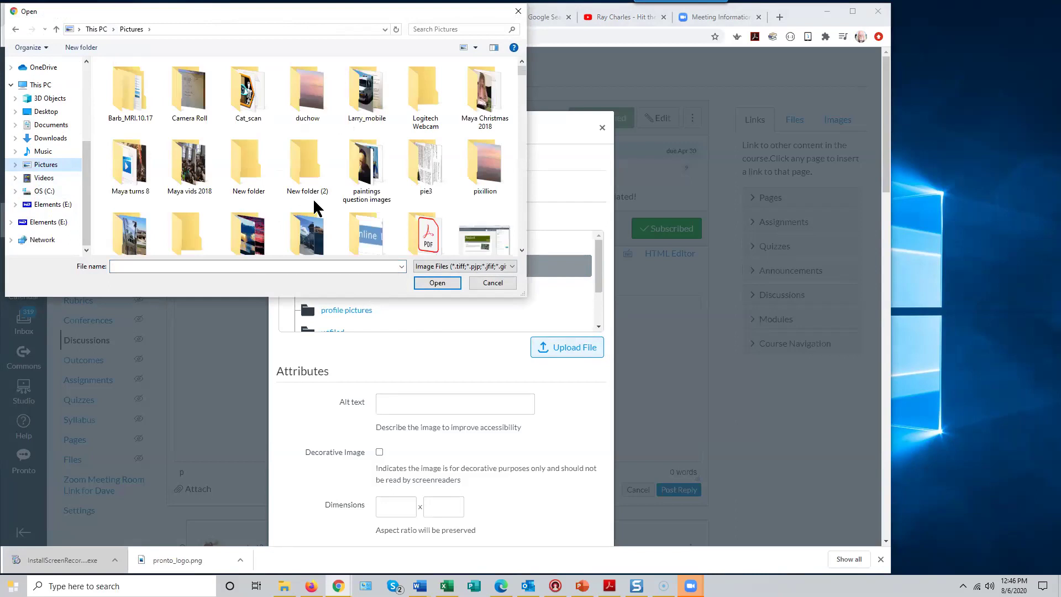
pyautogui.scroll(-5, 354, 181)
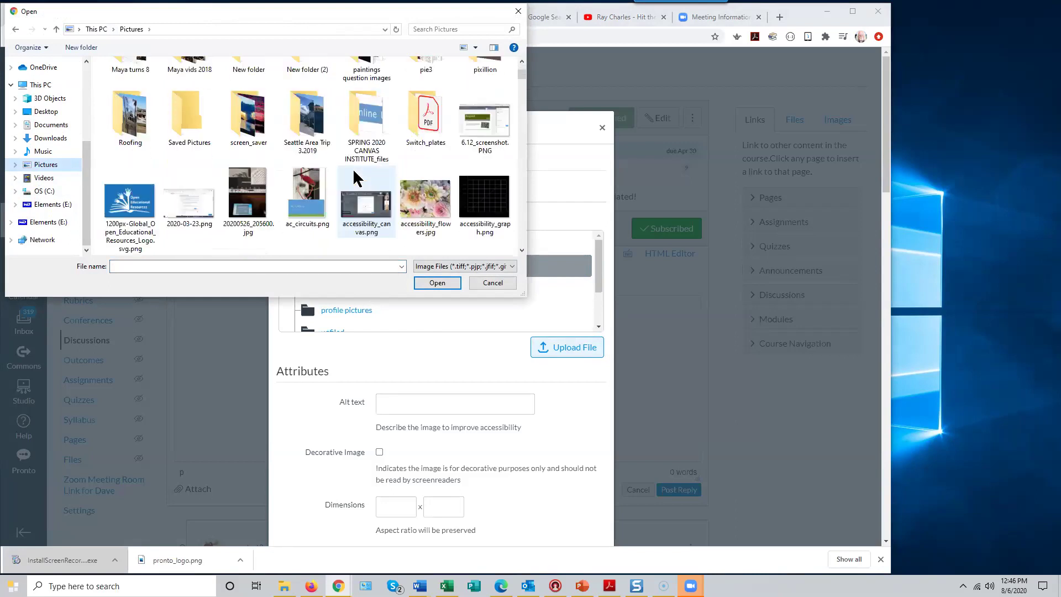
pyautogui.scroll(-2, 353, 180)
pyautogui.scroll(3, 490, 160)
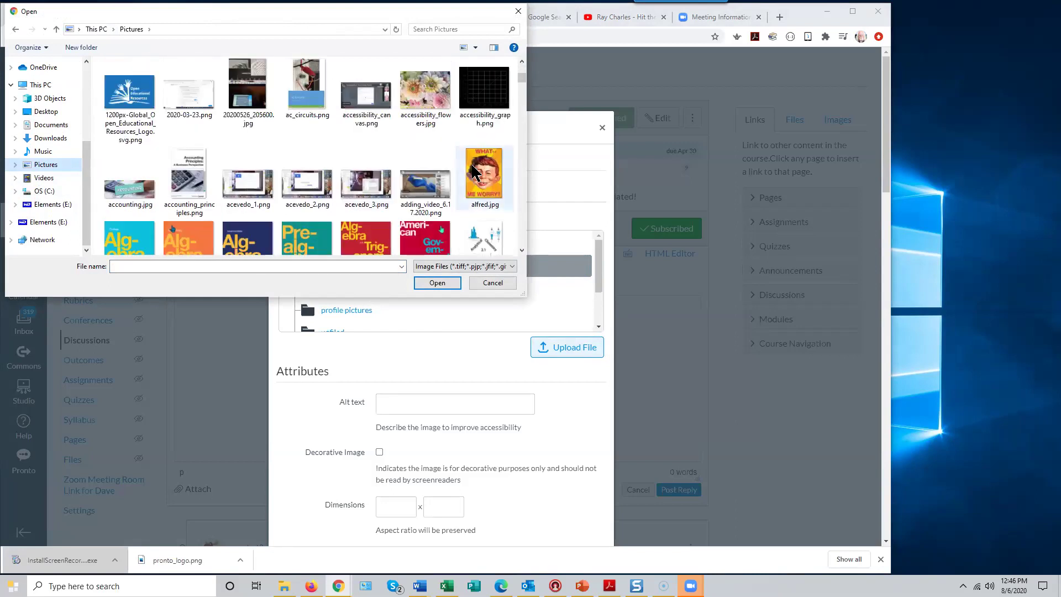
pyautogui.click(485, 182)
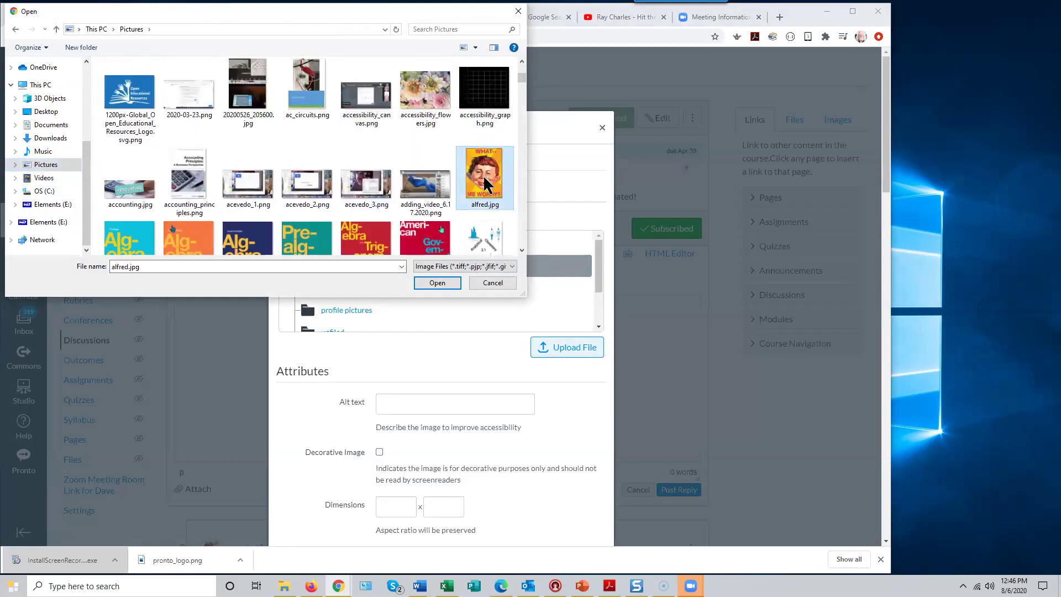
pyautogui.click(437, 283)
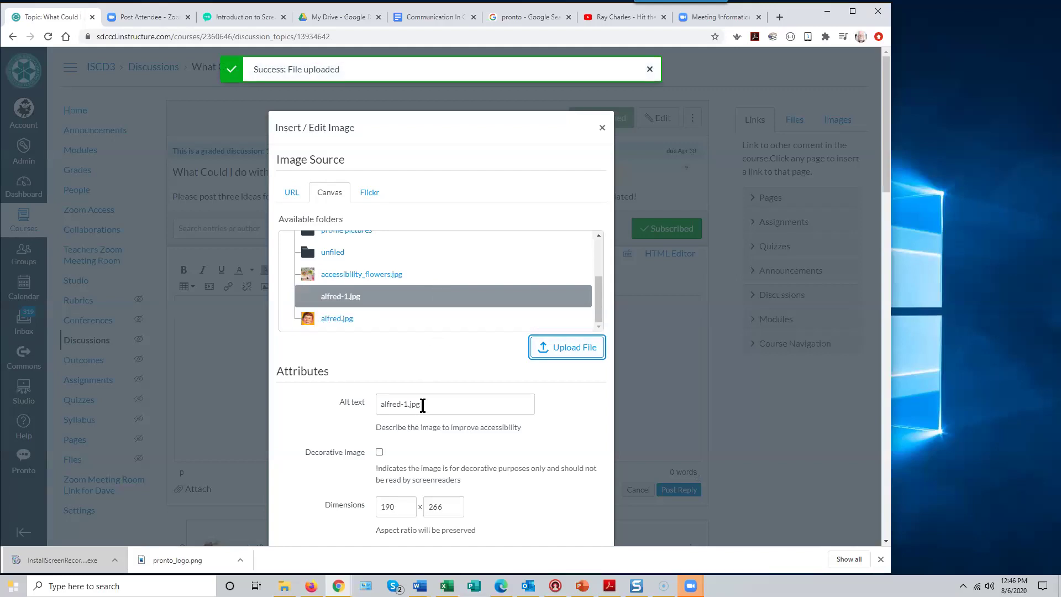
# - Insert the uploaded alfred-1.jpg picture into the reply body
pyautogui.scroll(-4, 423, 406)
pyautogui.scroll(2, 463, 298)
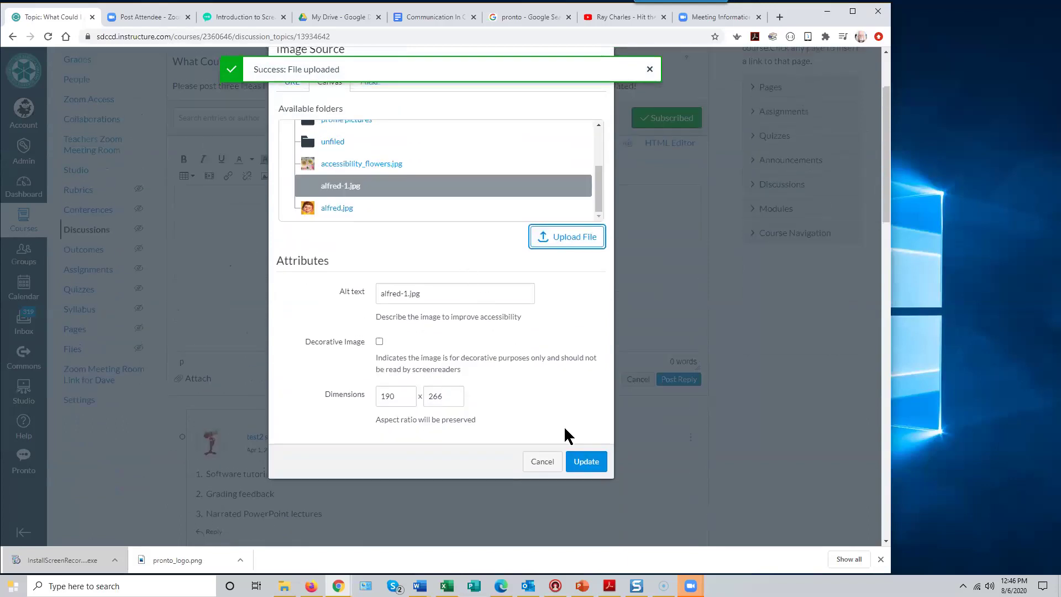
pyautogui.click(586, 462)
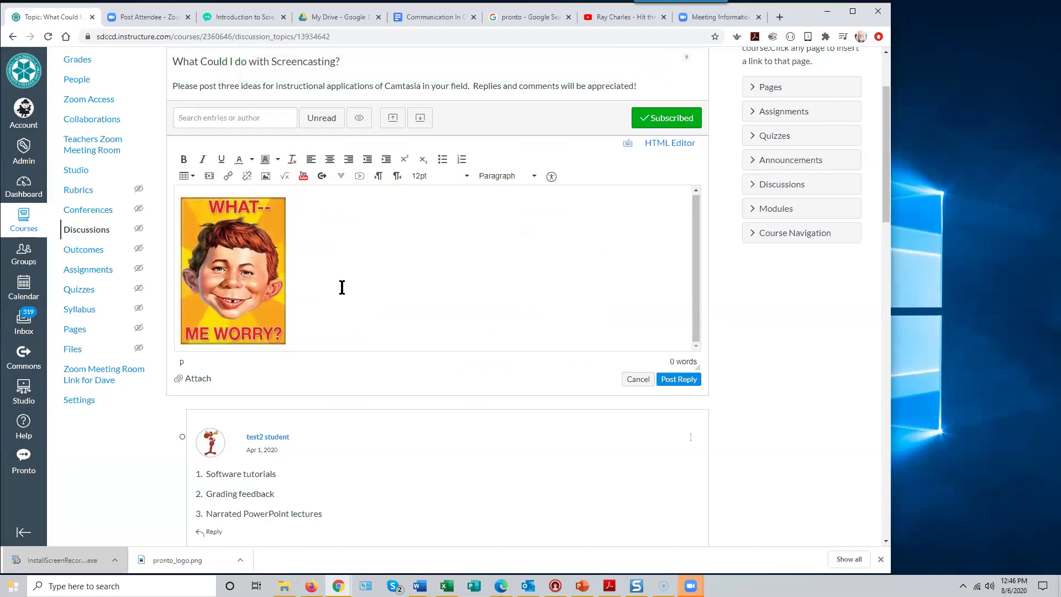
# - Try centre and right alignment on the picture, then leave it aligned left
pyautogui.click(252, 263)
pyautogui.click(330, 160)
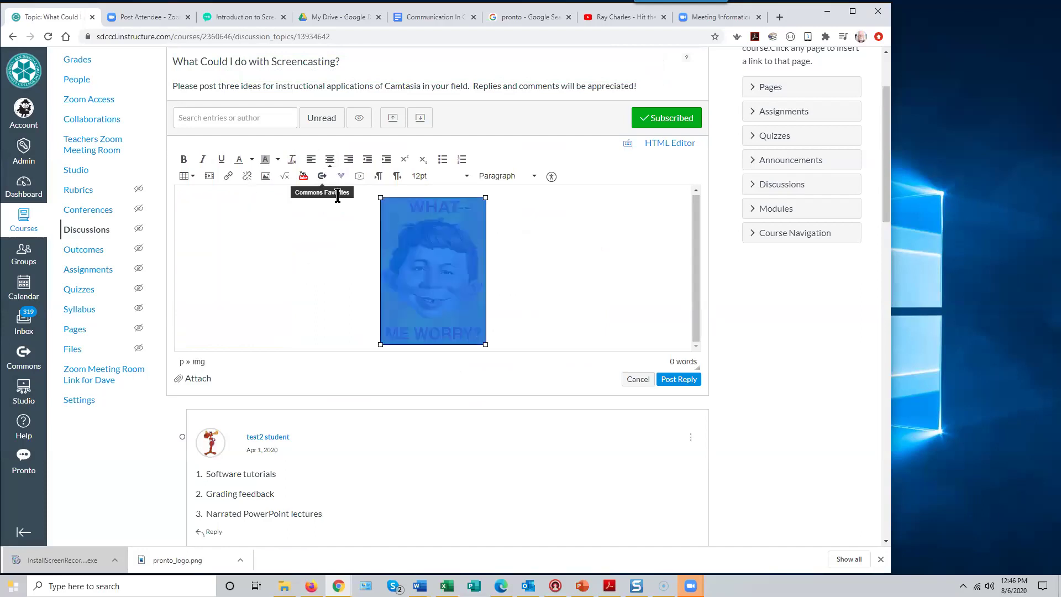
pyautogui.click(349, 159)
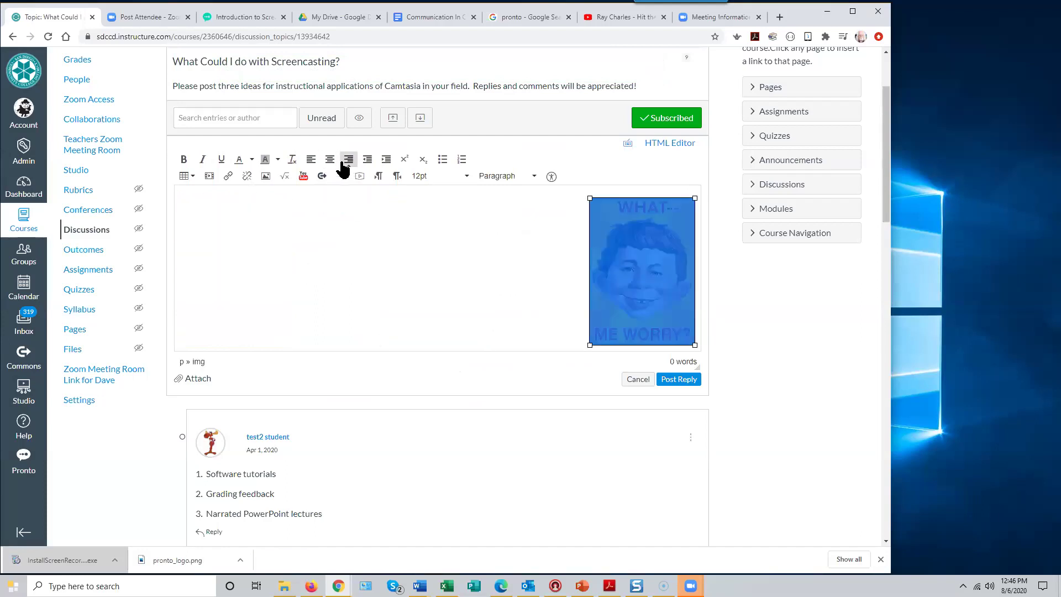
pyautogui.click(312, 160)
pyautogui.click(318, 294)
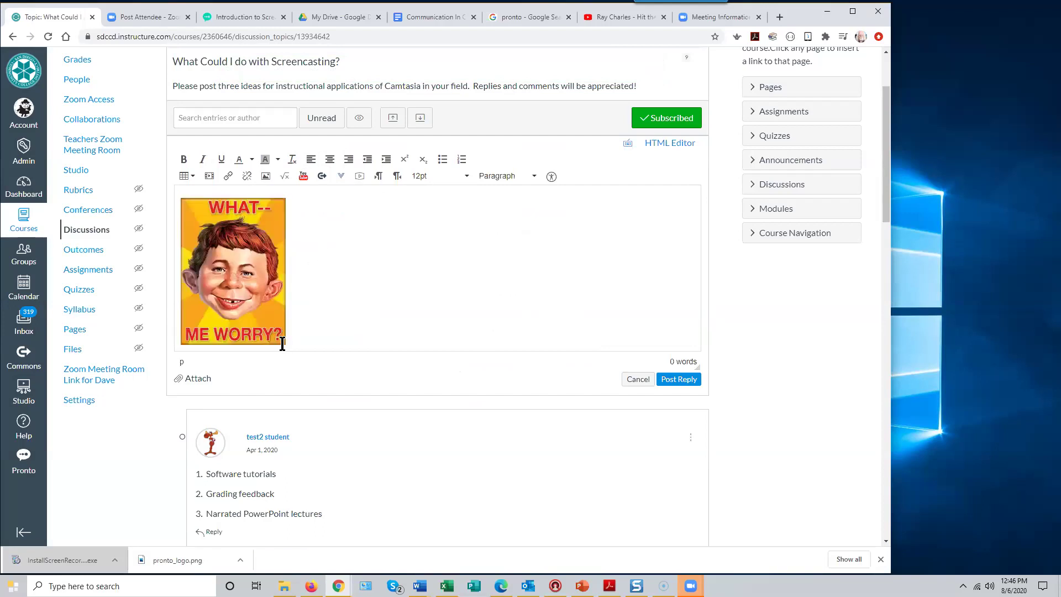
# - Shrink the 'What— Me Worry?' picture and post the reply
pyautogui.click(284, 202)
pyautogui.moveTo(286, 199); pyautogui.dragTo(266, 223)
pyautogui.click(299, 251)
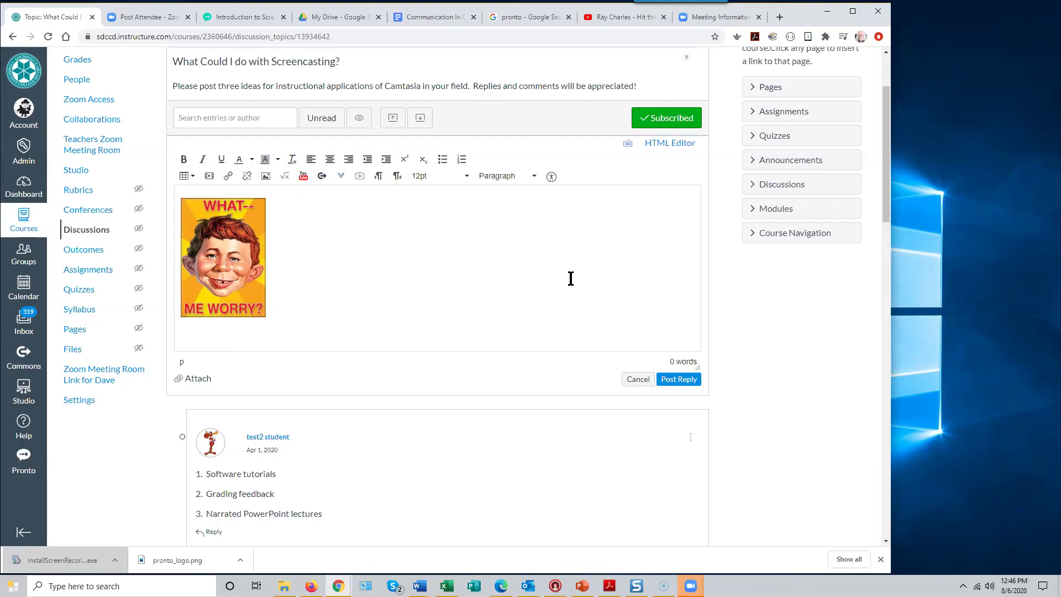
pyautogui.click(680, 379)
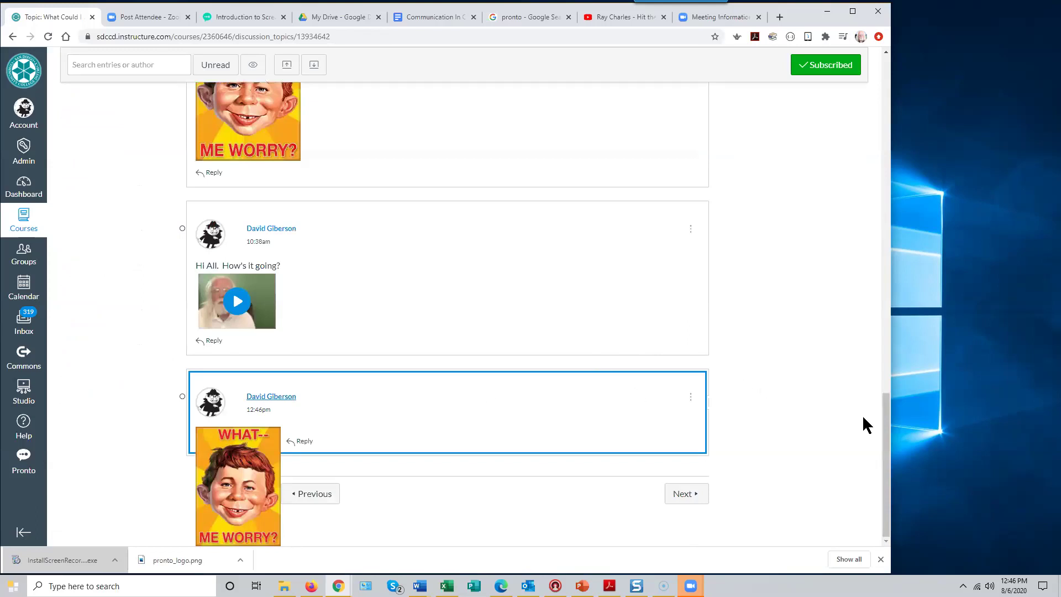
pyautogui.moveTo(882, 424); pyautogui.dragTo(890, 489)
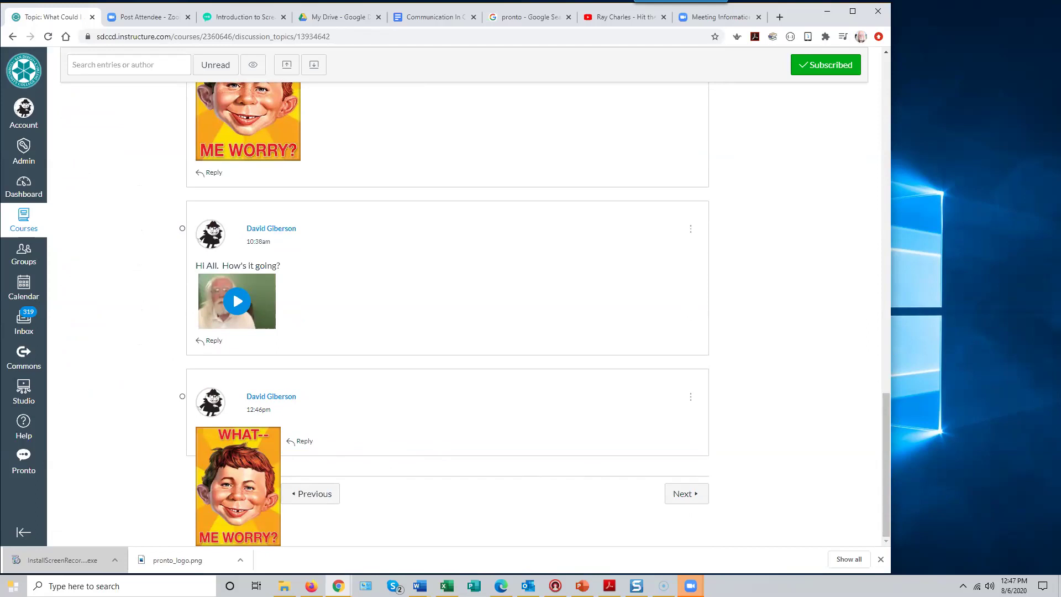
pyautogui.scroll(15, 183, 350)
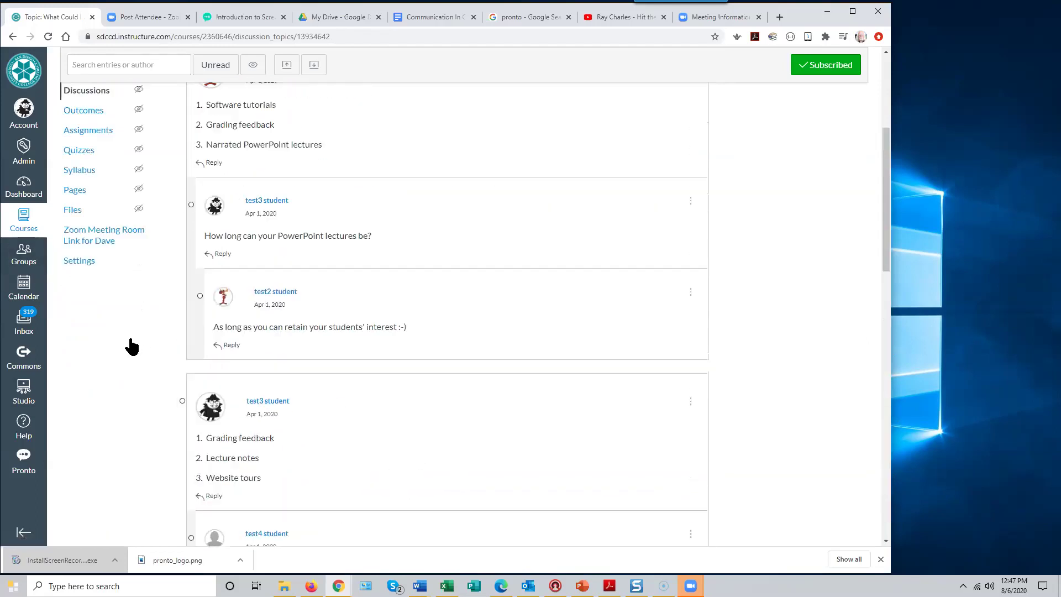
pyautogui.scroll(5, 130, 346)
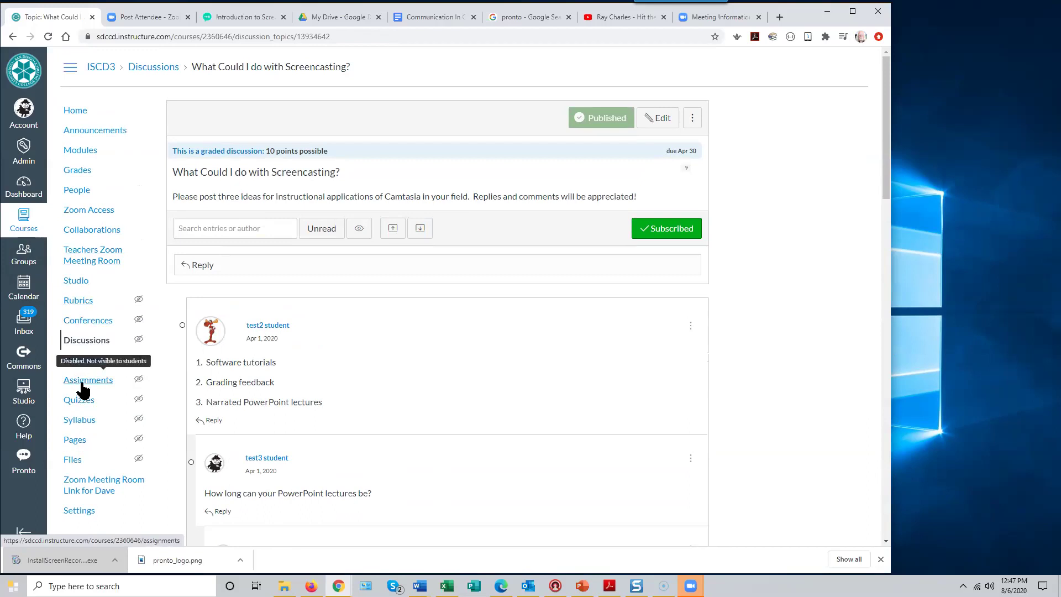
# - Open the ISCD3 Discussions list with its pinned, regular and closed discussions
pyautogui.click(80, 343)
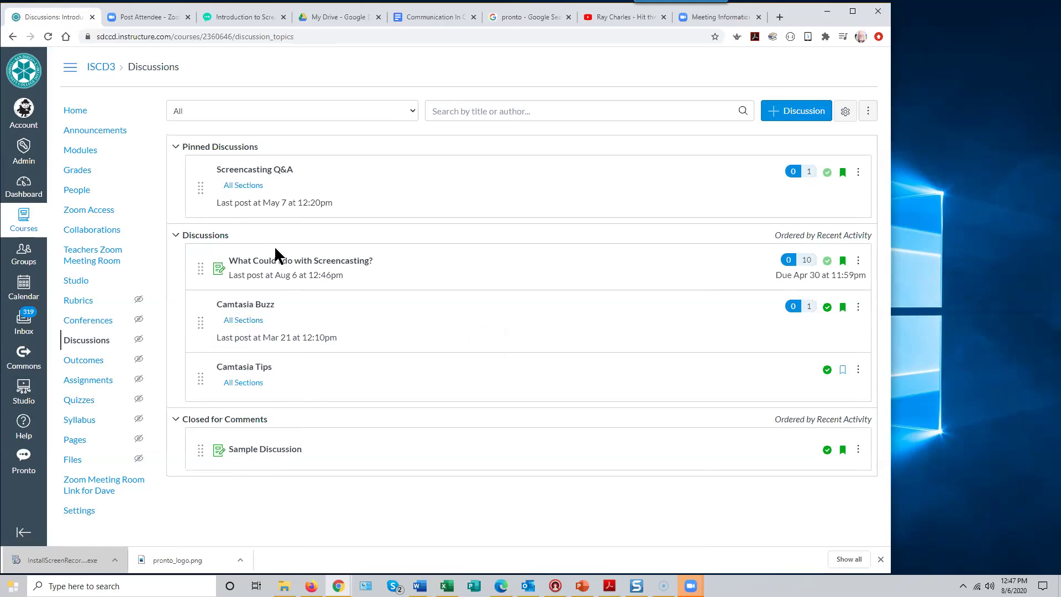
pyautogui.moveTo(265, 181)
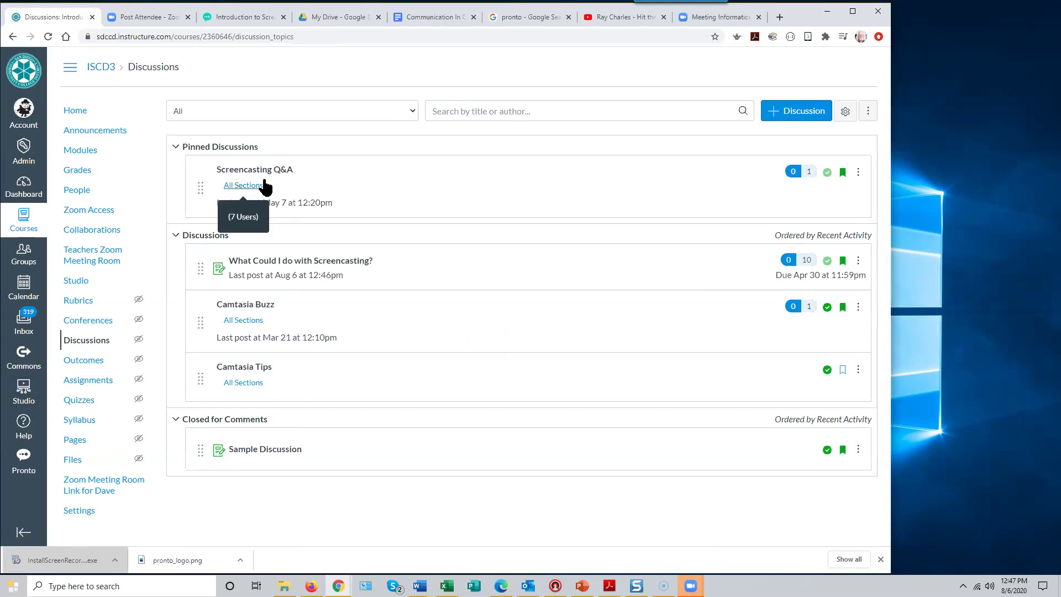
pyautogui.moveTo(260, 320)
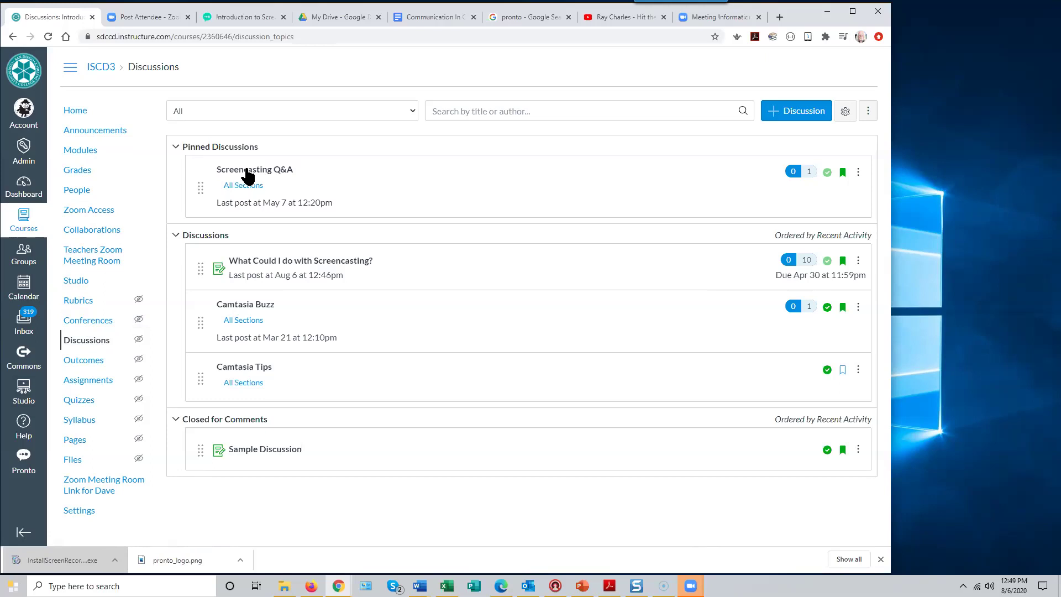
# - In Settings > Navigation, put Collaborations above Zoom Access and hide the Zoom Meeting Room Link
pyautogui.click(83, 515)
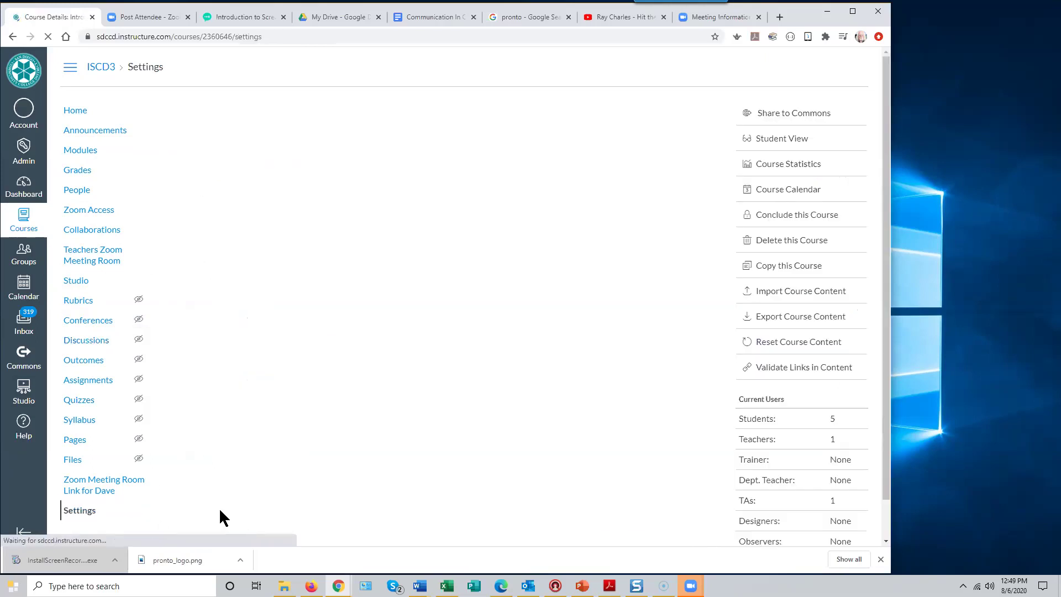
pyautogui.click(306, 113)
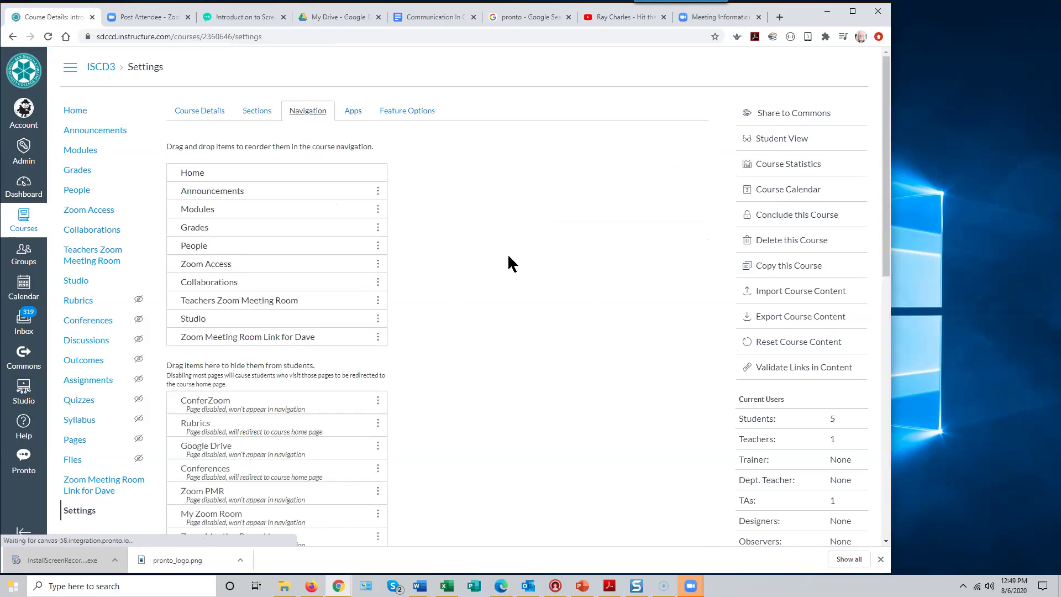
pyautogui.scroll(-2, 492, 249)
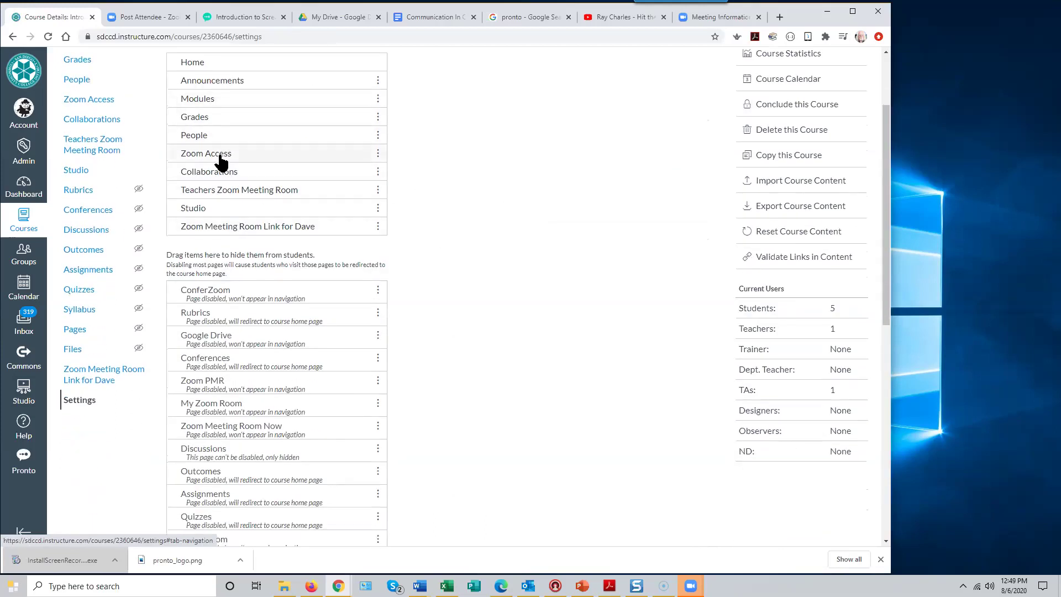
pyautogui.moveTo(223, 173); pyautogui.dragTo(231, 160)
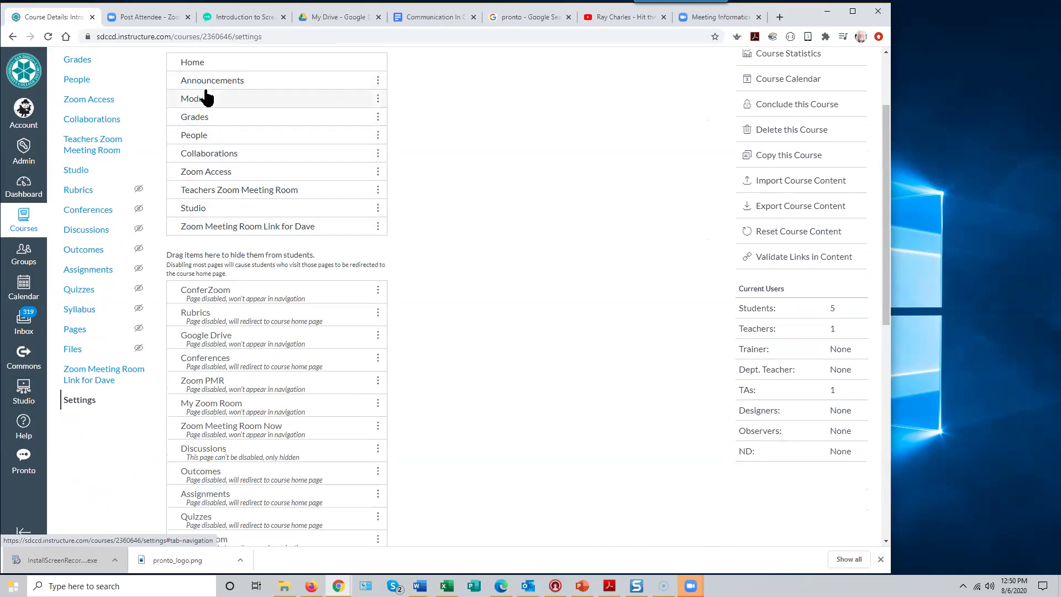
pyautogui.moveTo(271, 232); pyautogui.dragTo(252, 258)
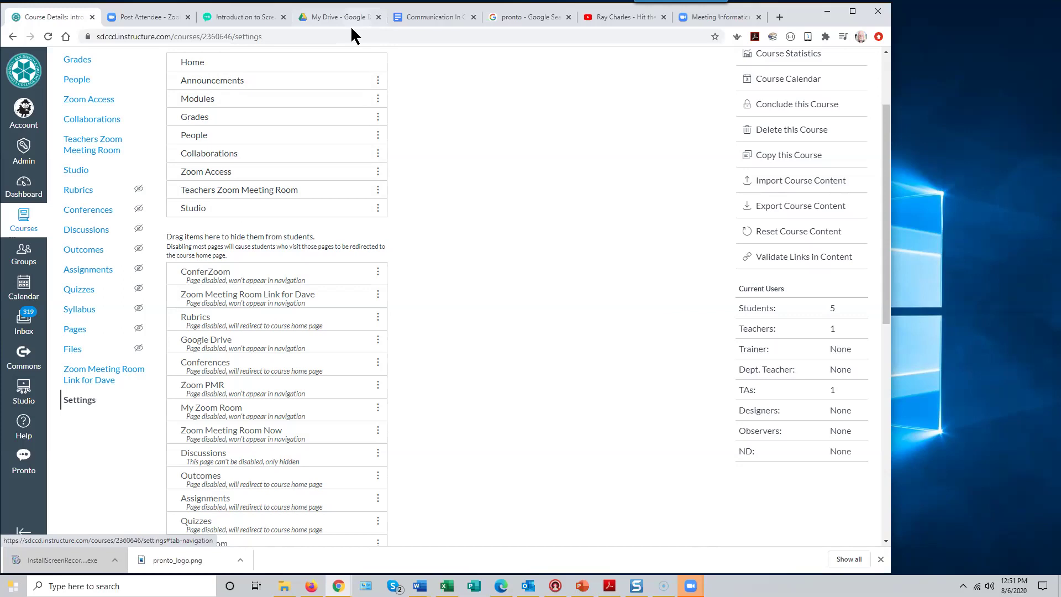
# - Open a new tab and go to sdccdolvid.org
pyautogui.click(780, 17)
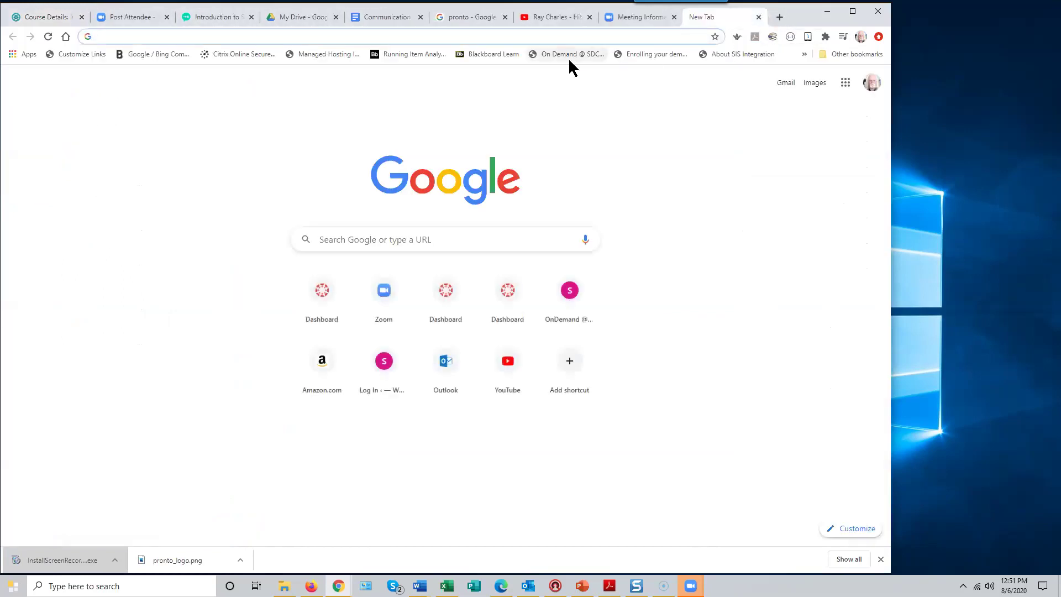
pyautogui.click(111, 36)
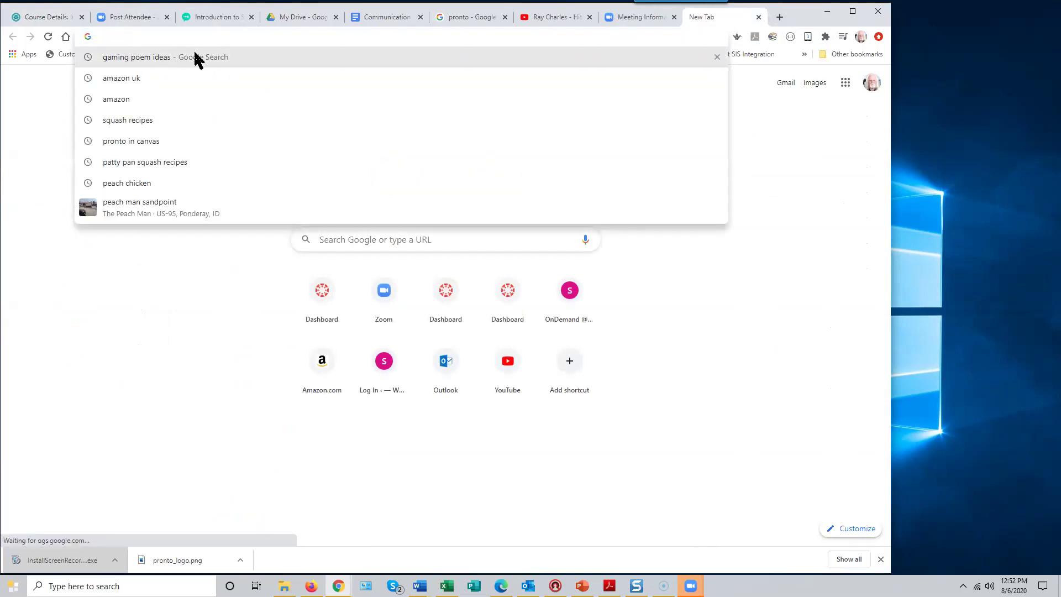
pyautogui.write('sdccdol')
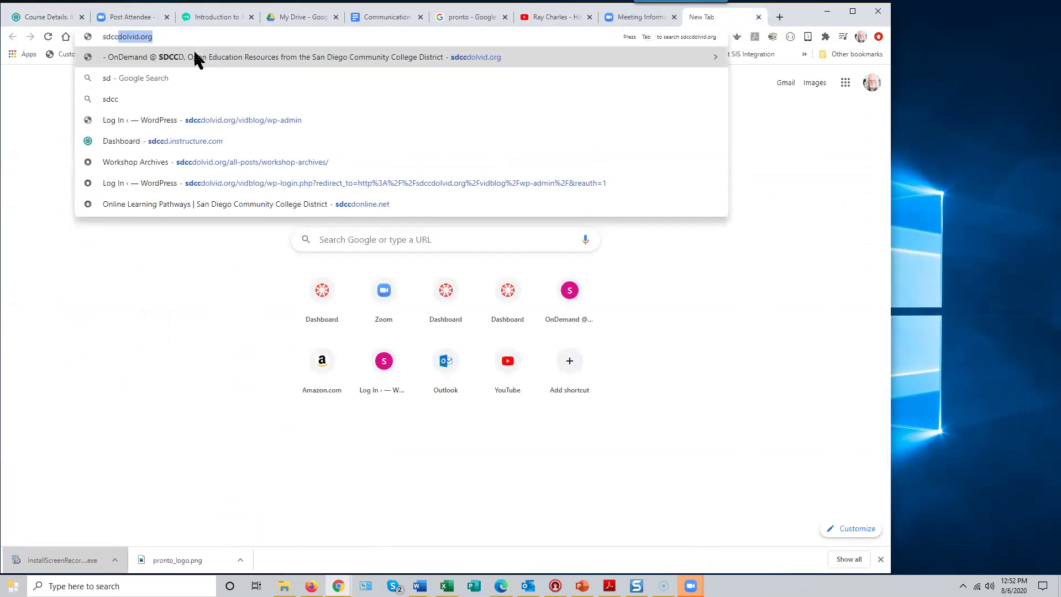
pyautogui.write('vid')
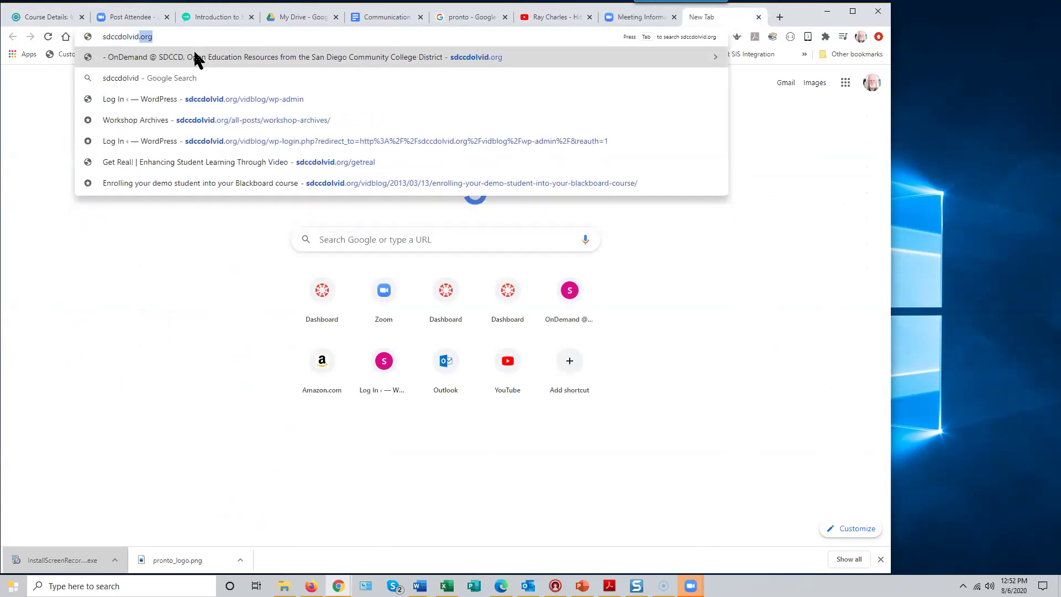
pyautogui.write('.org')
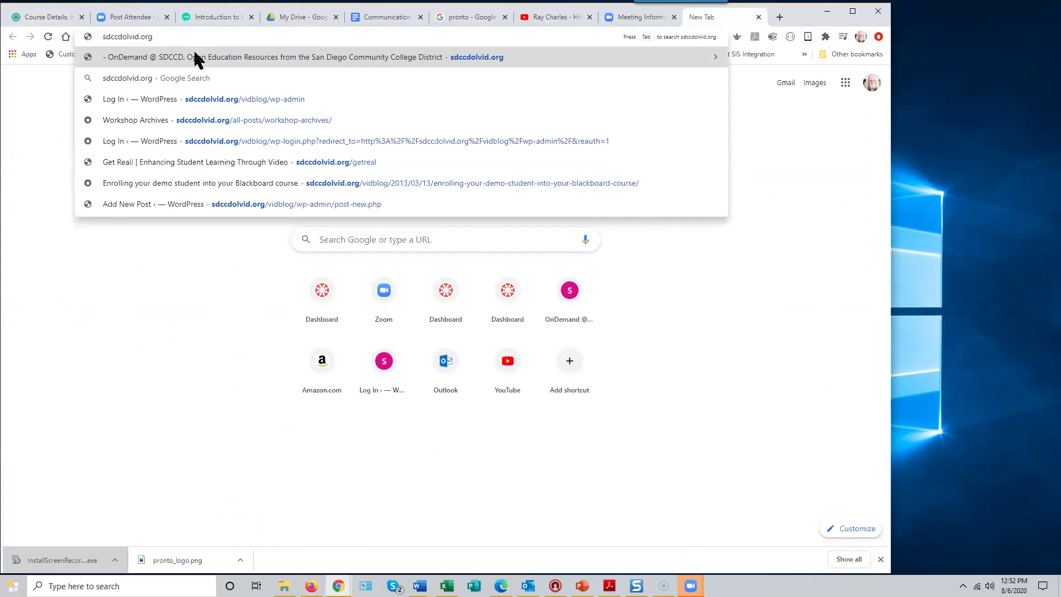
pyautogui.press('Return')
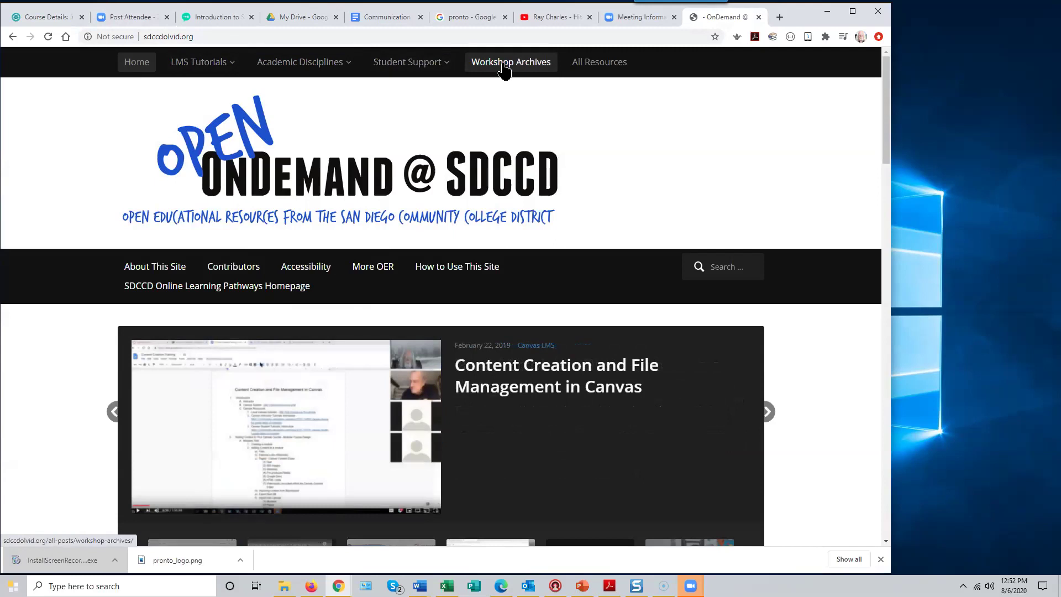
# - Open the Workshop Archives page, then bring the Zoom meeting gallery back to the front
pyautogui.click(504, 70)
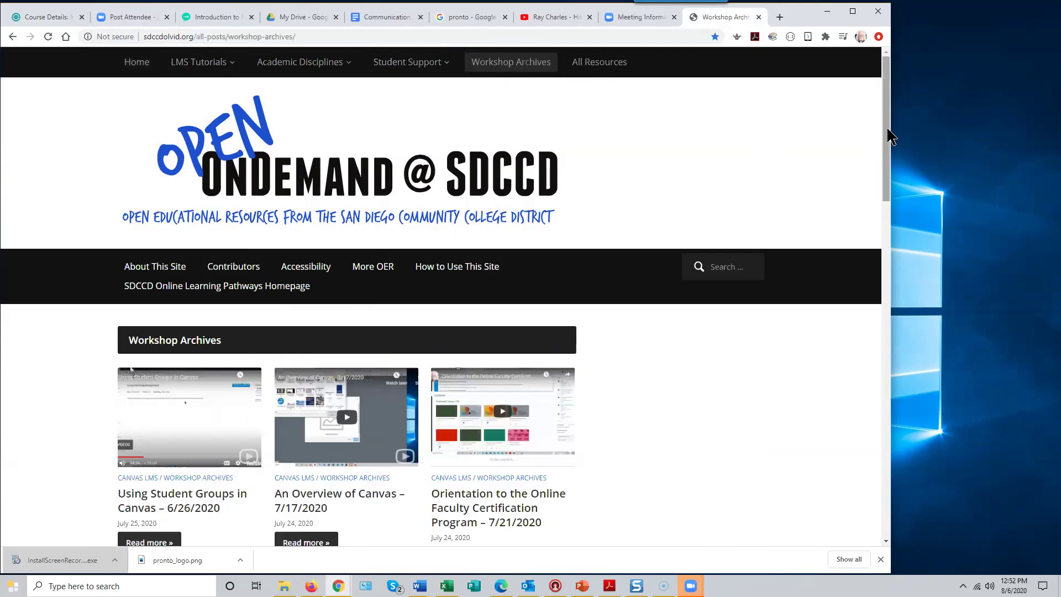
pyautogui.moveTo(888, 130); pyautogui.dragTo(881, 105)
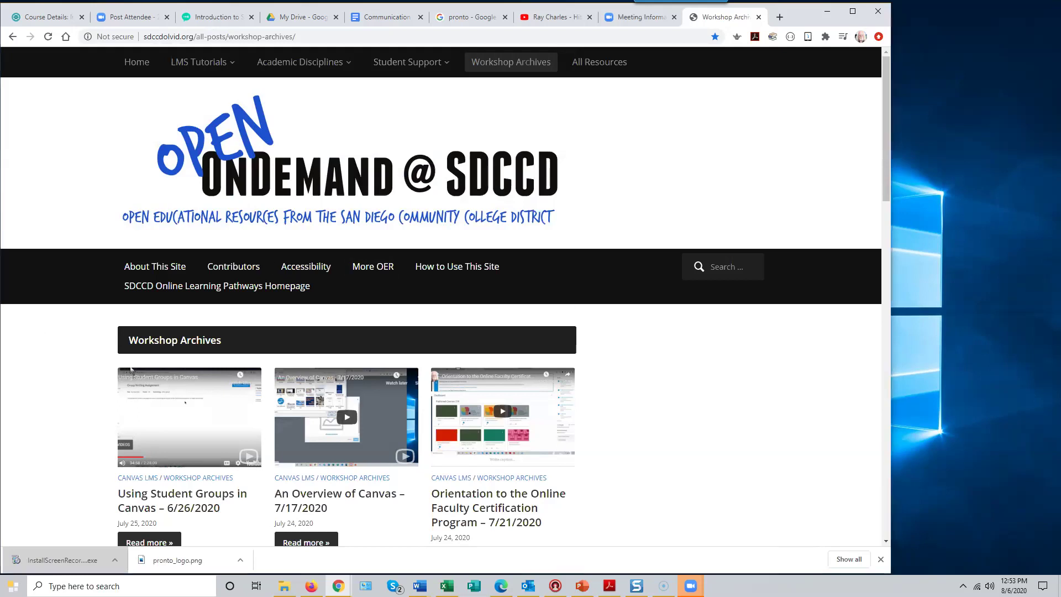
pyautogui.click(531, 20)
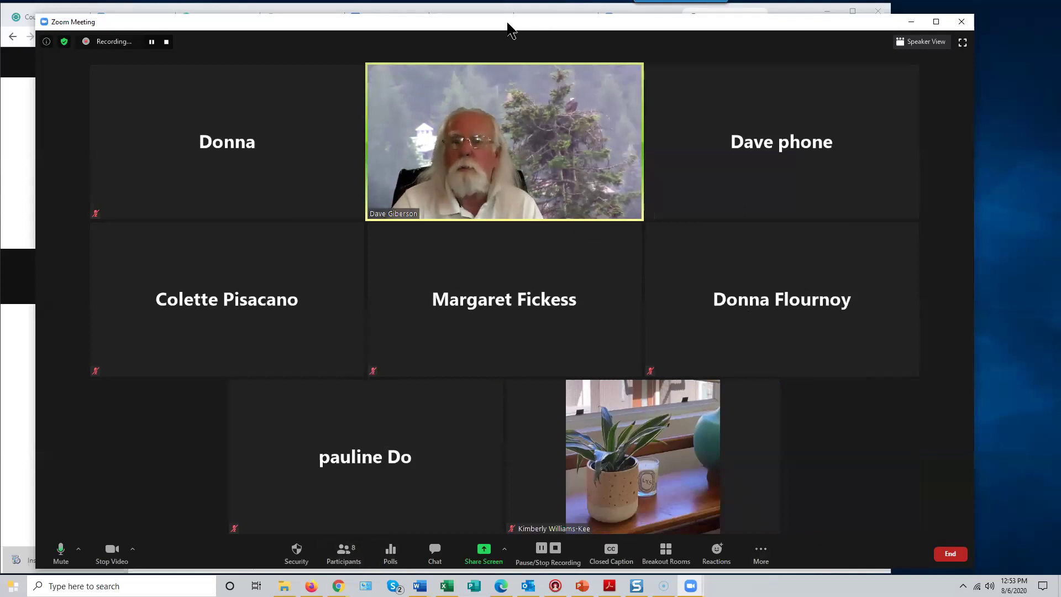
# - Nudge the Zoom meeting window higher and open the More menu's live streaming options
pyautogui.moveTo(508, 23); pyautogui.dragTo(509, 15)
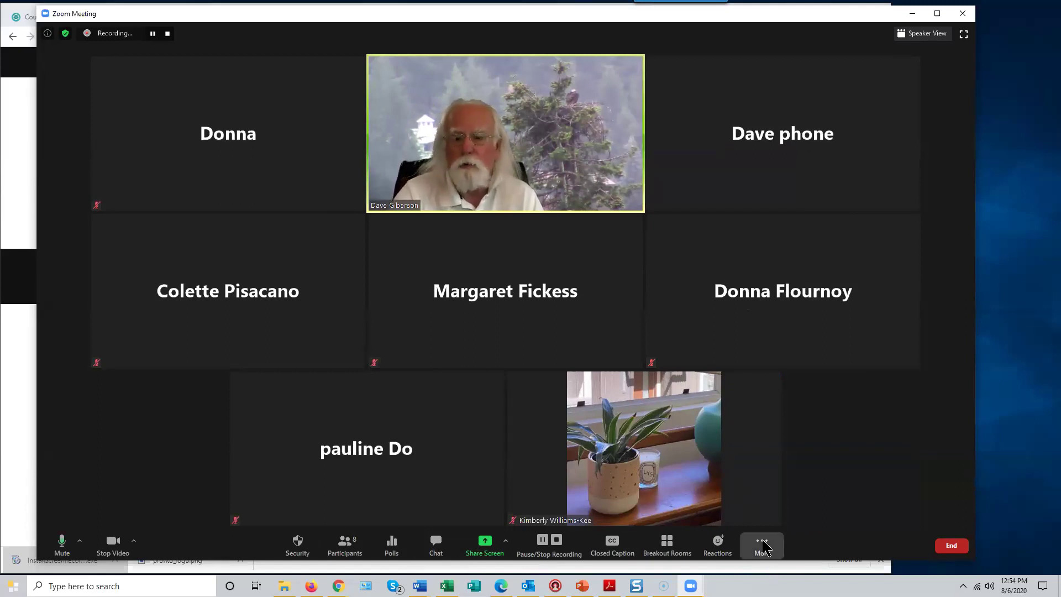
pyautogui.click(763, 547)
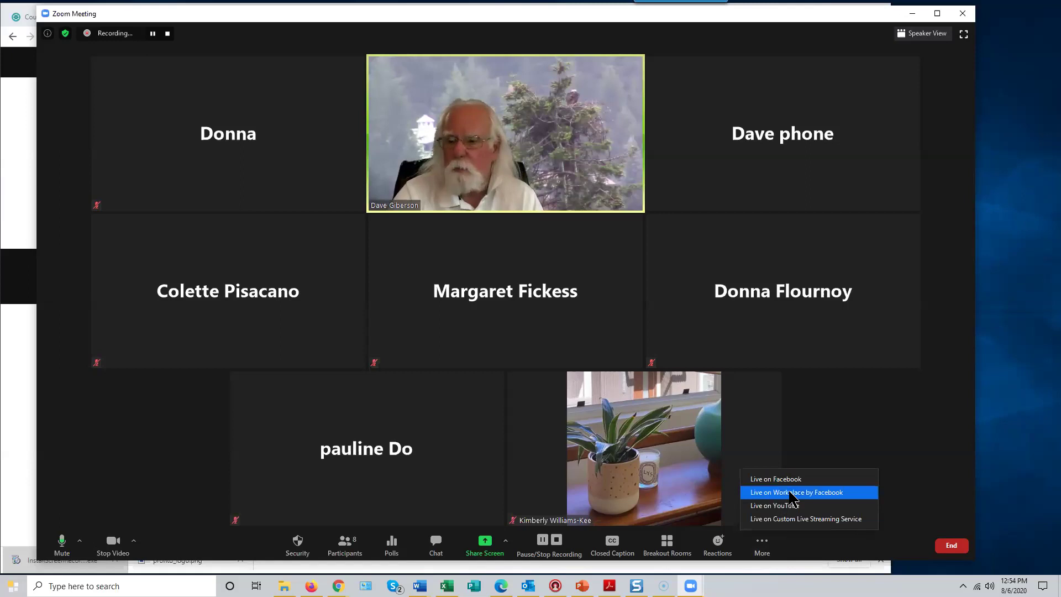
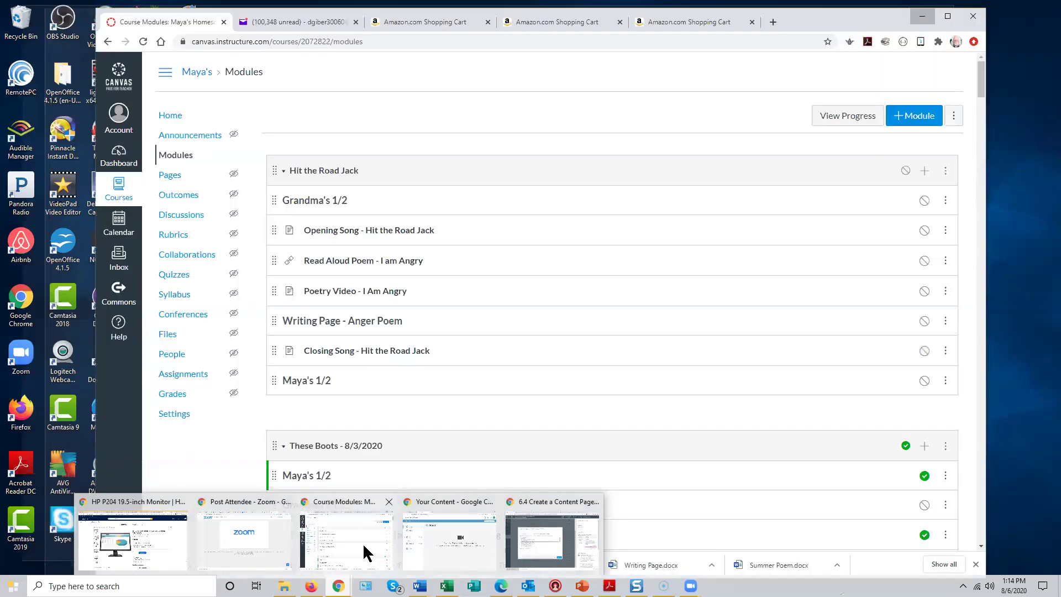
# - Minimize the Canvas window and bring back the '6.4 Create a Content Page' window from the Chrome taskbar preview
pyautogui.click(363, 543)
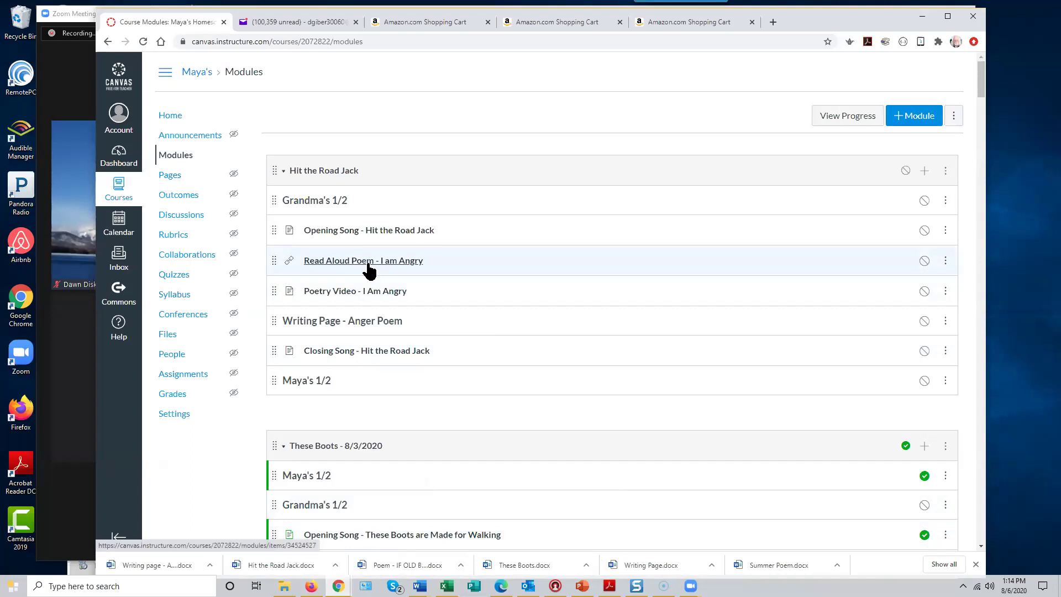
pyautogui.click(924, 16)
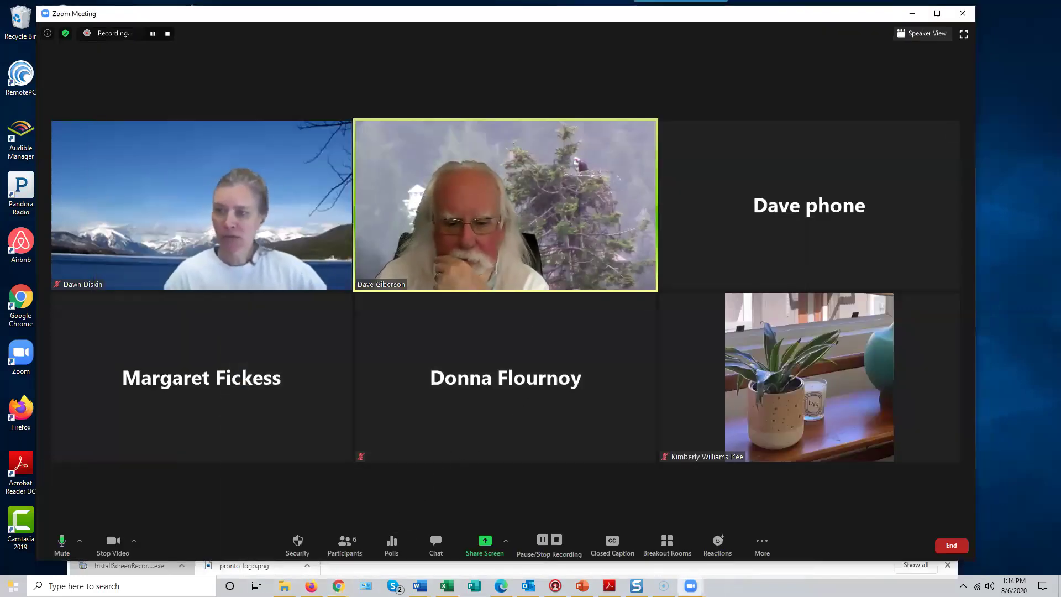
pyautogui.moveTo(338, 586)
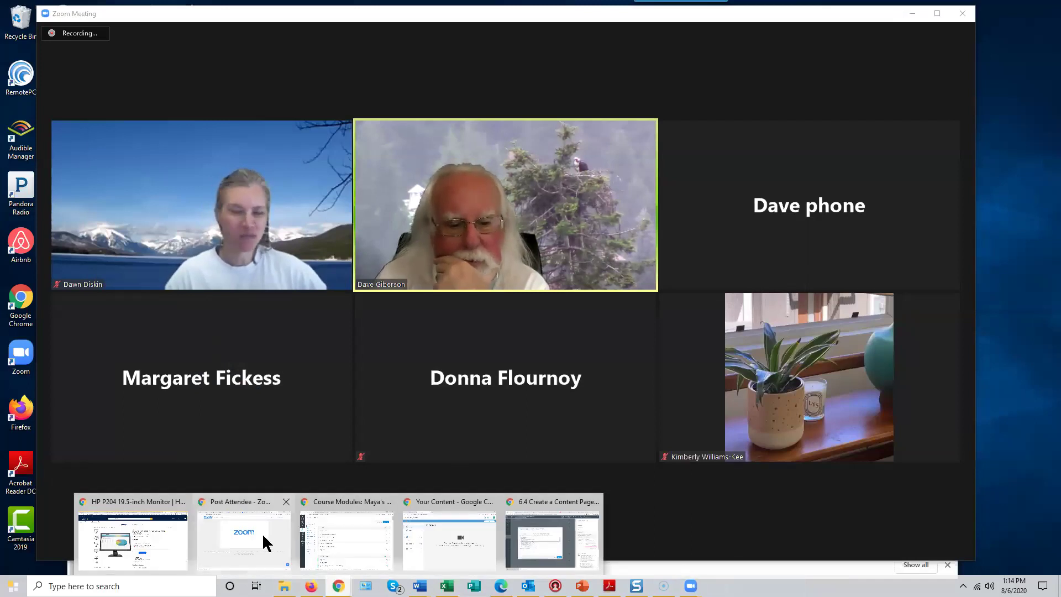
pyautogui.moveTo(262, 533)
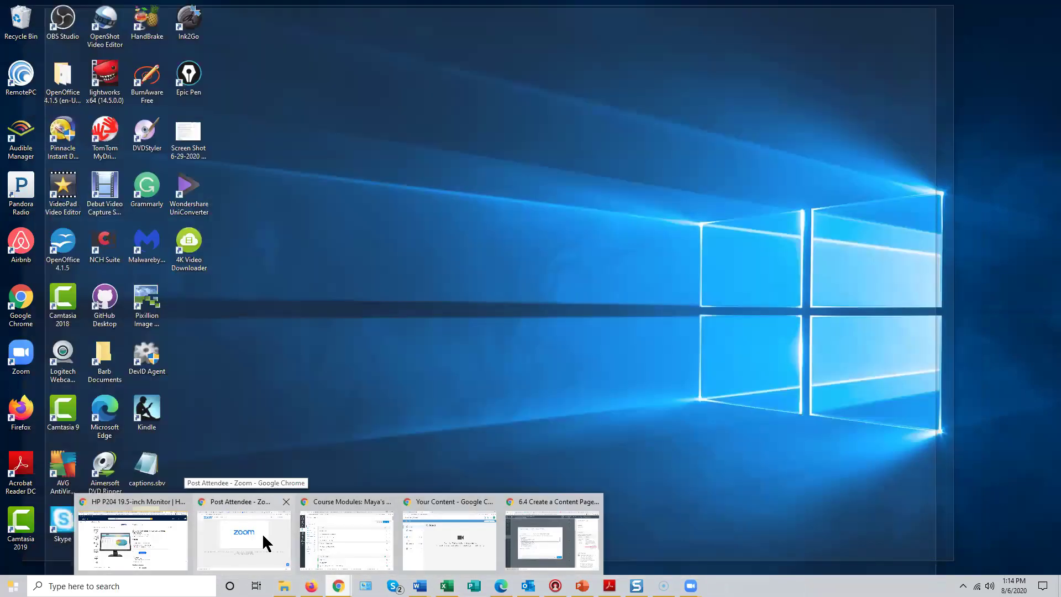
pyautogui.moveTo(157, 538)
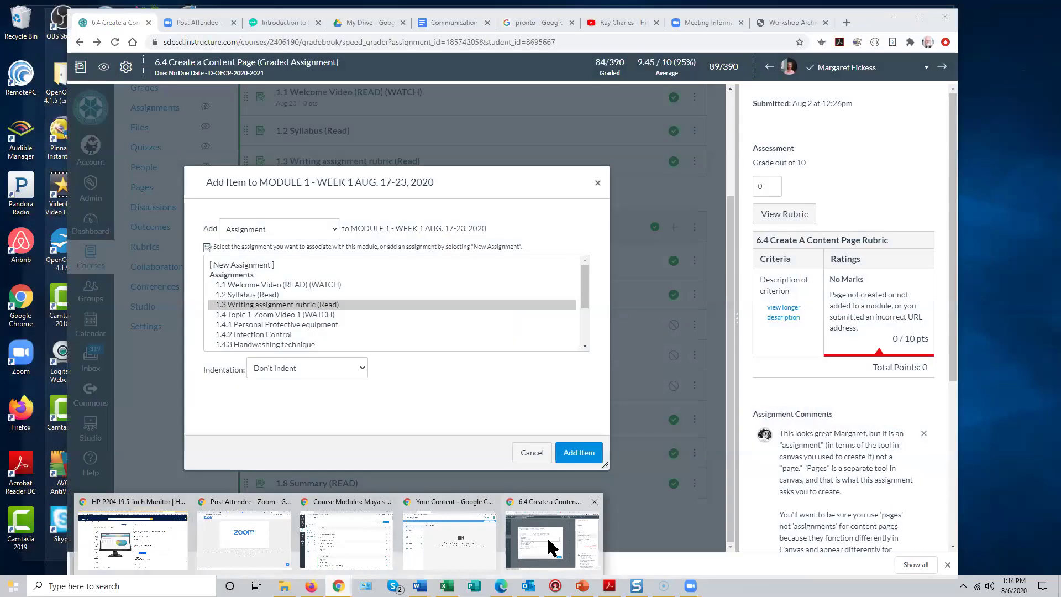
# - Cancel the leftover dialog and start a new Add Item for MODULE 1 - WEEK 1 AUG. 17-23, 2020
pyautogui.click(547, 537)
pyautogui.click(535, 453)
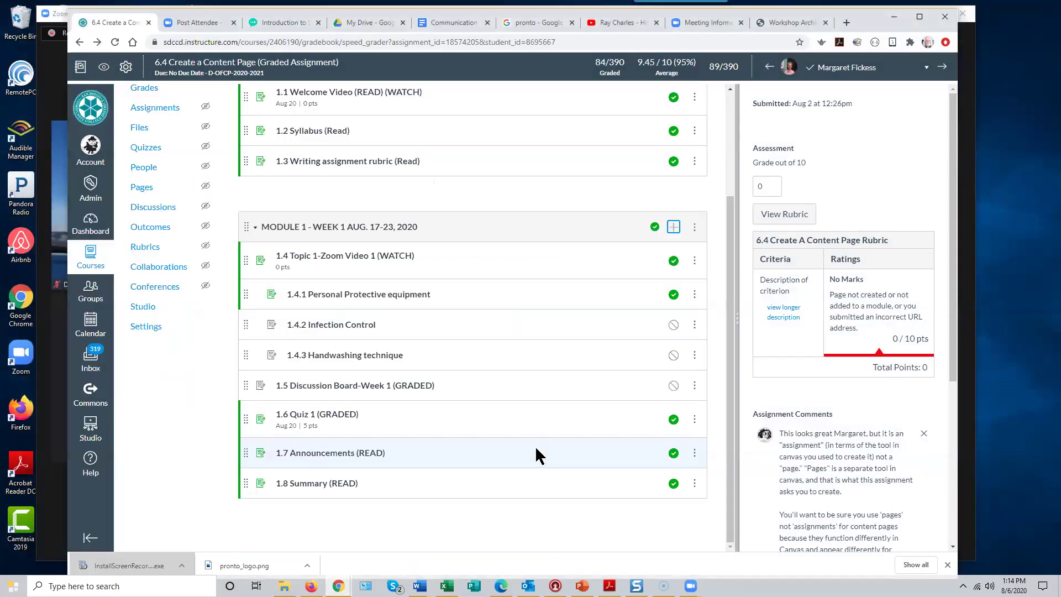
pyautogui.moveTo(733, 188); pyautogui.dragTo(731, 110)
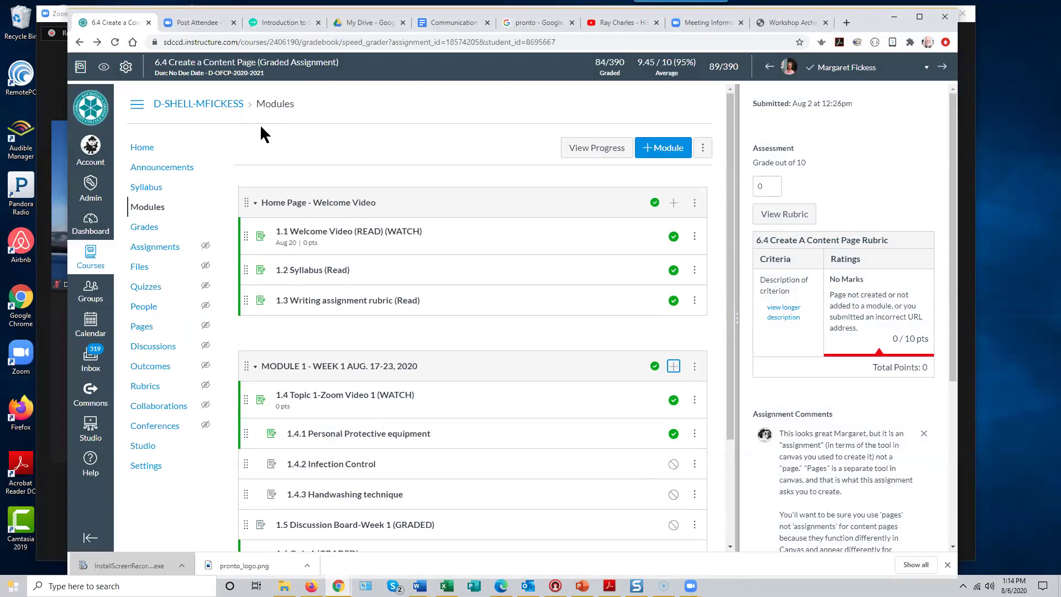
pyautogui.scroll(-2, 365, 310)
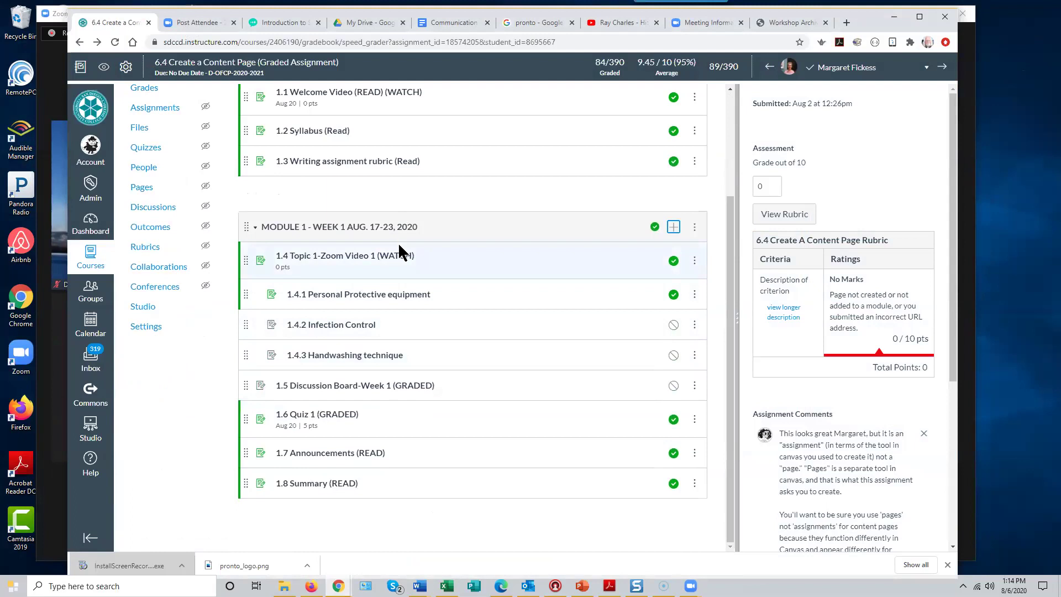
pyautogui.click(674, 227)
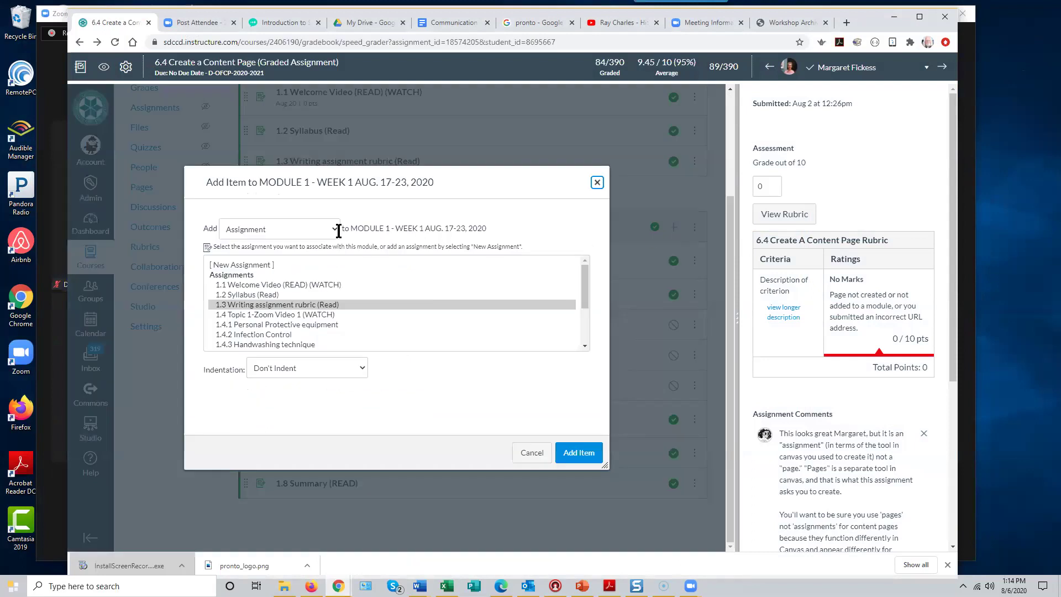
pyautogui.click(338, 229)
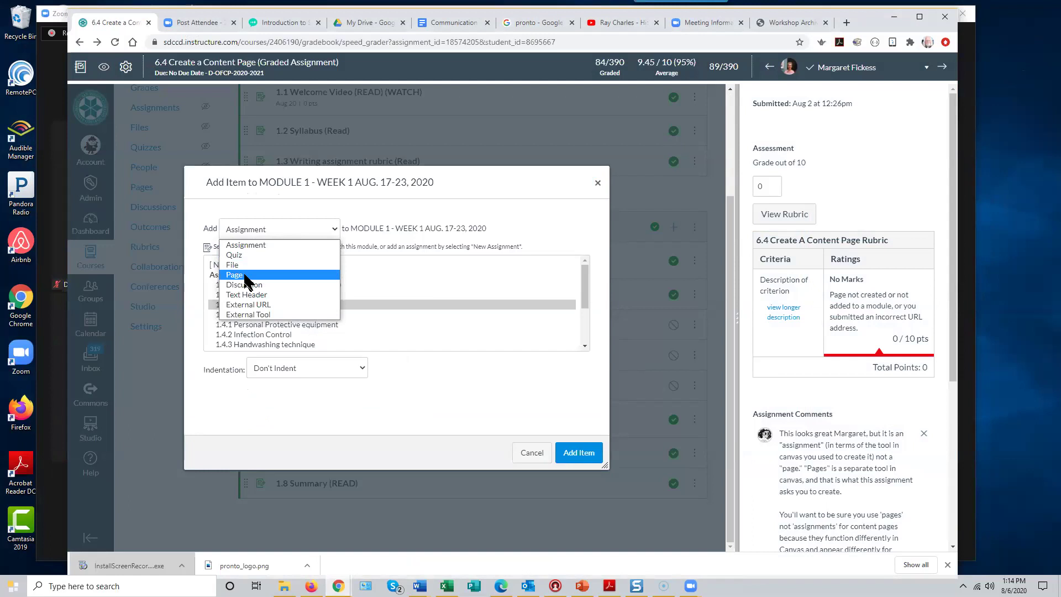
# - Add a new Page named 'Information Page' to MODULE 1 - WEEK 1
pyautogui.click(235, 275)
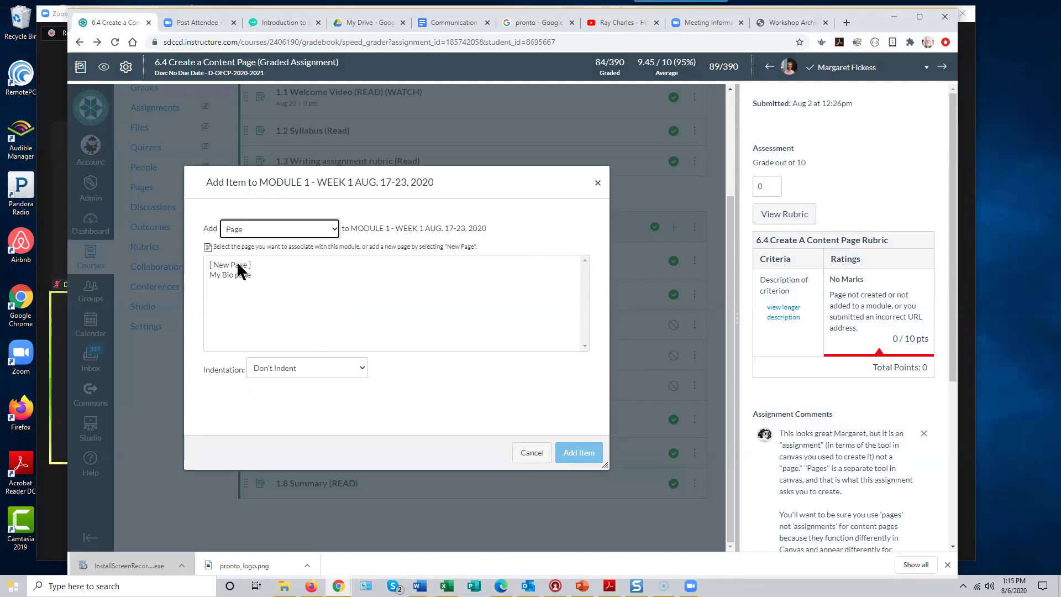
pyautogui.click(237, 265)
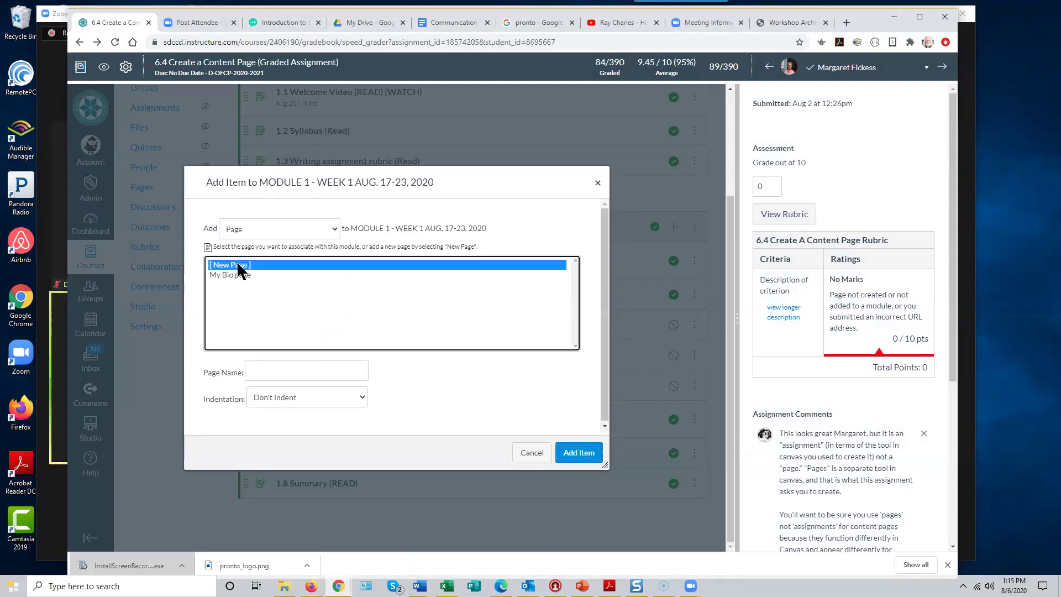
pyautogui.click(267, 371)
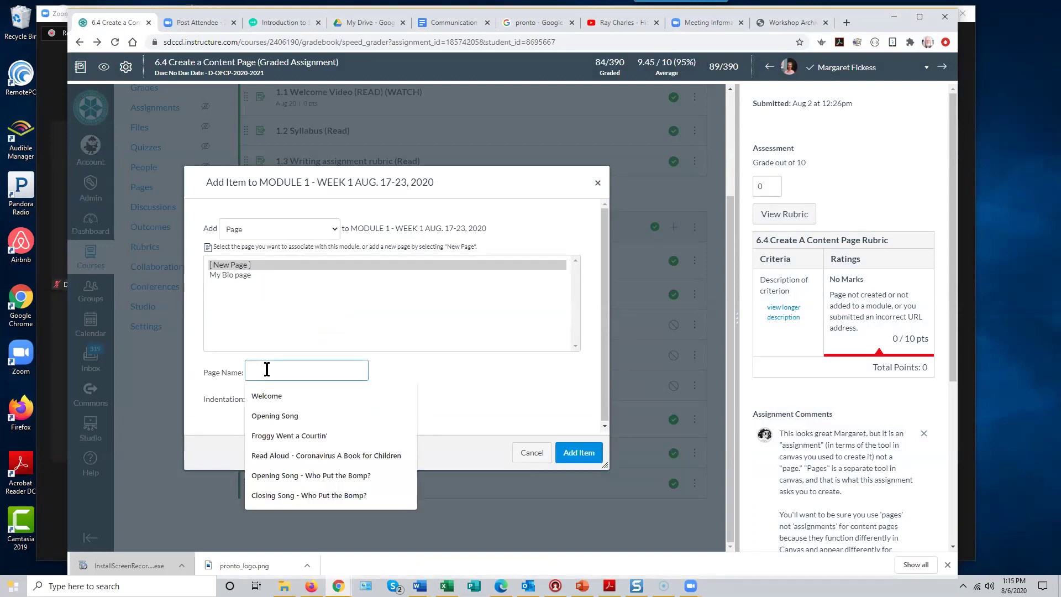
pyautogui.write('Rea')
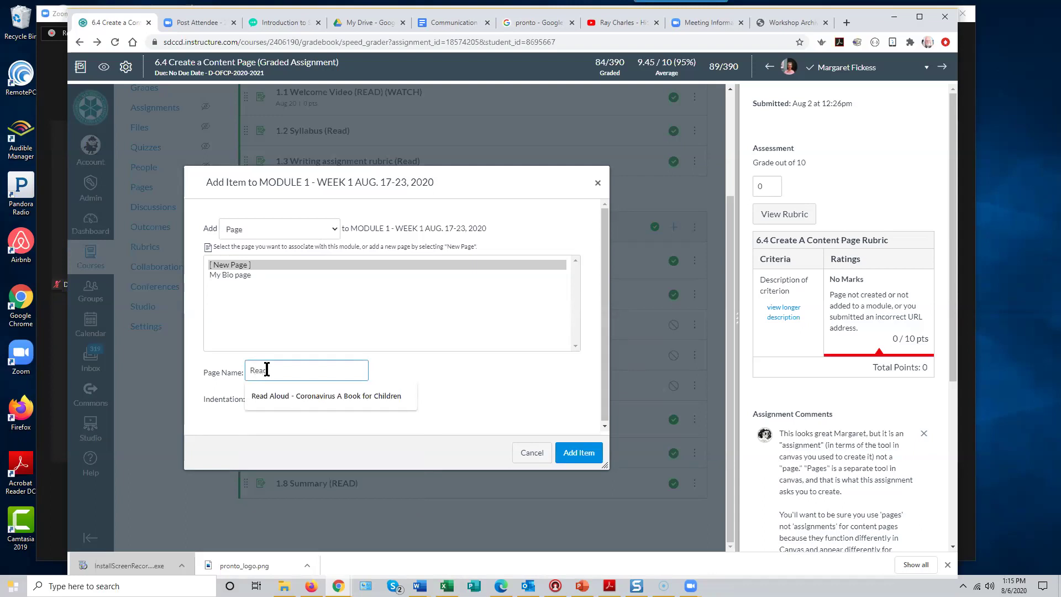
pyautogui.press('BackSpace')
pyautogui.write('Information Page')
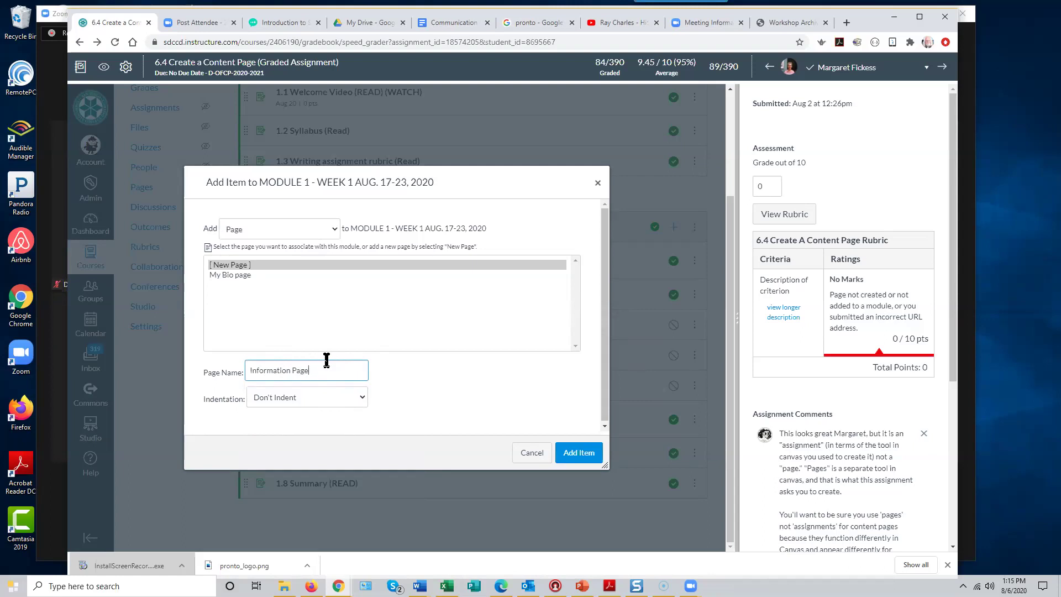
pyautogui.click(584, 456)
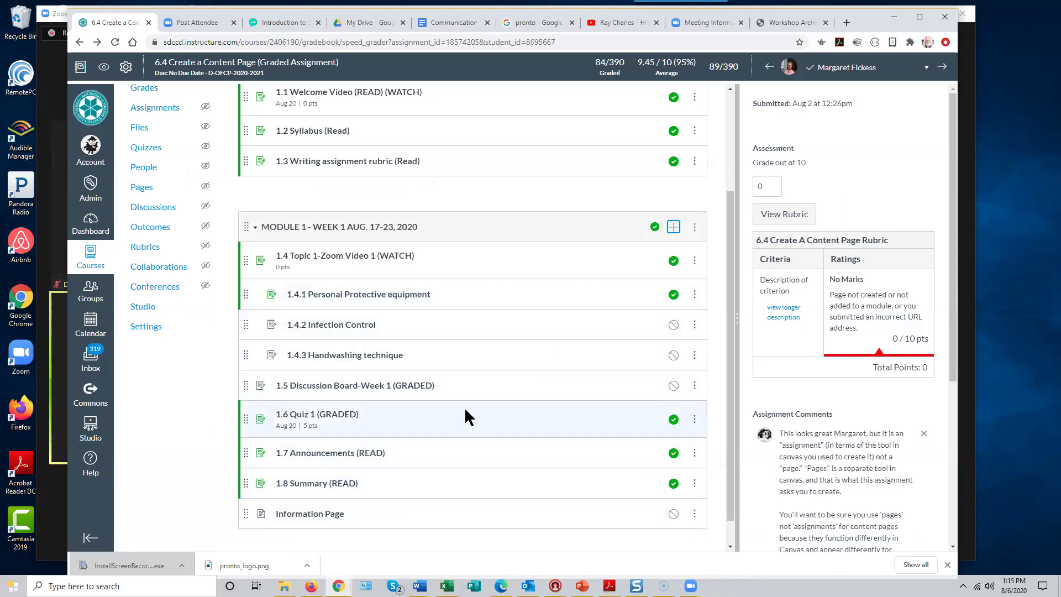
# - Edit the Information Page body to read 'This is a content page. I can type into it.' and 'I can add images.'
pyautogui.scroll(-1, 465, 412)
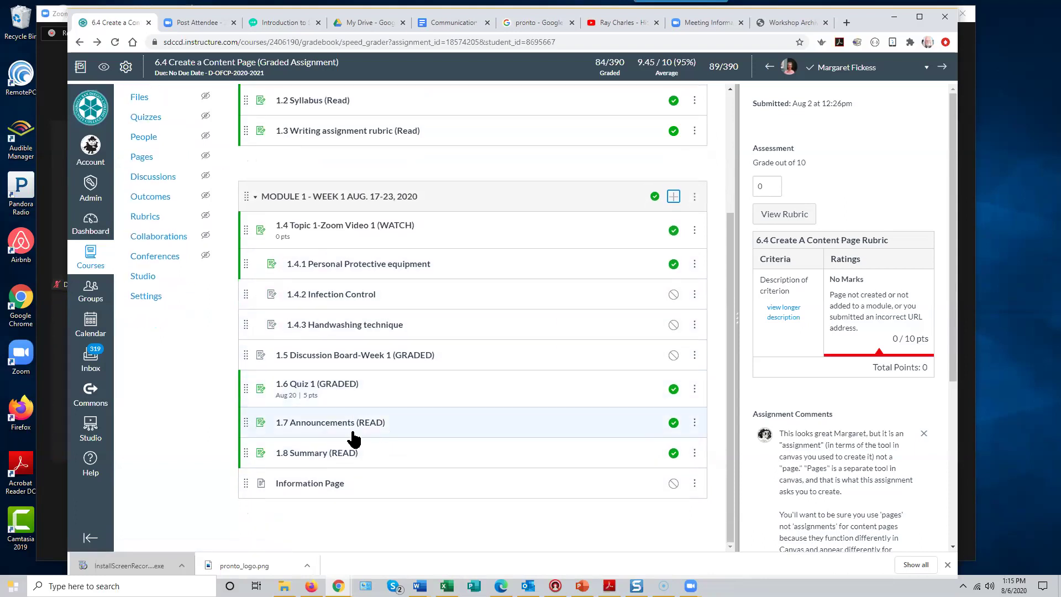
pyautogui.click(319, 487)
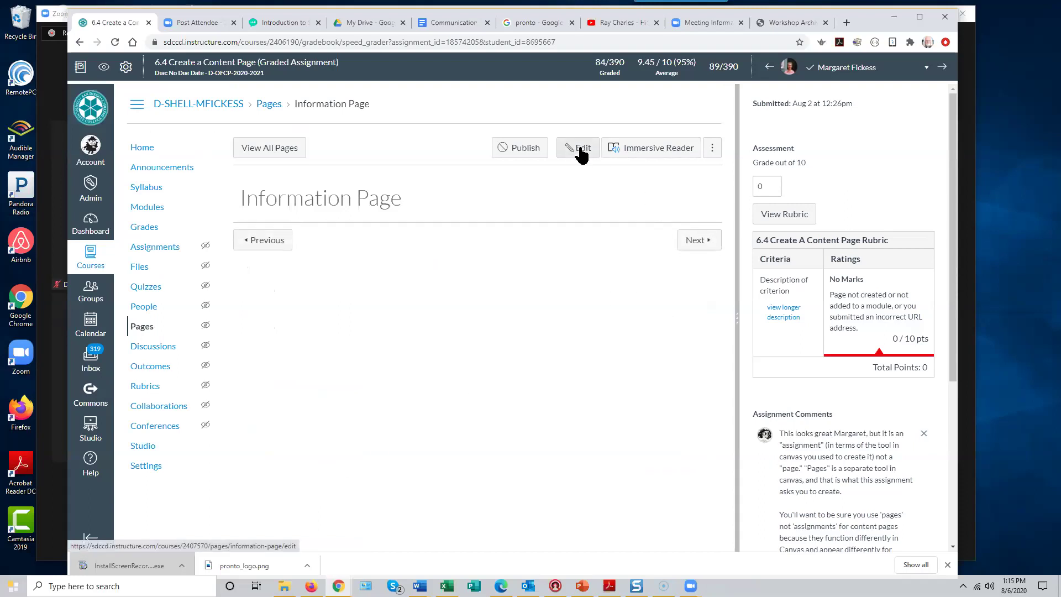
pyautogui.click(580, 149)
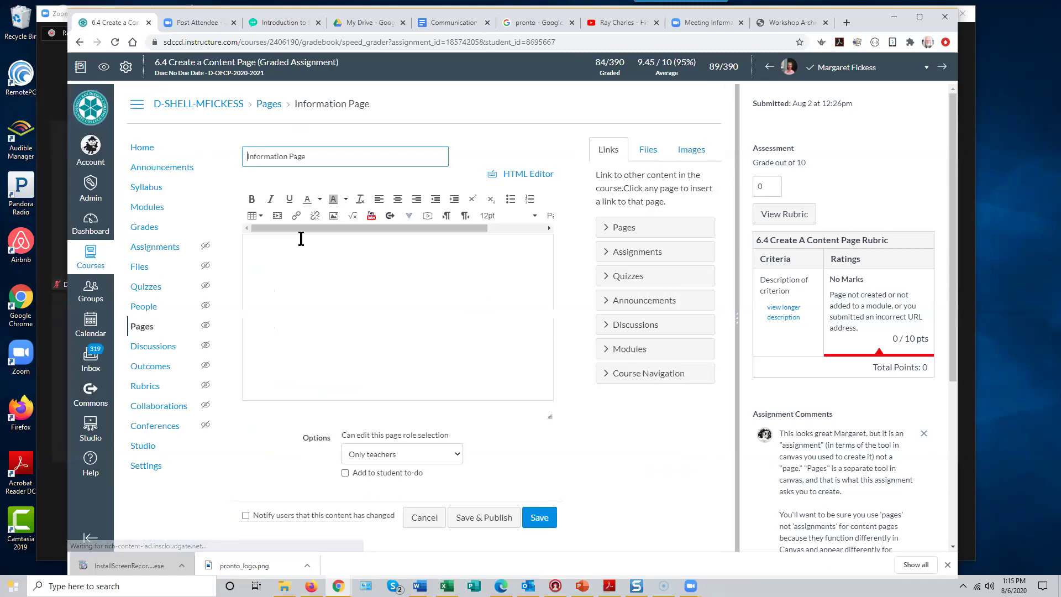
pyautogui.click(297, 266)
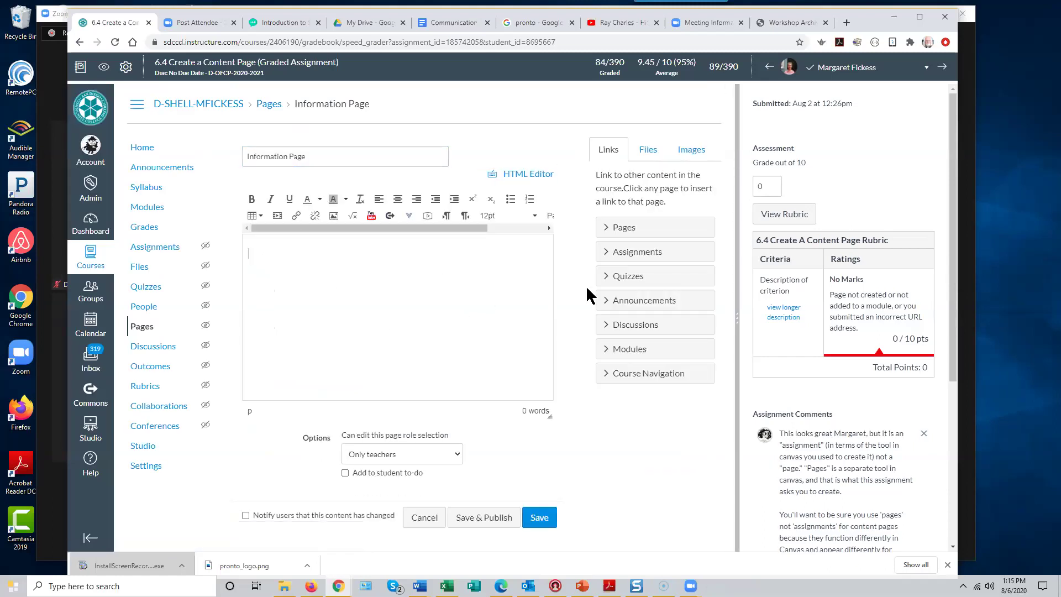
pyautogui.write('This is a content page.  I can type into it.')
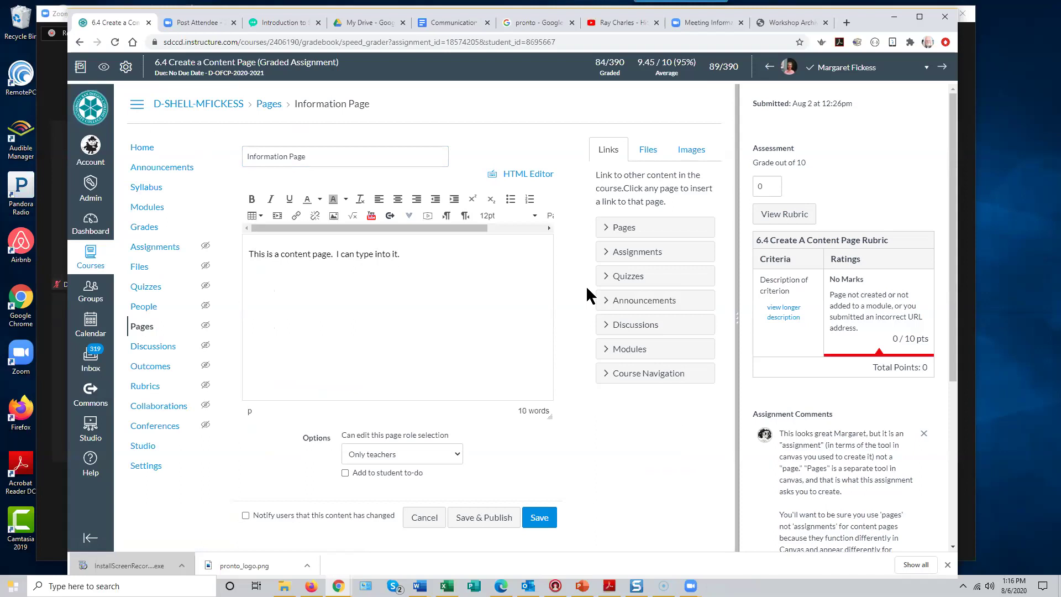
pyautogui.write('can add images')
# - In the image options, browse Canvas files and settle on the Course files folder
pyautogui.click(334, 220)
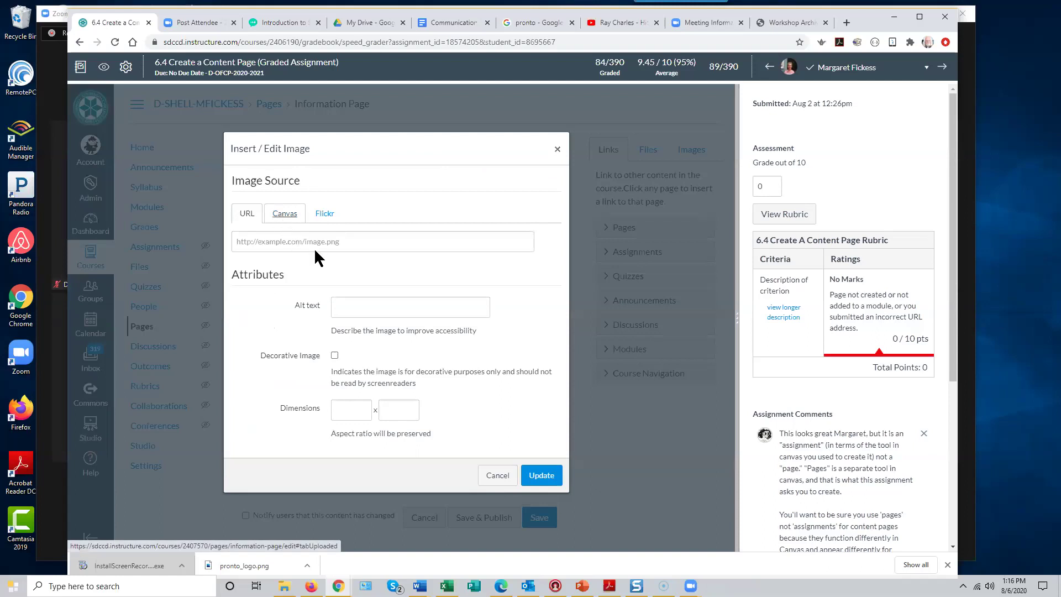
pyautogui.click(284, 213)
pyautogui.click(284, 268)
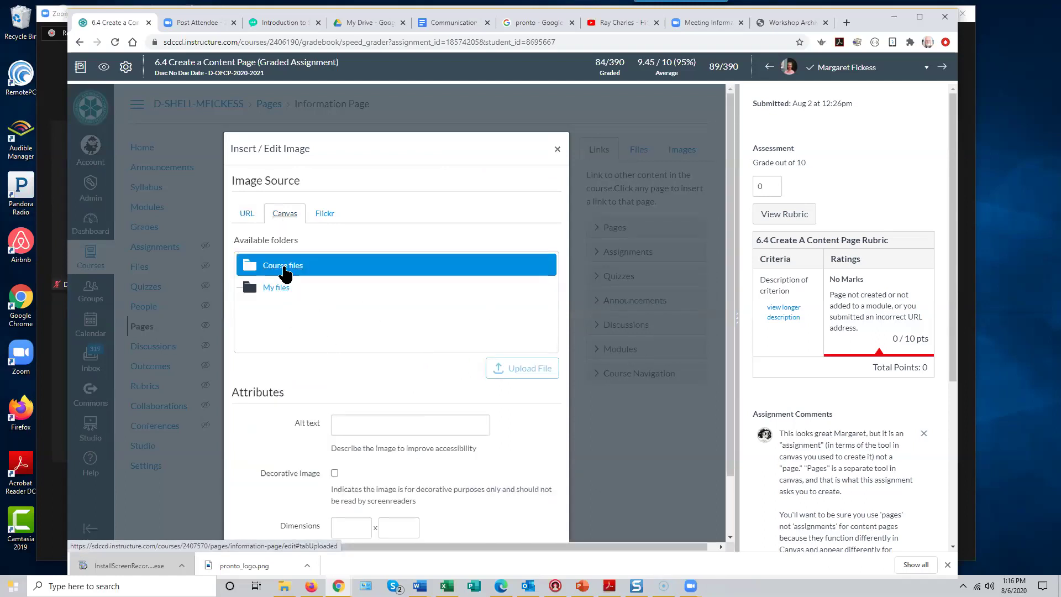
pyautogui.click(281, 290)
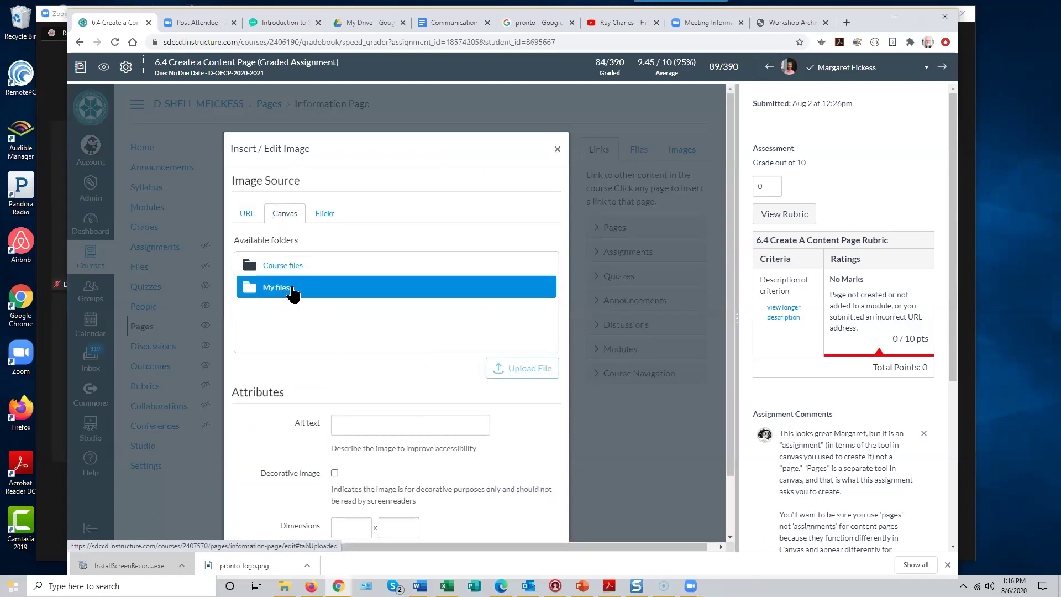
pyautogui.click(286, 268)
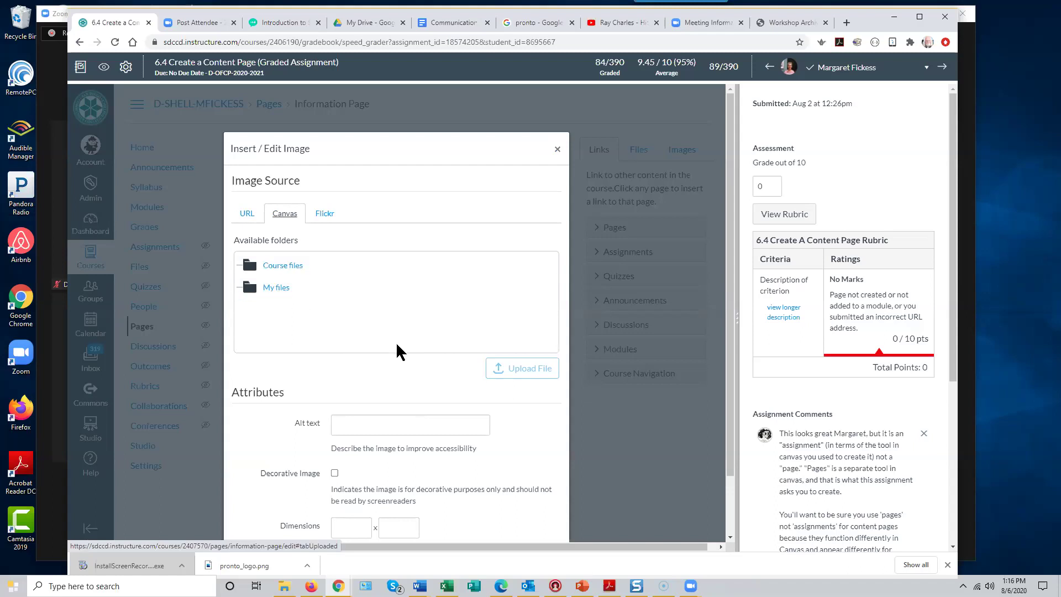
pyautogui.click(279, 268)
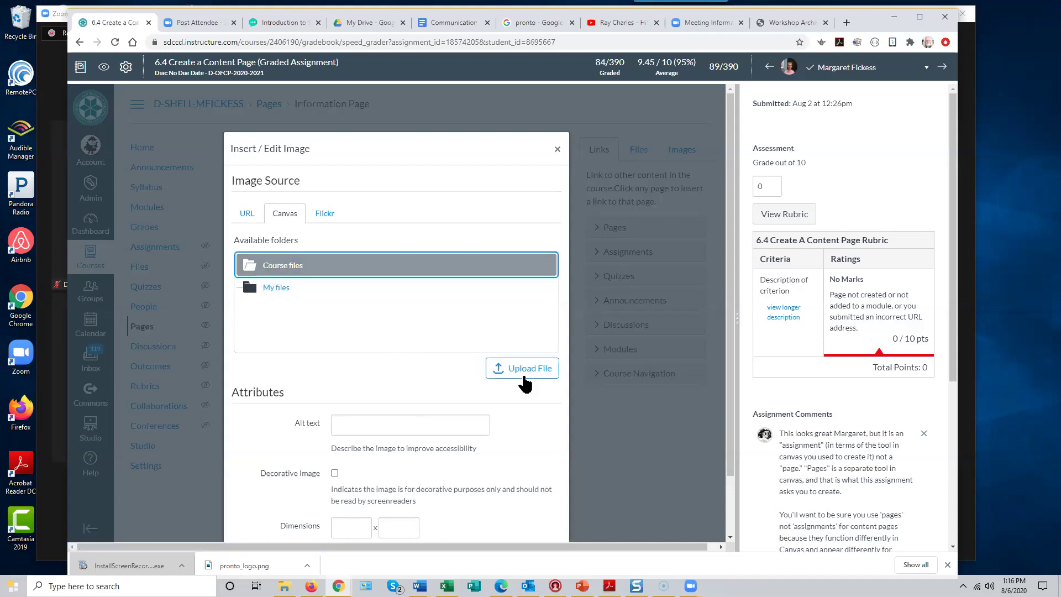
# - Upload alfred.jpg from Pictures to the course files and insert it into the page
pyautogui.click(507, 371)
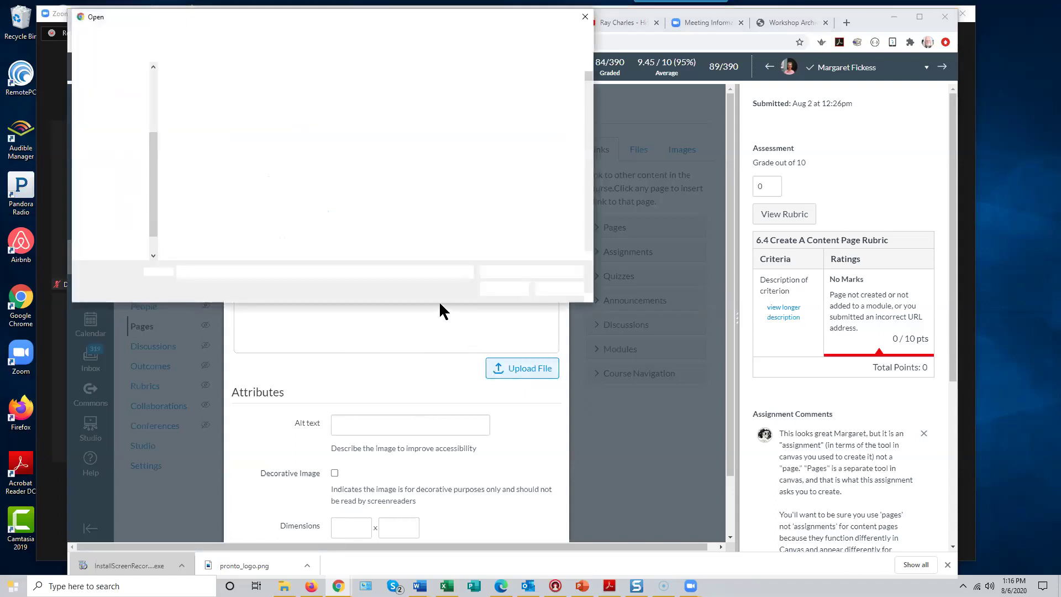
pyautogui.scroll(-5, 533, 210)
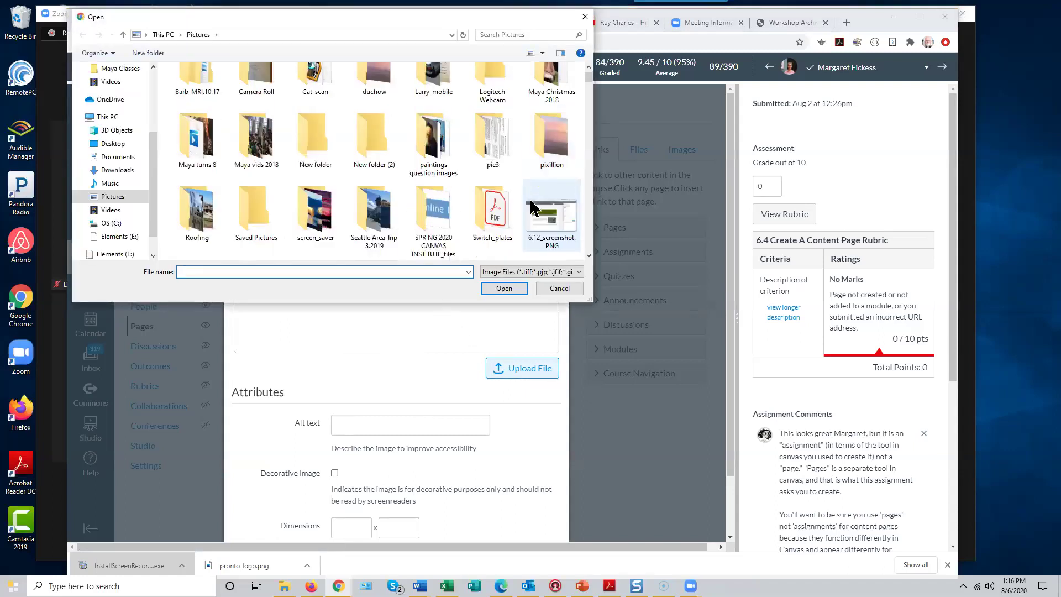
pyautogui.scroll(3, 531, 200)
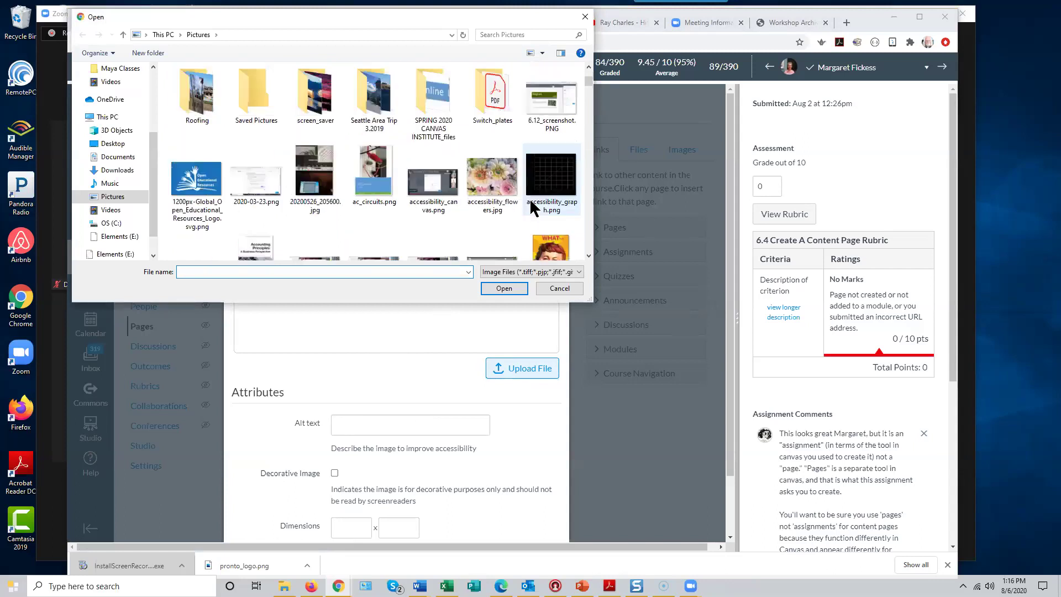
pyautogui.scroll(-1, 531, 207)
pyautogui.click(545, 216)
pyautogui.click(499, 288)
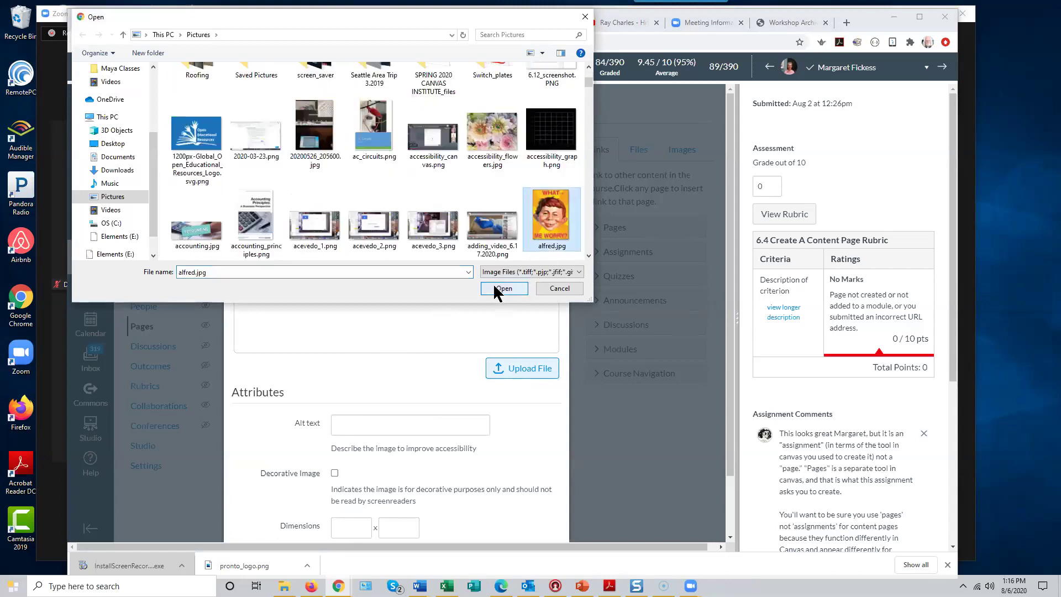
pyautogui.scroll(-2, 442, 353)
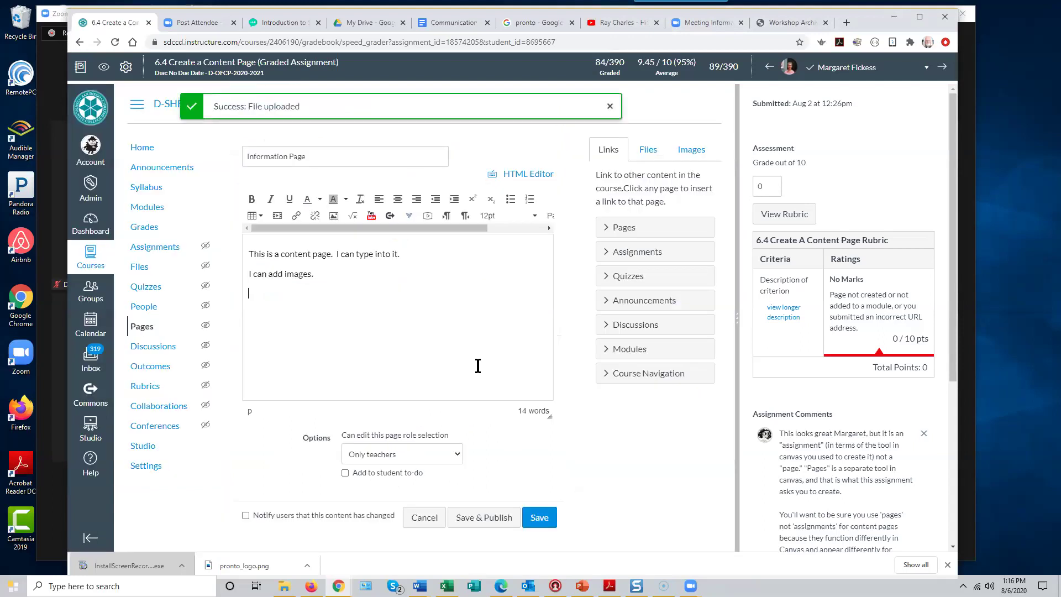
# - Below the image, type 'I can embed videos.', then replace it with 'I can add links to course content.'
pyautogui.moveTo(548, 350); pyautogui.dragTo(548, 389)
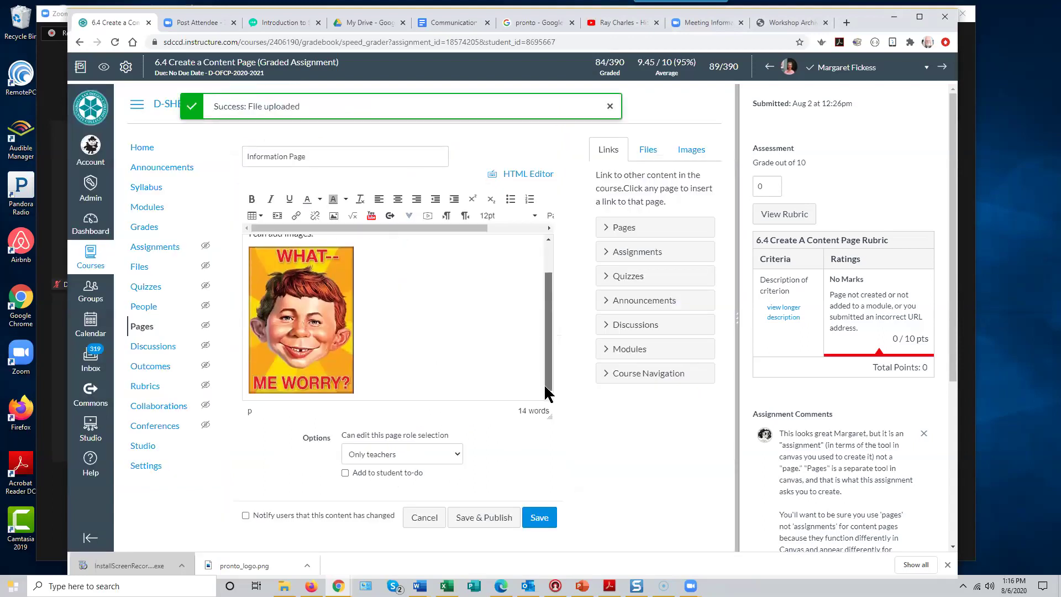
pyautogui.click(374, 388)
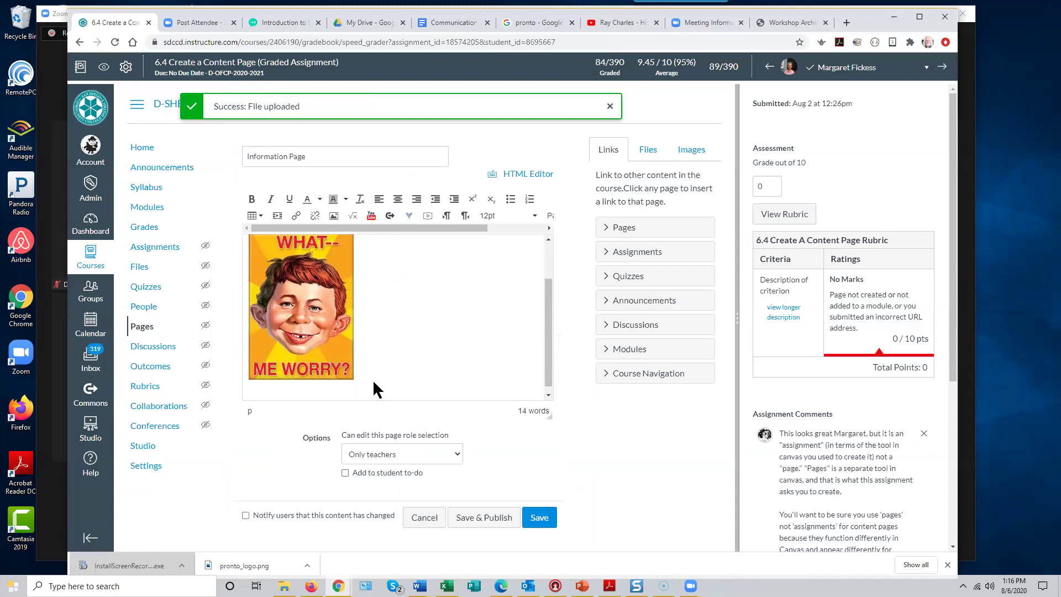
pyautogui.write('I can embed videos.')
pyautogui.press('Return')
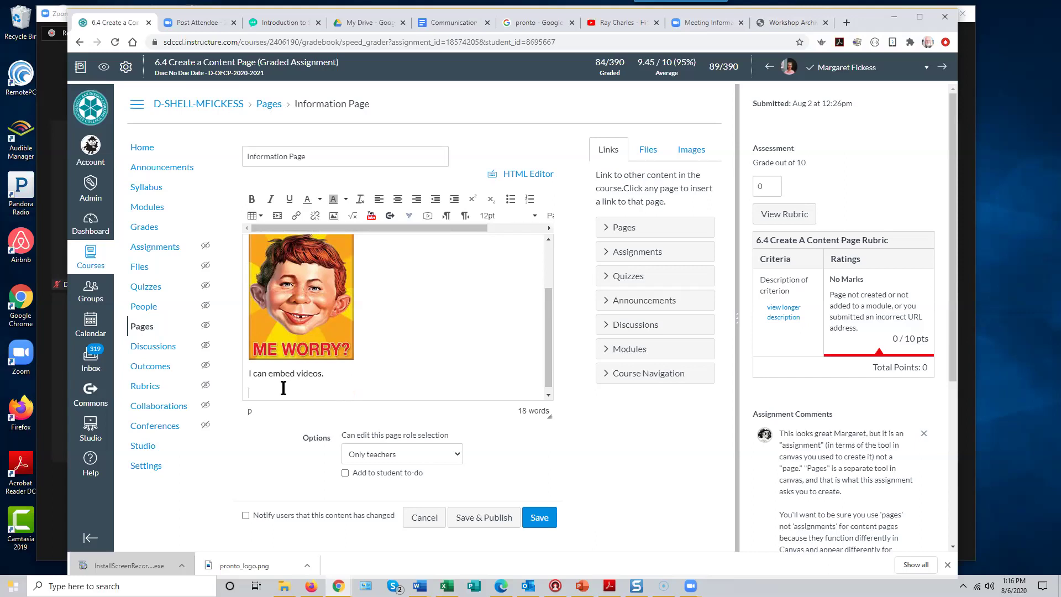
pyautogui.moveTo(324, 374); pyautogui.dragTo(241, 381)
pyautogui.write('I can ad')
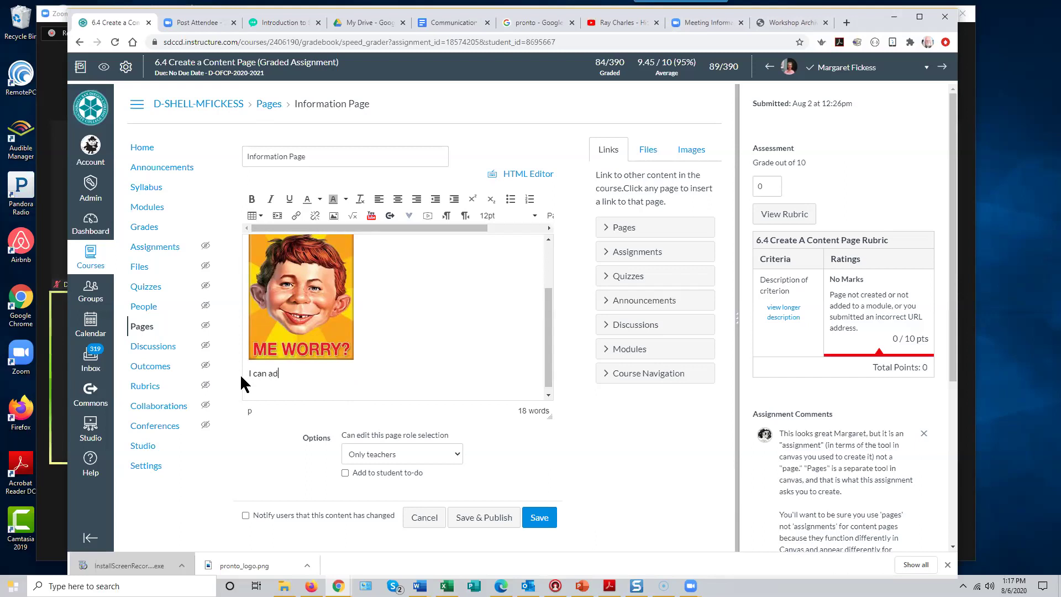
pyautogui.write('d links to course conten')
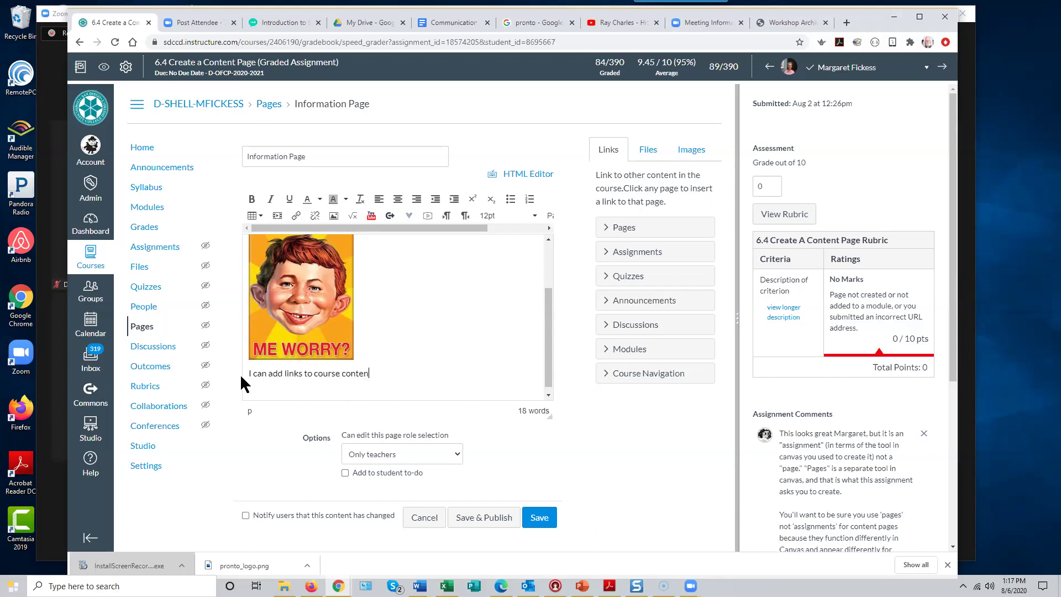
pyautogui.write('t.')
pyautogui.press('Return')
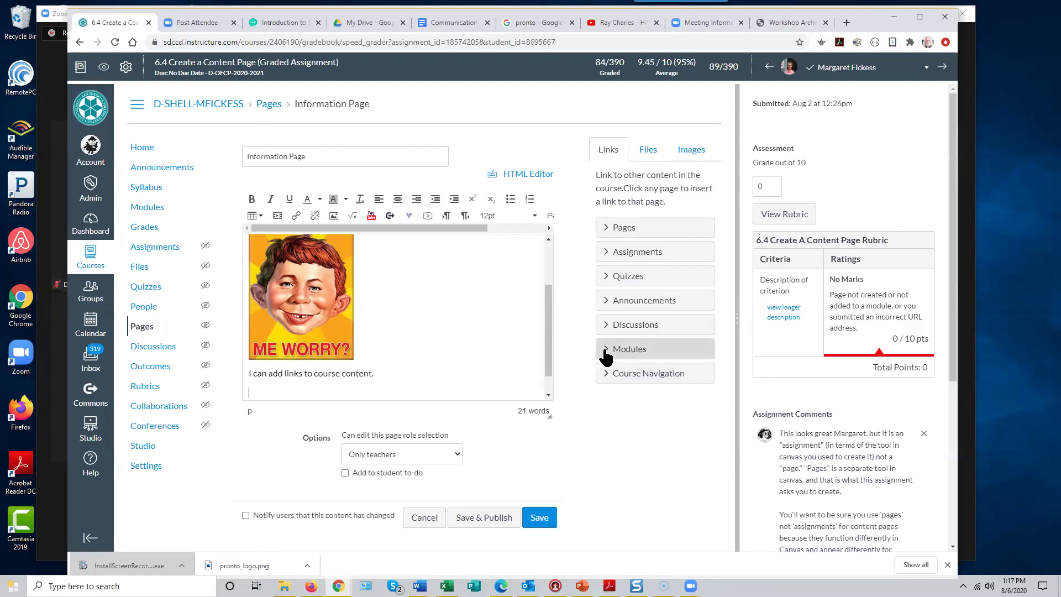
# - Insert a Syllabus link from Course Navigation and follow it with the word 'link.'
pyautogui.click(606, 377)
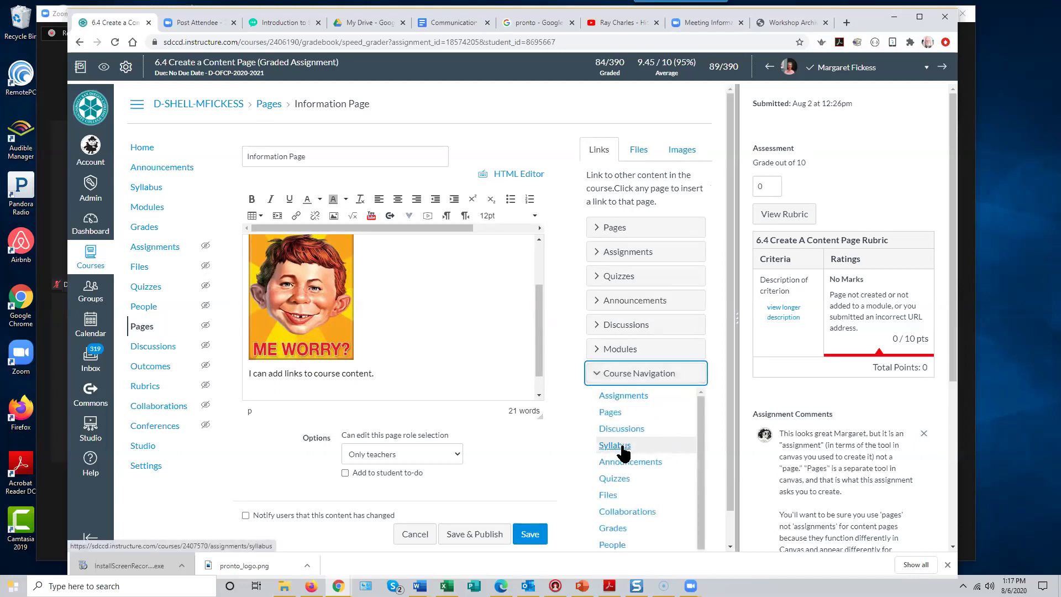
pyautogui.click(621, 449)
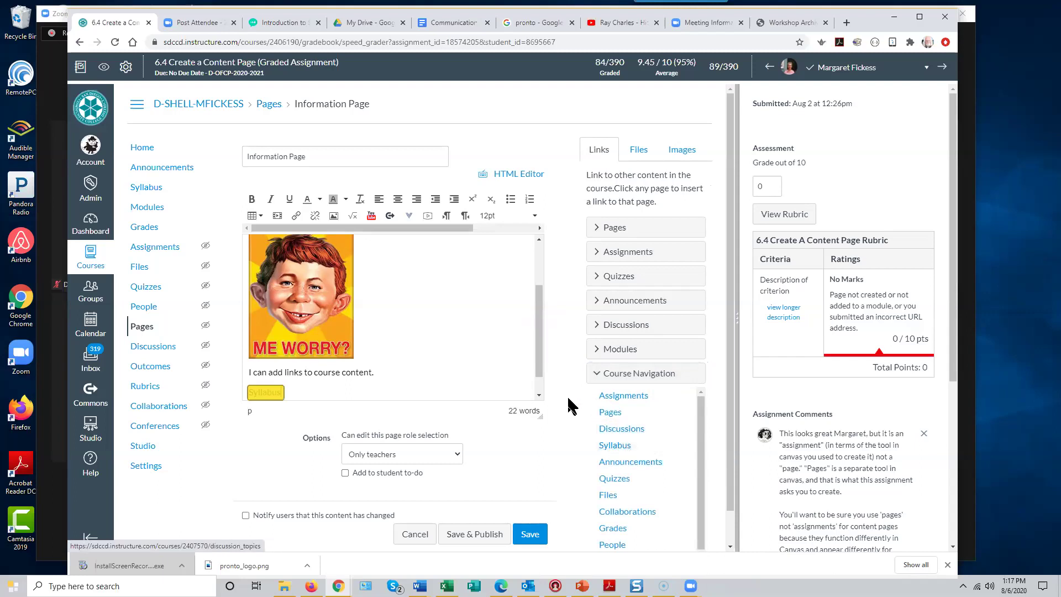
pyautogui.scroll(-1, 535, 381)
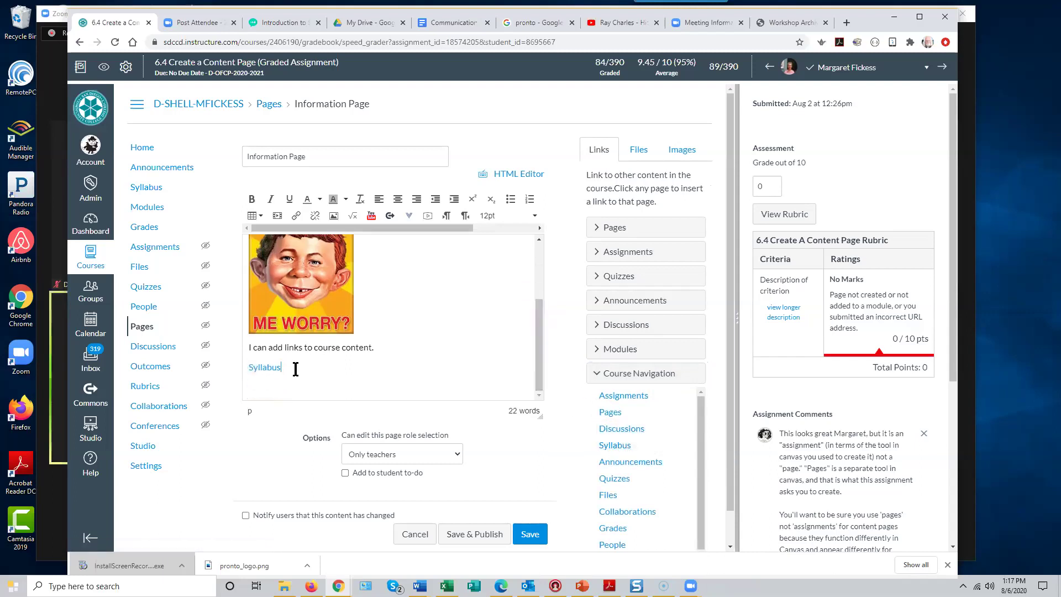
pyautogui.write('link.')
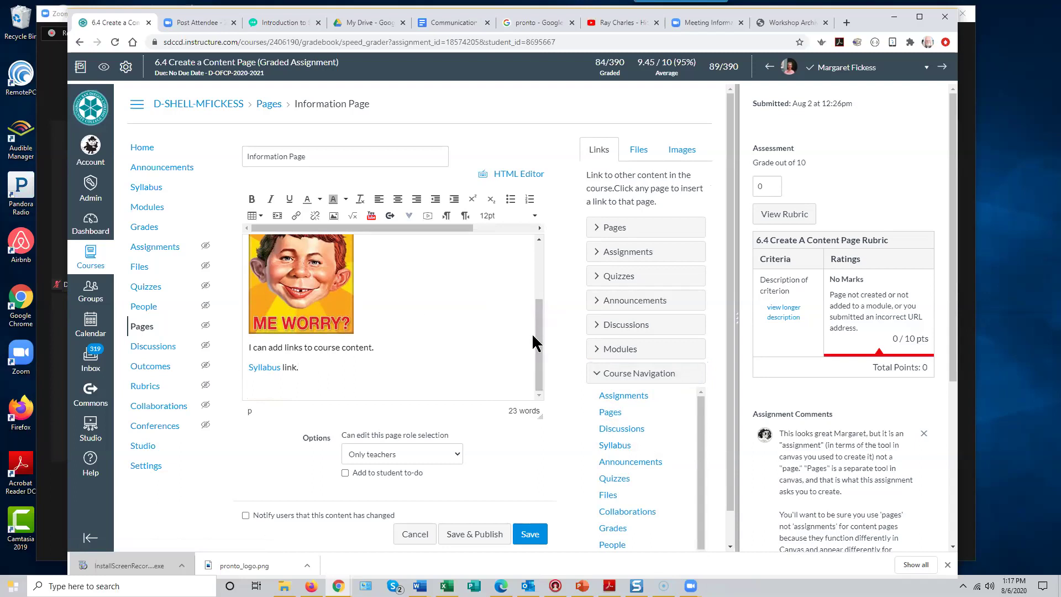
pyautogui.moveTo(539, 331); pyautogui.dragTo(532, 257)
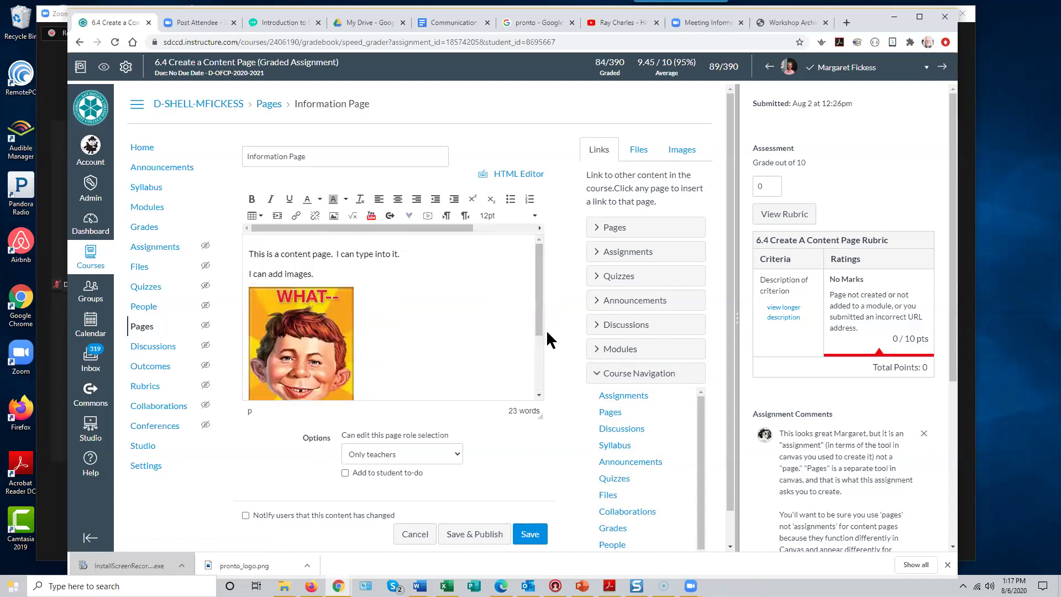
pyautogui.moveTo(539, 327); pyautogui.dragTo(540, 361)
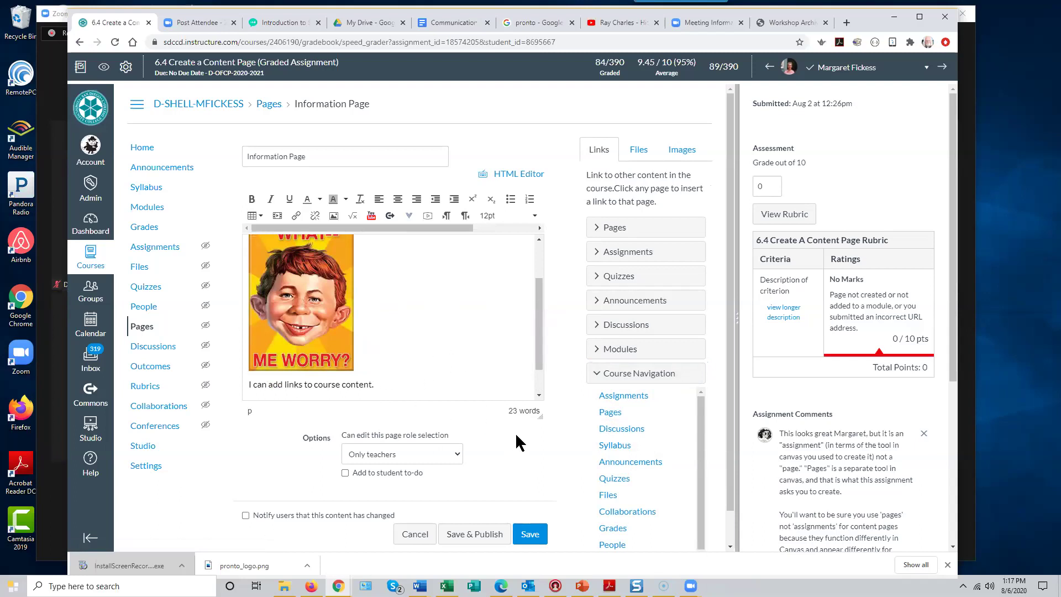
# - Save the Information Page, copy its web address, and return to the Workshop Archives tab
pyautogui.click(530, 537)
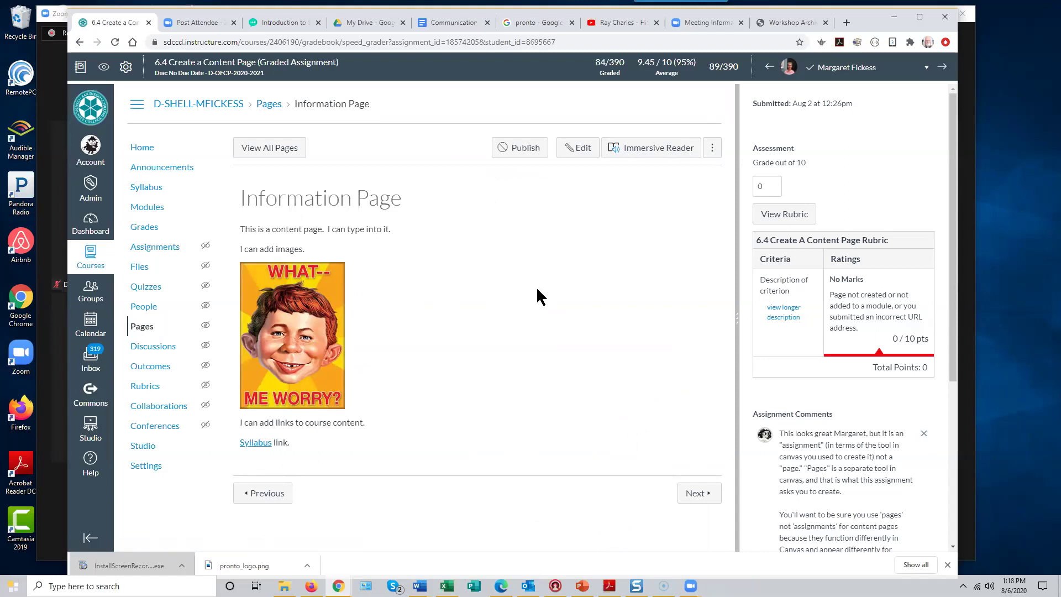
pyautogui.click(569, 42)
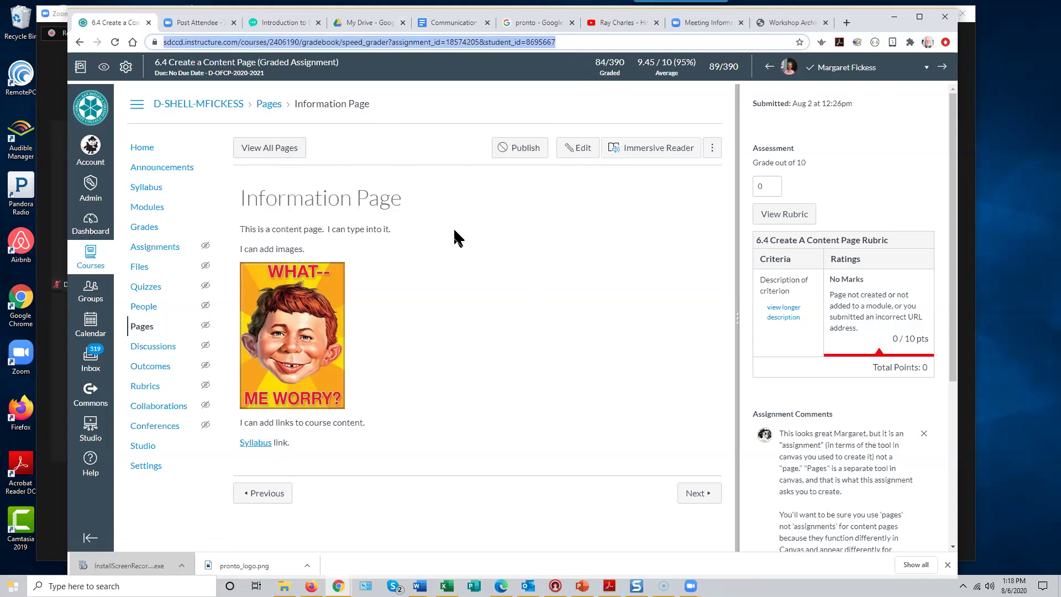
pyautogui.rightClick(431, 42)
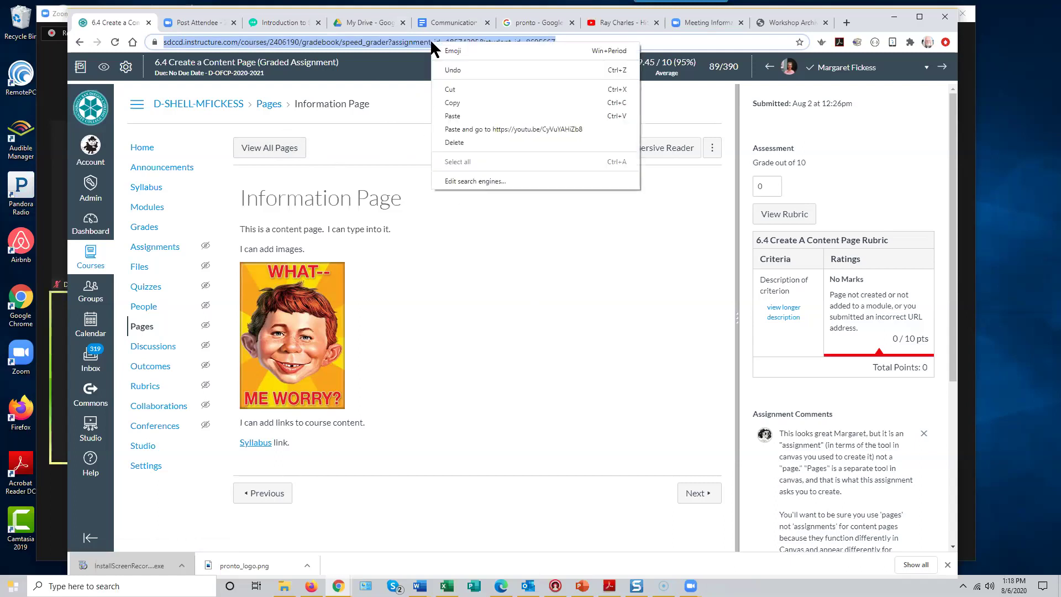
pyautogui.click(456, 103)
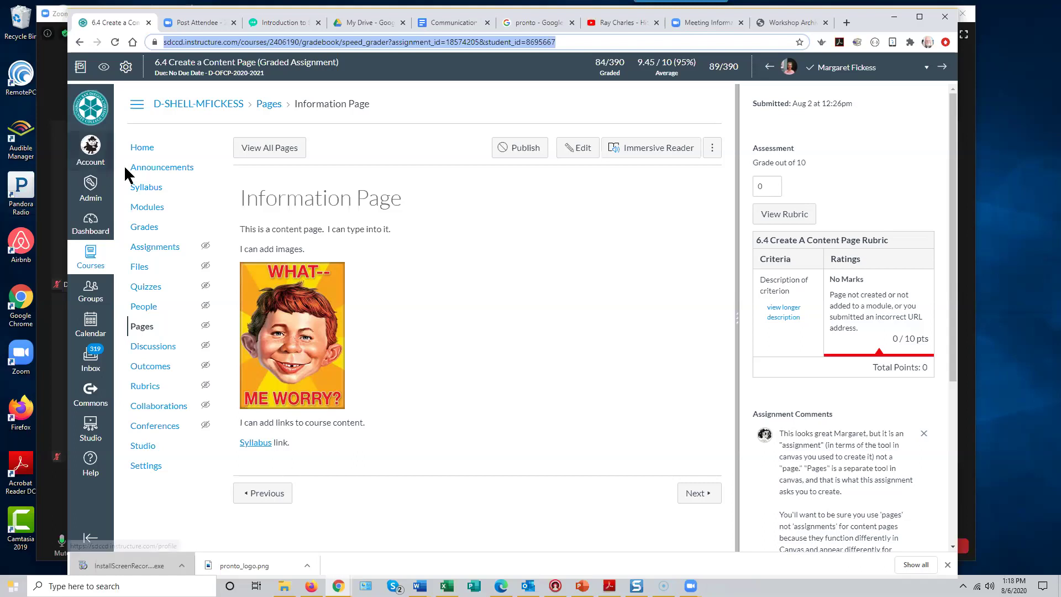
pyautogui.click(783, 18)
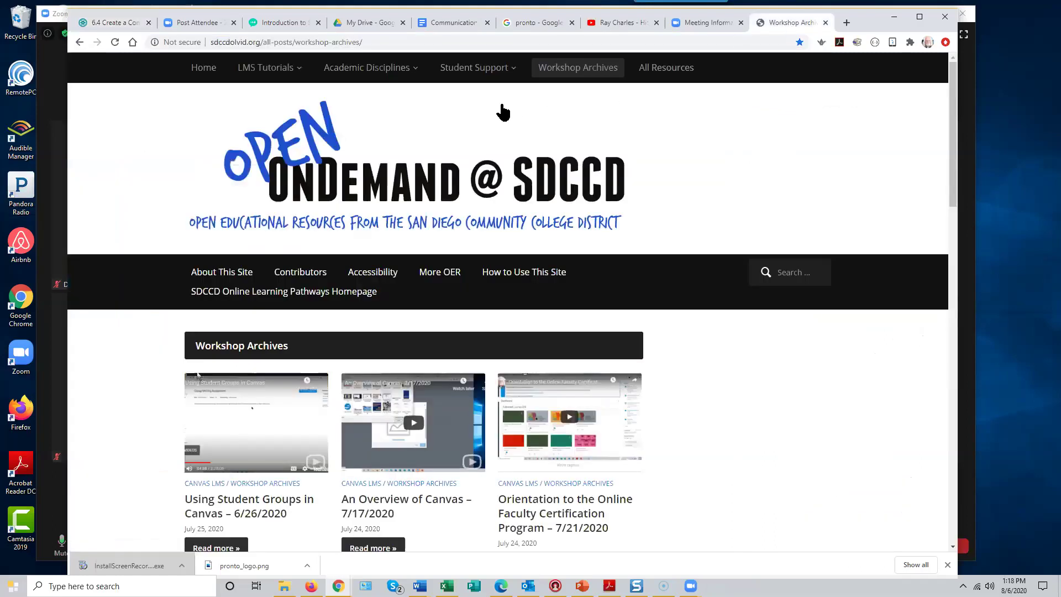